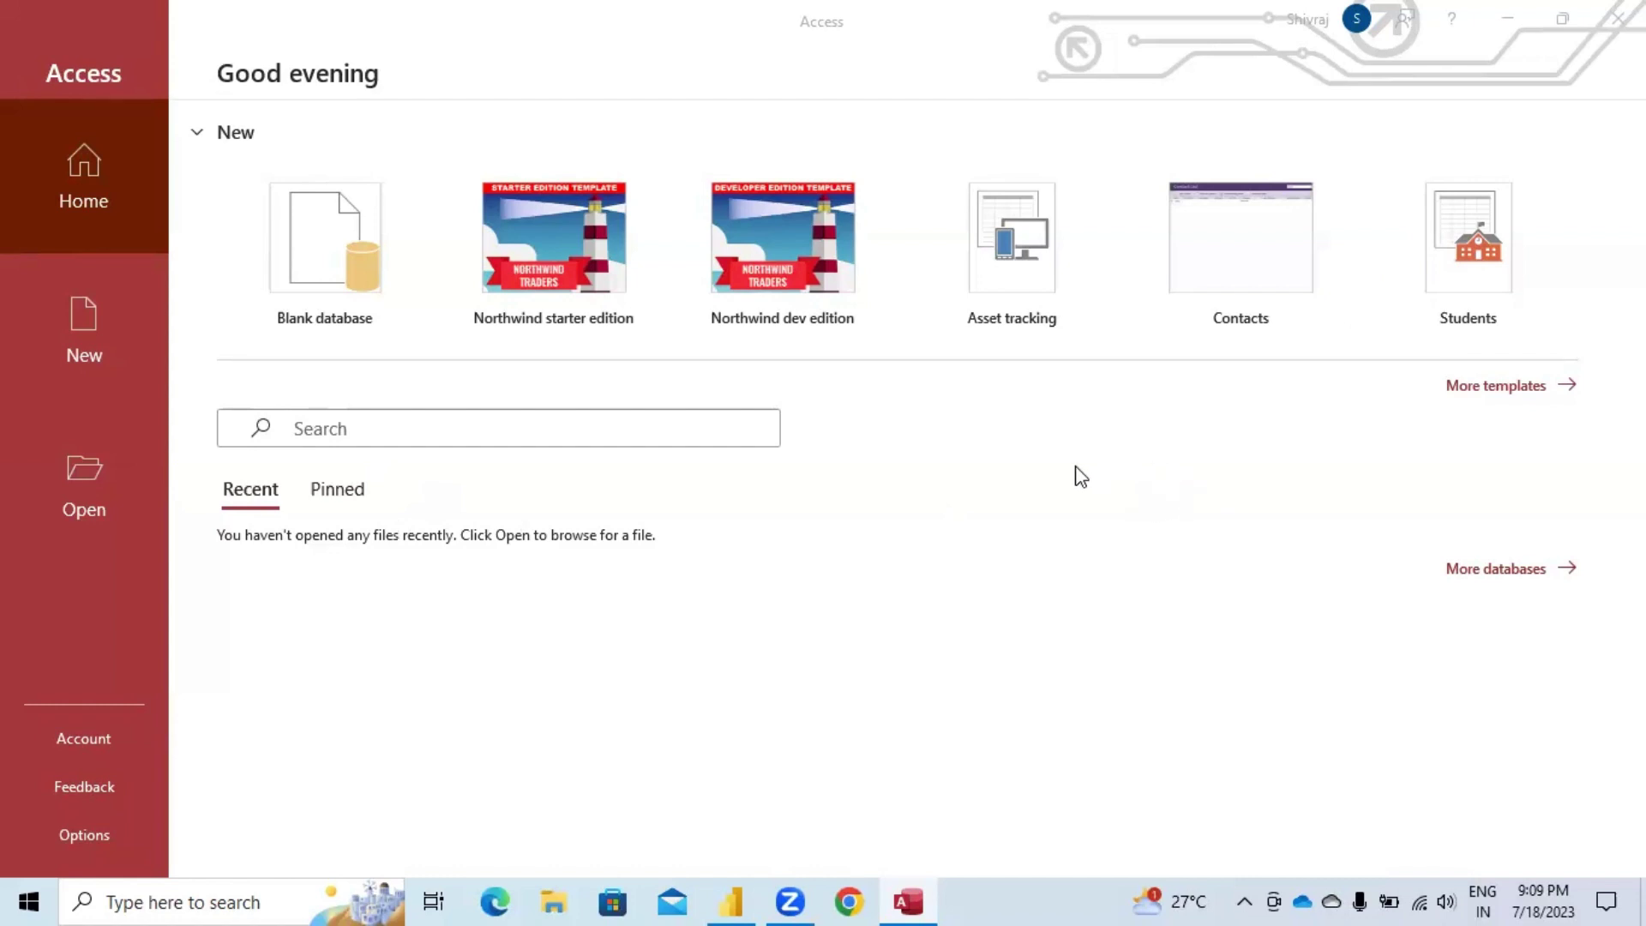
# Browse for a database file in the folder BnF_Analytics > Trainings > SESSION RECORDINGS > Power BI-July > DATA sets.
pyautogui.click(81, 485)
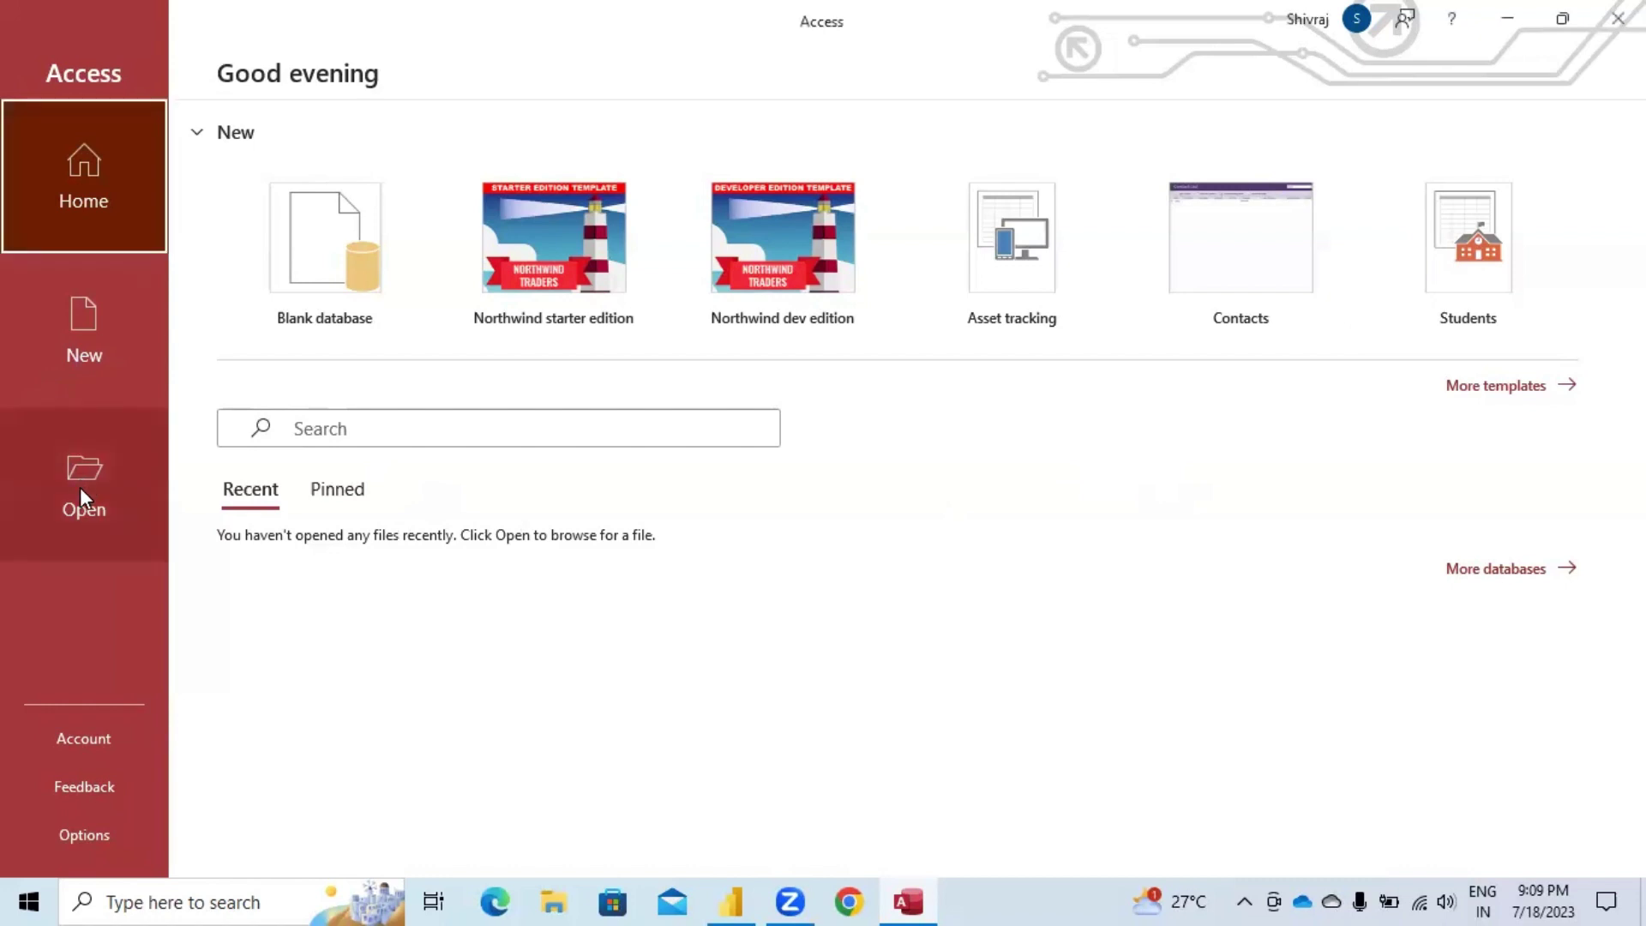
pyautogui.click(79, 487)
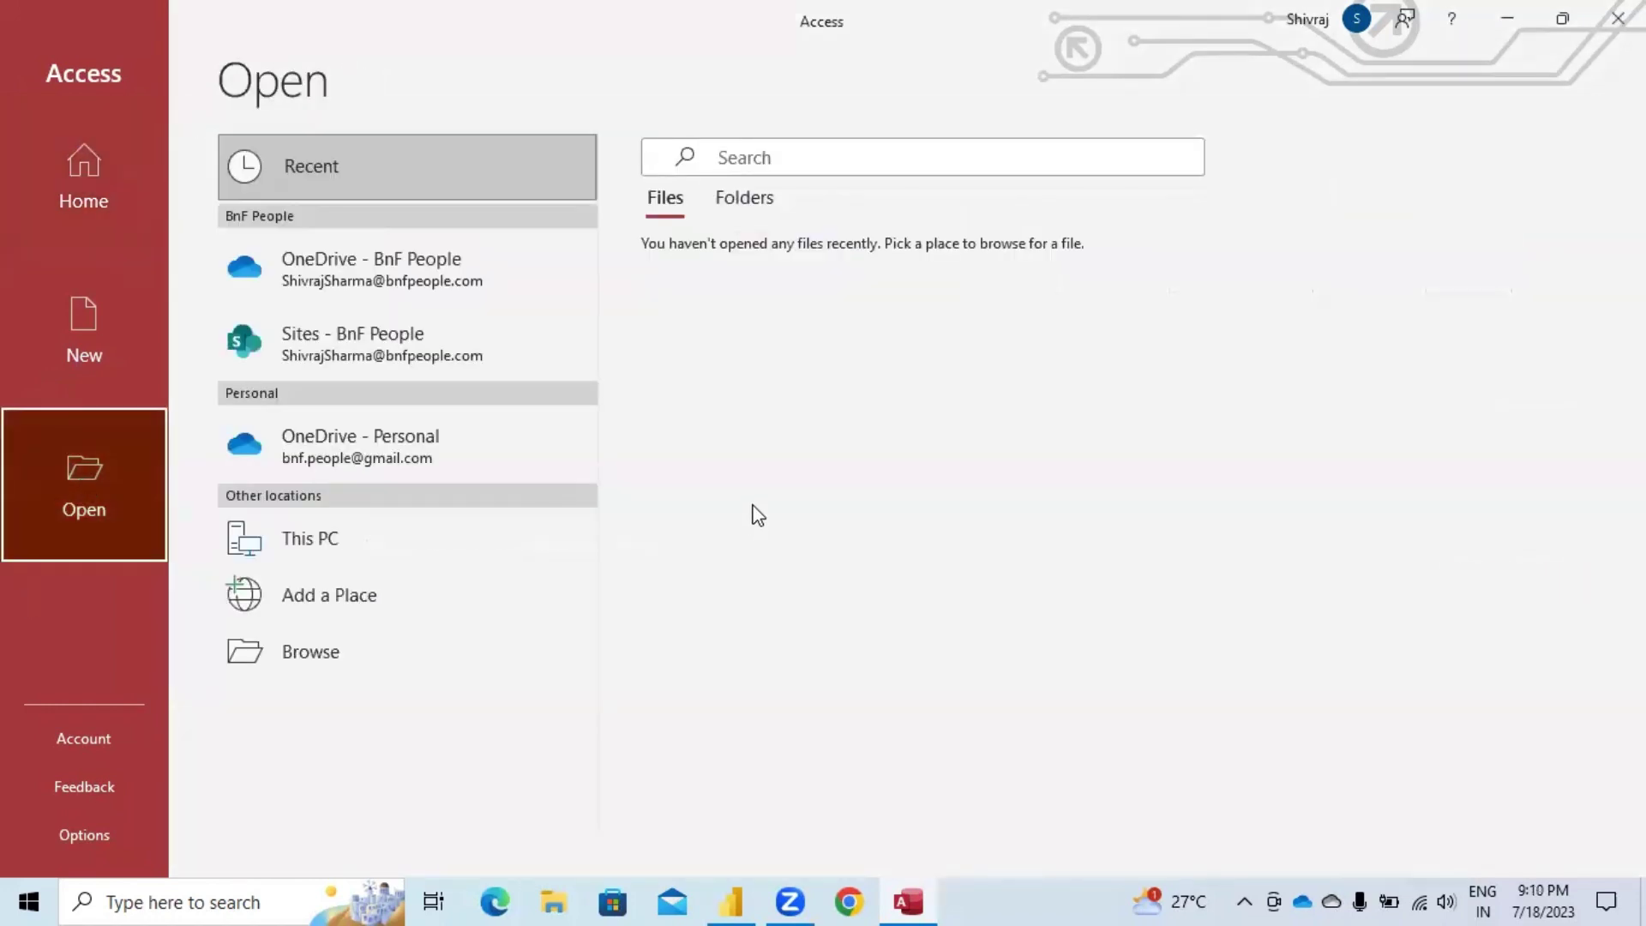
pyautogui.click(291, 649)
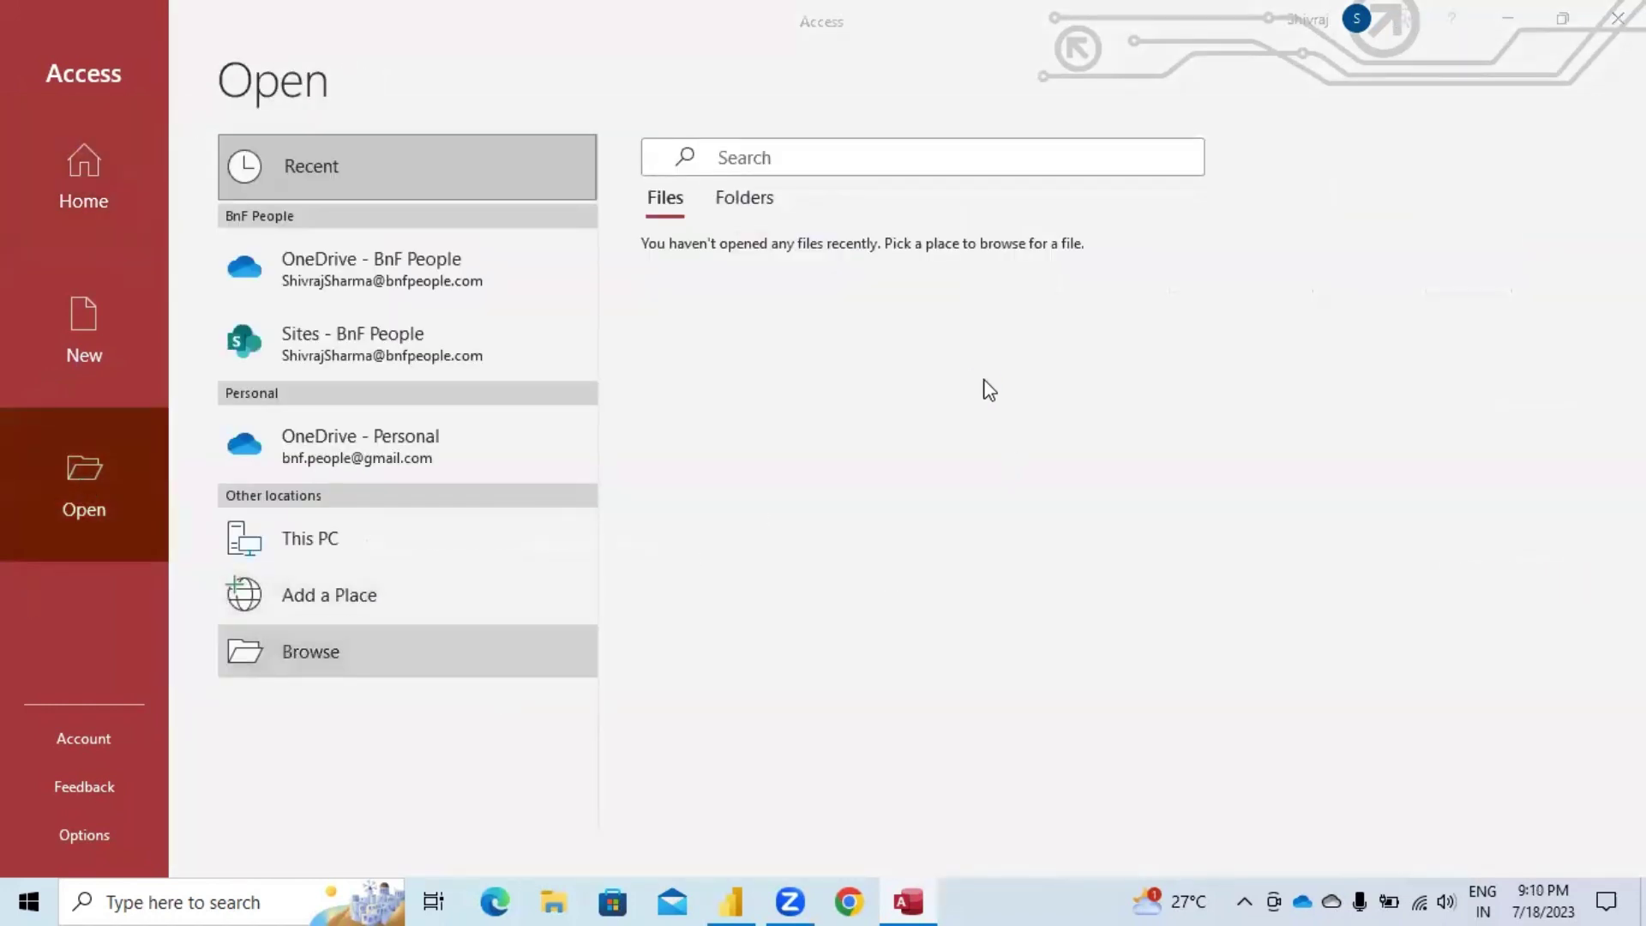
pyautogui.scroll(5, 140, 272)
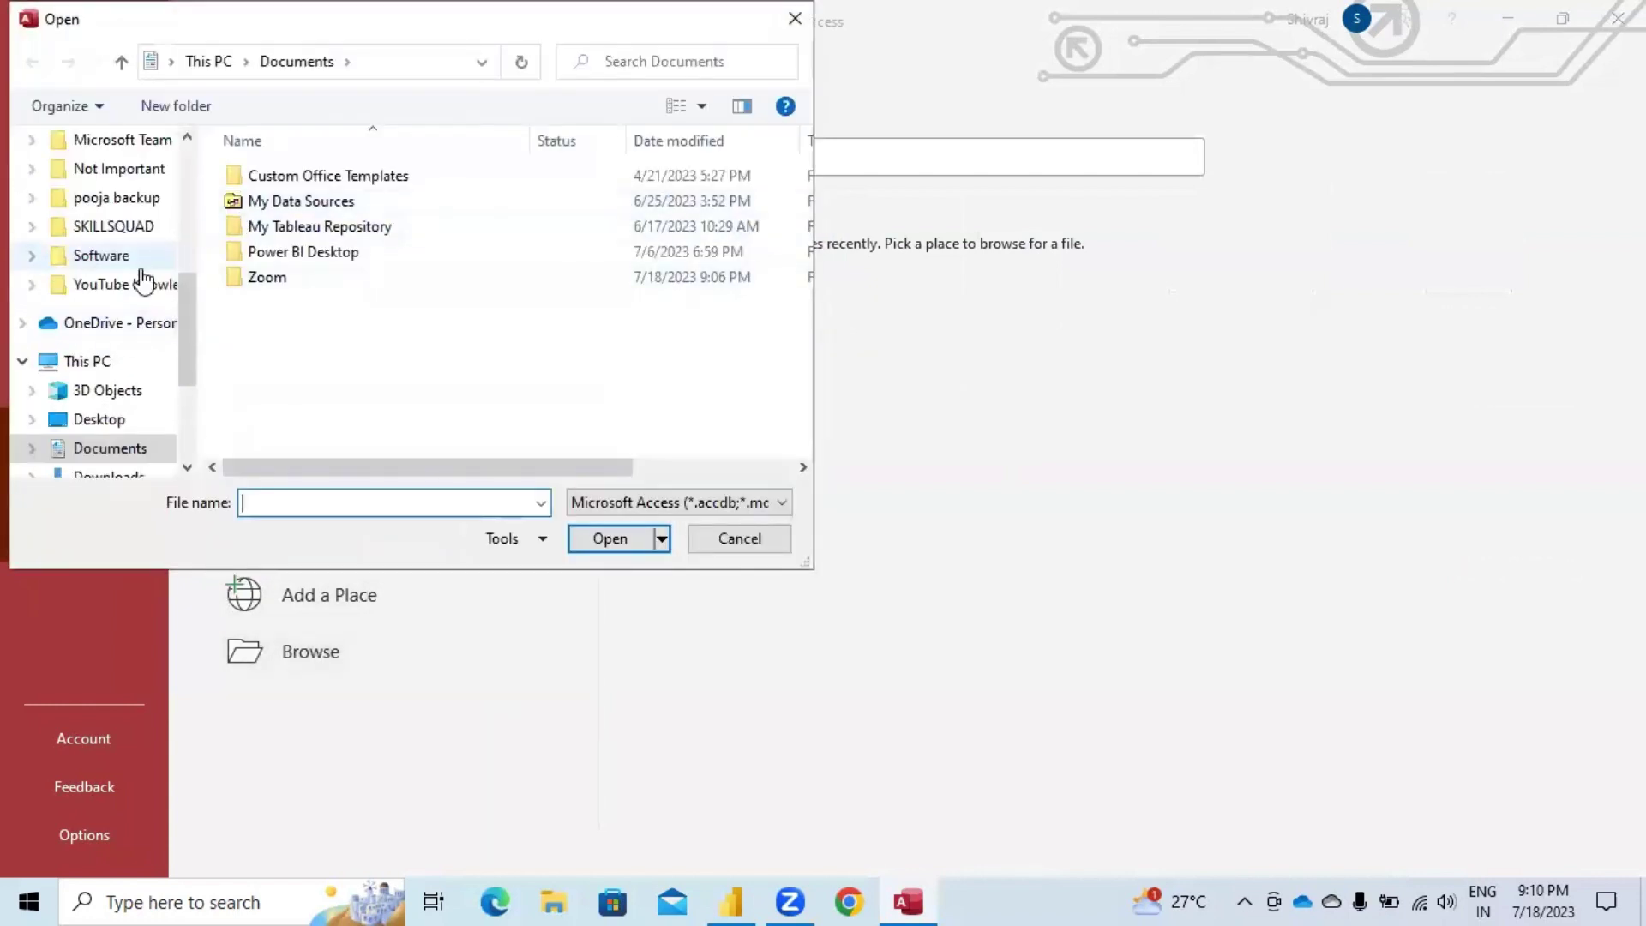
pyautogui.click(106, 294)
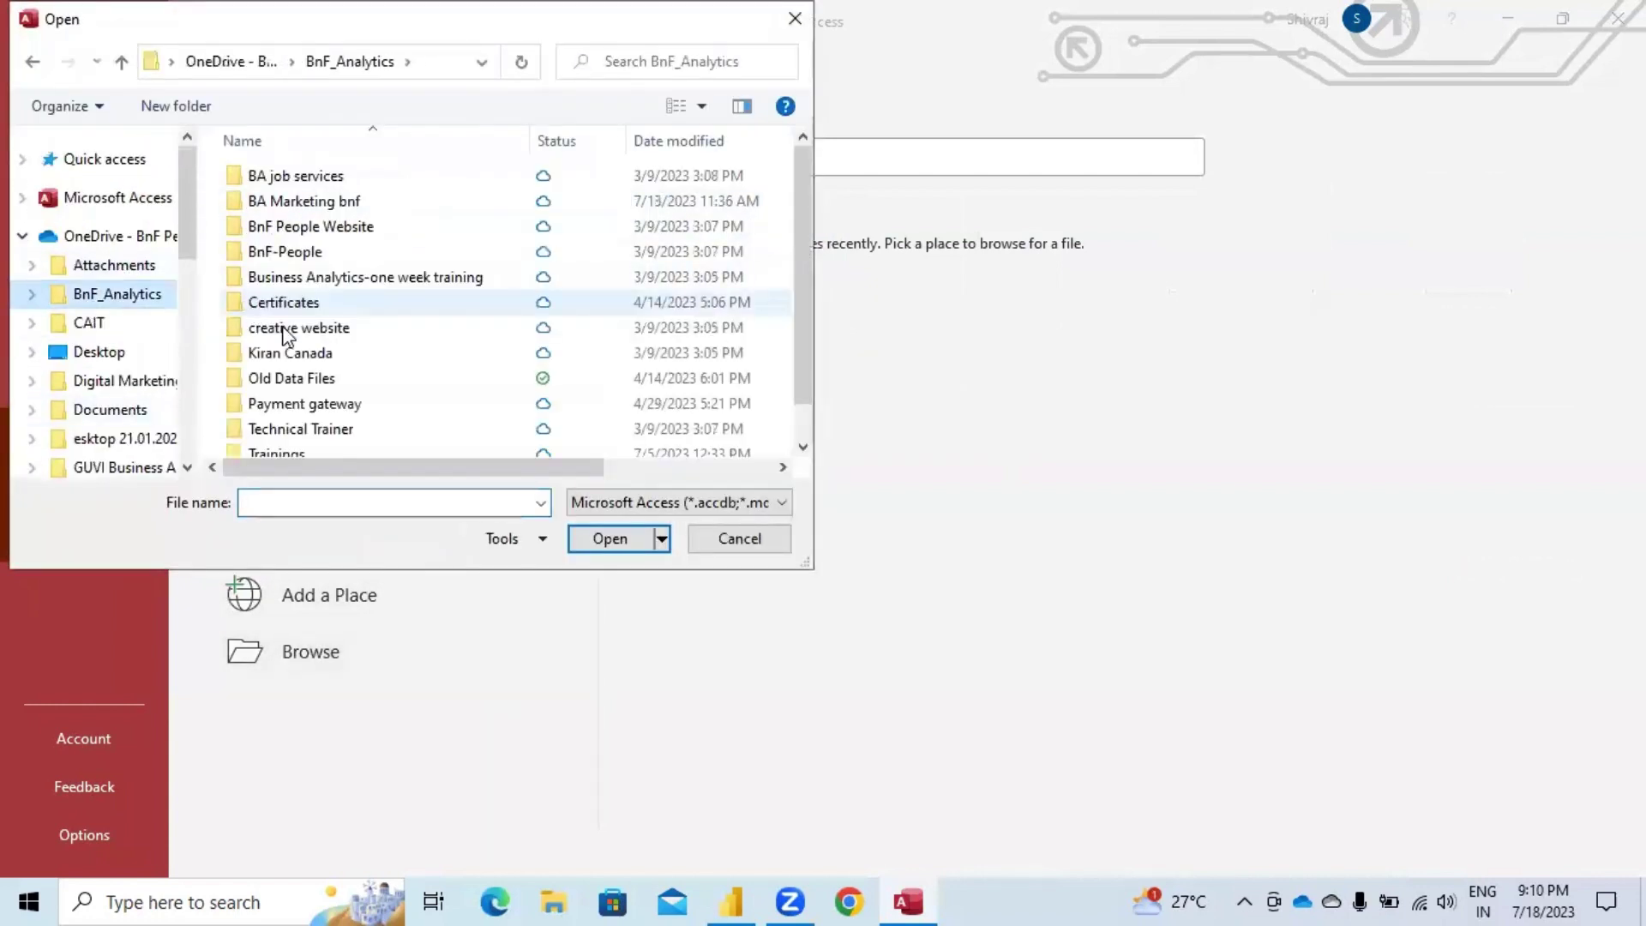
pyautogui.scroll(-1, 321, 367)
pyautogui.doubleClick(288, 418)
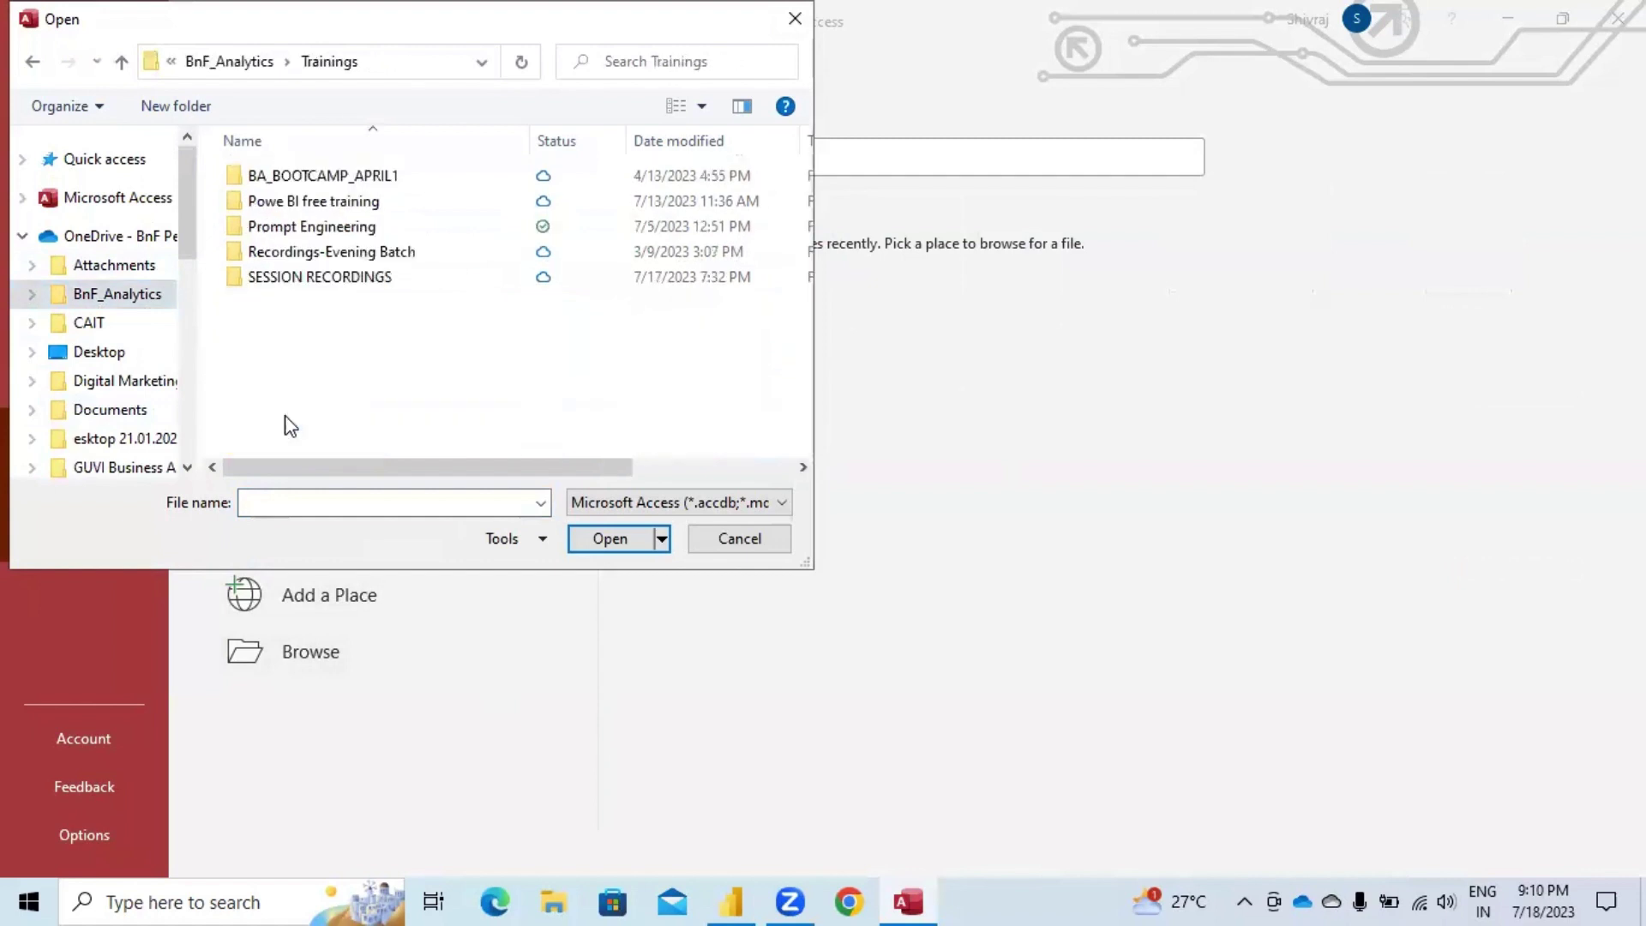
pyautogui.doubleClick(321, 277)
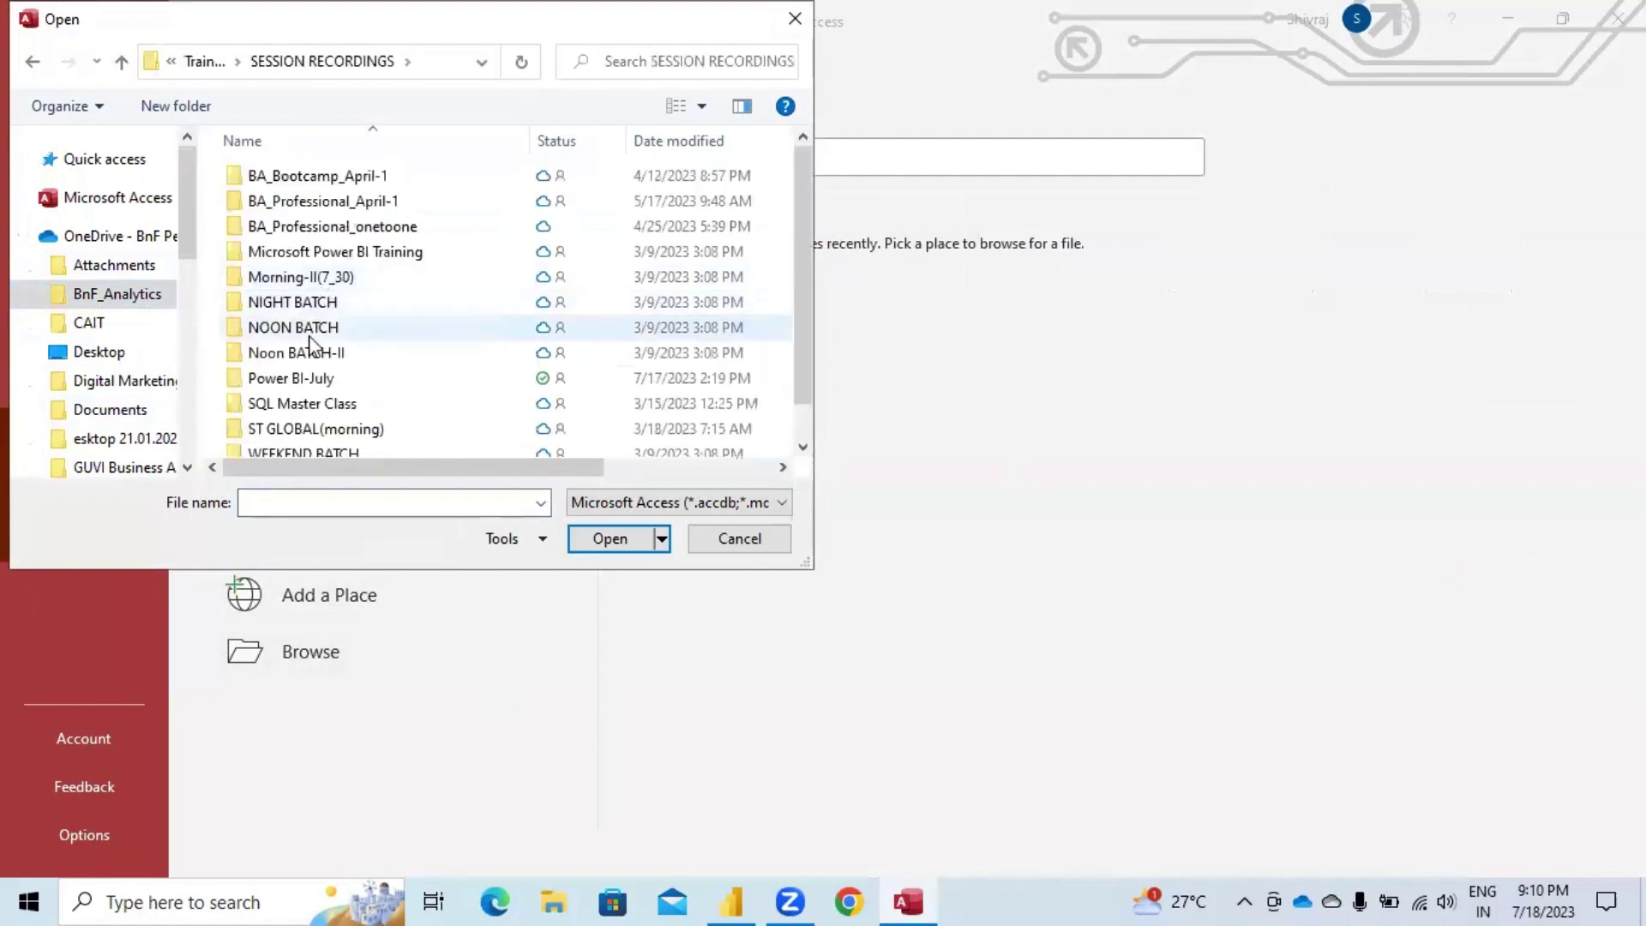
pyautogui.doubleClick(308, 380)
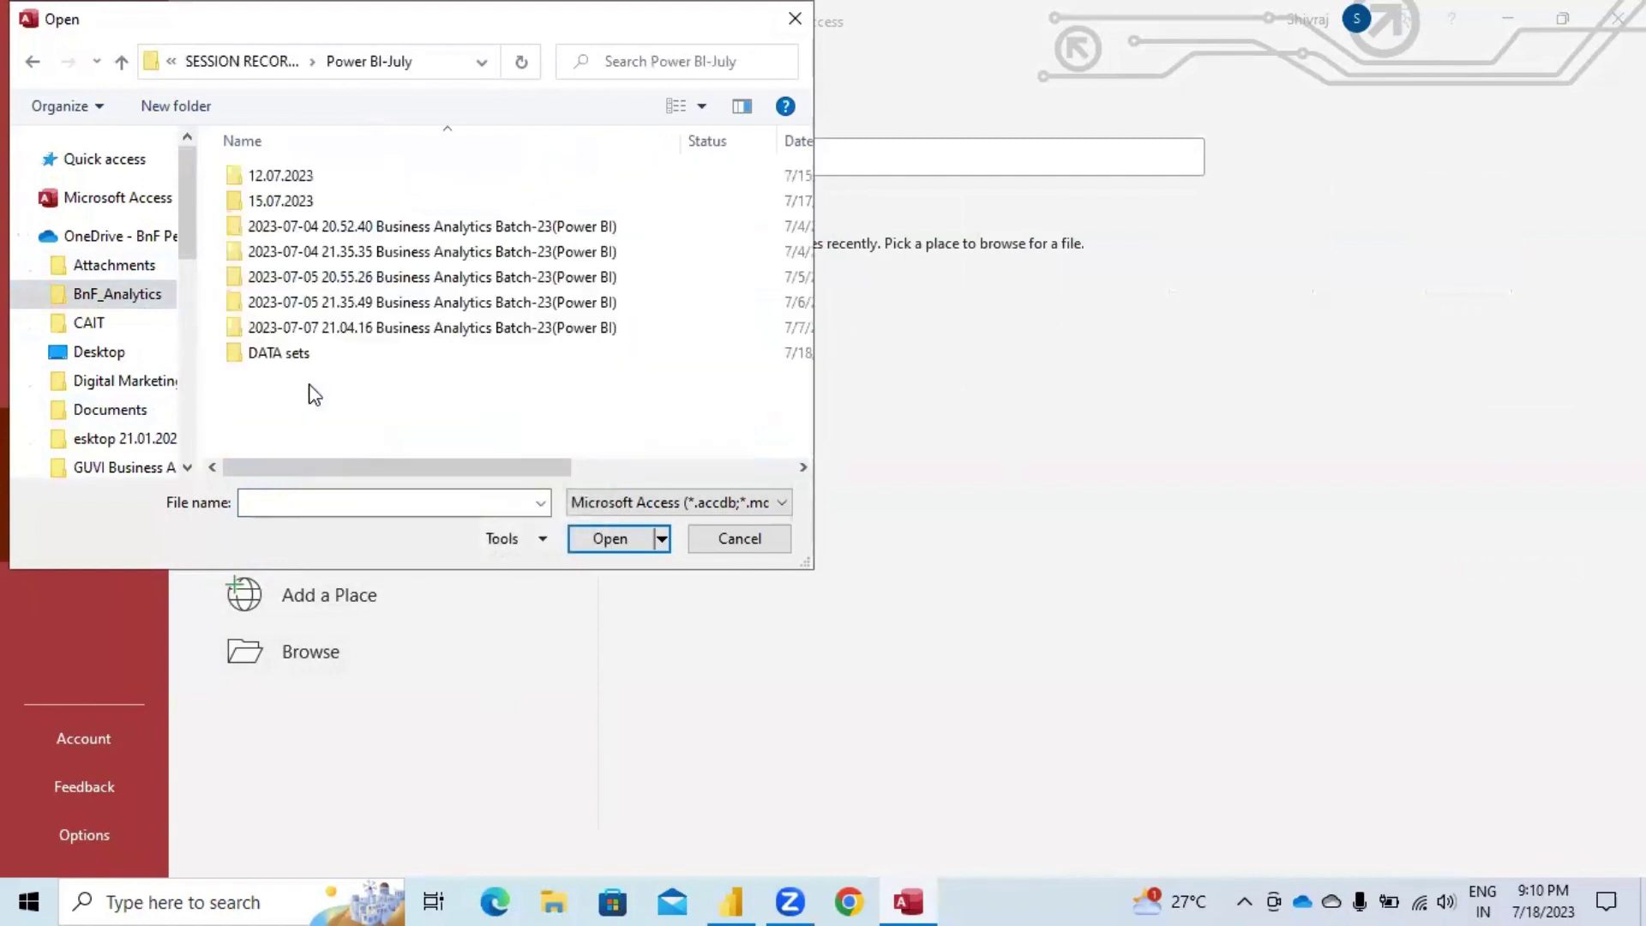
pyautogui.doubleClick(297, 352)
# Open the database Star.accdb and enable its disabled active content.
pyautogui.click(305, 186)
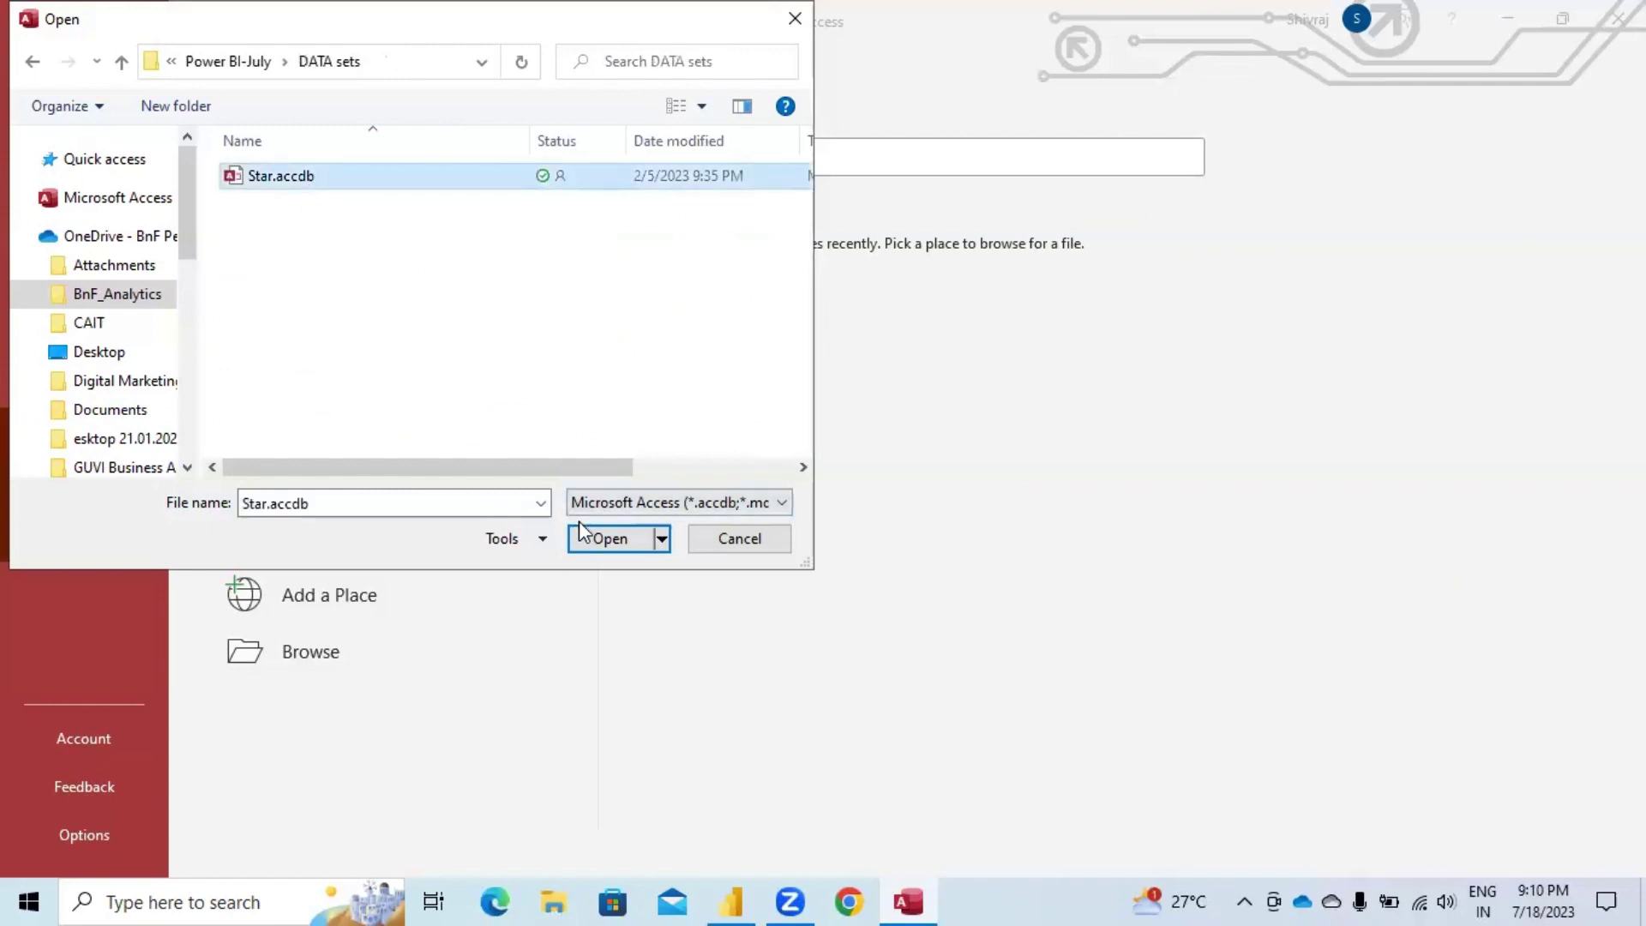
pyautogui.click(588, 537)
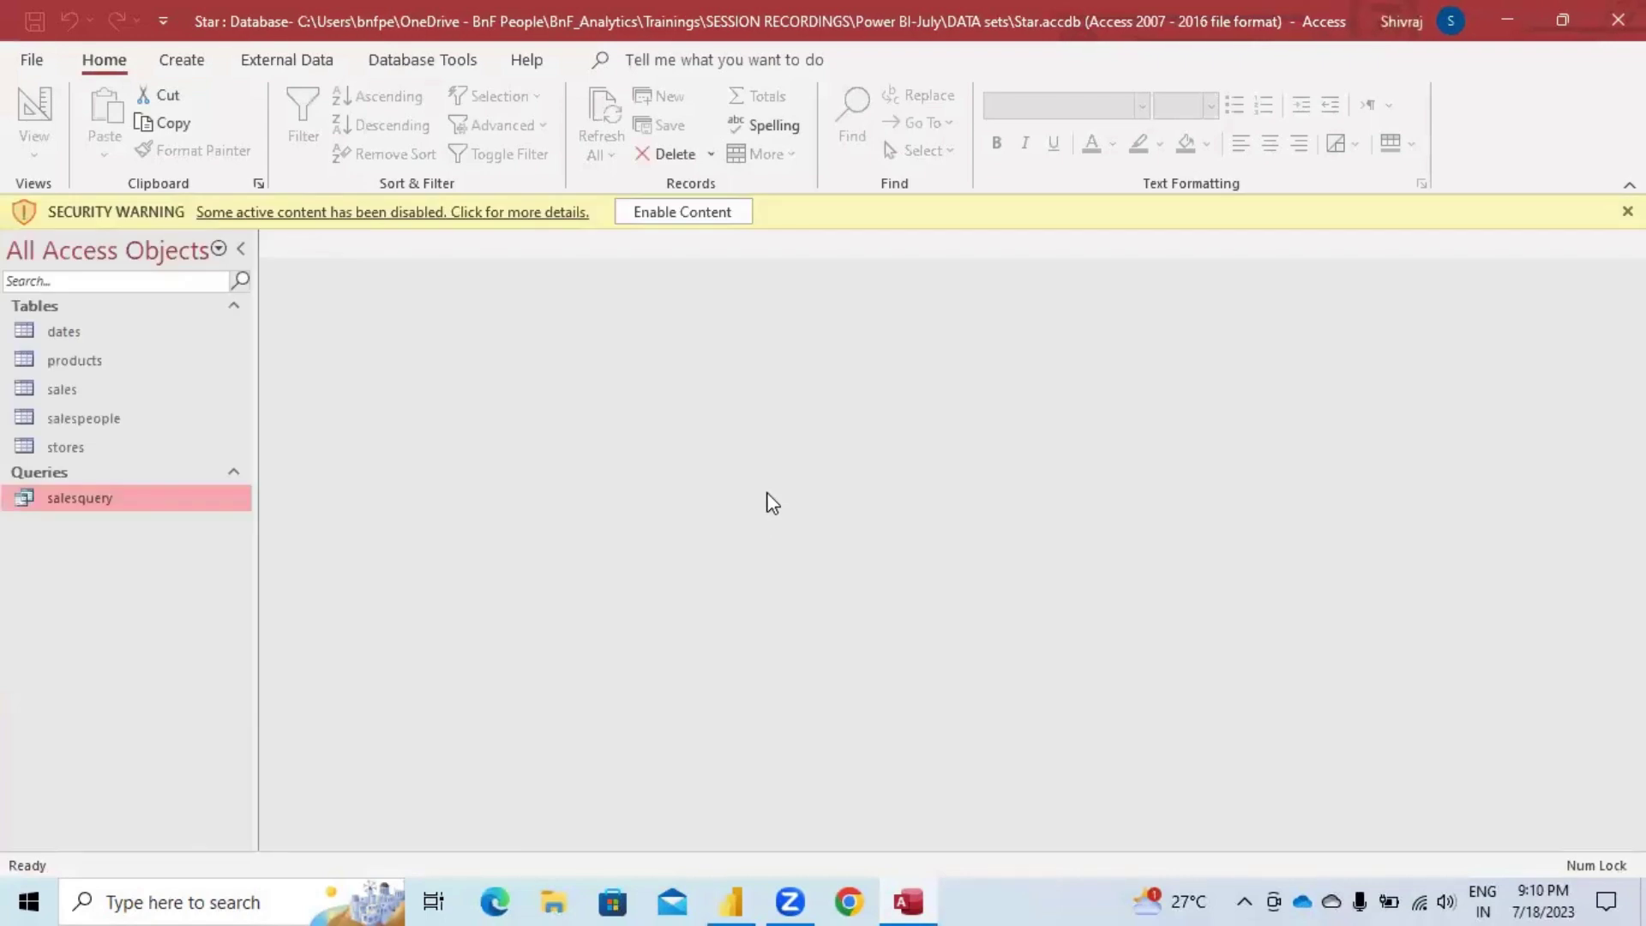
pyautogui.click(683, 212)
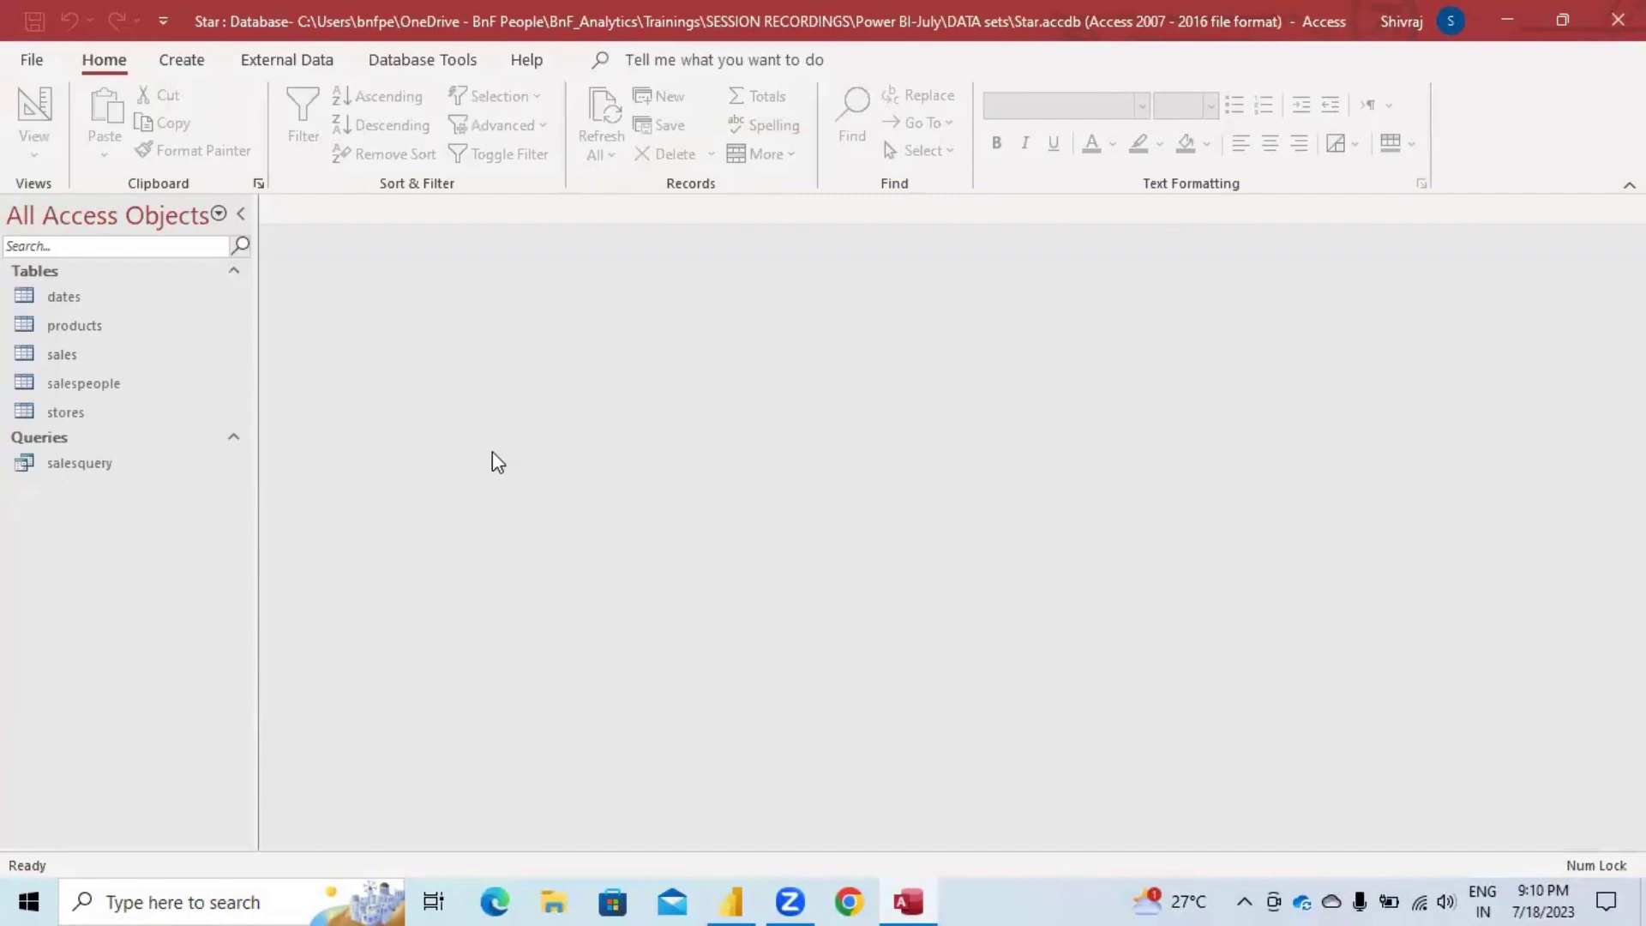
# Open the salesquery query to view its records in a datasheet.
pyautogui.click(64, 300)
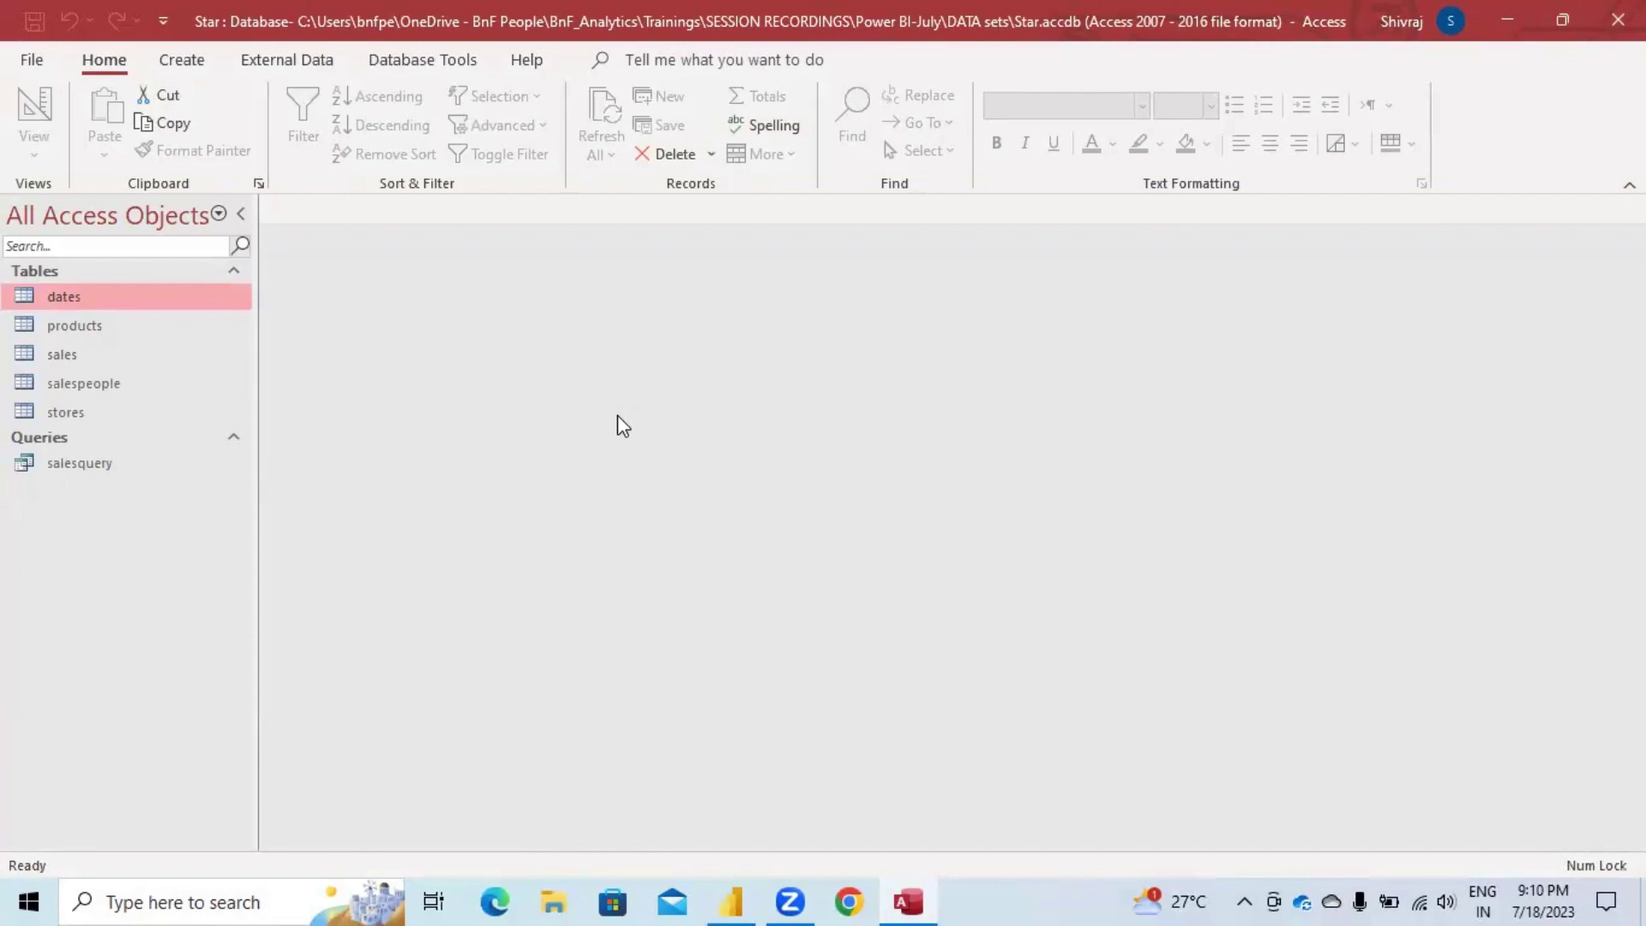
pyautogui.click(76, 463)
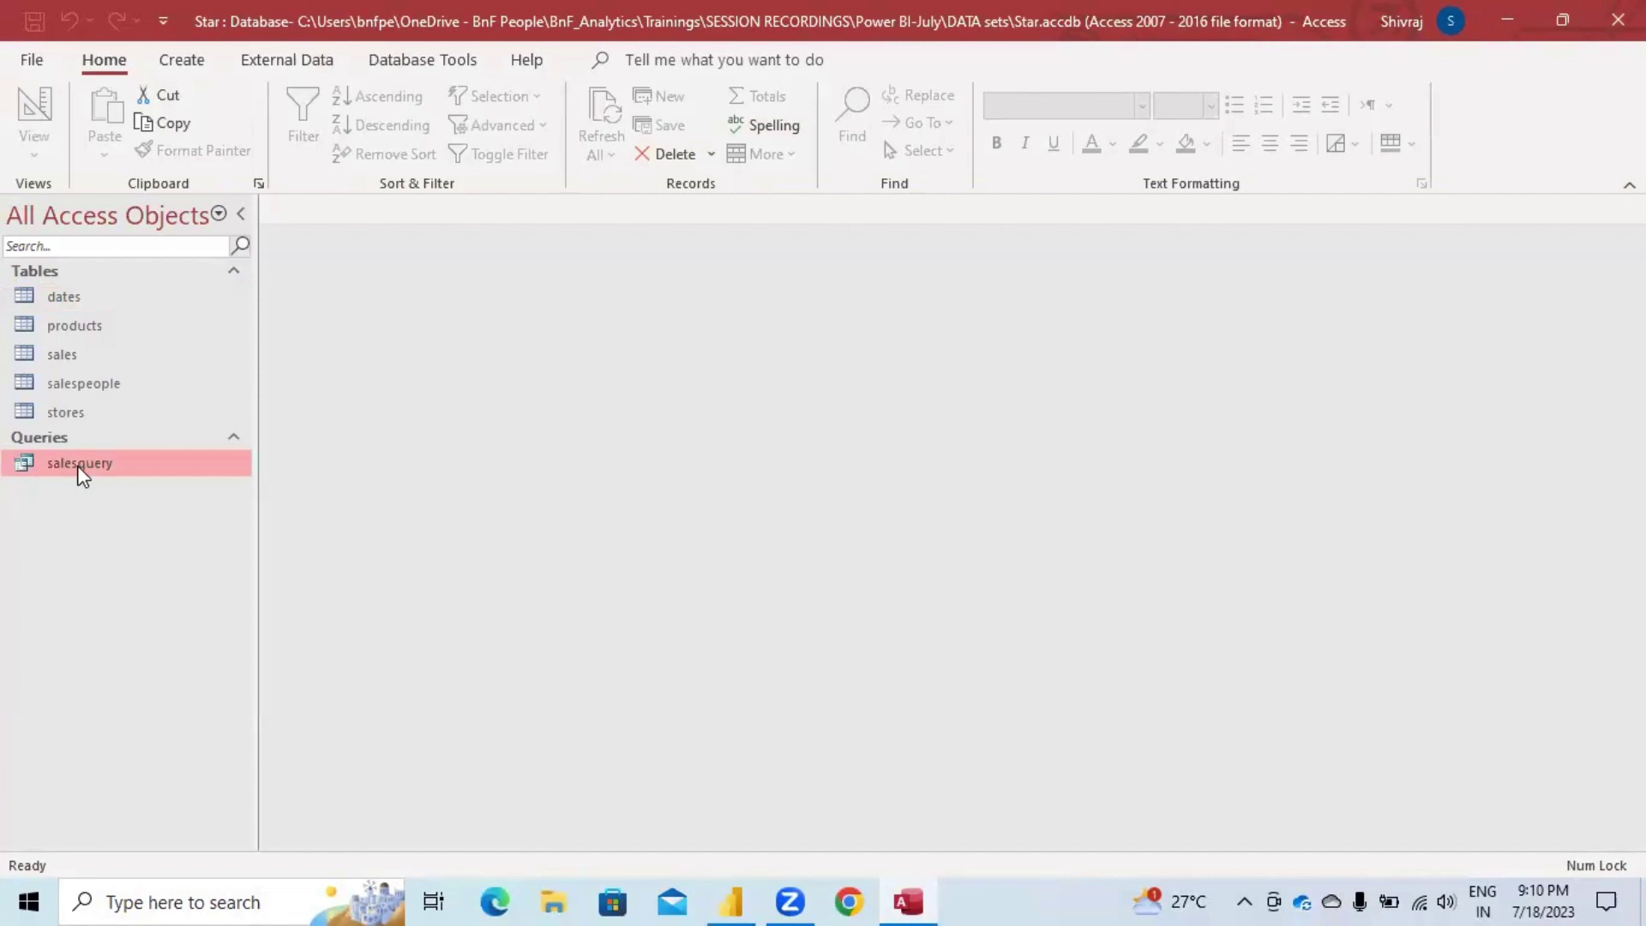
pyautogui.doubleClick(78, 468)
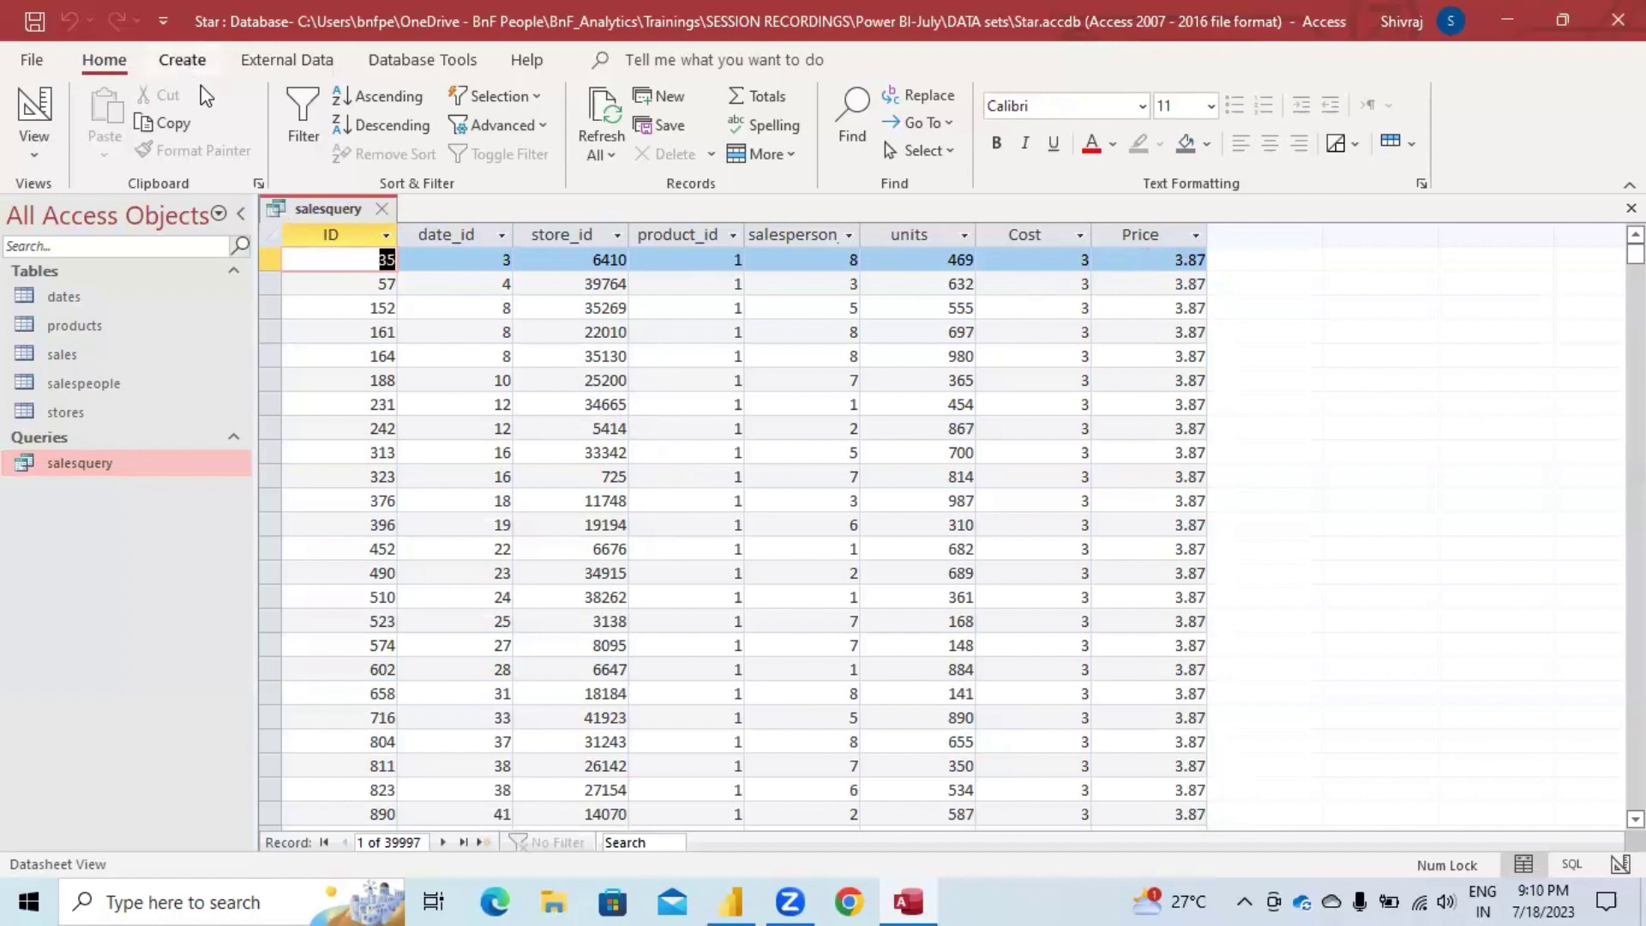
# Examine the available object creation commands, the external data sources for import, and the database tools including add-ins.
pyautogui.click(181, 60)
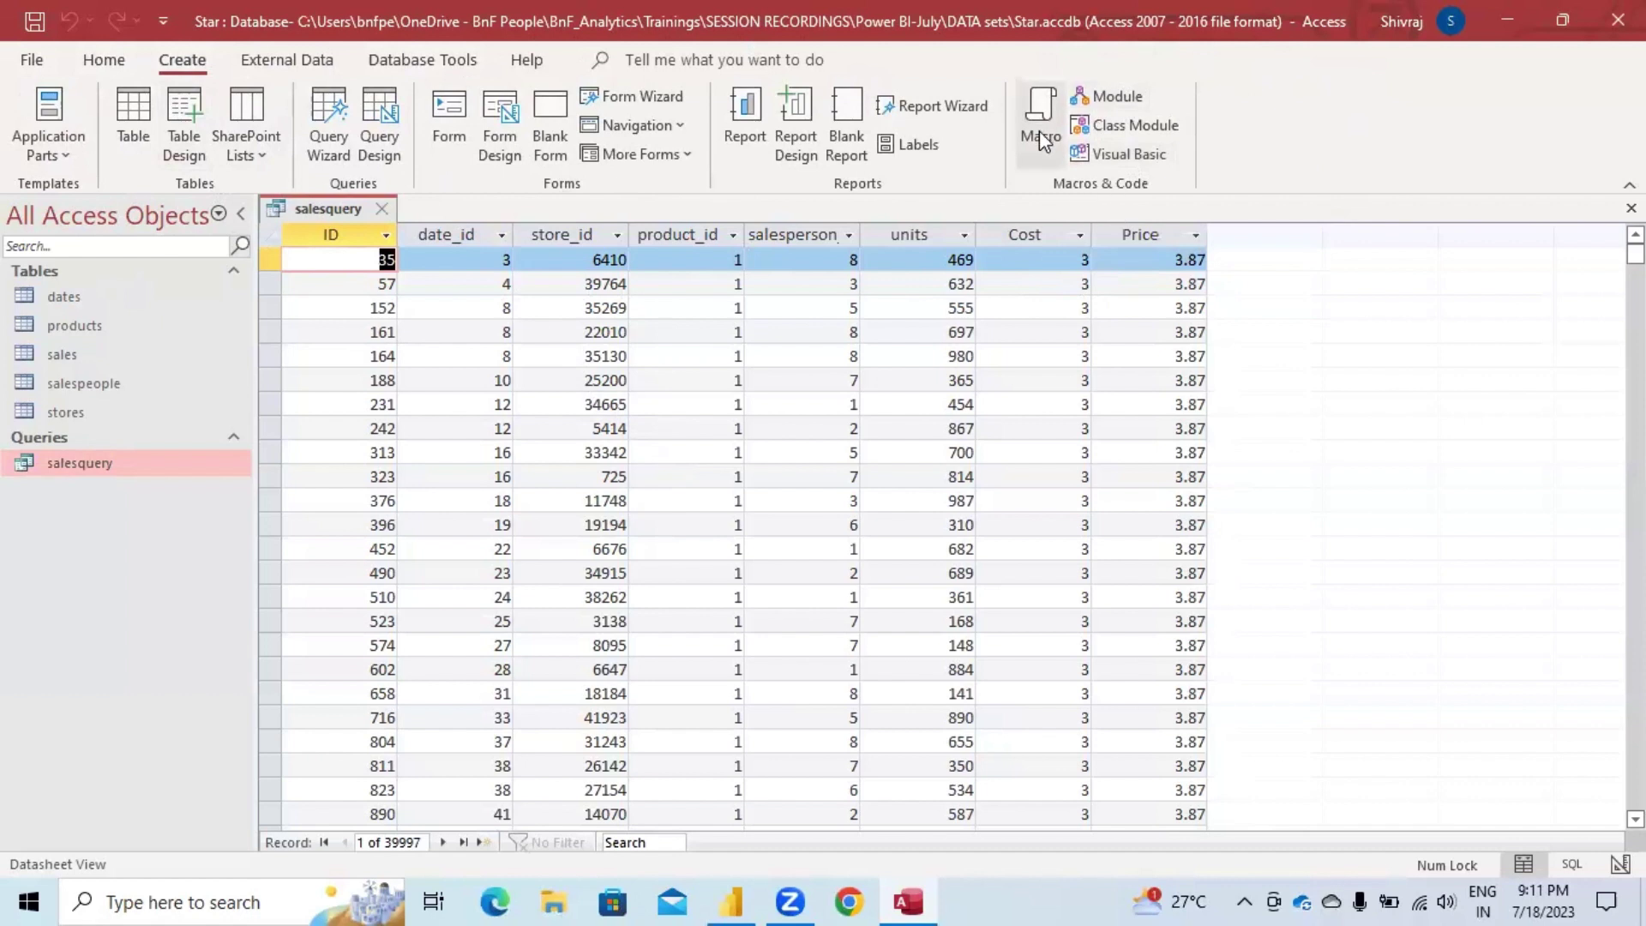
pyautogui.click(288, 59)
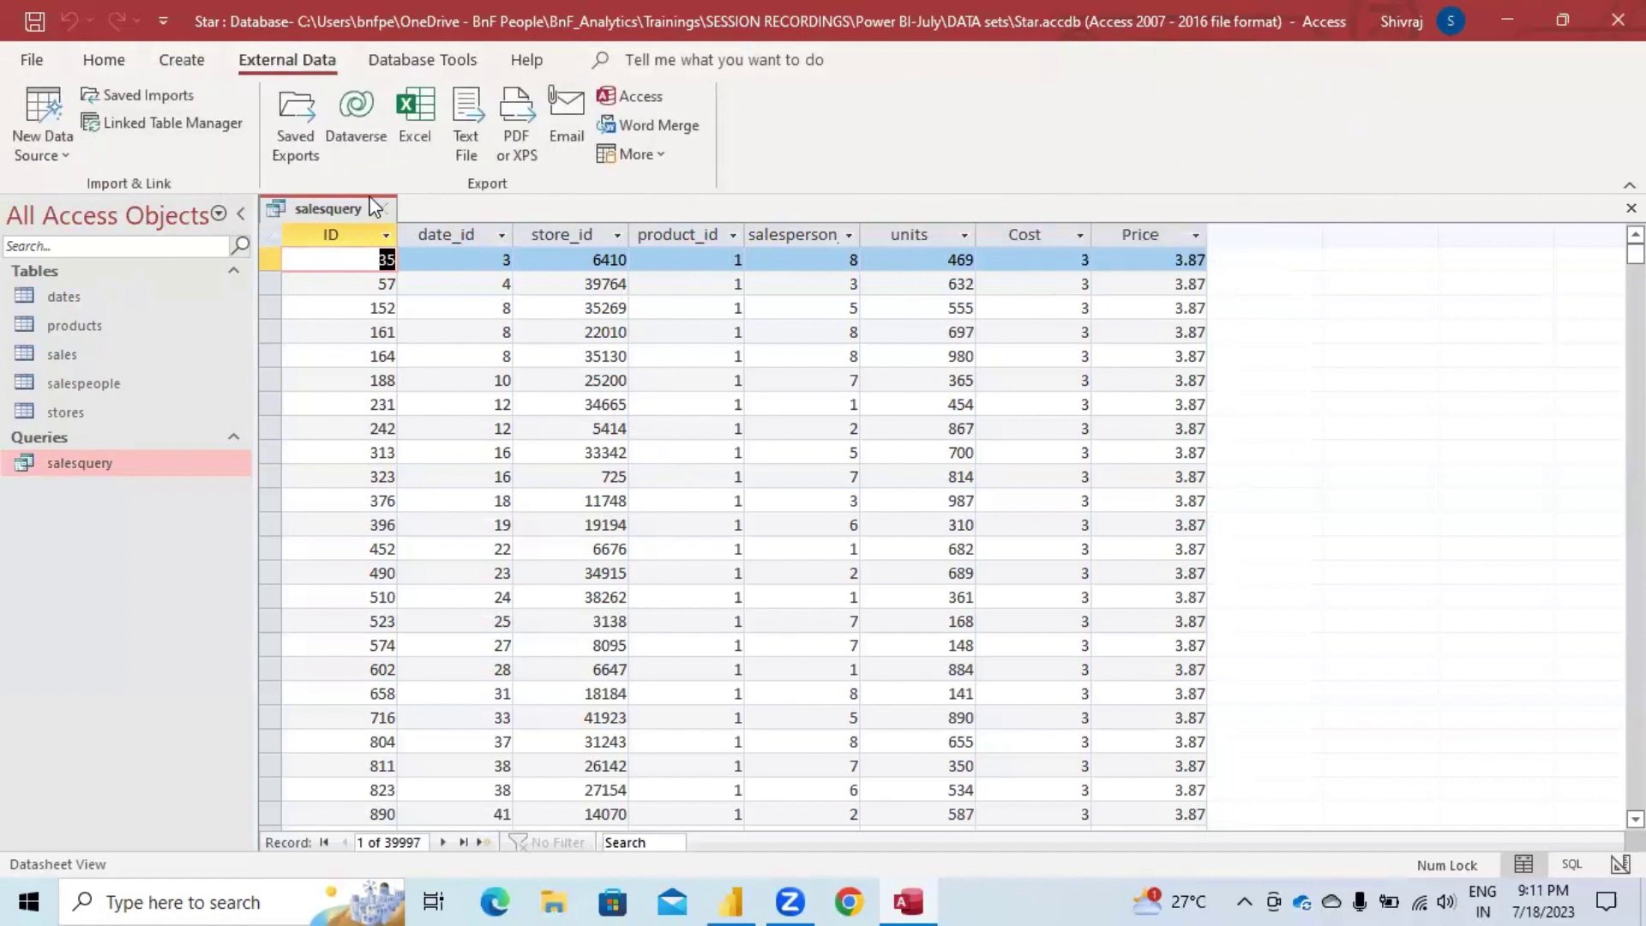
pyautogui.click(58, 157)
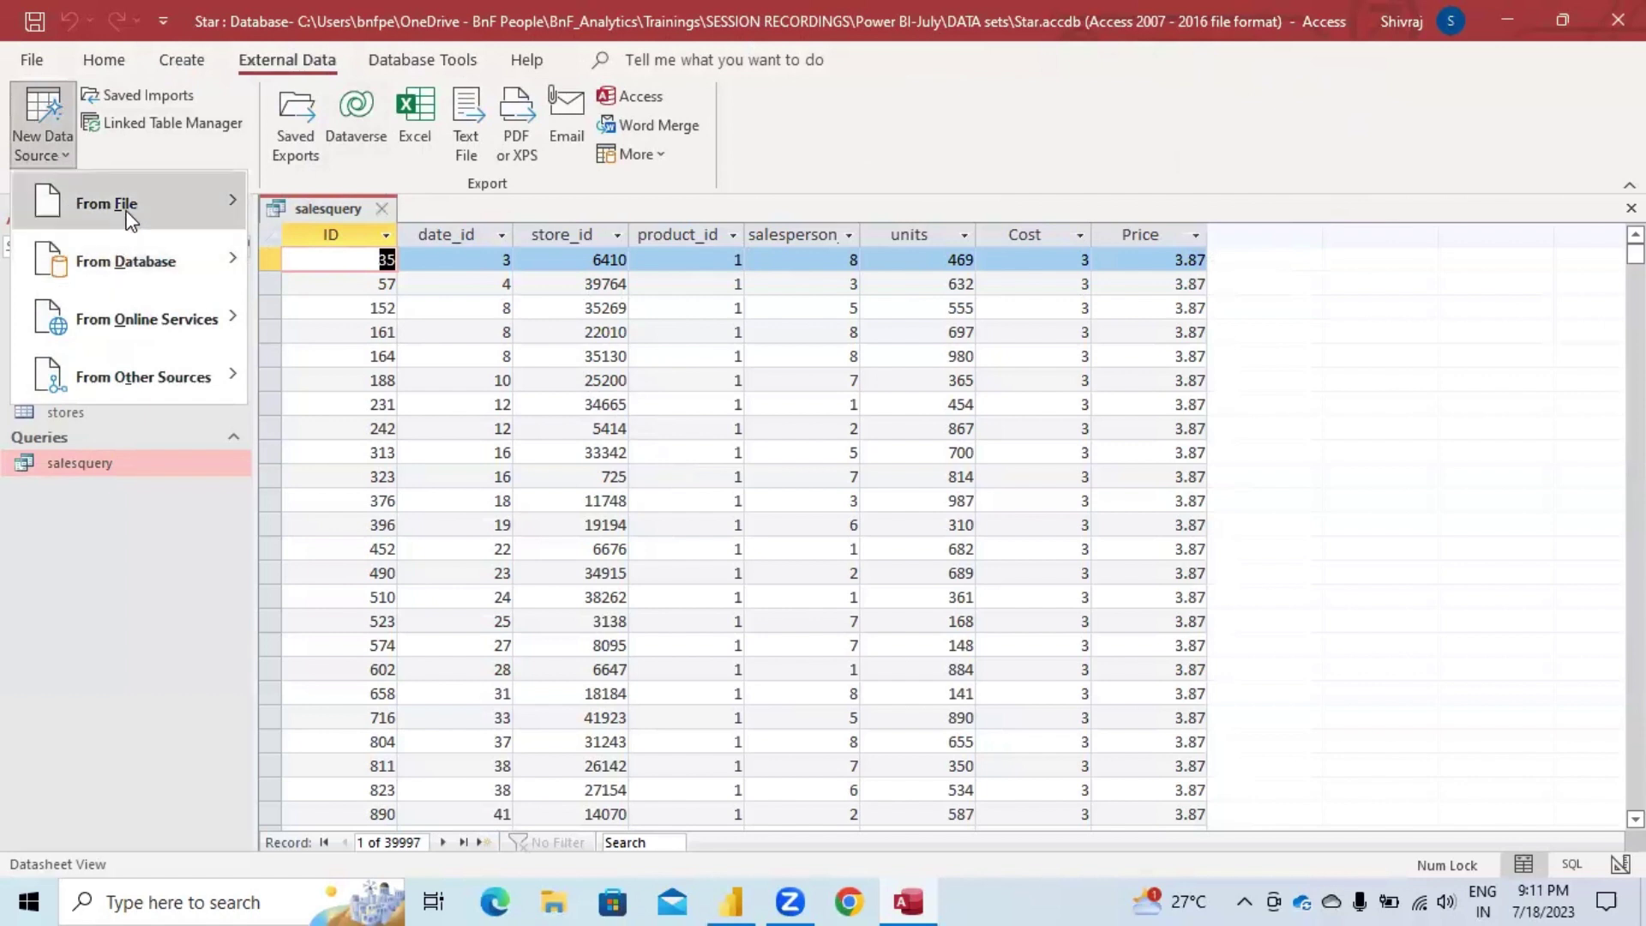
pyautogui.moveTo(131, 220)
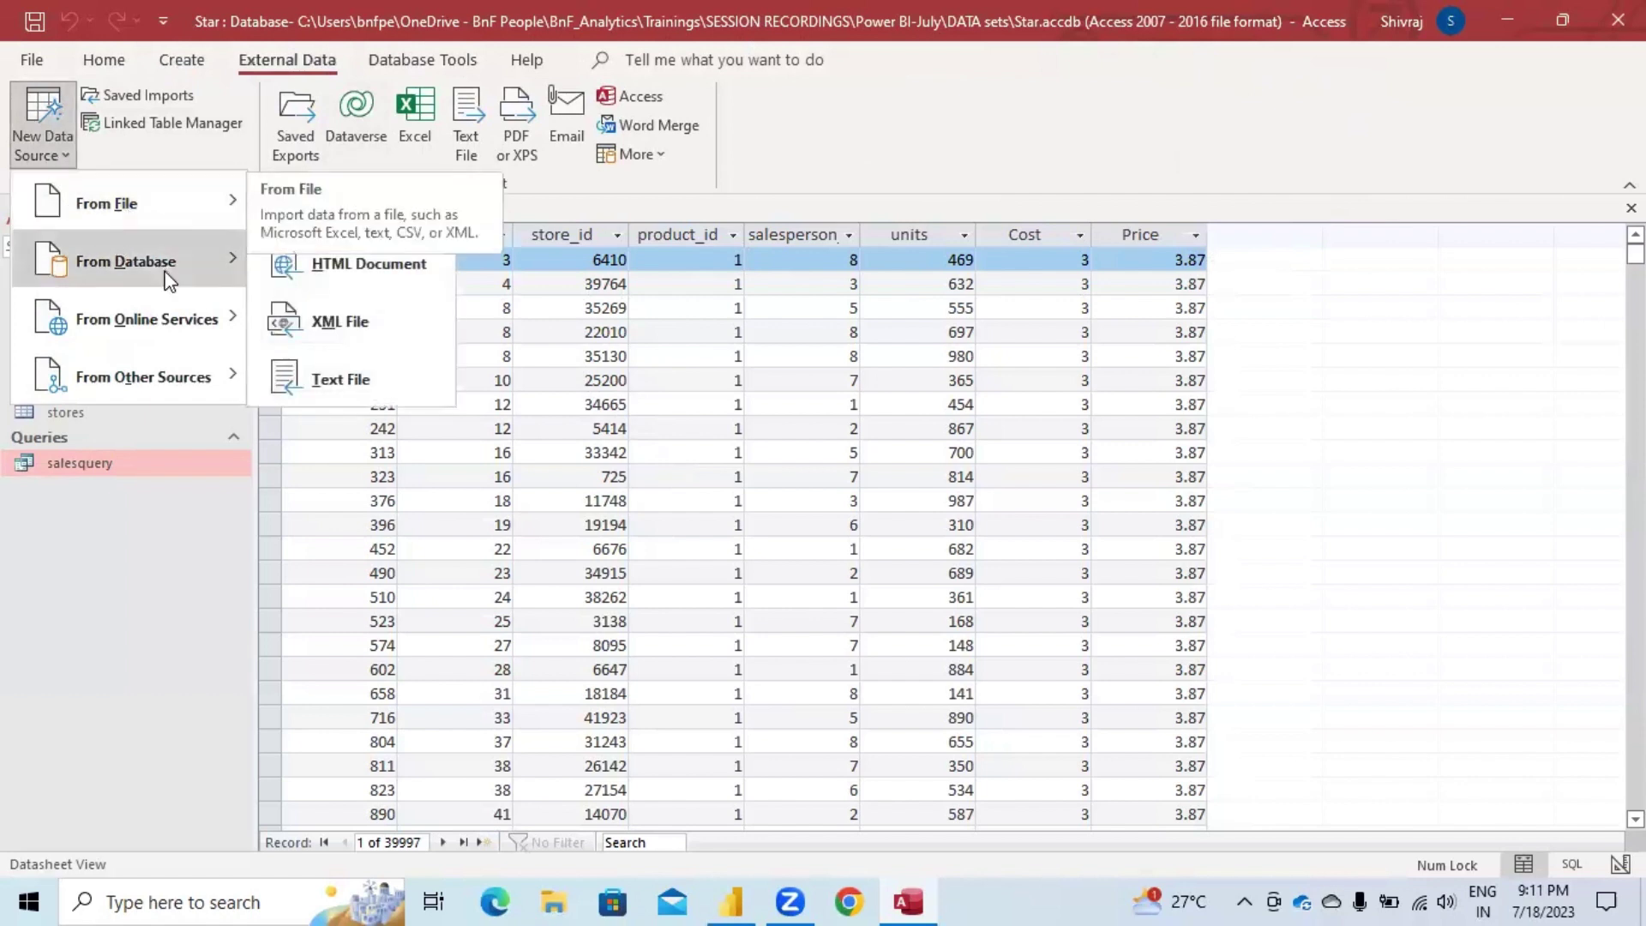
pyautogui.moveTo(170, 281)
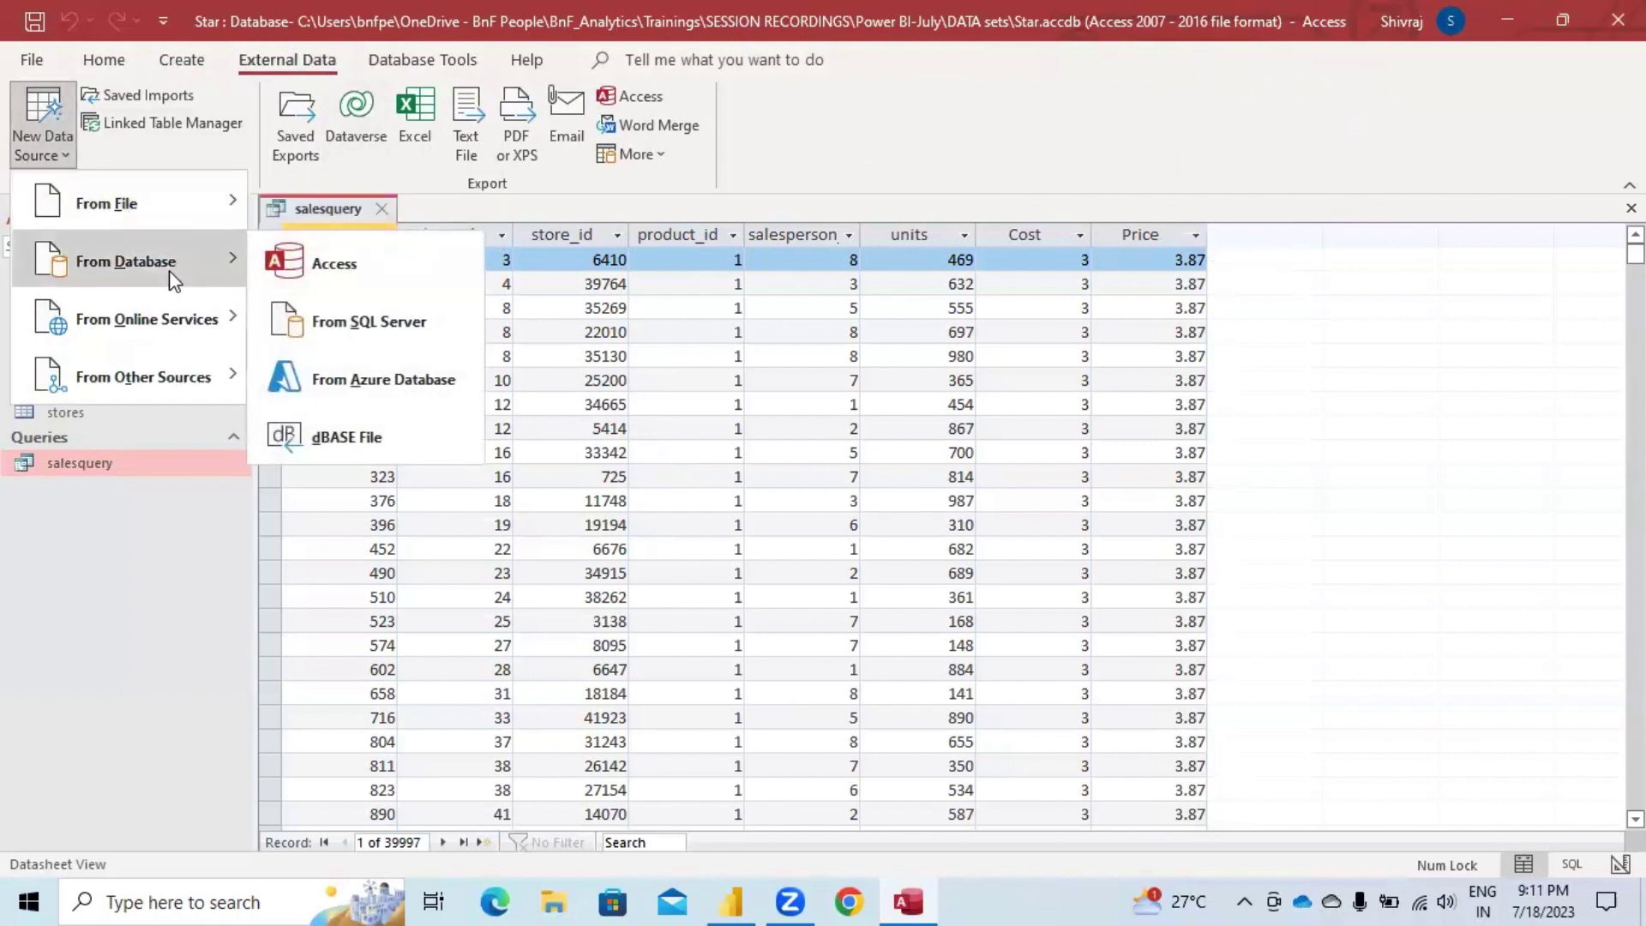
pyautogui.moveTo(183, 330)
pyautogui.moveTo(189, 373)
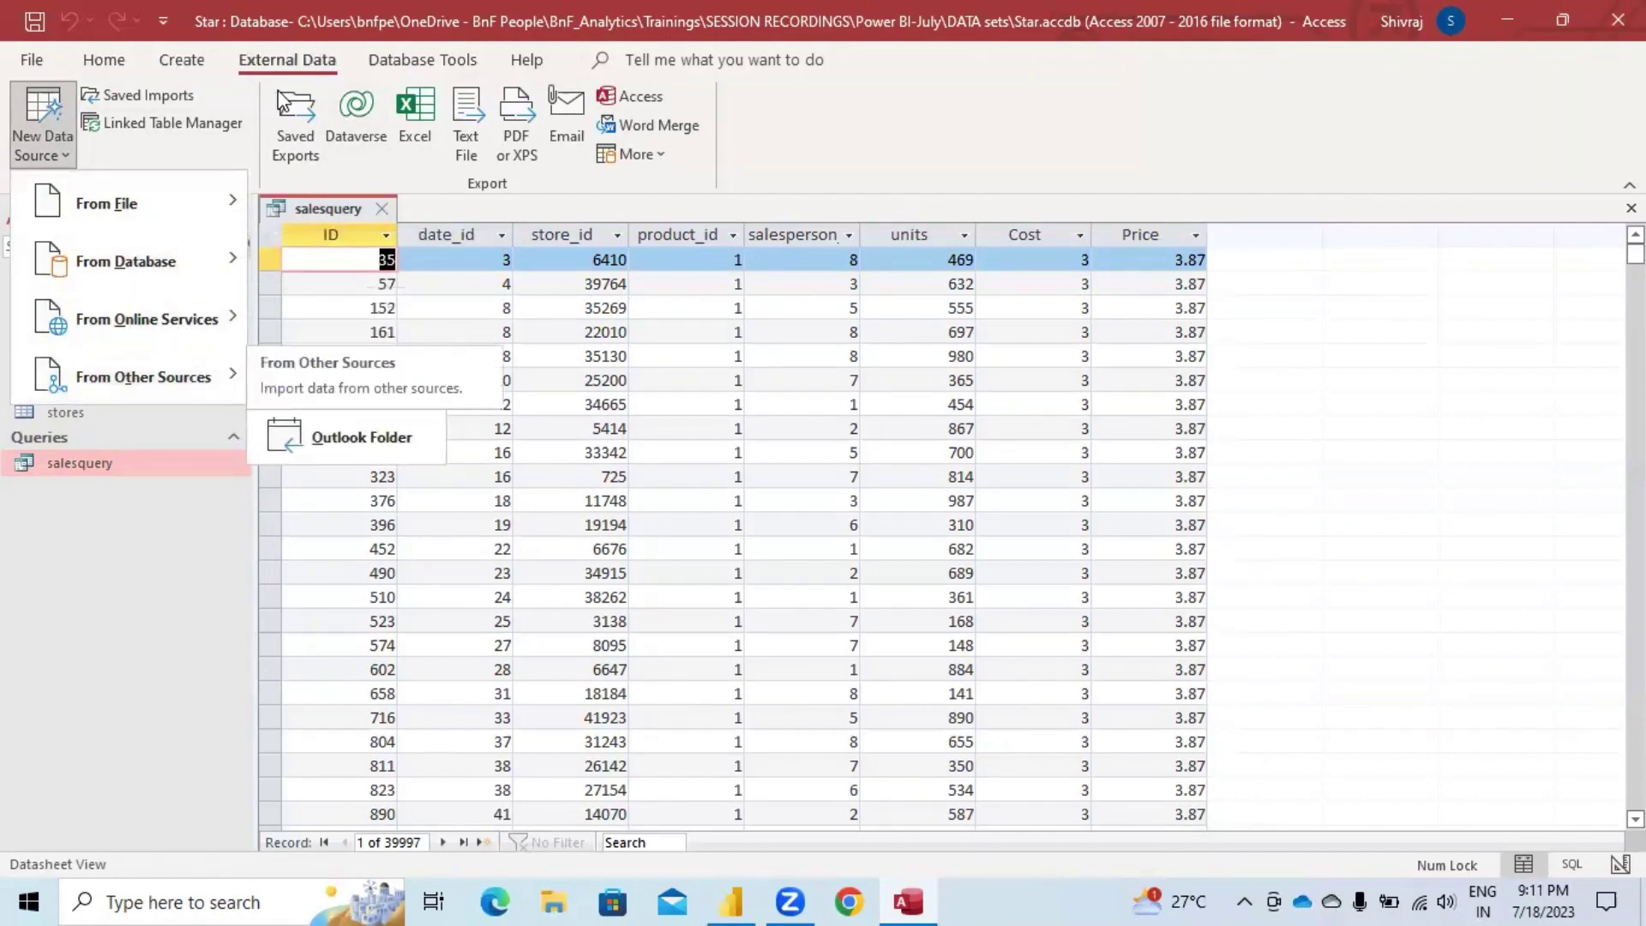
pyautogui.click(430, 61)
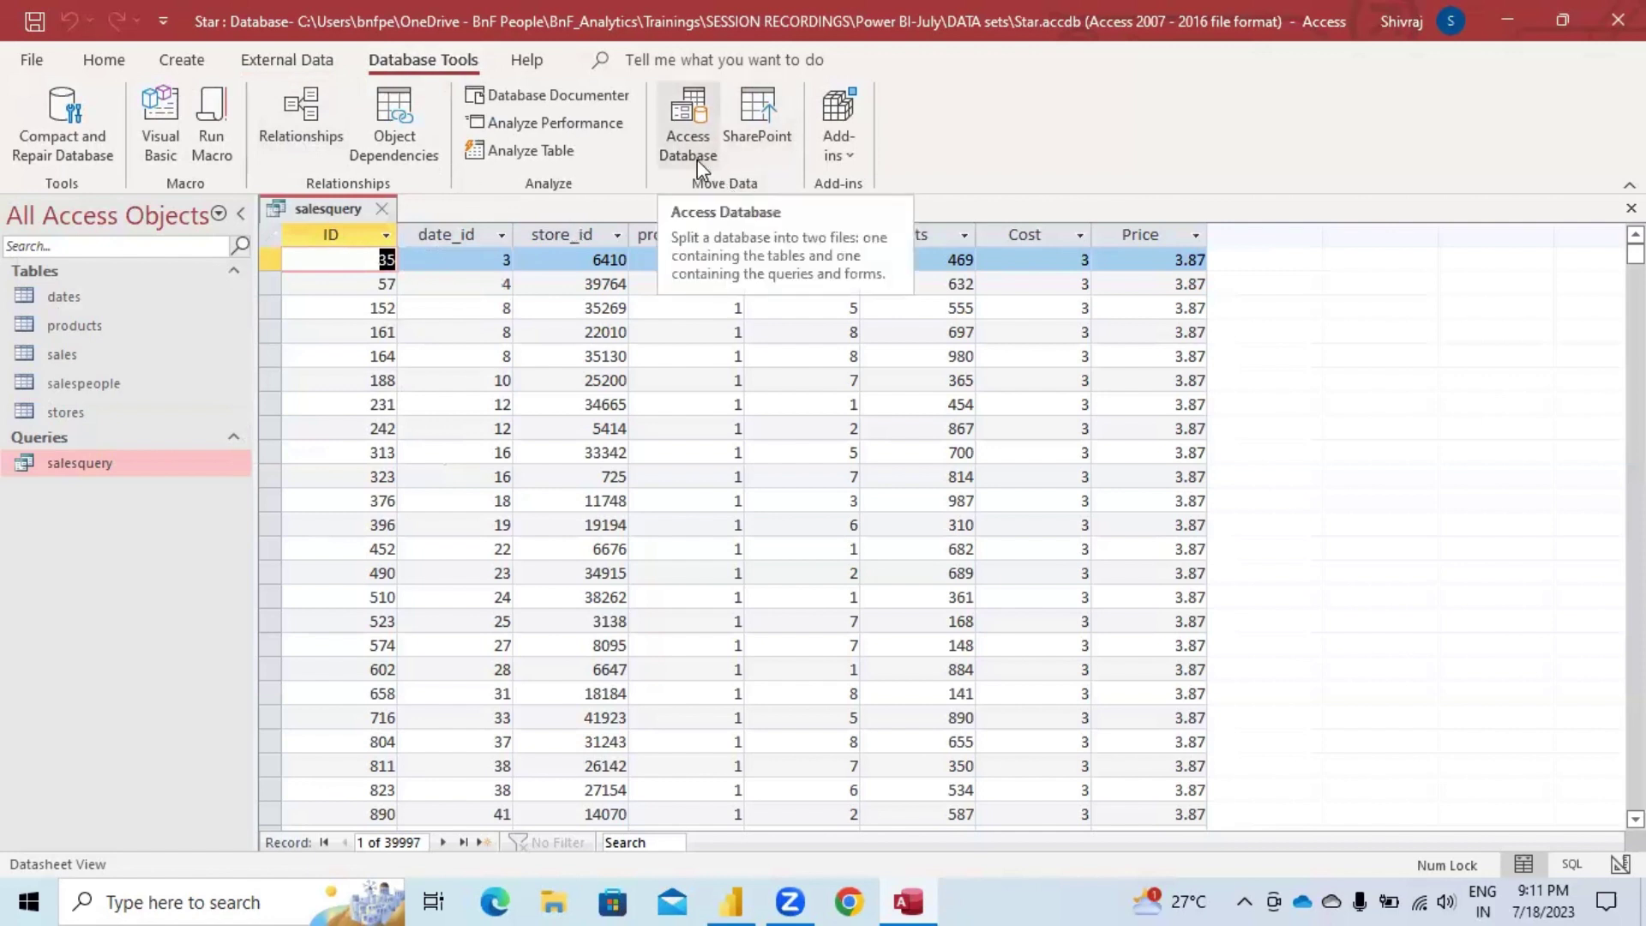
pyautogui.click(846, 153)
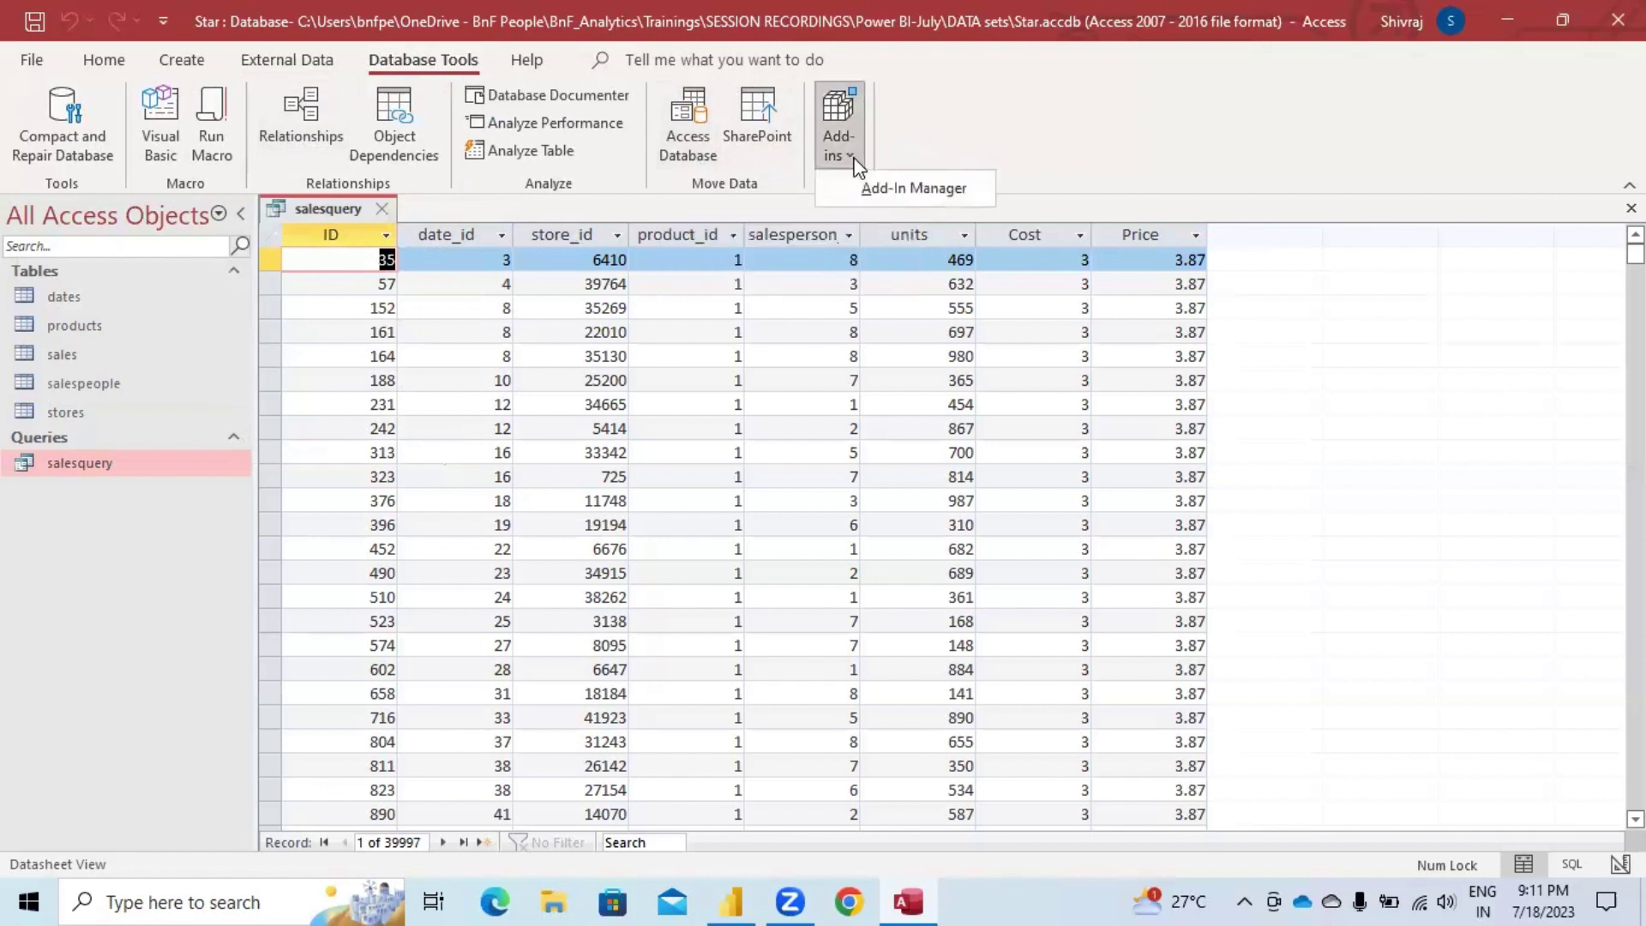
# Open the dates table and examine its date column.
pyautogui.click(85, 295)
pyautogui.doubleClick(85, 296)
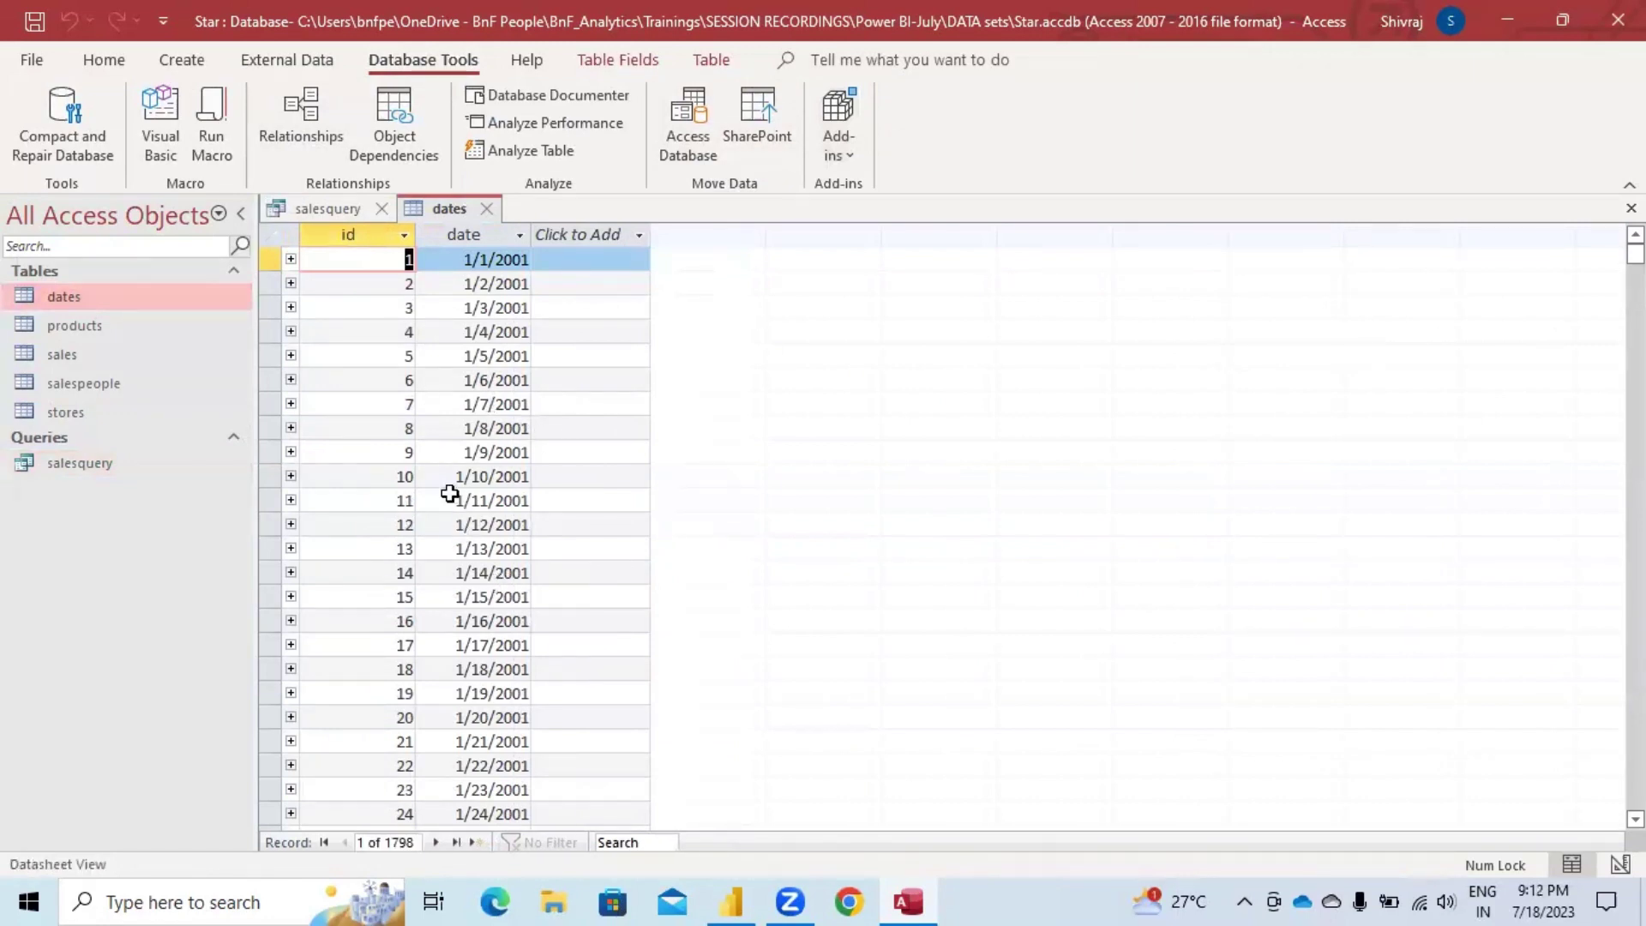
pyautogui.click(466, 433)
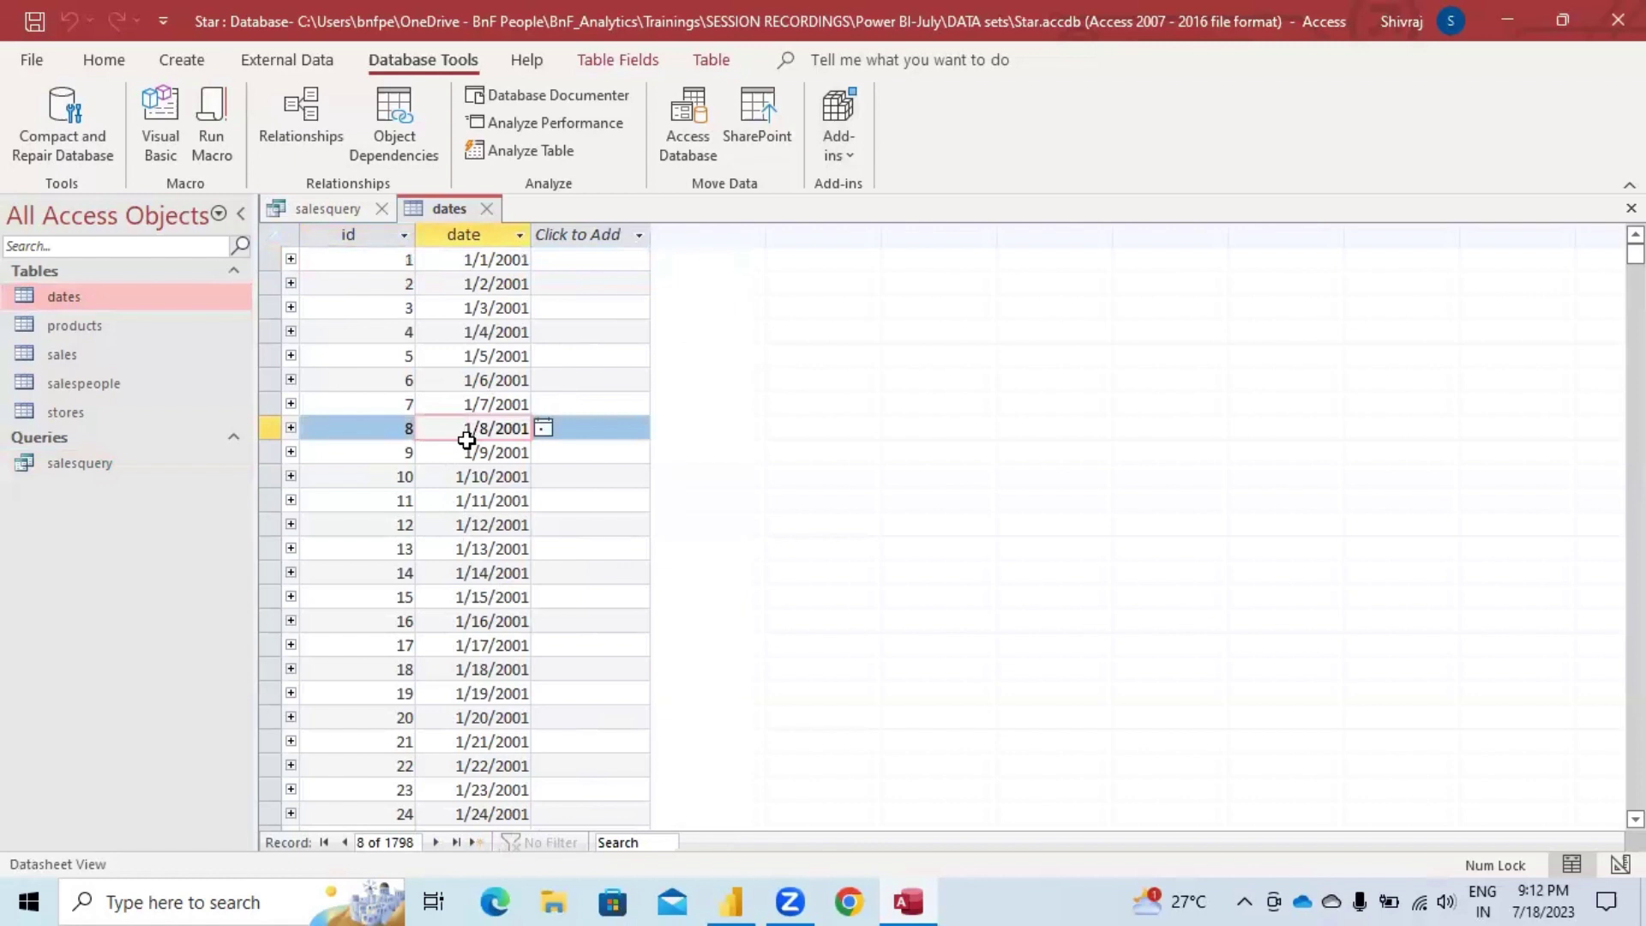
# Close the dates table and salesquery, and exit Access to return to Power BI Desktop.
pyautogui.click(486, 210)
pyautogui.click(386, 212)
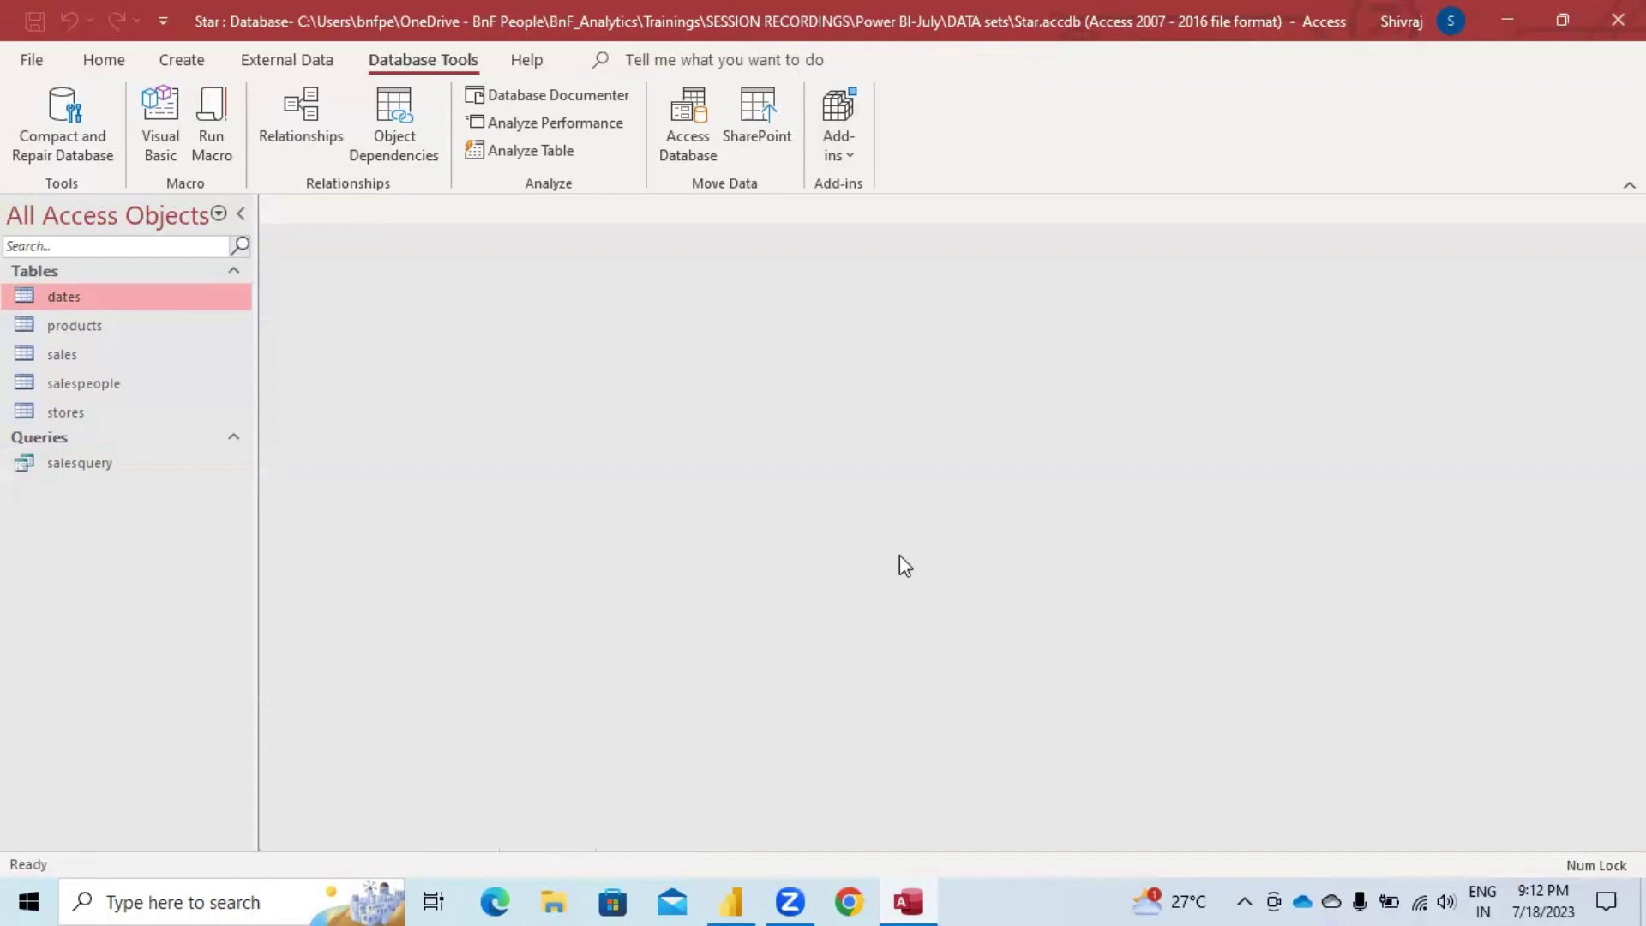
pyautogui.click(1616, 20)
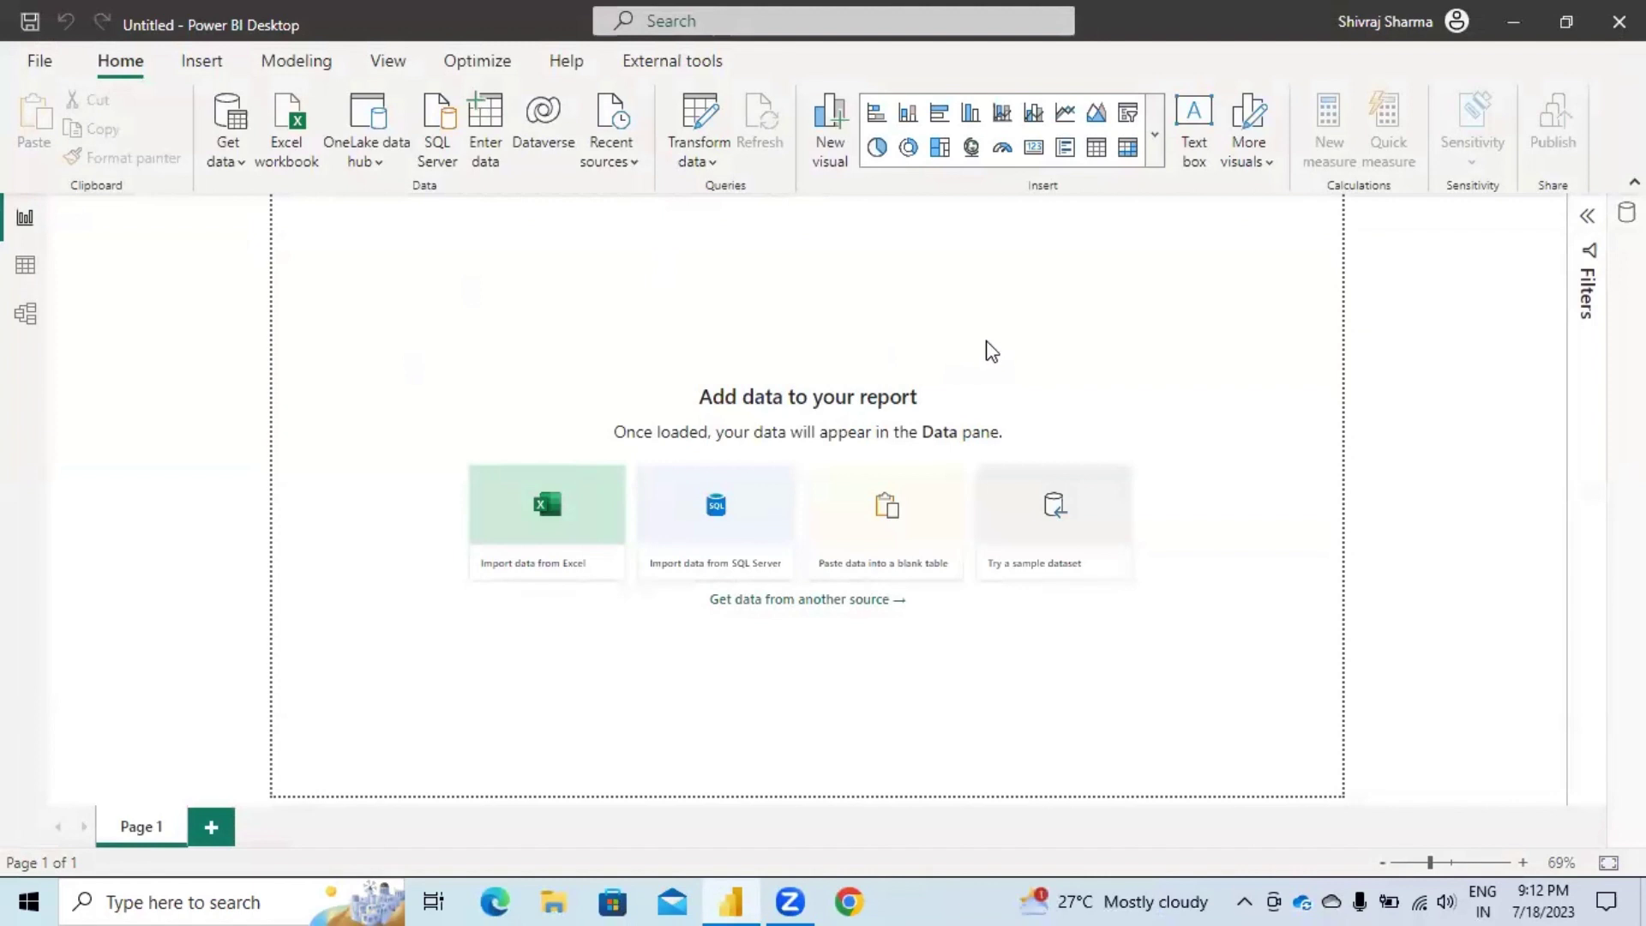
# Connect the Power BI report to the Access database file Star.accdb in the DATA sets folder.
pyautogui.click(234, 164)
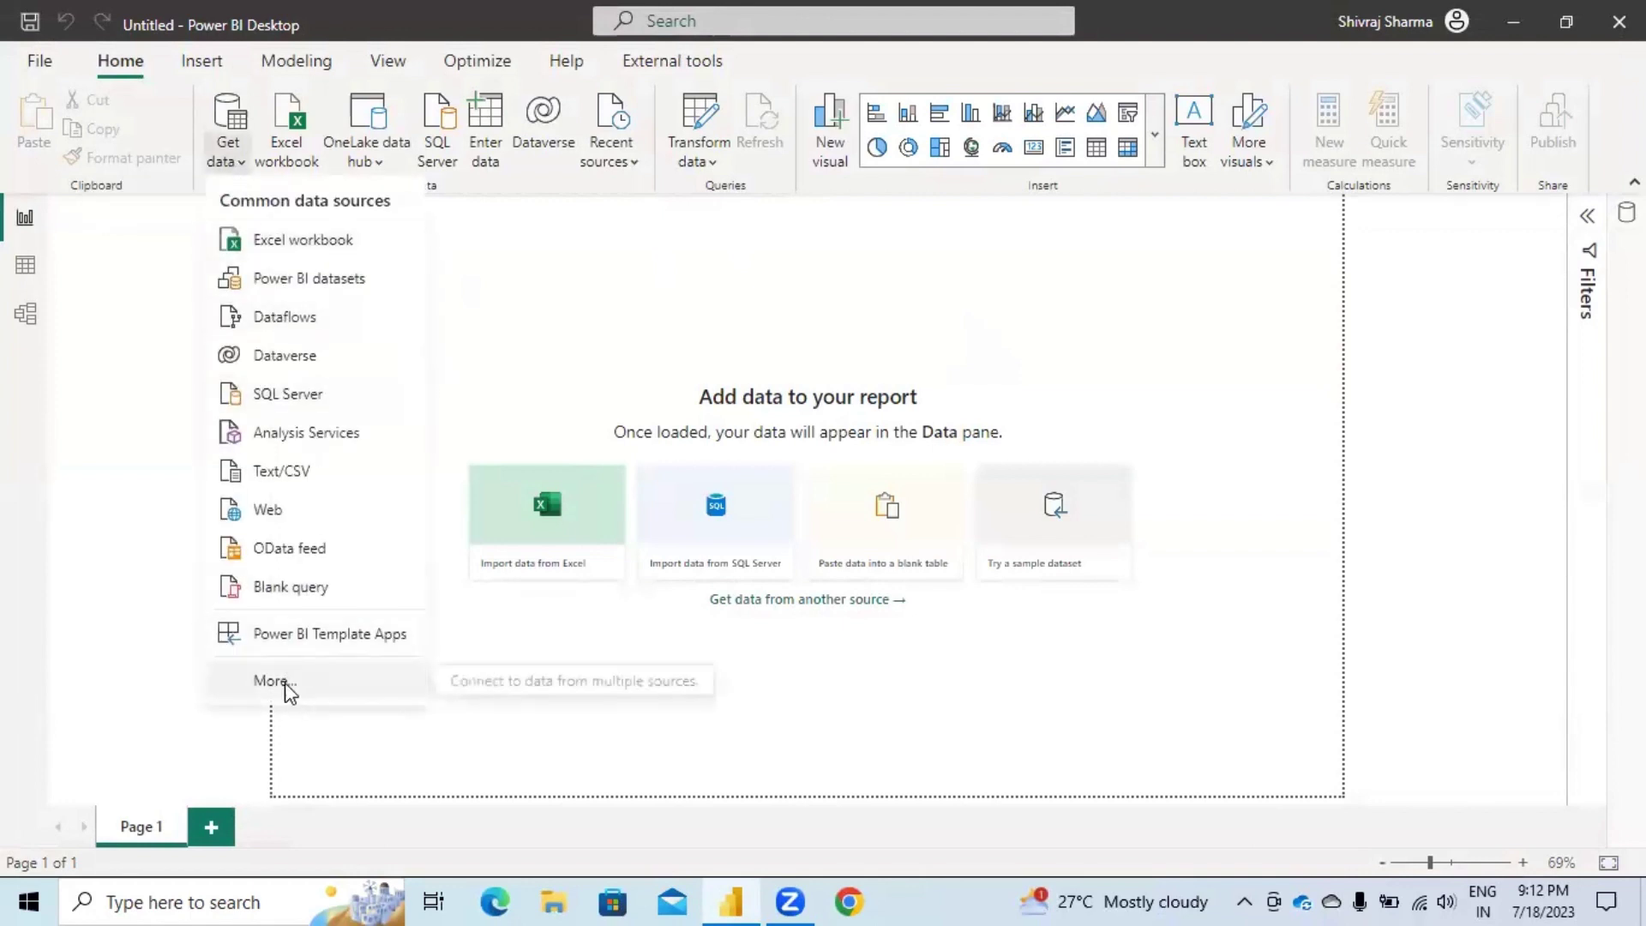
pyautogui.click(288, 670)
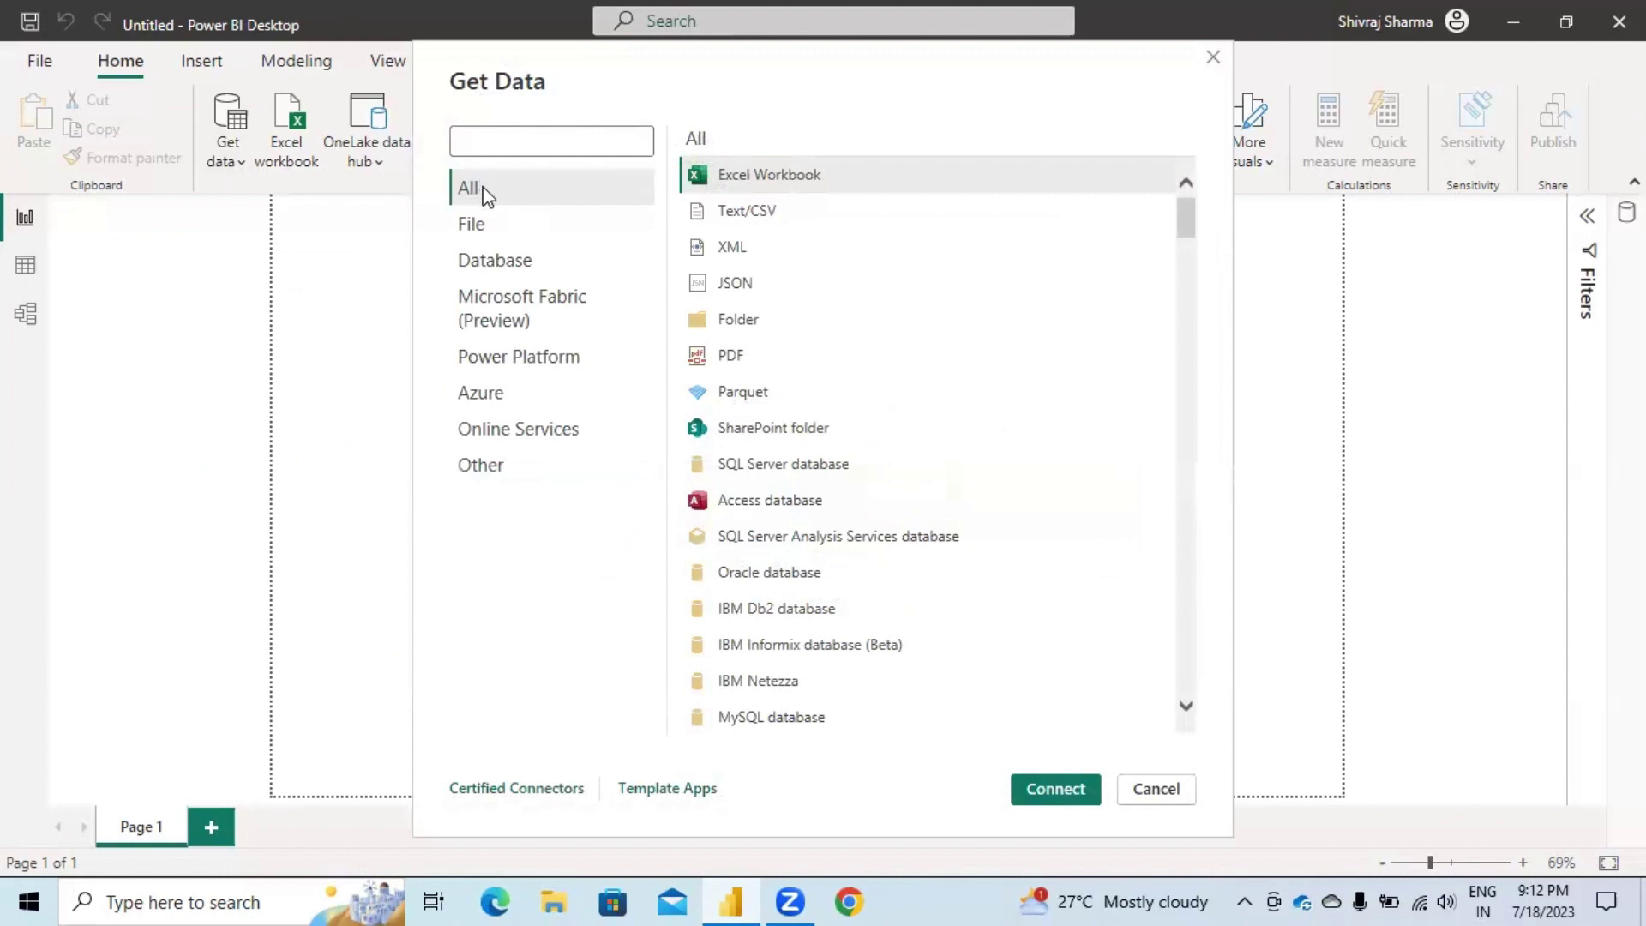
pyautogui.click(497, 266)
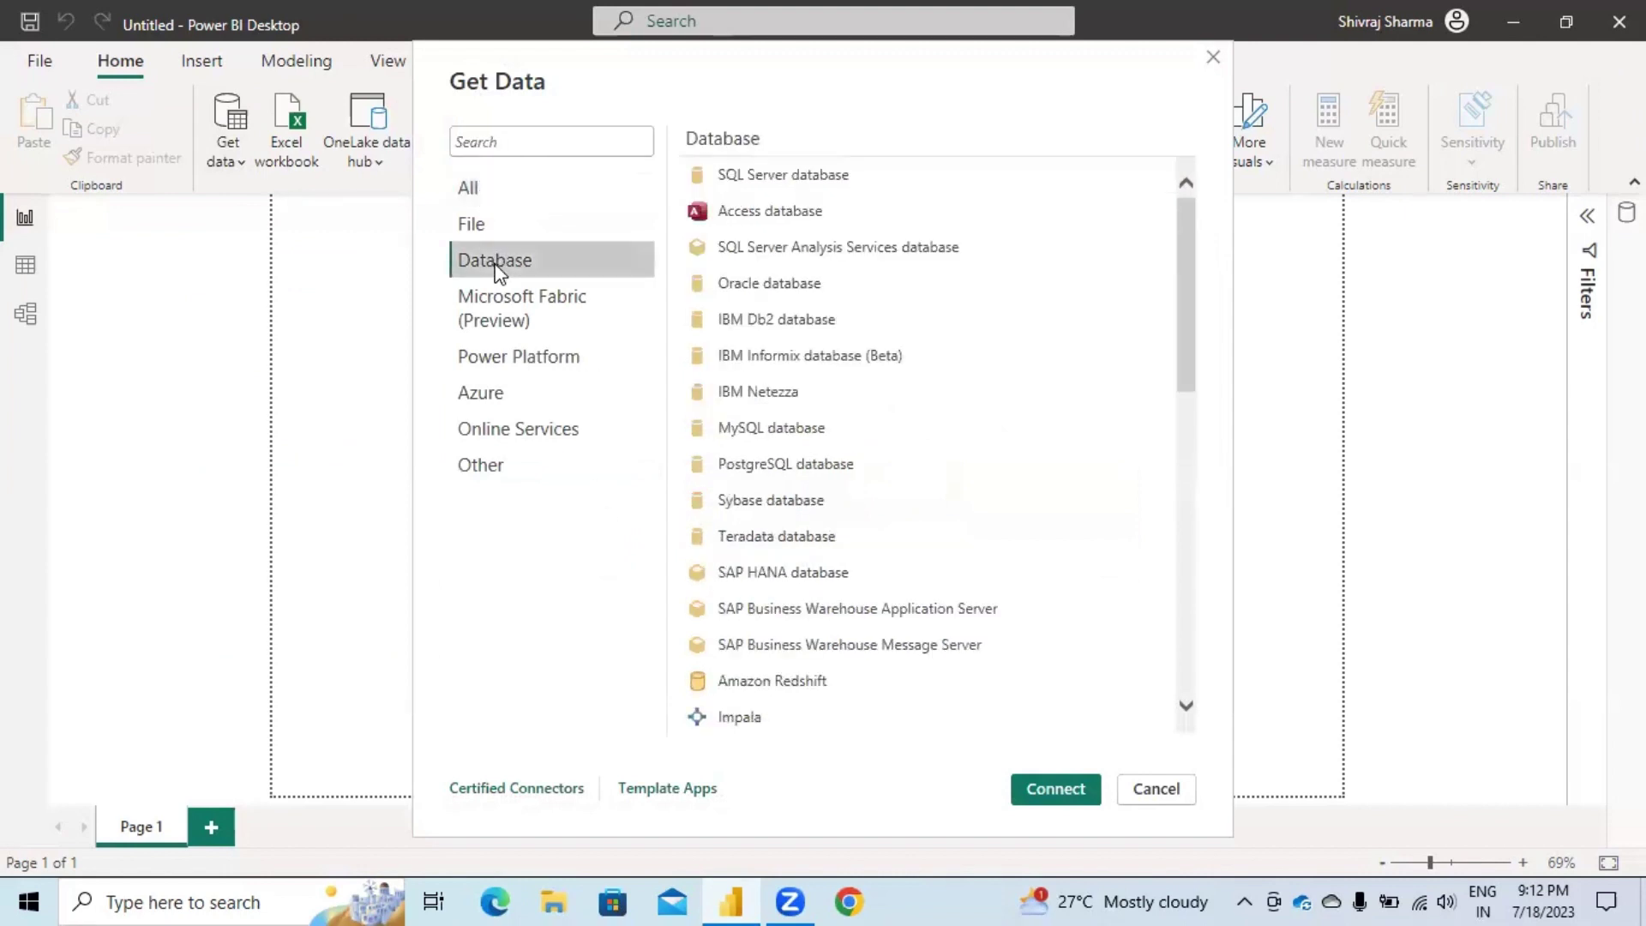
pyautogui.click(765, 220)
pyautogui.click(1057, 789)
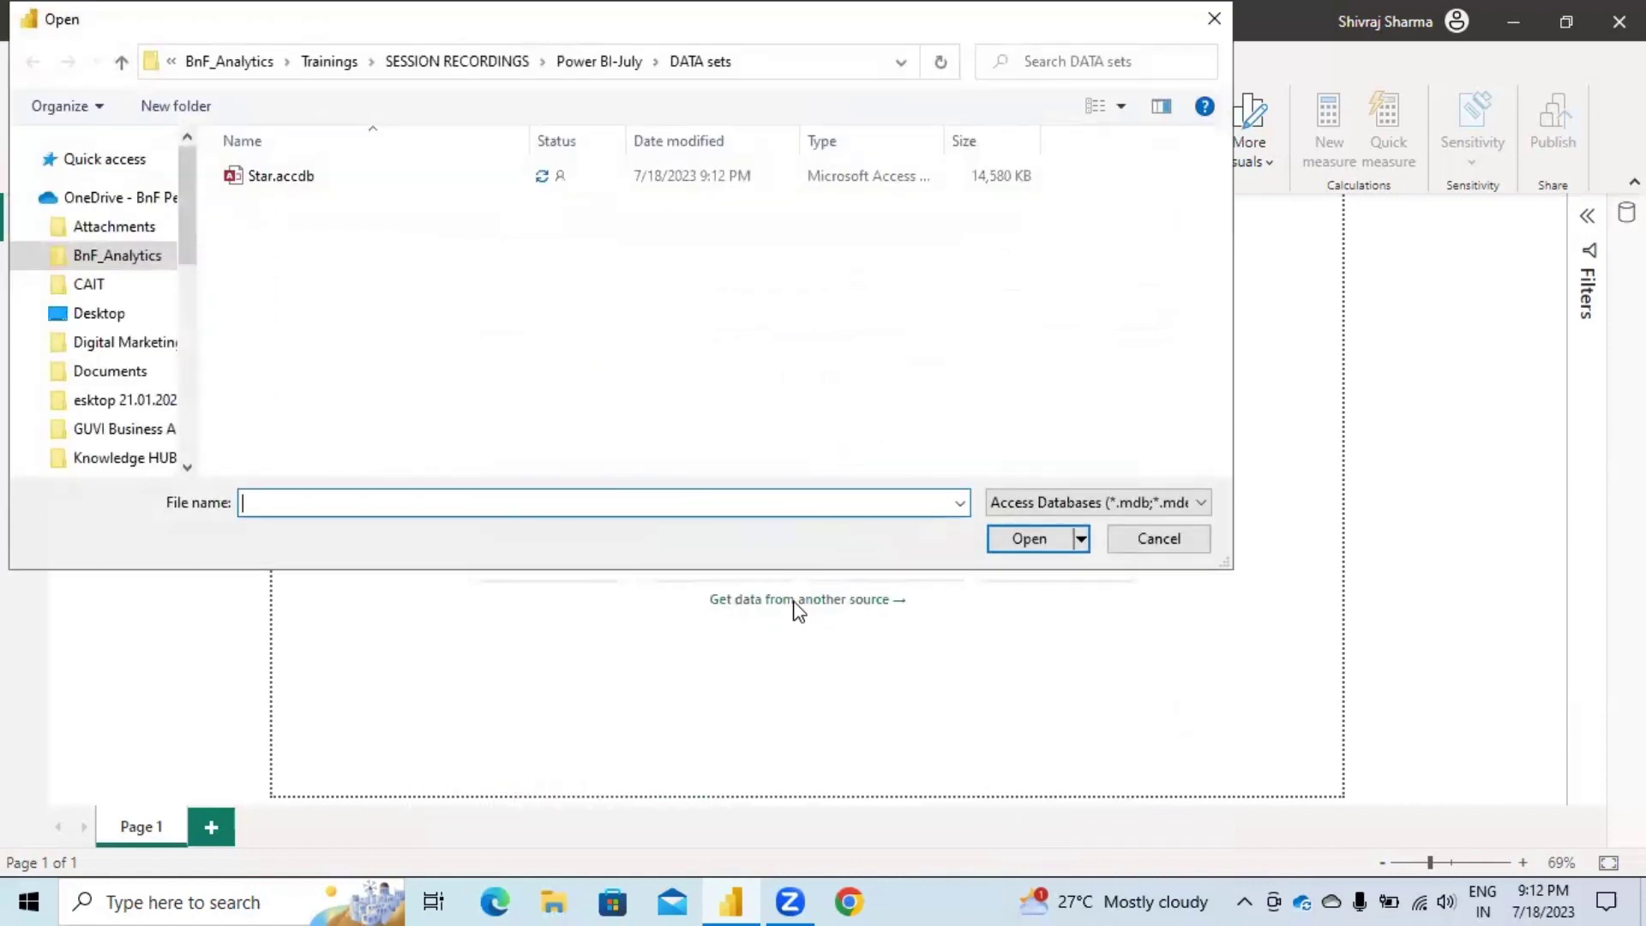
pyautogui.click(281, 176)
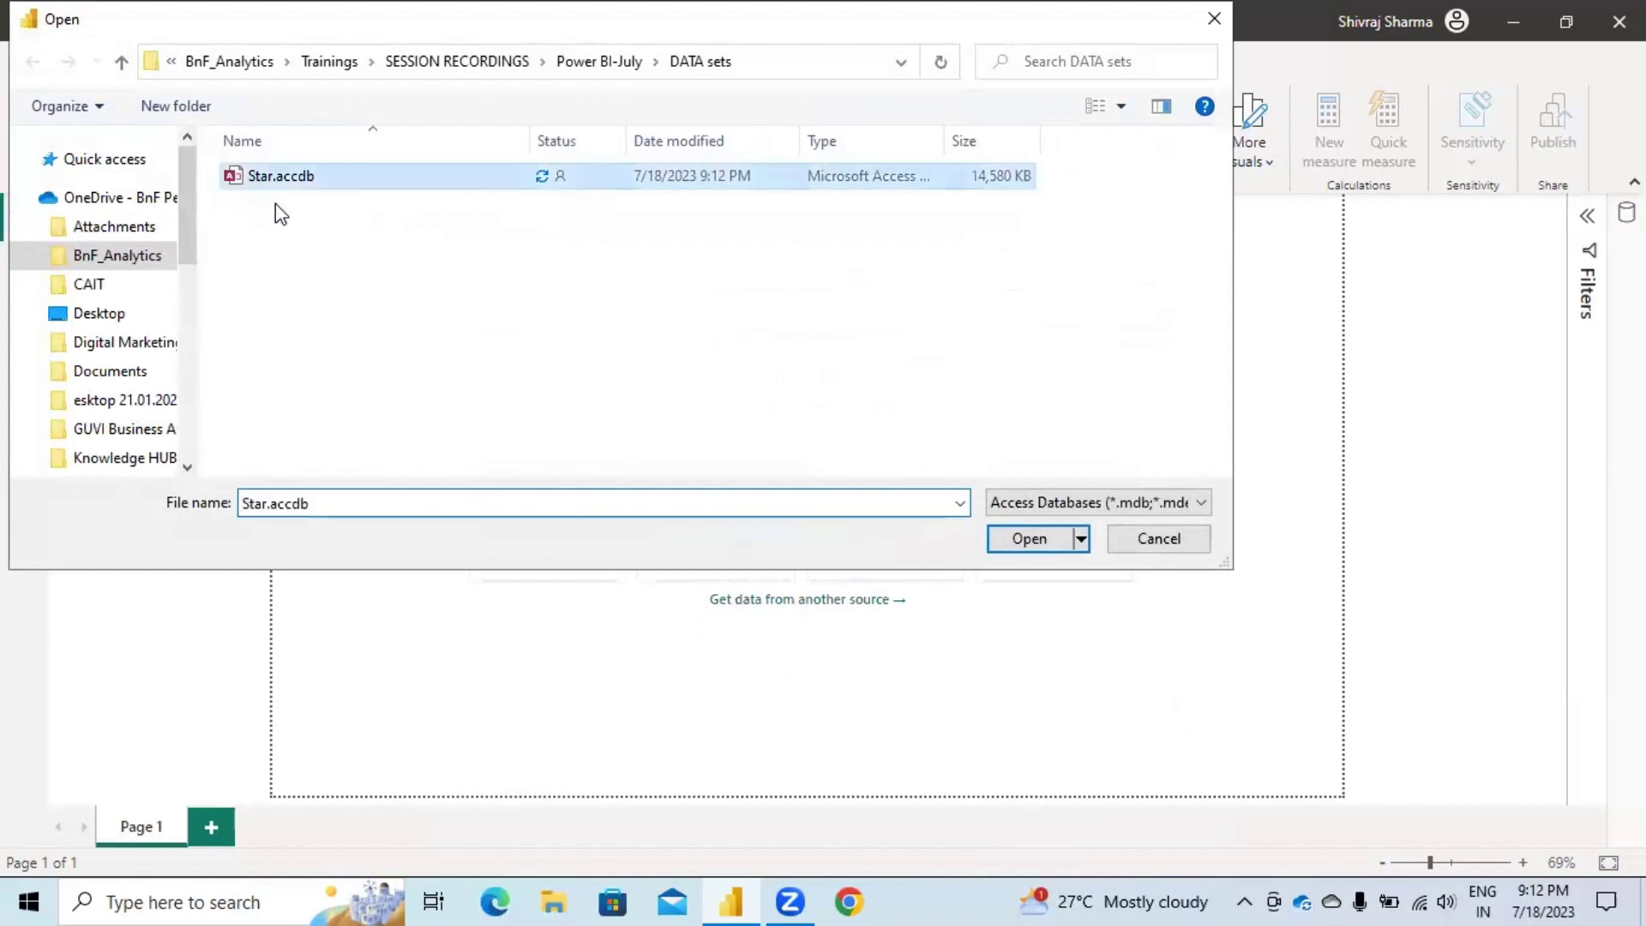
pyautogui.click(1031, 540)
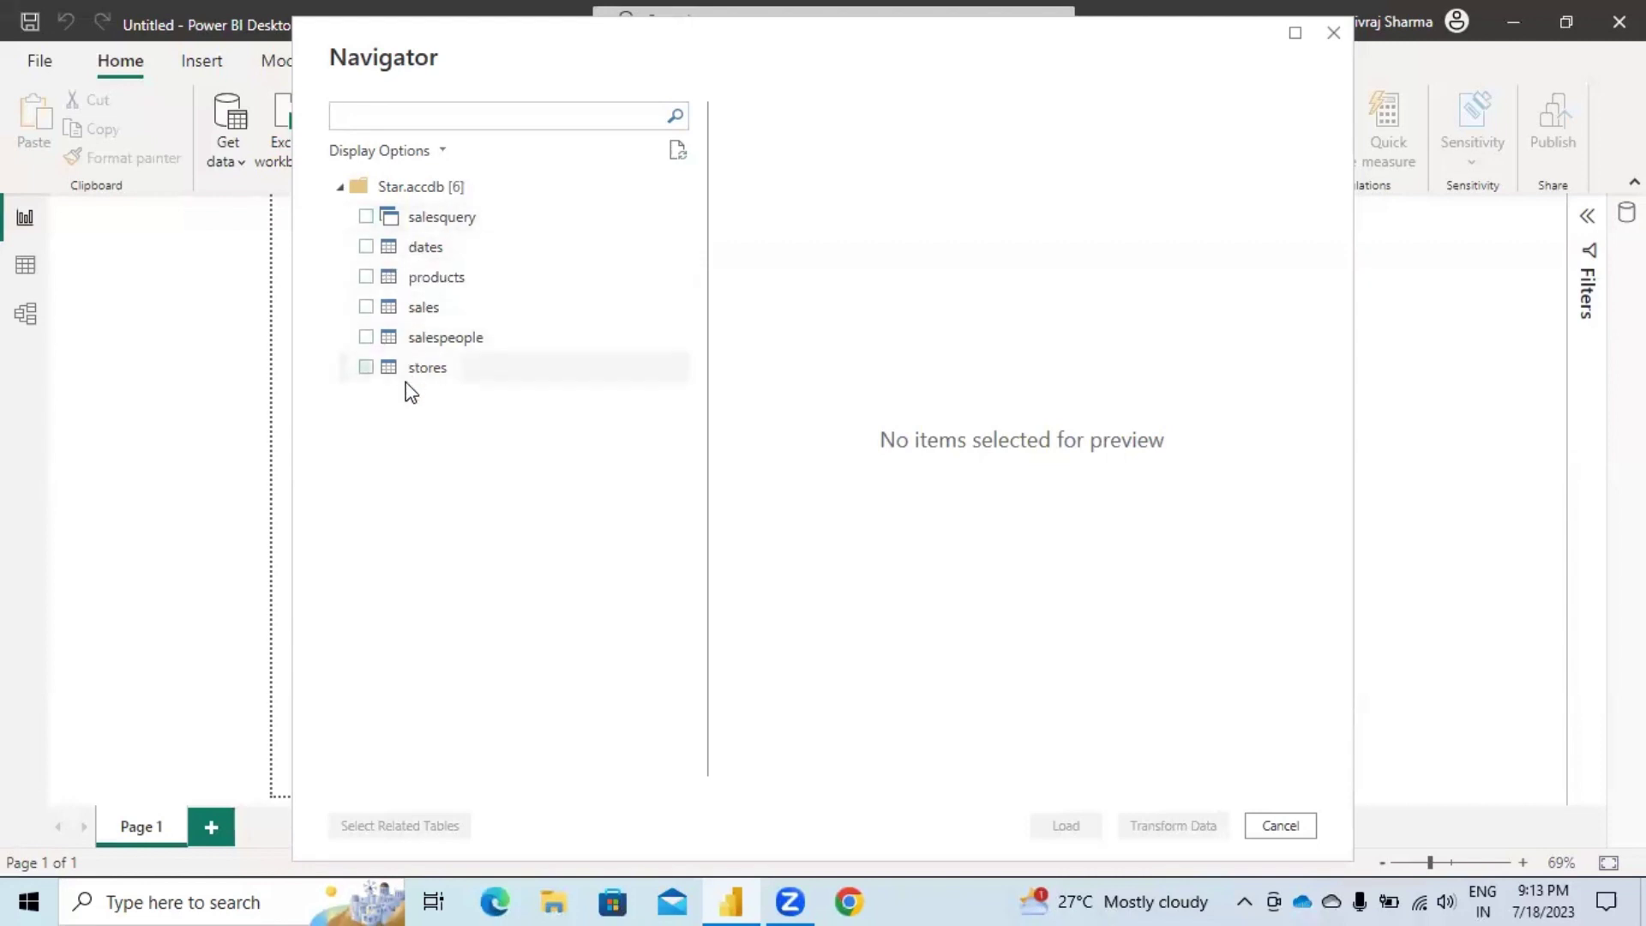
# Select salesquery, dates, products, sales, salespeople and stores, and open them for transformation in the Power Query Editor.
pyautogui.click(366, 216)
pyautogui.click(366, 247)
pyautogui.click(366, 276)
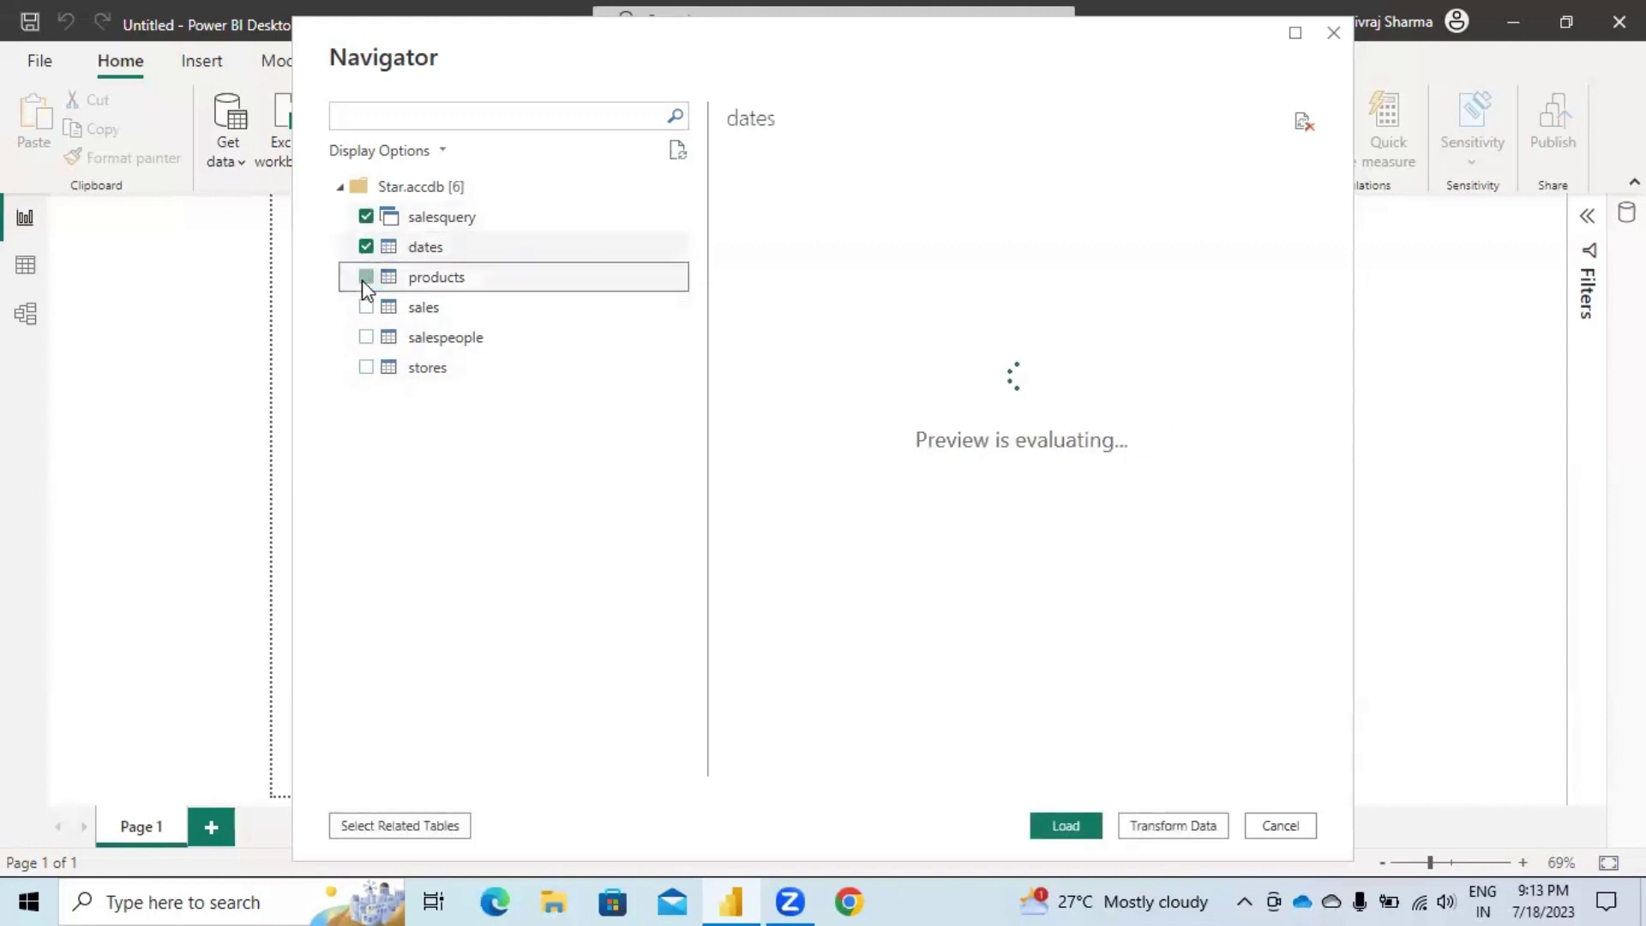
pyautogui.click(366, 306)
pyautogui.click(367, 337)
pyautogui.click(366, 366)
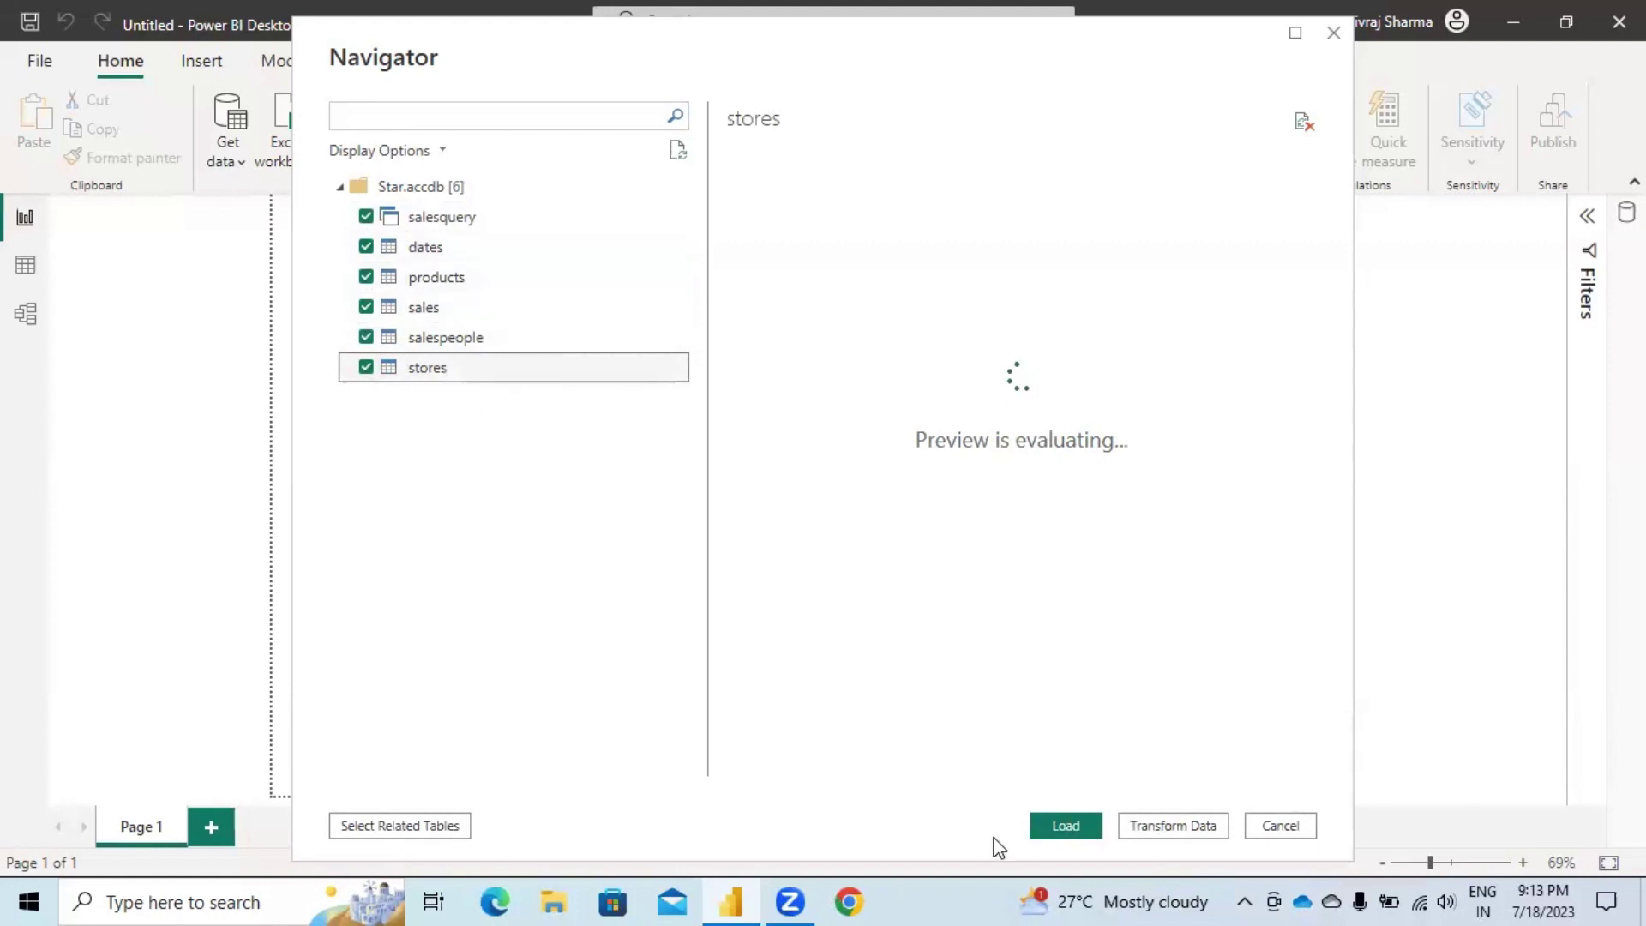
pyautogui.click(1173, 830)
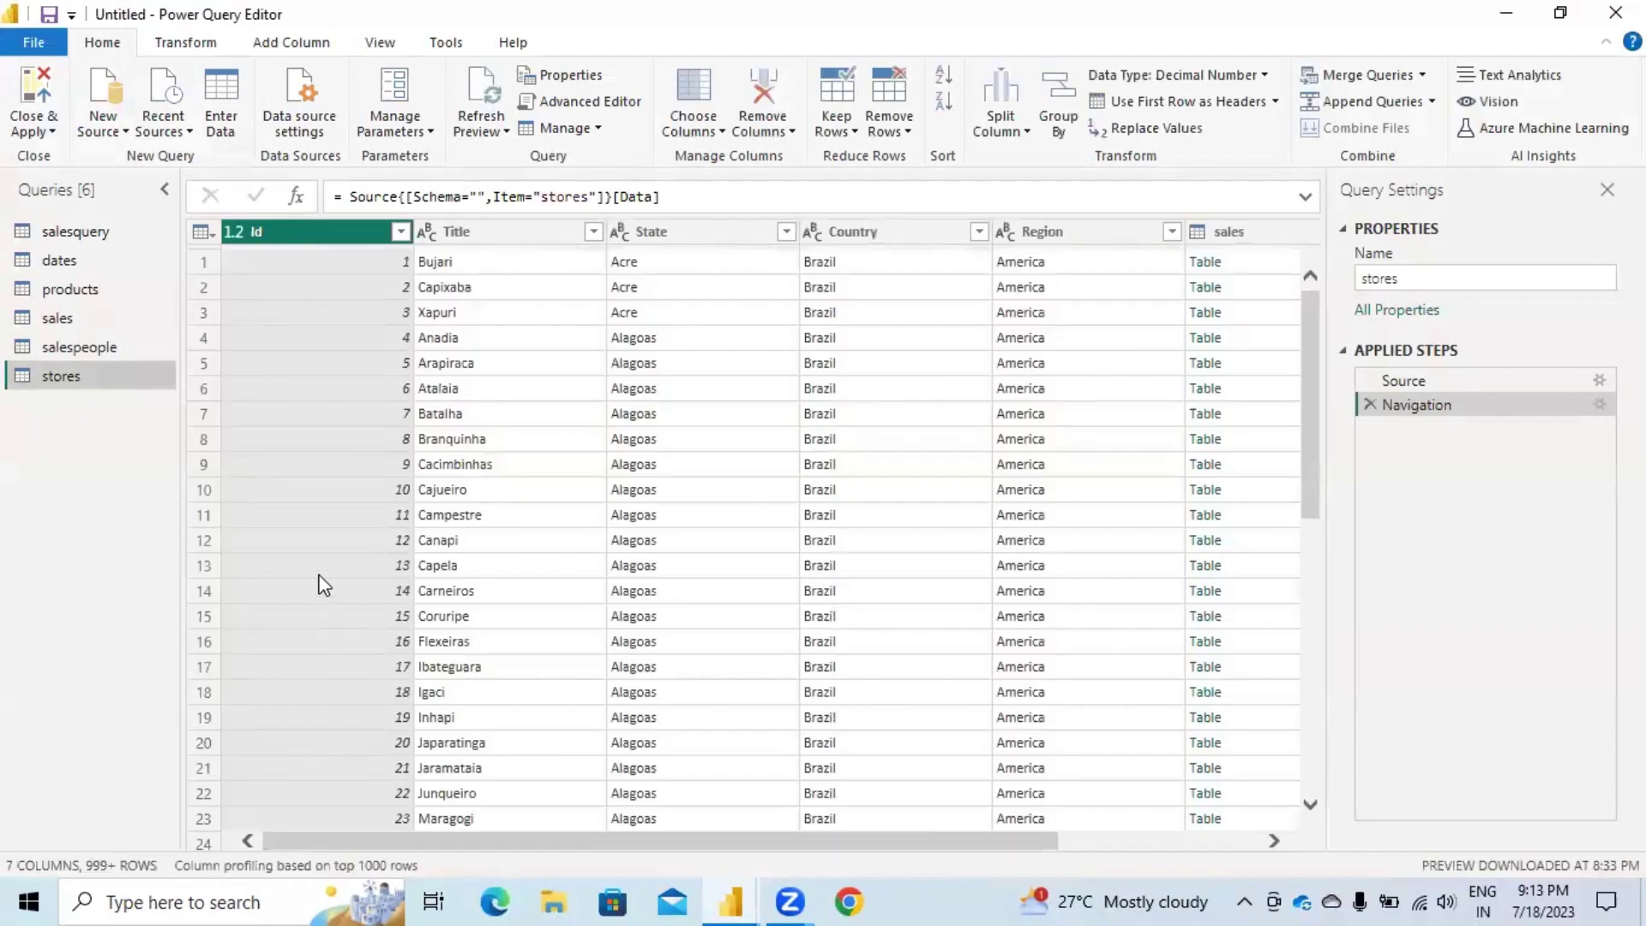
# Open salesquery and examine its units, Cost and Price columns along with the linked table columns.
pyautogui.click(1509, 77)
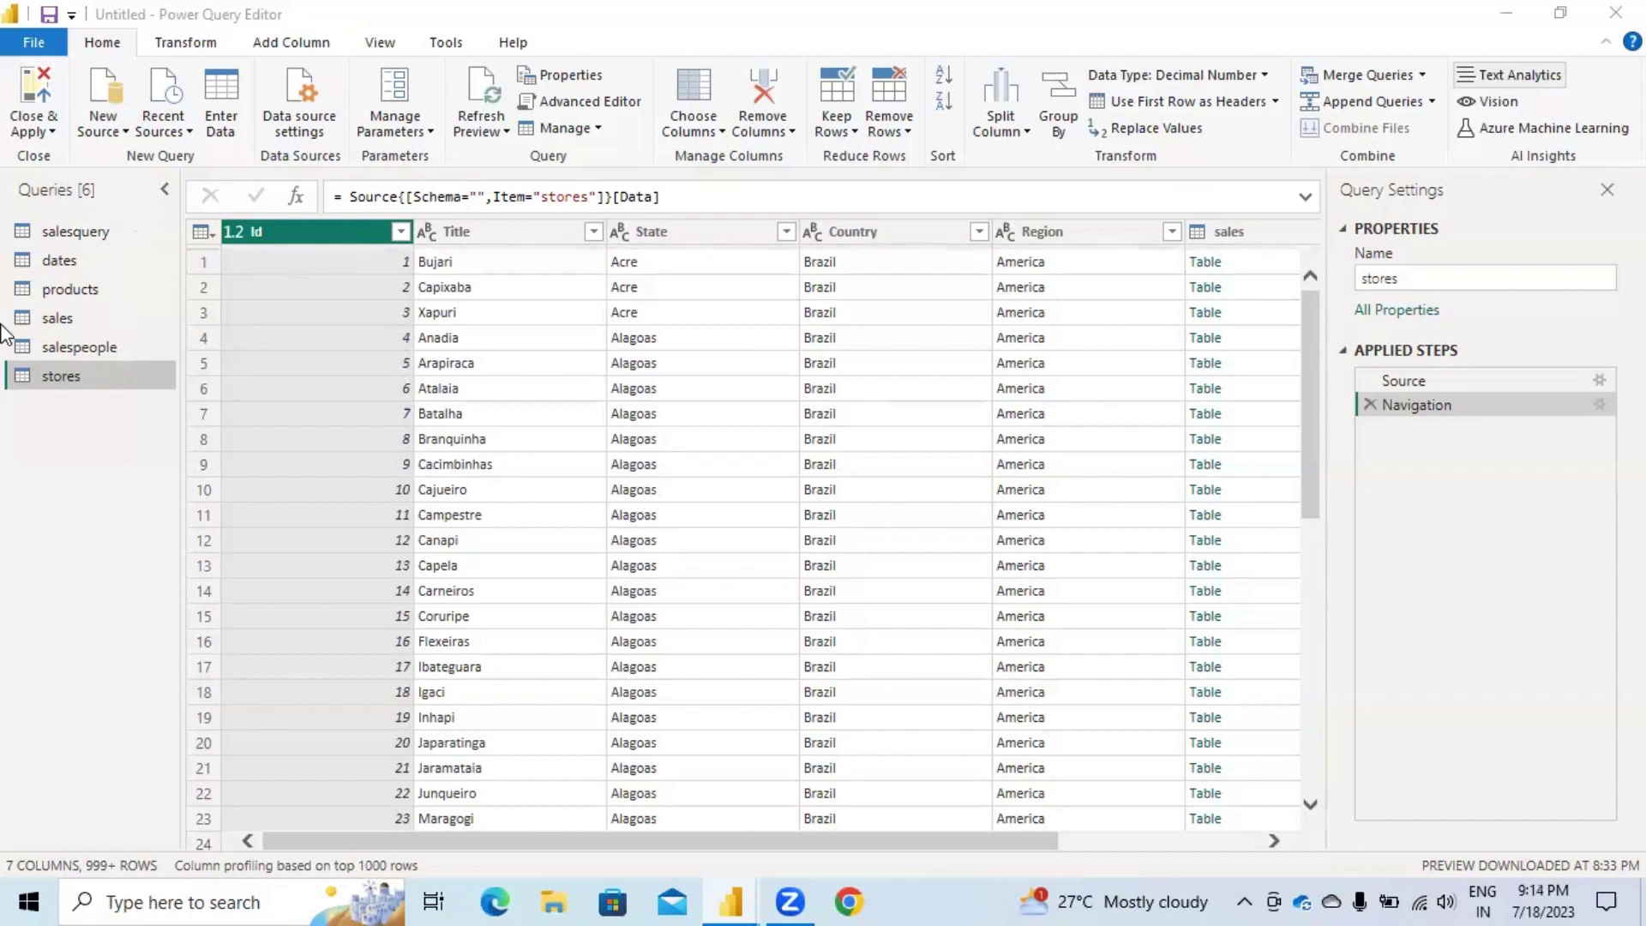
pyautogui.click(64, 238)
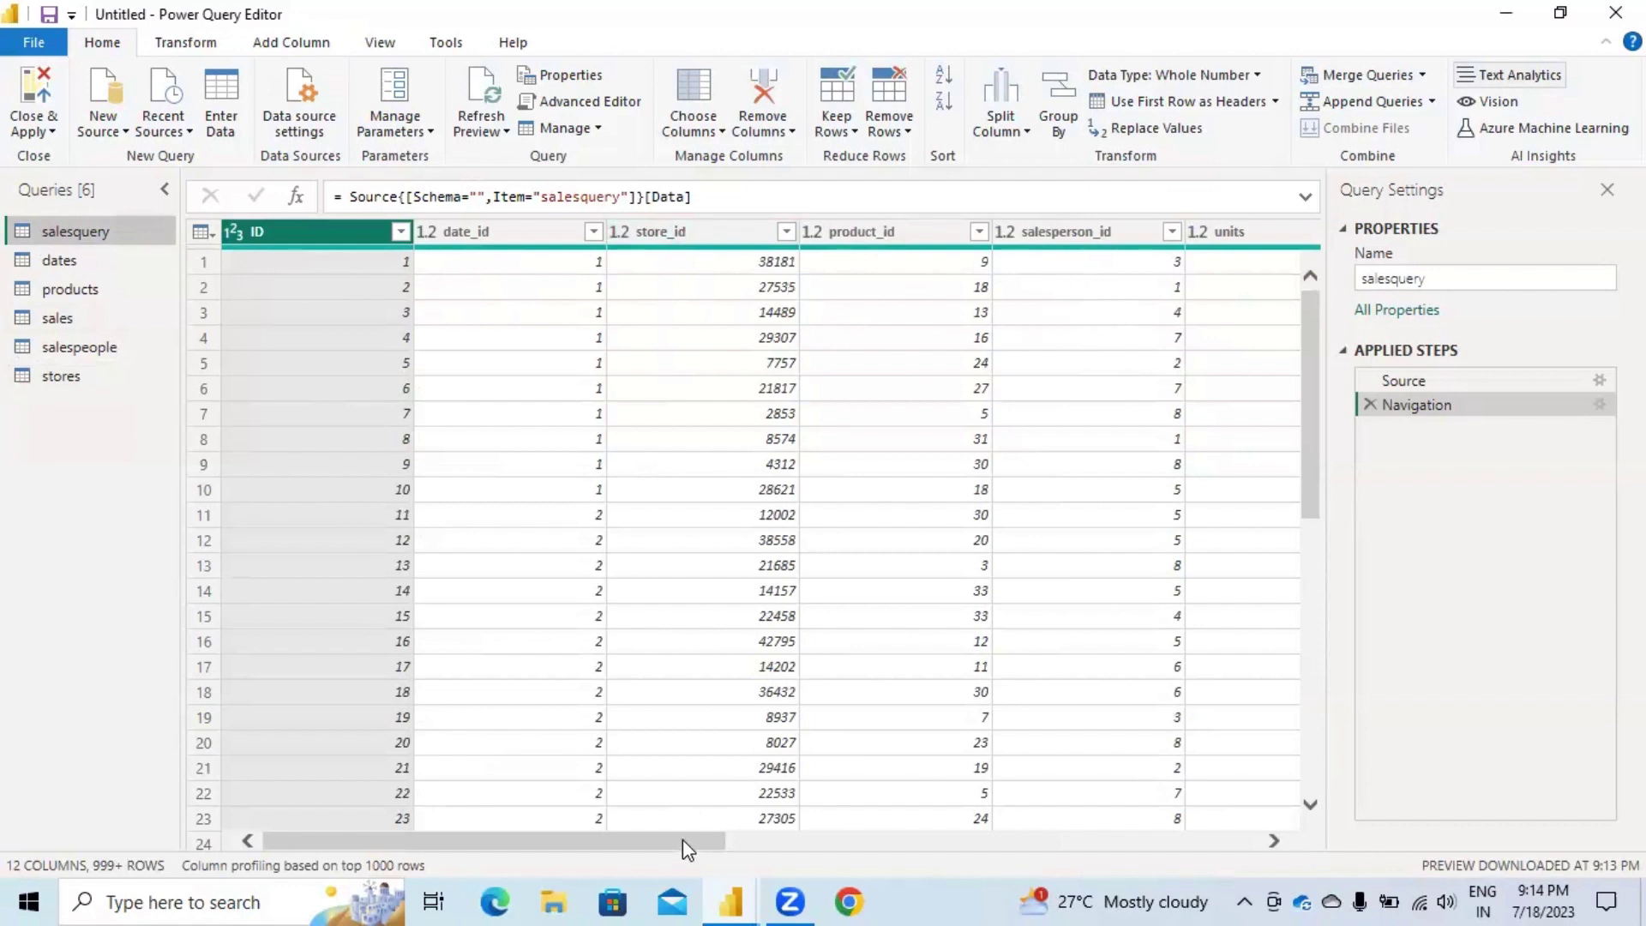
pyautogui.moveTo(682, 840); pyautogui.dragTo(943, 872)
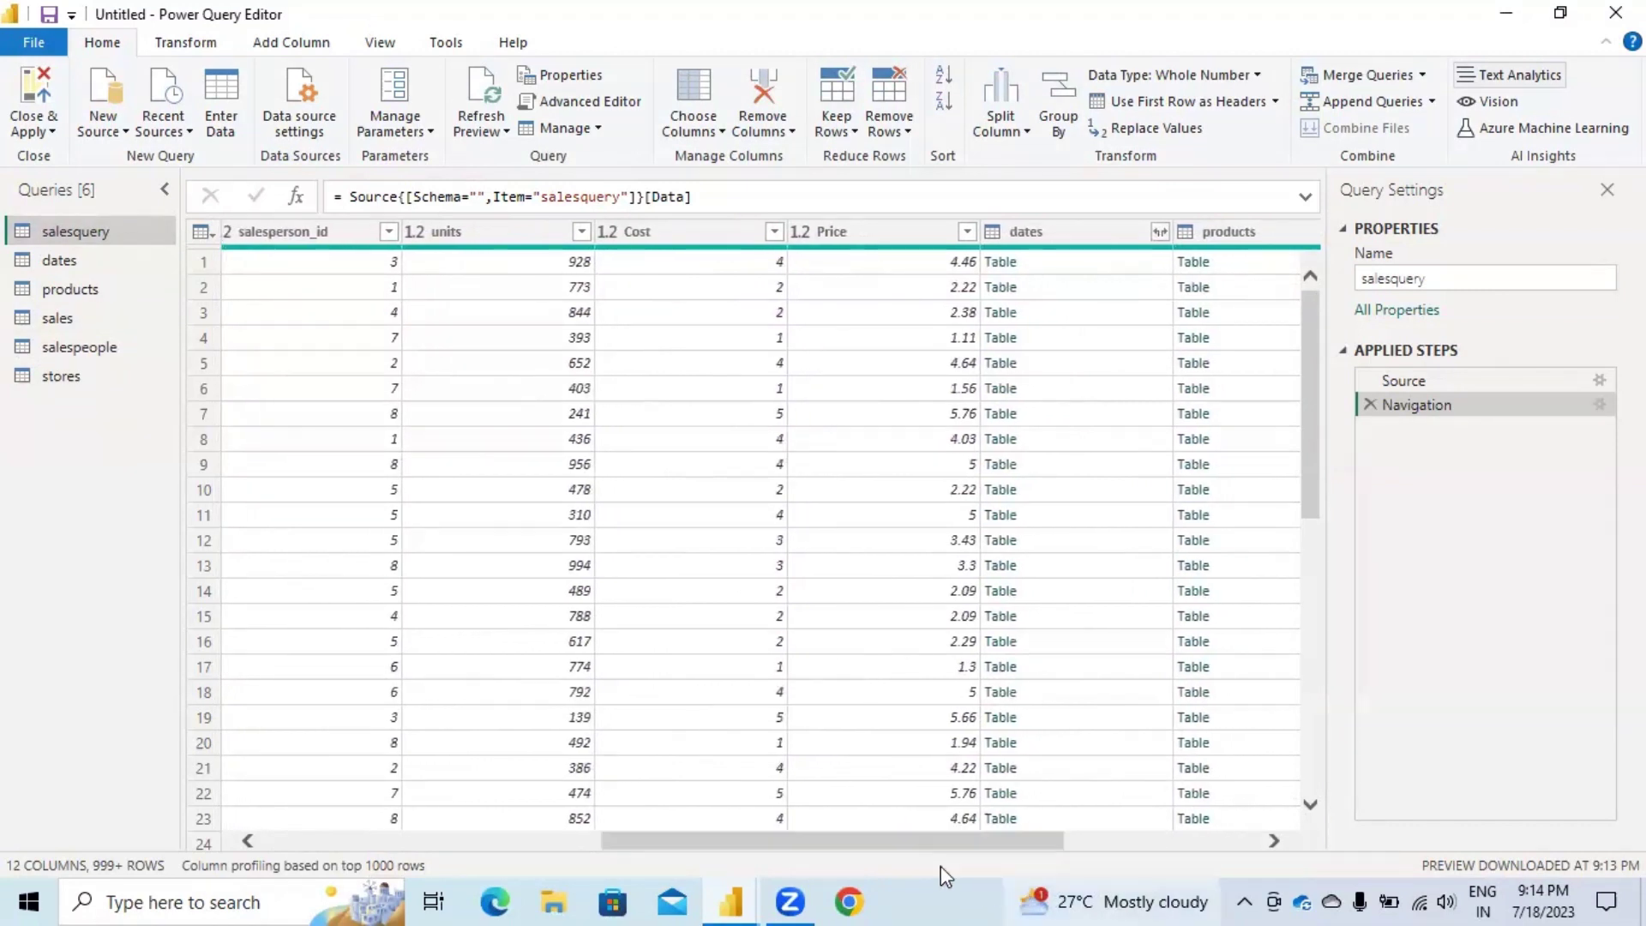
pyautogui.click(486, 226)
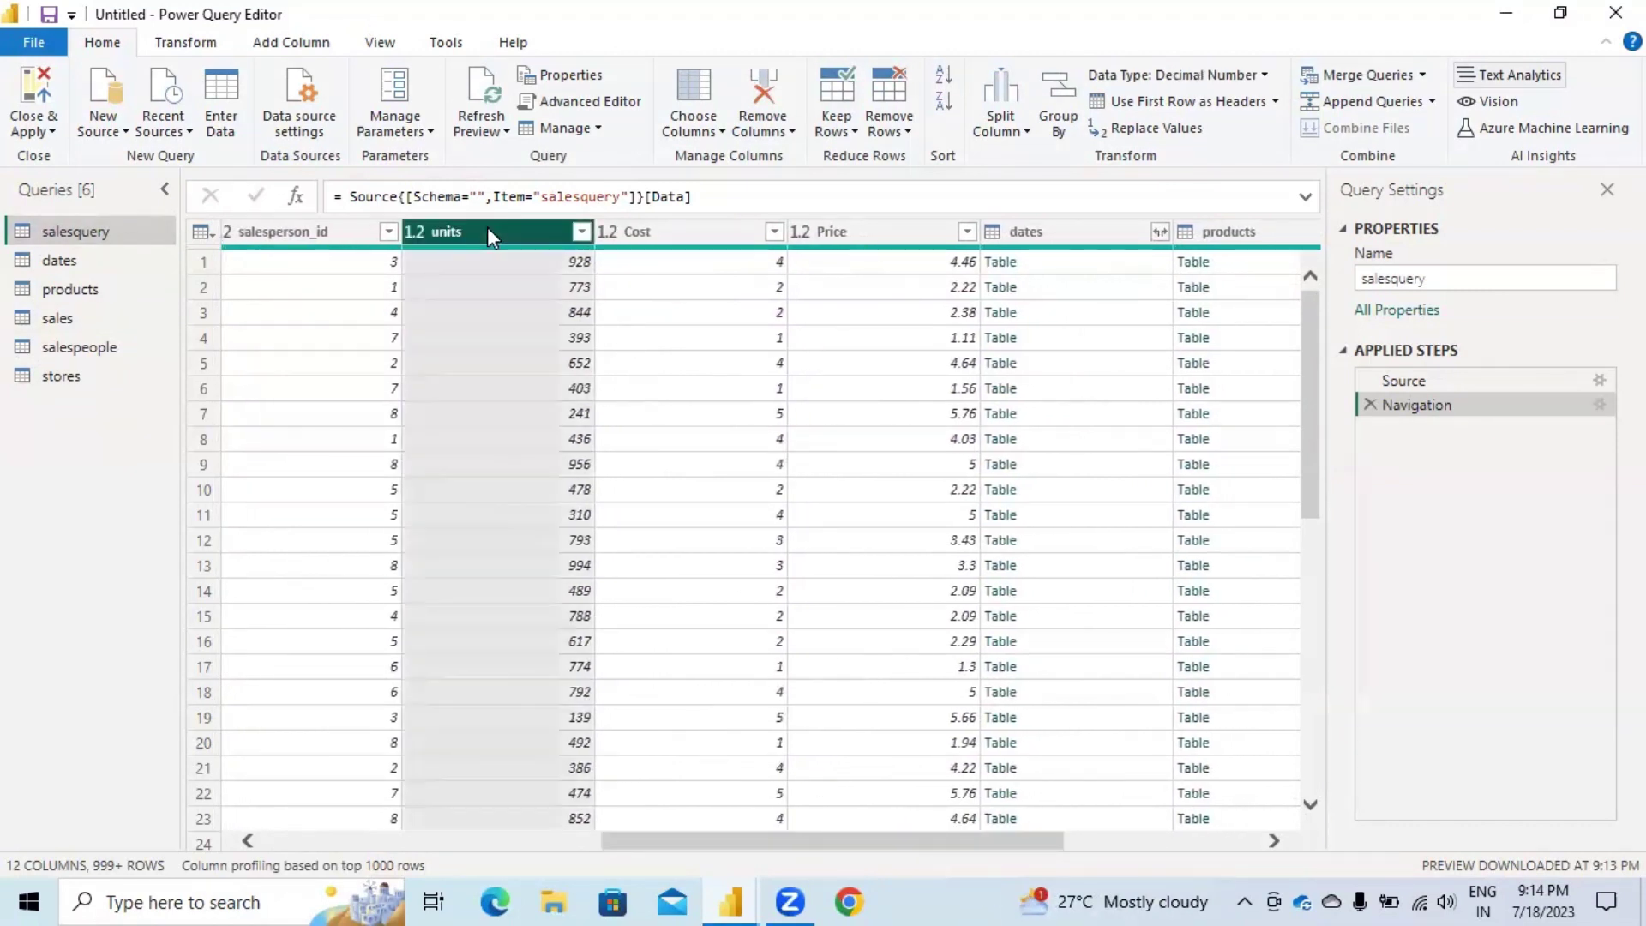
pyautogui.click(669, 234)
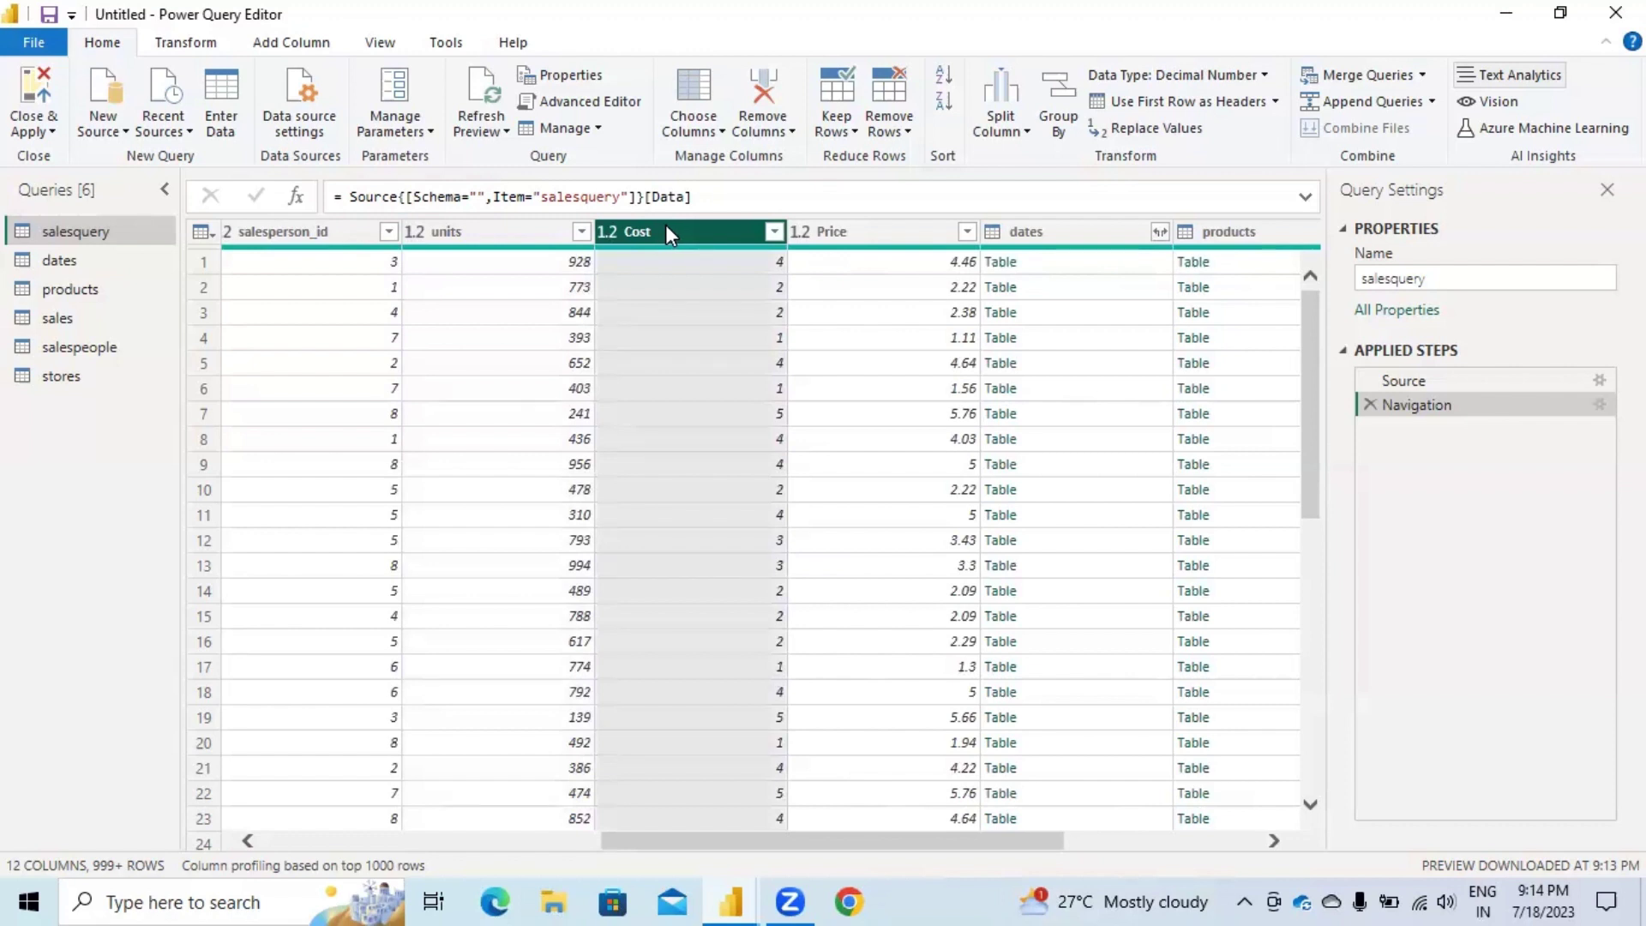
pyautogui.click(864, 233)
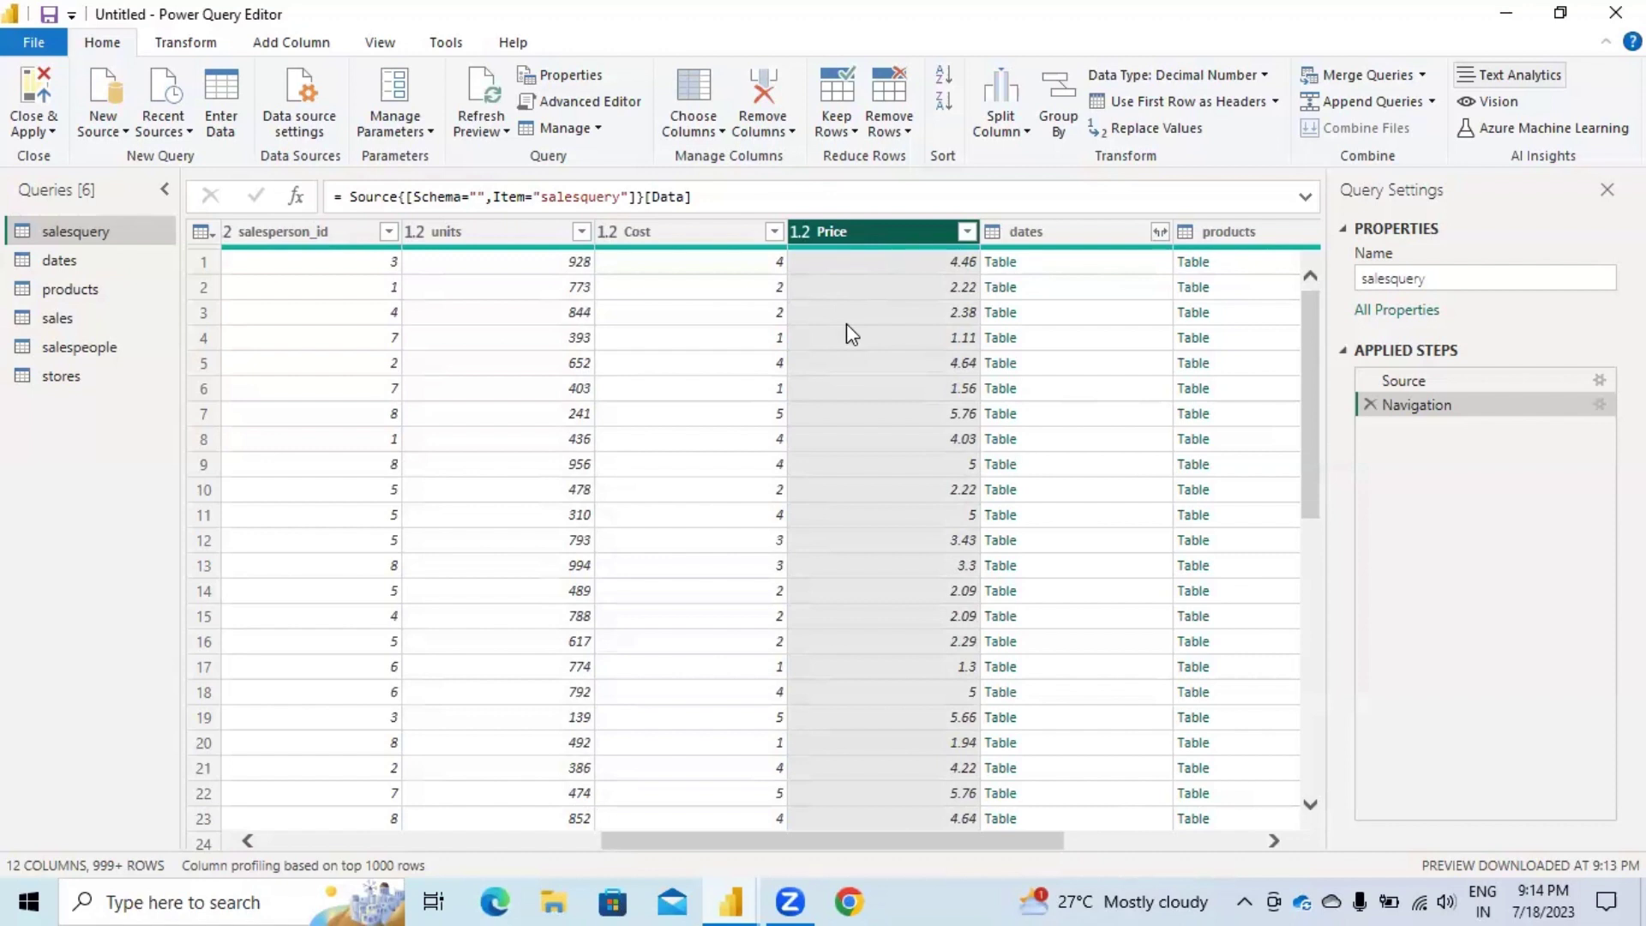
pyautogui.click(683, 236)
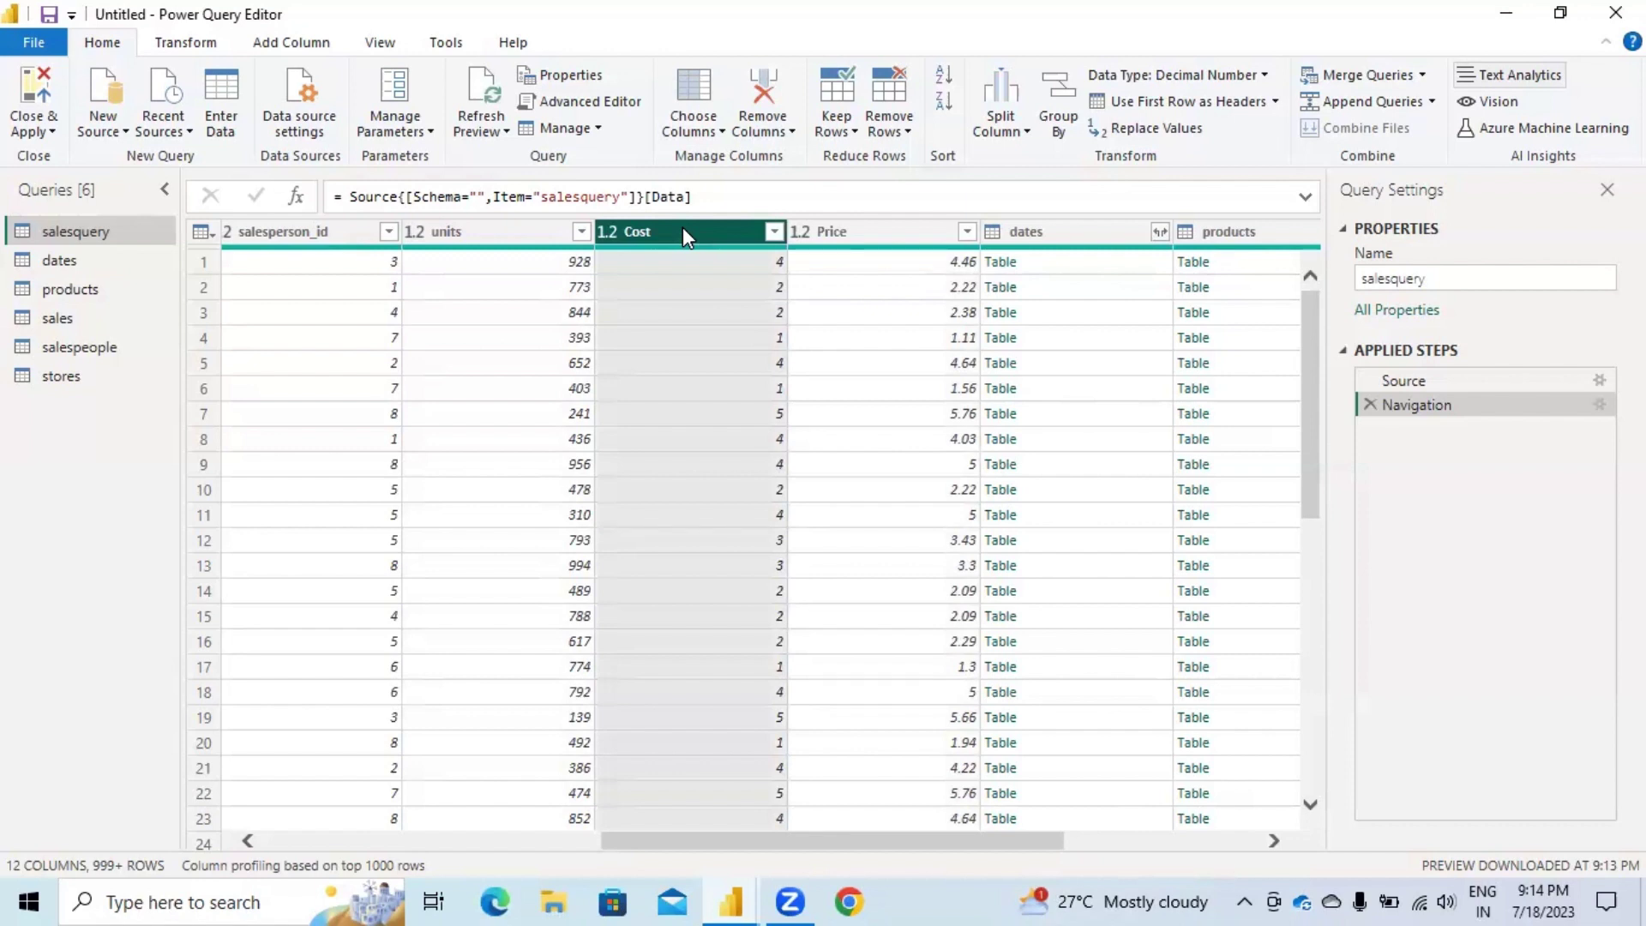
pyautogui.click(867, 240)
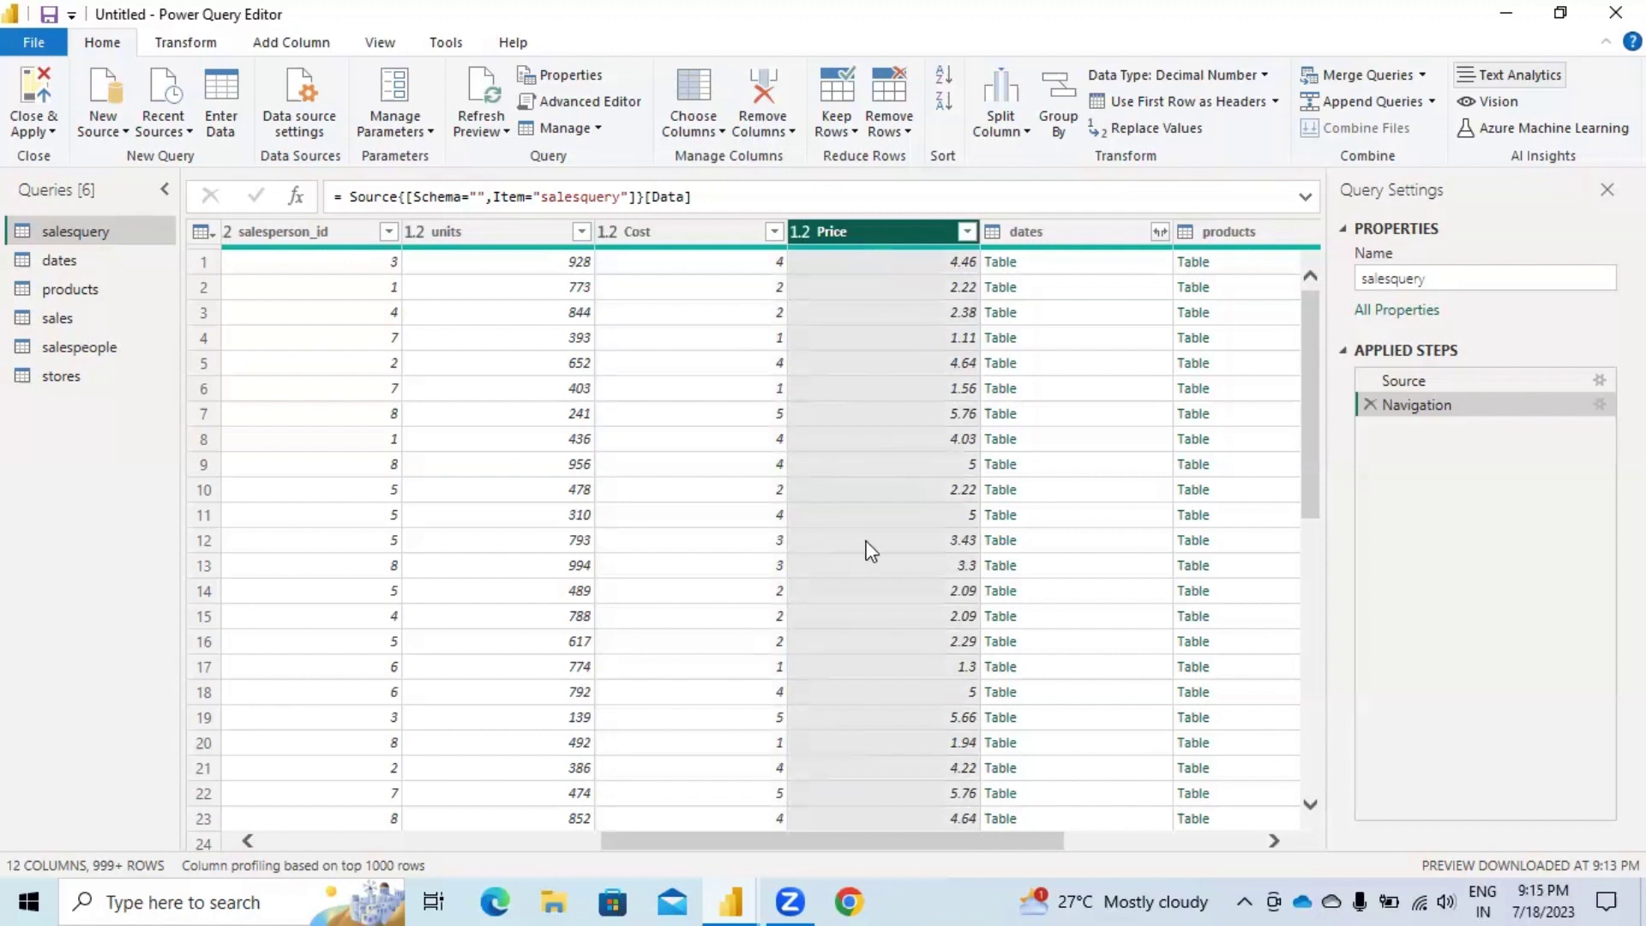
pyautogui.moveTo(885, 843); pyautogui.dragTo(1099, 867)
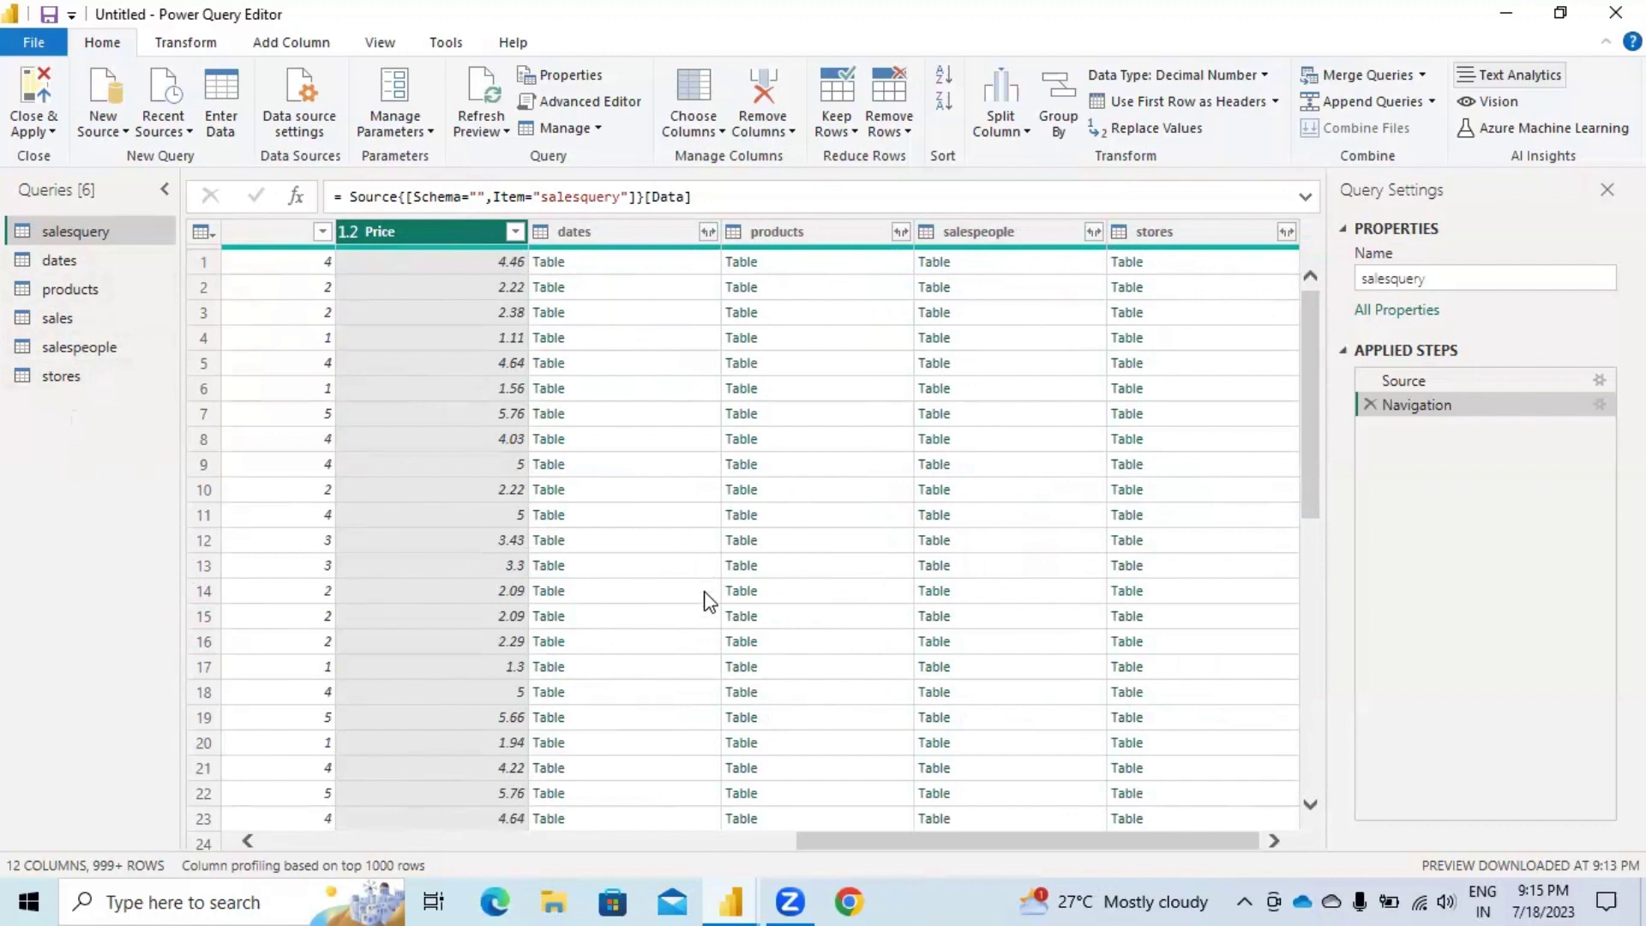
pyautogui.moveTo(912, 840); pyautogui.dragTo(784, 845)
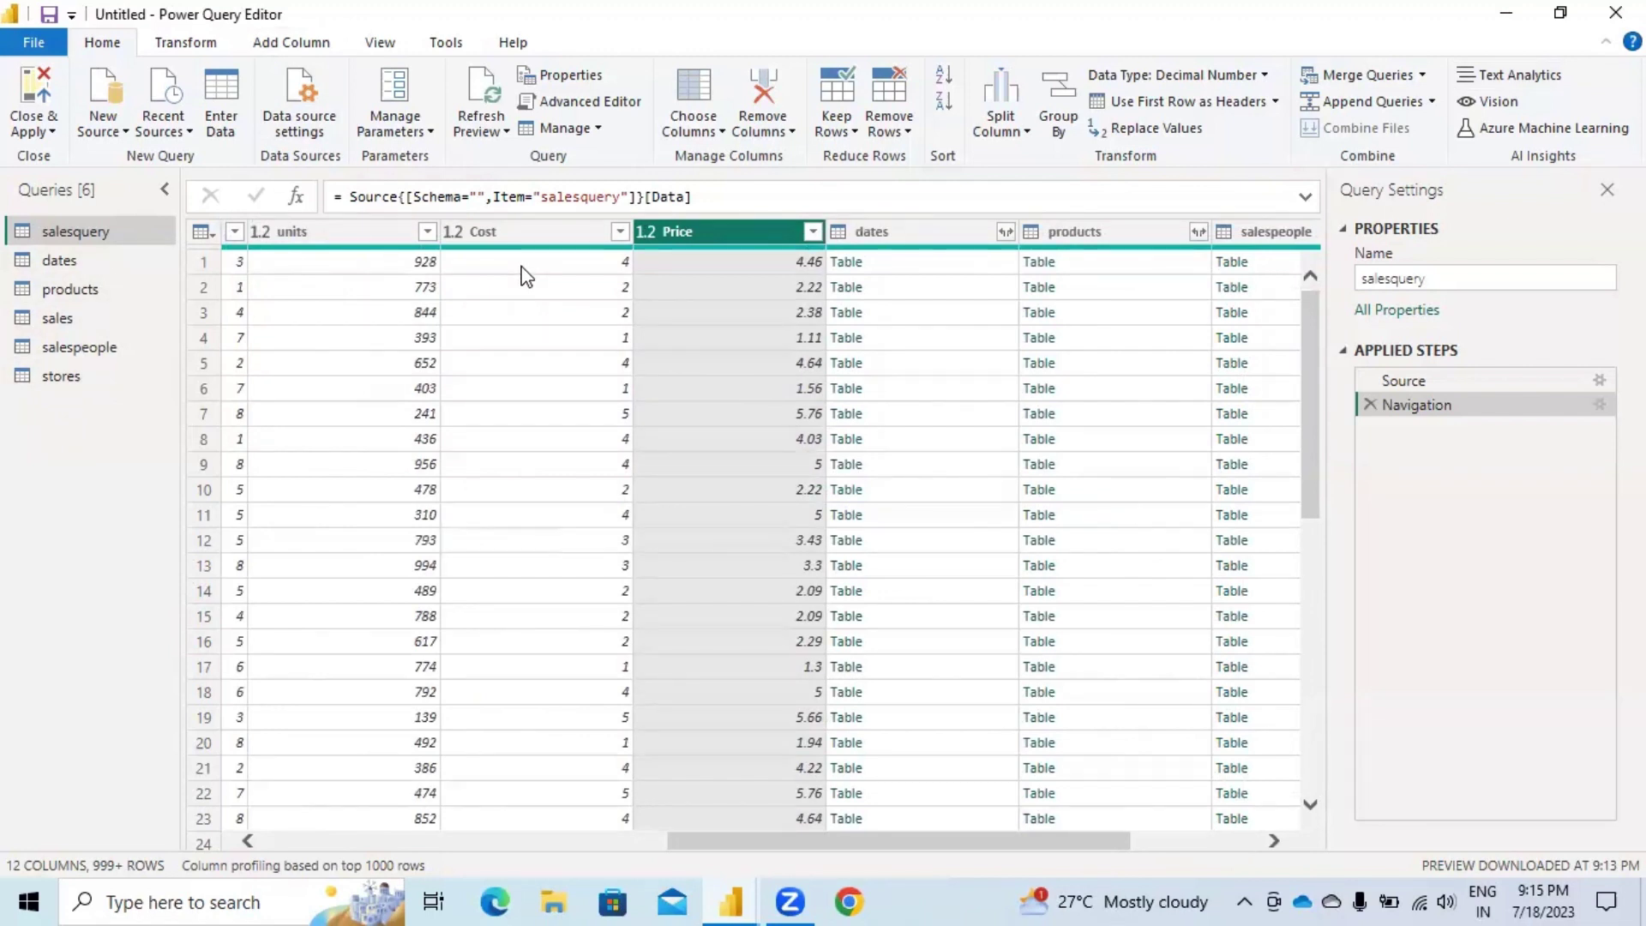
# Open Notepad beside the salesquery data columns and write the heading "Things to calculate:".
pyautogui.click(288, 898)
pyautogui.write('note')
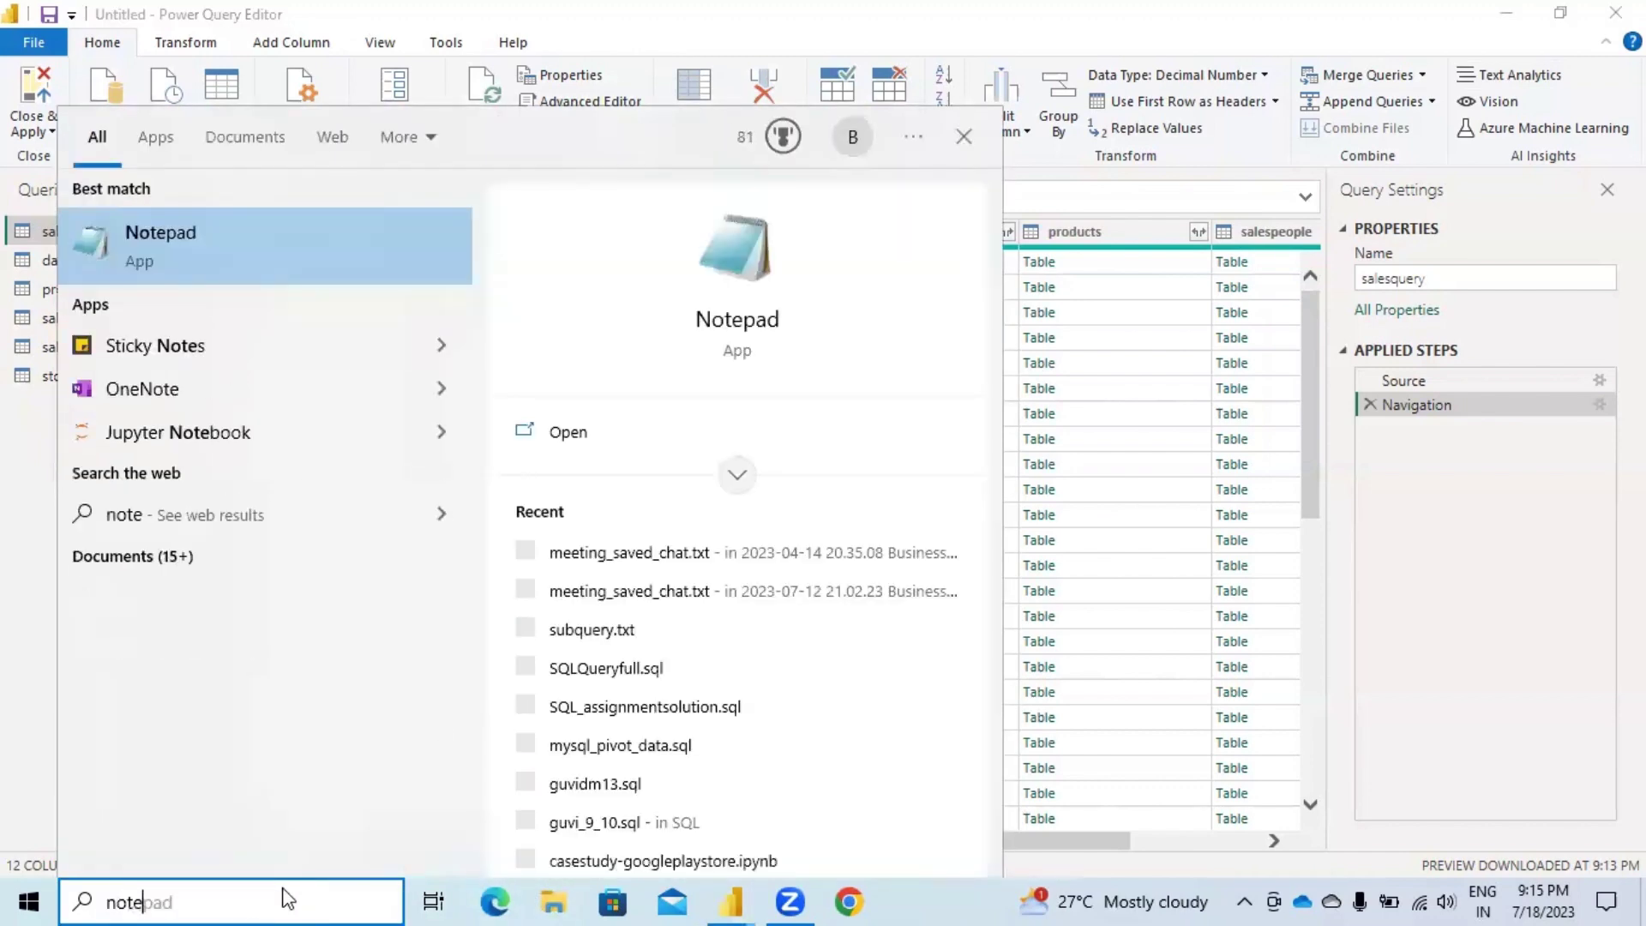
pyautogui.press('Return')
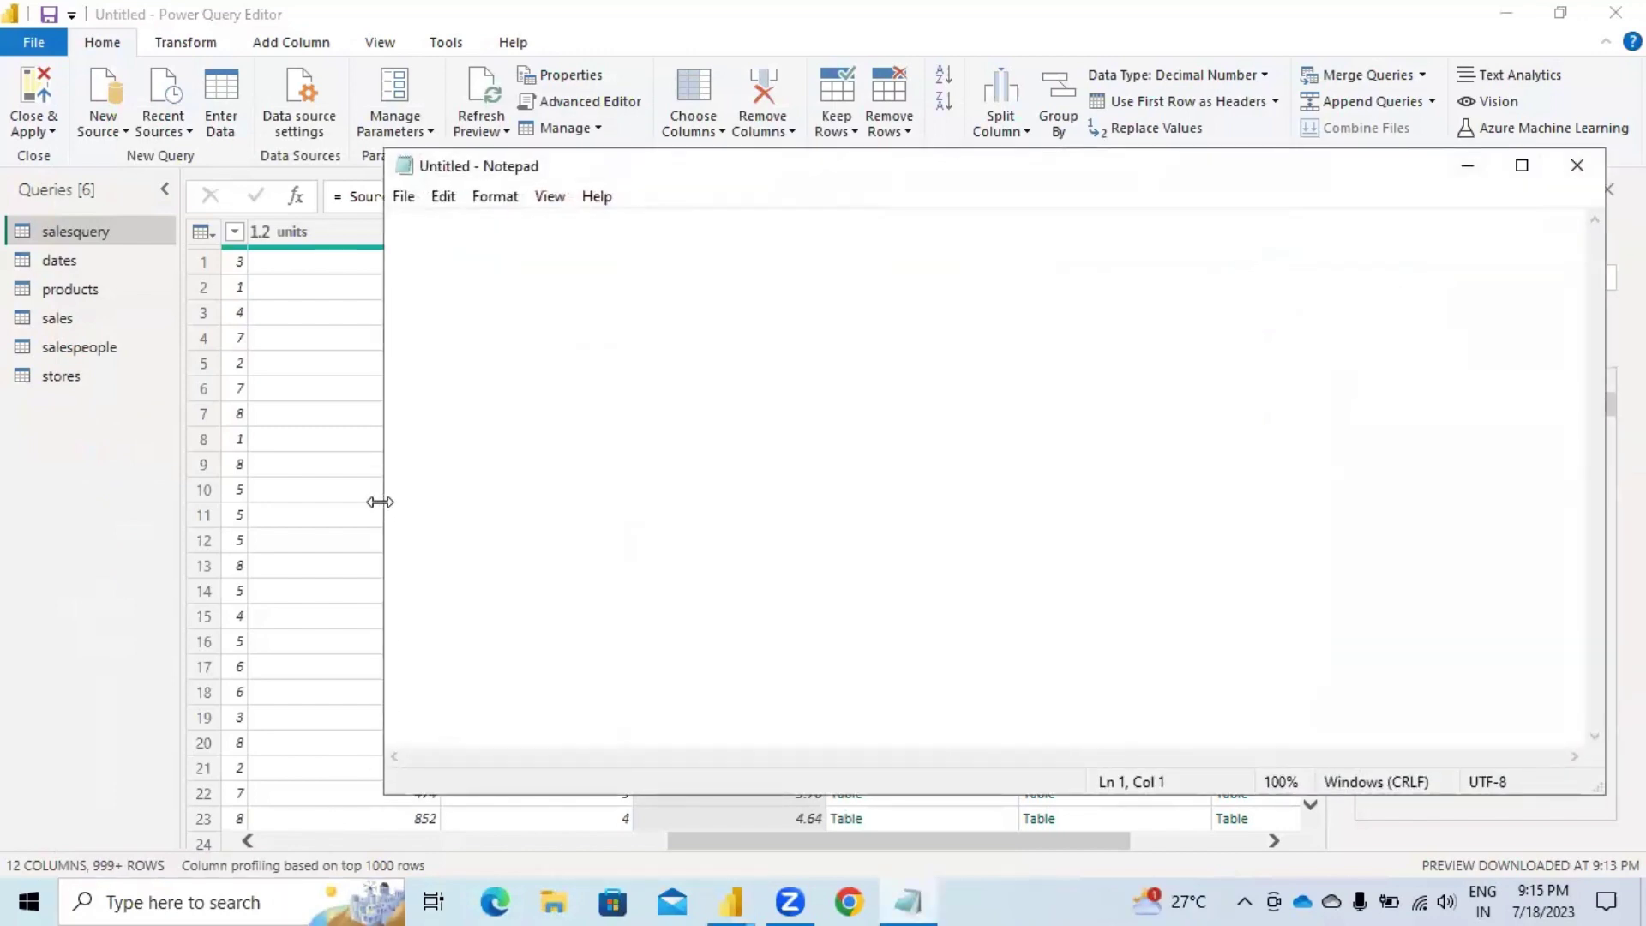
pyautogui.moveTo(380, 501); pyautogui.dragTo(849, 480)
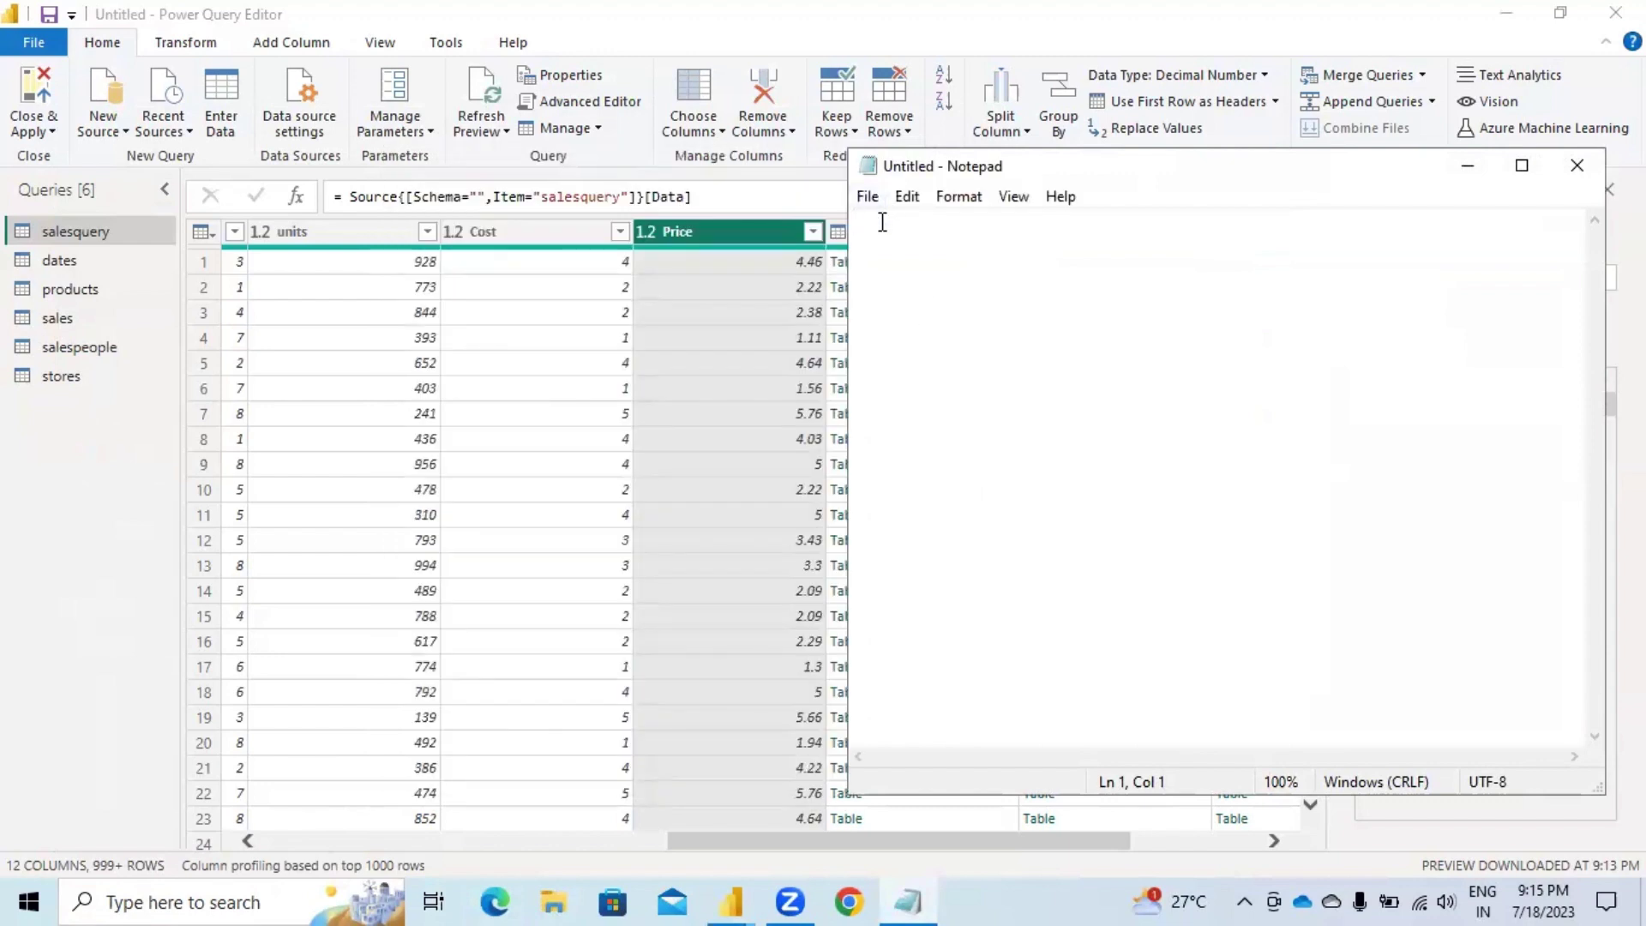
pyautogui.write('Things')
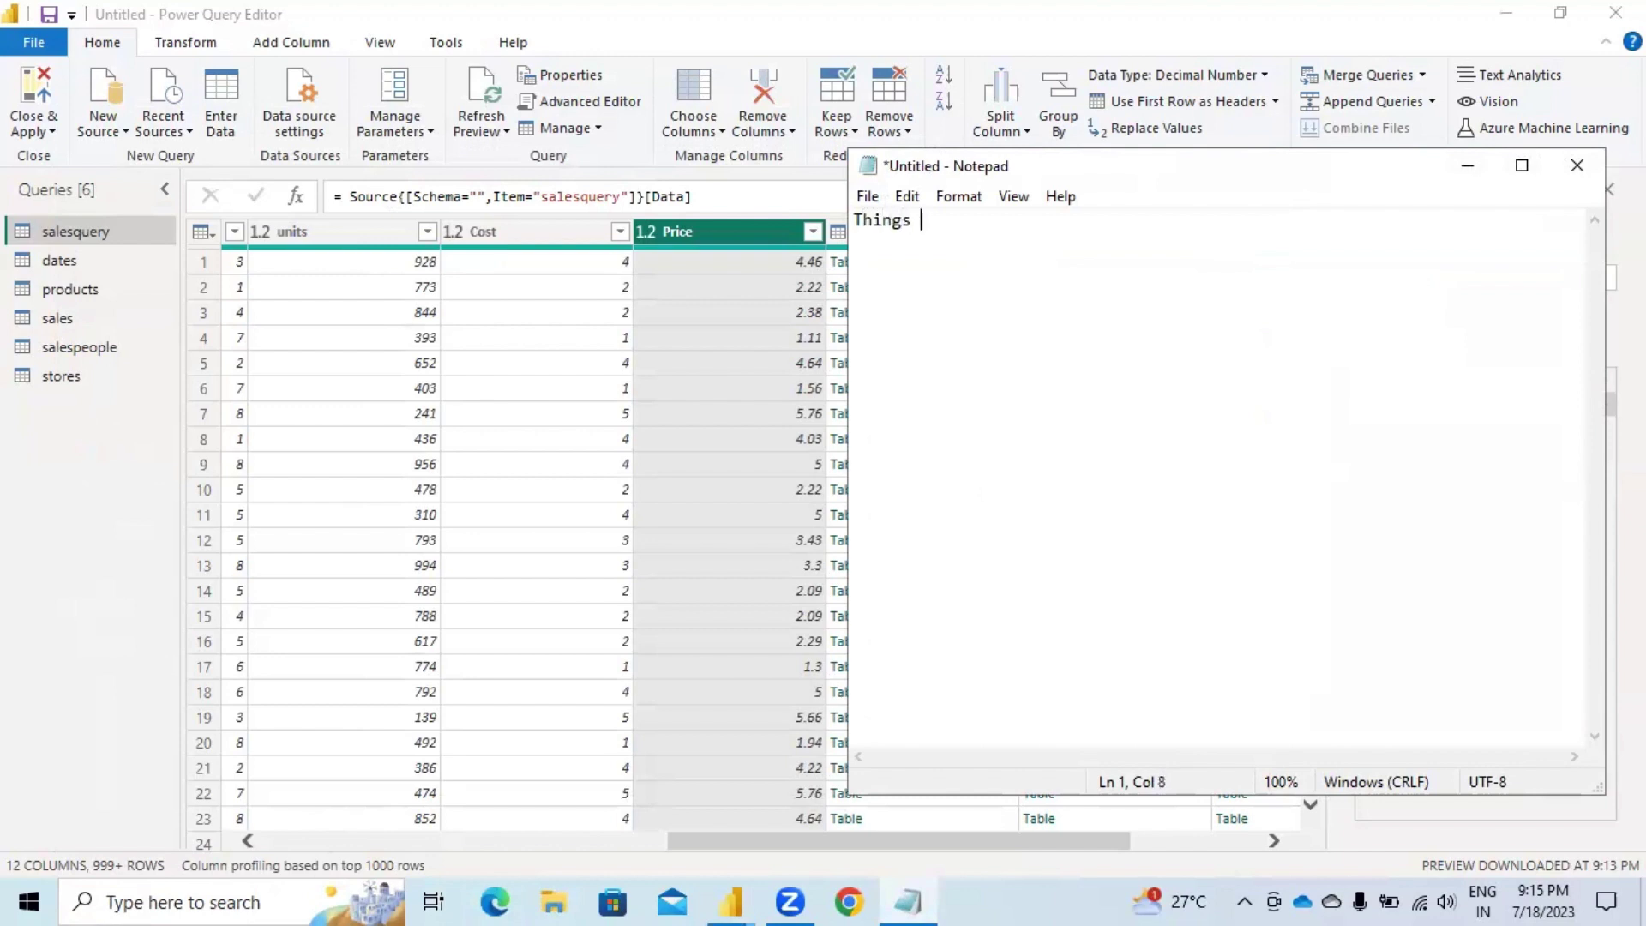
pyautogui.keyDown('ctrl'); pyautogui.scroll(10, 986, 345); pyautogui.keyUp('ctrl')
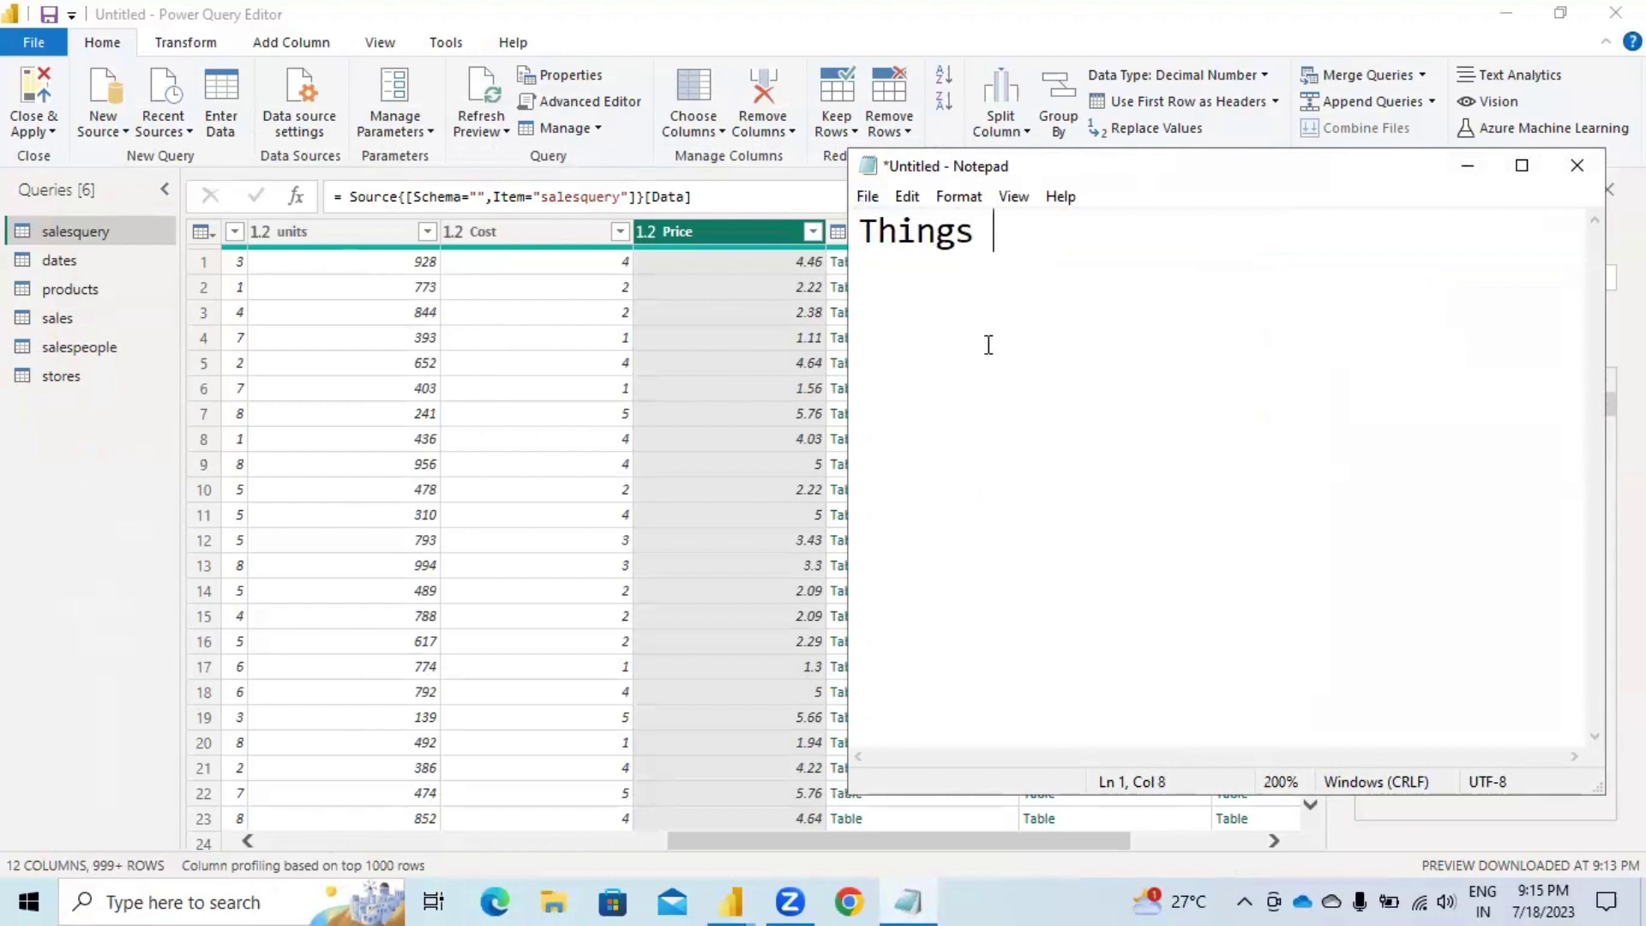
pyautogui.write('to cal')
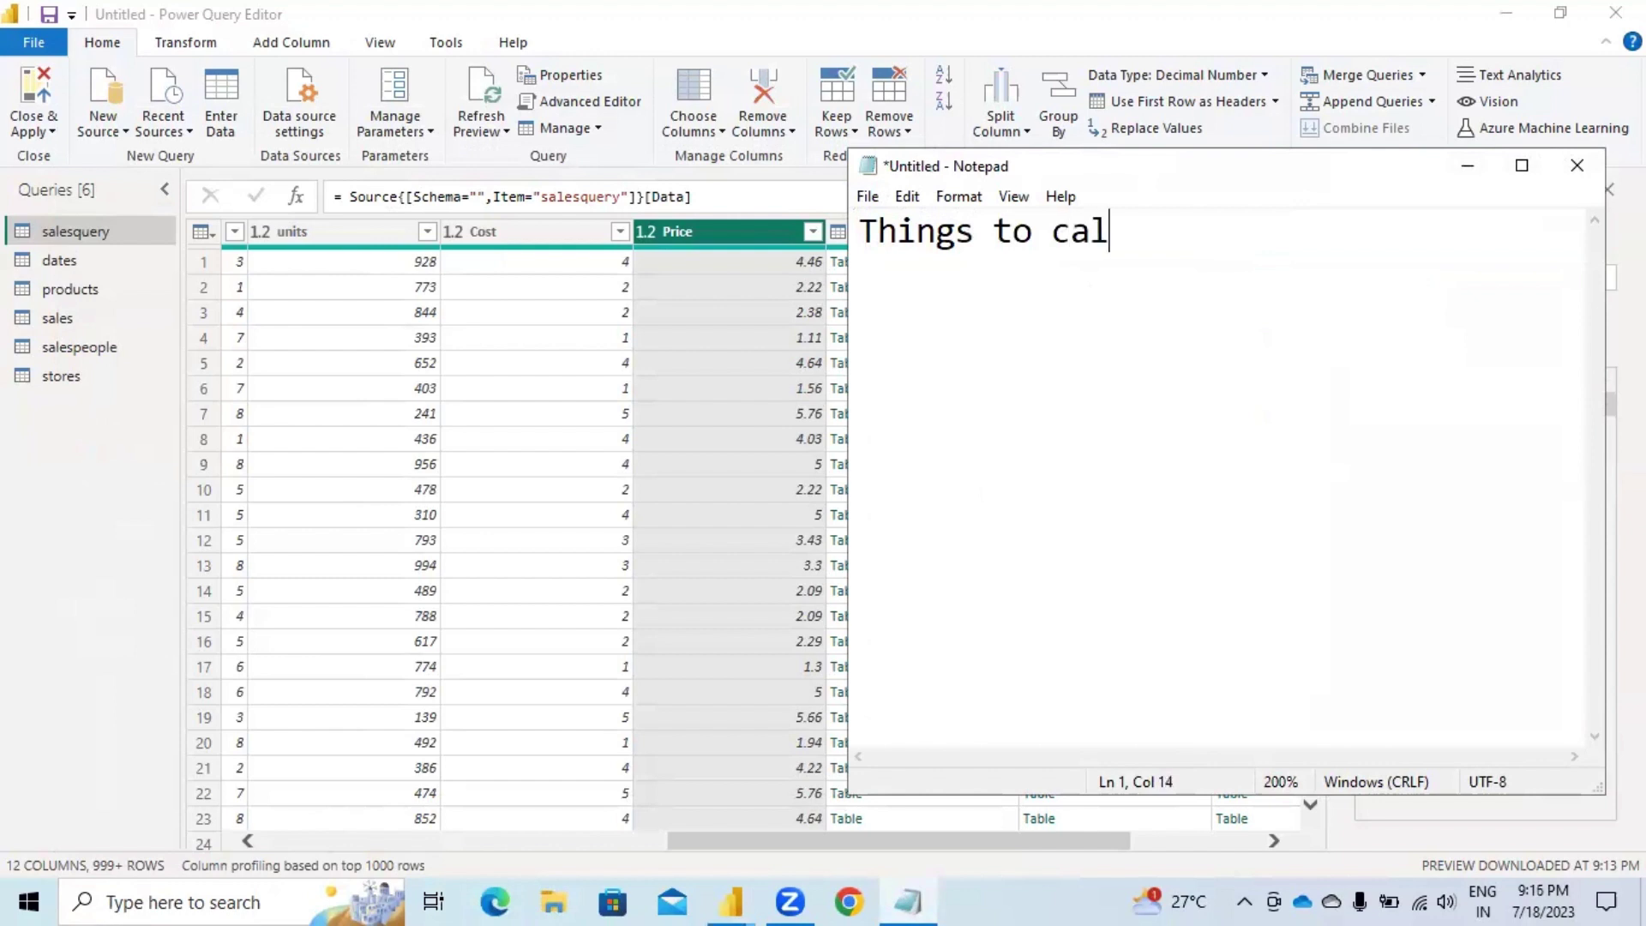
pyautogui.write('culate:')
pyautogui.press('Return')
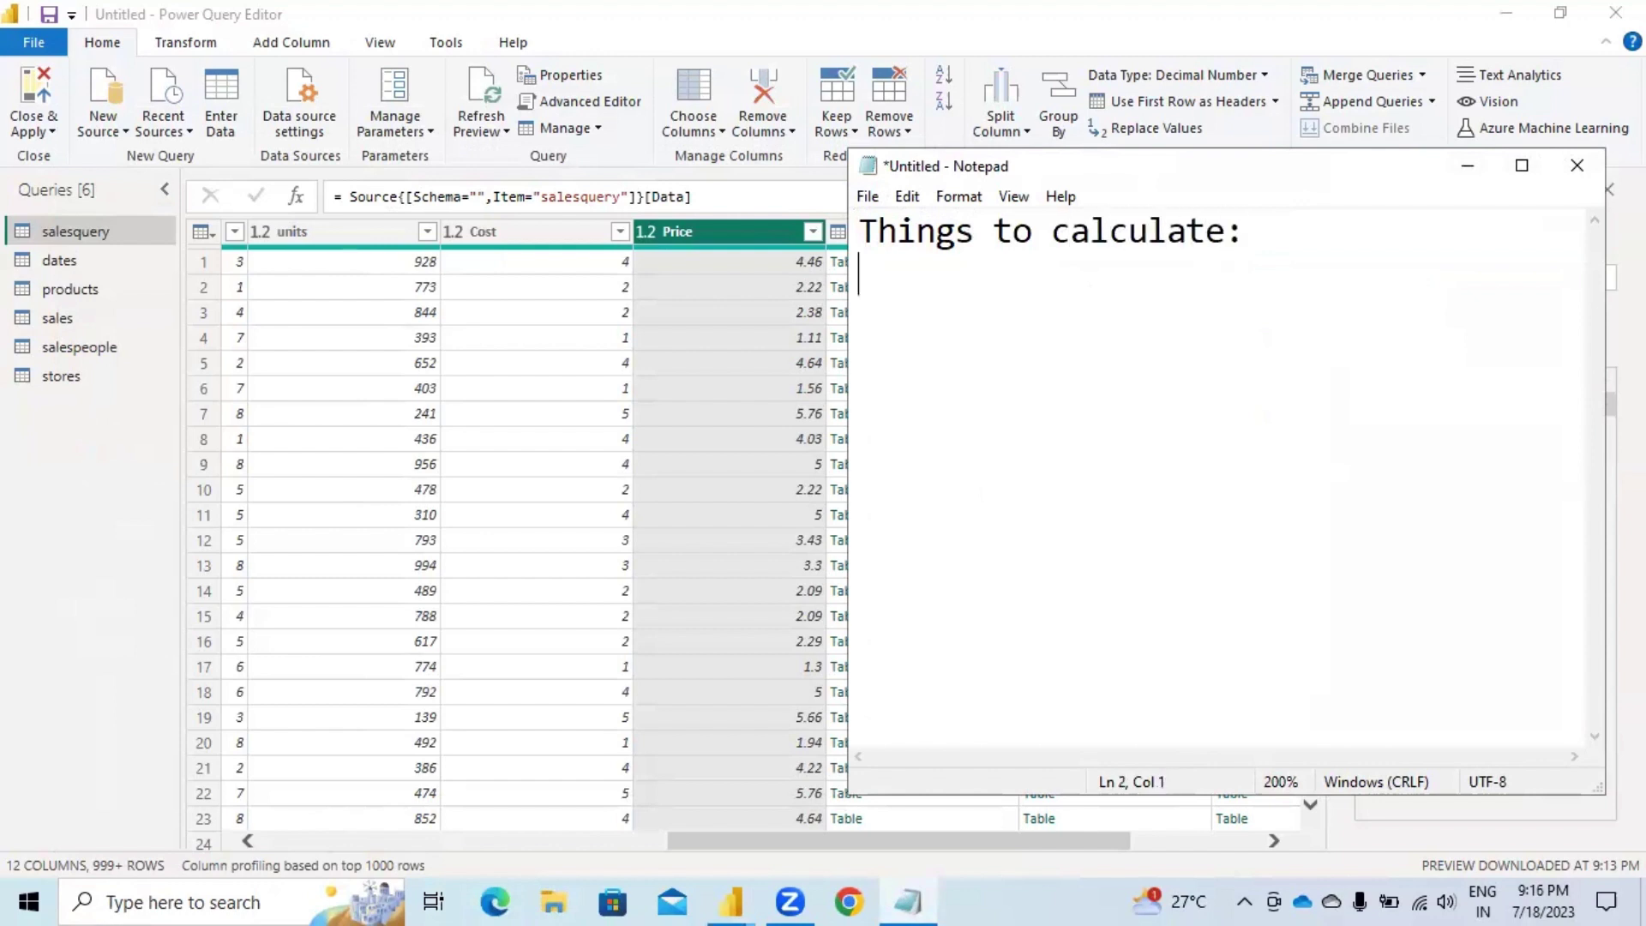
# List the items "1. Total cost:", "2. Sales" and "3. Profit" on separate lines under the heading.
pyautogui.write('1. Total ')
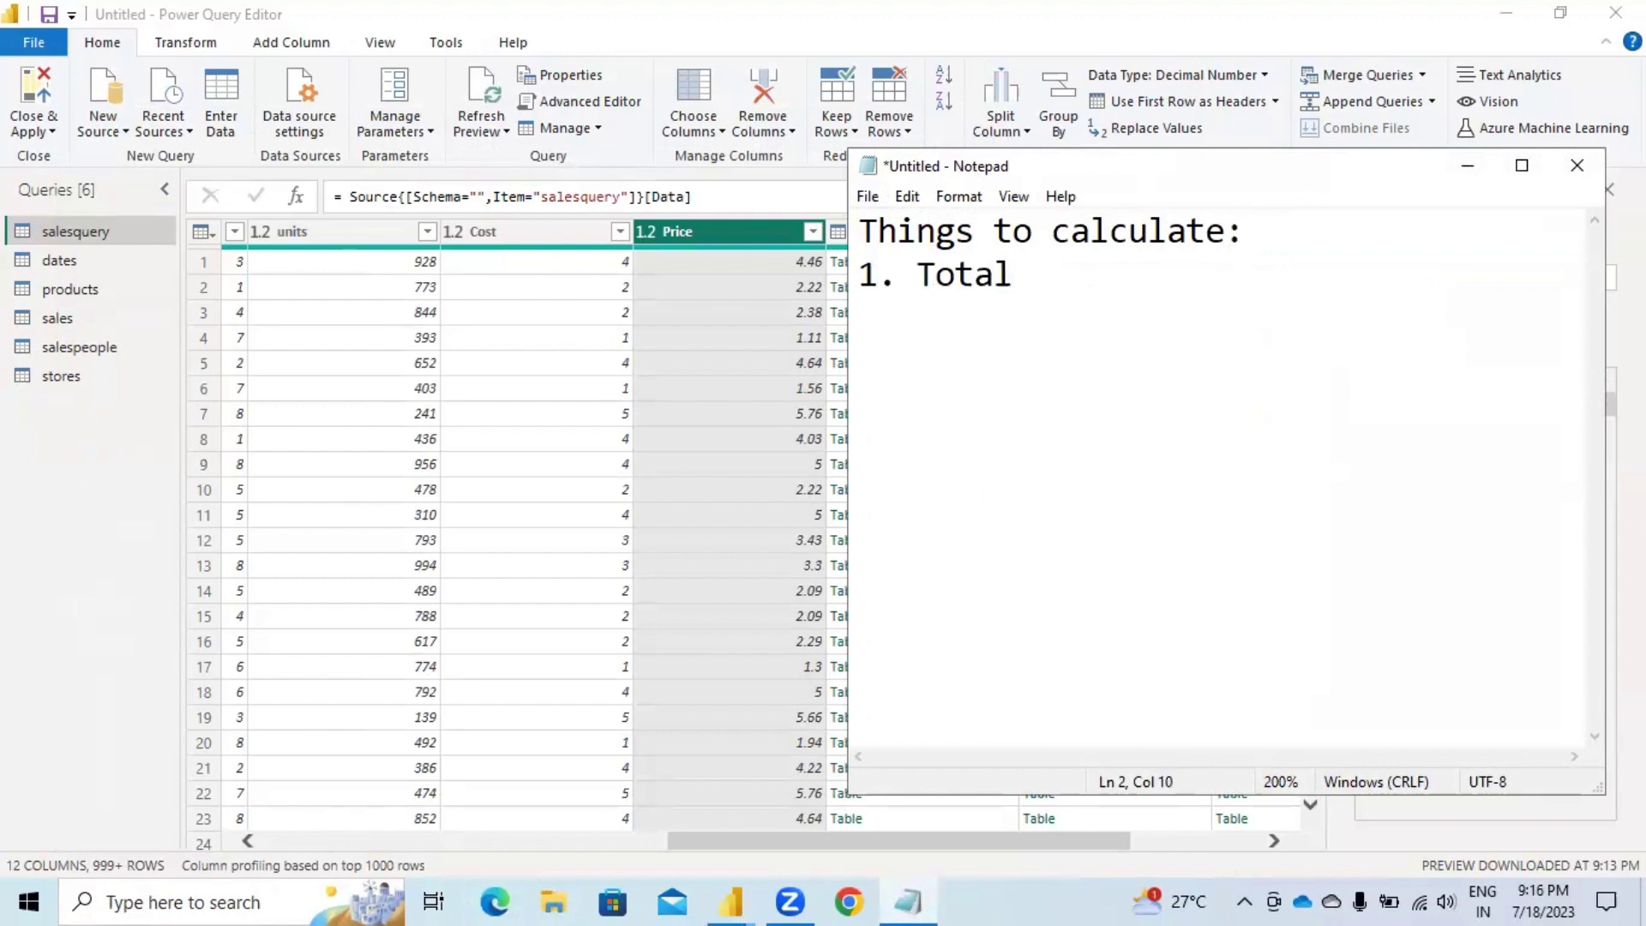
pyautogui.write('cost')
pyautogui.press('Return')
pyautogui.write('2. ')
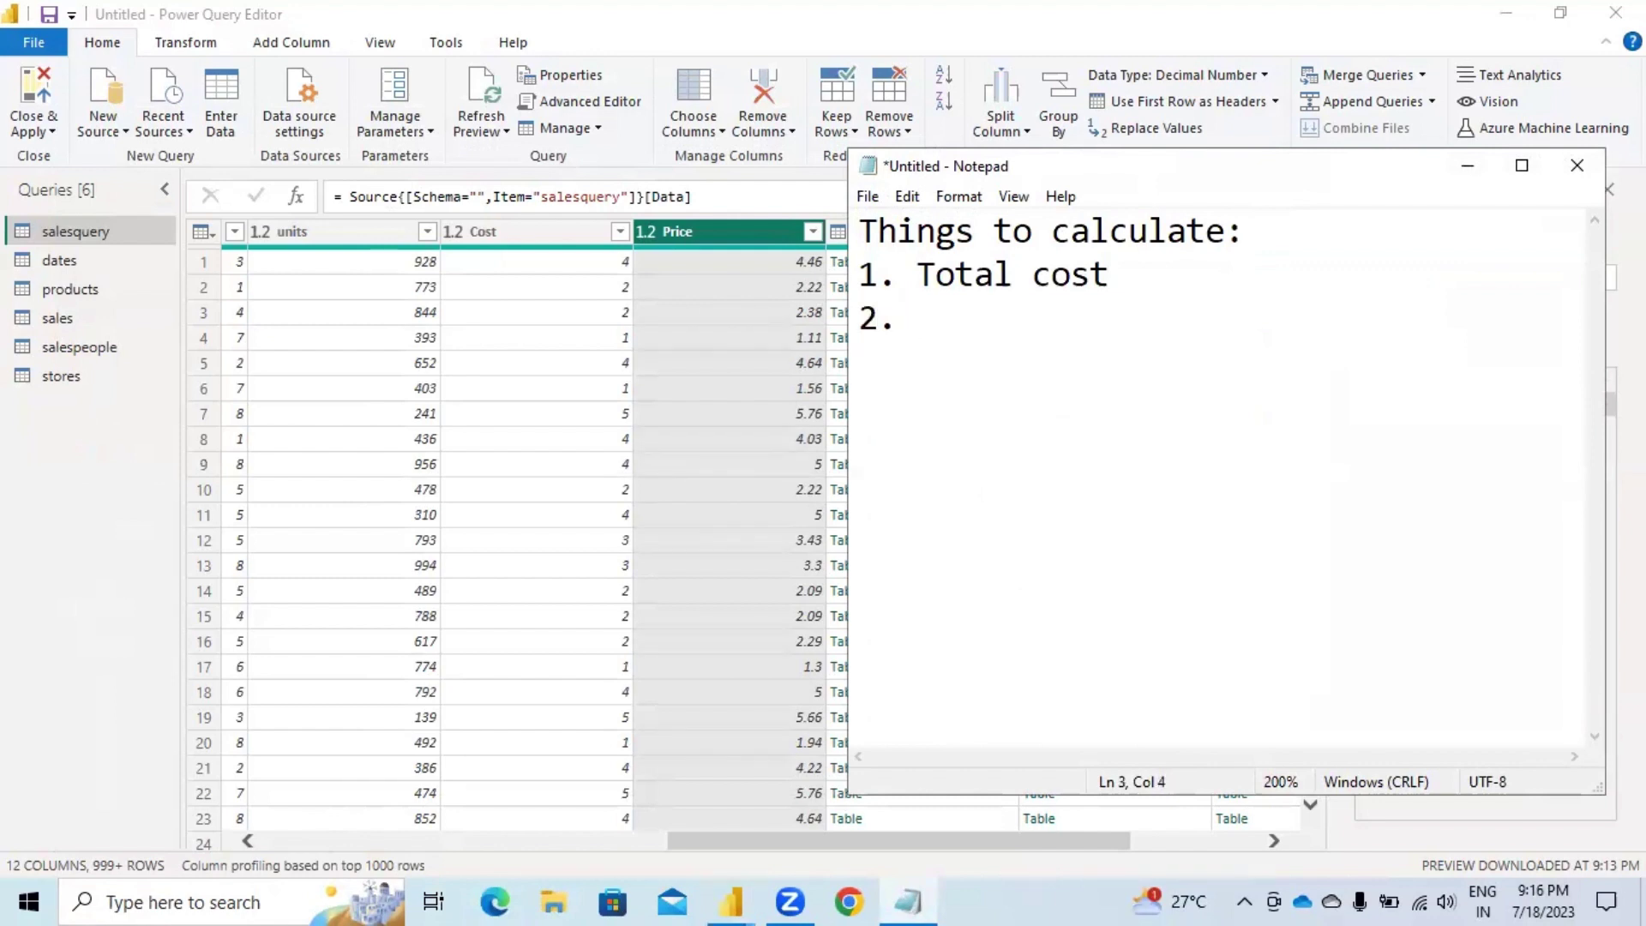
pyautogui.write('Sales')
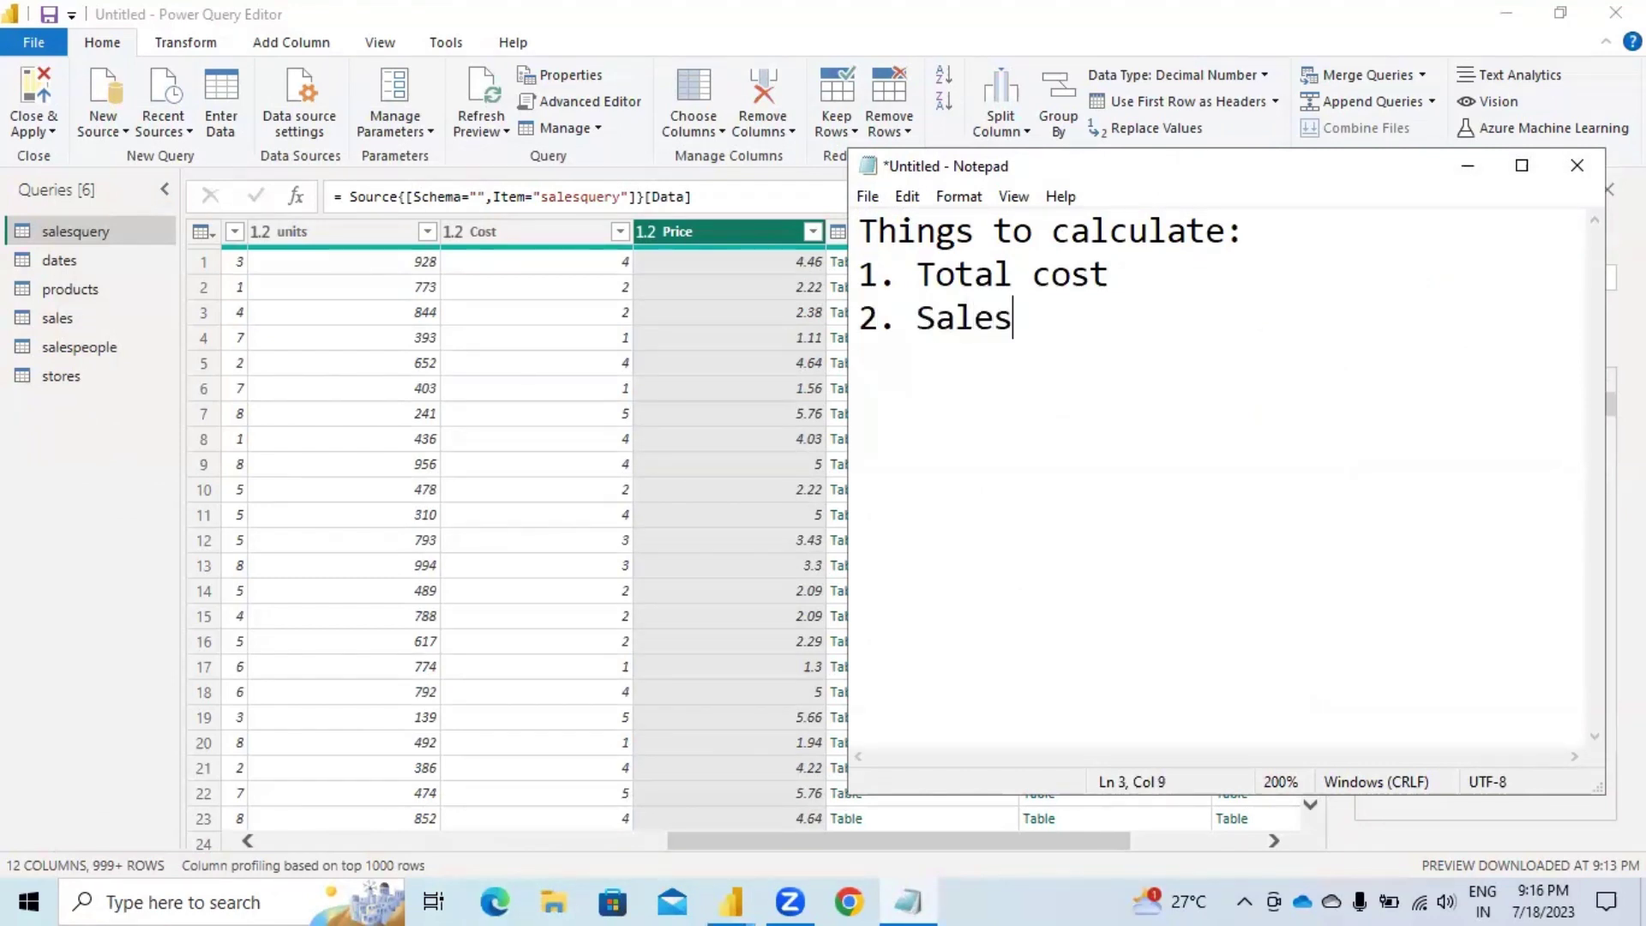
pyautogui.press('Return')
pyautogui.write('3. Profit')
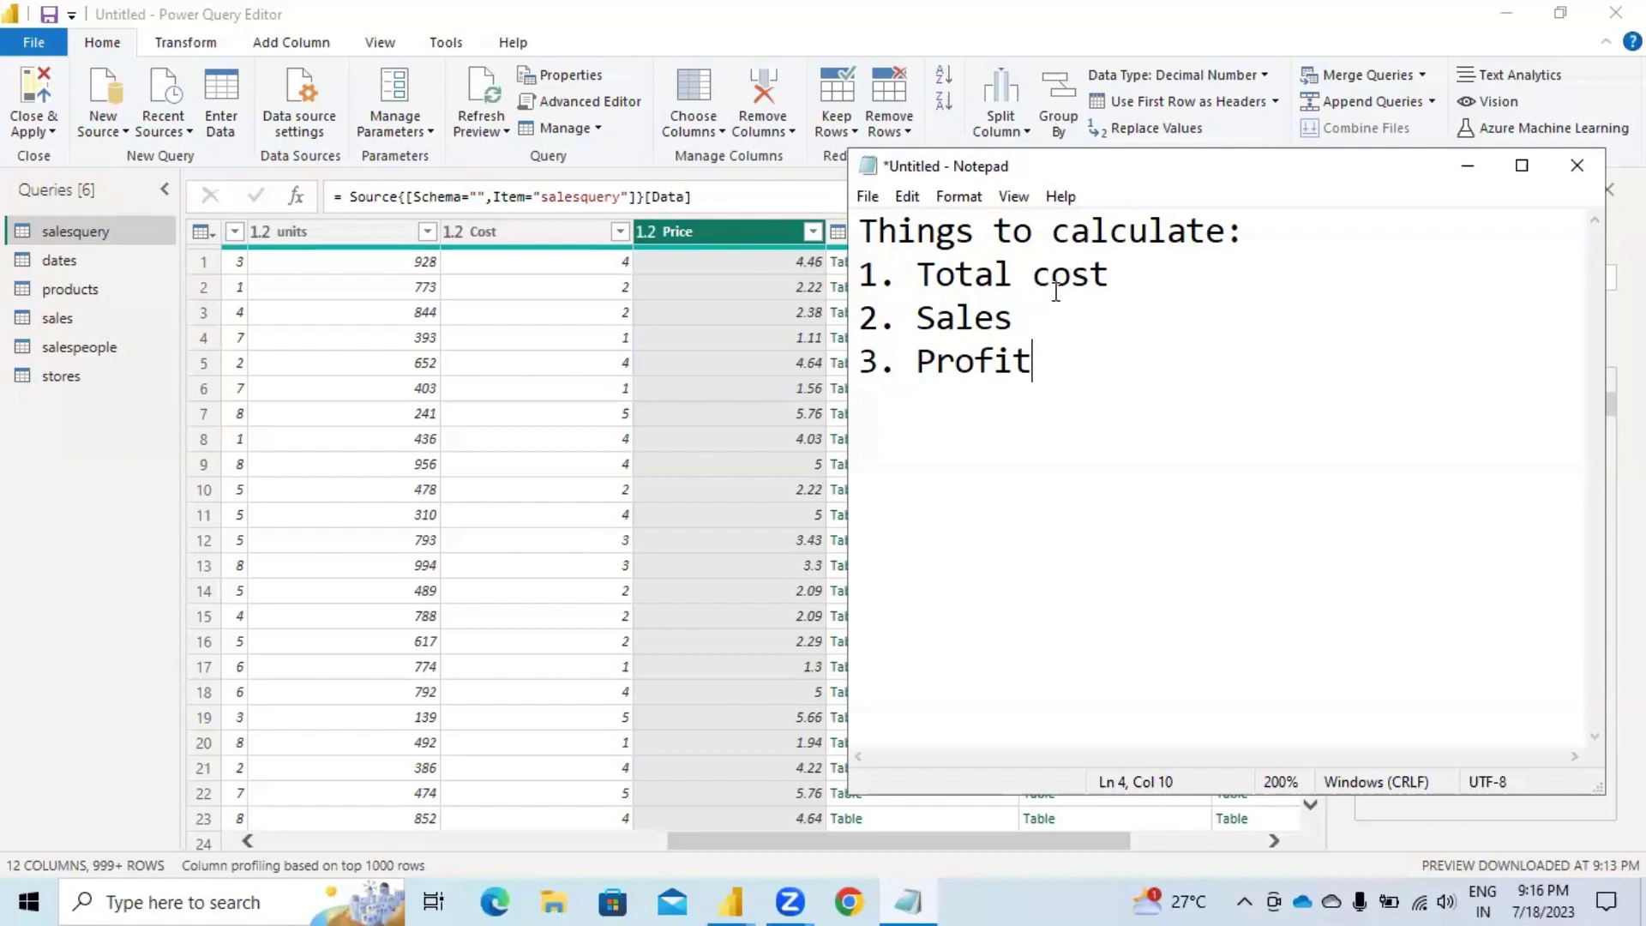
pyautogui.click(1123, 274)
pyautogui.write(':')
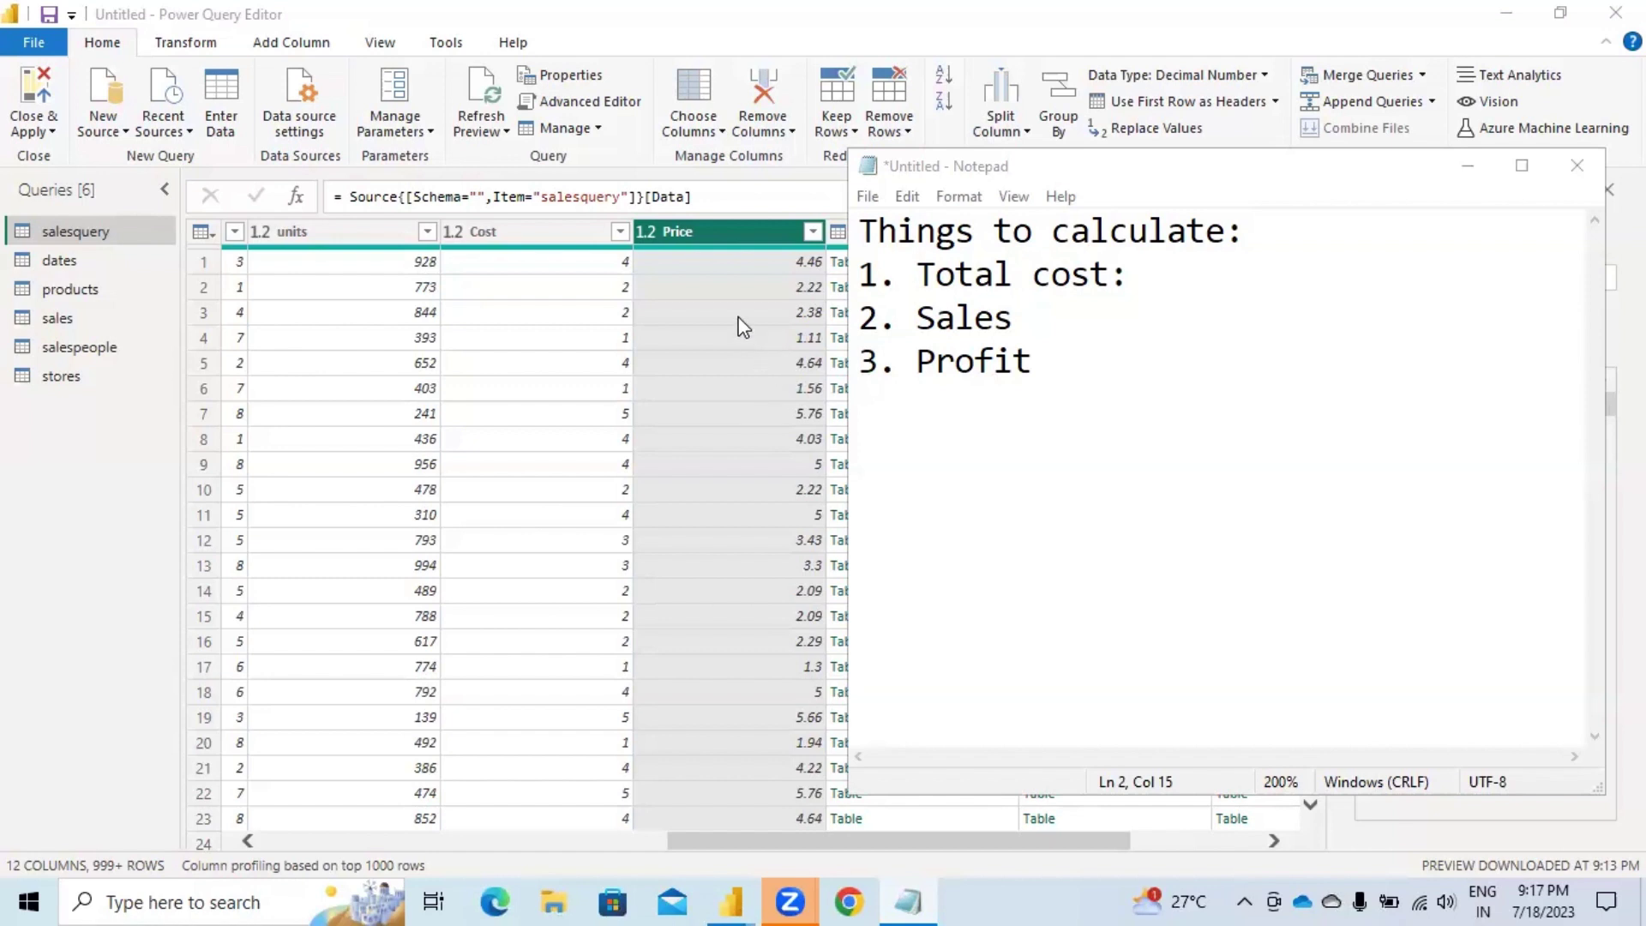
# Return to the Power Query Editor and start a custom column named Totalcost in salesquery.
pyautogui.click(771, 310)
pyautogui.click(759, 231)
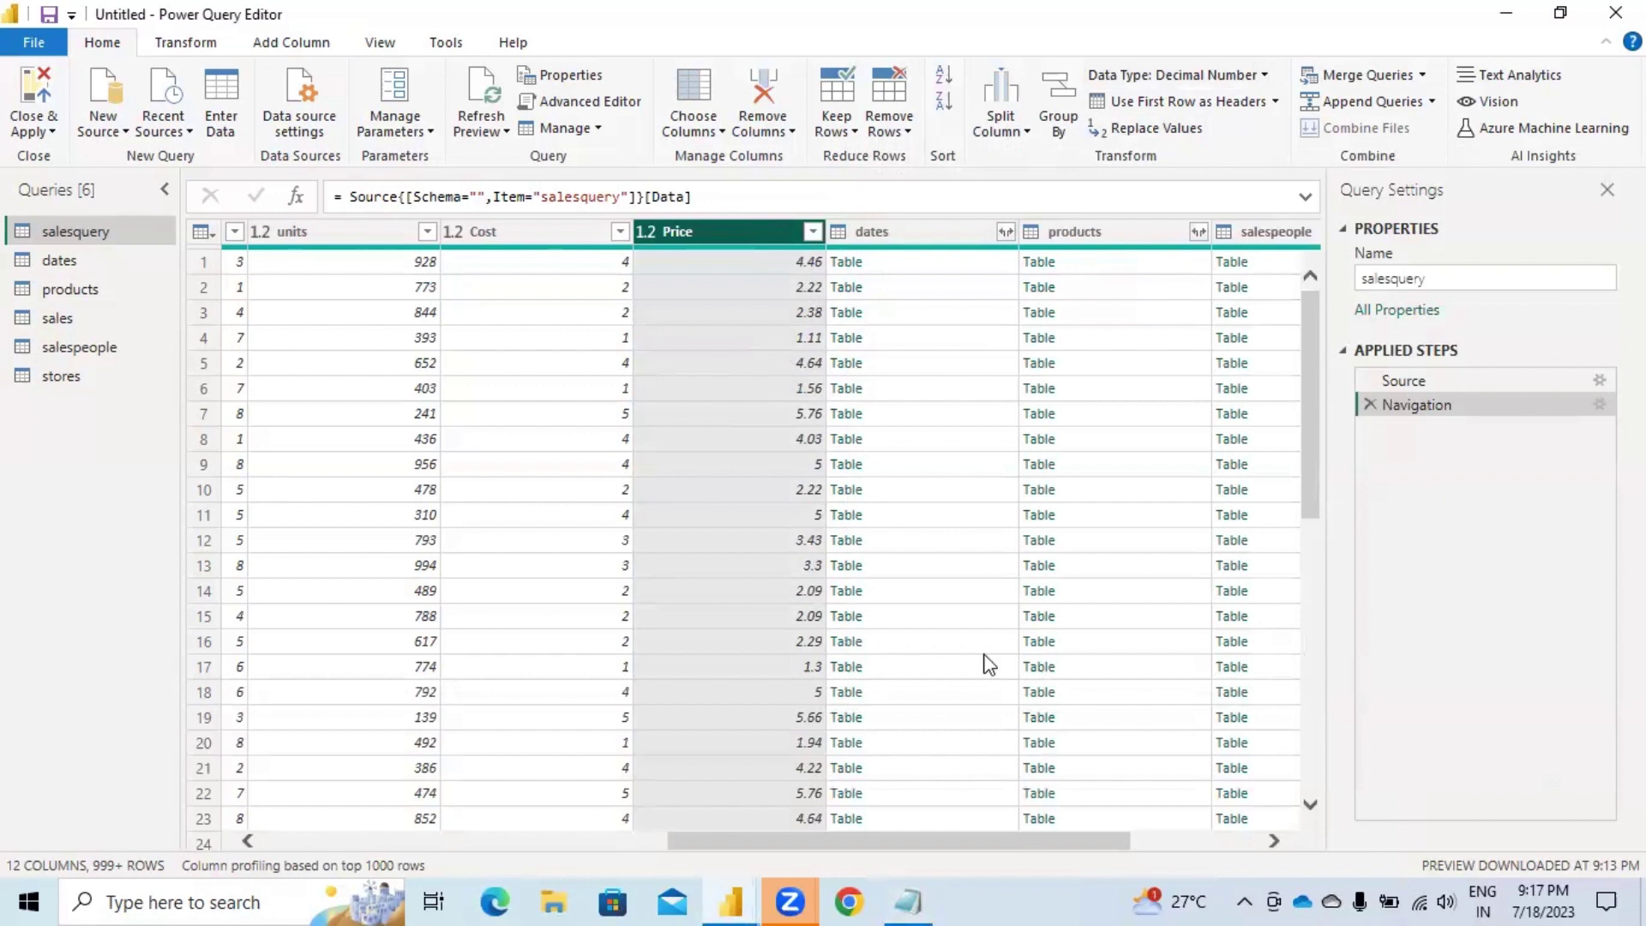
pyautogui.click(276, 49)
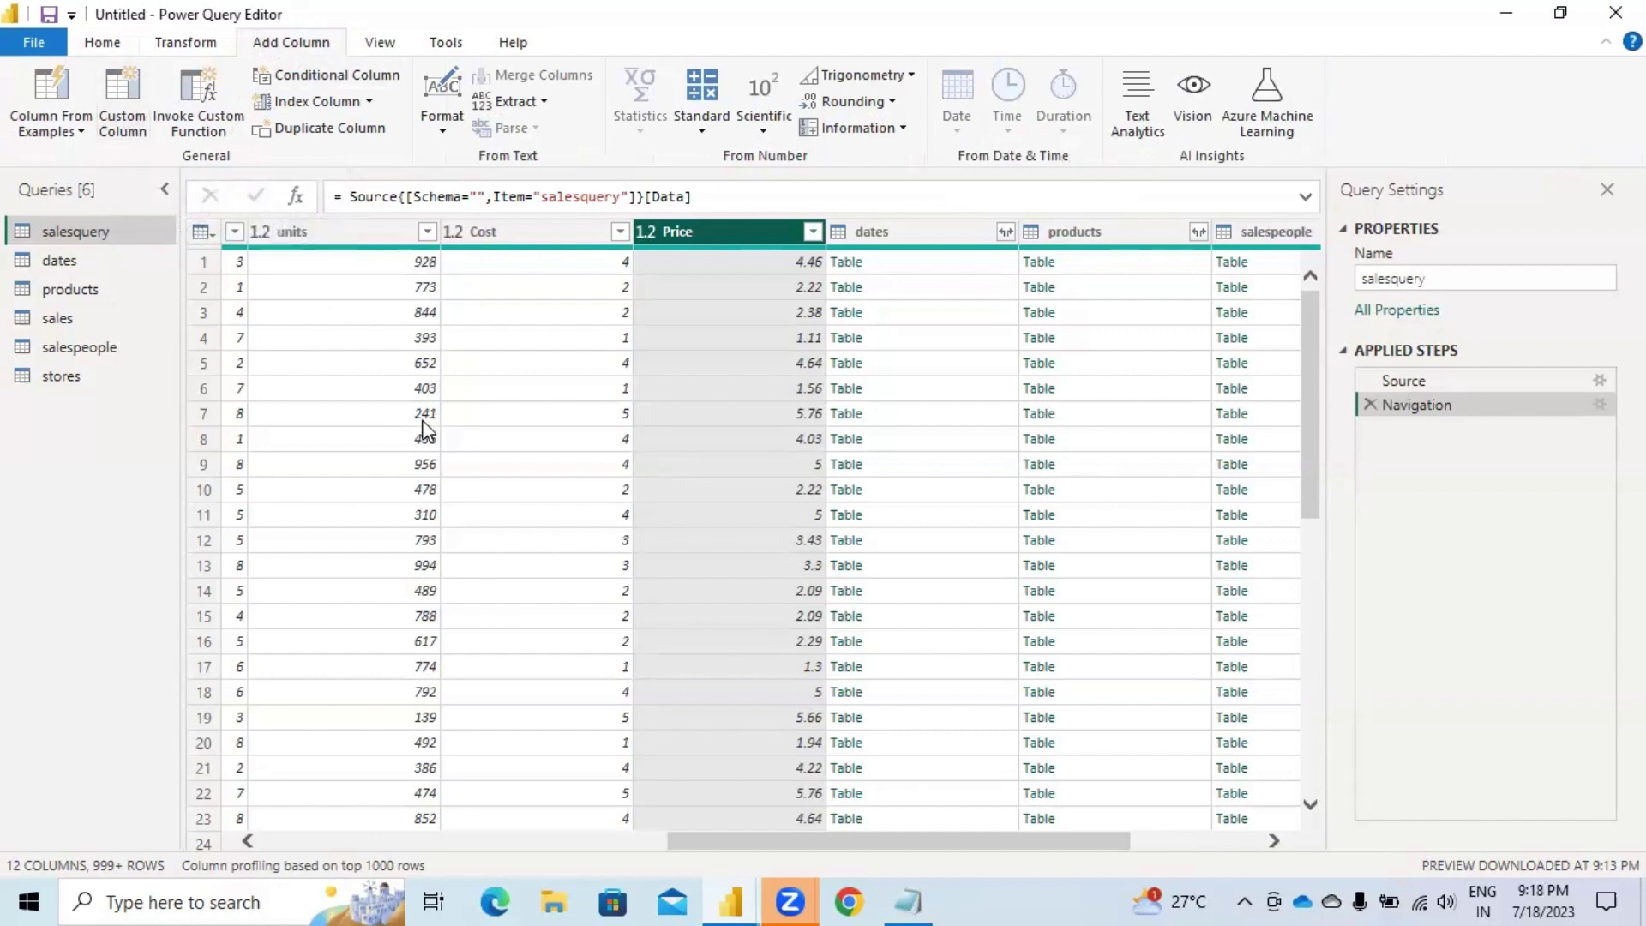
pyautogui.click(118, 106)
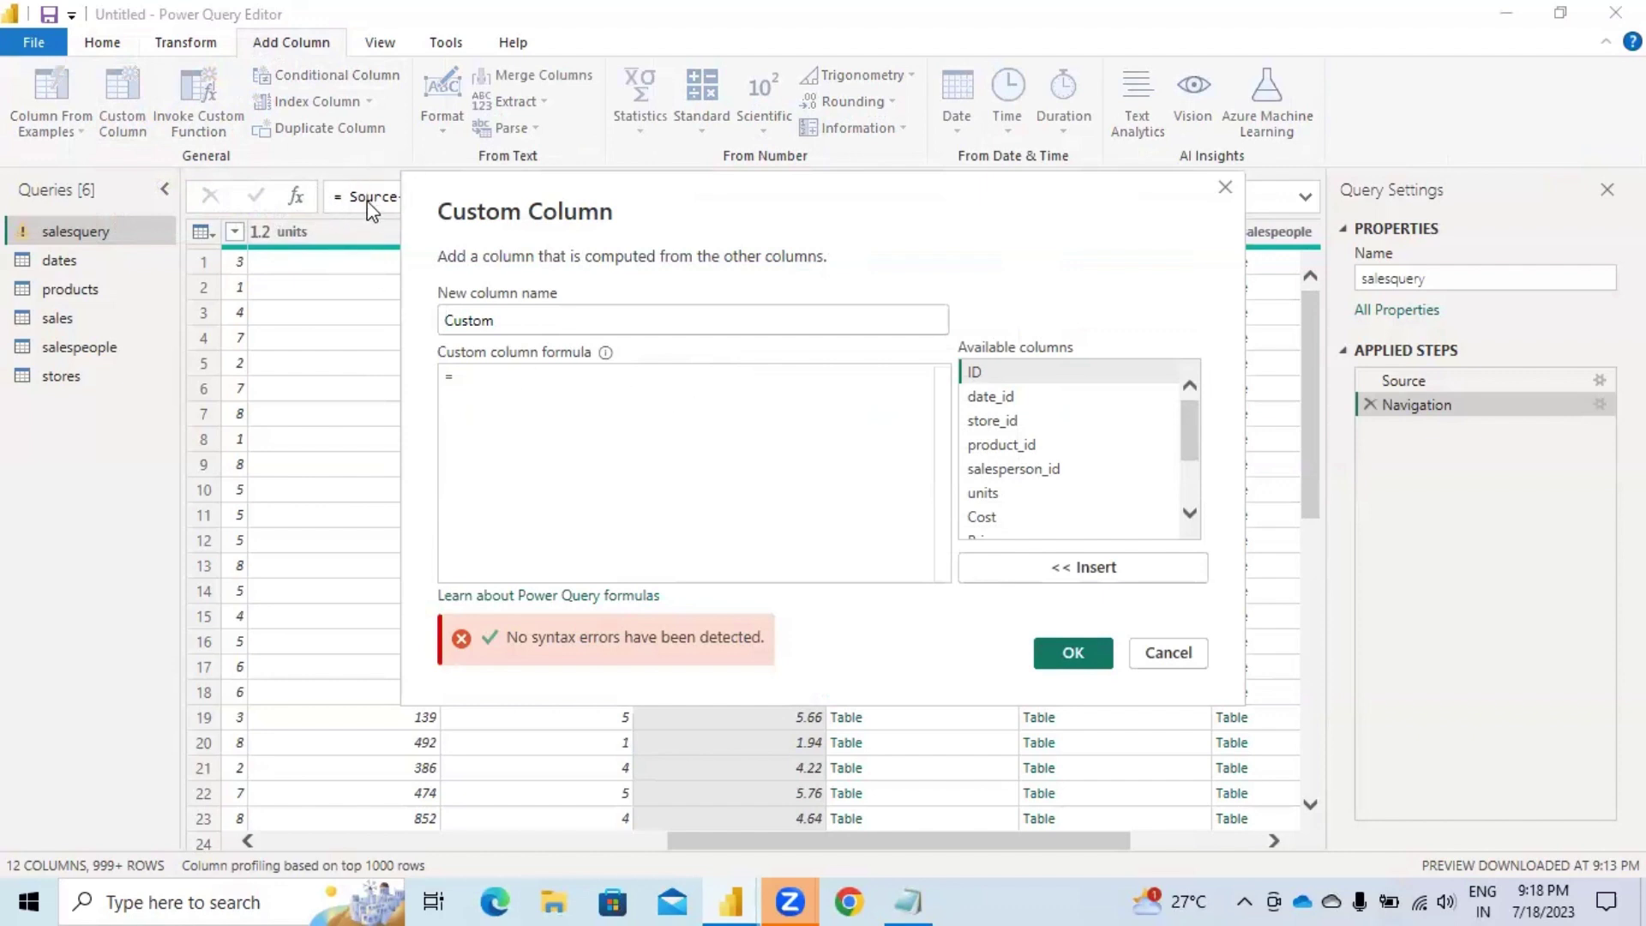
pyautogui.click(521, 388)
pyautogui.moveTo(506, 319); pyautogui.dragTo(426, 336)
pyautogui.write('Total')
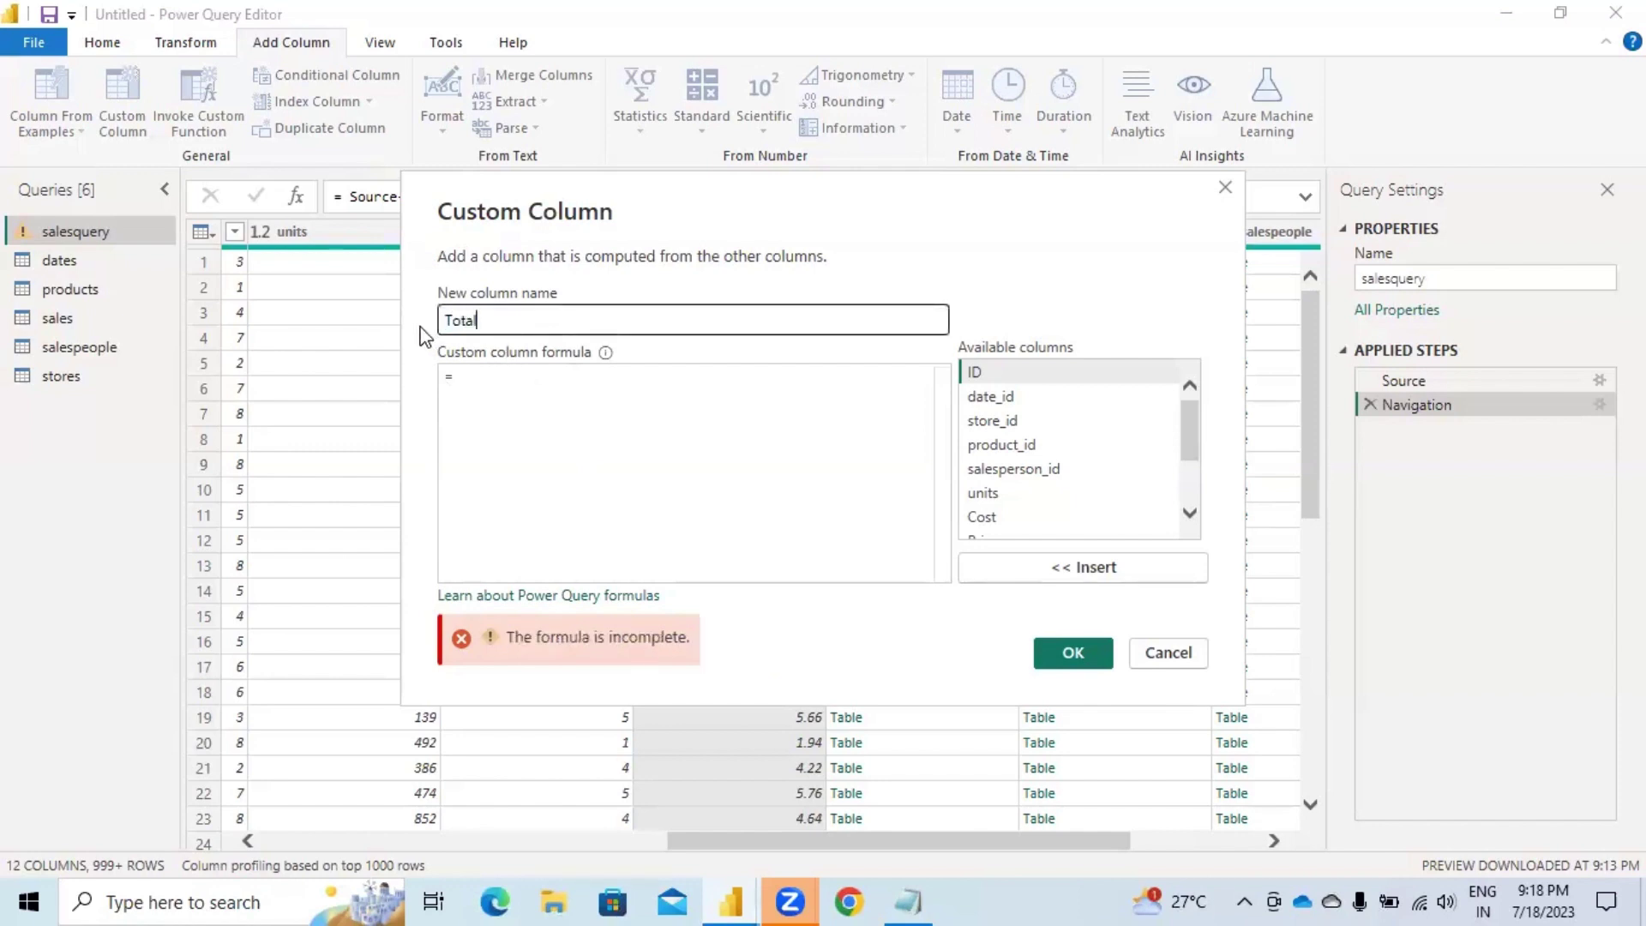
pyautogui.write('cost')
# Build the Totalcost column formula as [units]*[Cost] from the available columns.
pyautogui.click(504, 384)
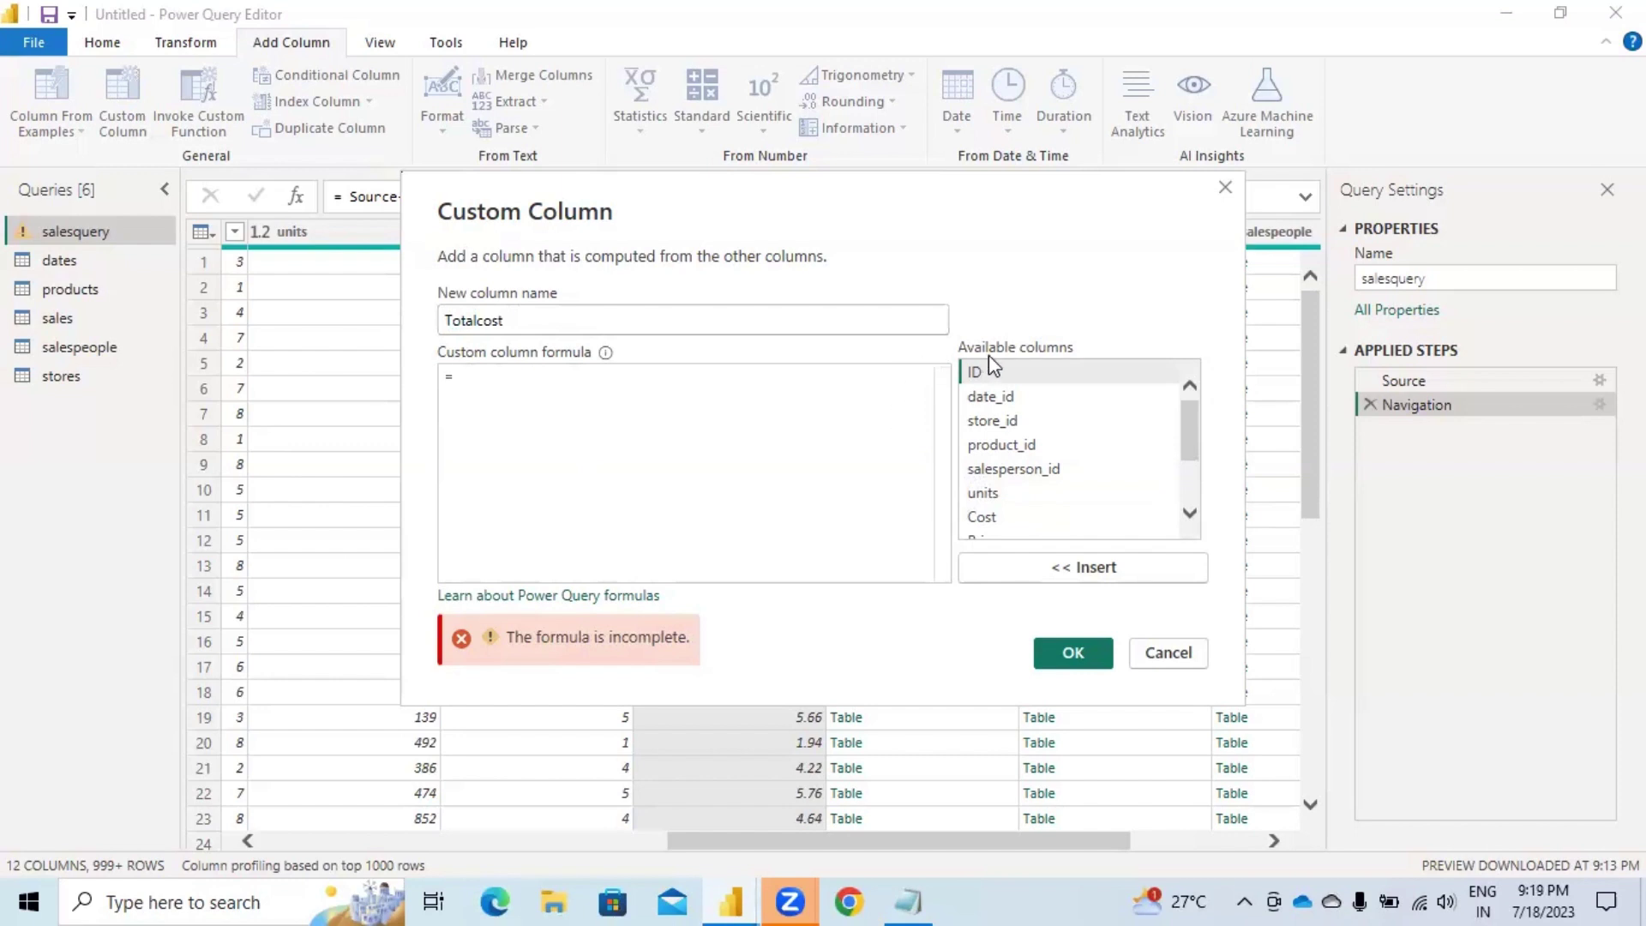
pyautogui.scroll(-2, 1049, 444)
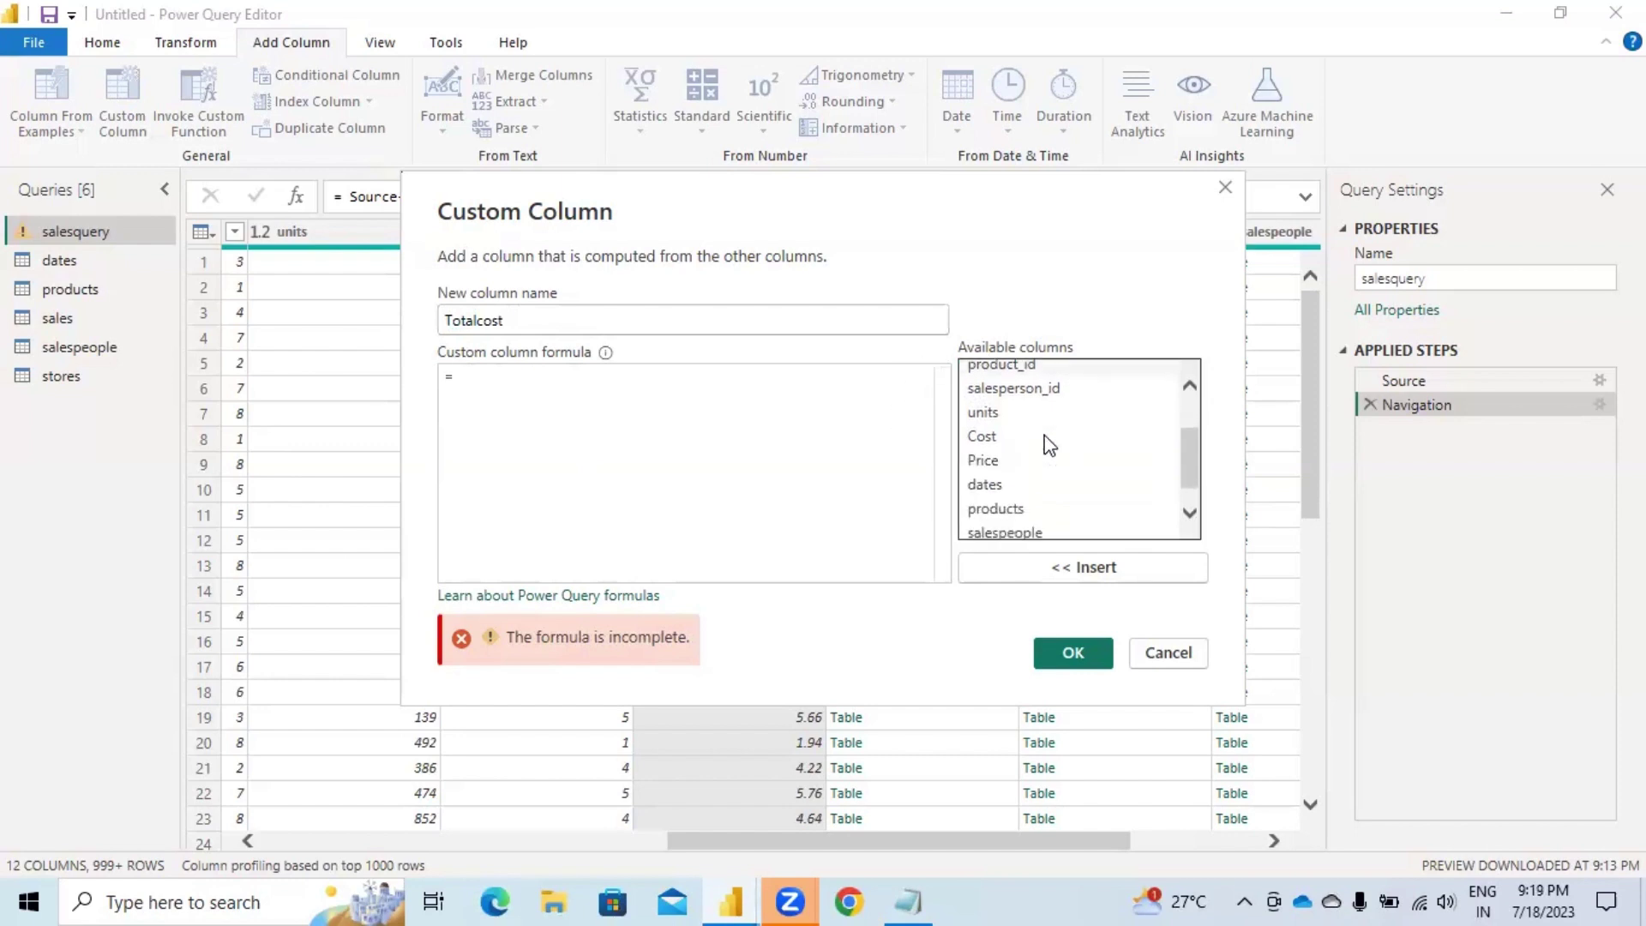
pyautogui.scroll(-1, 1049, 444)
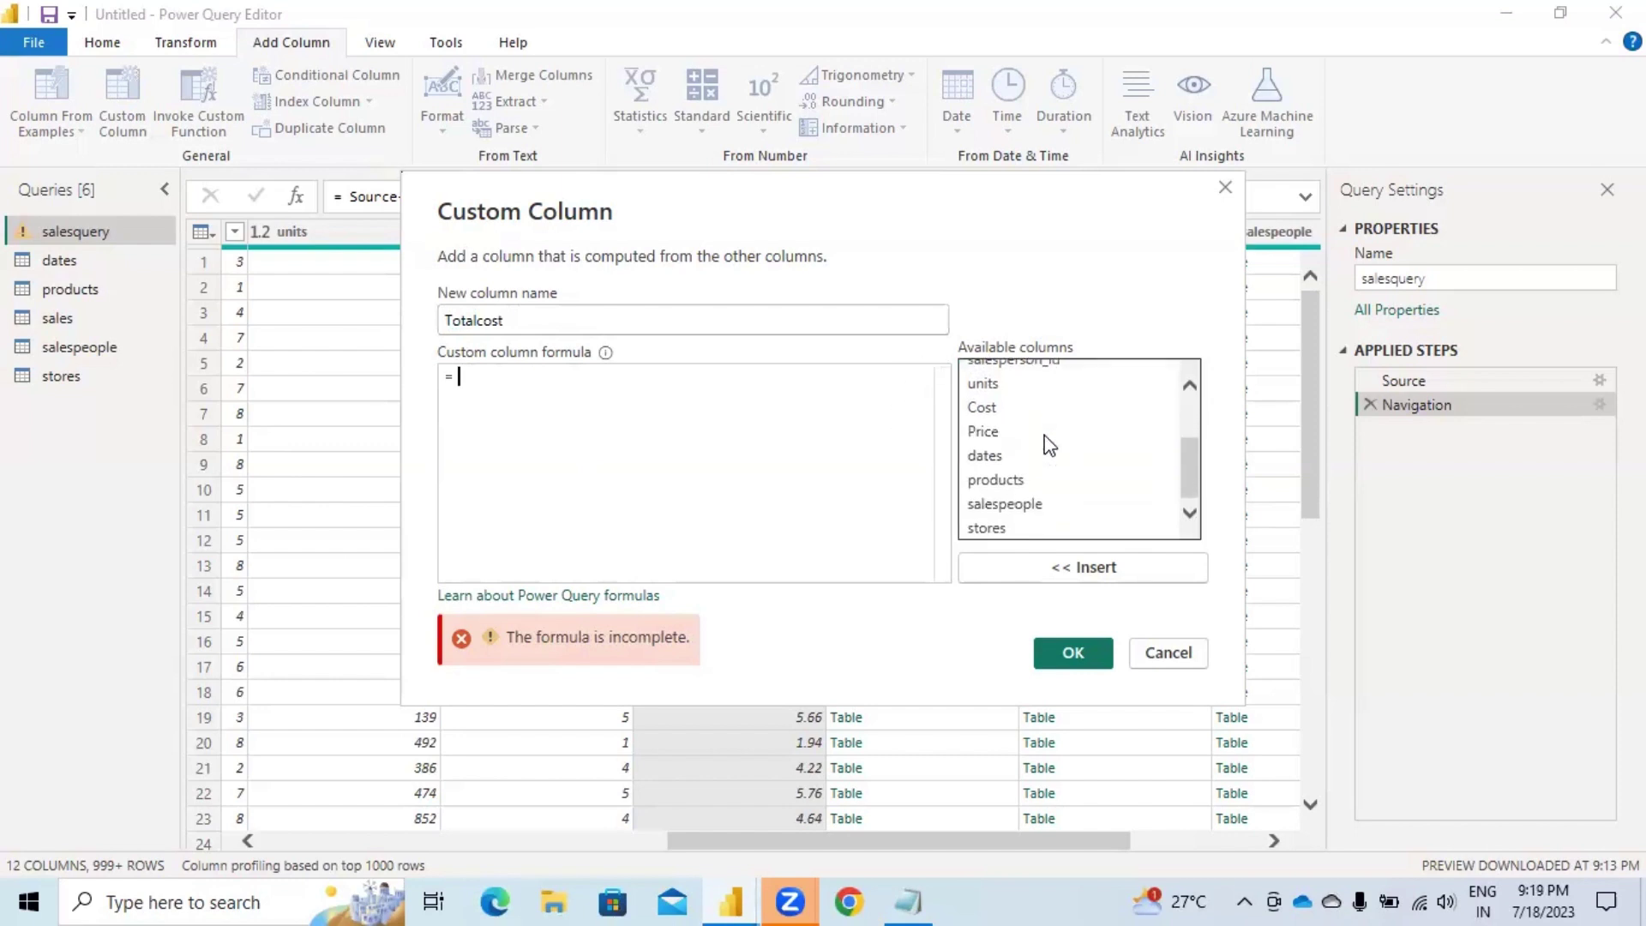
pyautogui.scroll(4, 1049, 444)
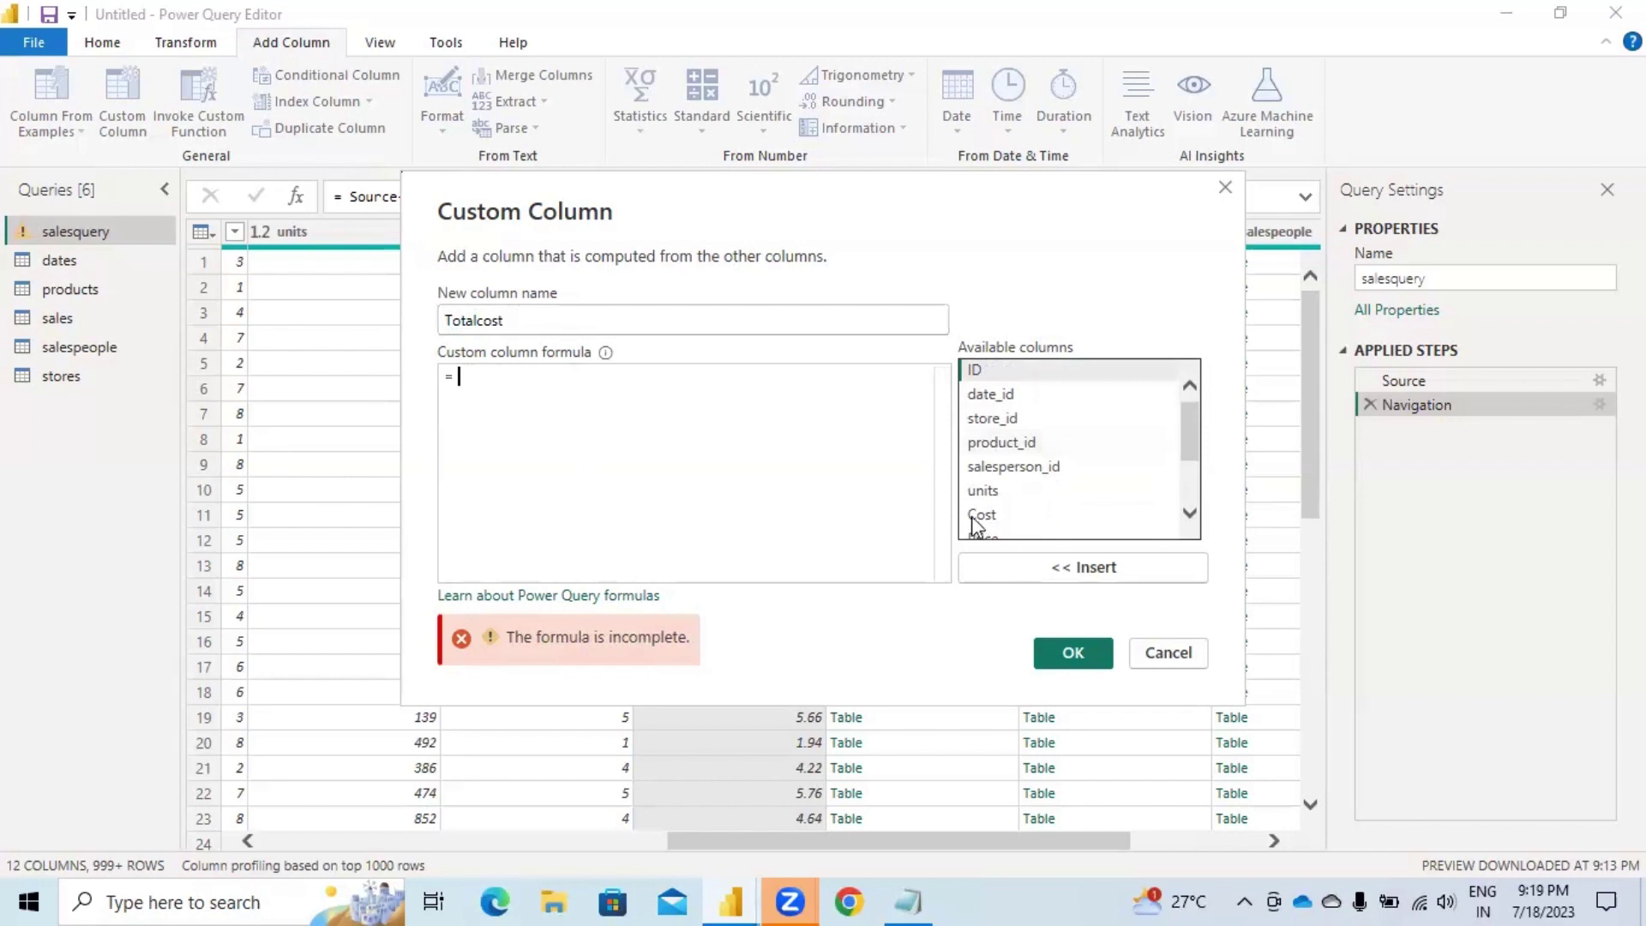
pyautogui.click(986, 494)
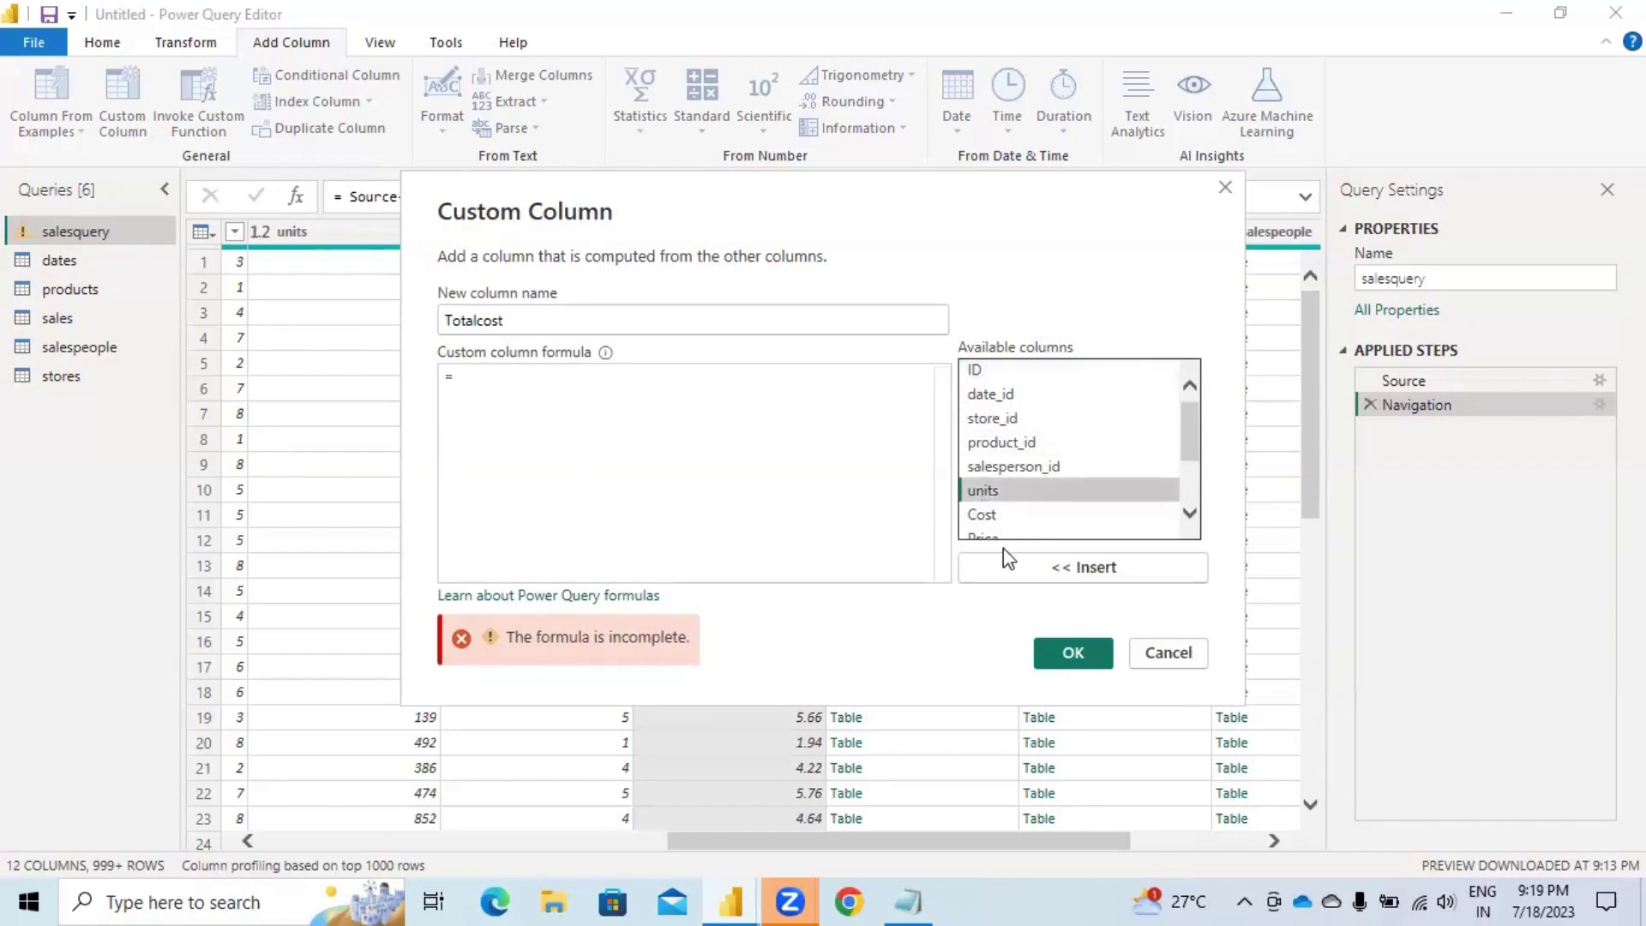
pyautogui.click(1095, 568)
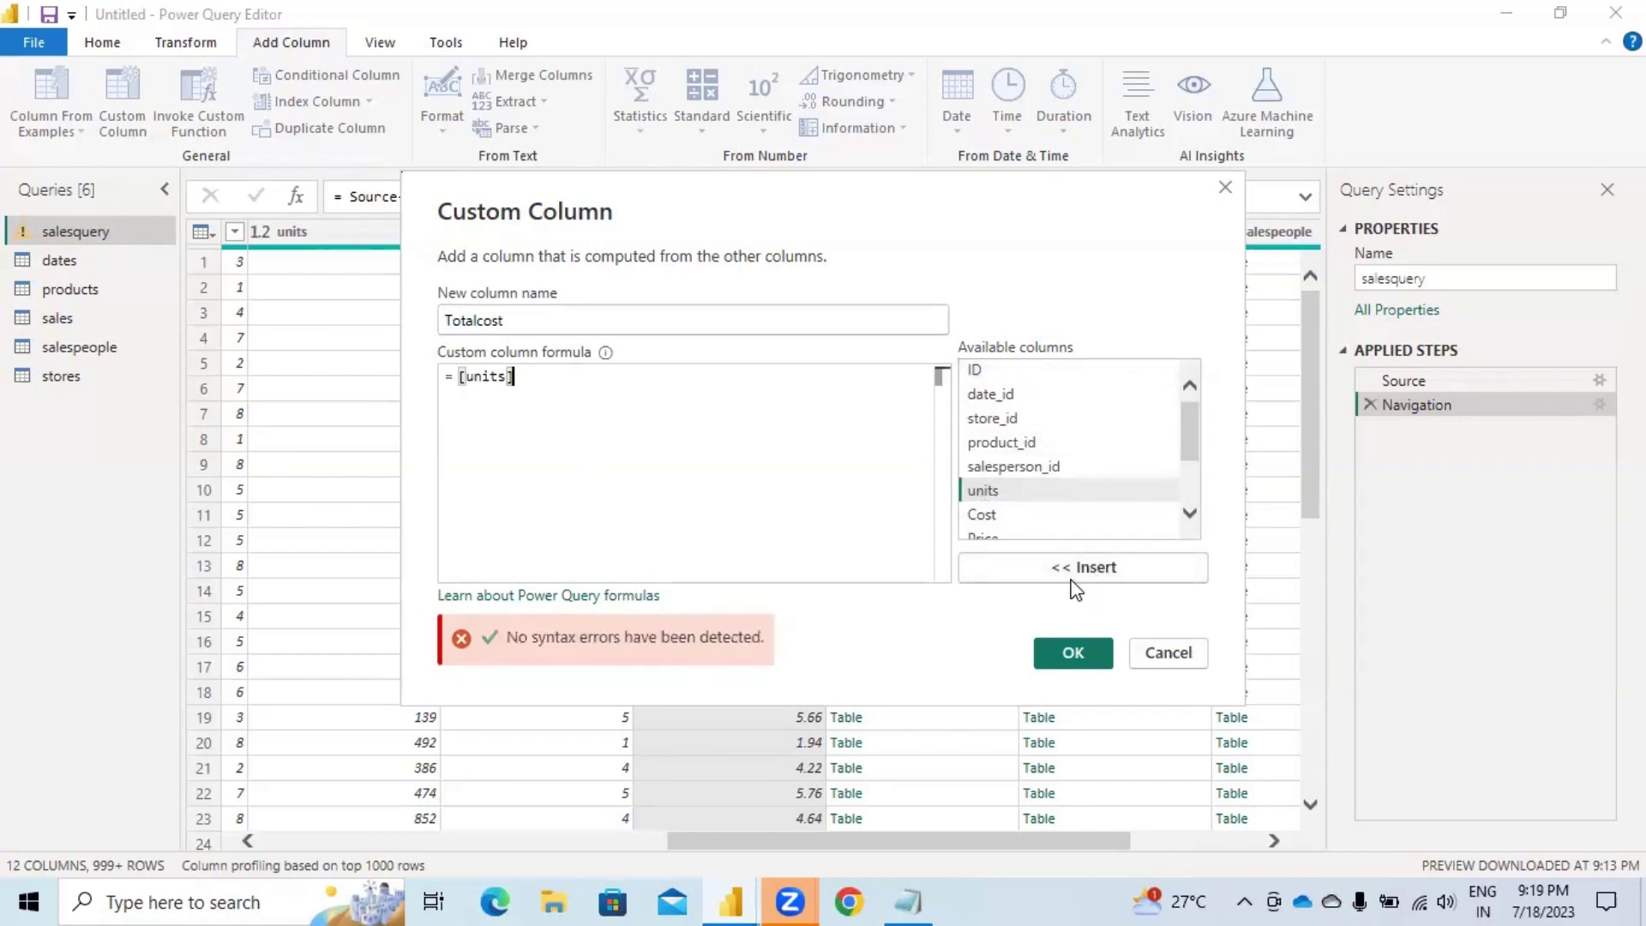
pyautogui.write('*')
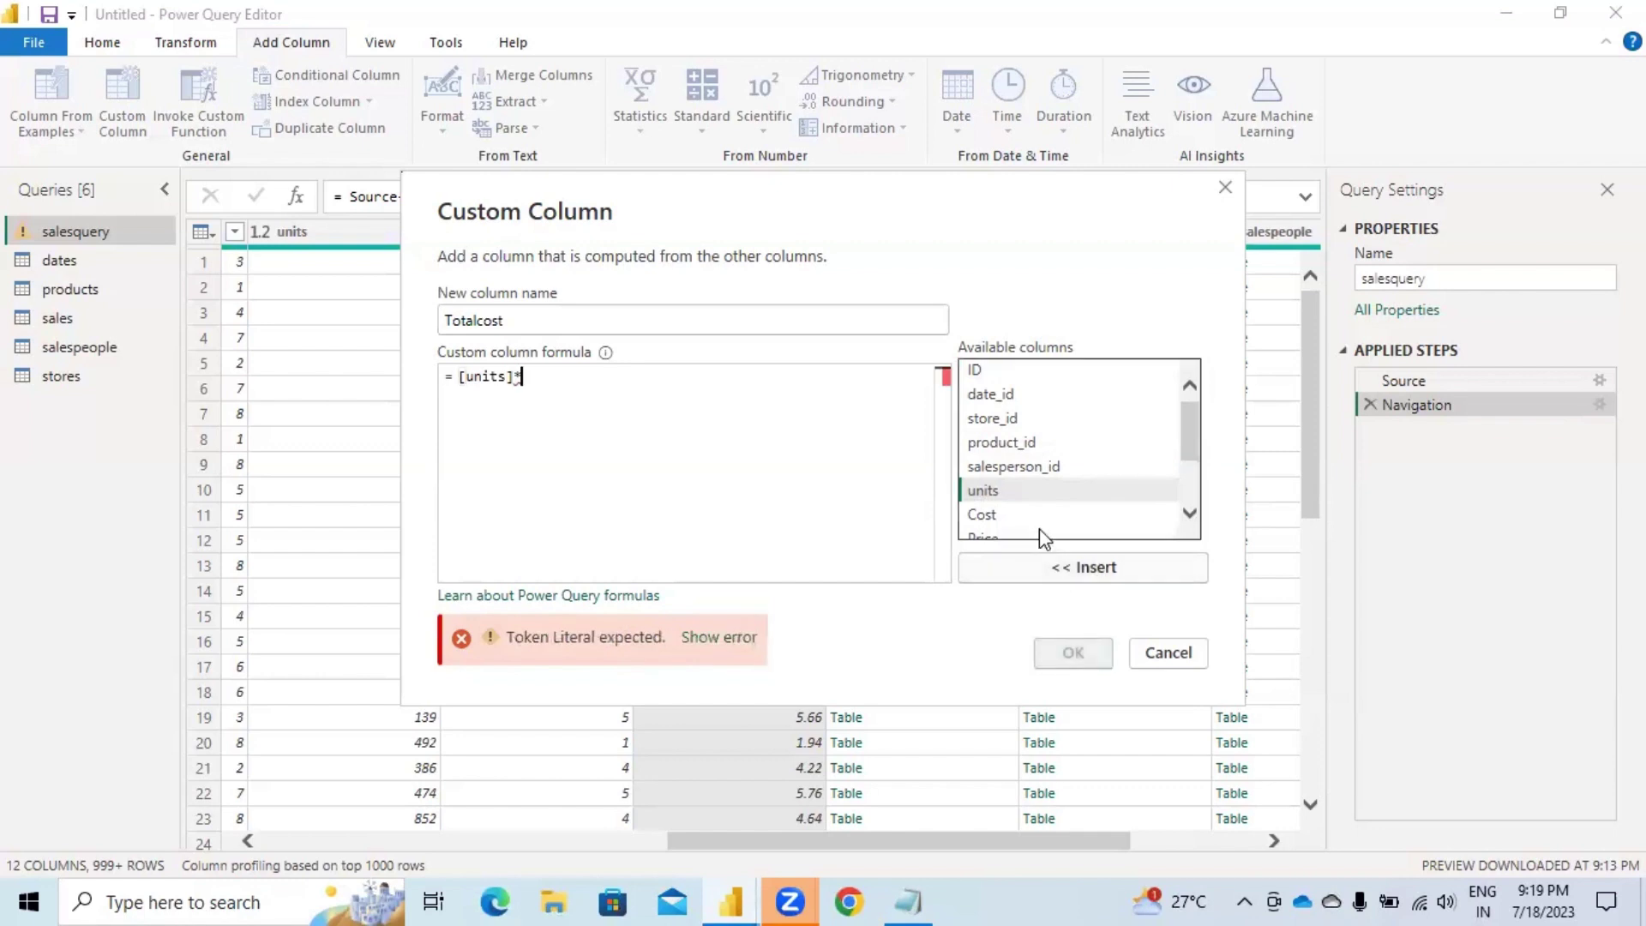
pyautogui.click(989, 513)
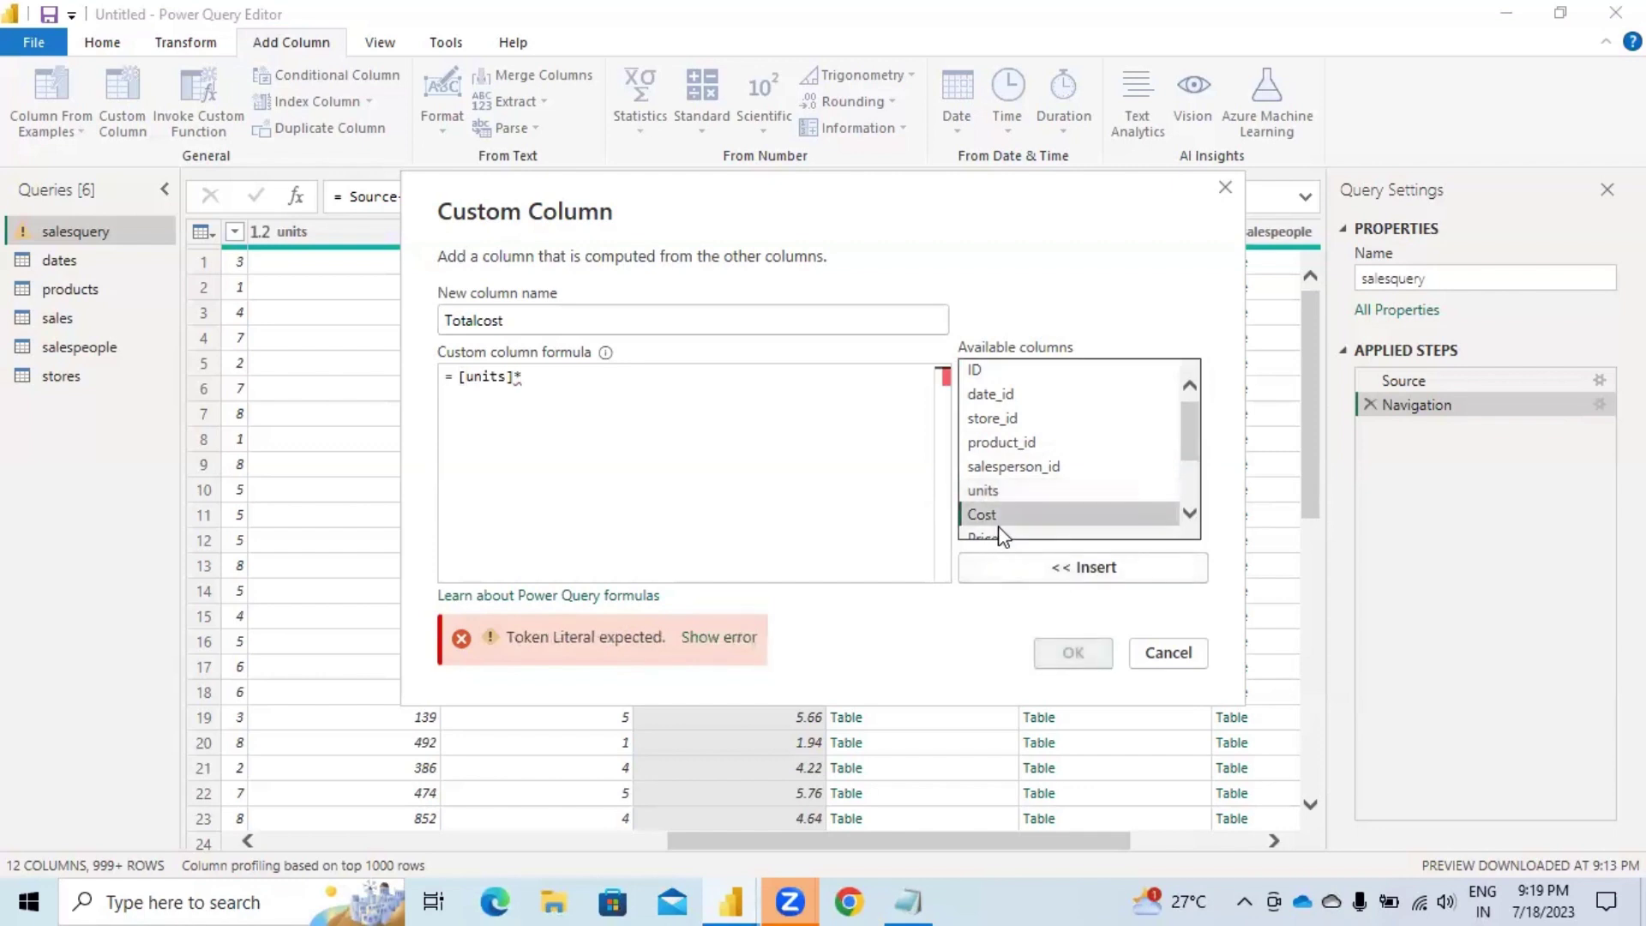
pyautogui.click(1071, 570)
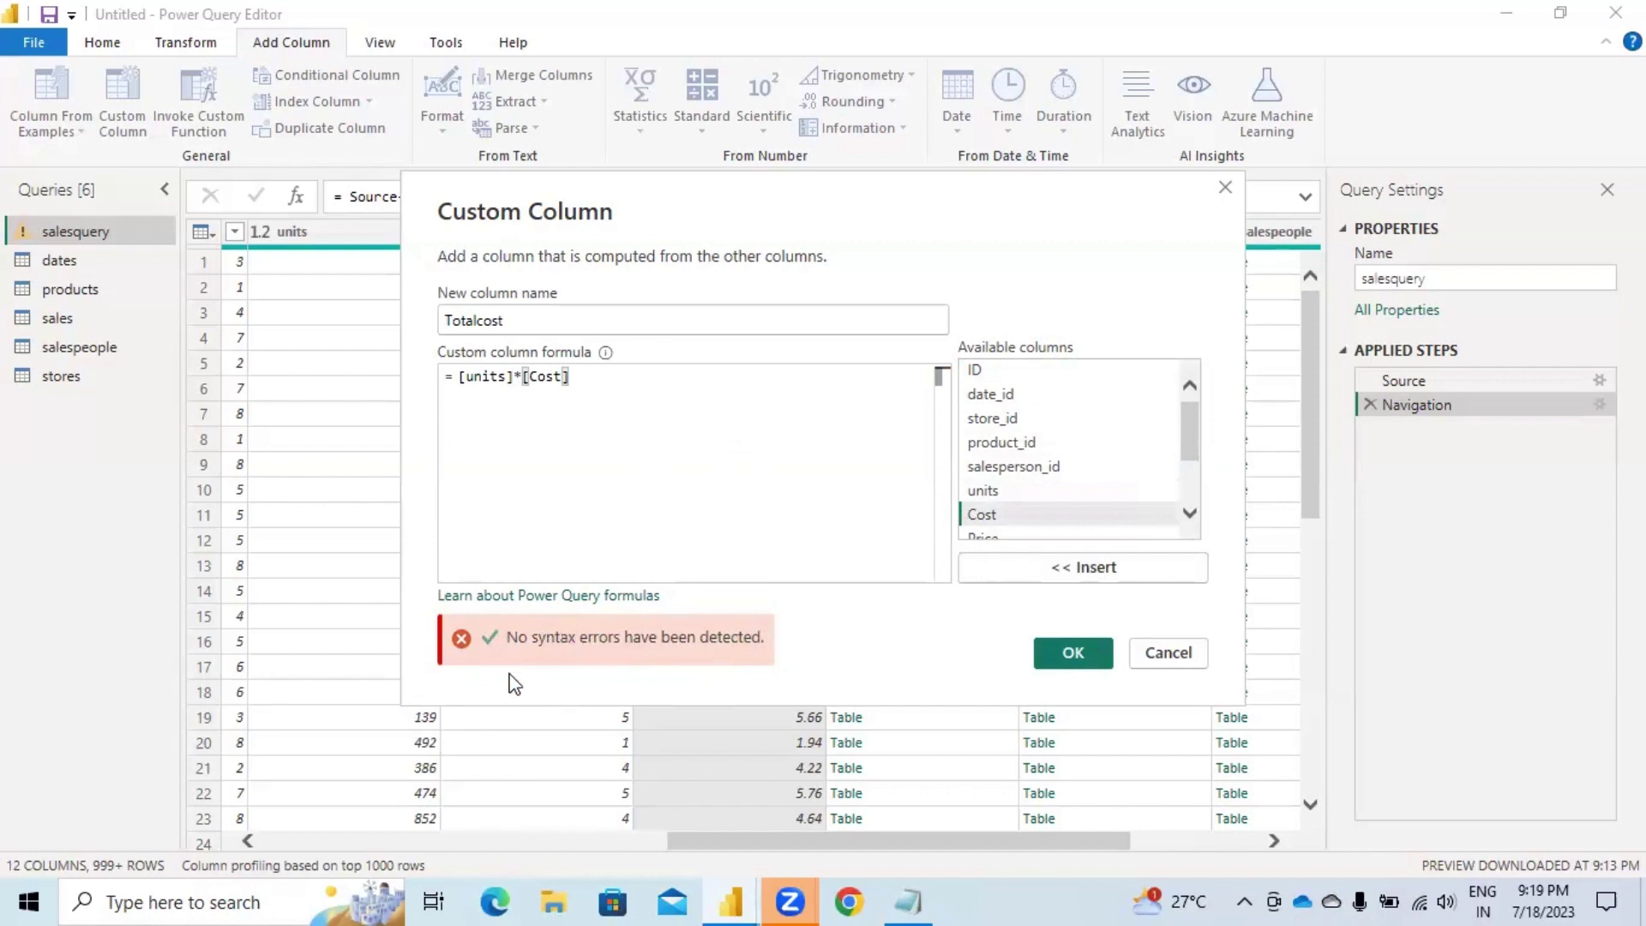
# Add the Totalcost column to salesquery and start another custom column named Sales.
pyautogui.click(1073, 654)
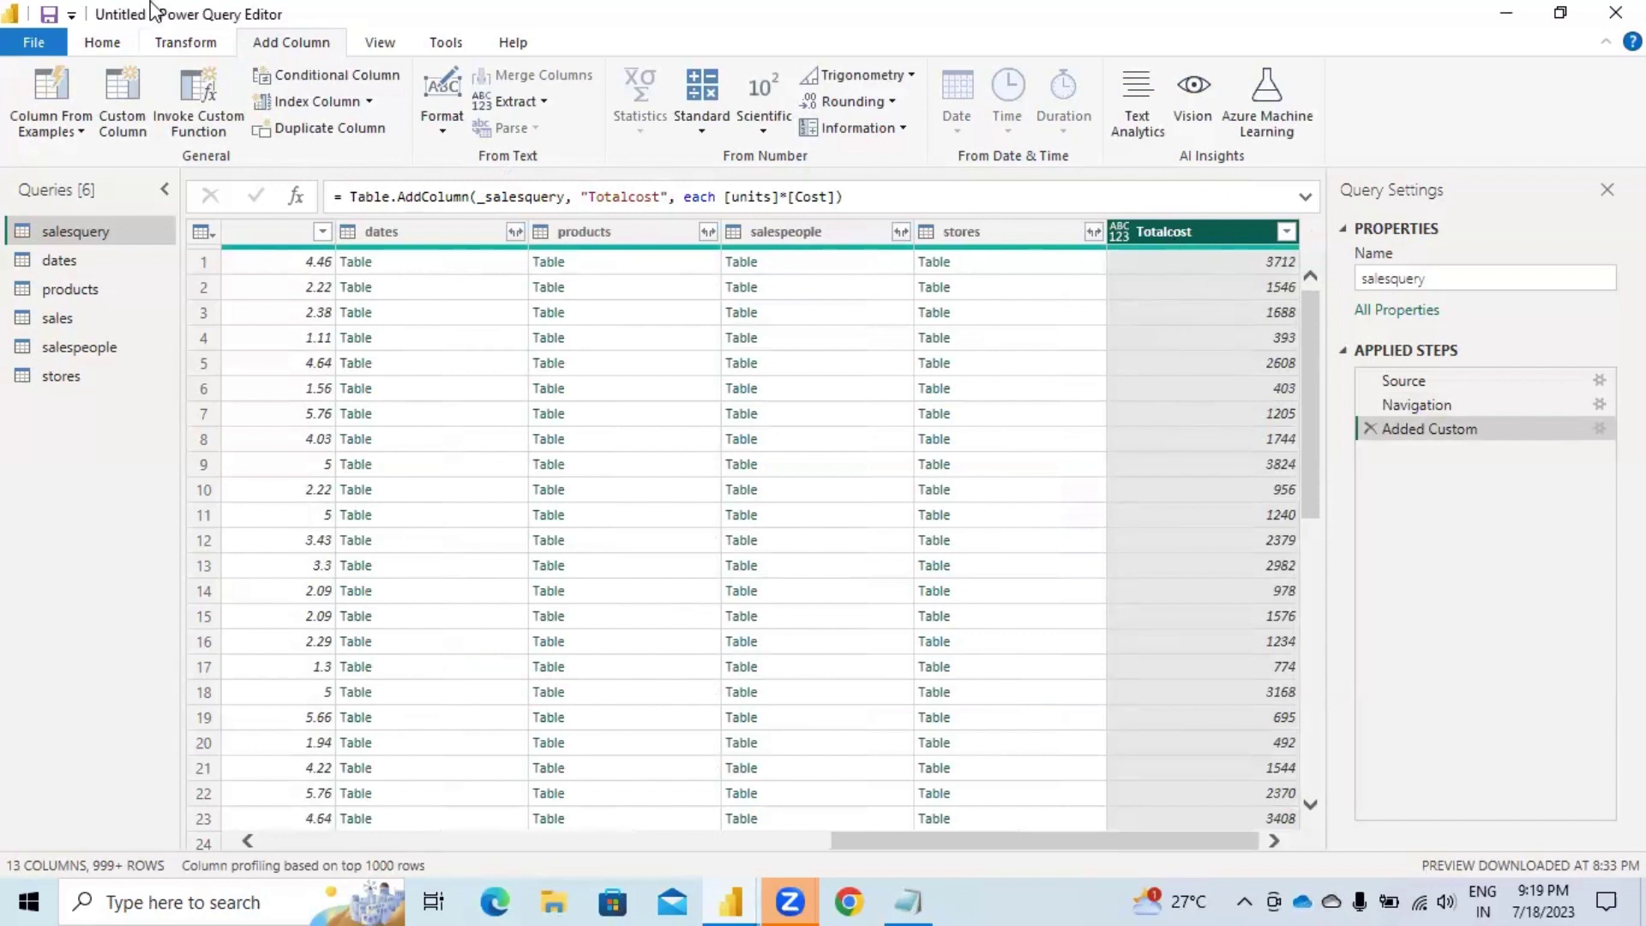
pyautogui.click(132, 102)
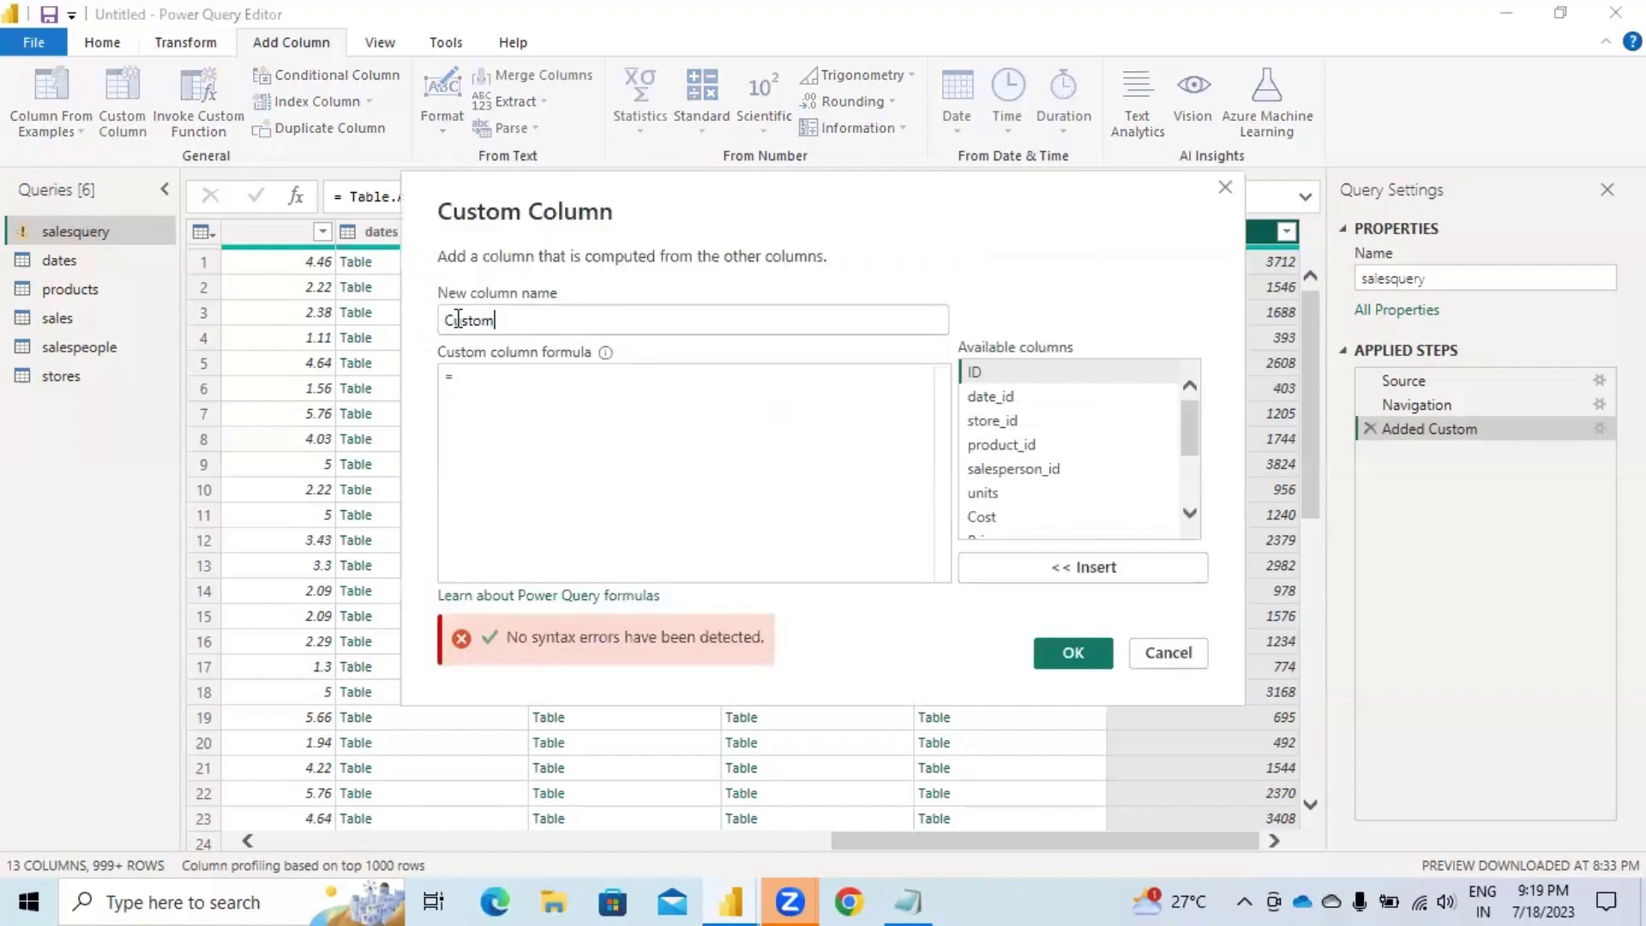
pyautogui.doubleClick(458, 319)
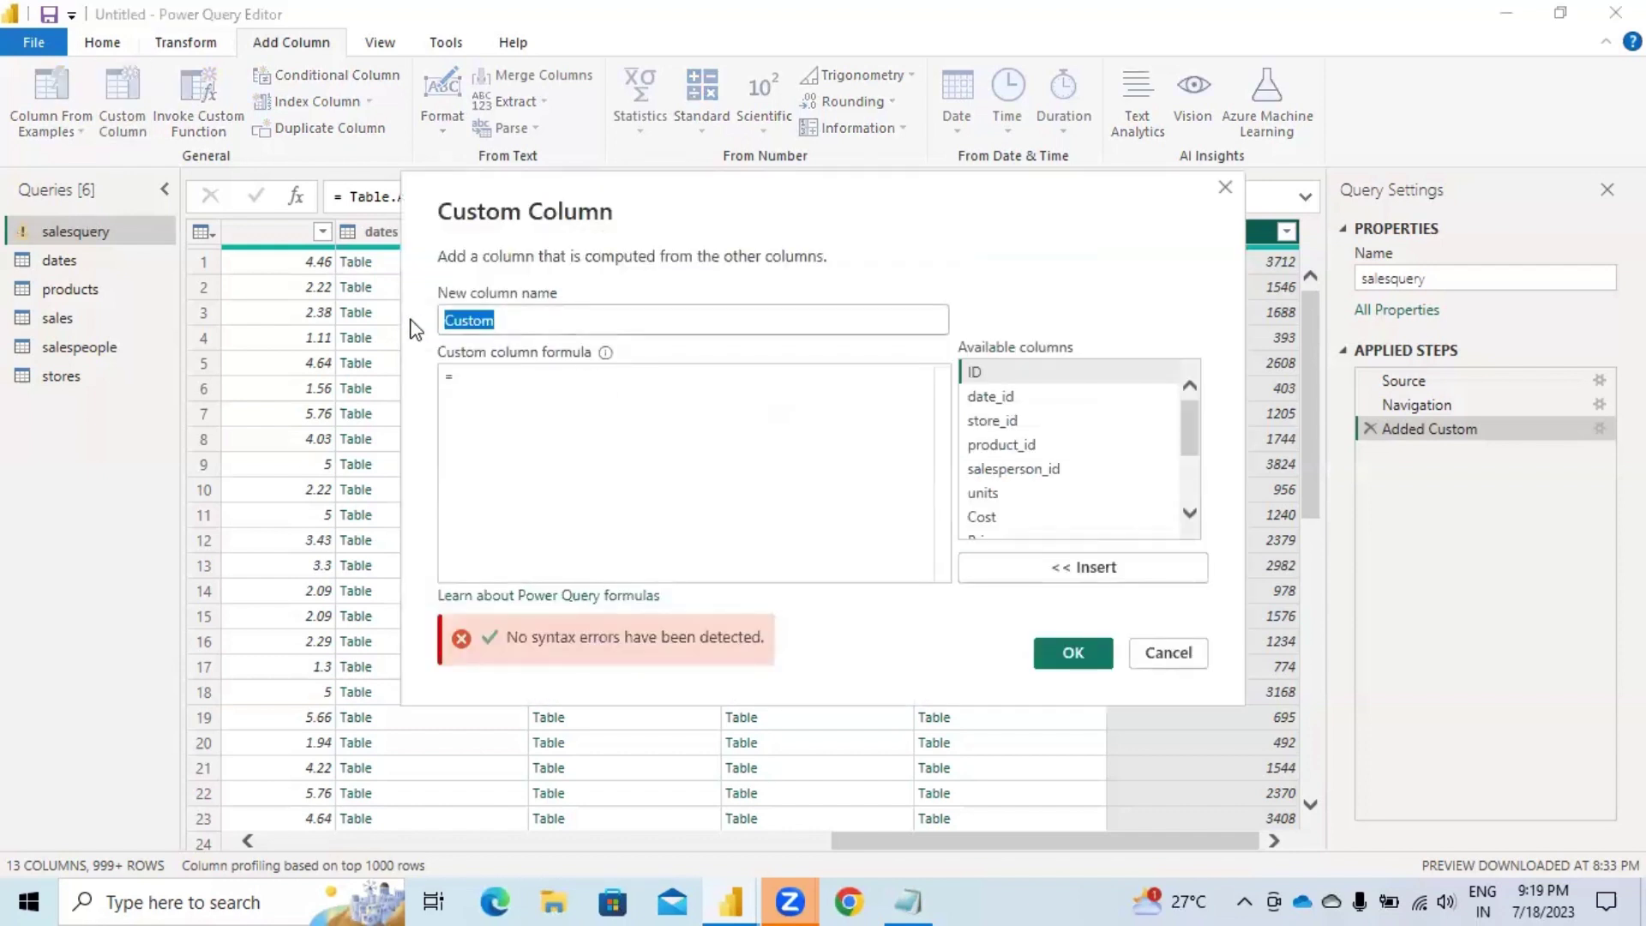
pyautogui.write('Sales')
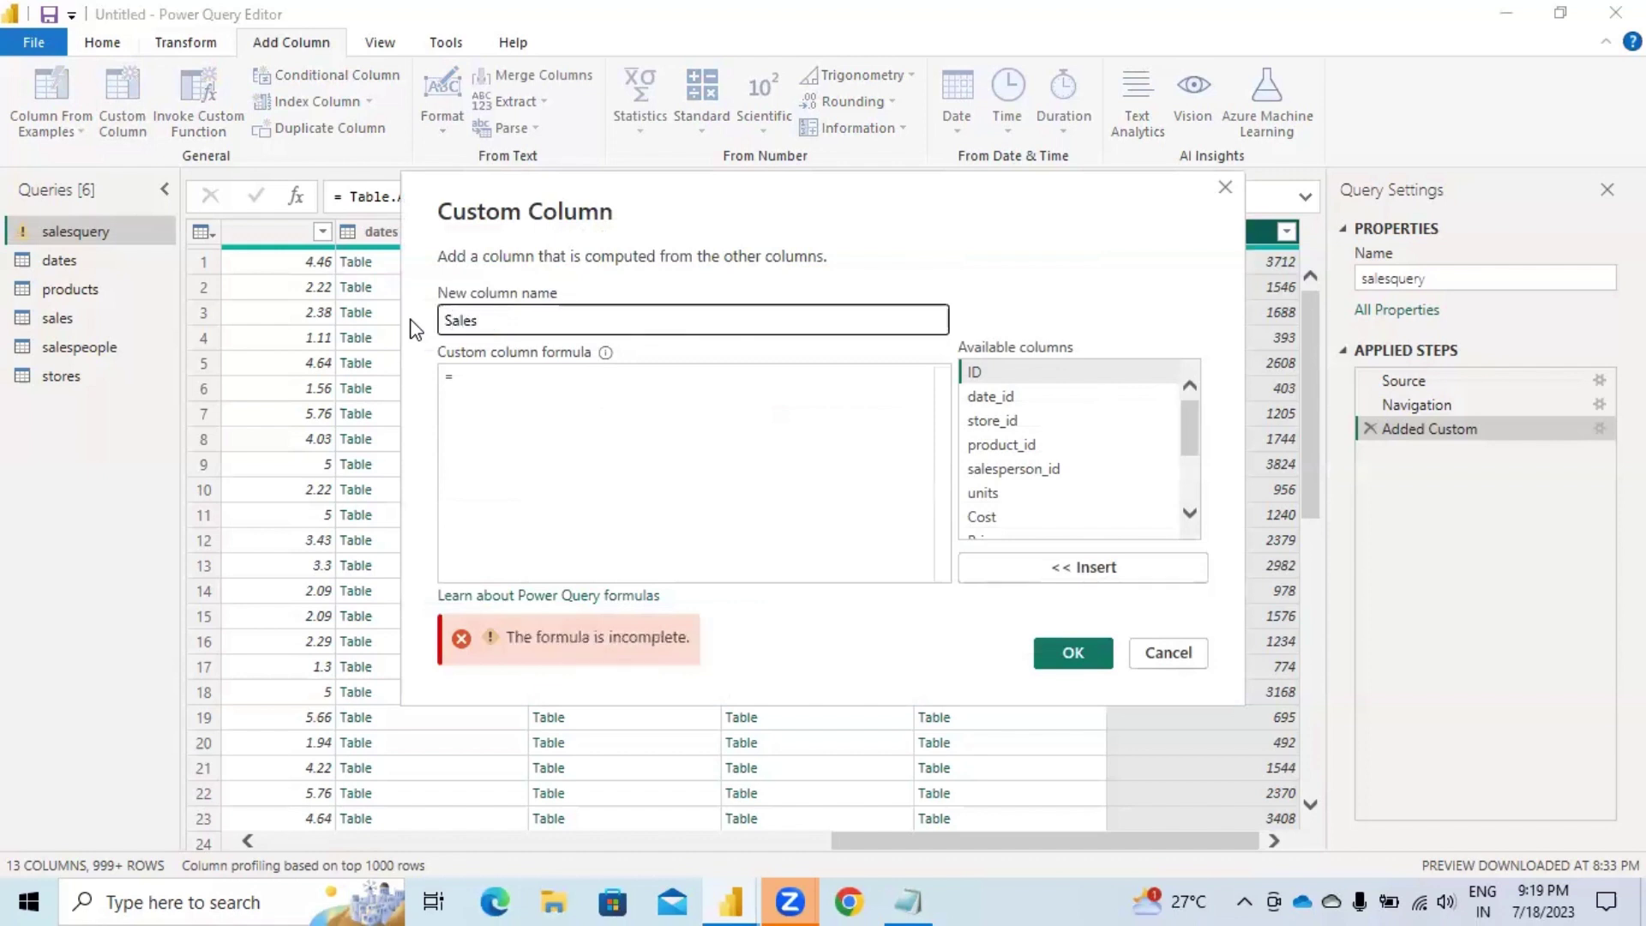
pyautogui.click(490, 374)
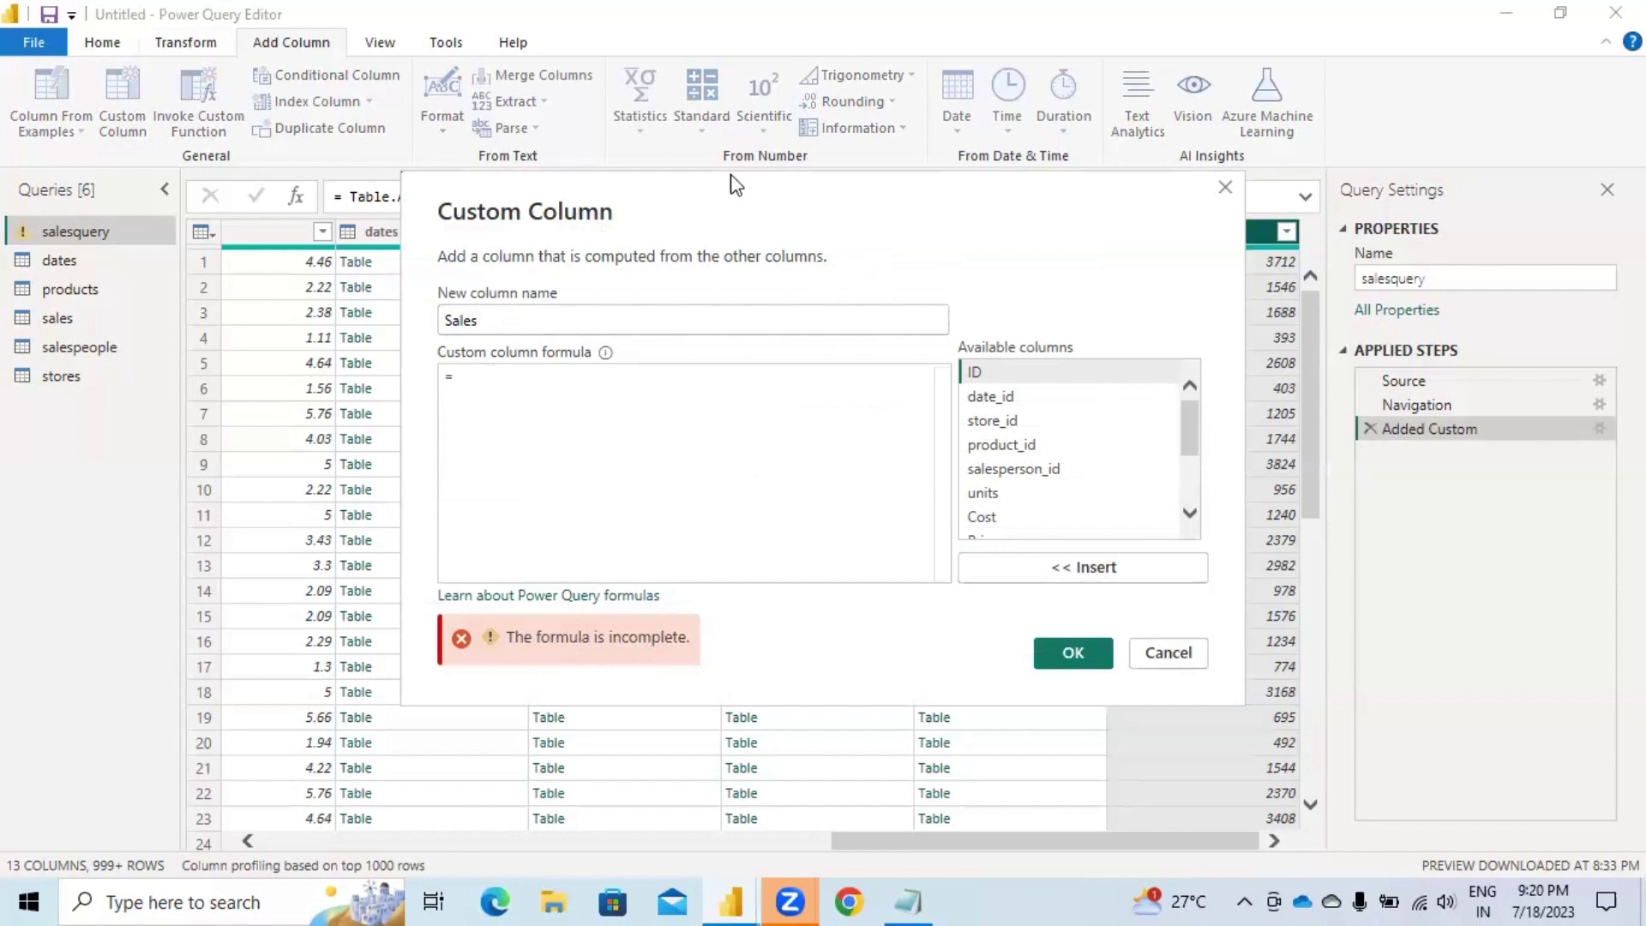
pyautogui.moveTo(735, 184); pyautogui.dragTo(1076, 129)
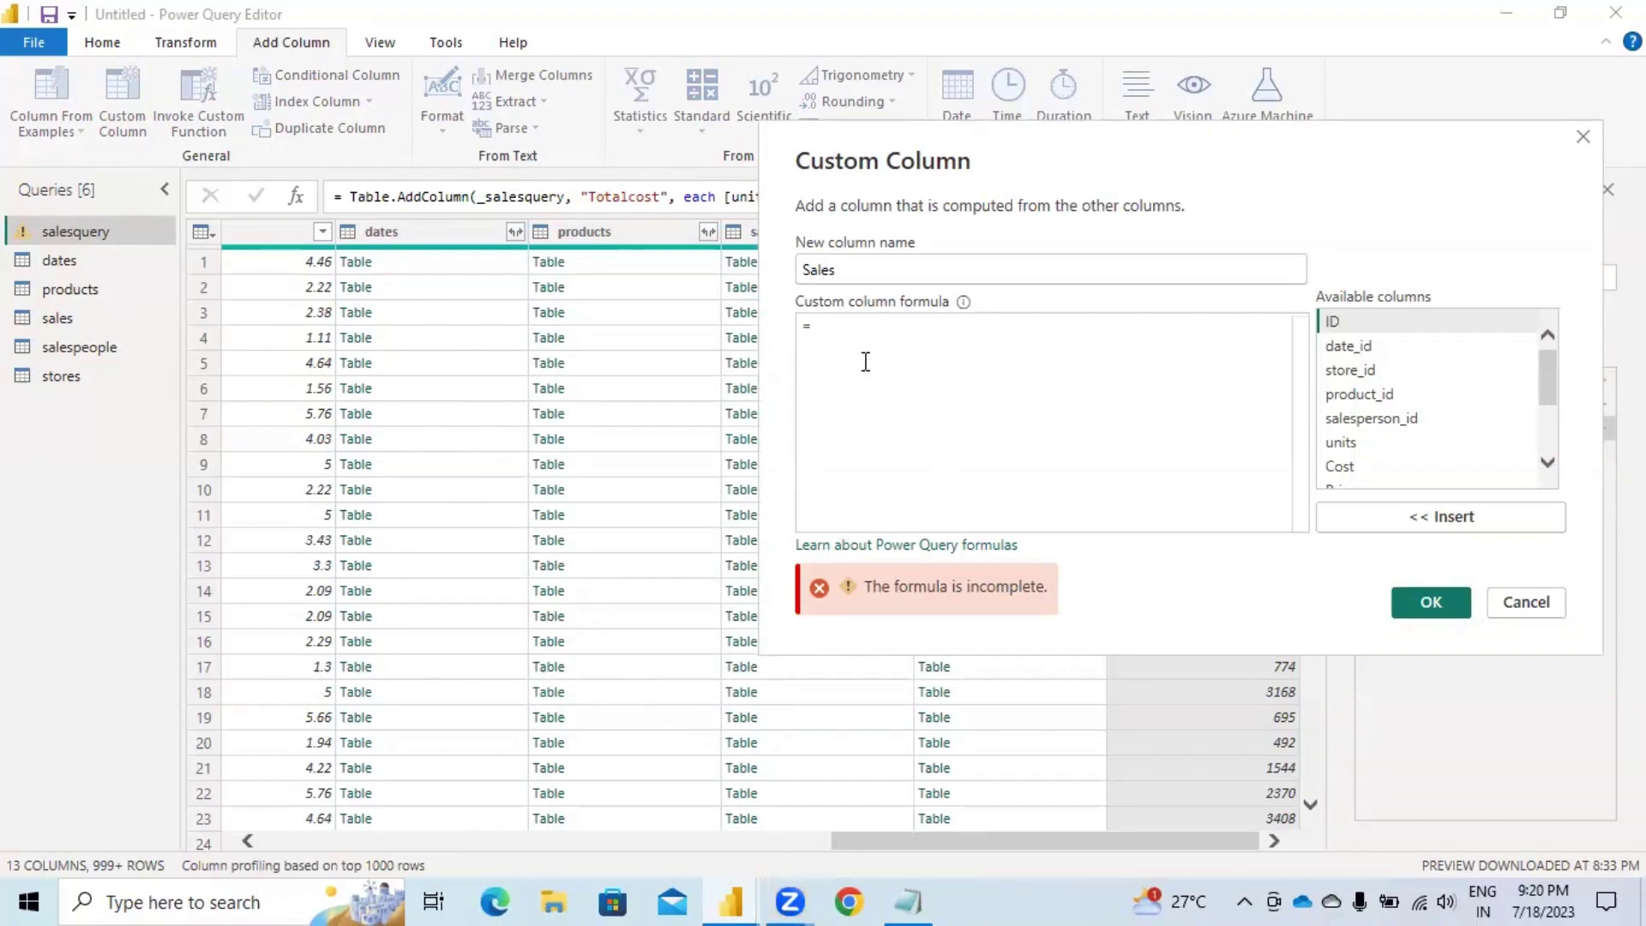
# Build the Sales column formula as [units]*[Price] from the available columns and add the column.
pyautogui.click(1361, 442)
pyautogui.click(1411, 517)
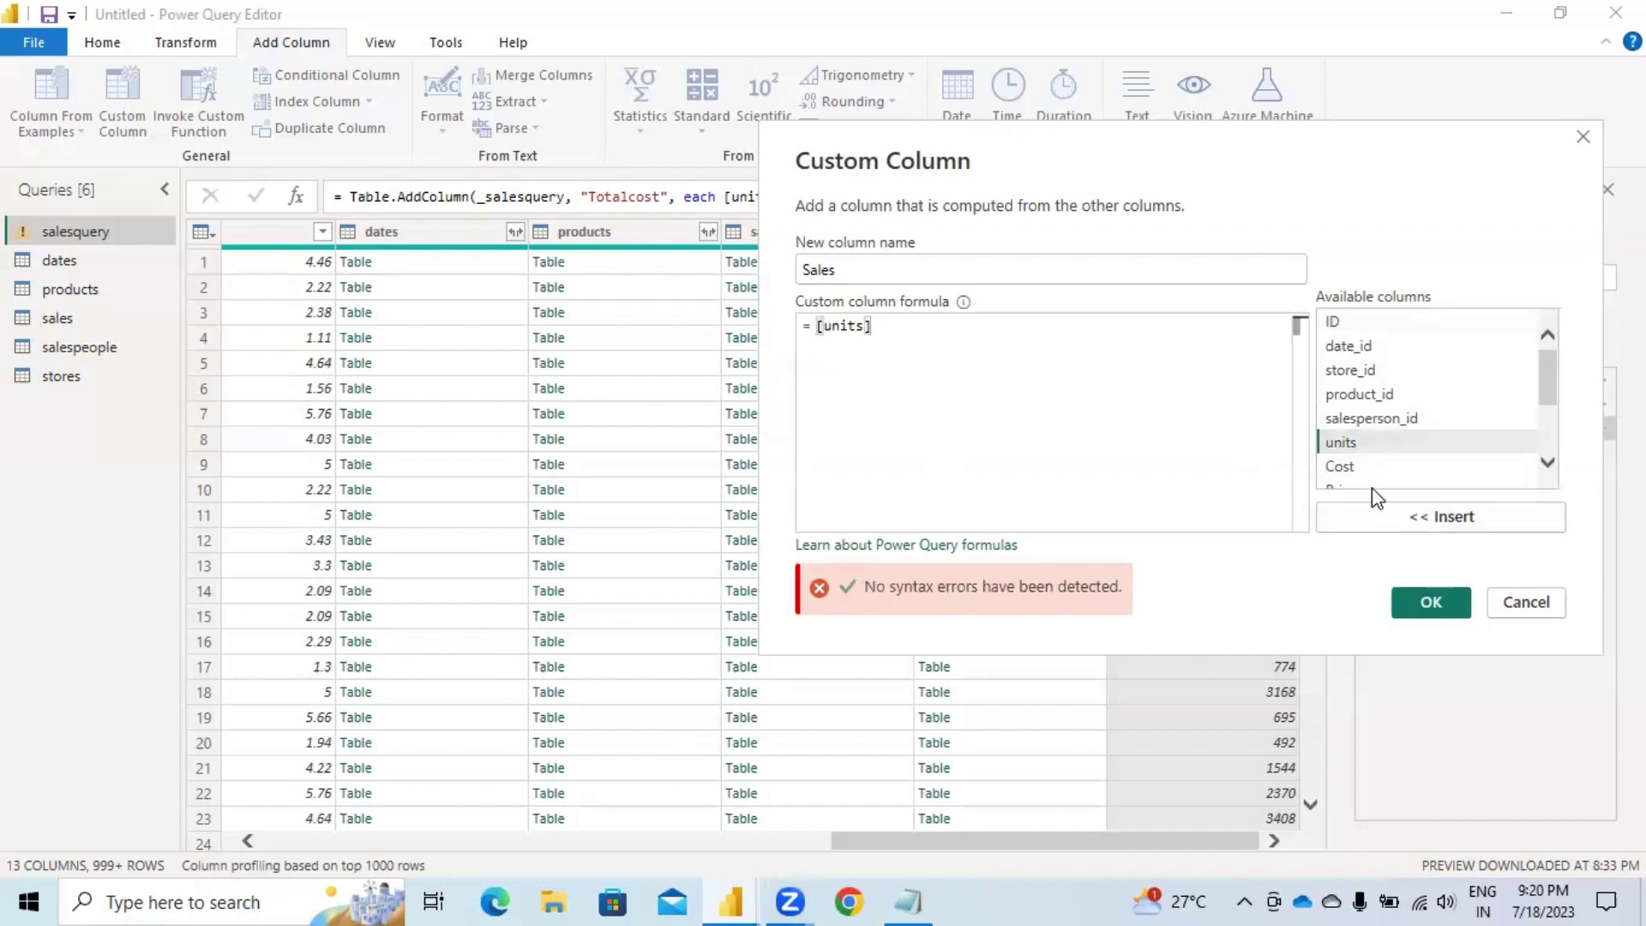
pyautogui.write('*')
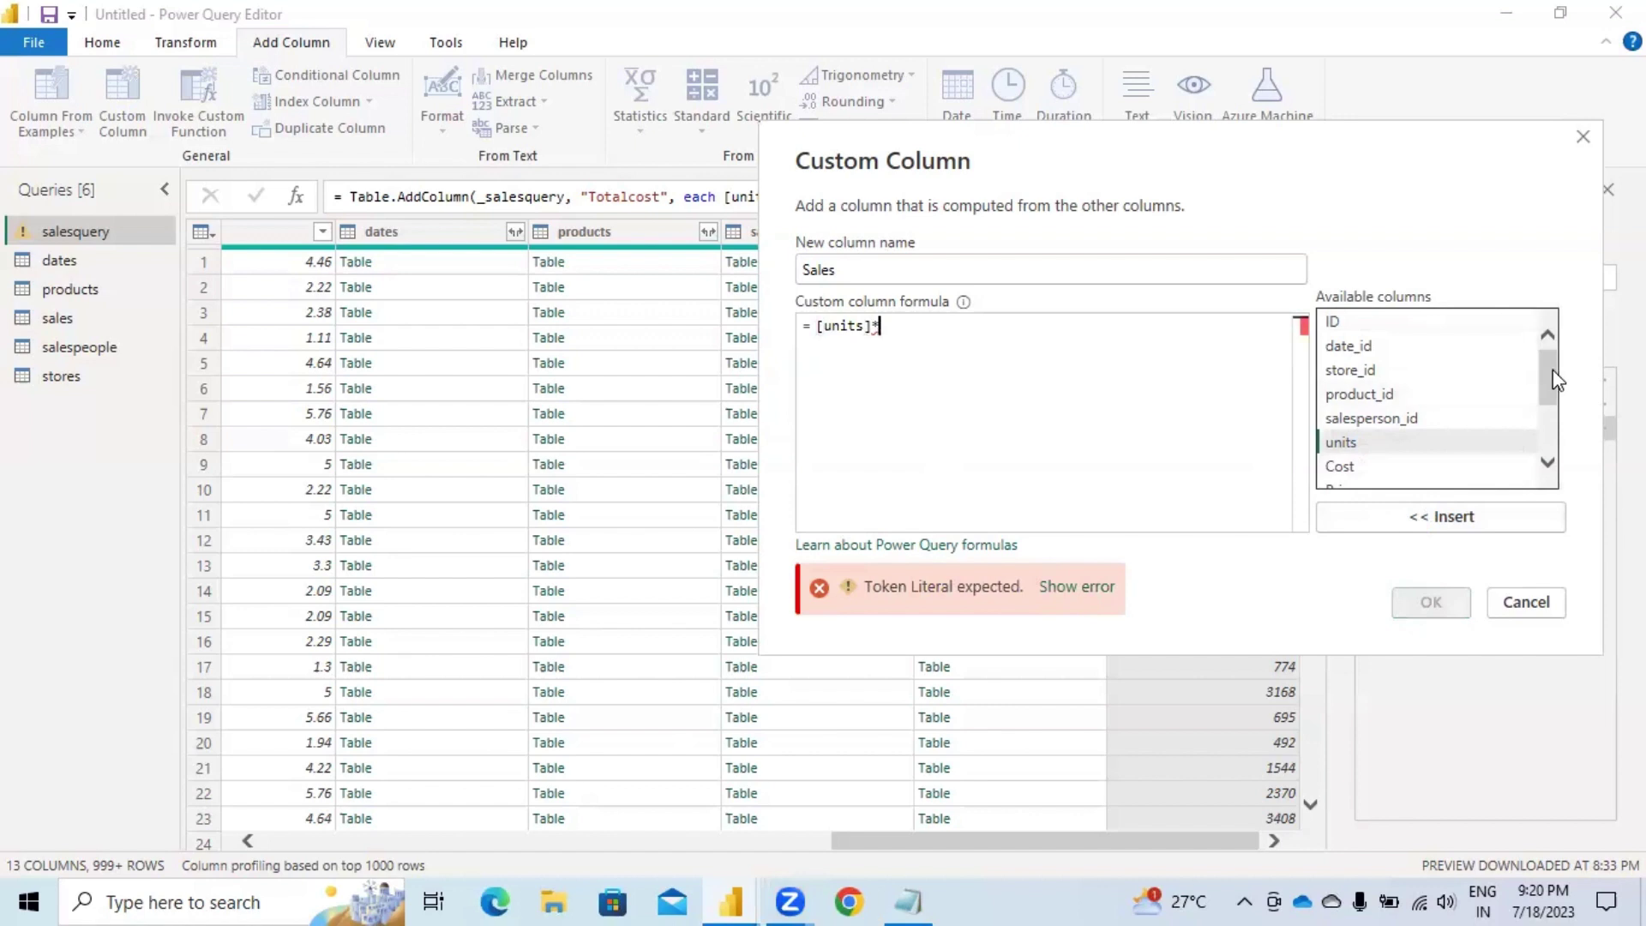
pyautogui.moveTo(1548, 378); pyautogui.dragTo(1548, 399)
pyautogui.click(1374, 435)
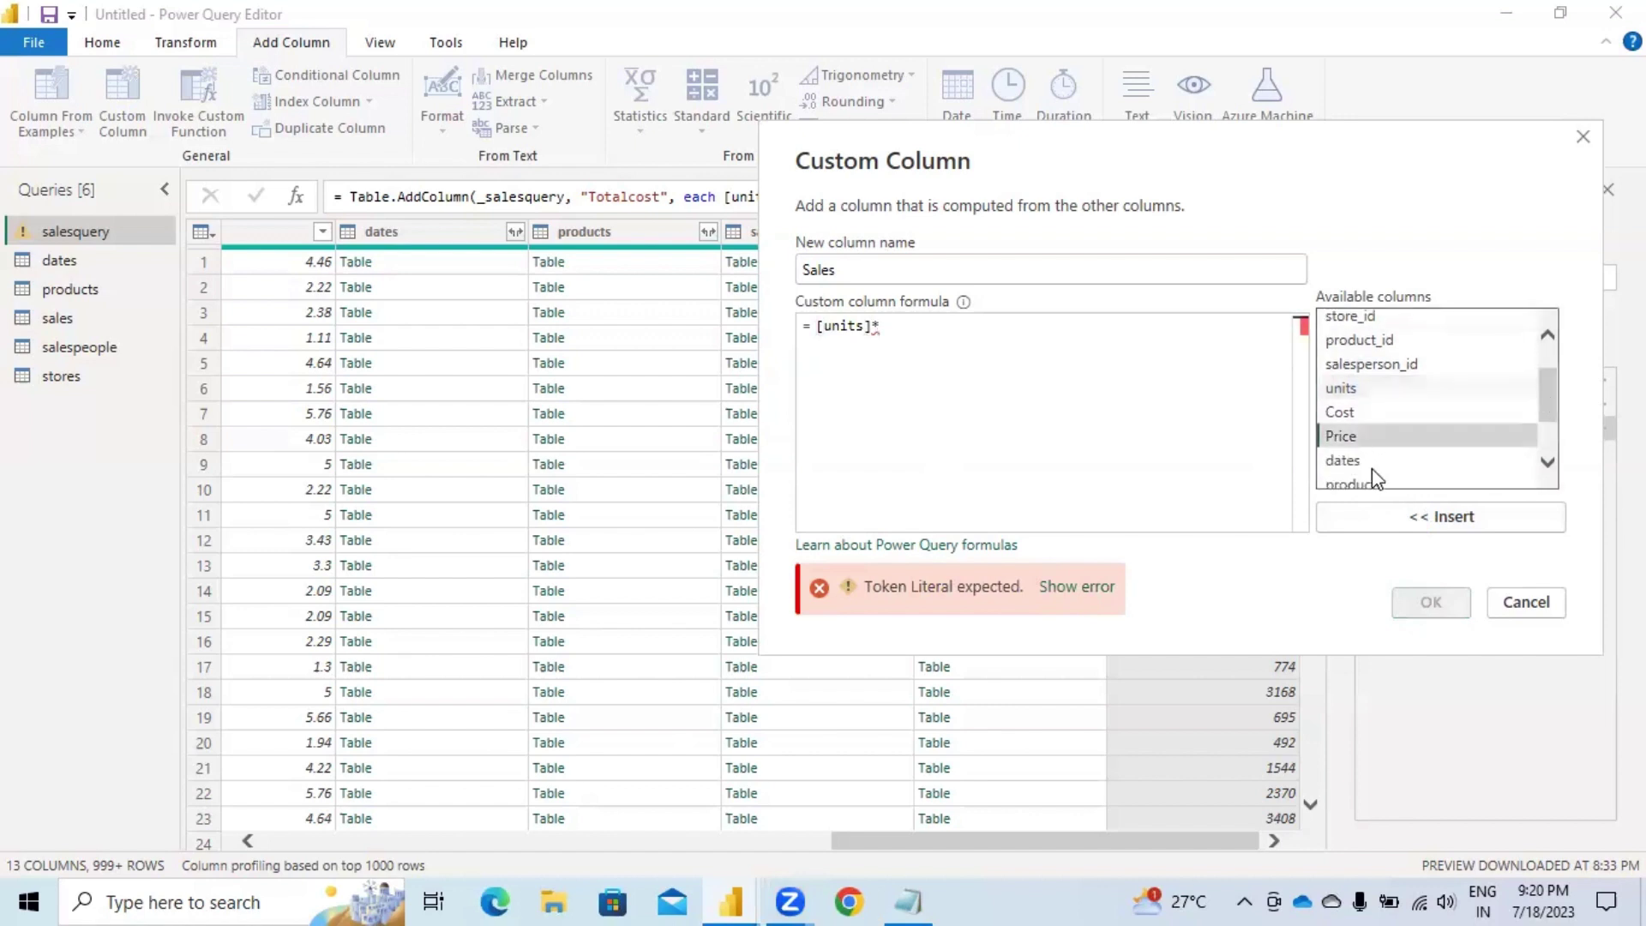
pyautogui.click(1437, 517)
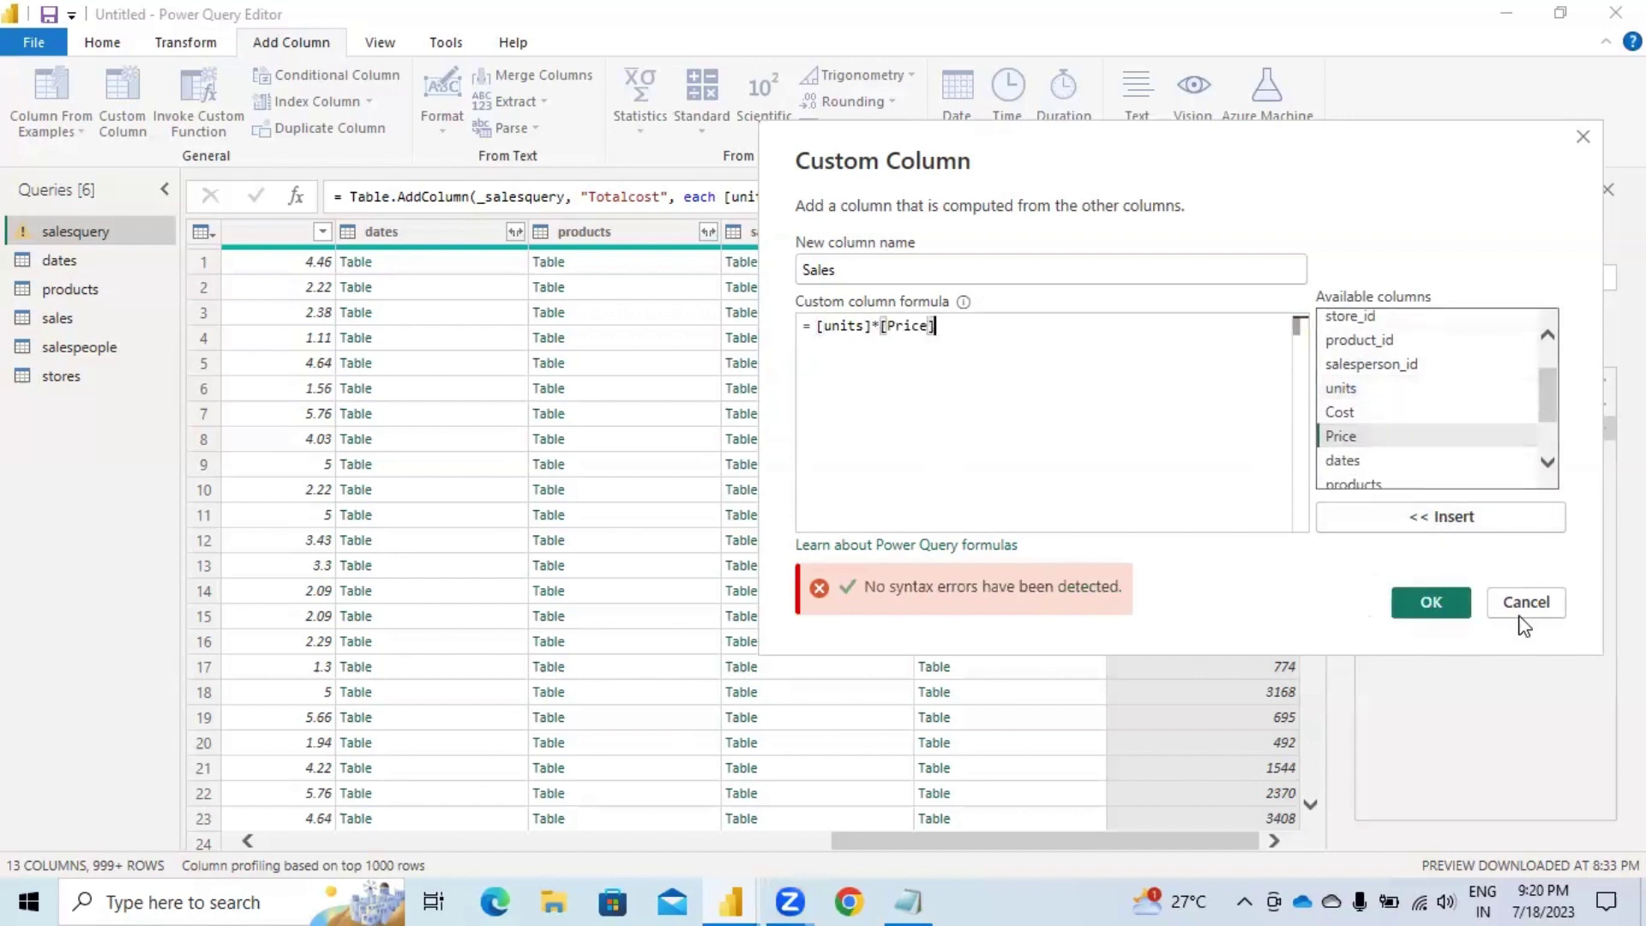
pyautogui.click(1431, 603)
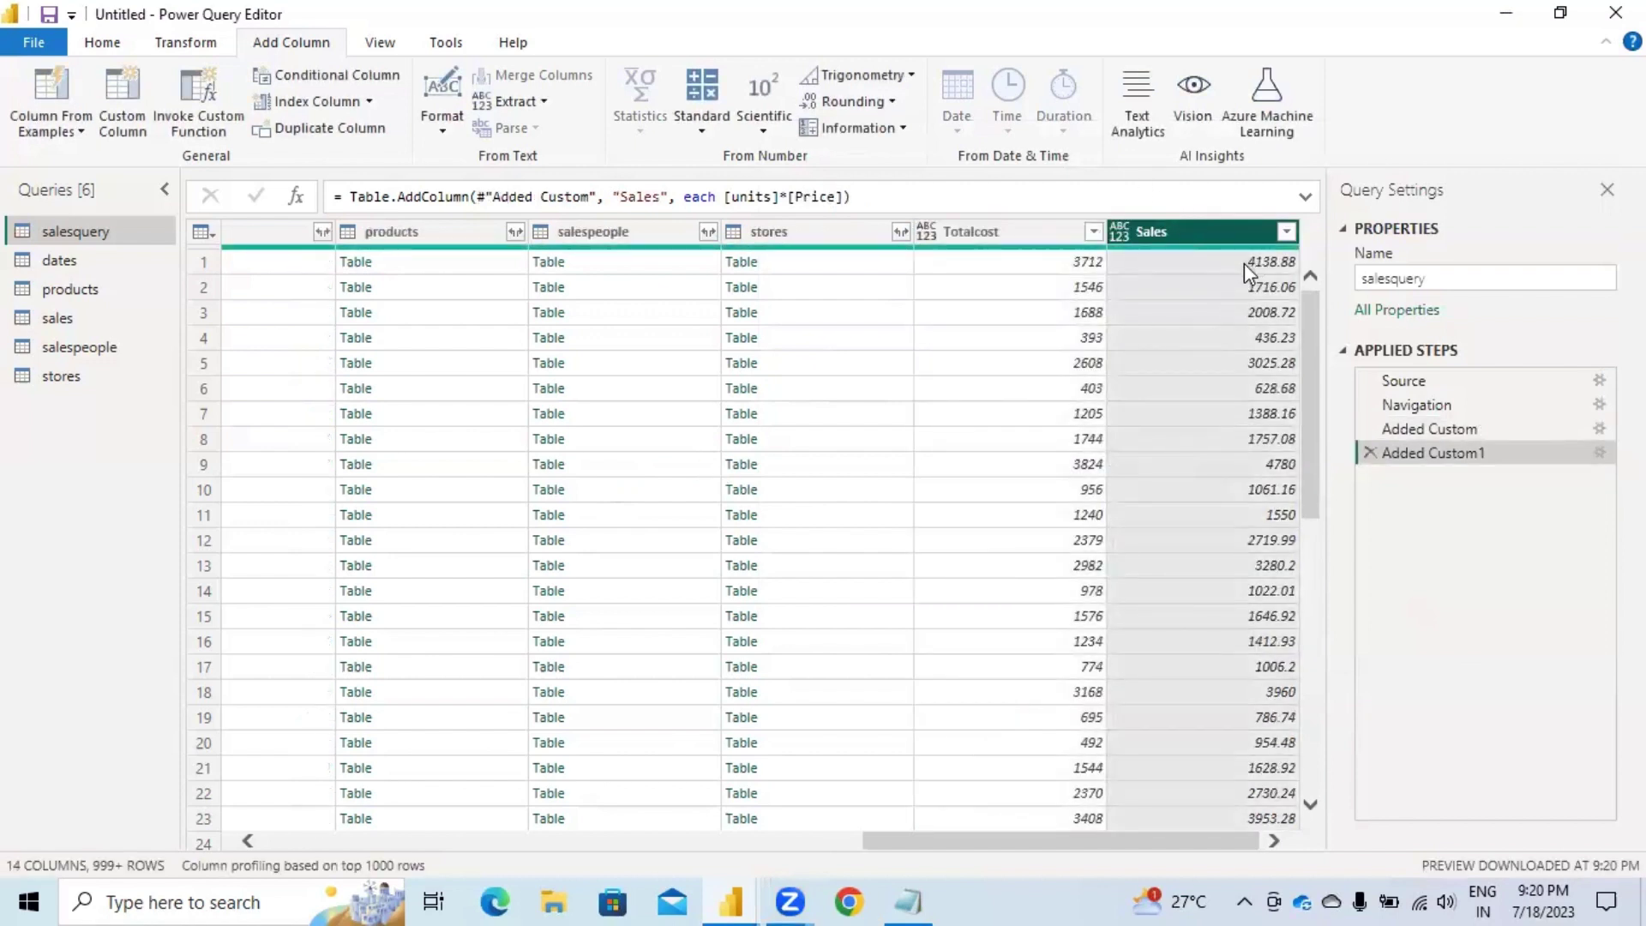
# Start a third custom column in salesquery named Profit.
pyautogui.click(120, 105)
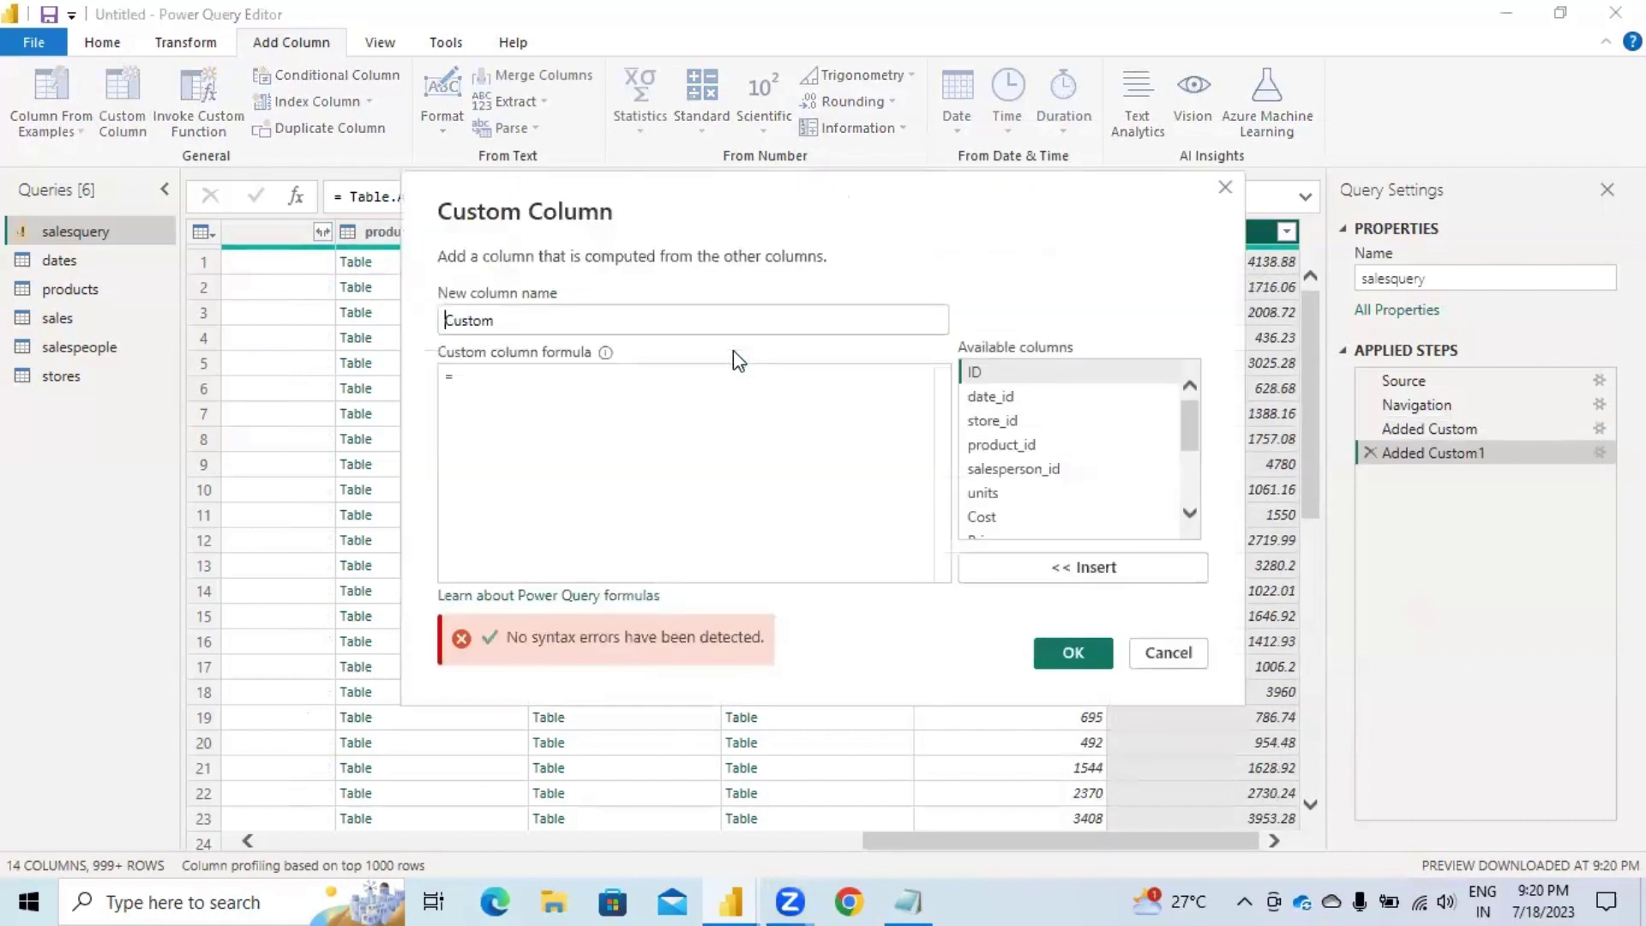
pyautogui.doubleClick(514, 319)
pyautogui.write('Profit')
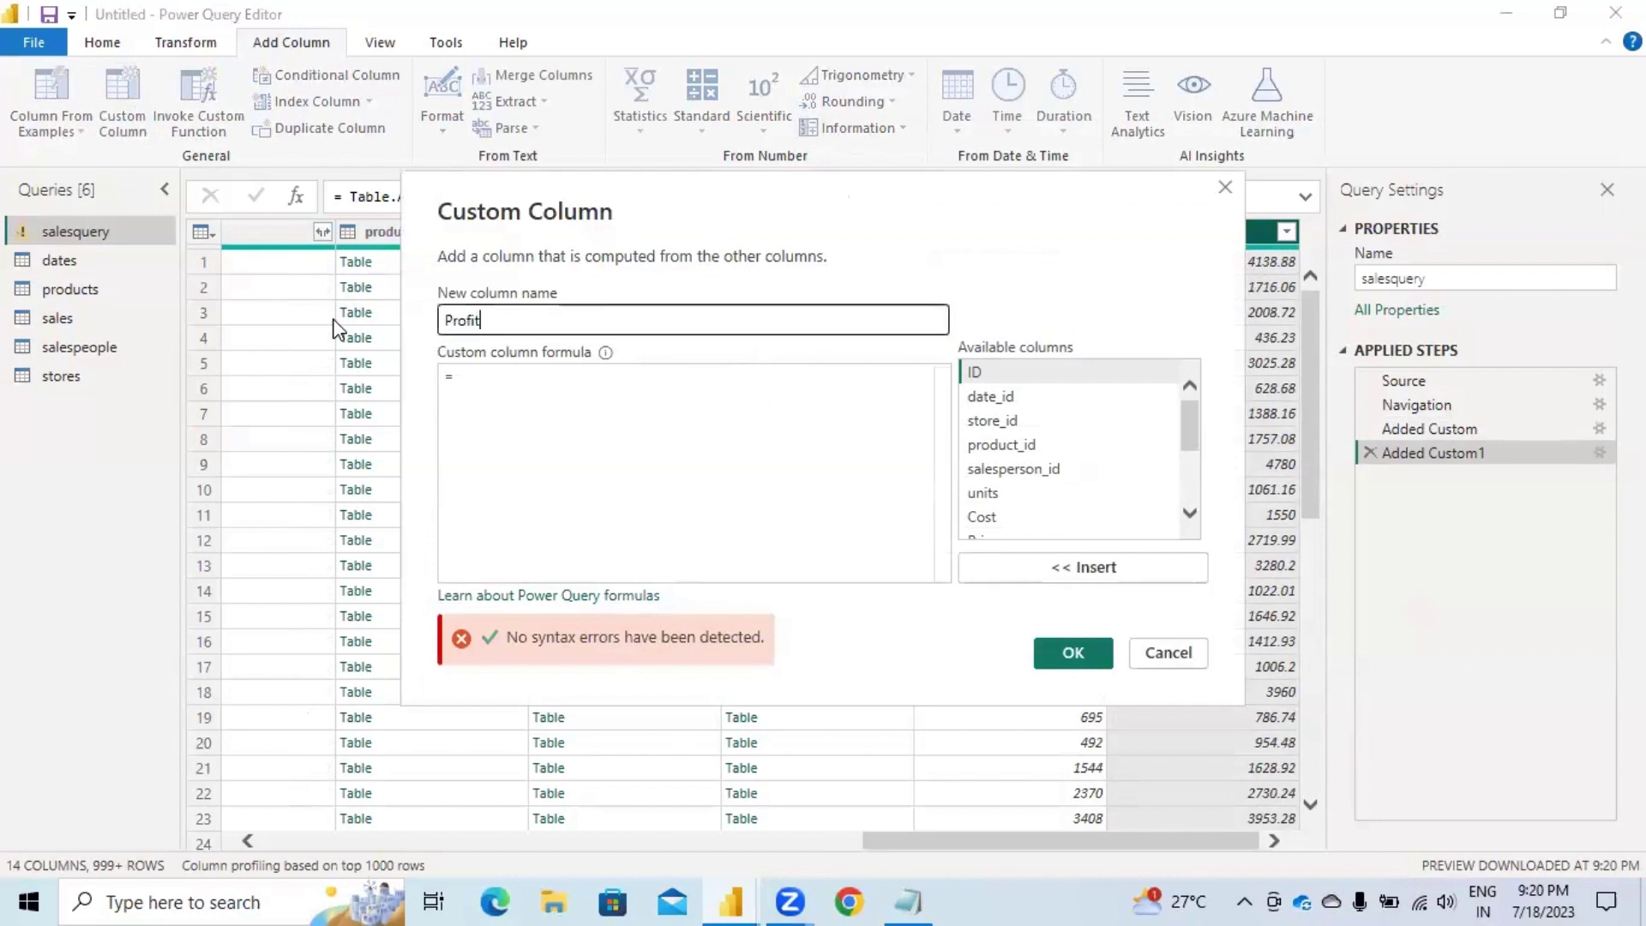
pyautogui.click(504, 379)
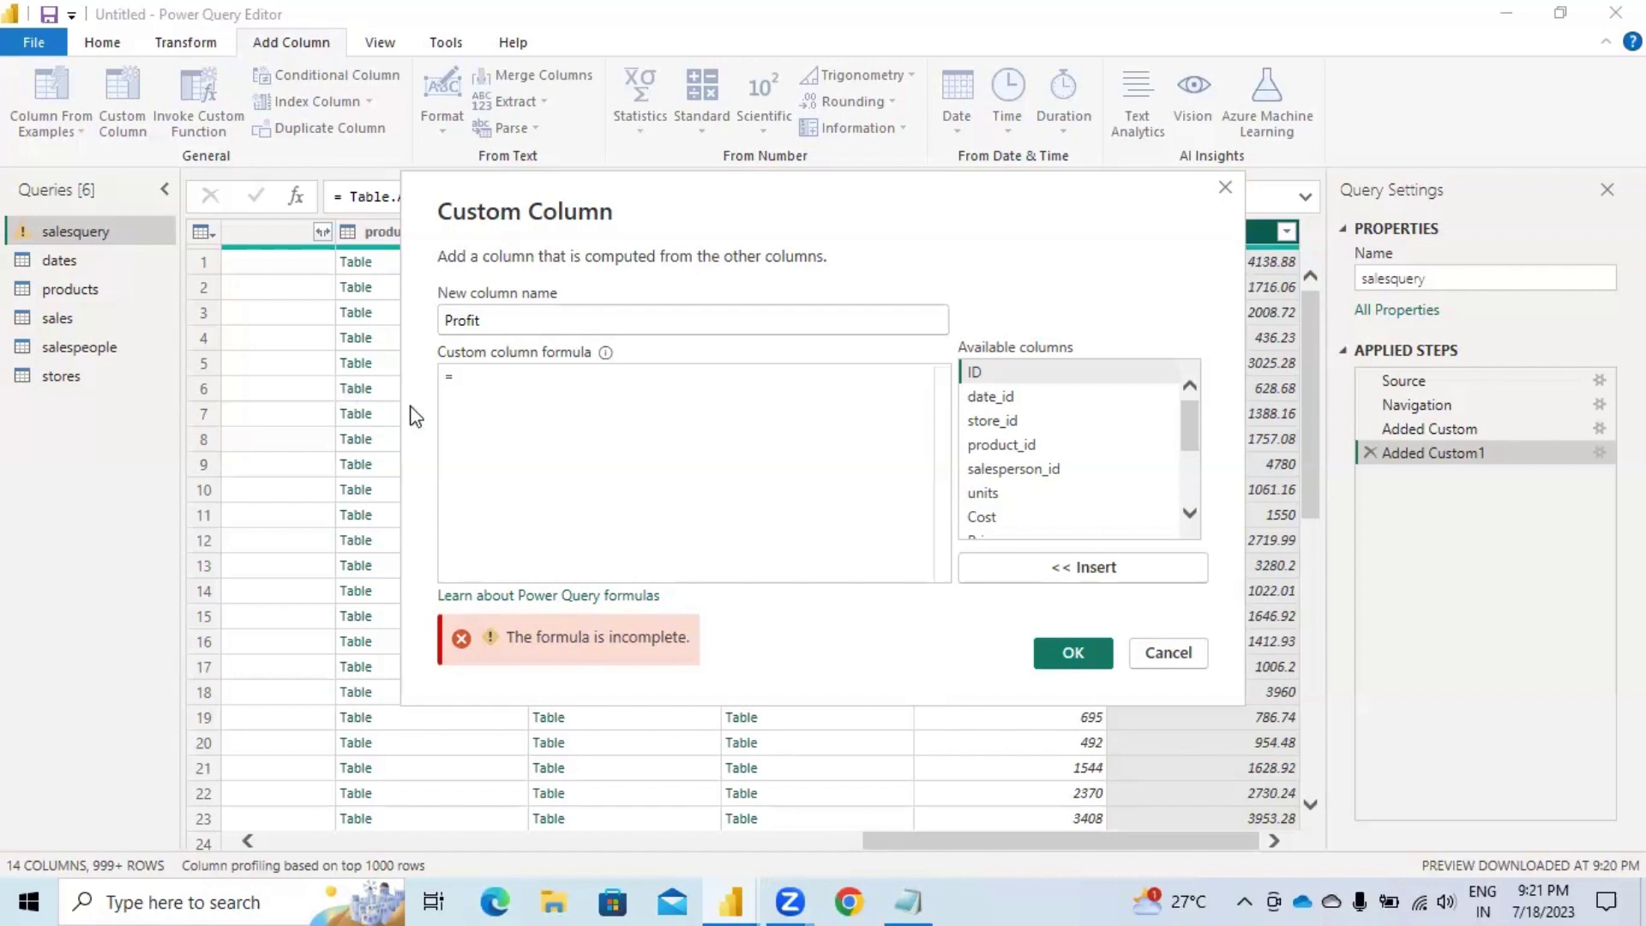
pyautogui.click(506, 380)
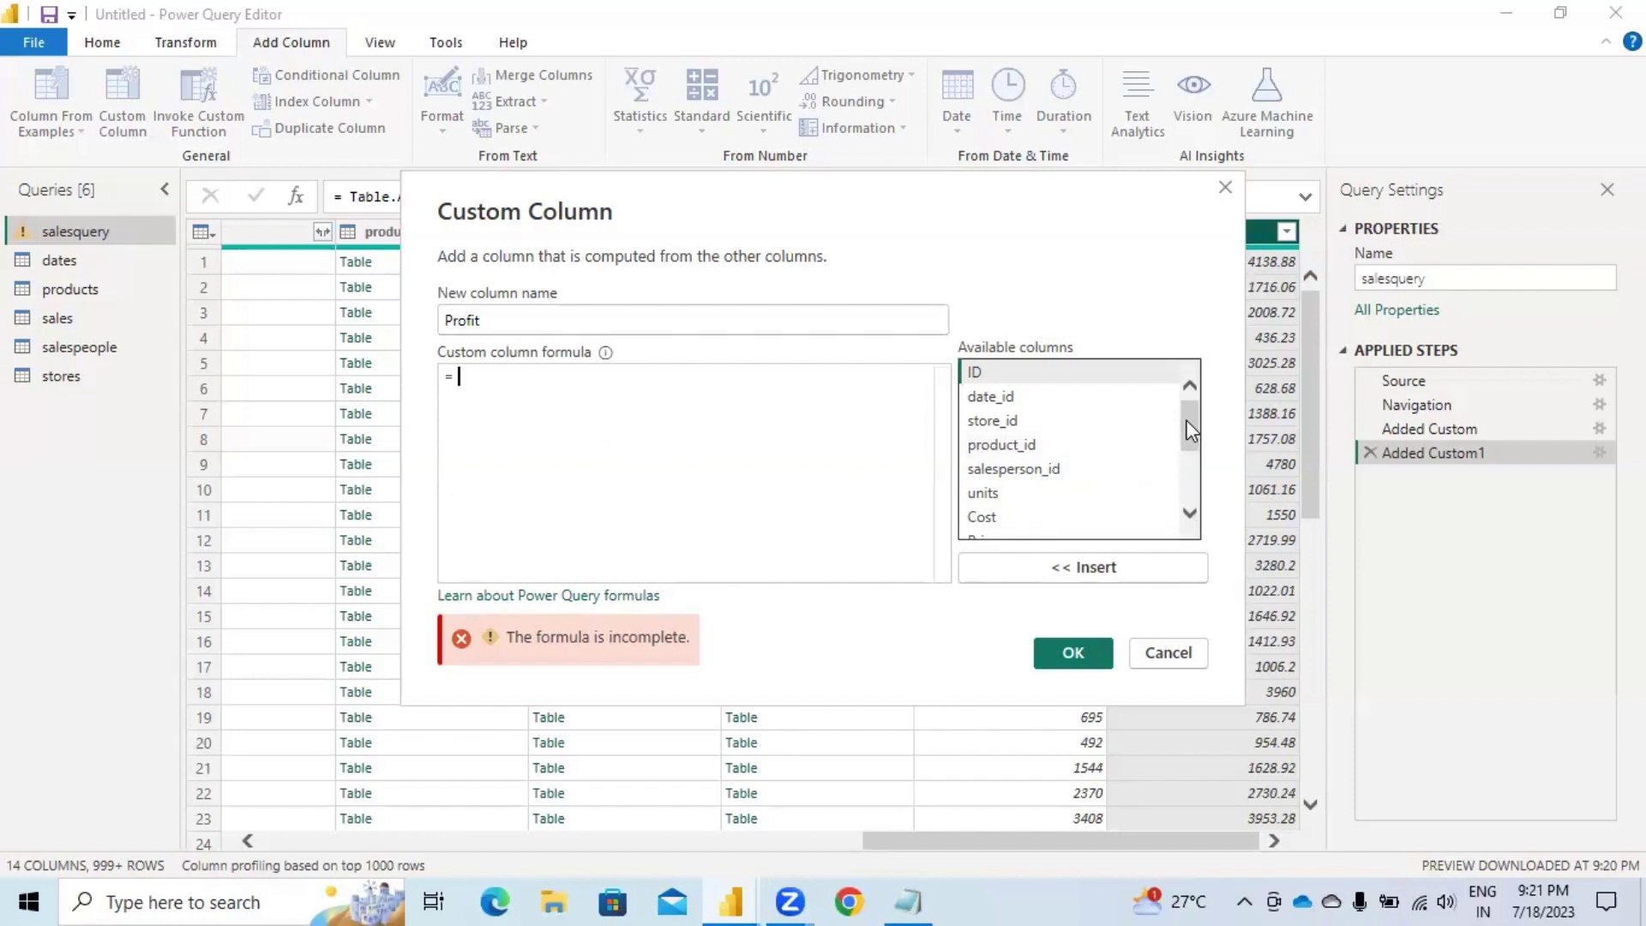
# Build the Profit column formula as [Sales]-[Totalcost] from the available columns.
pyautogui.moveTo(1188, 420); pyautogui.dragTo(1194, 507)
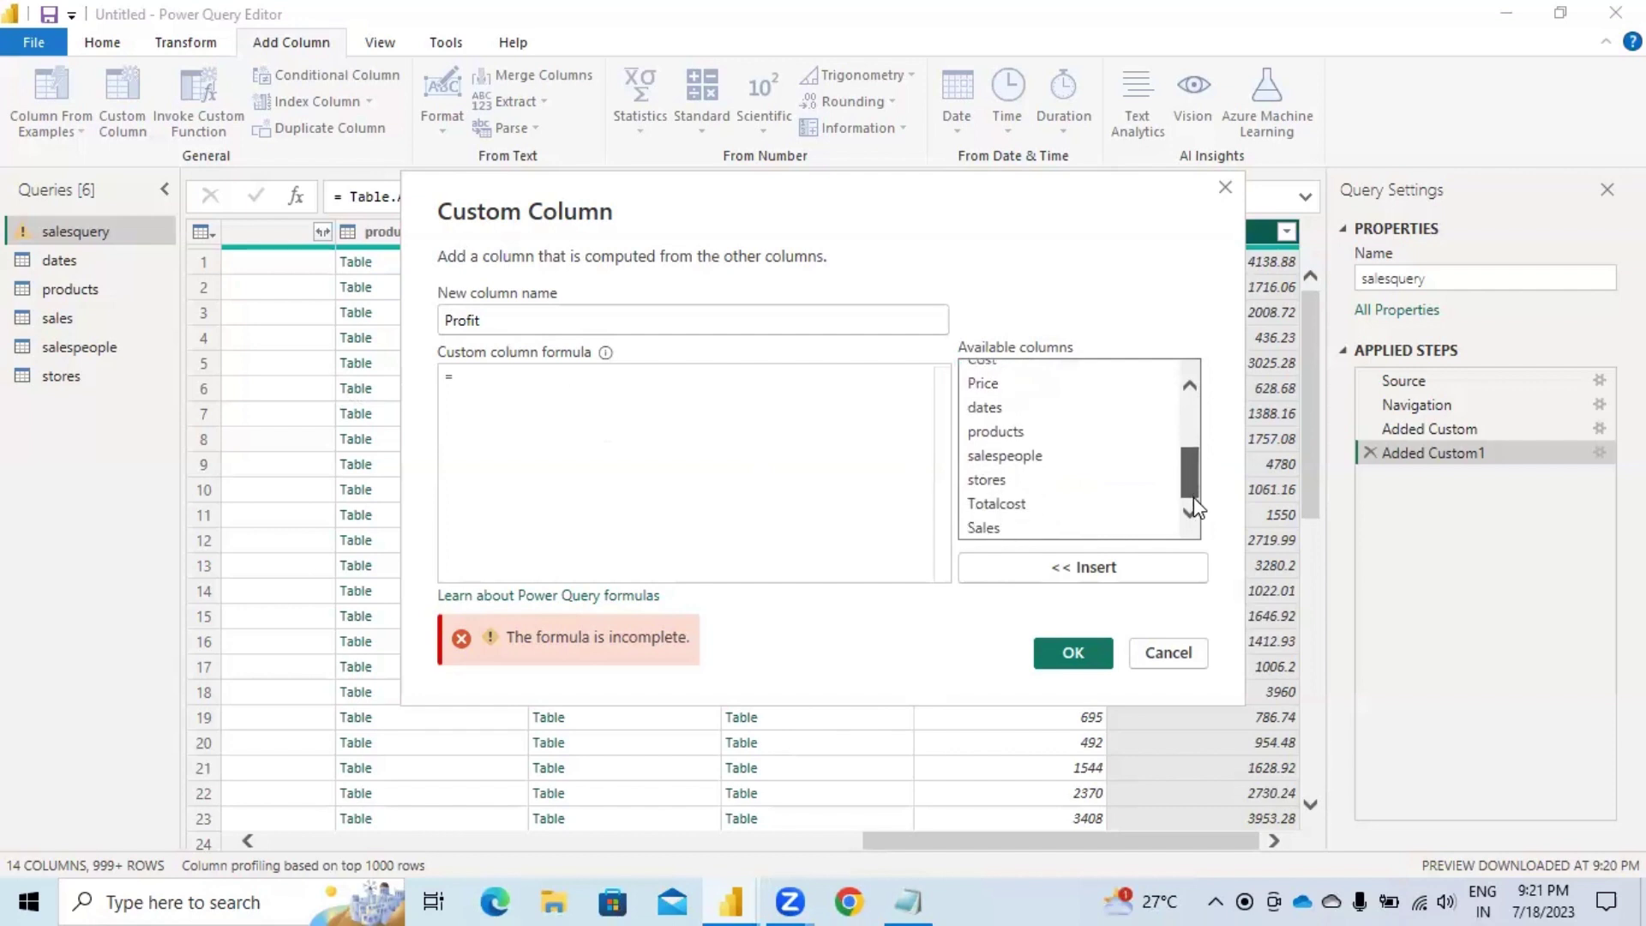
pyautogui.click(985, 531)
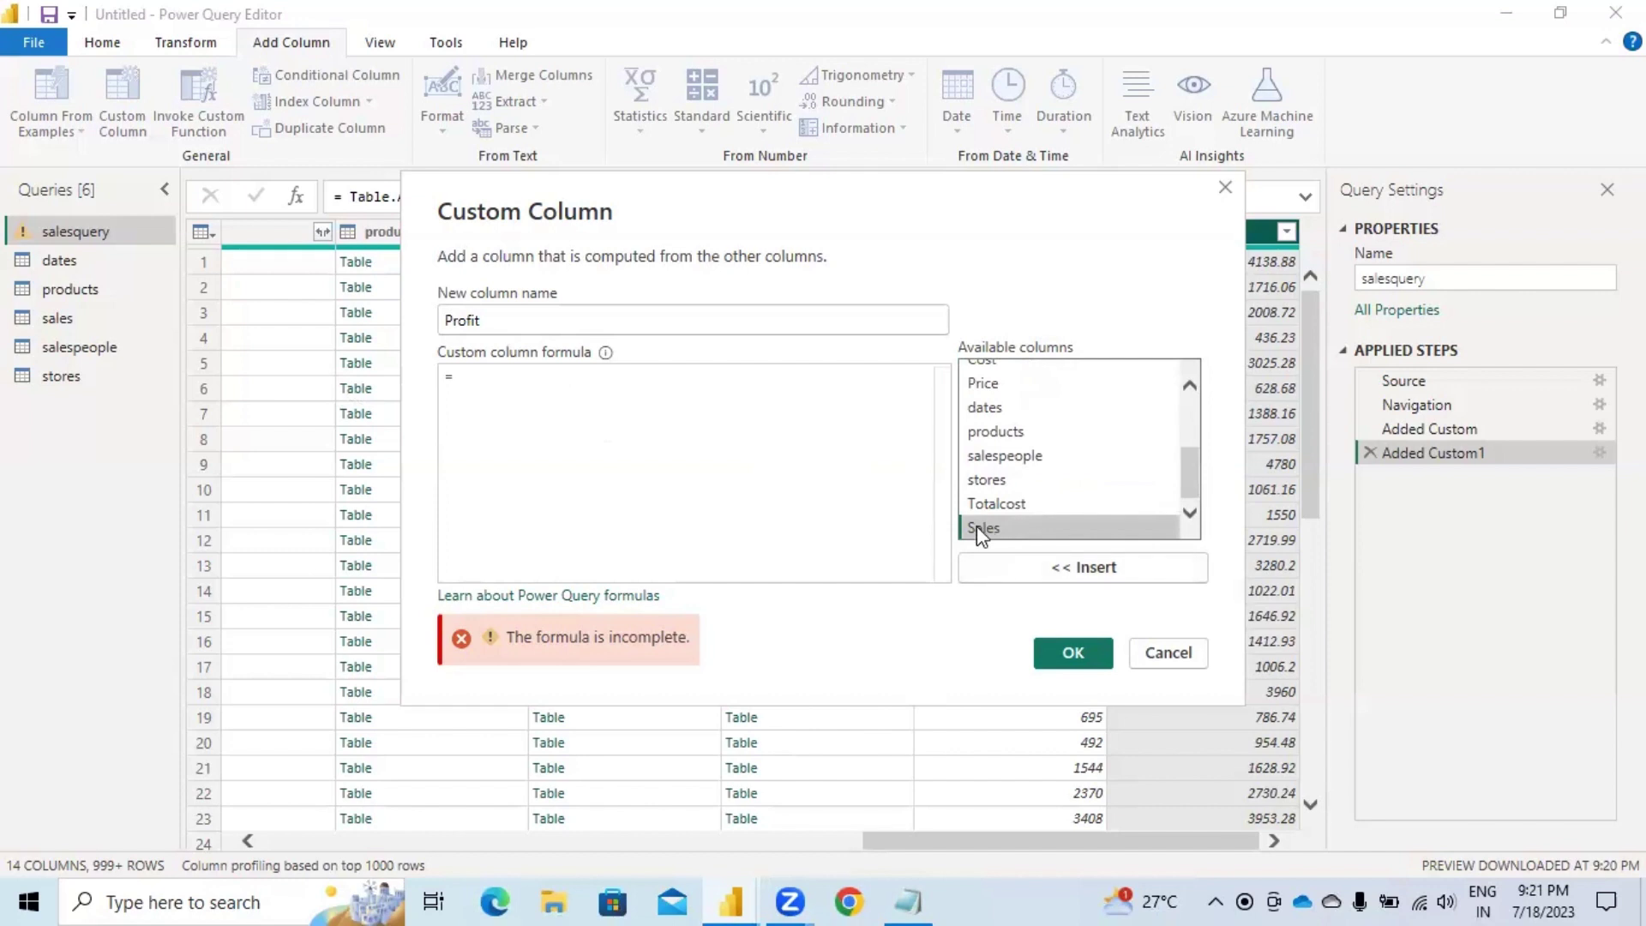
pyautogui.click(1074, 568)
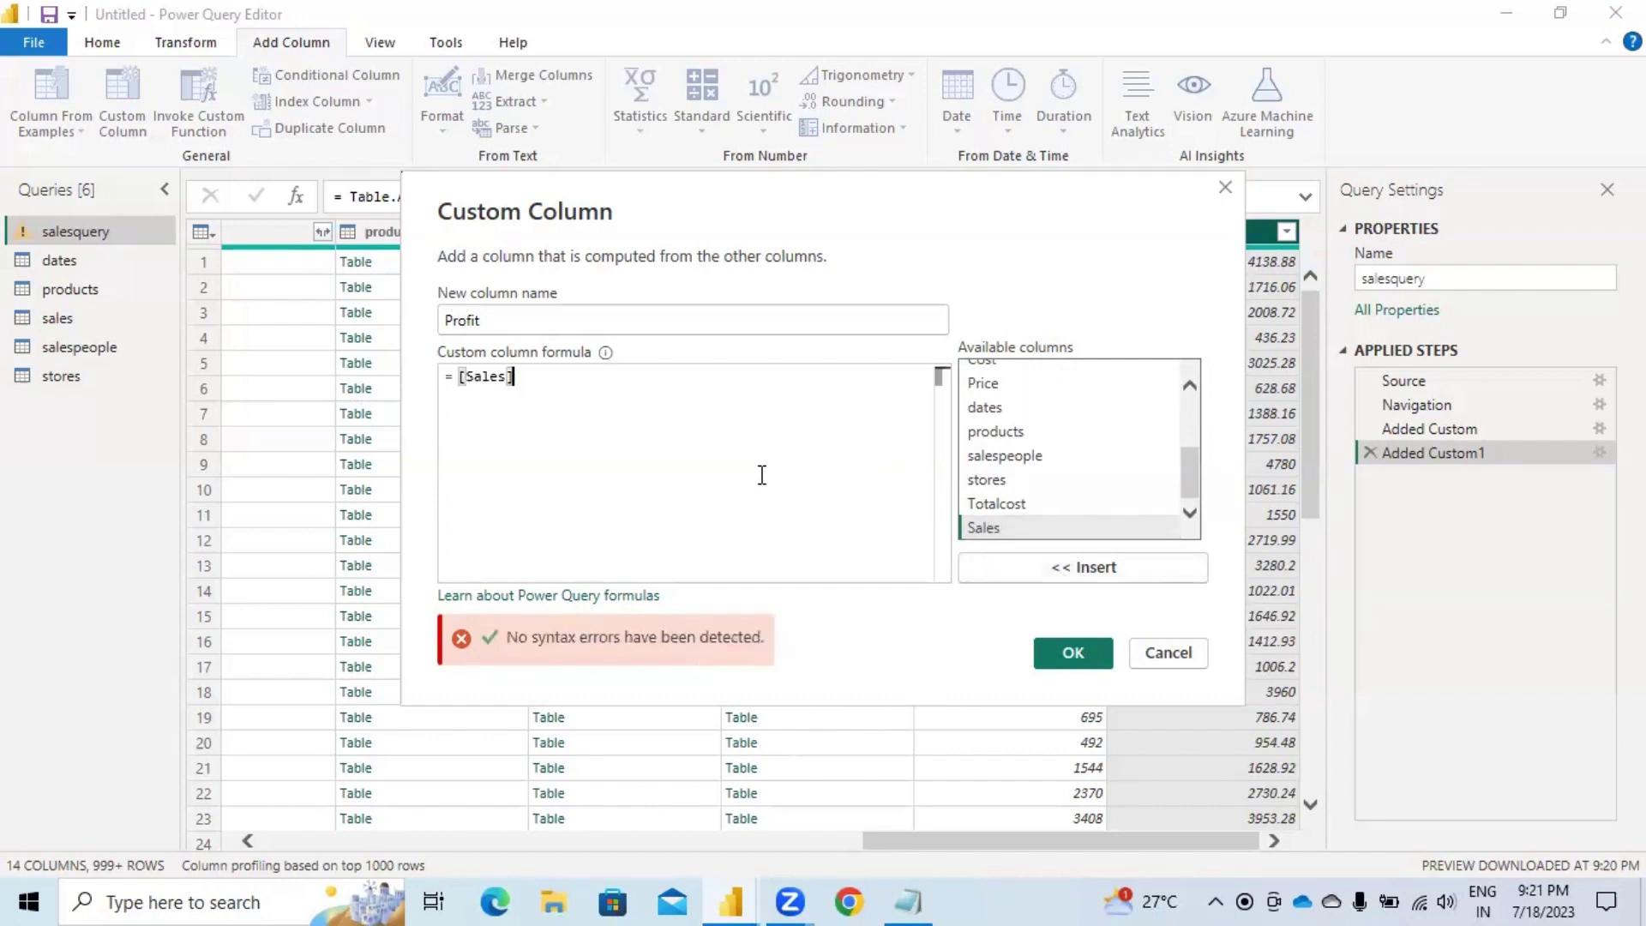
pyautogui.write('-')
pyautogui.doubleClick(994, 504)
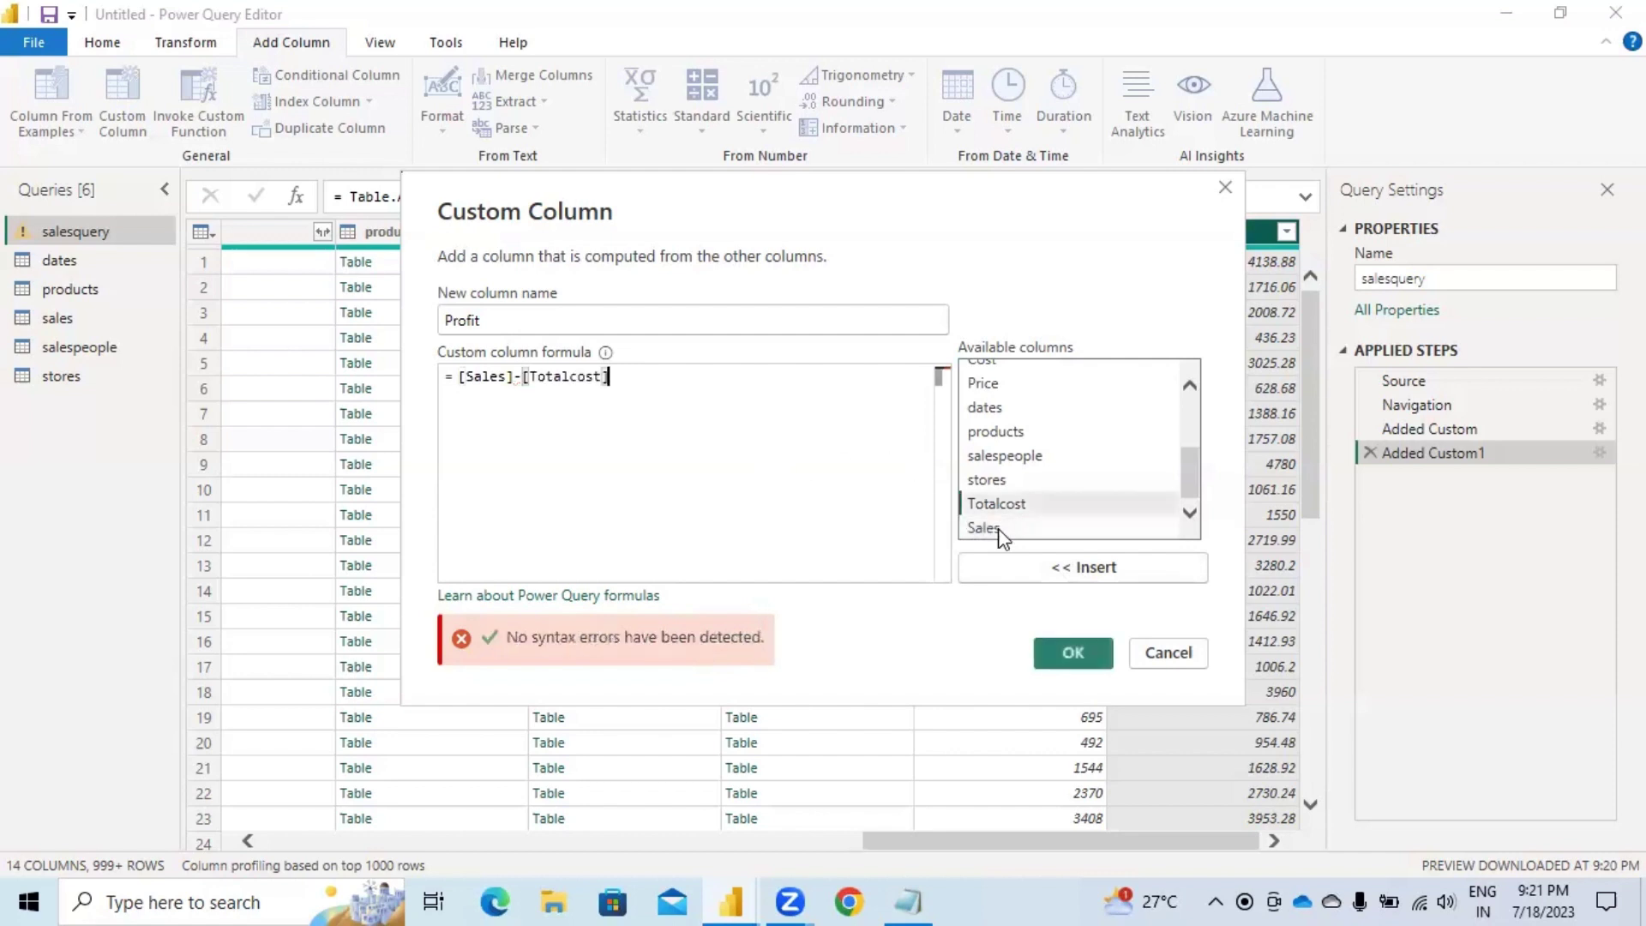
pyautogui.click(1062, 569)
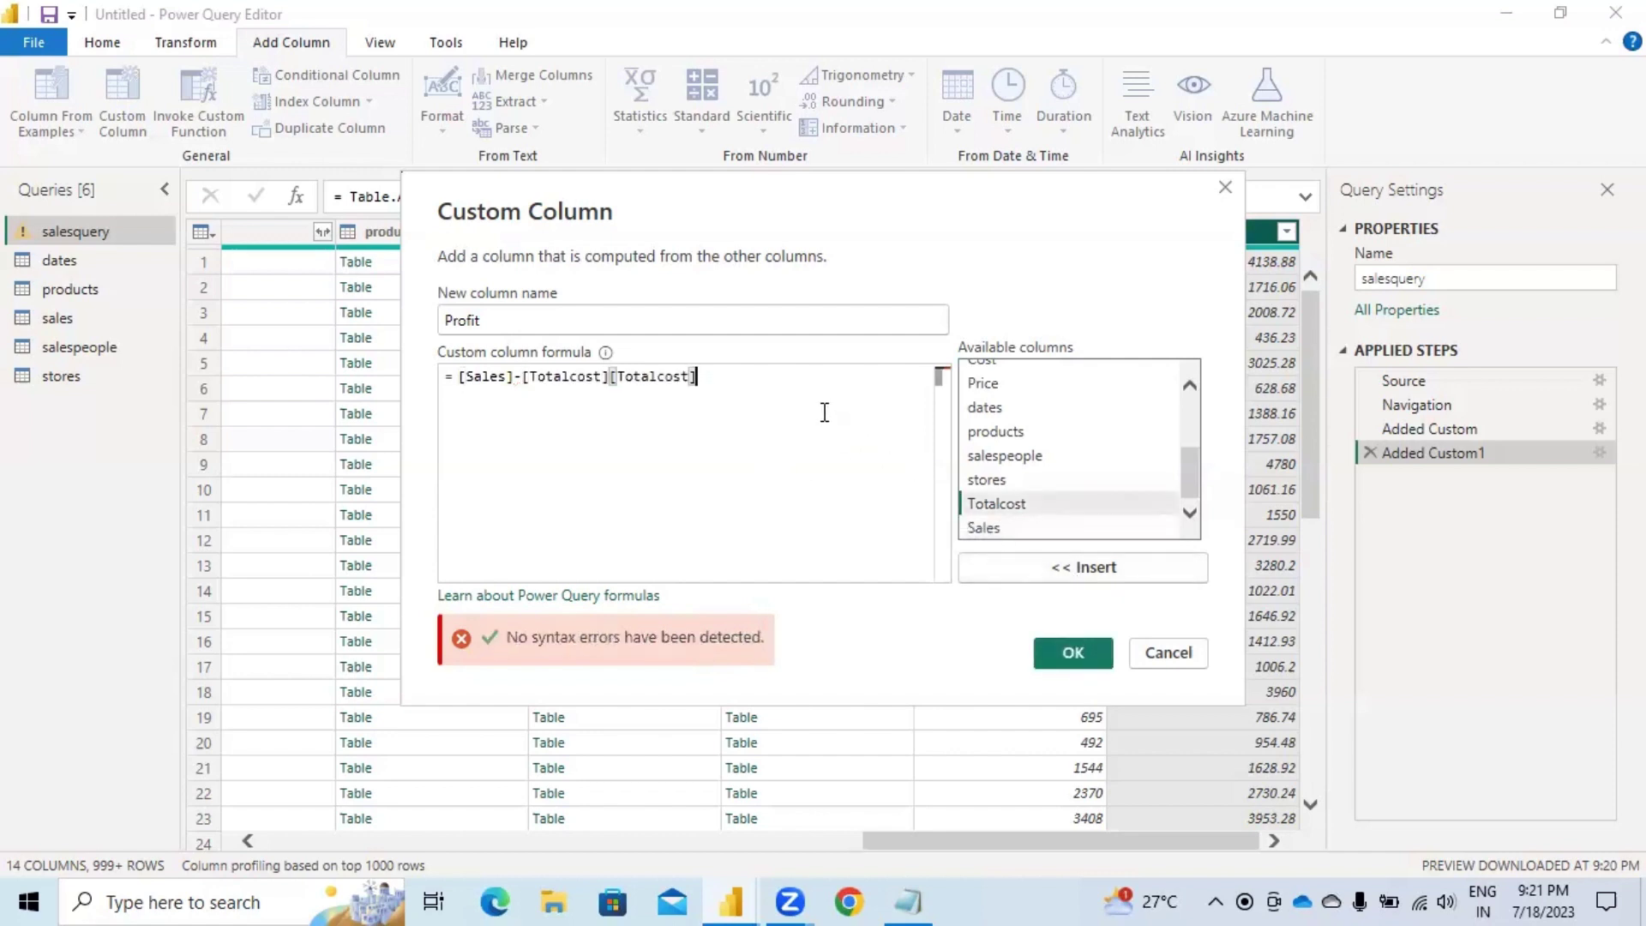
pyautogui.press('BackSpace')
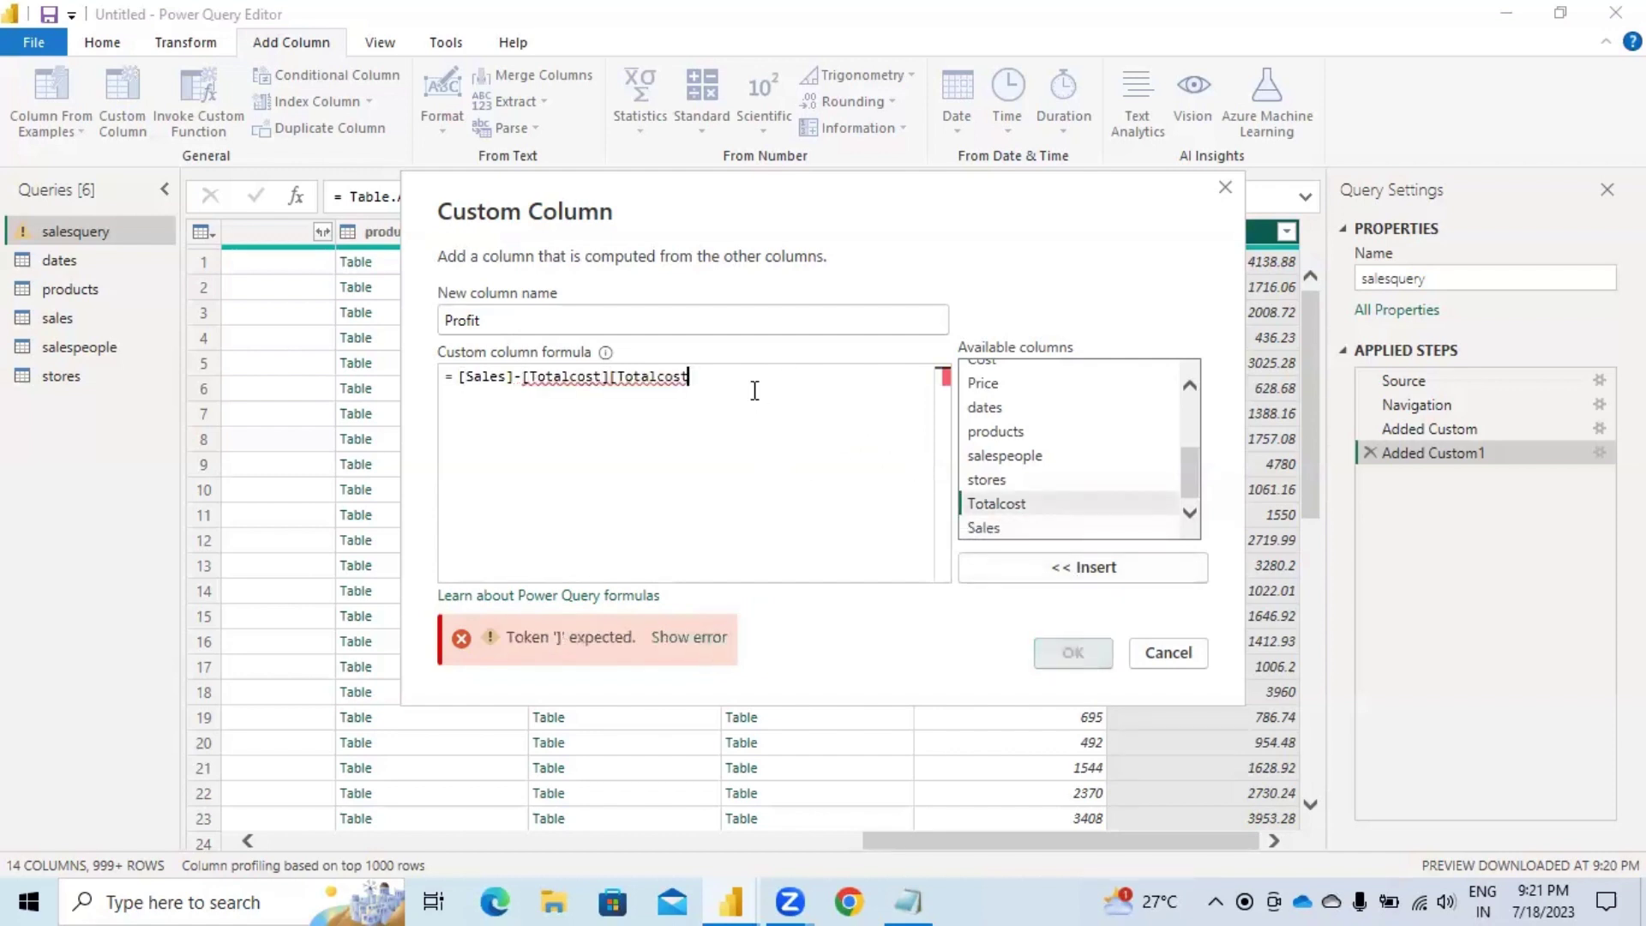
pyautogui.press('BackSpace')
pyautogui.press('BackSpace')
pyautogui.press('BackSpace')
pyautogui.press('BackSpace')
pyautogui.press('BackSpace')
pyautogui.press('BackSpace')
pyautogui.press('BackSpace')
pyautogui.press('BackSpace')
pyautogui.press('BackSpace')
pyautogui.press('BackSpace')
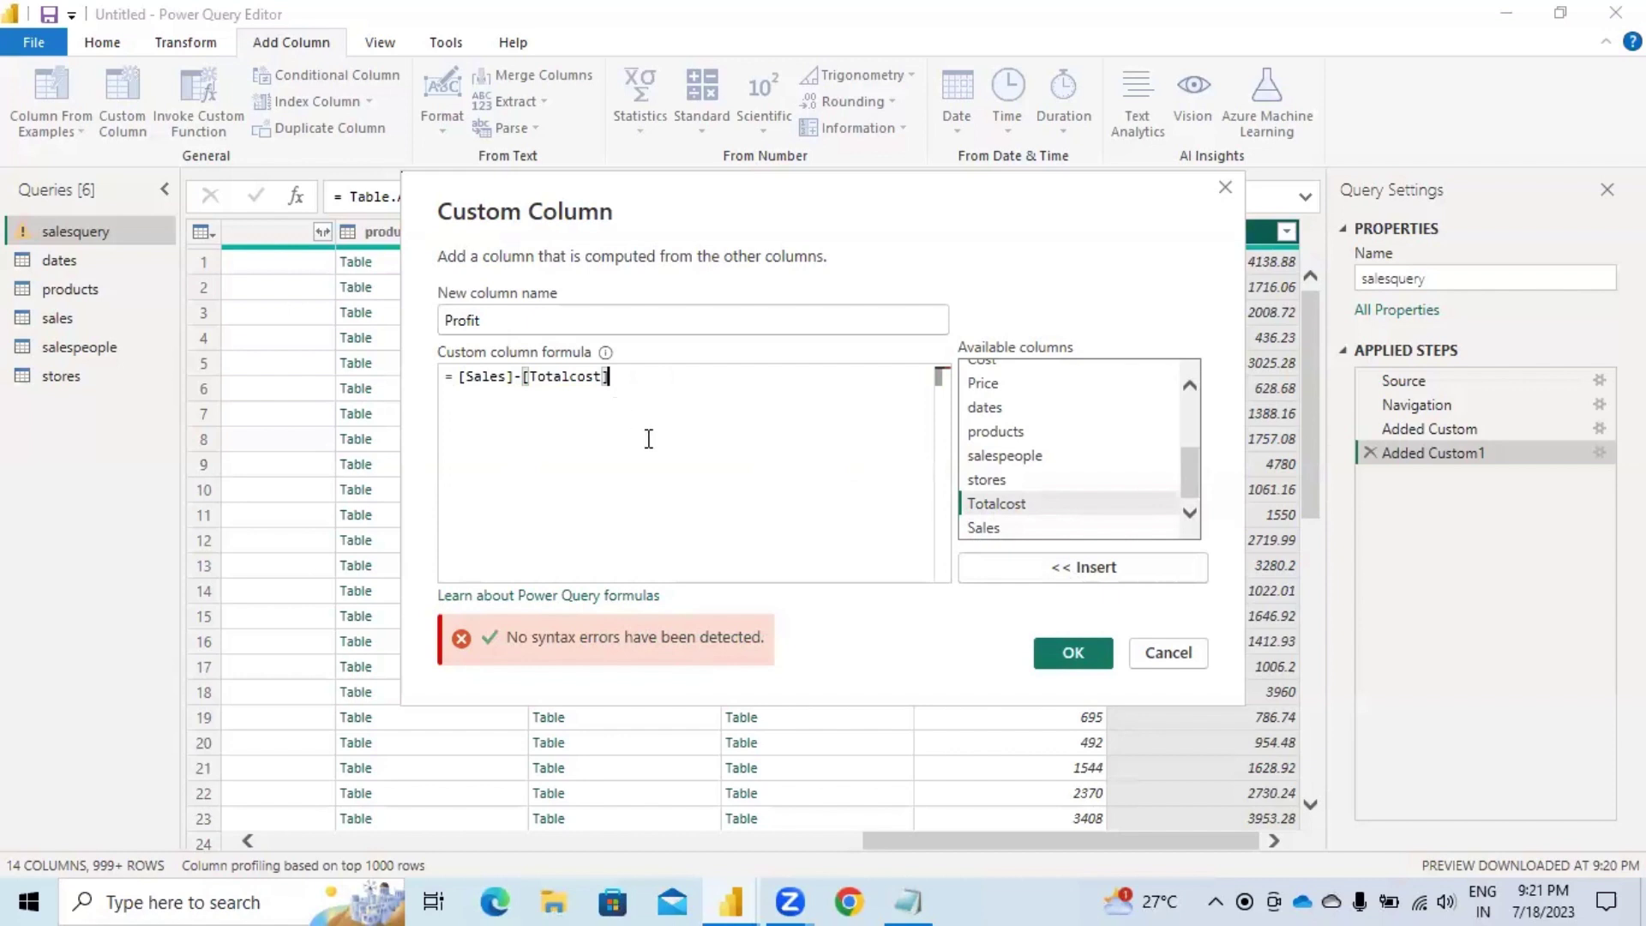
# Add the Profit column, then close the Power Query Editor applying all changes and return to the Power BI Desktop report.
pyautogui.click(1044, 658)
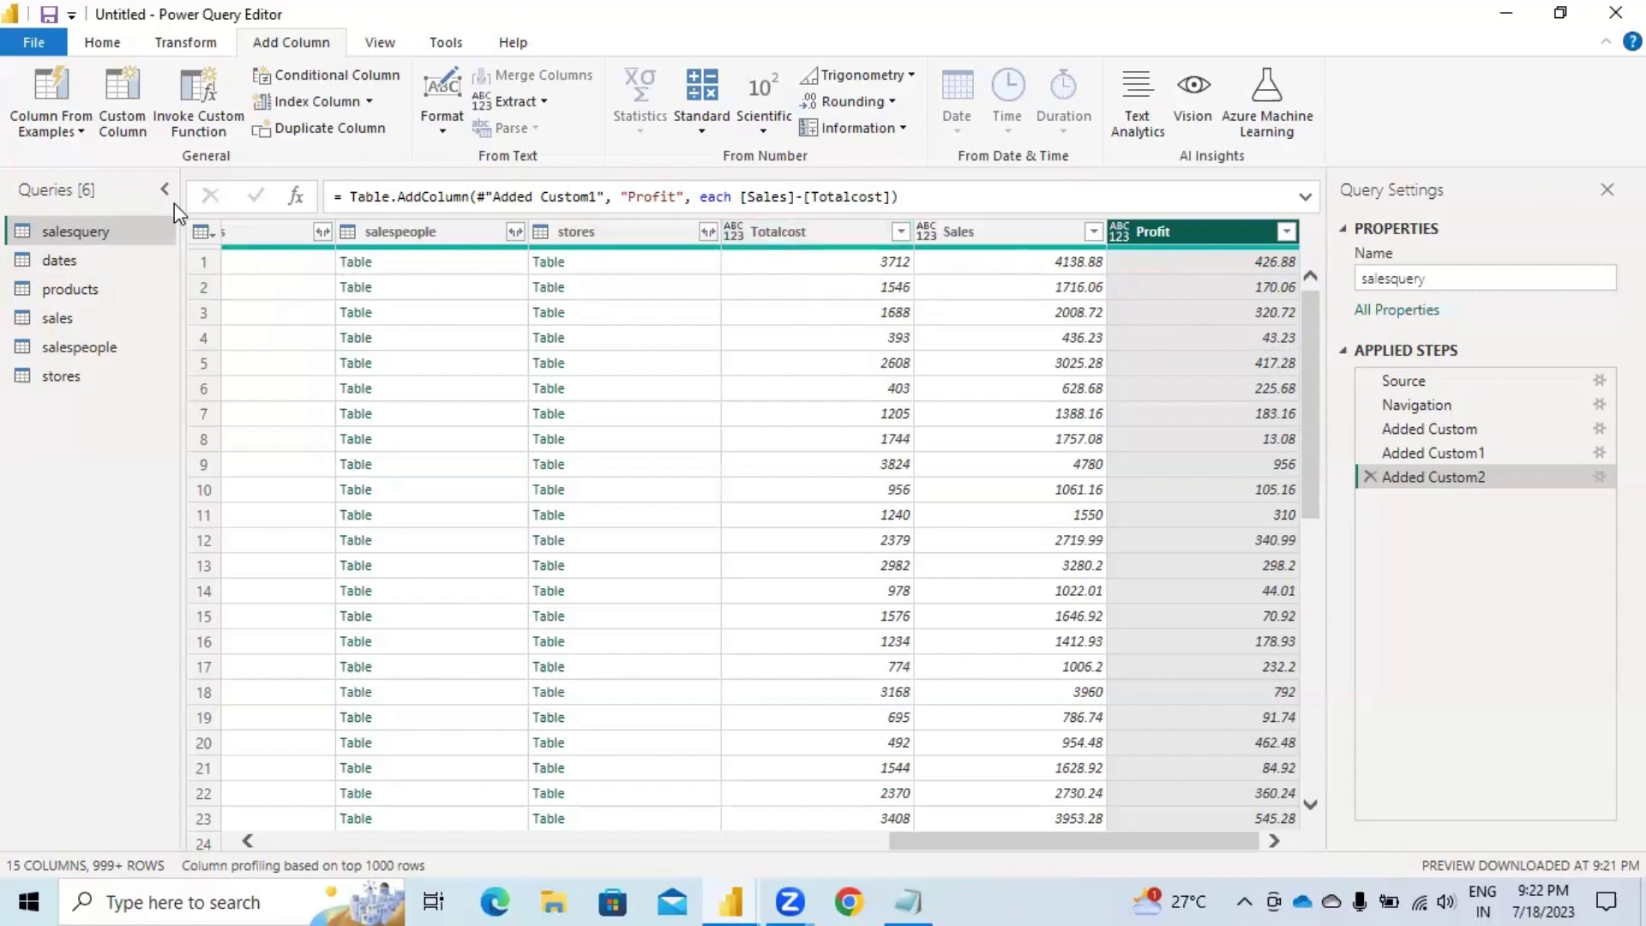
pyautogui.click(111, 46)
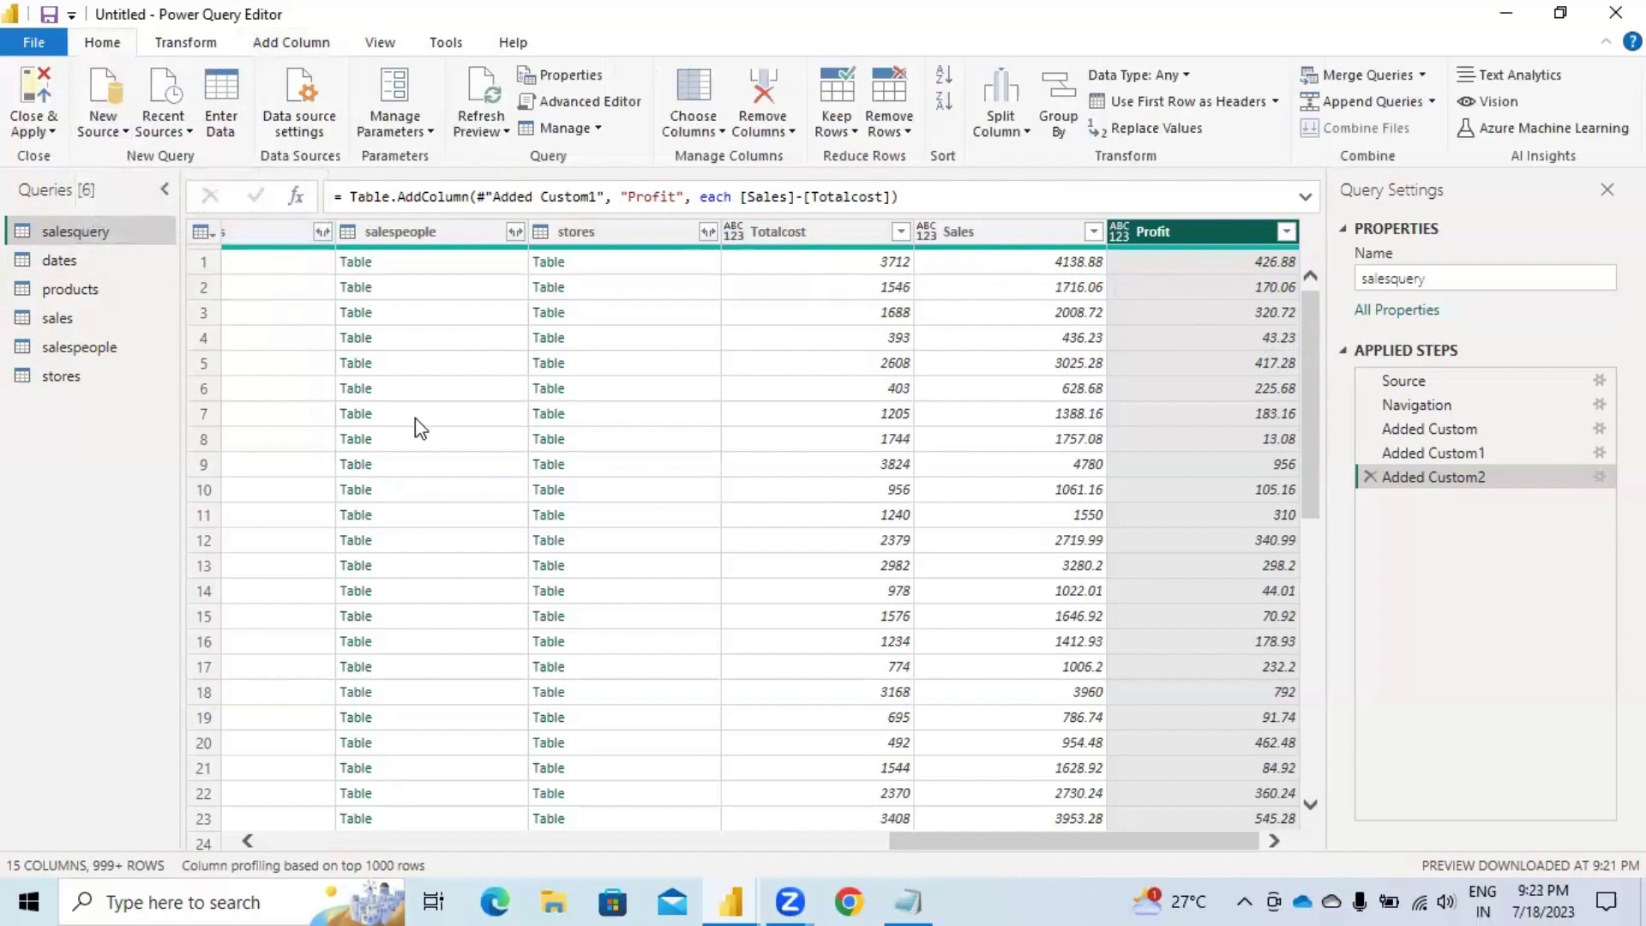
pyautogui.click(38, 88)
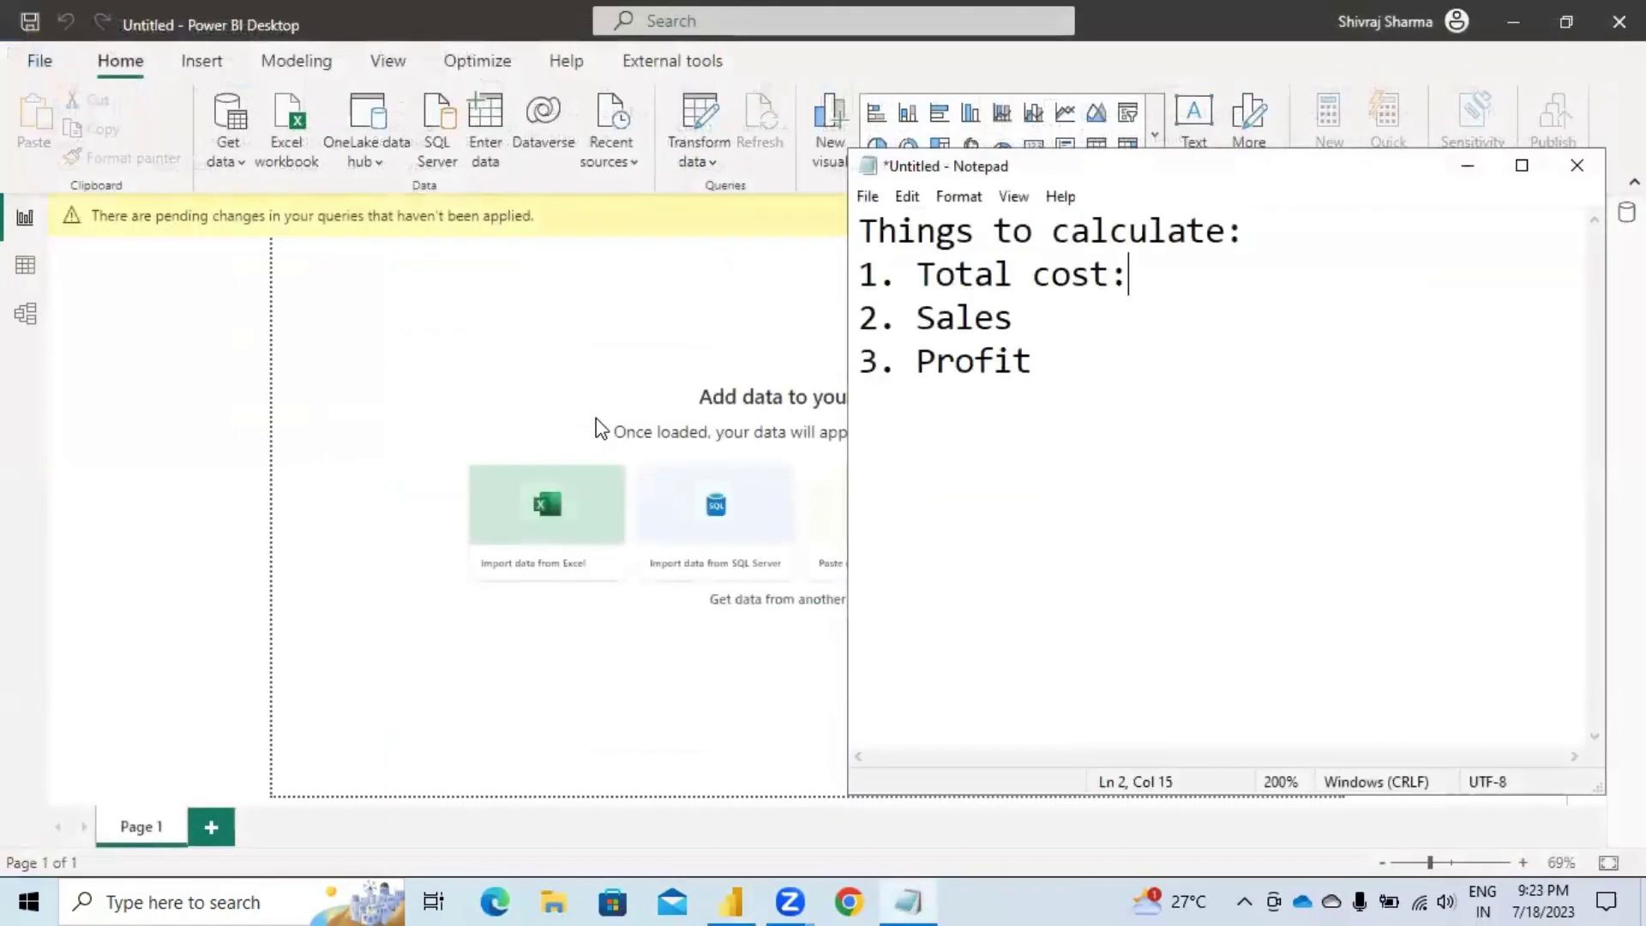
pyautogui.click(721, 451)
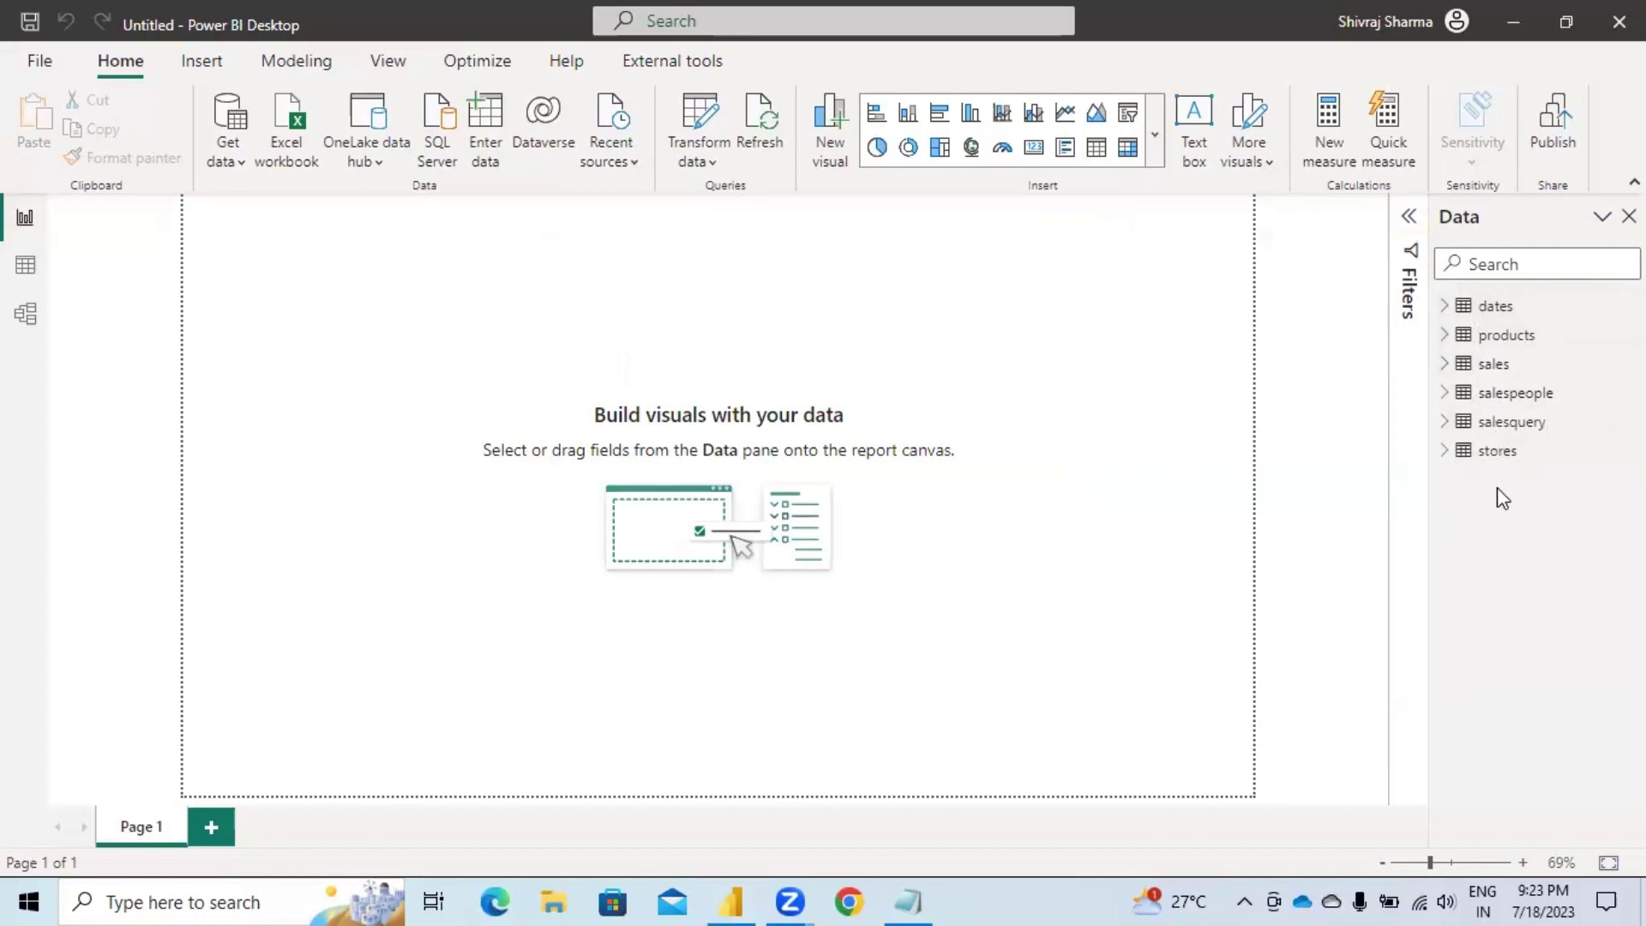
# Check the loaded salesquery fields and view the table's rows in Data view.
pyautogui.click(1445, 422)
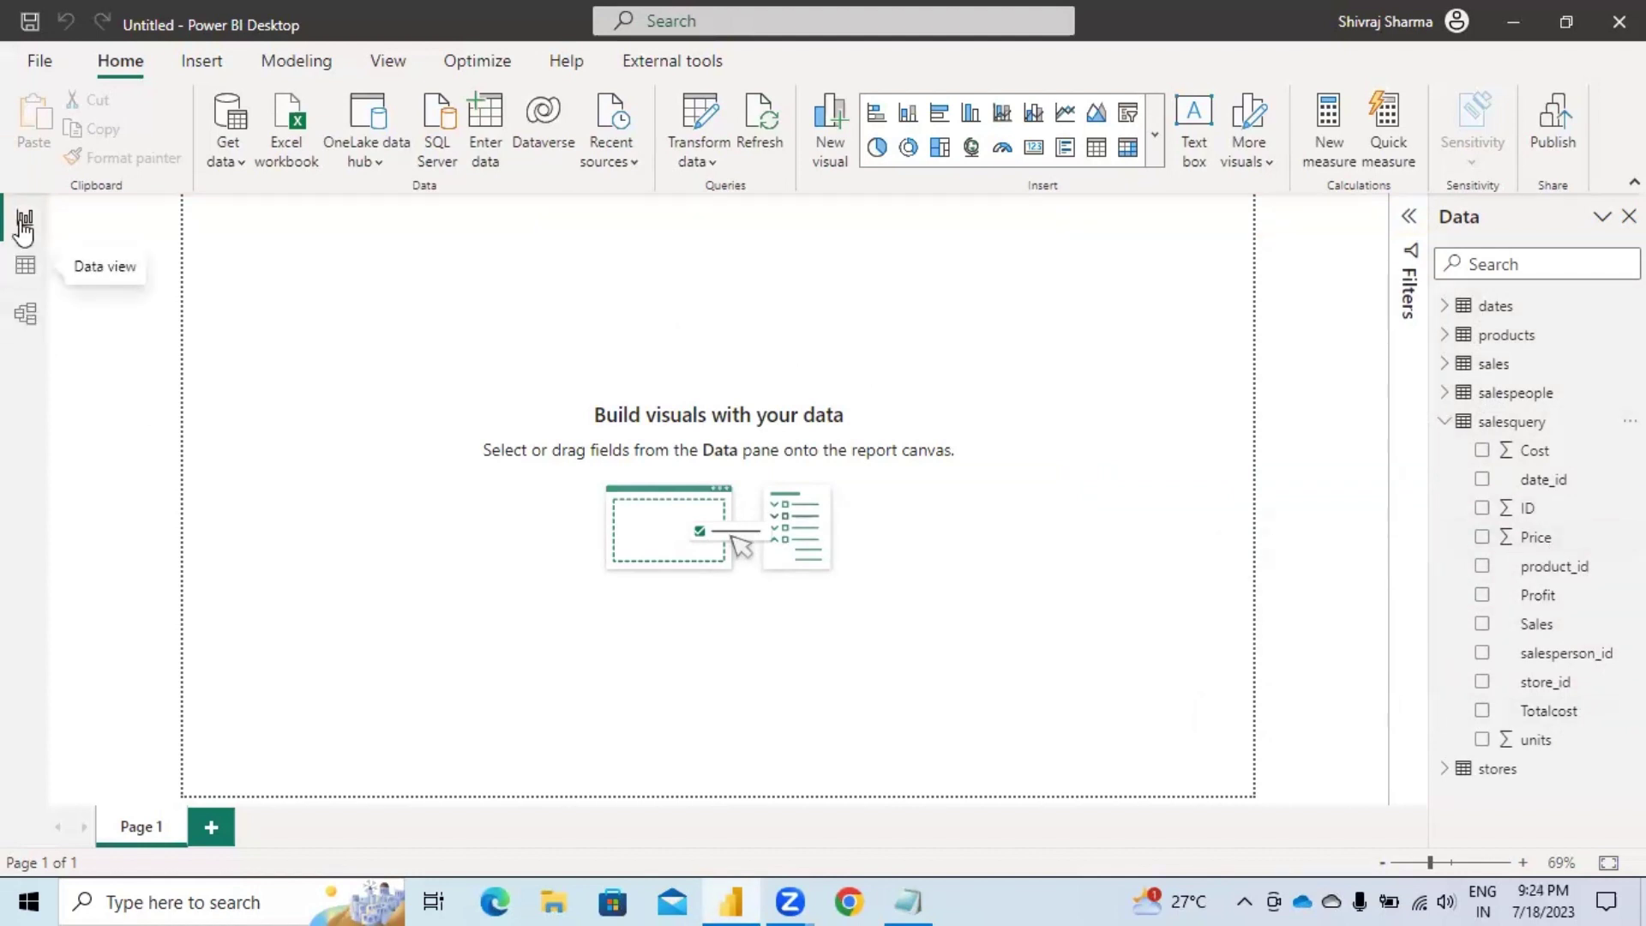
pyautogui.click(26, 271)
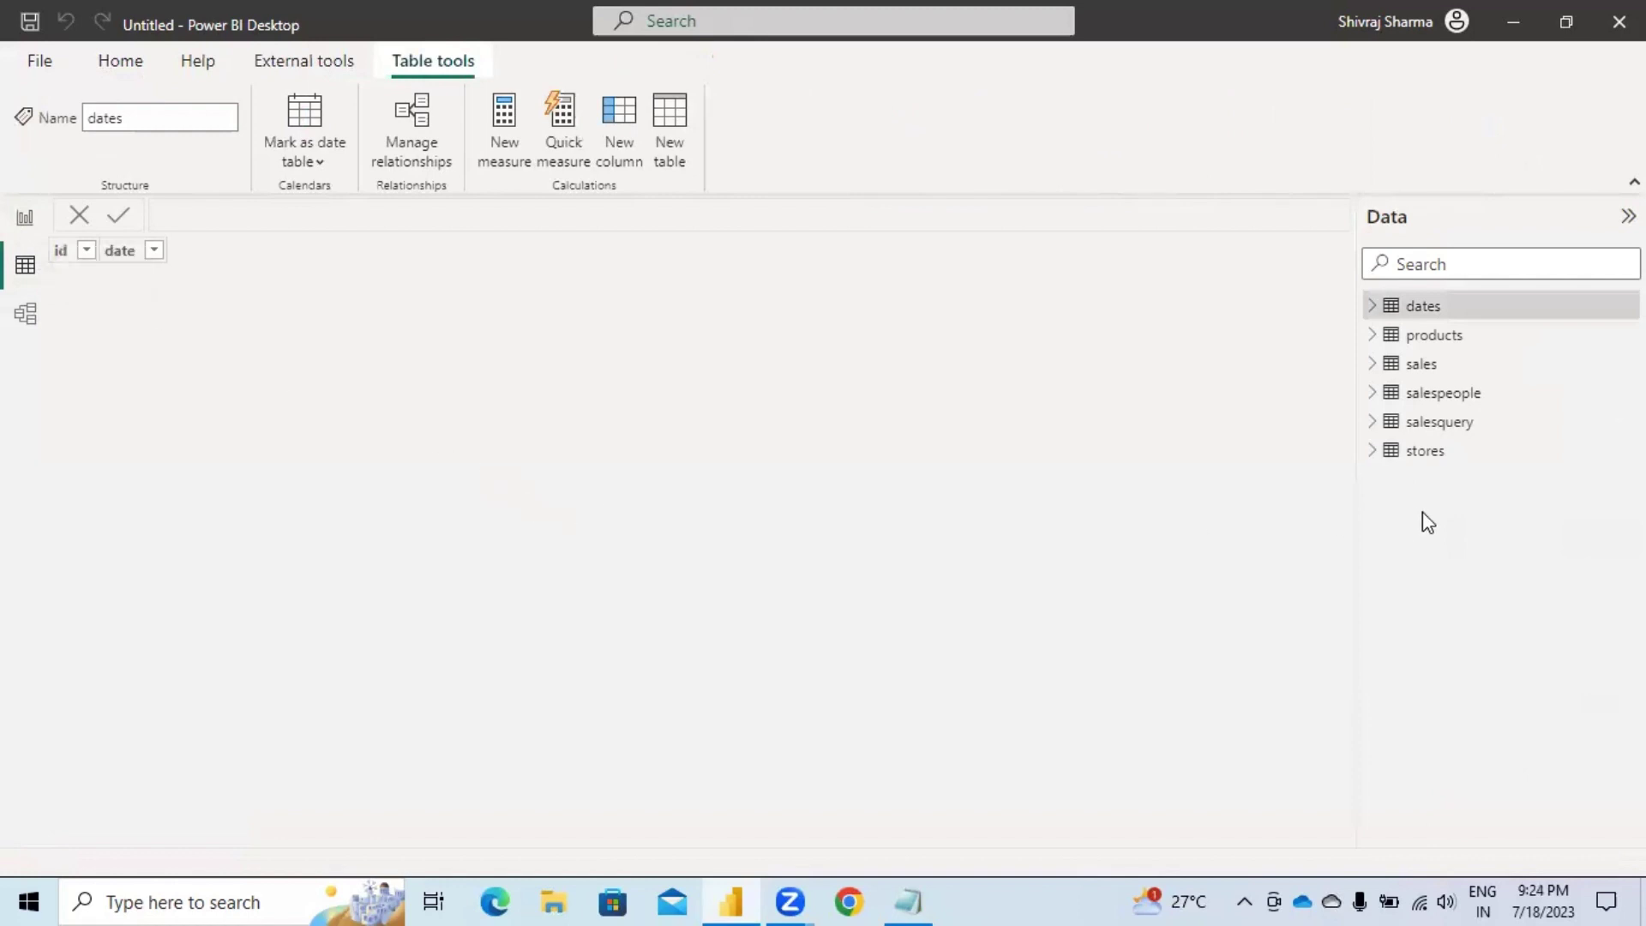
pyautogui.click(1434, 423)
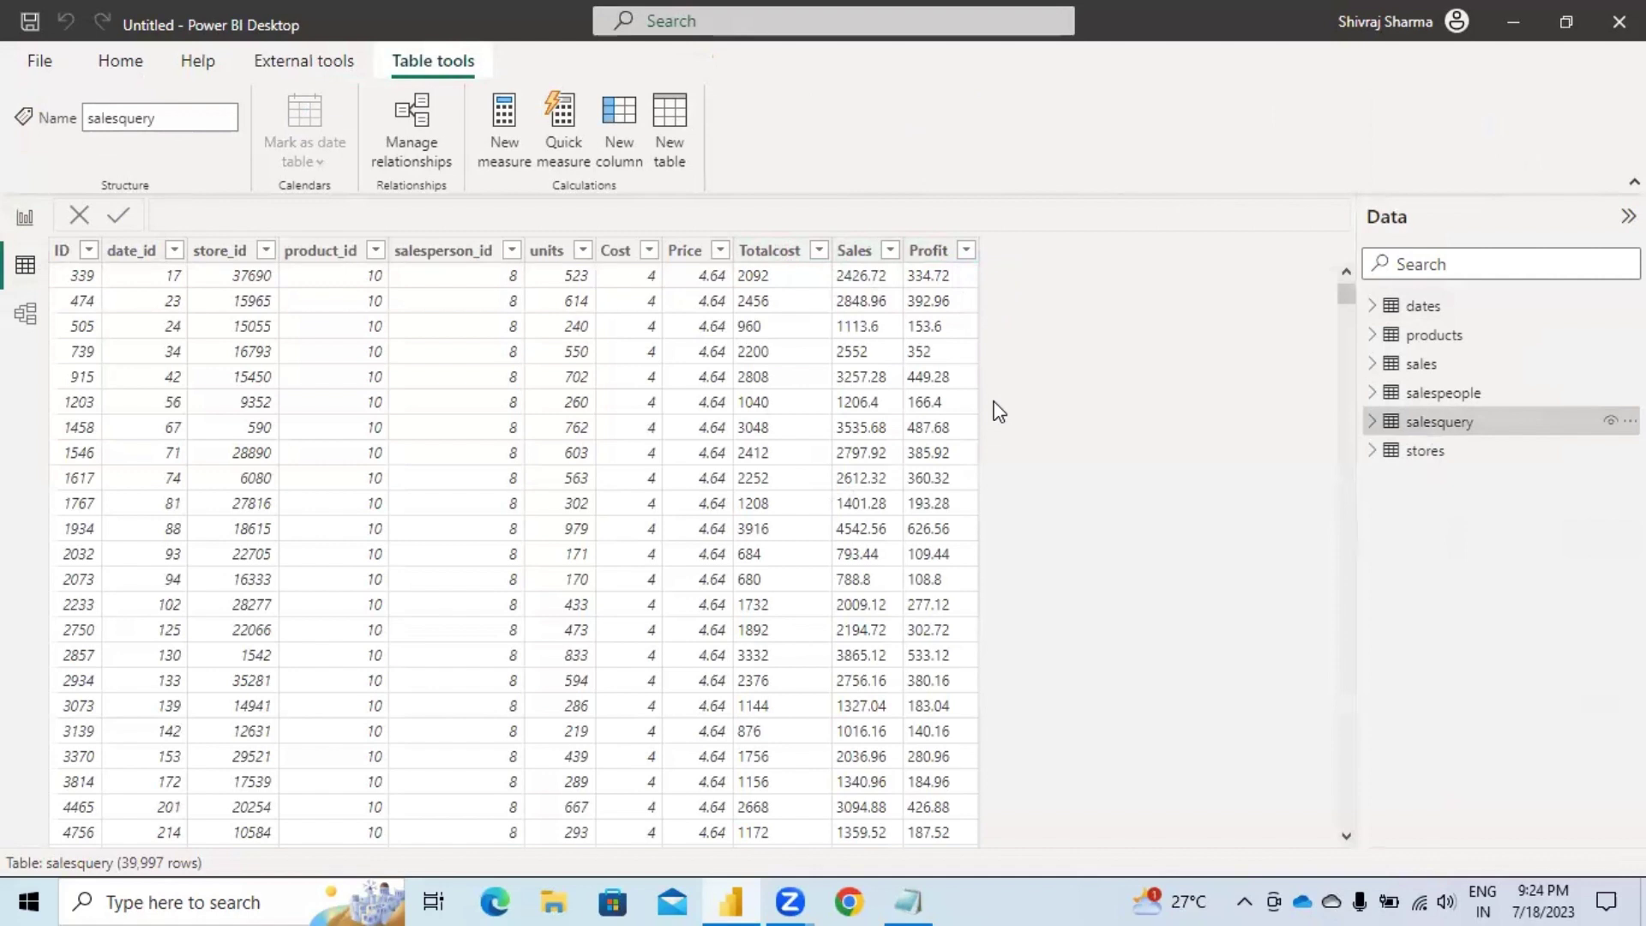
# Examine the table relationships around salesquery in Model view with the Properties and Data panes collapsed.
pyautogui.click(28, 318)
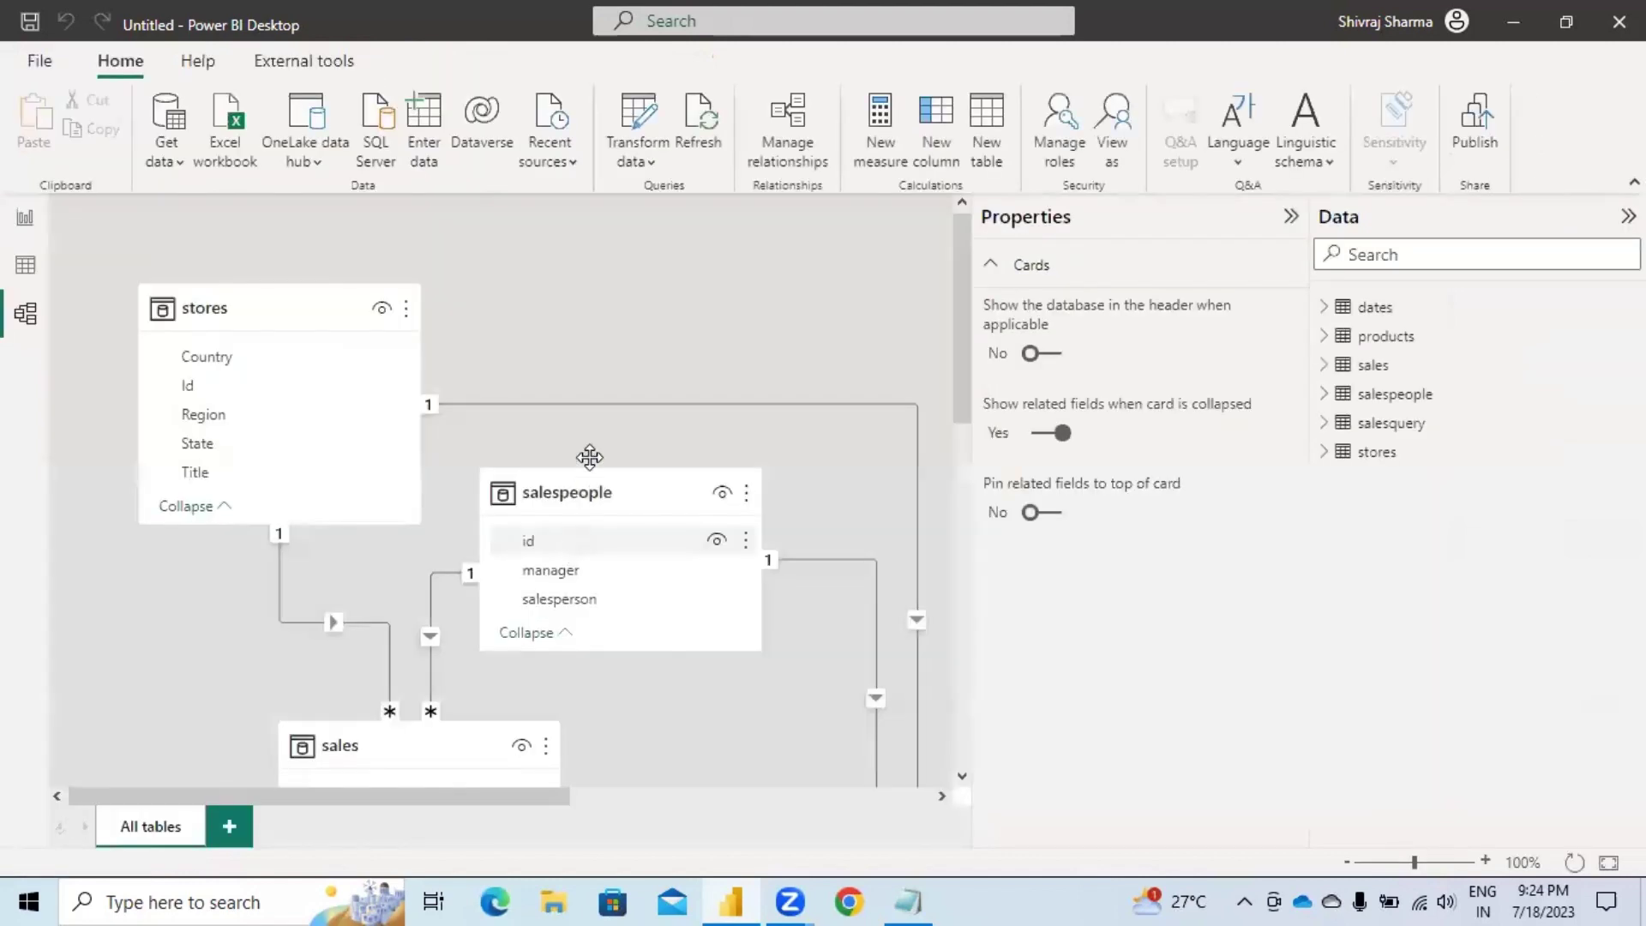
pyautogui.click(1290, 216)
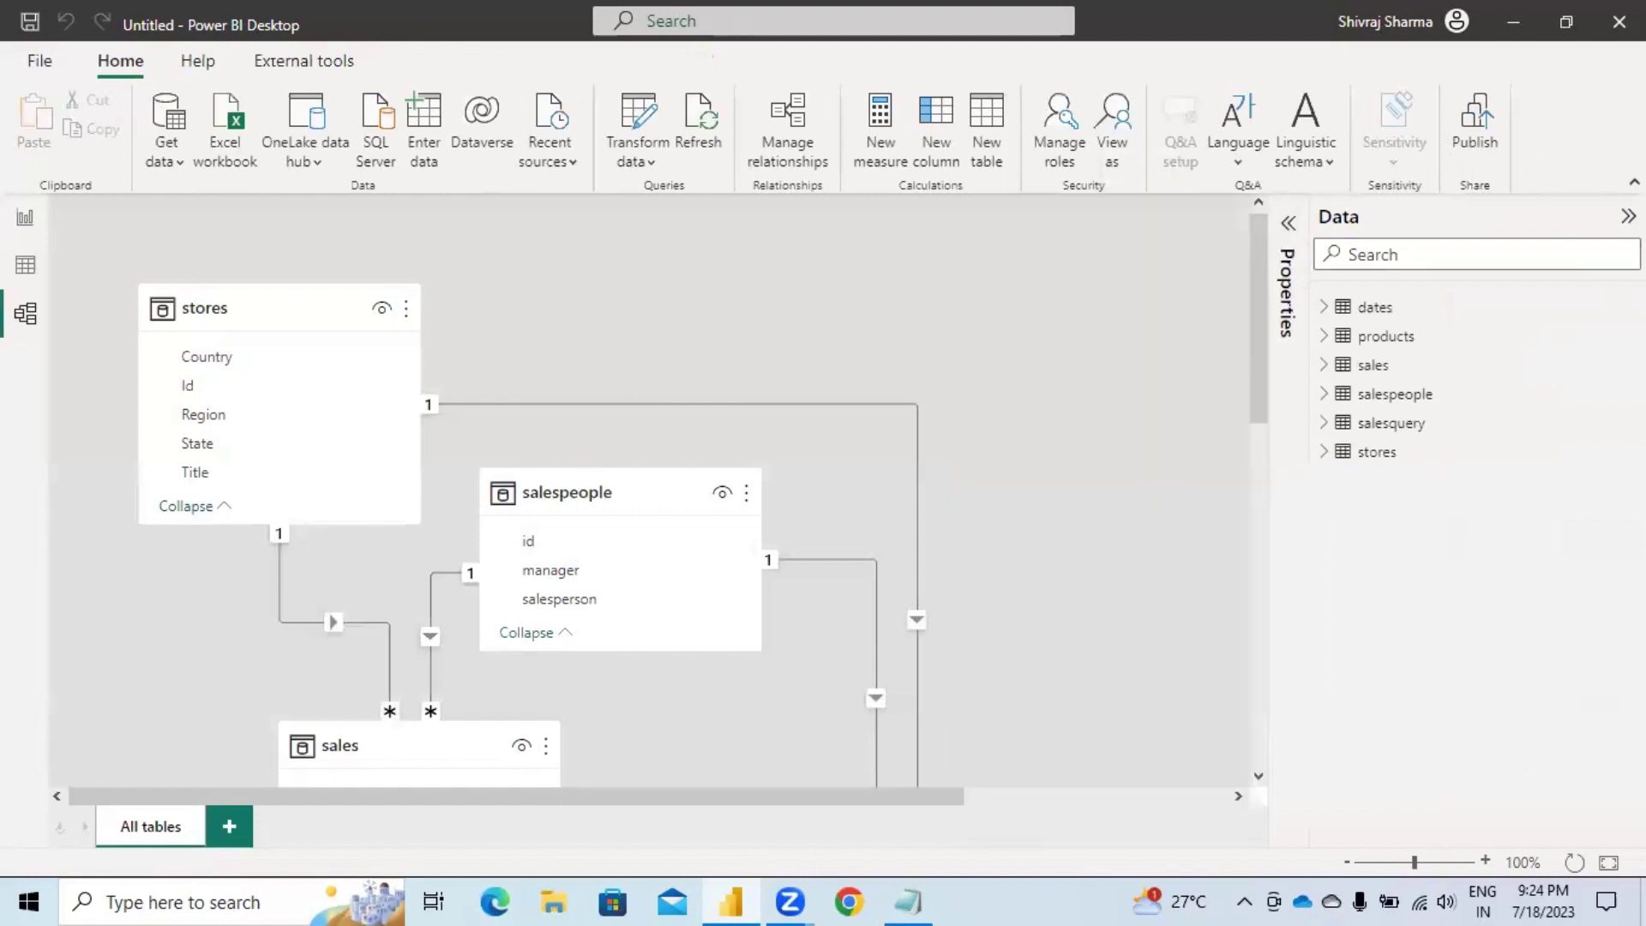
pyautogui.click(1627, 216)
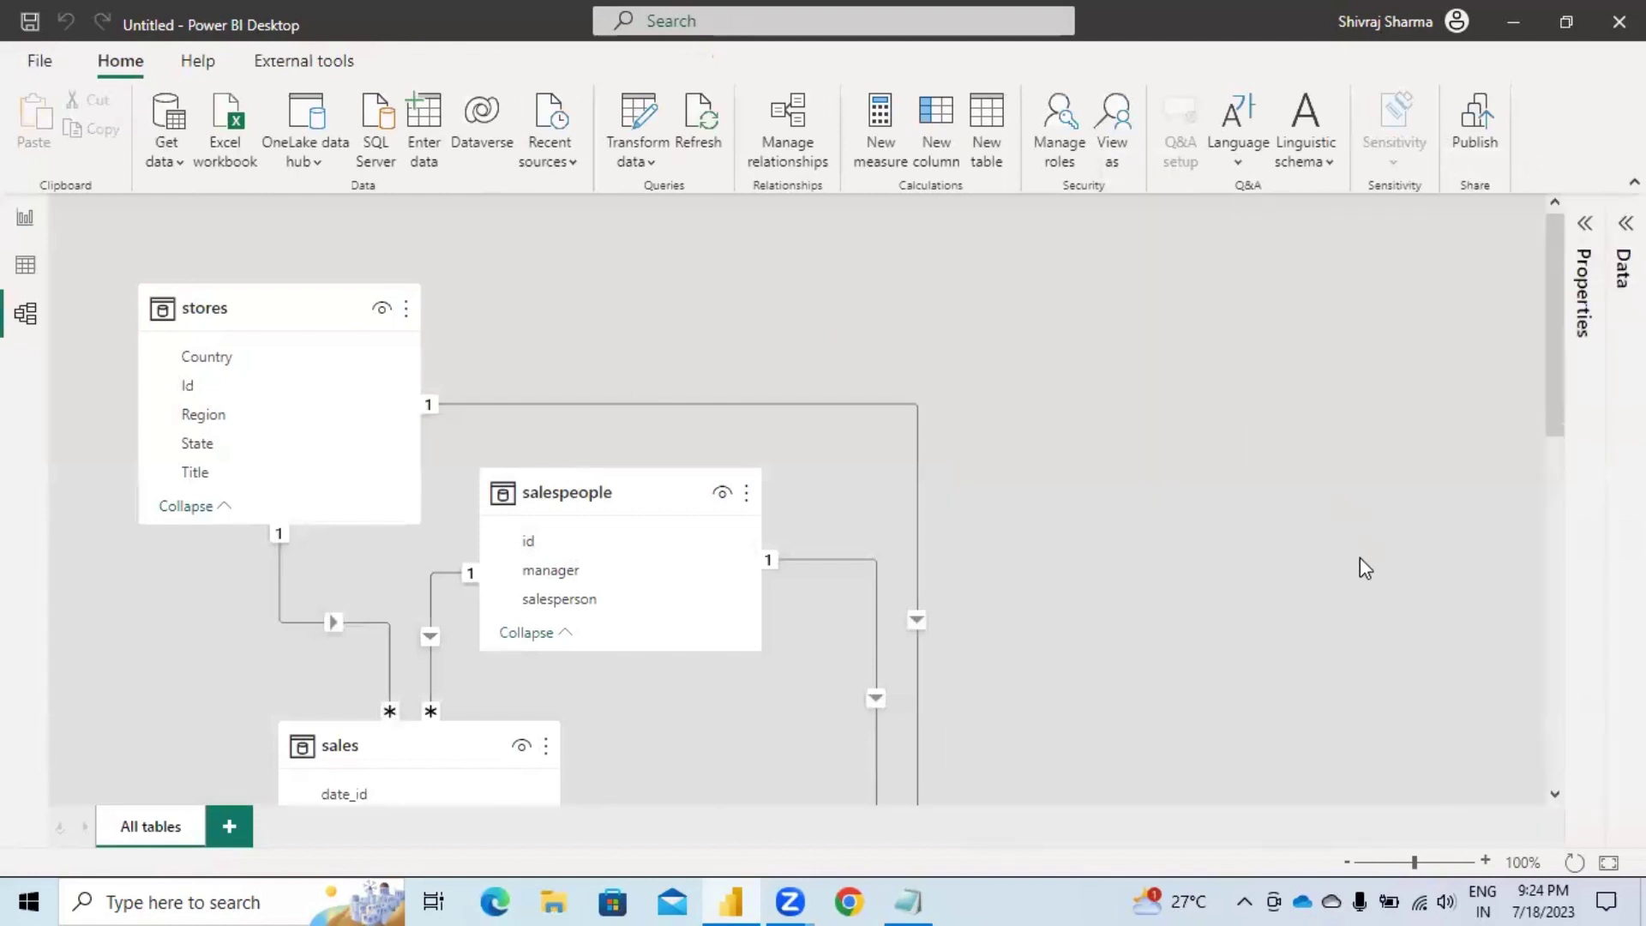
pyautogui.click(1607, 863)
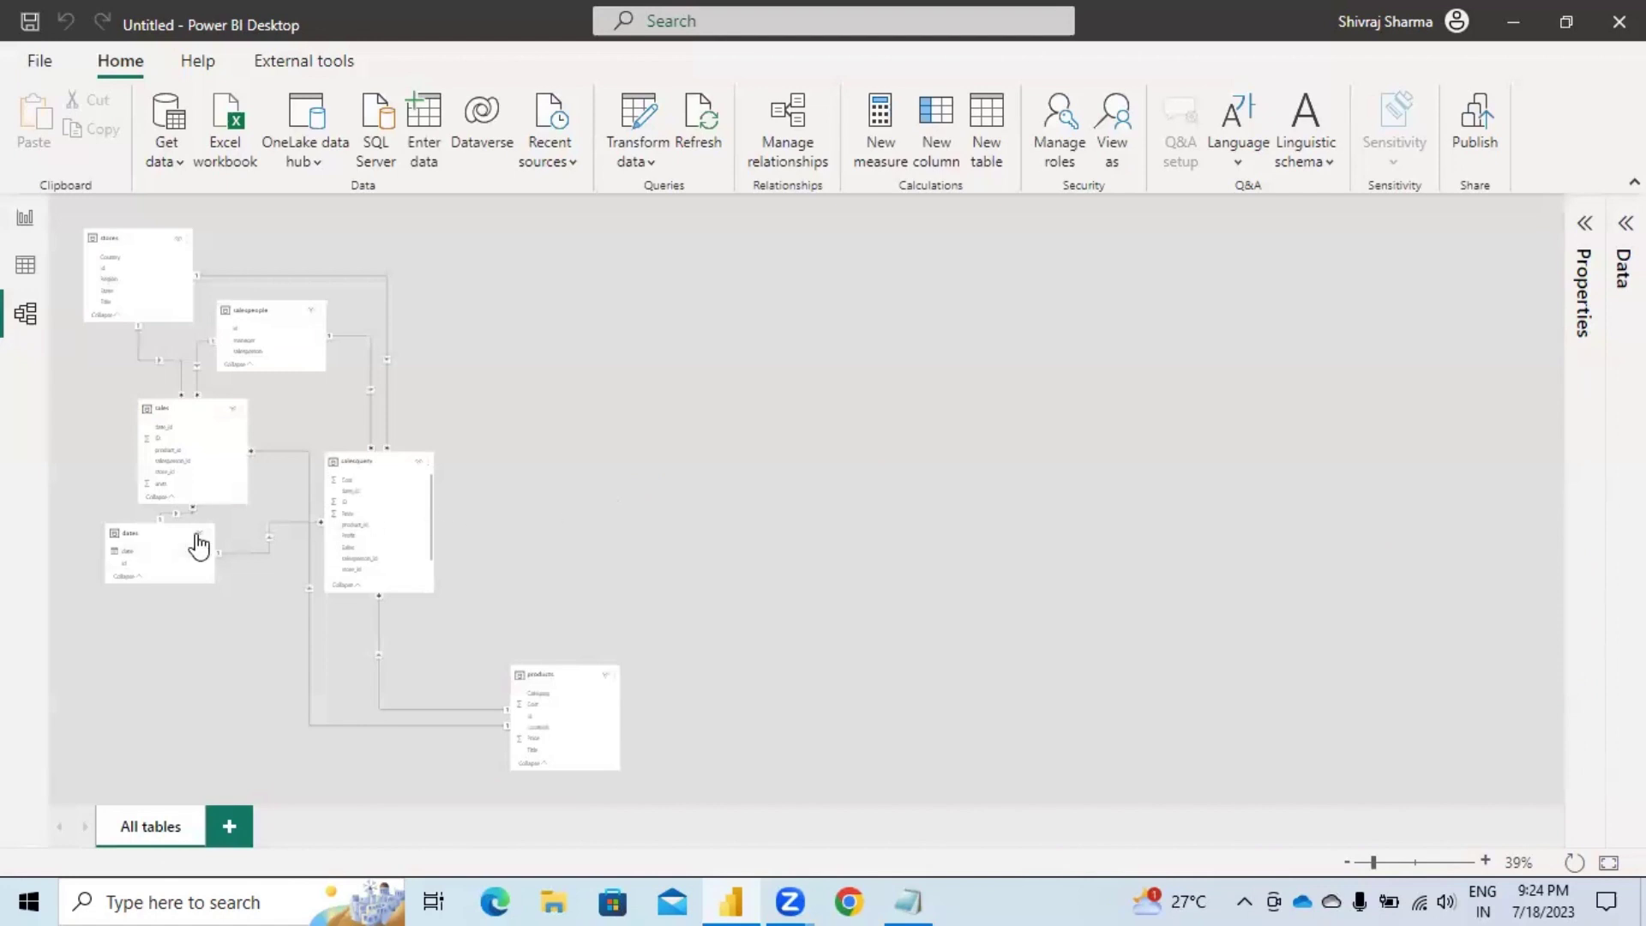
pyautogui.moveTo(195, 543)
pyautogui.scroll(3, 523, 559)
pyautogui.scroll(3, 529, 558)
pyautogui.scroll(1, 604, 597)
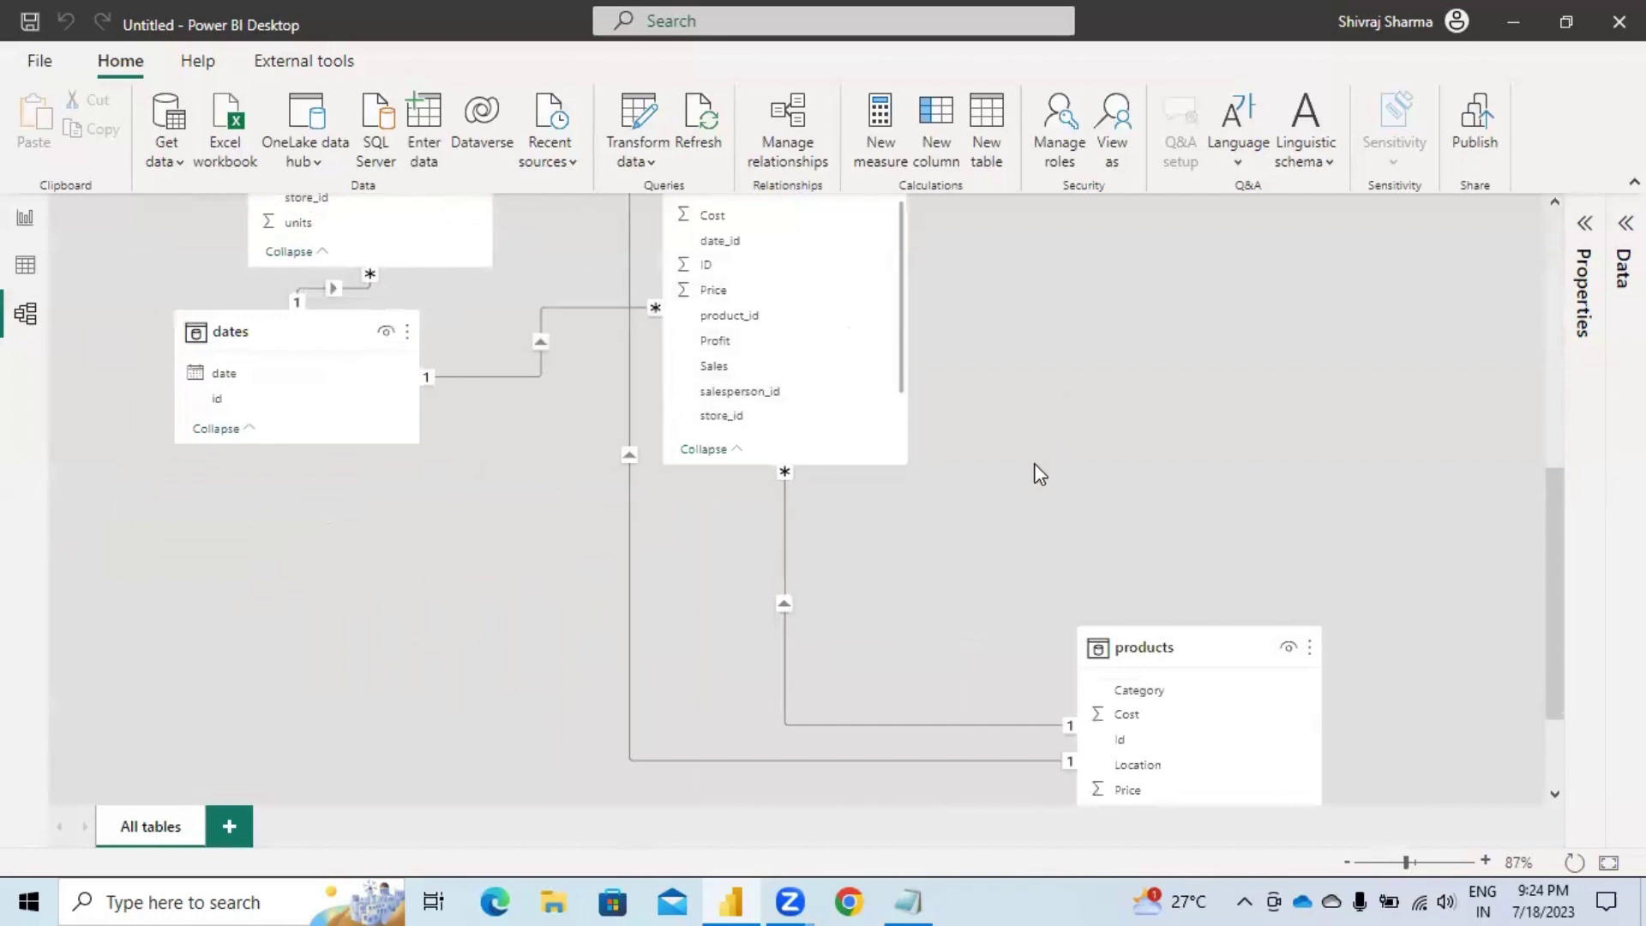
pyautogui.scroll(3, 1037, 474)
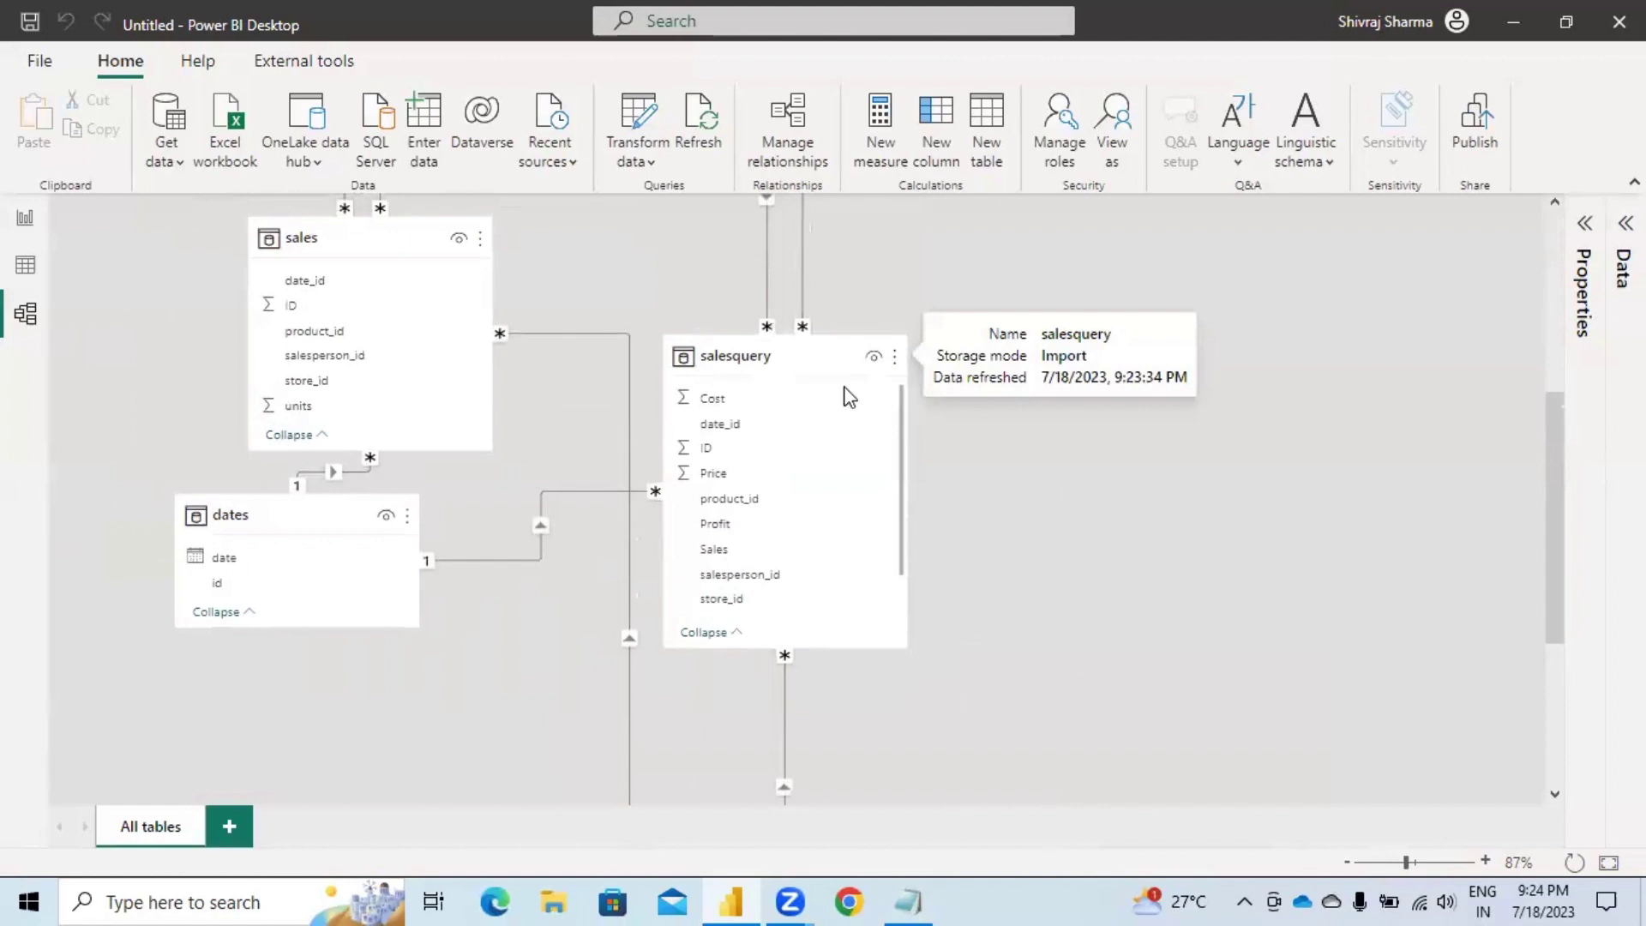
# Spread the model diagram by placing stores above salesquery, sales beside stores, and products between sales and salesquery.
pyautogui.scroll(6, 984, 513)
pyautogui.scroll(1, 984, 512)
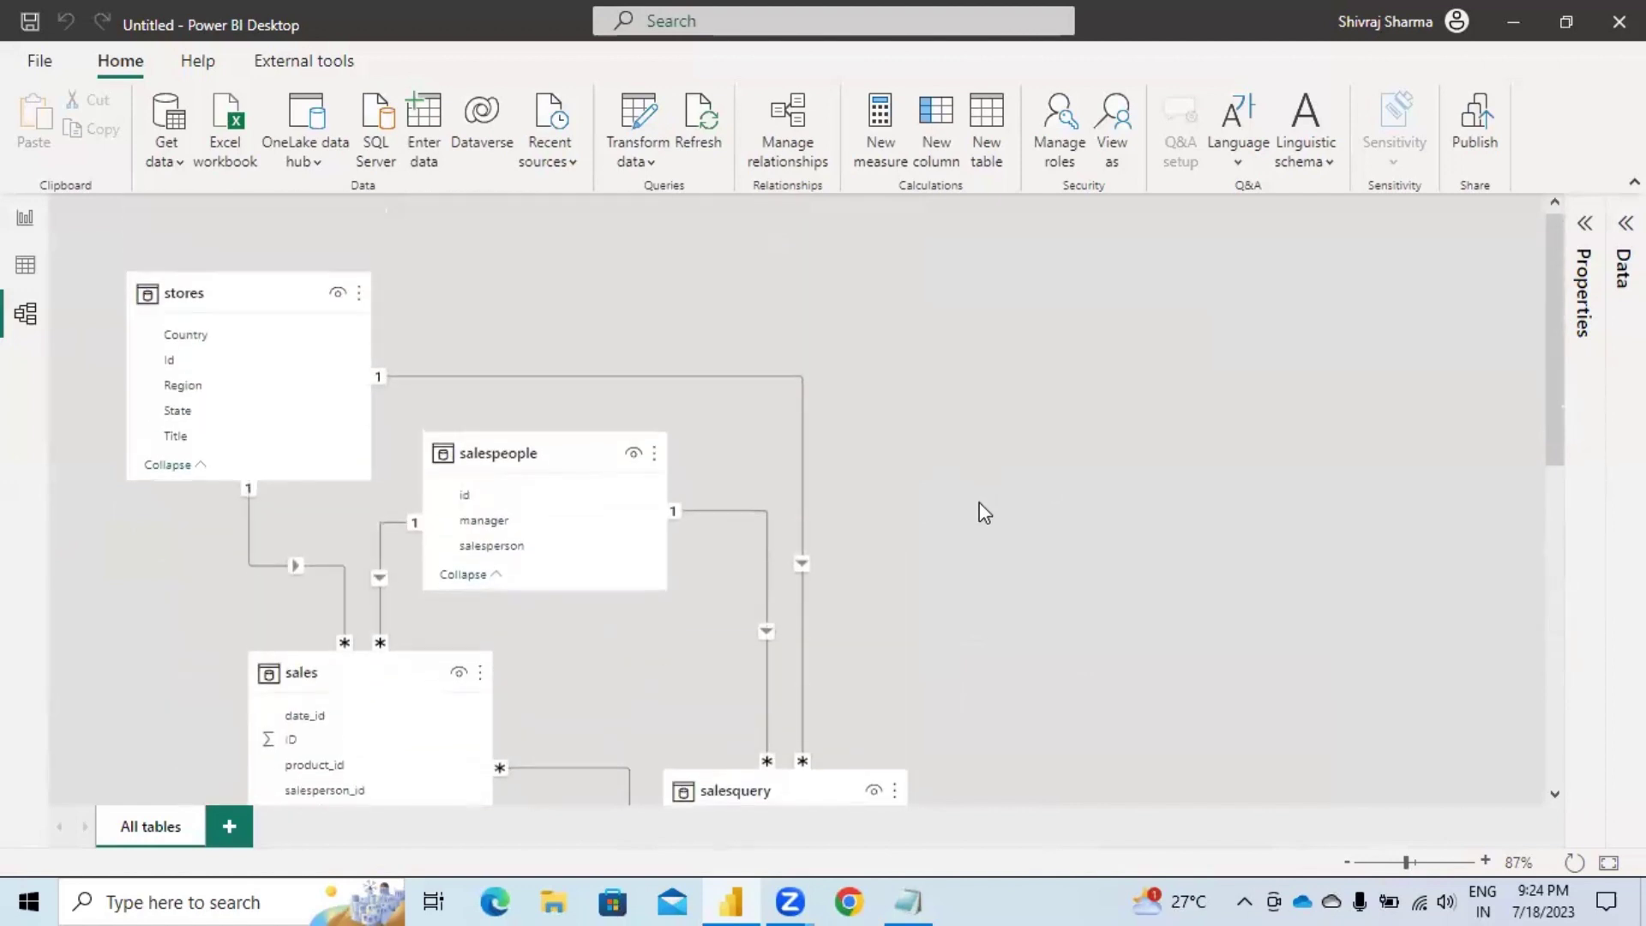
pyautogui.keyDown('ctrl'); pyautogui.scroll(-3, 984, 512); pyautogui.keyUp('ctrl')
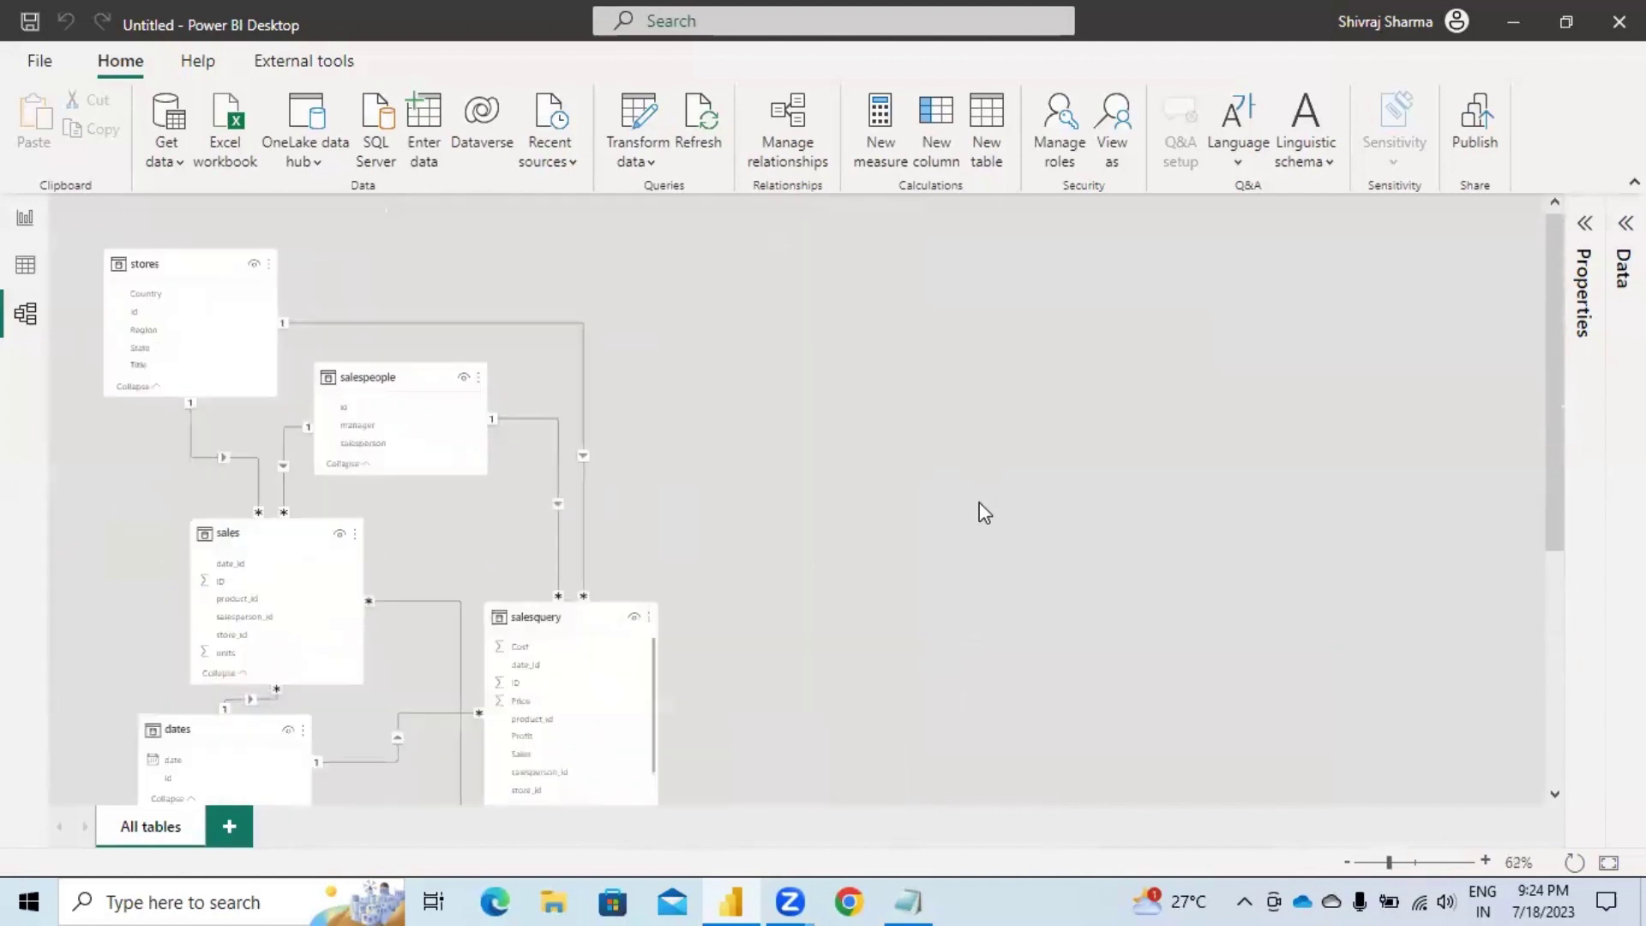
pyautogui.keyDown('ctrl'); pyautogui.scroll(-3, 984, 512); pyautogui.keyUp('ctrl')
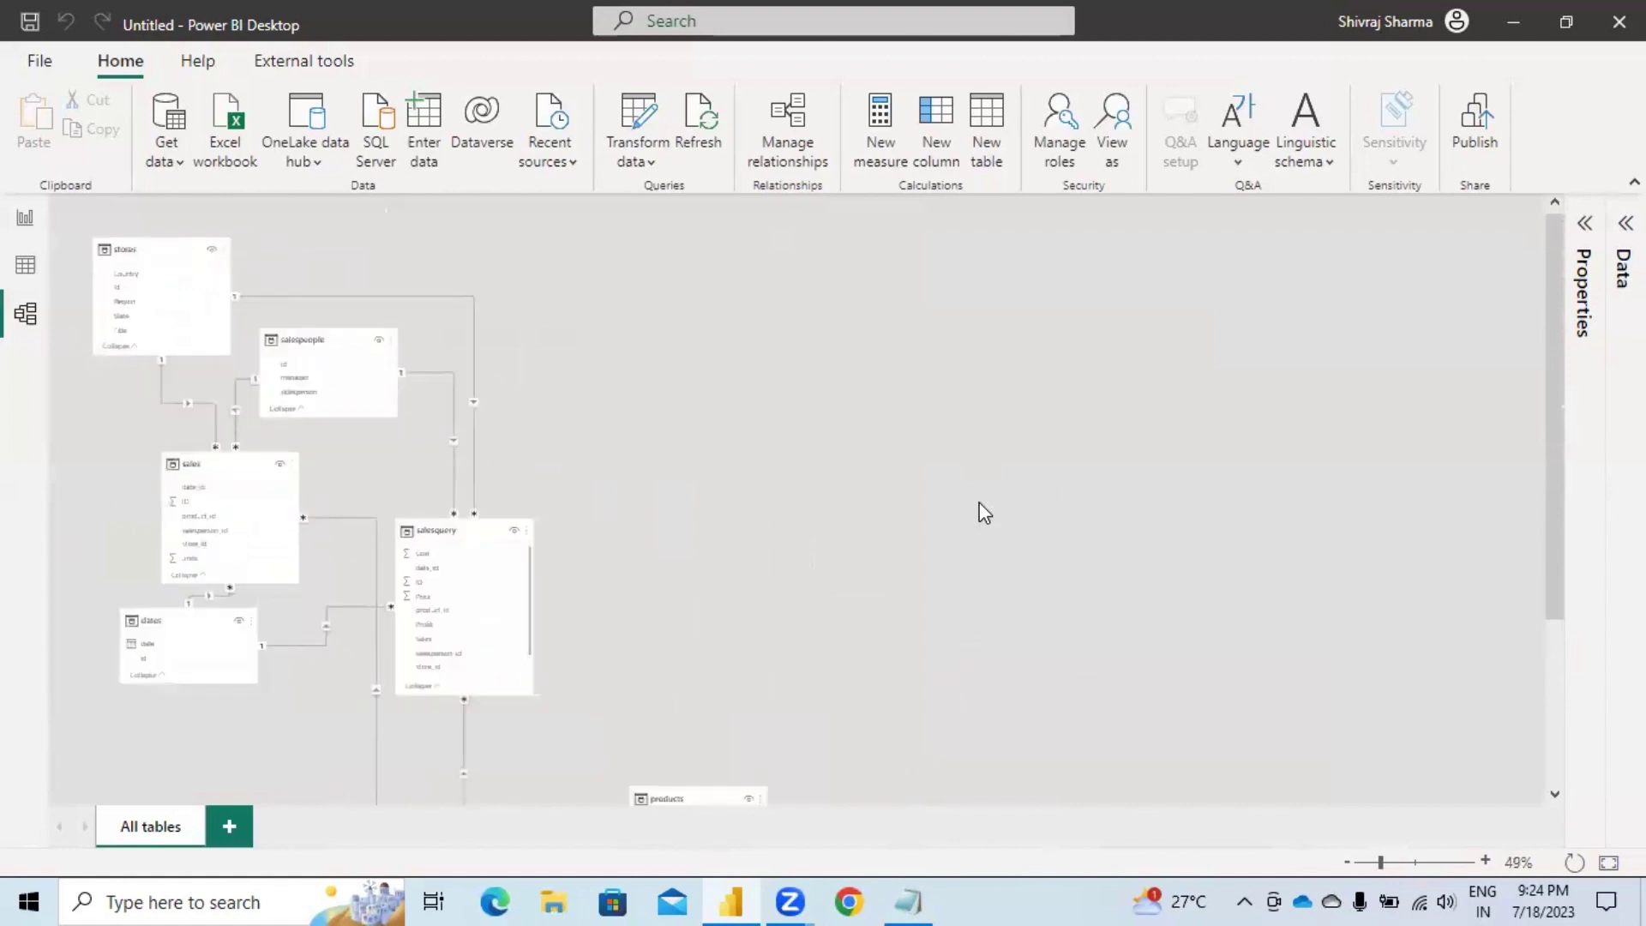
pyautogui.scroll(-1, 984, 513)
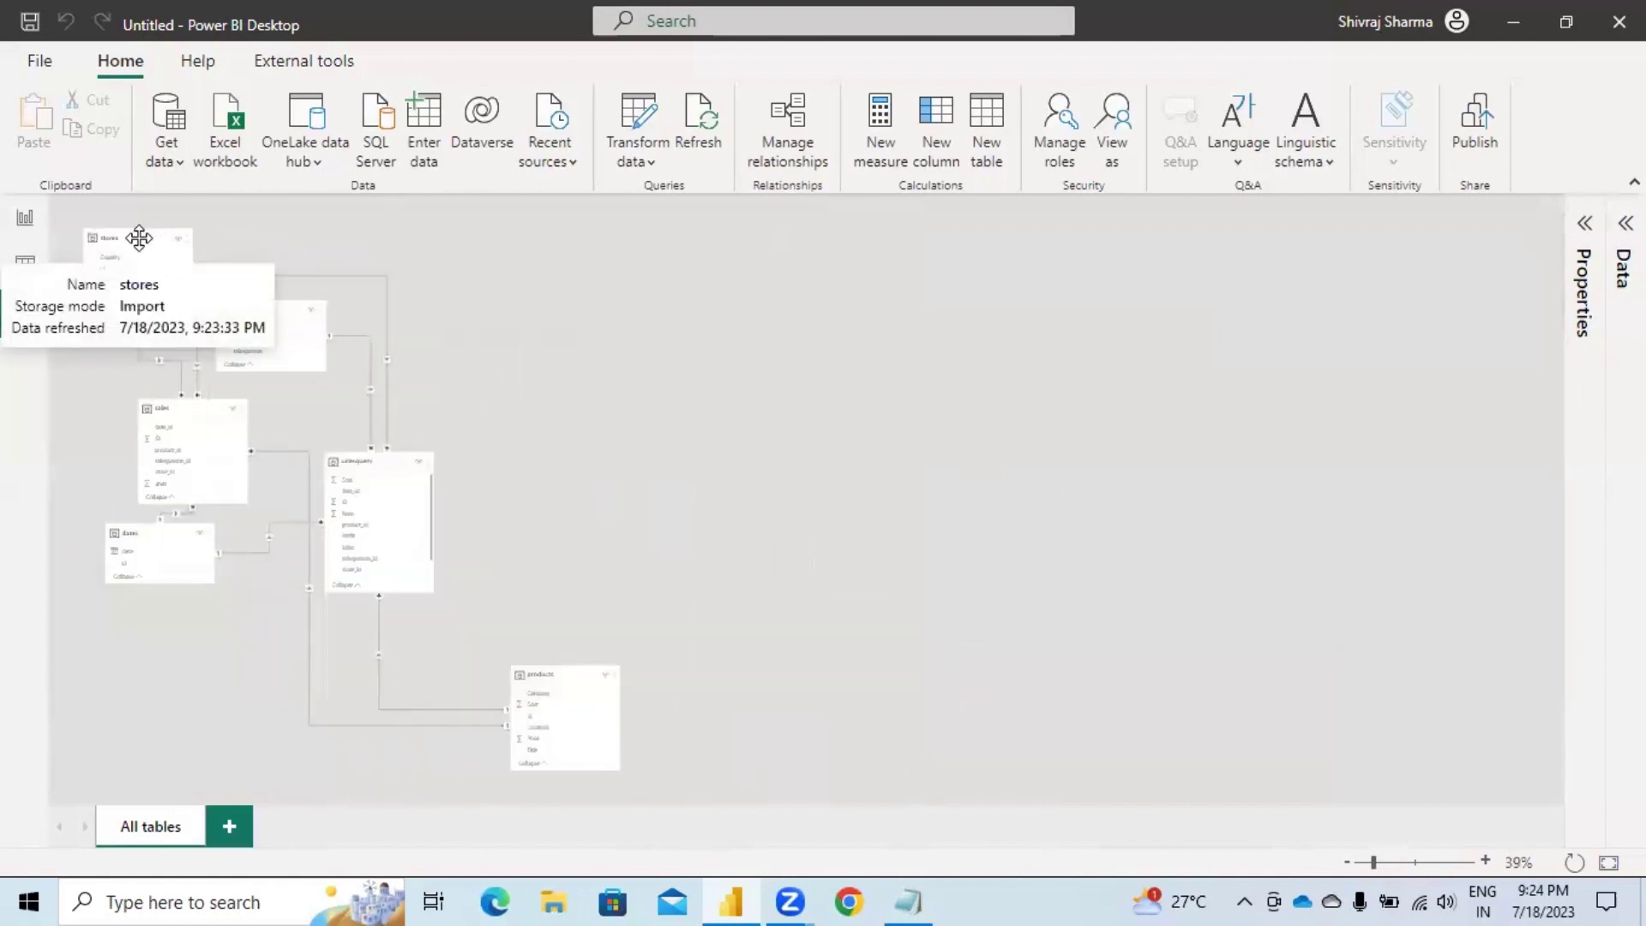
pyautogui.moveTo(139, 238); pyautogui.dragTo(458, 246)
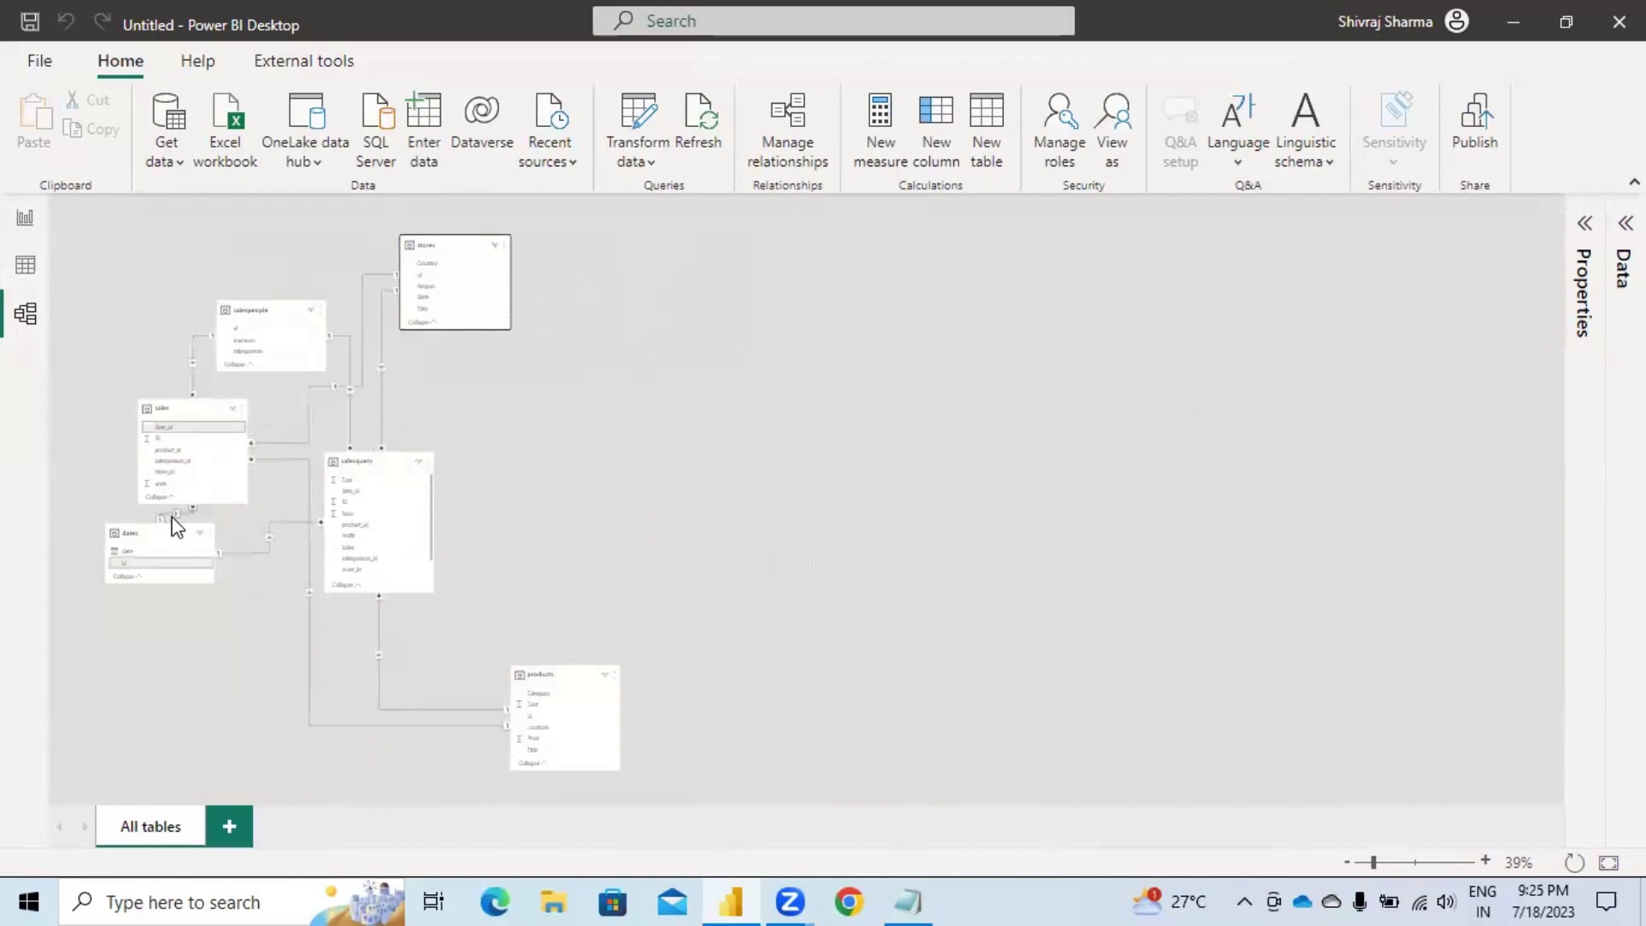
pyautogui.moveTo(176, 405); pyautogui.dragTo(588, 309)
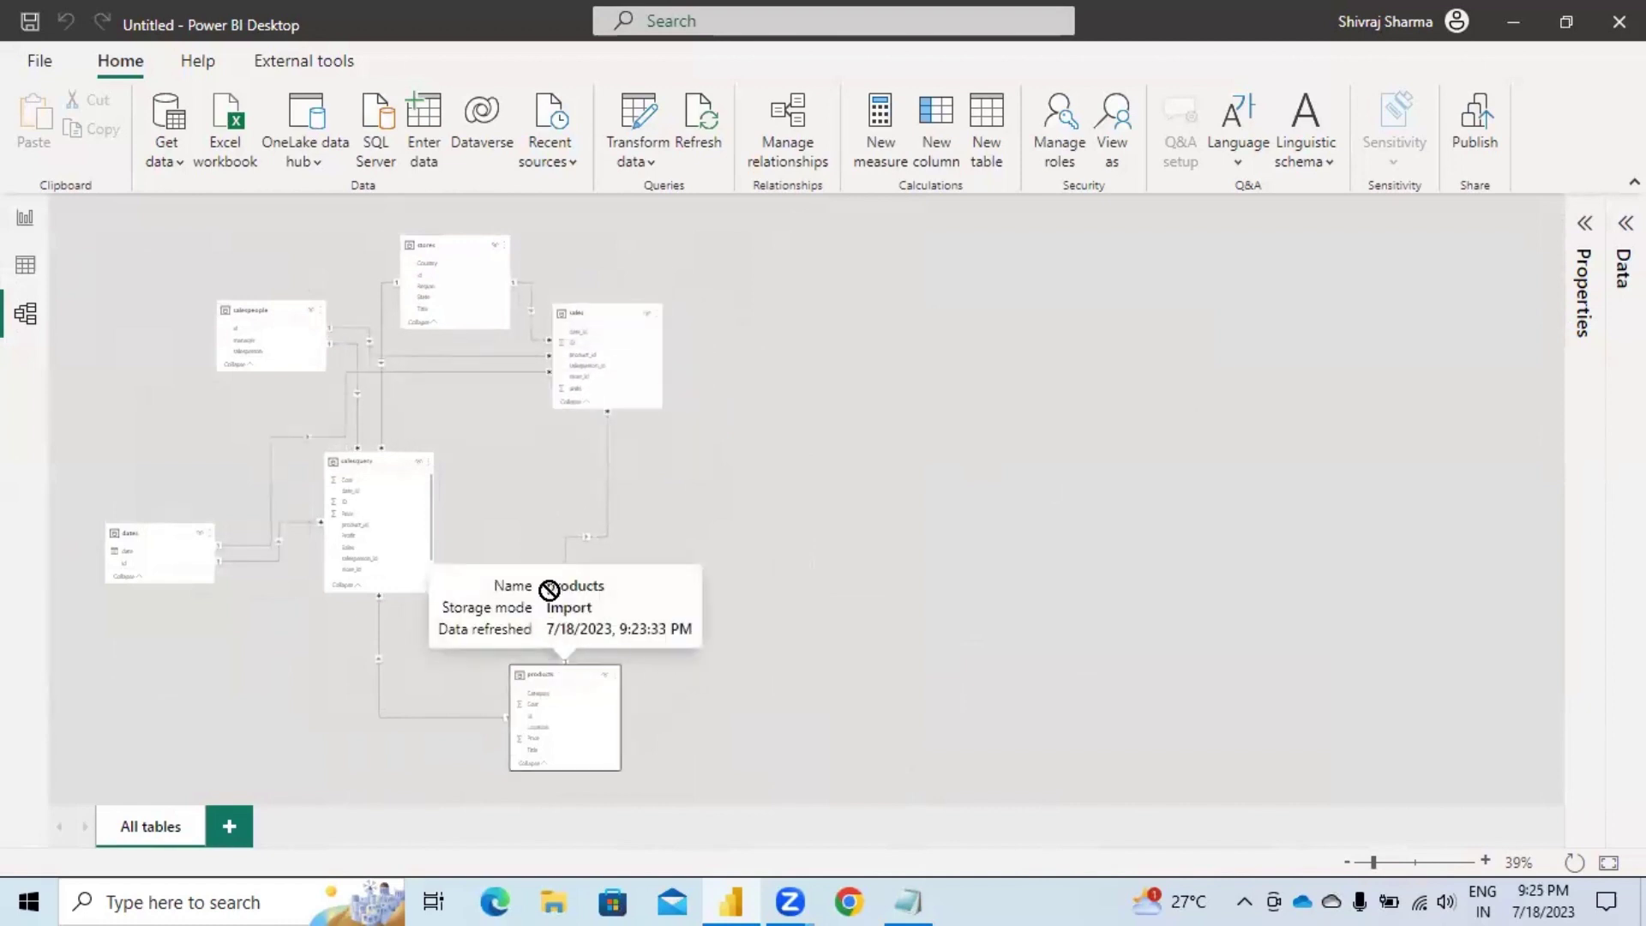
pyautogui.moveTo(553, 671); pyautogui.dragTo(544, 461)
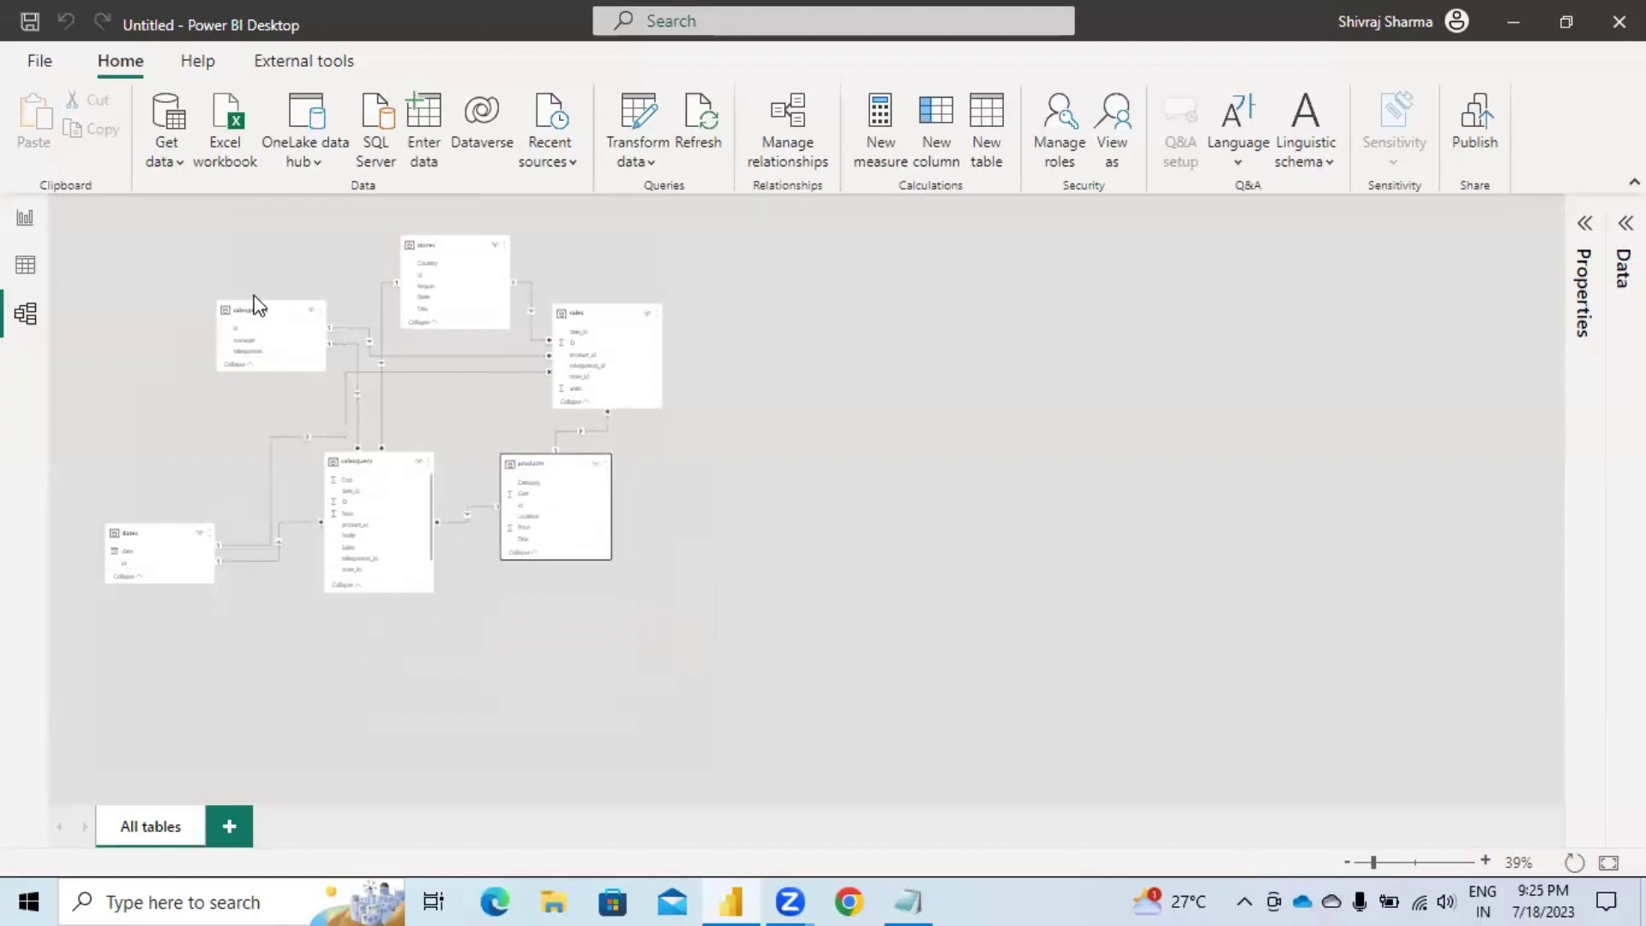
# Raise the dates table beside salesquery, place salespeople below and beyond products, and fit the diagram to the canvas.
pyautogui.click(156, 533)
pyautogui.moveTo(165, 482); pyautogui.dragTo(195, 439)
pyautogui.moveTo(253, 330); pyautogui.dragTo(248, 257)
pyautogui.moveTo(429, 306); pyautogui.dragTo(752, 573)
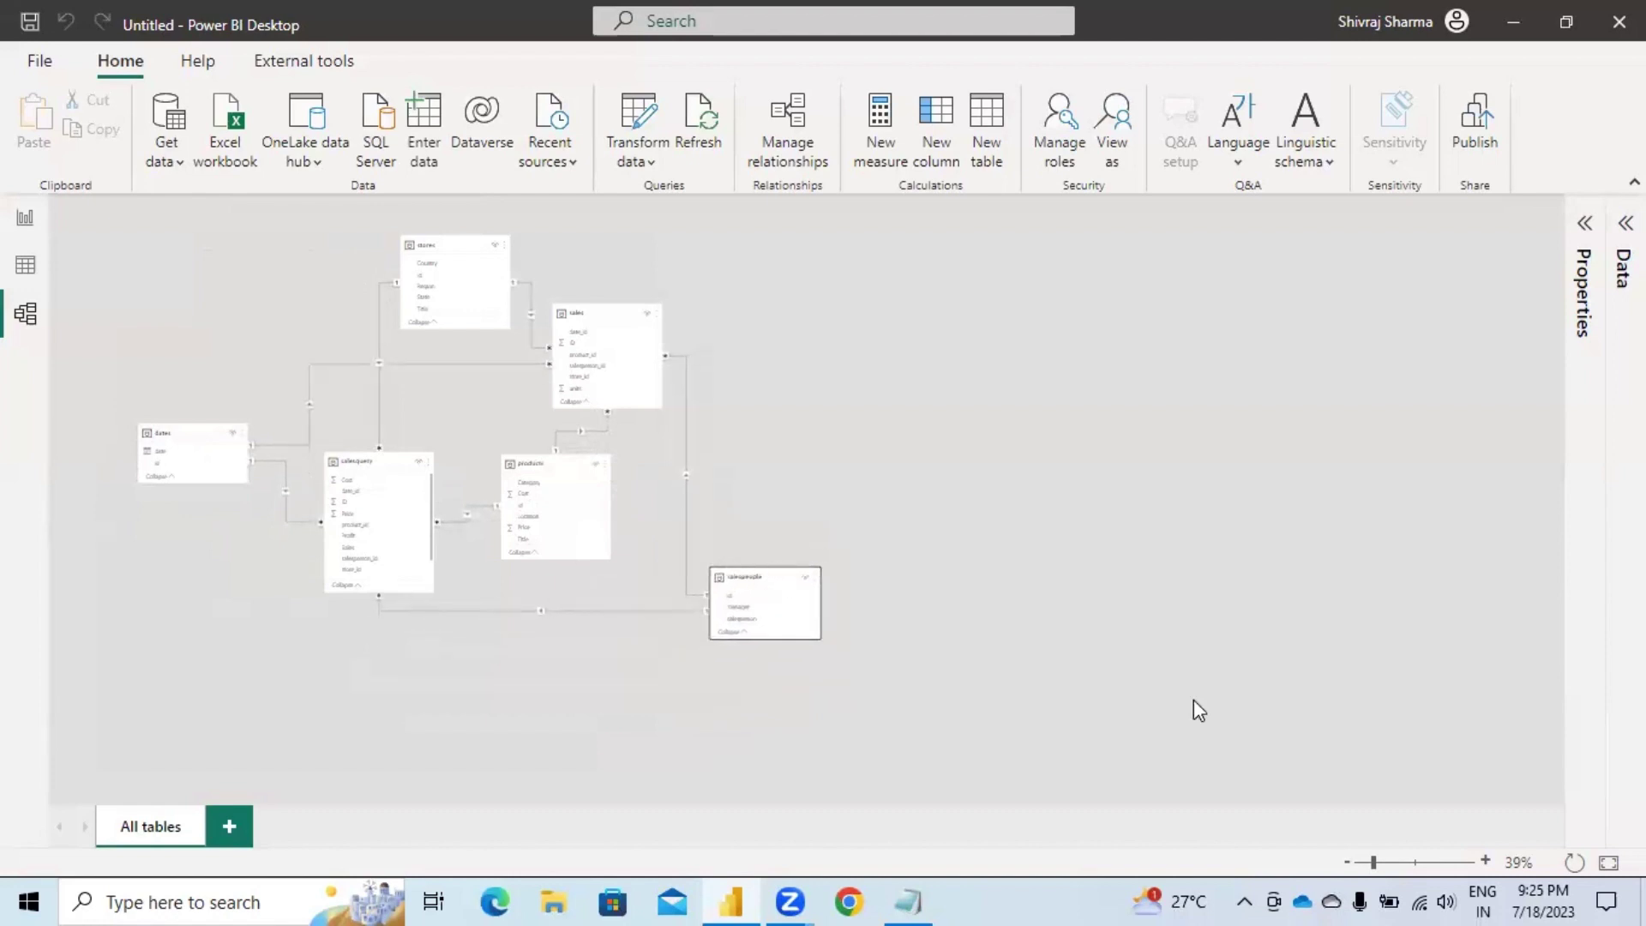
pyautogui.click(1608, 862)
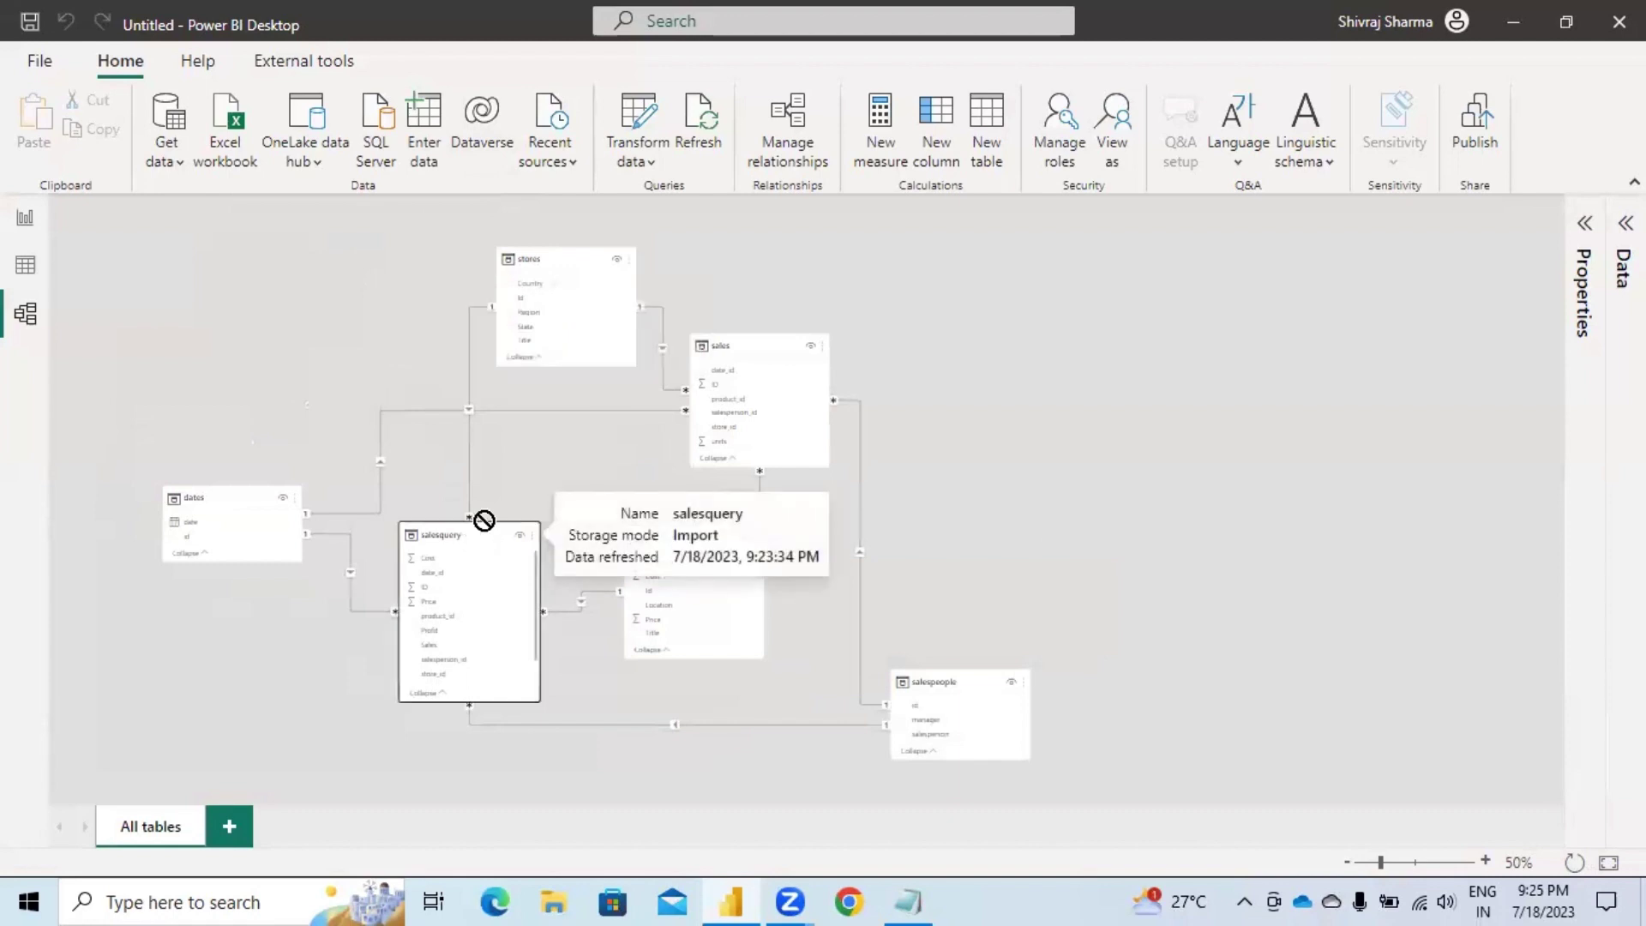
# Tighten the layout by moving salesquery directly under stores, dates beside it and salespeople next to sales, and refit the diagram.
pyautogui.moveTo(482, 532); pyautogui.dragTo(556, 416)
pyautogui.moveTo(232, 494); pyautogui.dragTo(309, 418)
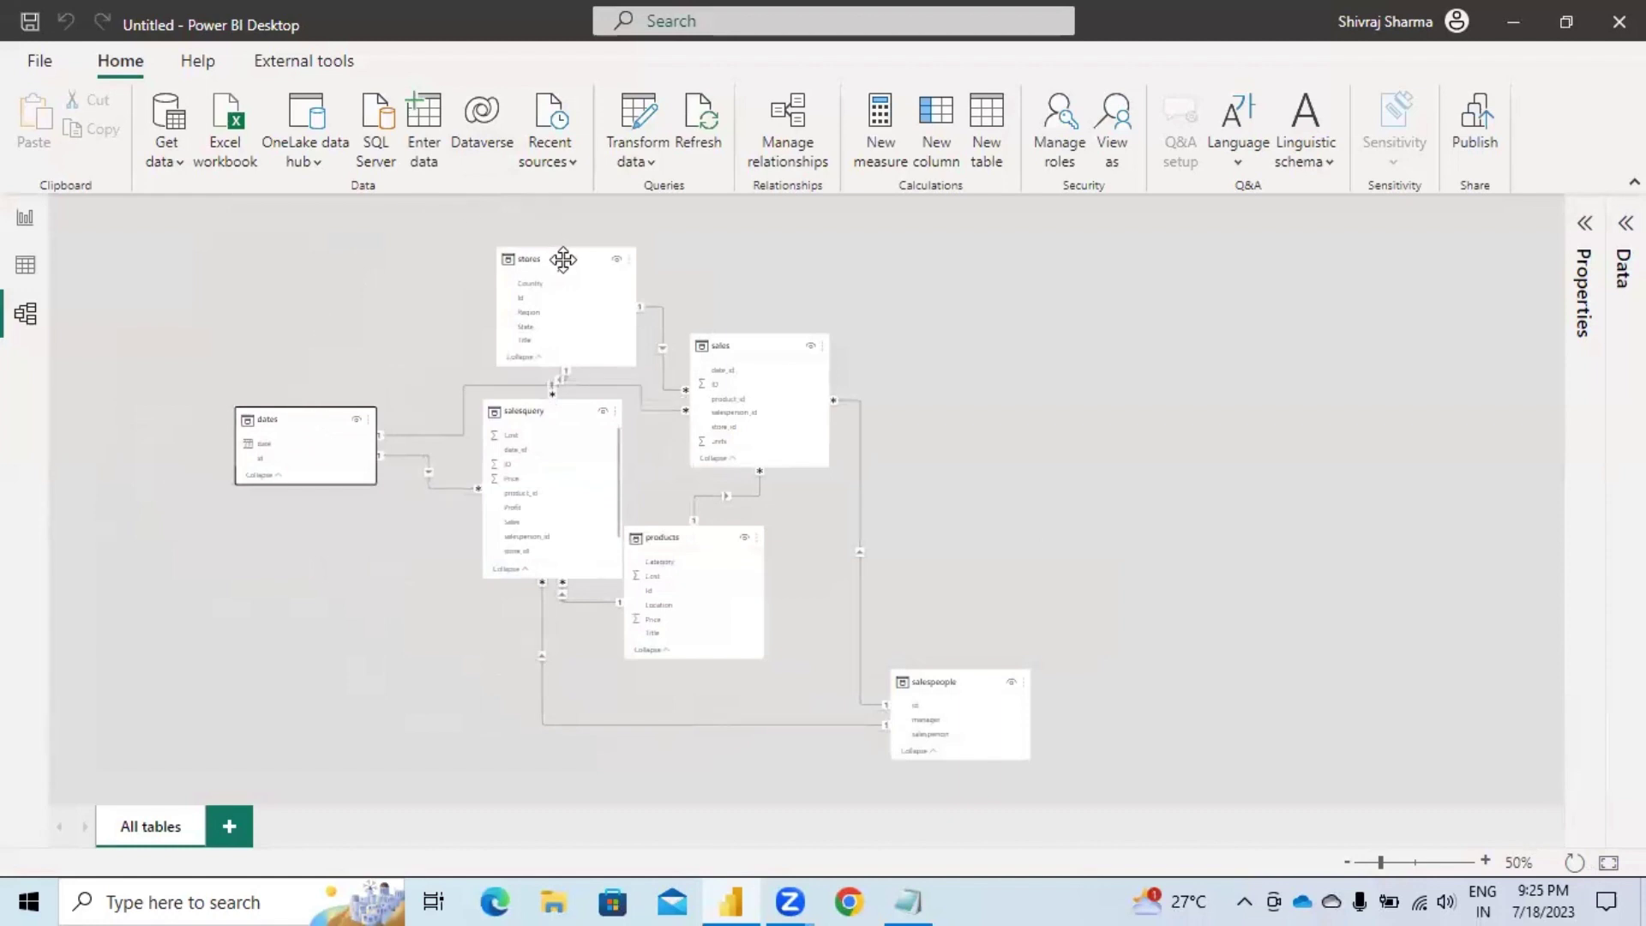
pyautogui.moveTo(564, 250); pyautogui.dragTo(524, 231)
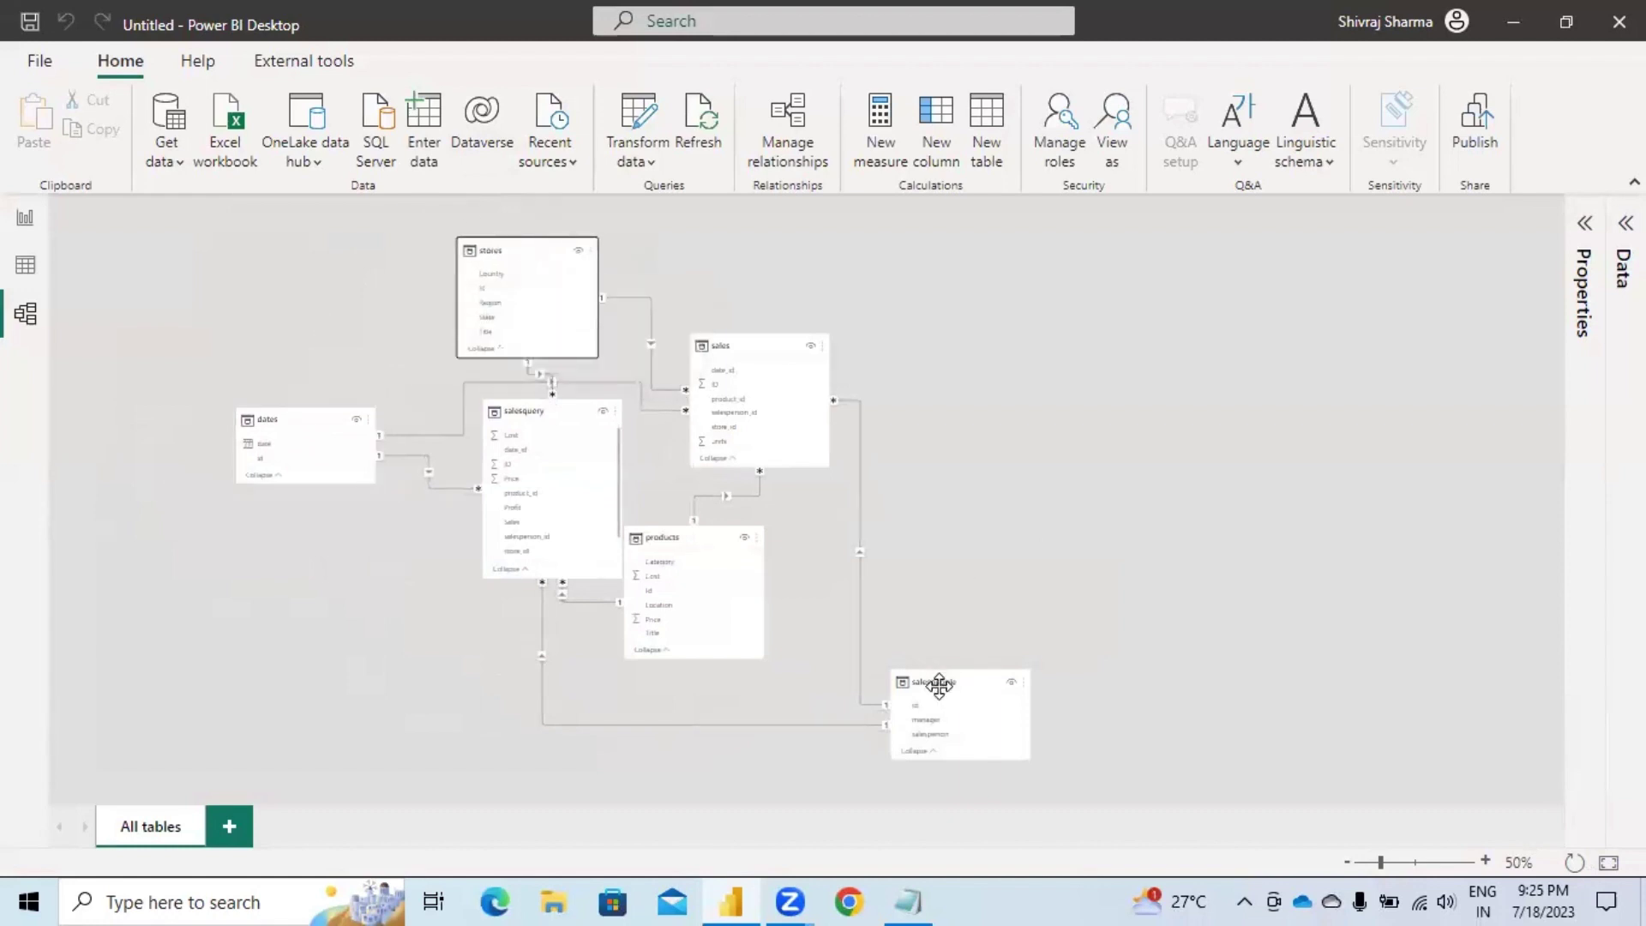
pyautogui.moveTo(940, 674); pyautogui.dragTo(927, 459)
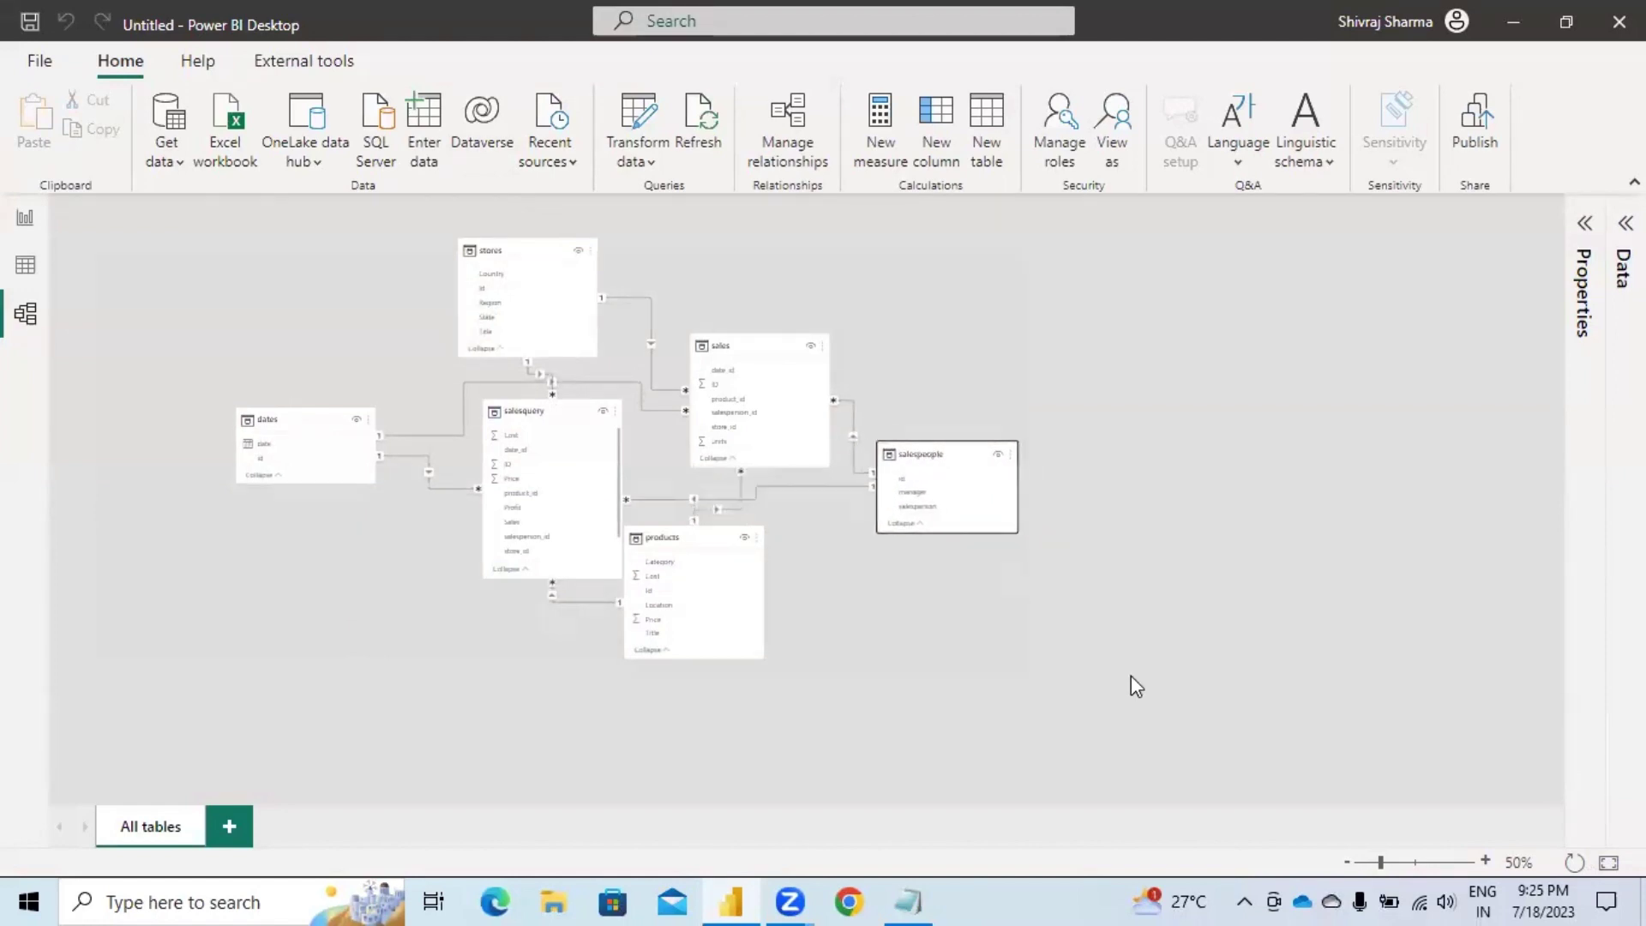
pyautogui.click(1608, 862)
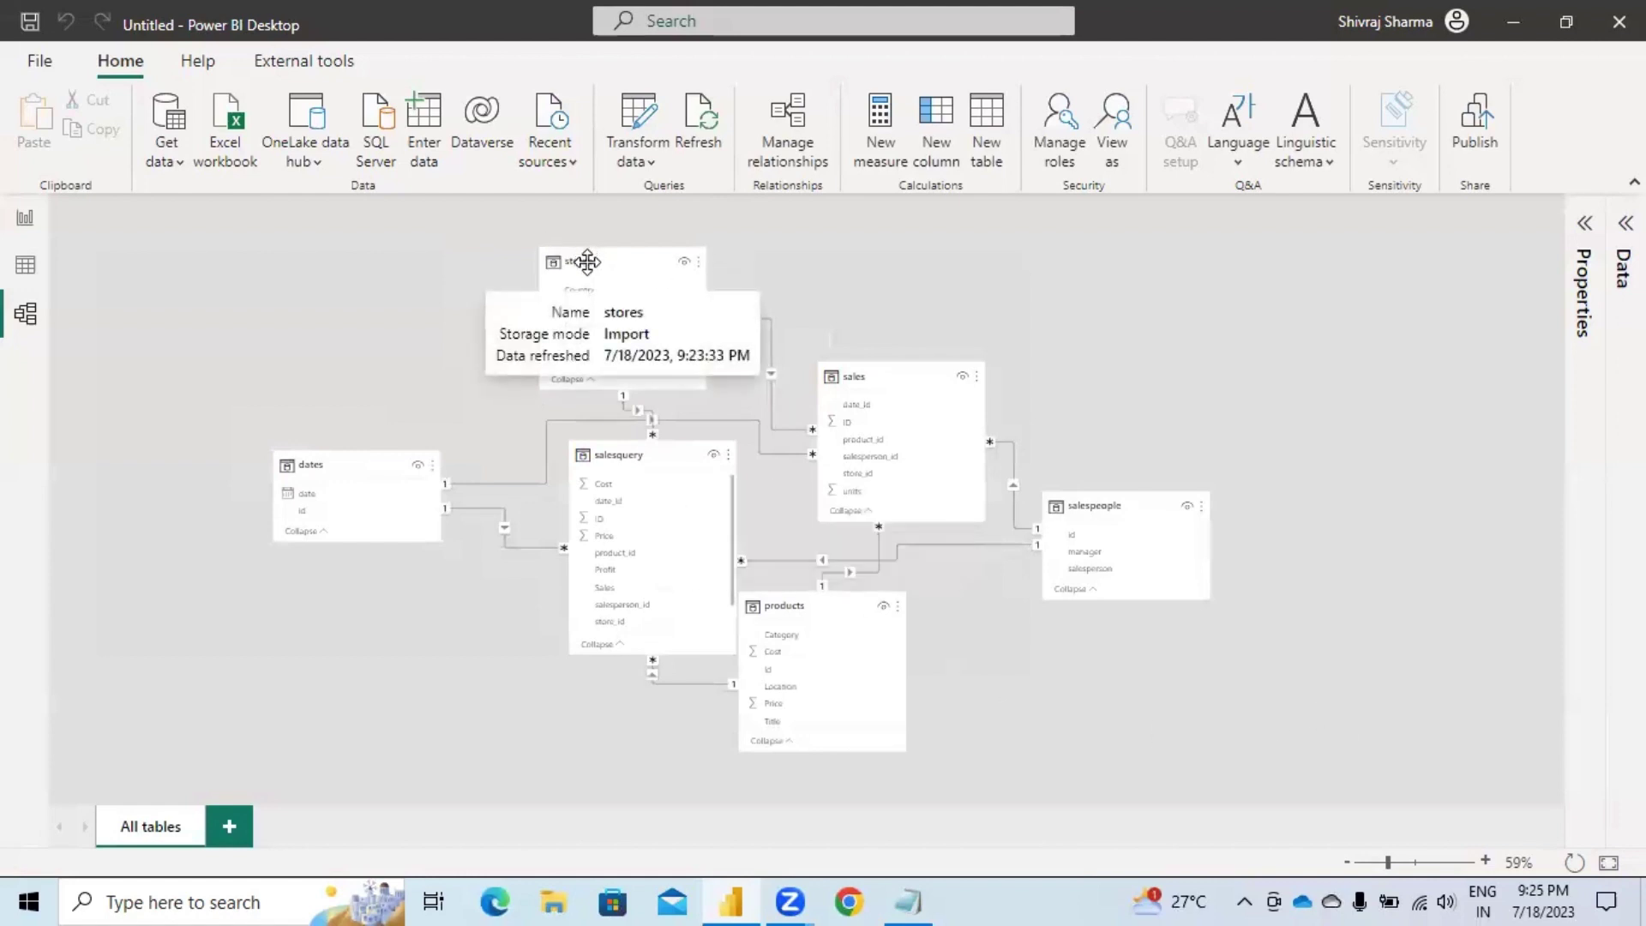
# Align stores directly above salesquery, leaving a wider gap between them, and move products clear of salesquery.
pyautogui.moveTo(569, 257); pyautogui.dragTo(631, 209)
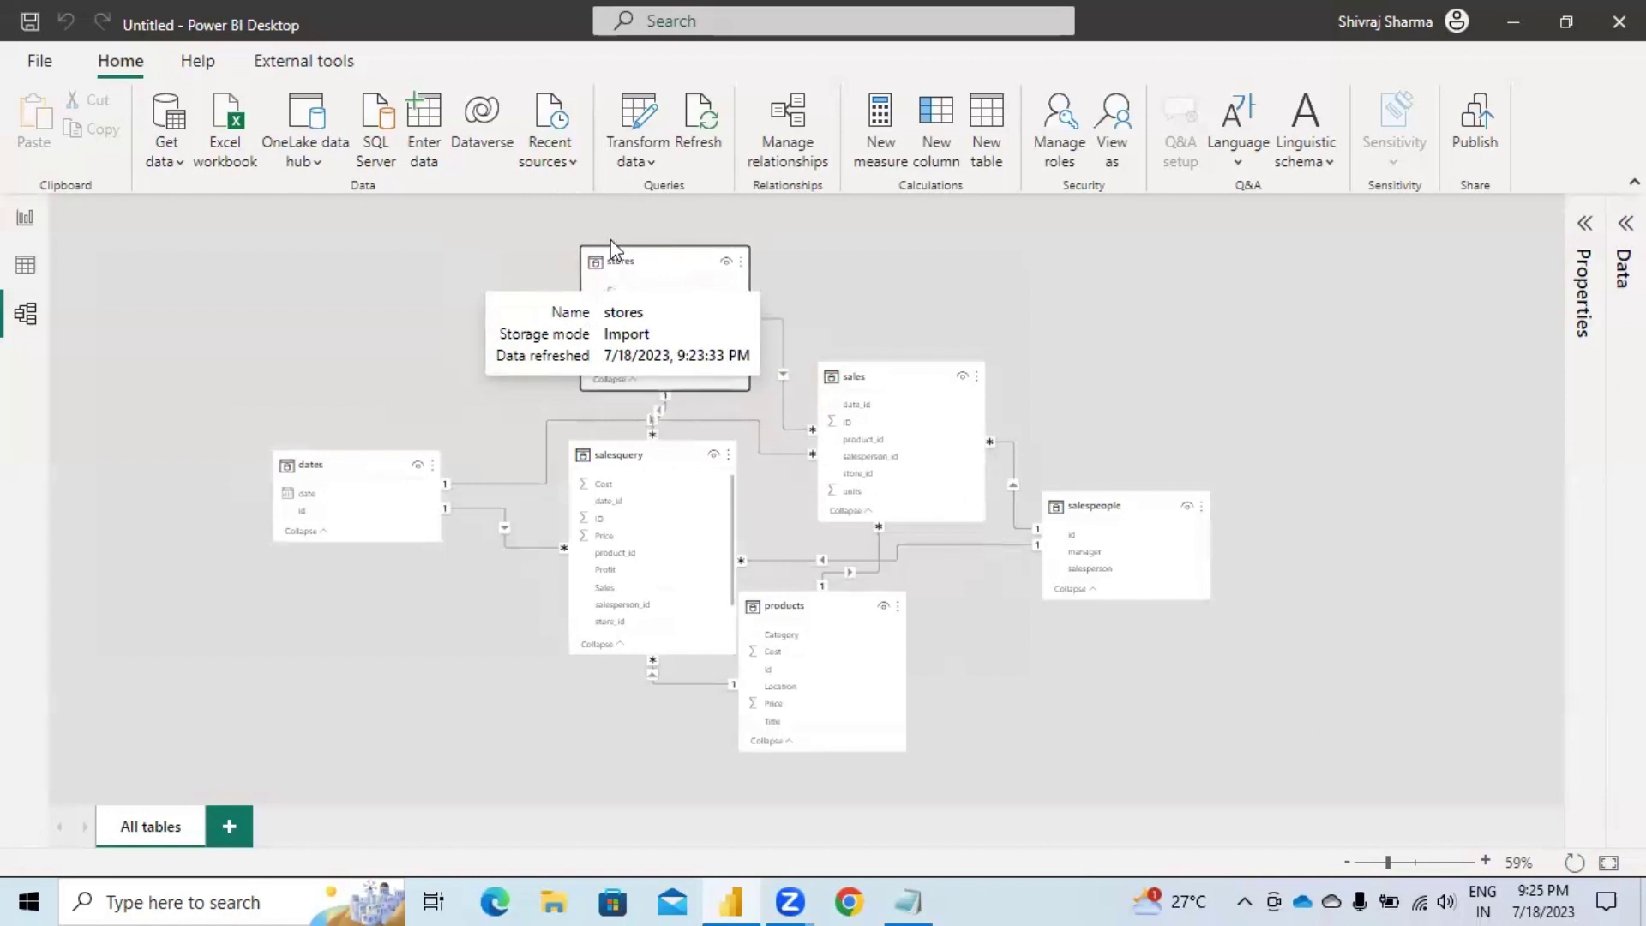
pyautogui.click(398, 347)
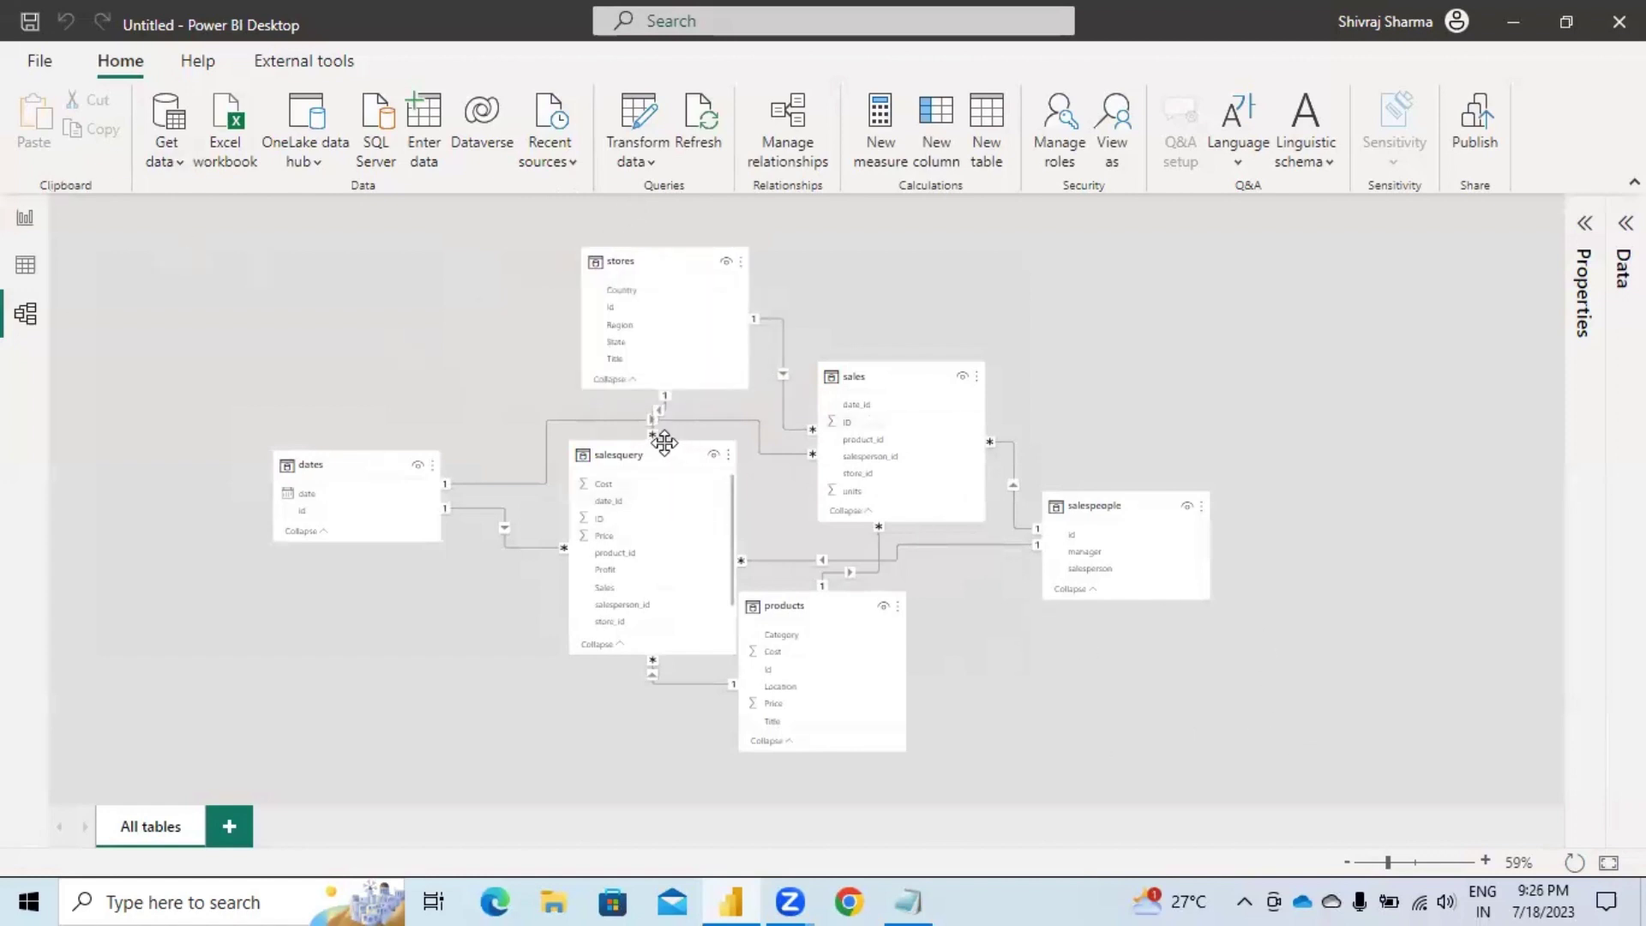
pyautogui.moveTo(637, 456); pyautogui.dragTo(624, 477)
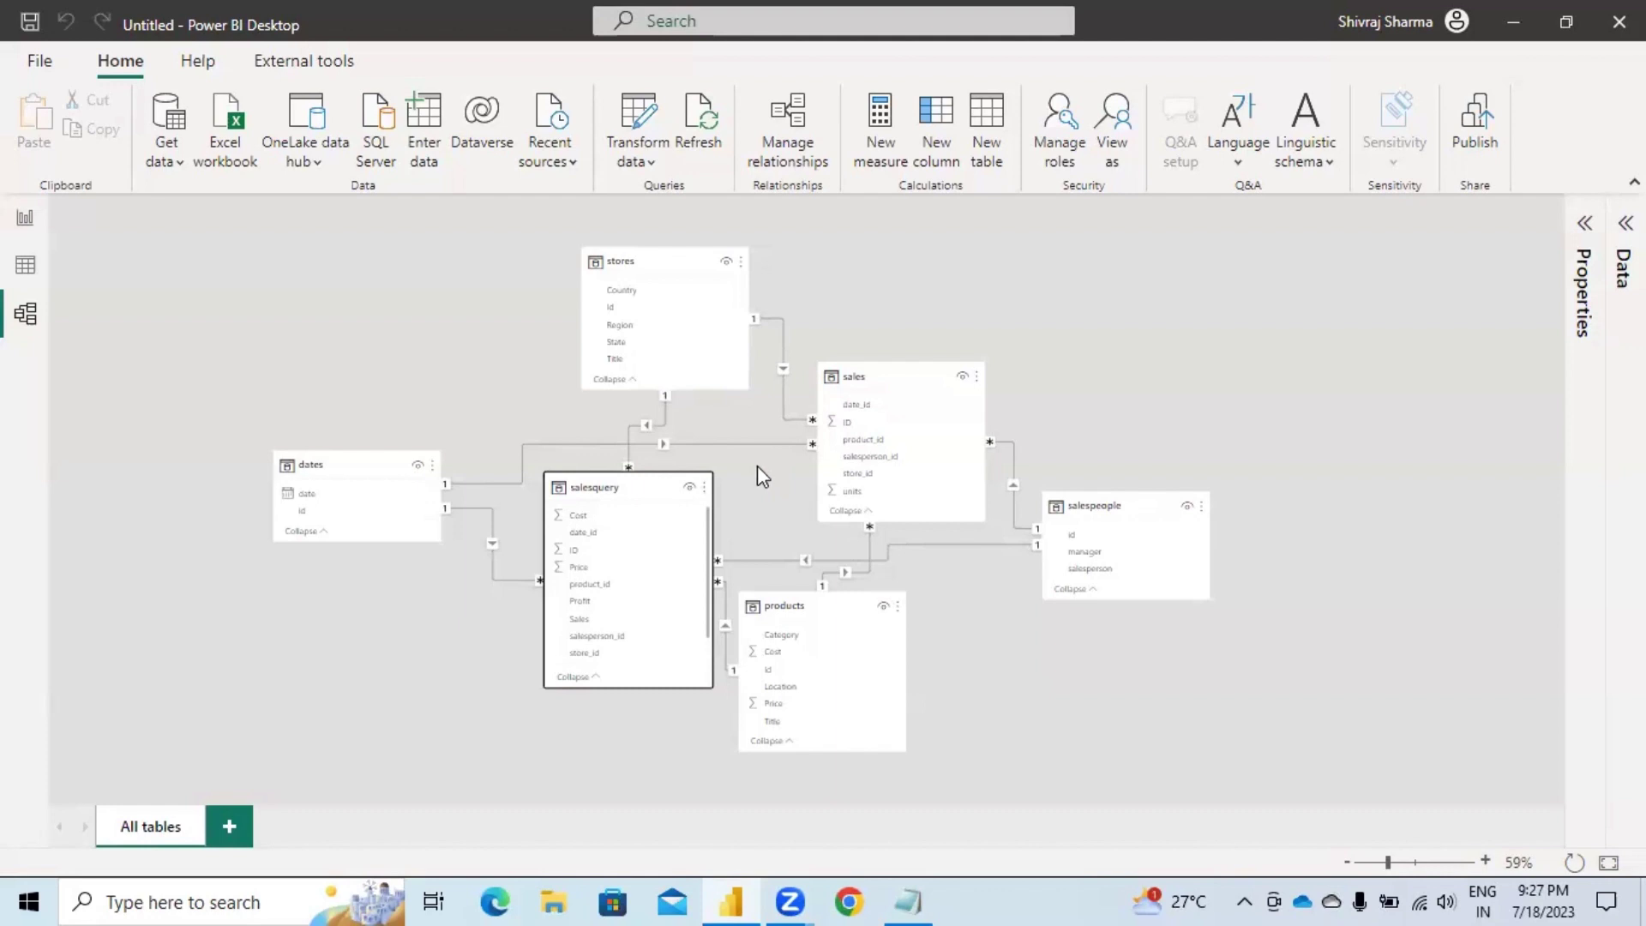
pyautogui.moveTo(688, 259); pyautogui.dragTo(619, 241)
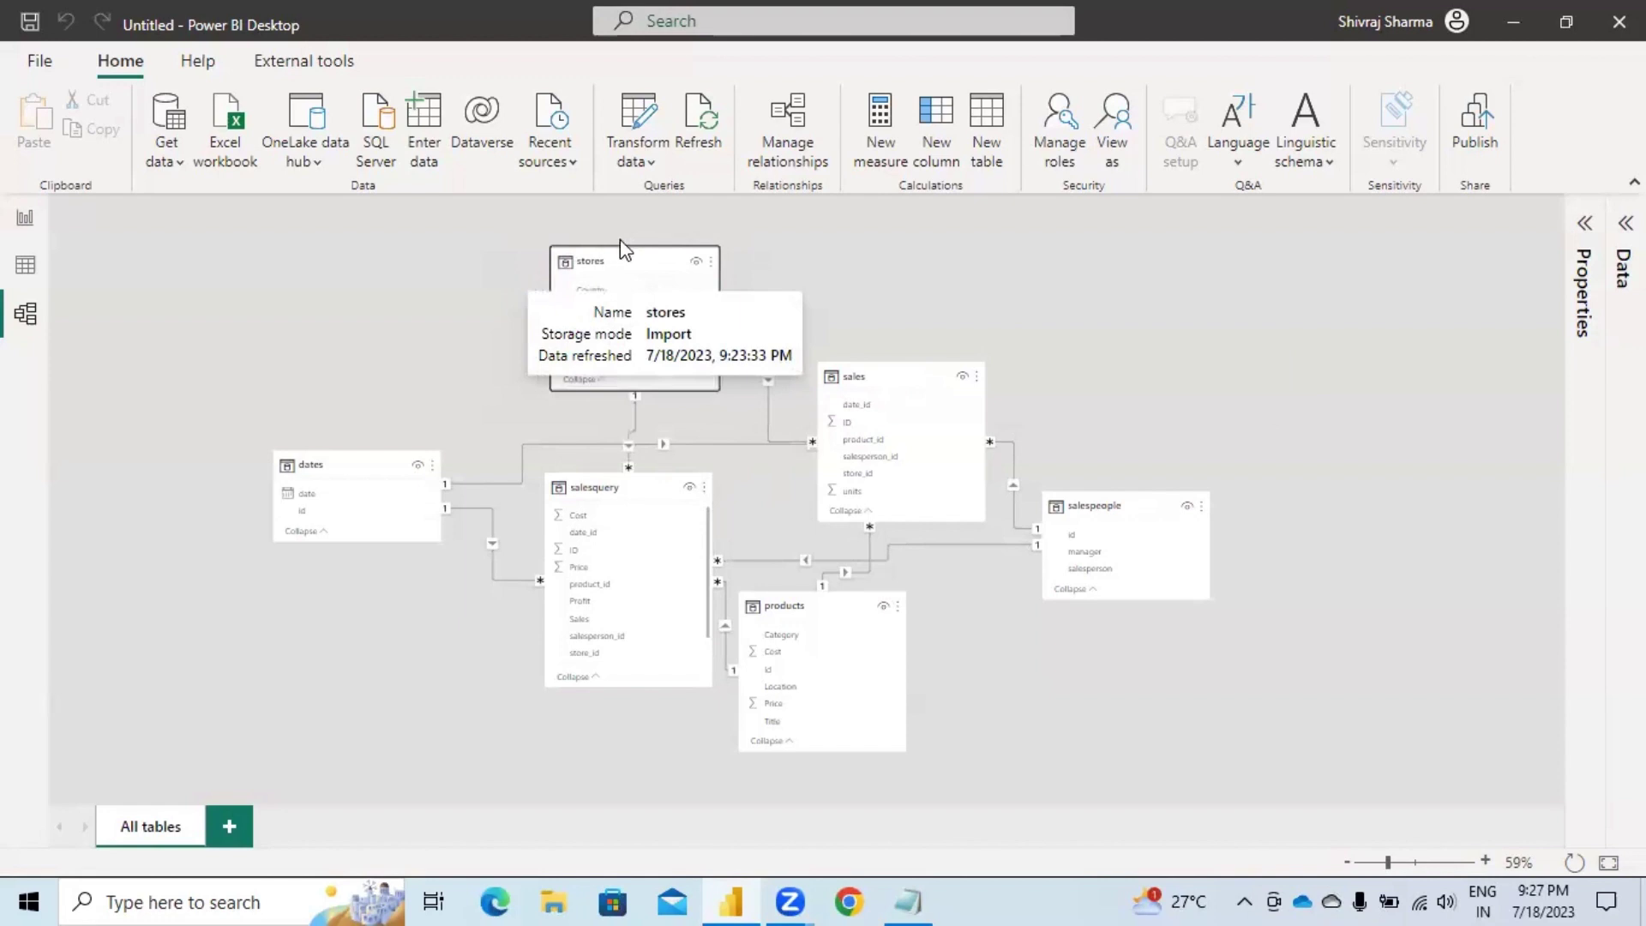
pyautogui.moveTo(859, 614); pyautogui.dragTo(932, 613)
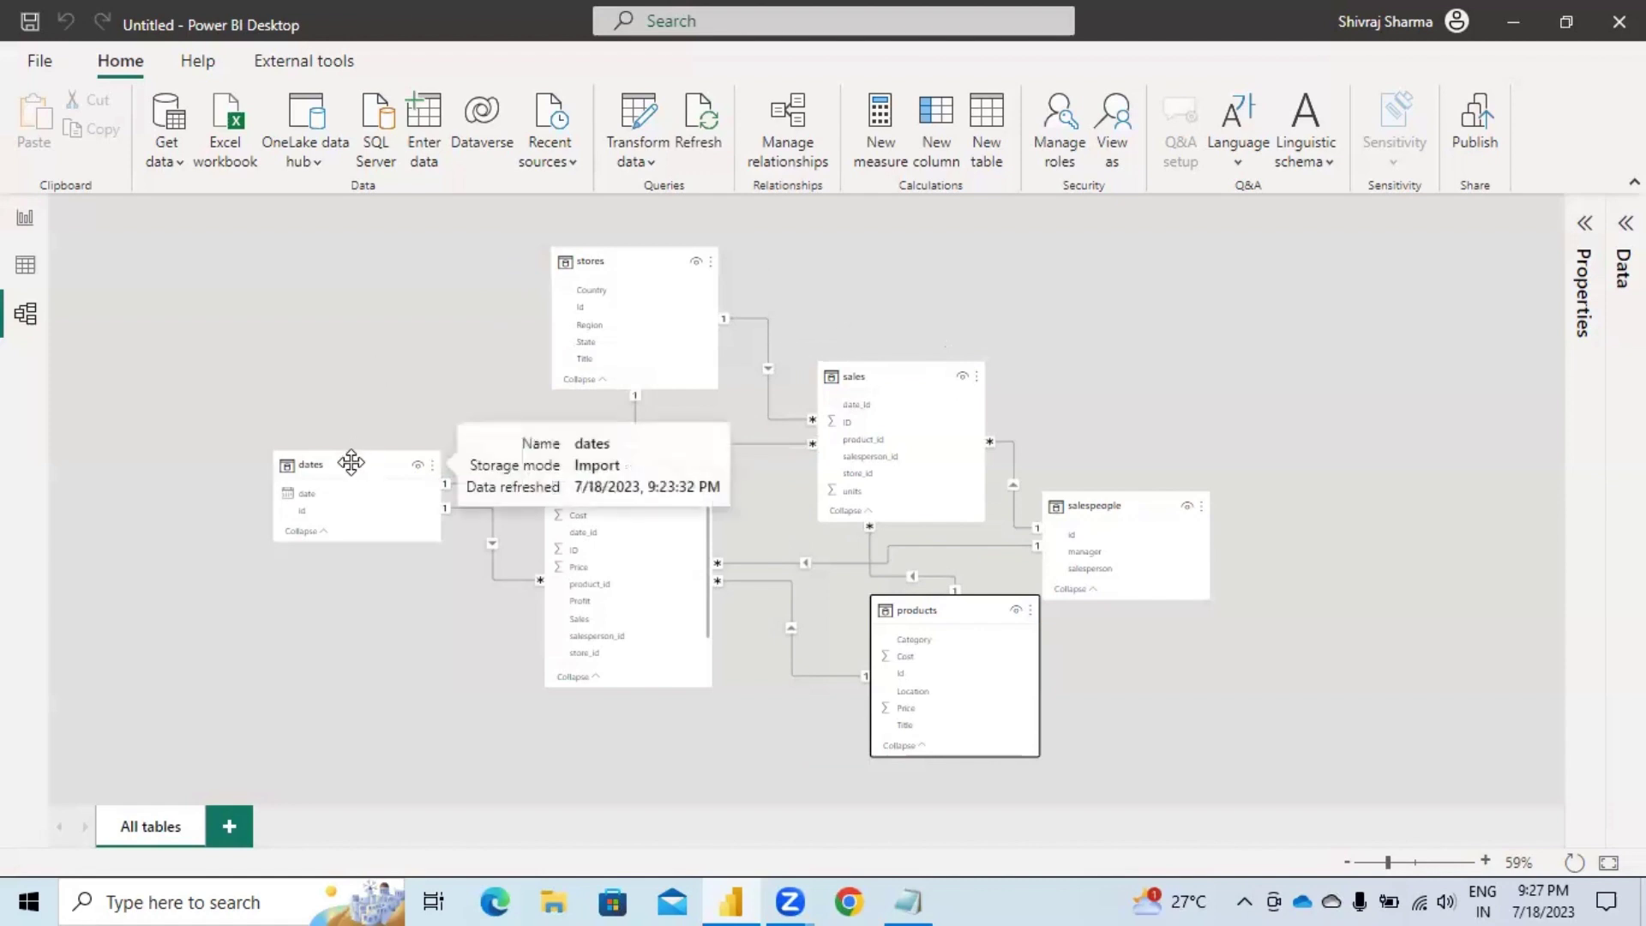
# Shift dates, salesquery and stores toward the diagram's outer edge and place the sales table beside stores.
pyautogui.moveTo(314, 454); pyautogui.dragTo(142, 404)
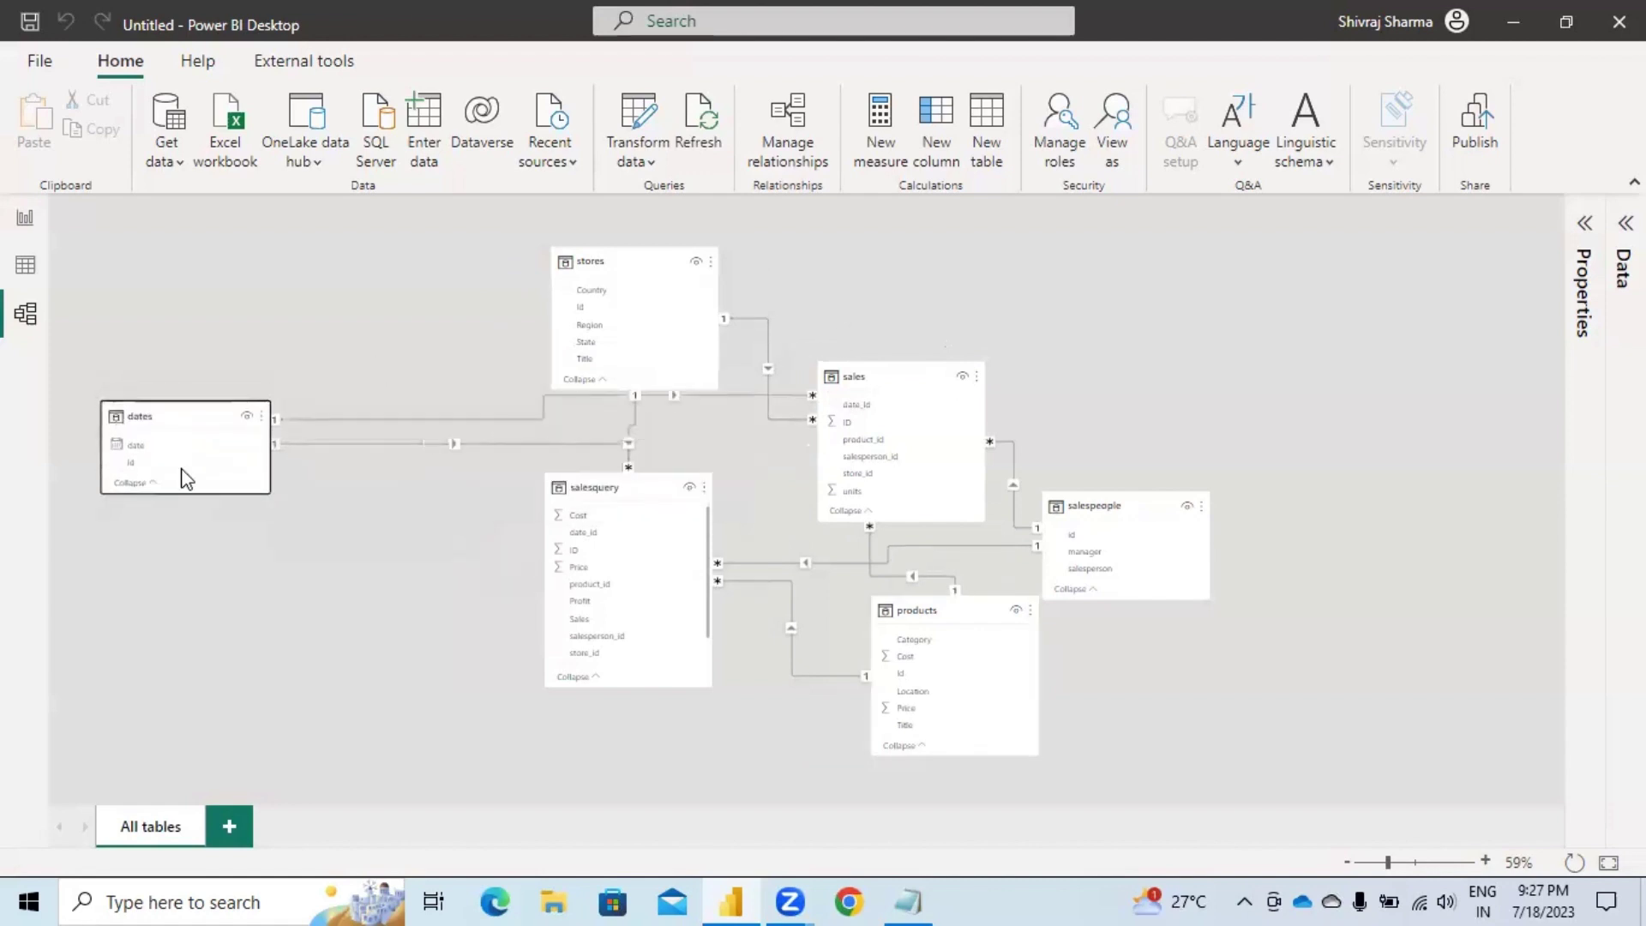
pyautogui.moveTo(594, 488); pyautogui.dragTo(356, 505)
pyautogui.moveTo(576, 258); pyautogui.dragTo(342, 209)
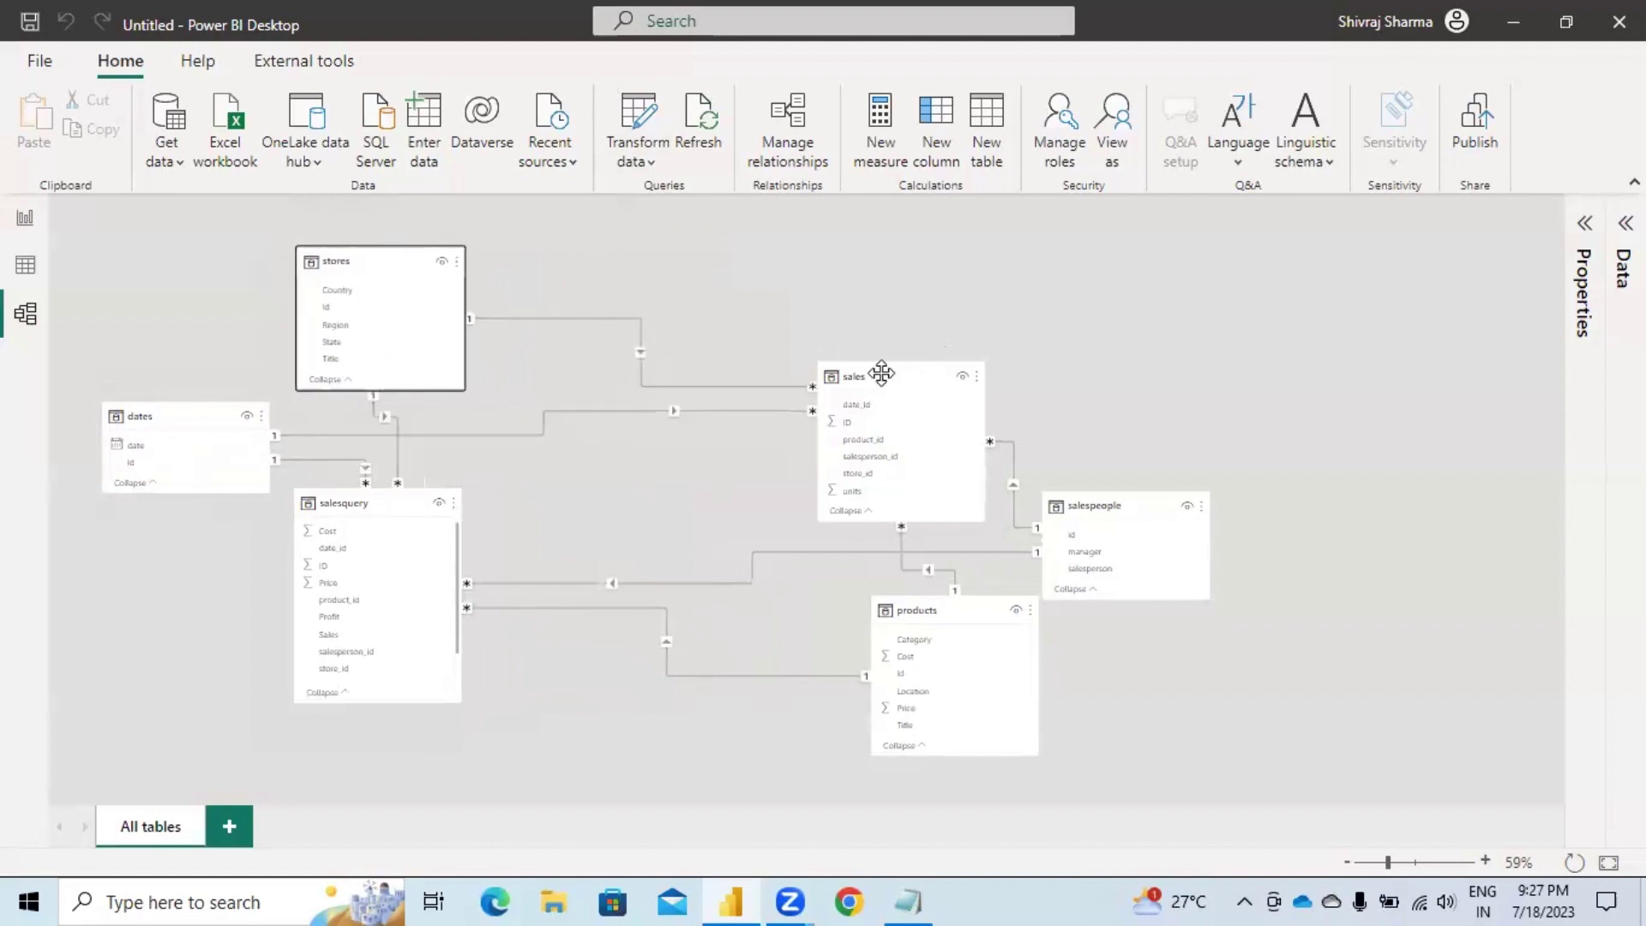
pyautogui.moveTo(879, 374); pyautogui.dragTo(609, 265)
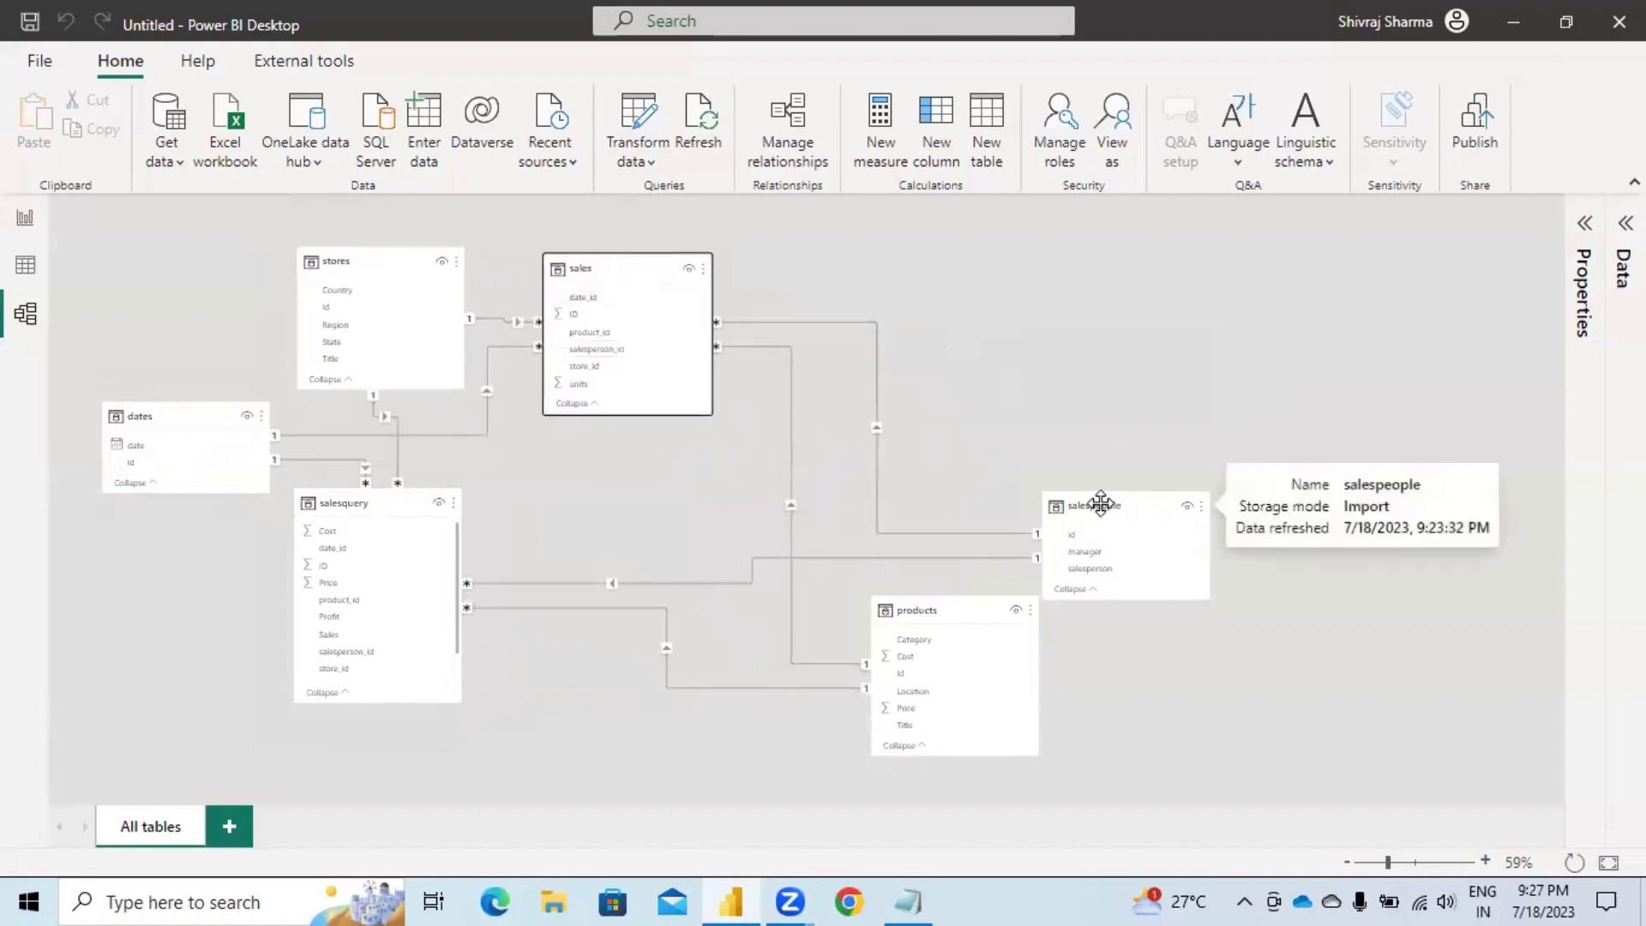
# Place products beside salesquery under the sales table, bring salespeople close to sales, and fit the diagram to the canvas.
pyautogui.moveTo(1094, 504); pyautogui.dragTo(969, 350)
pyautogui.moveTo(946, 345); pyautogui.dragTo(969, 396)
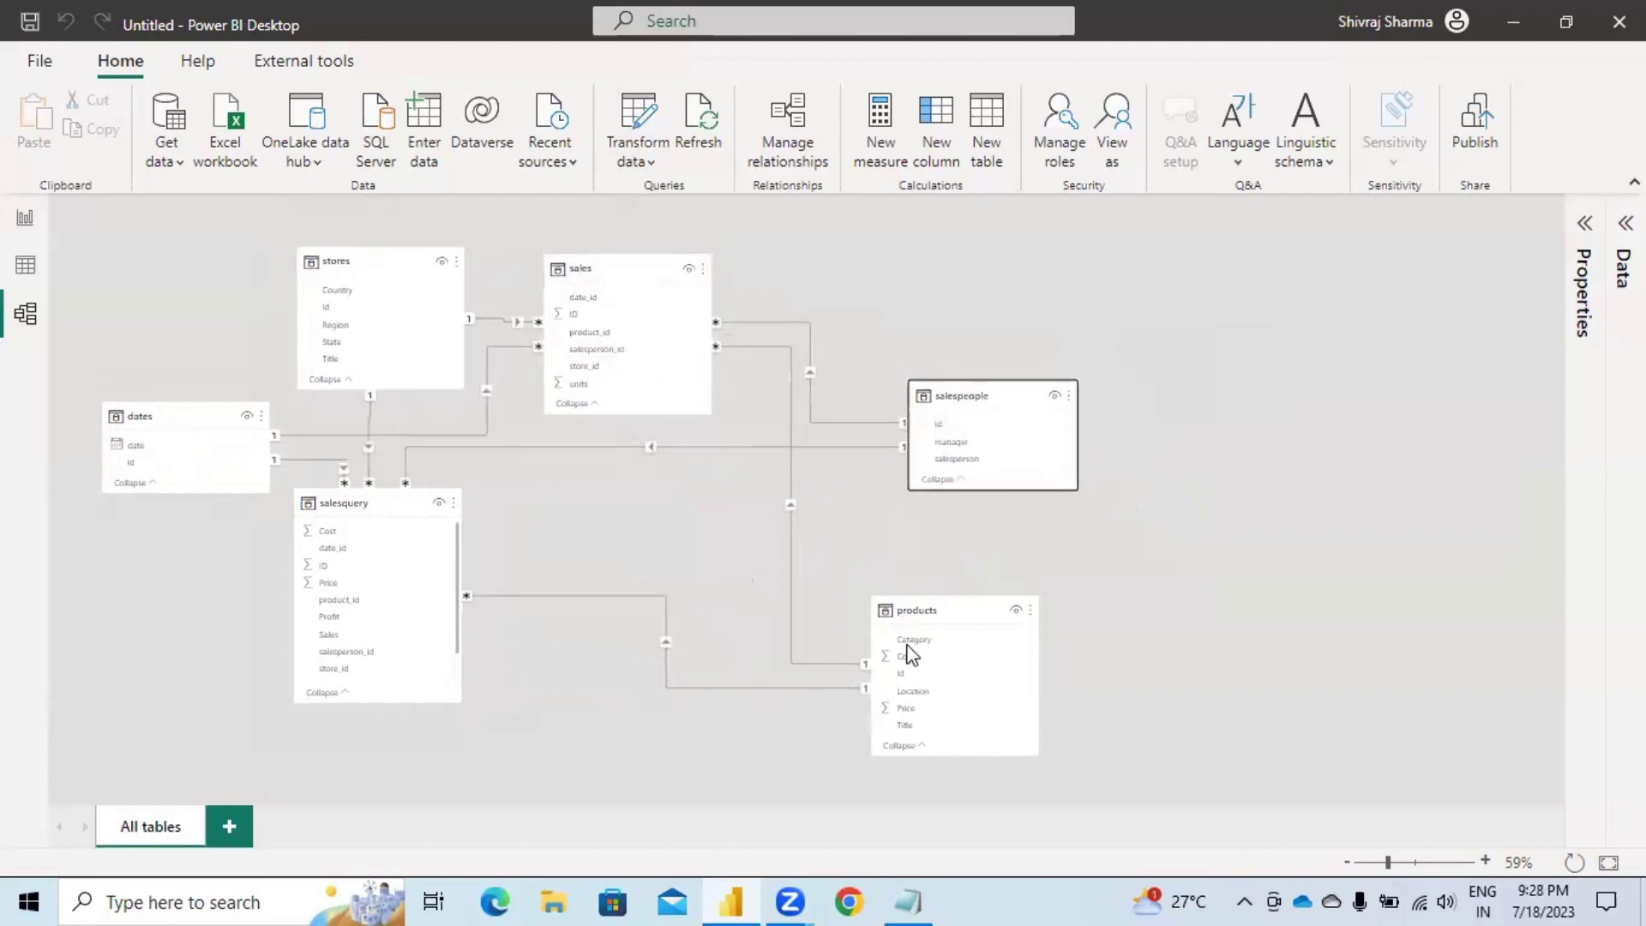
pyautogui.moveTo(929, 608); pyautogui.dragTo(589, 538)
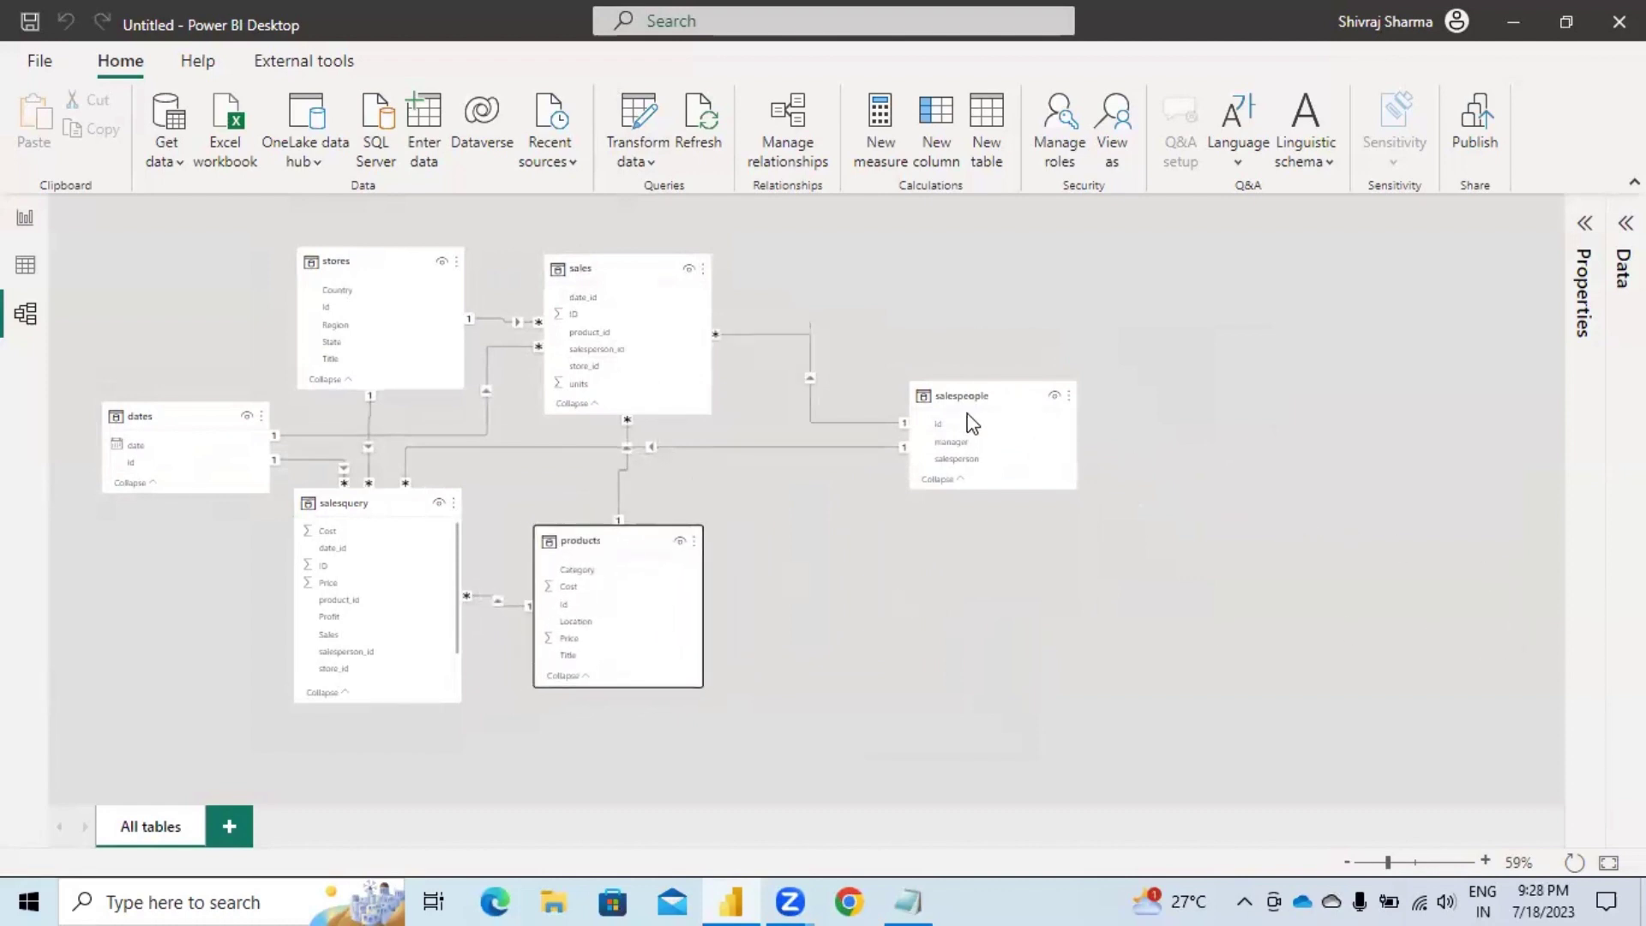
pyautogui.moveTo(965, 401); pyautogui.dragTo(806, 414)
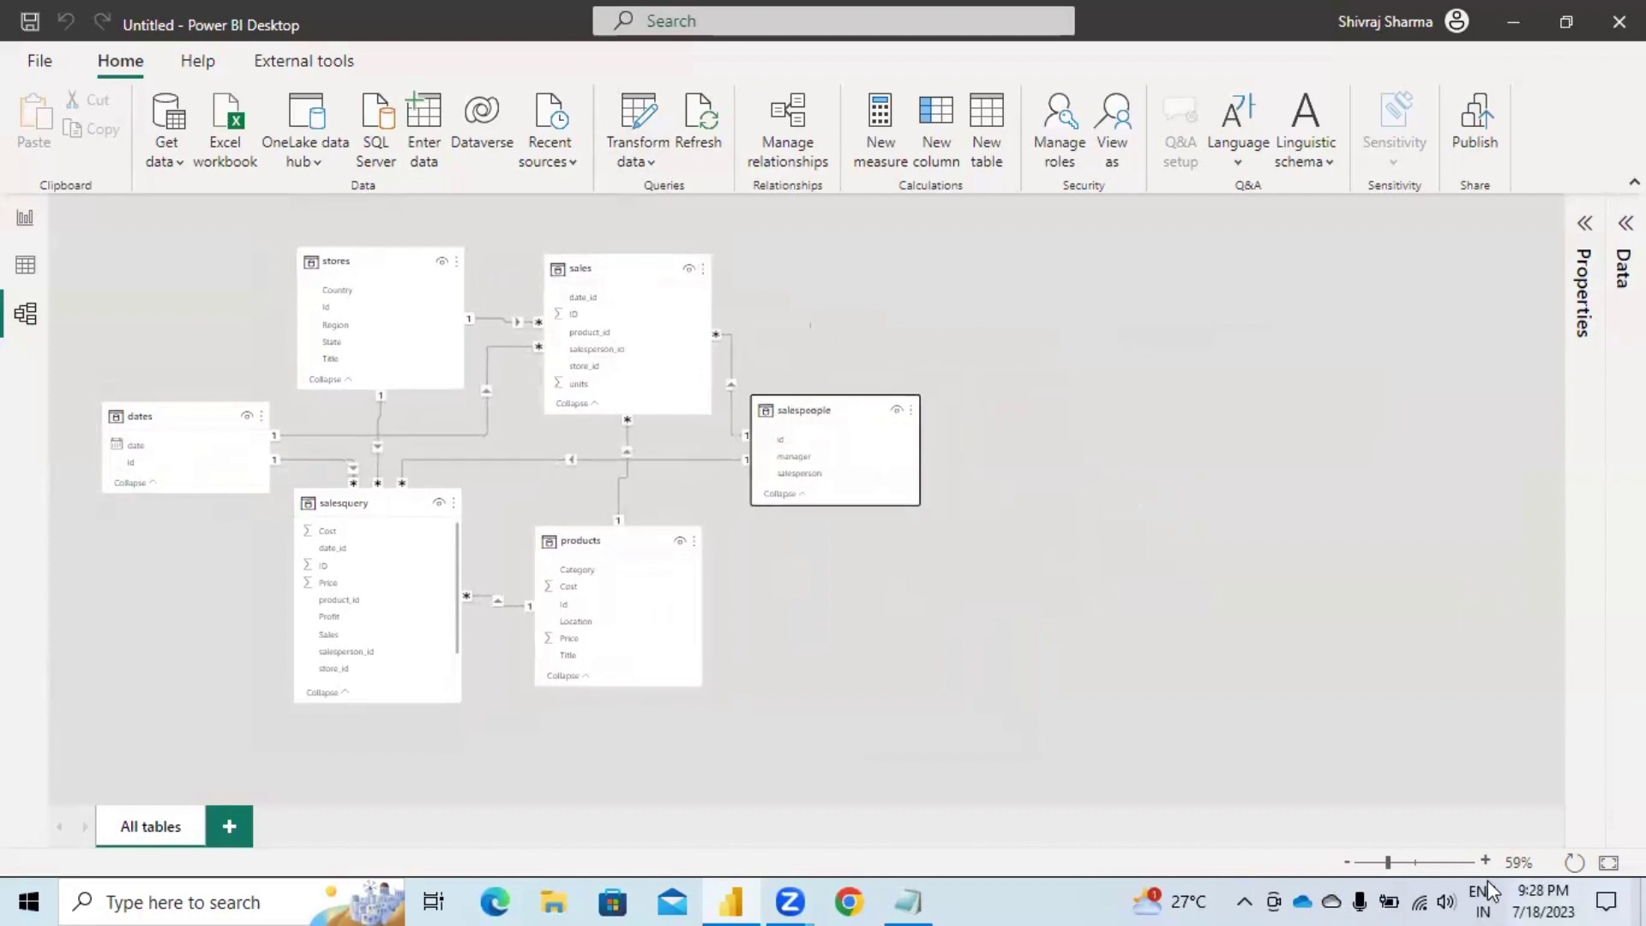
pyautogui.click(1609, 862)
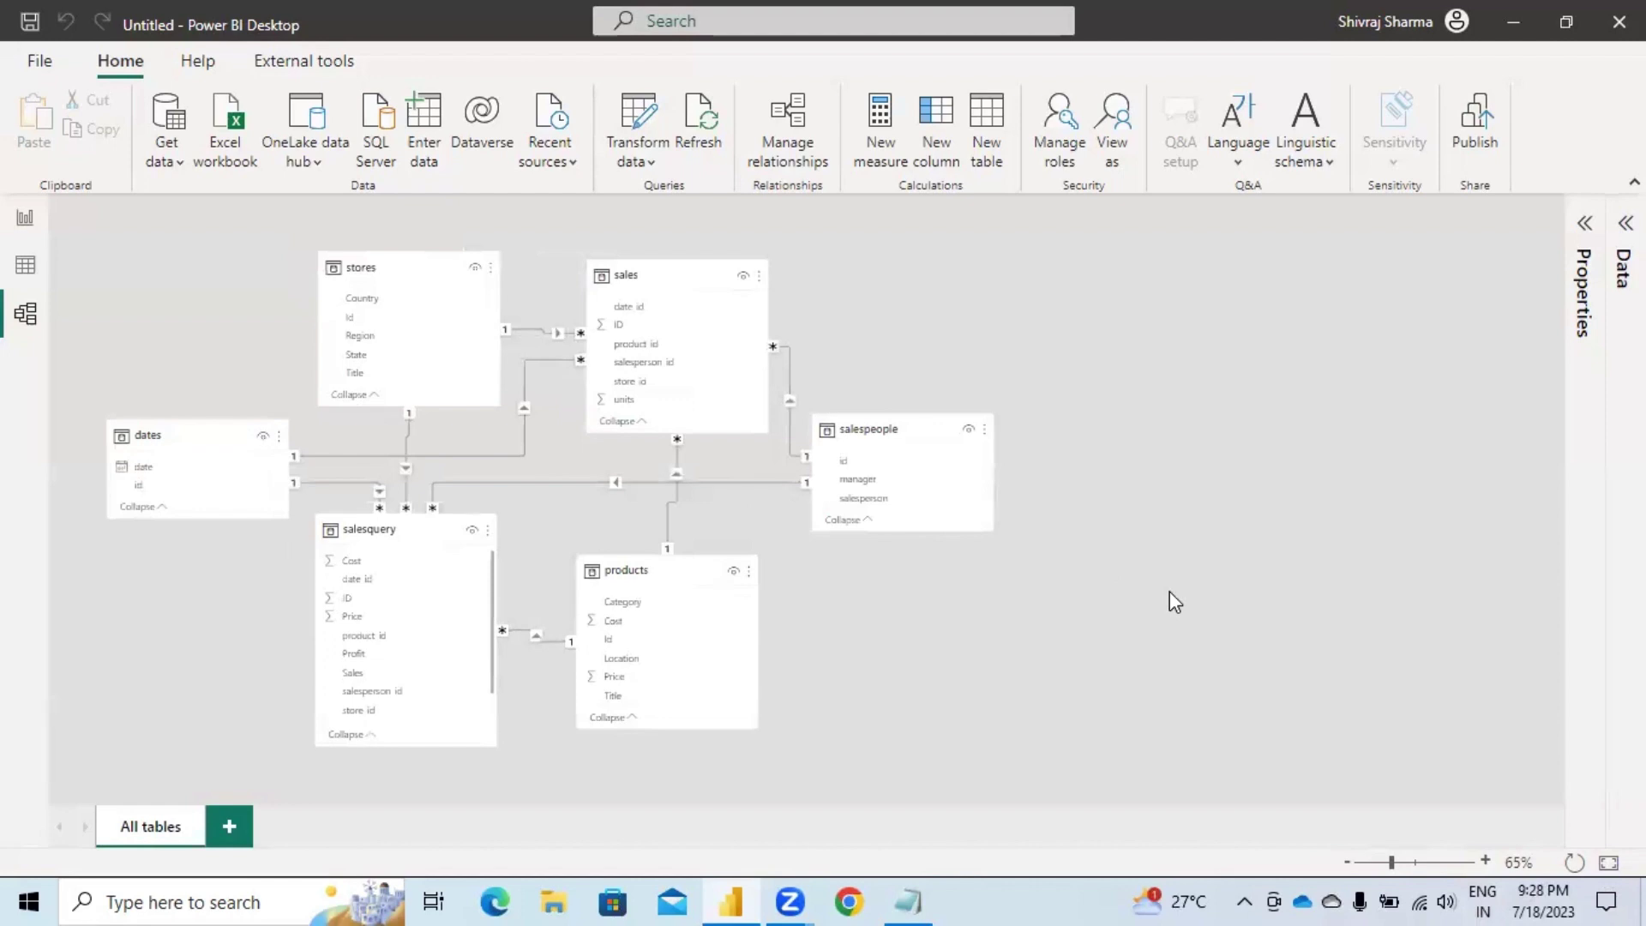
# Select salesquery and sales in turn to compare how each connects to the surrounding tables.
pyautogui.click(416, 528)
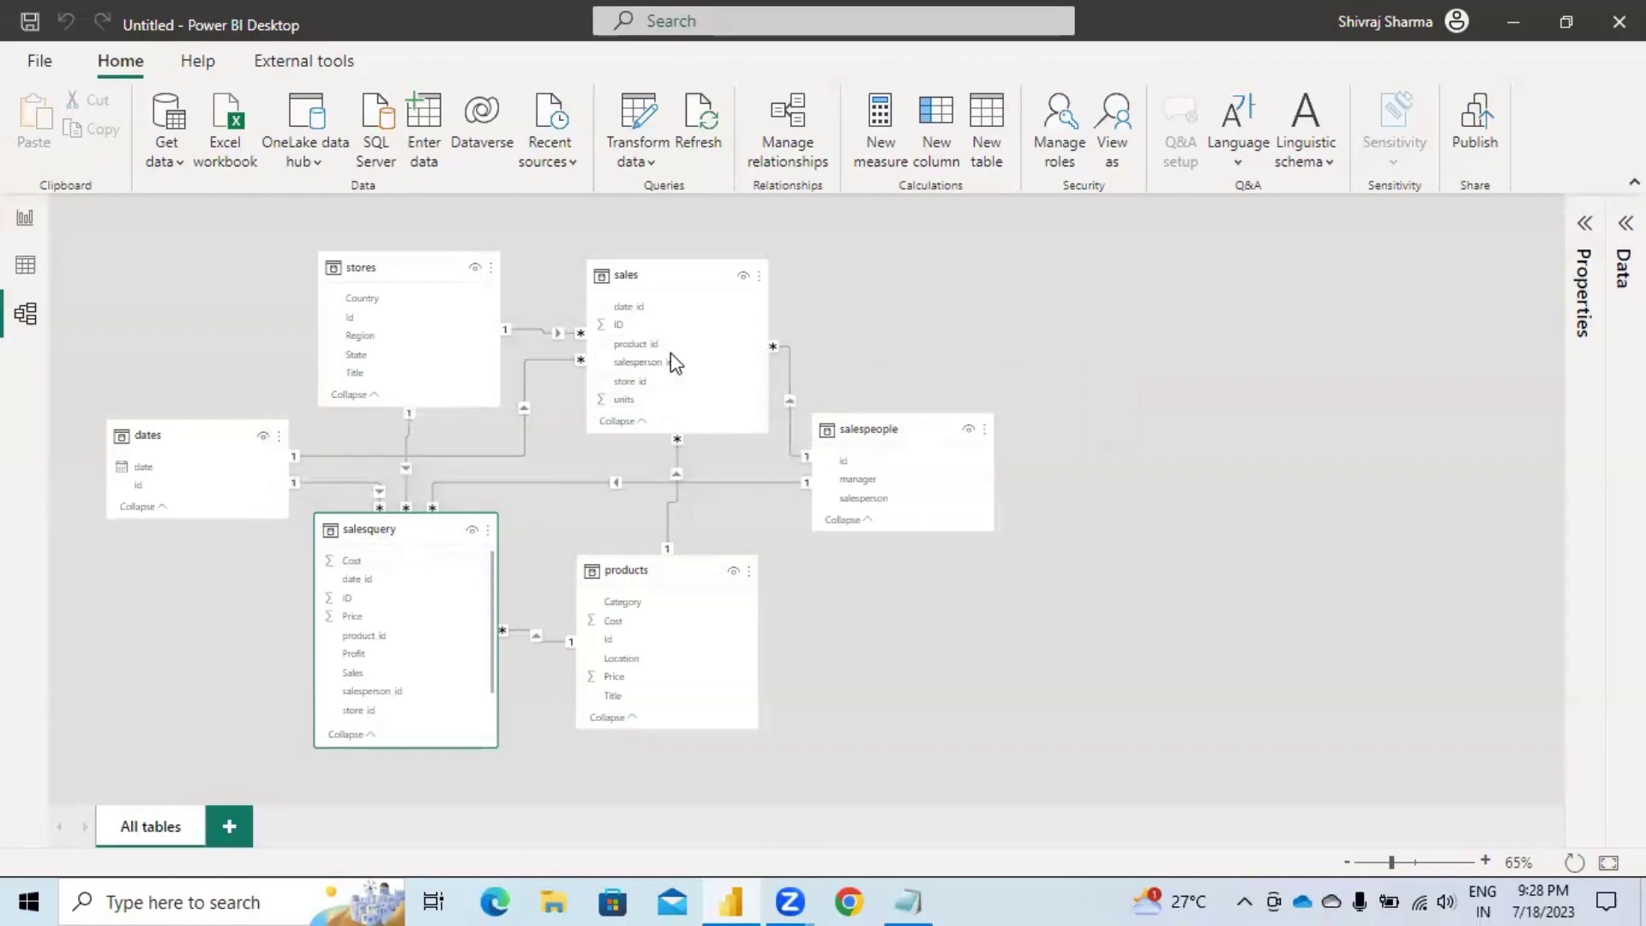
pyautogui.click(679, 275)
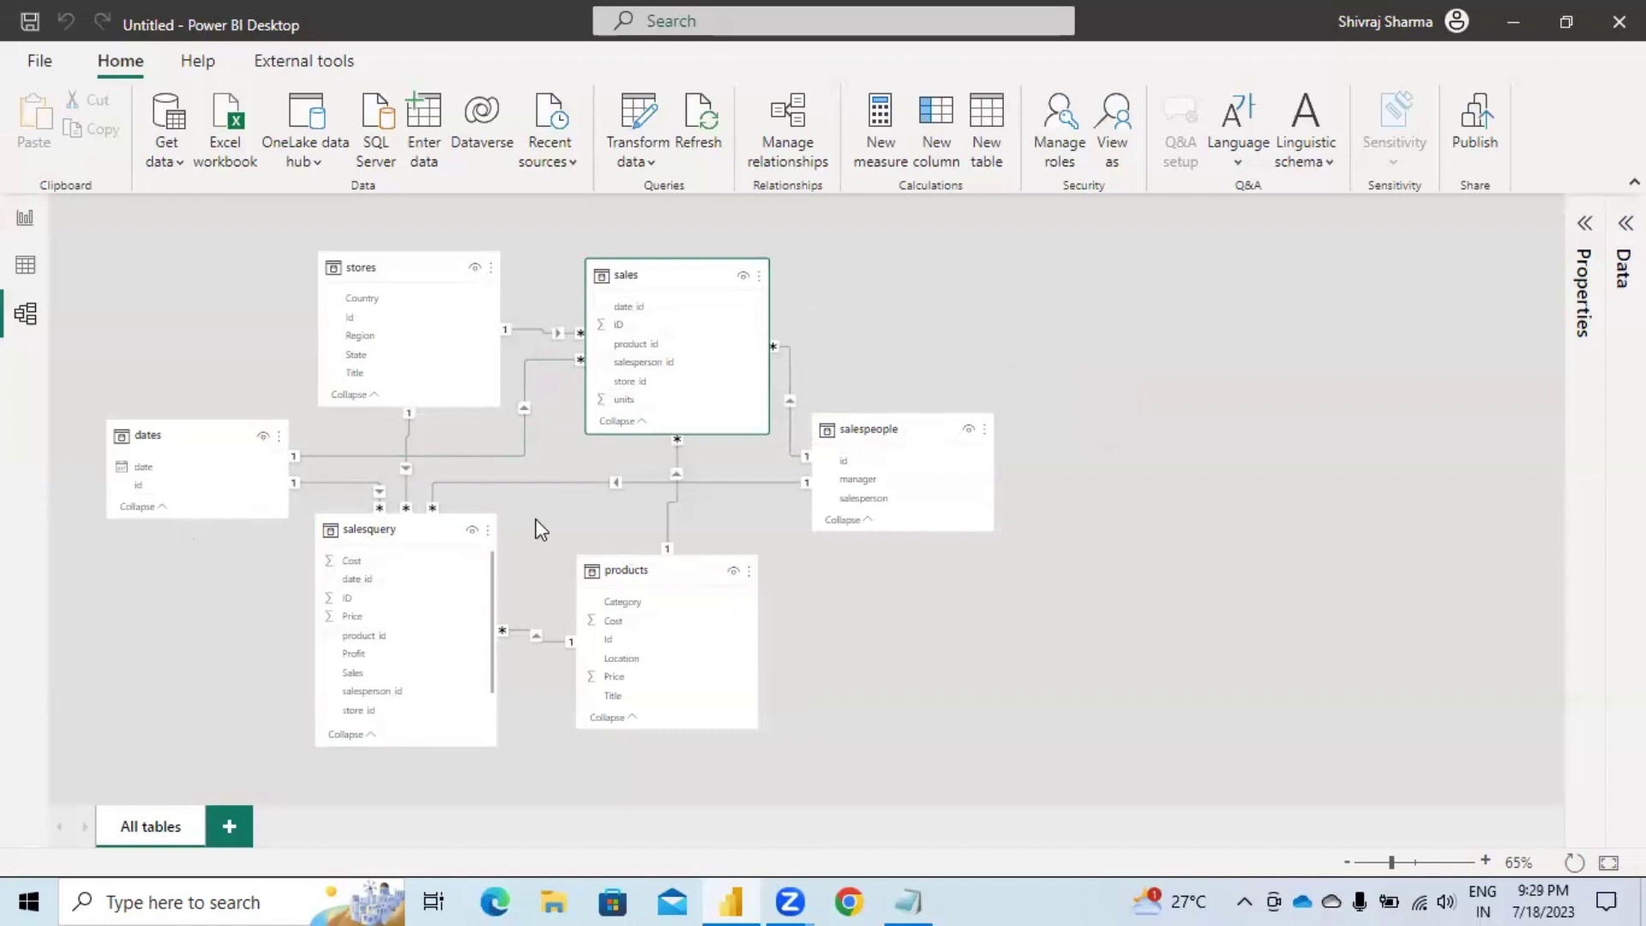
pyautogui.click(400, 615)
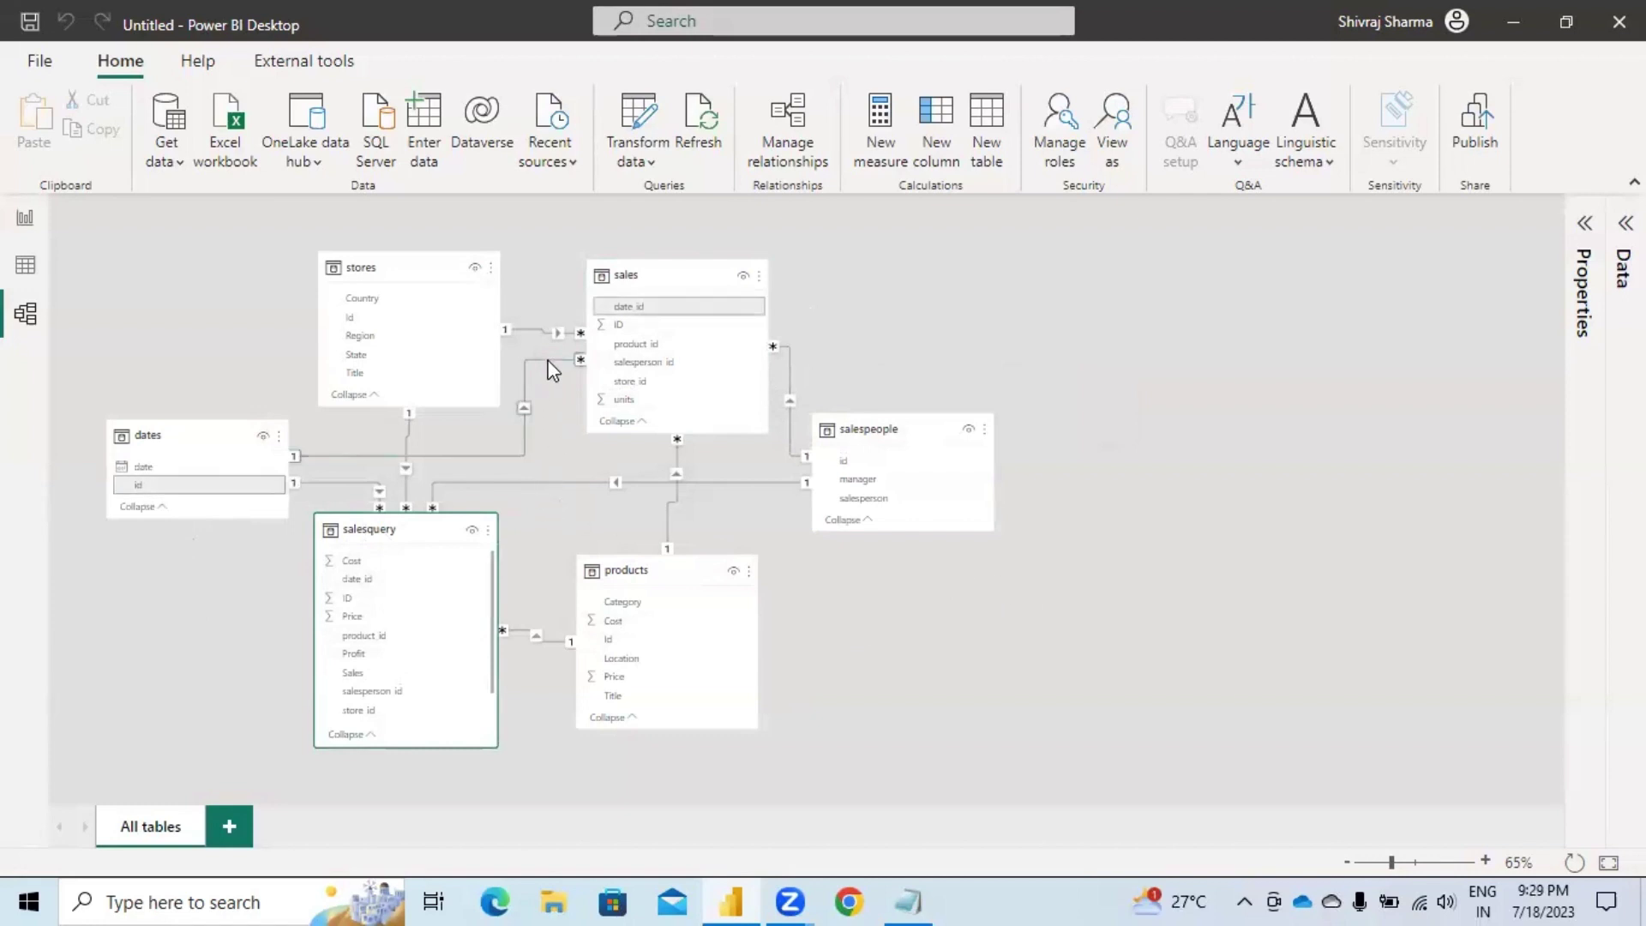
# Move the dates table down next to salesquery and the salespeople table below and beyond products.
pyautogui.moveTo(163, 463); pyautogui.dragTo(72, 581)
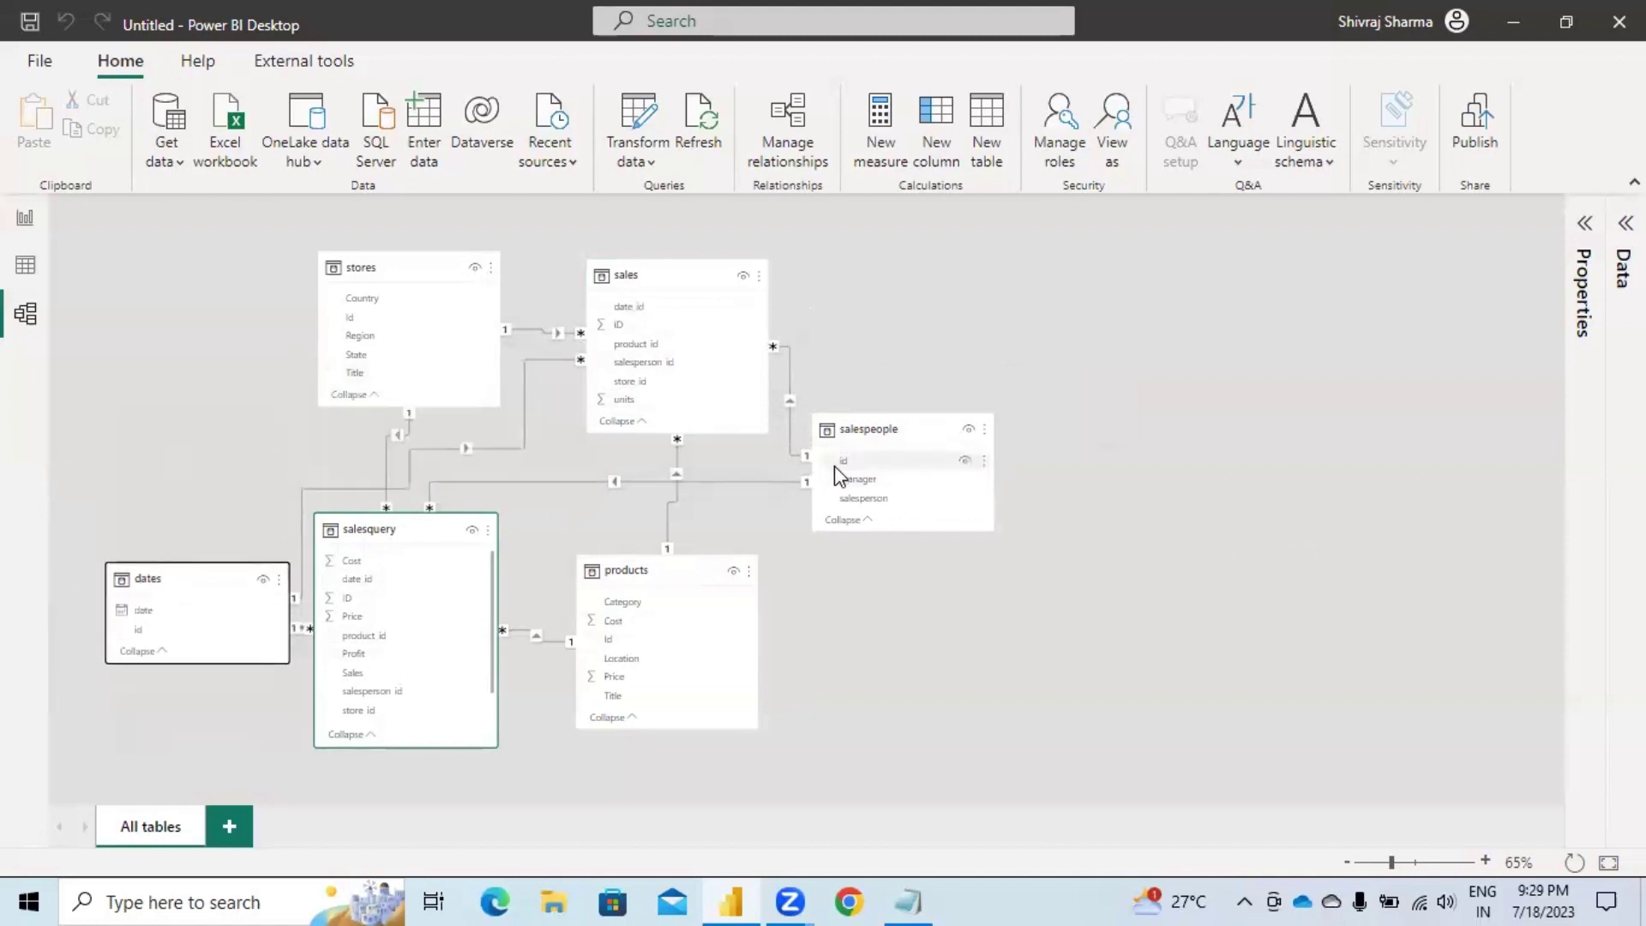
pyautogui.click(889, 472)
pyautogui.moveTo(889, 473); pyautogui.dragTo(886, 729)
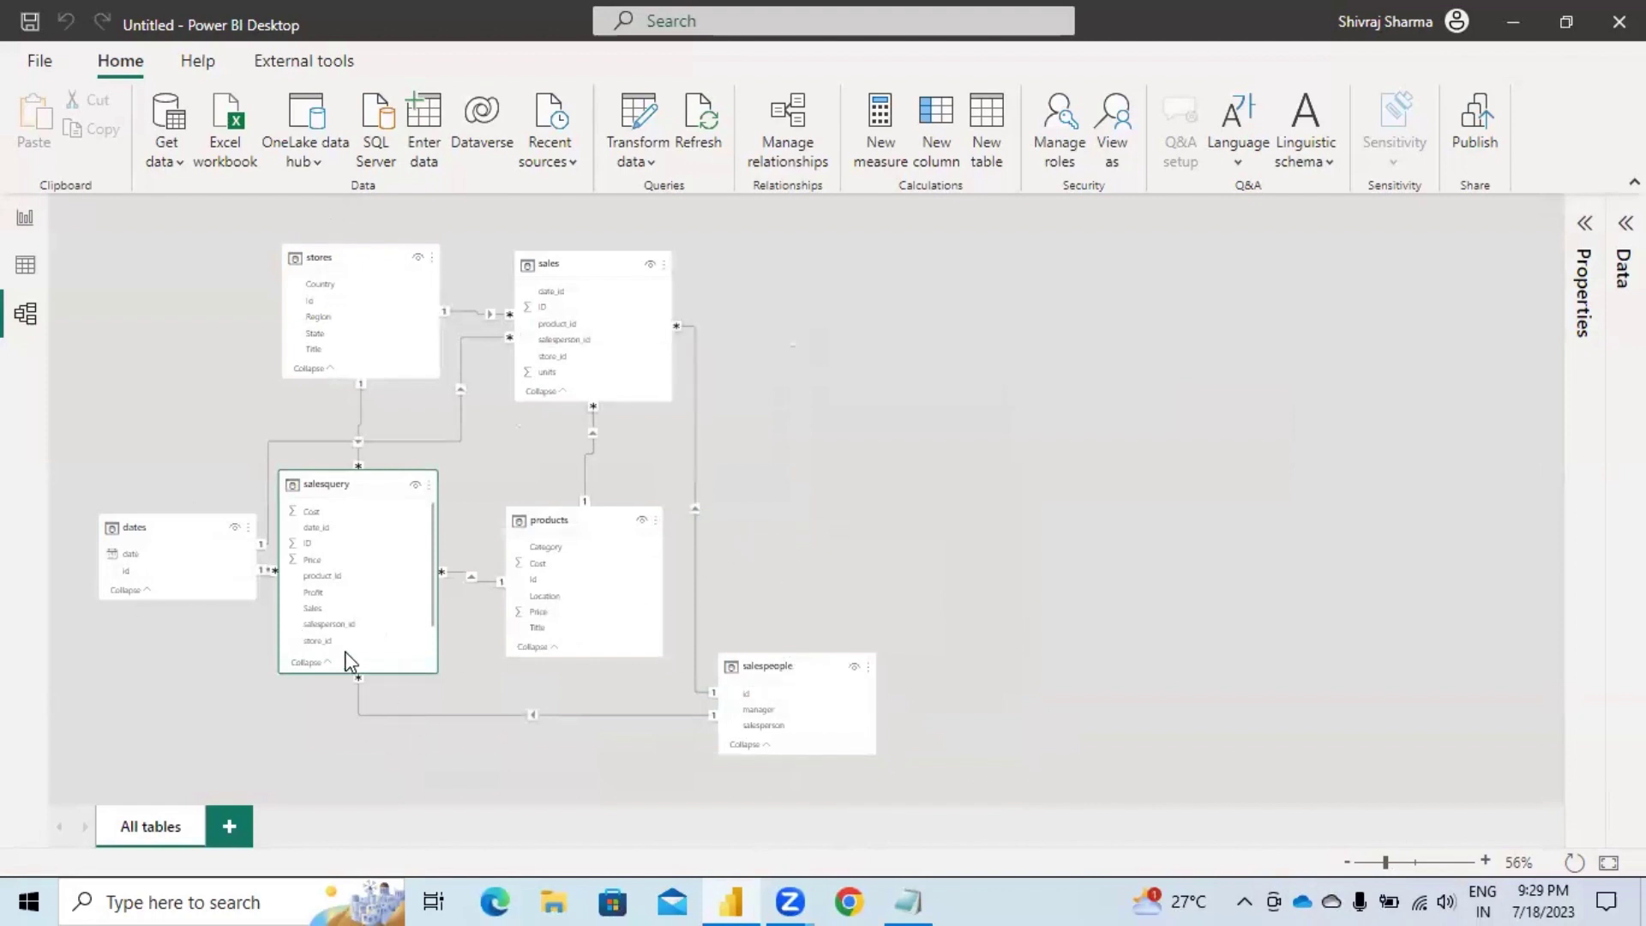
# Move salesquery away from dates toward products and examine the relationship lines from dates and stores.
pyautogui.scroll(3, 348, 660)
pyautogui.scroll(1, 347, 660)
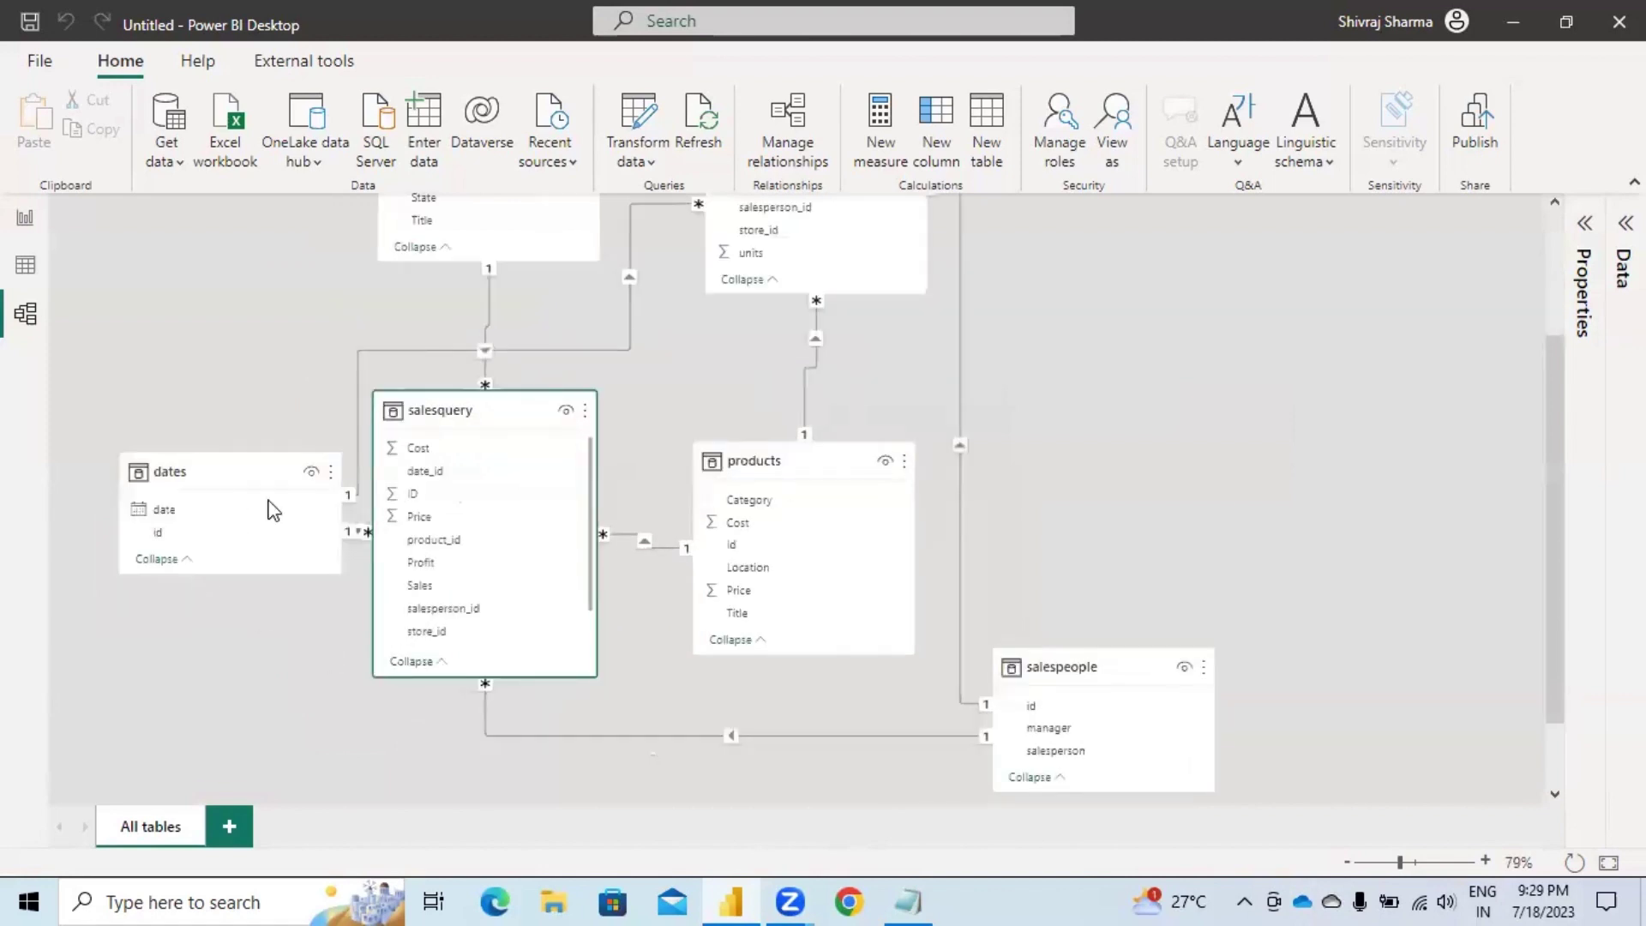
pyautogui.click(228, 471)
pyautogui.moveTo(183, 474); pyautogui.dragTo(129, 473)
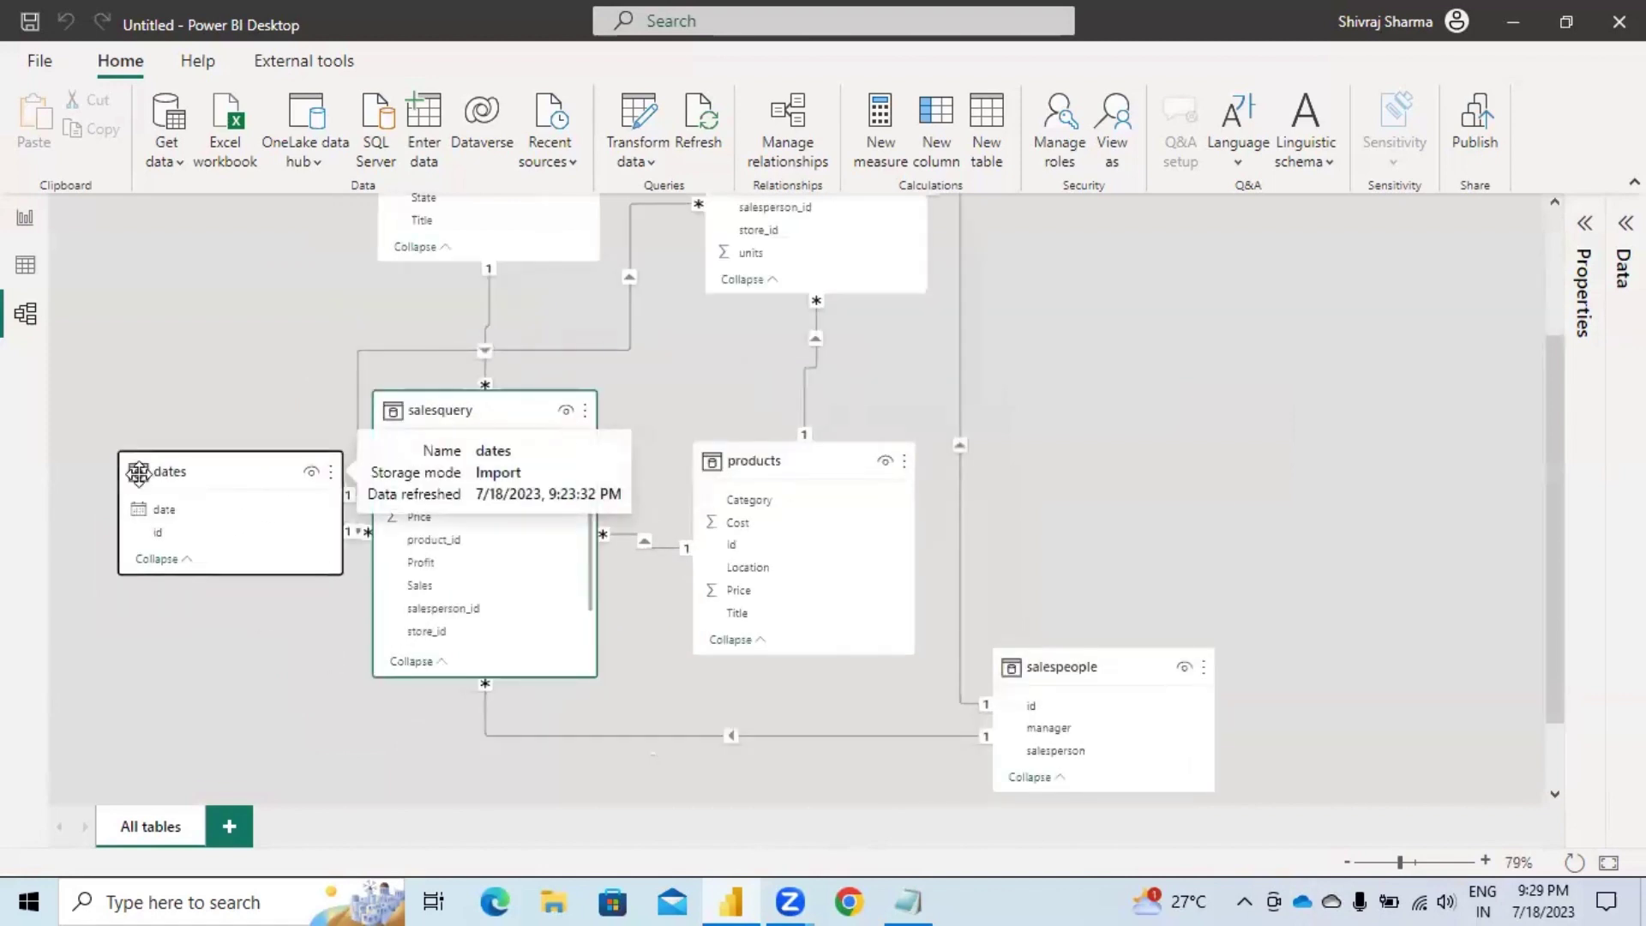
pyautogui.moveTo(494, 421); pyautogui.dragTo(548, 430)
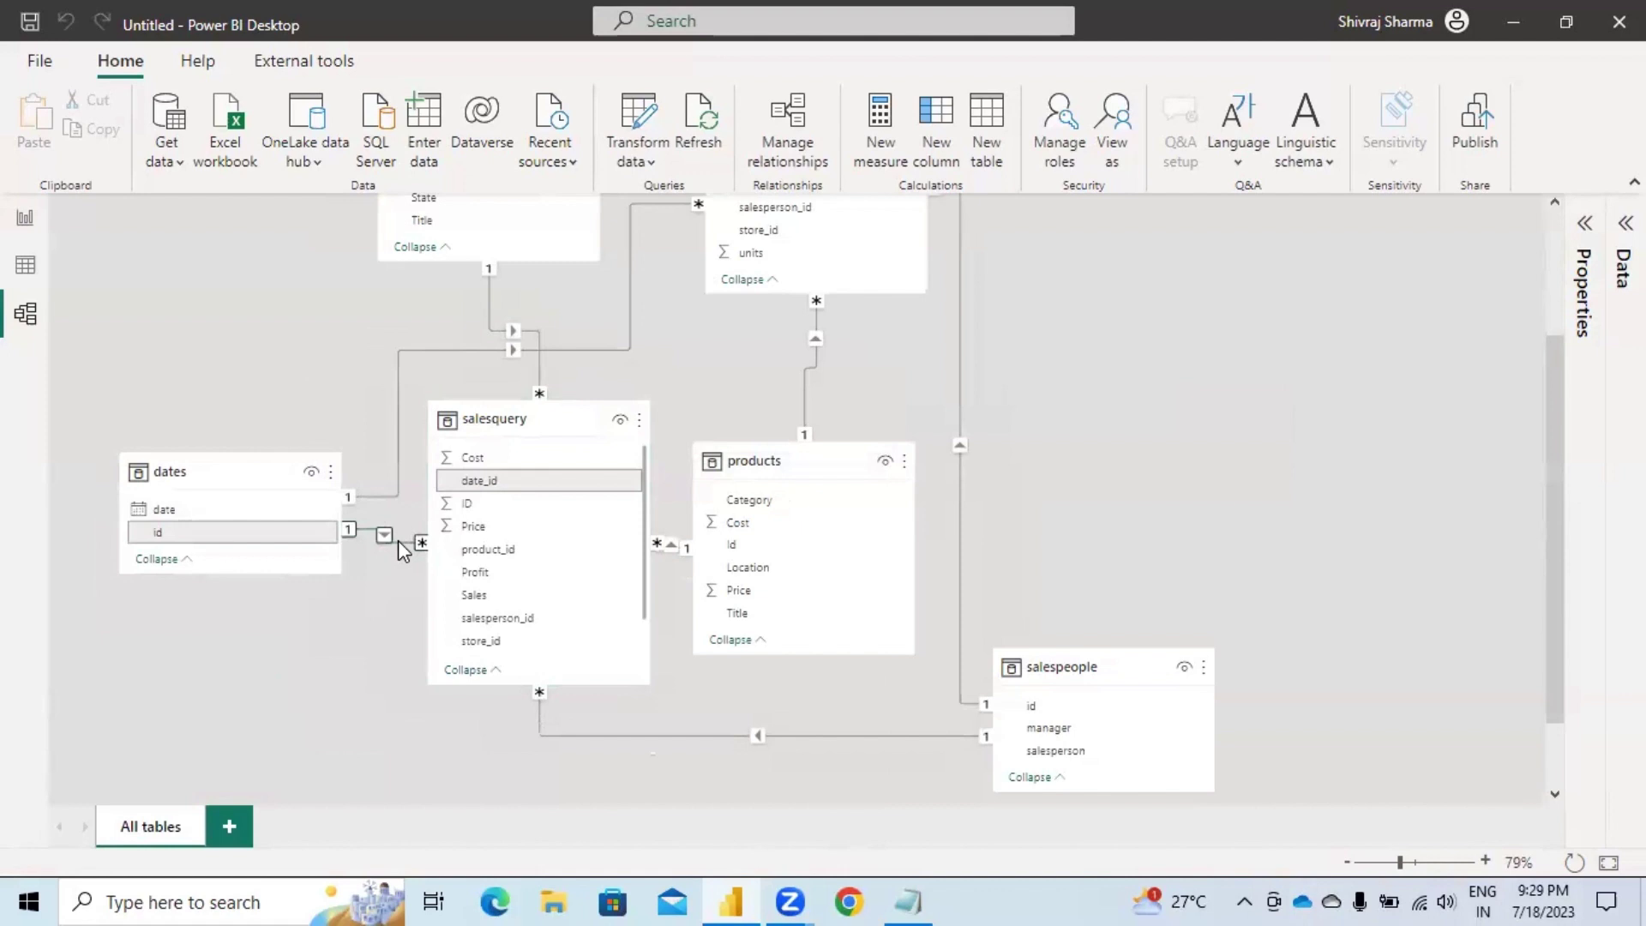
pyautogui.scroll(1, 588, 458)
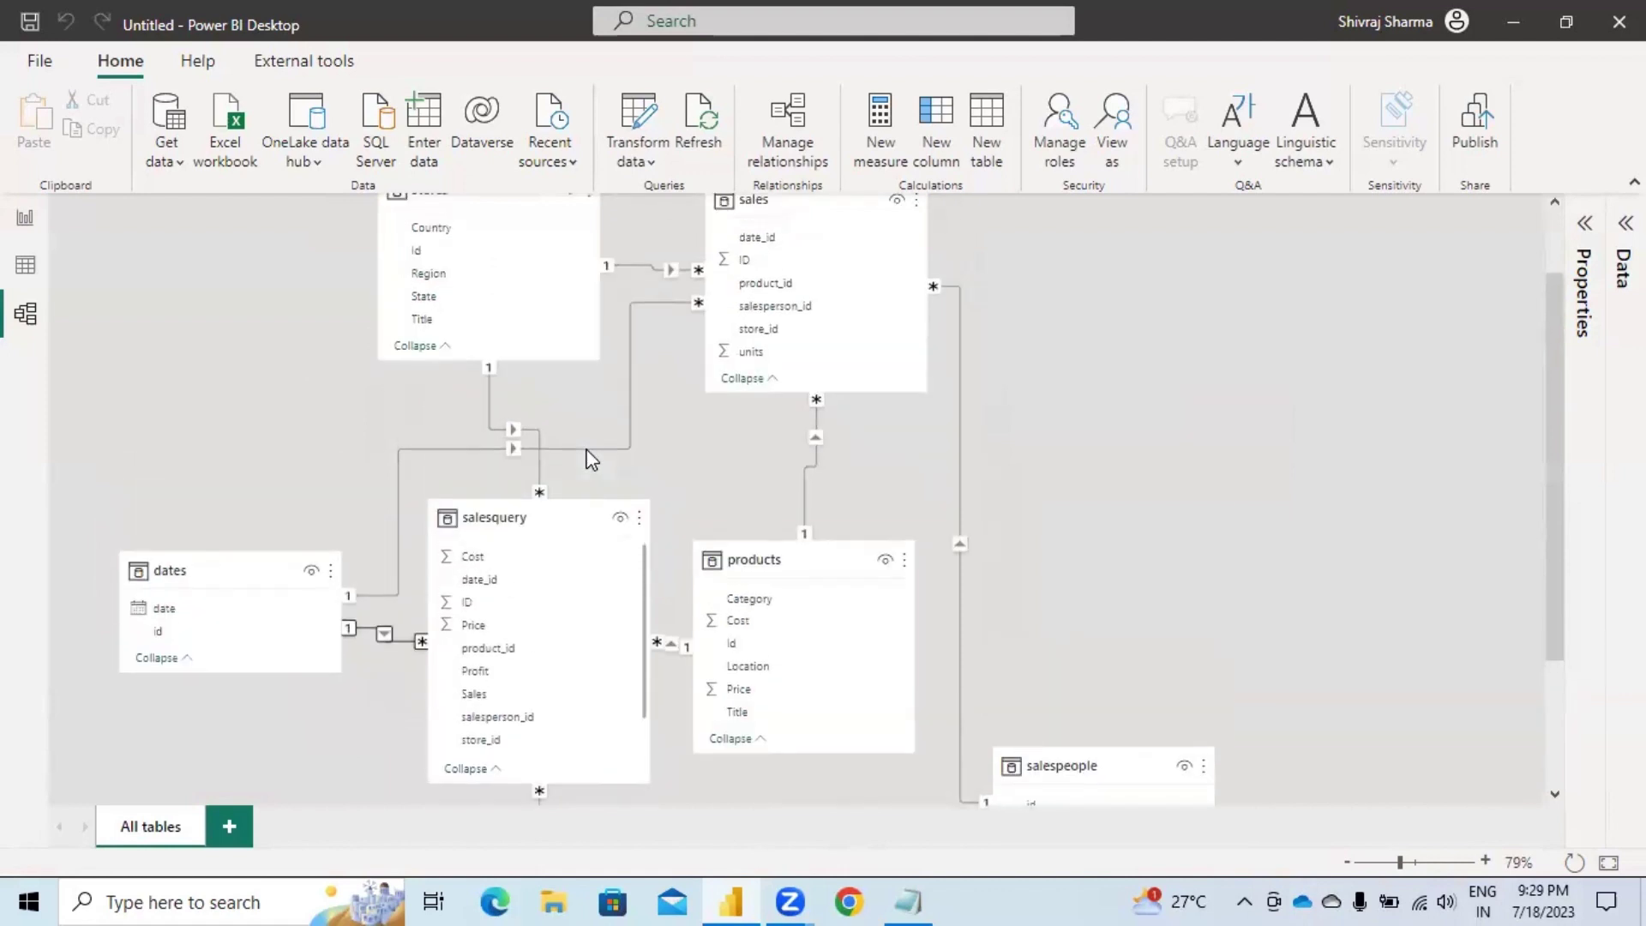
pyautogui.scroll(1, 588, 458)
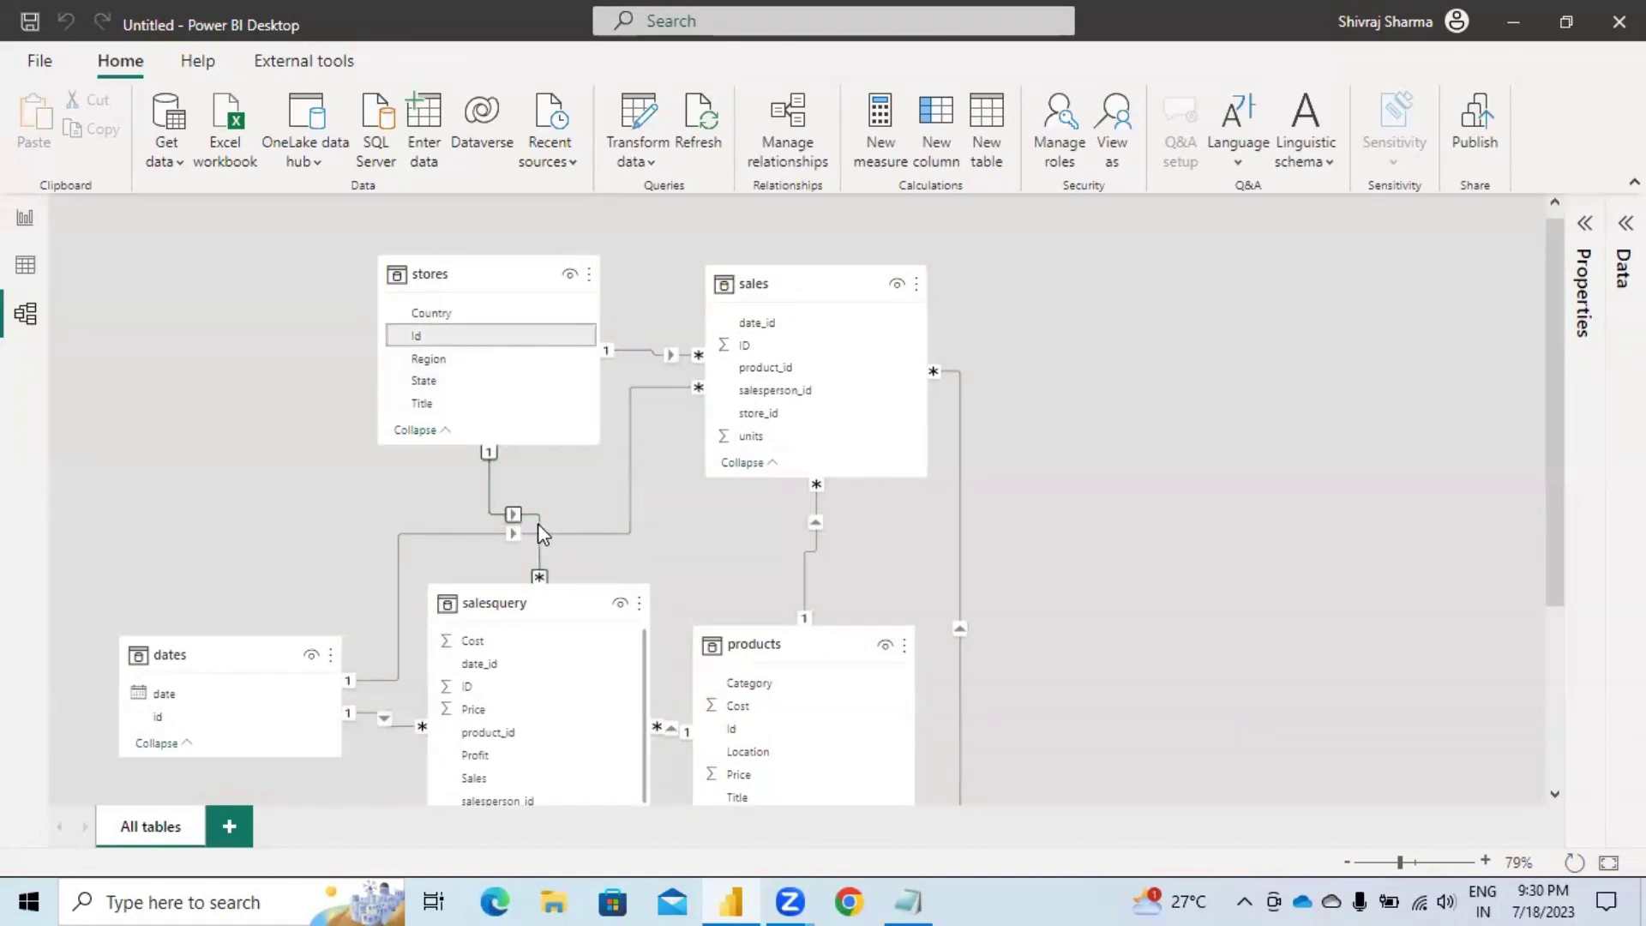
# Move the products table slightly farther away from salesquery in the model diagram.
pyautogui.scroll(-3, 532, 600)
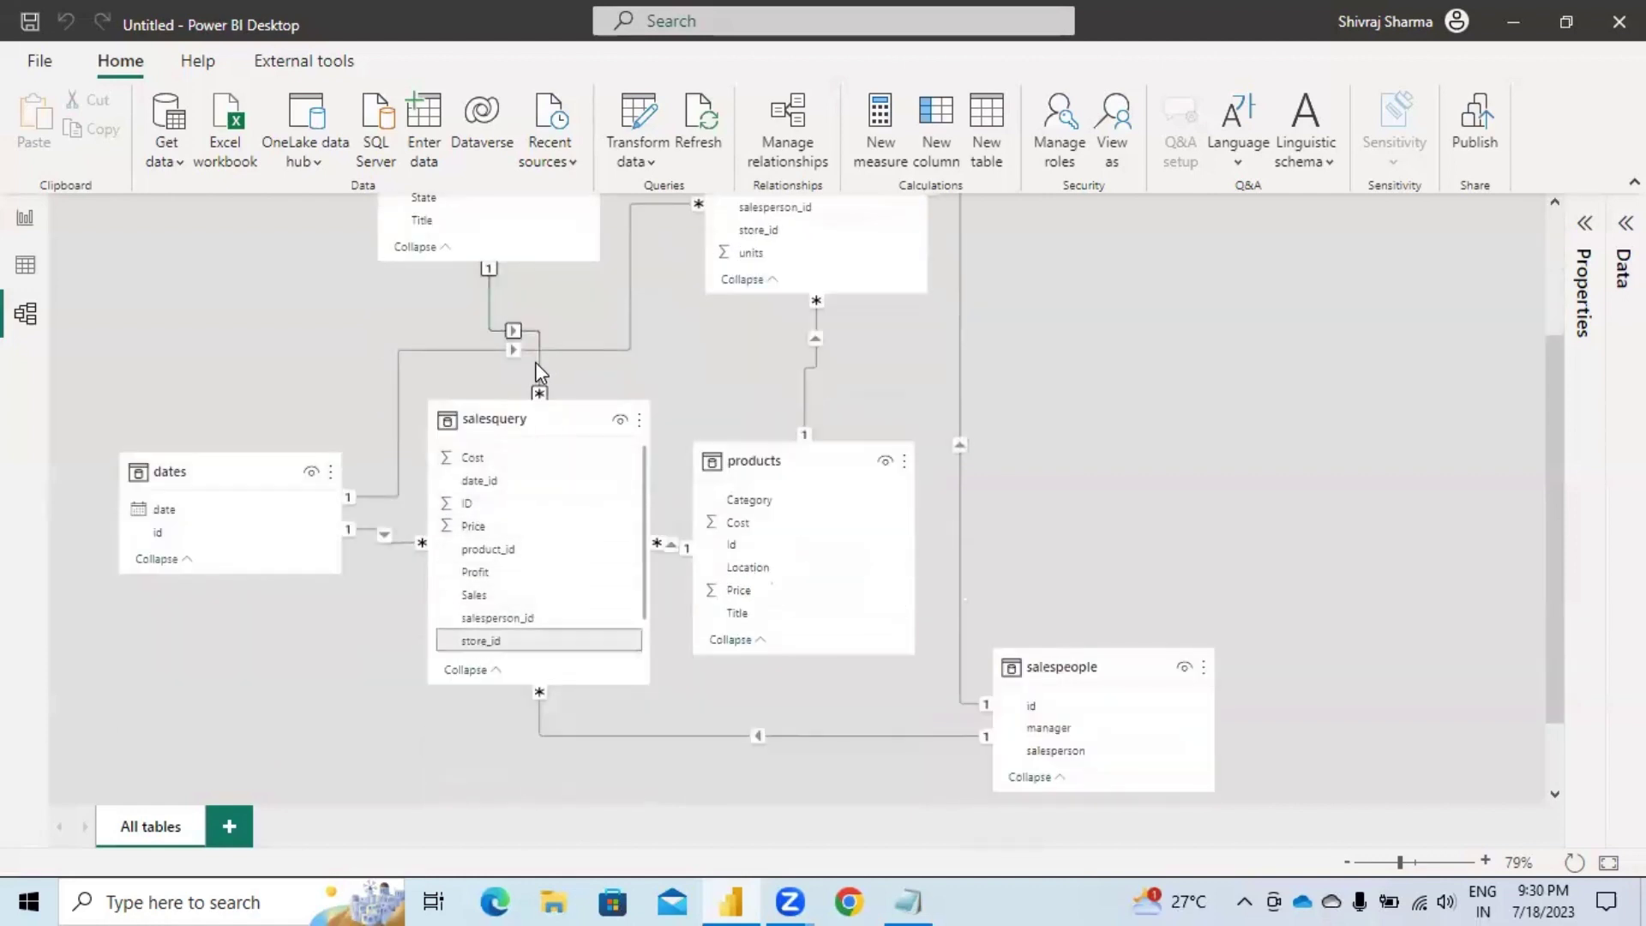
pyautogui.scroll(1, 562, 550)
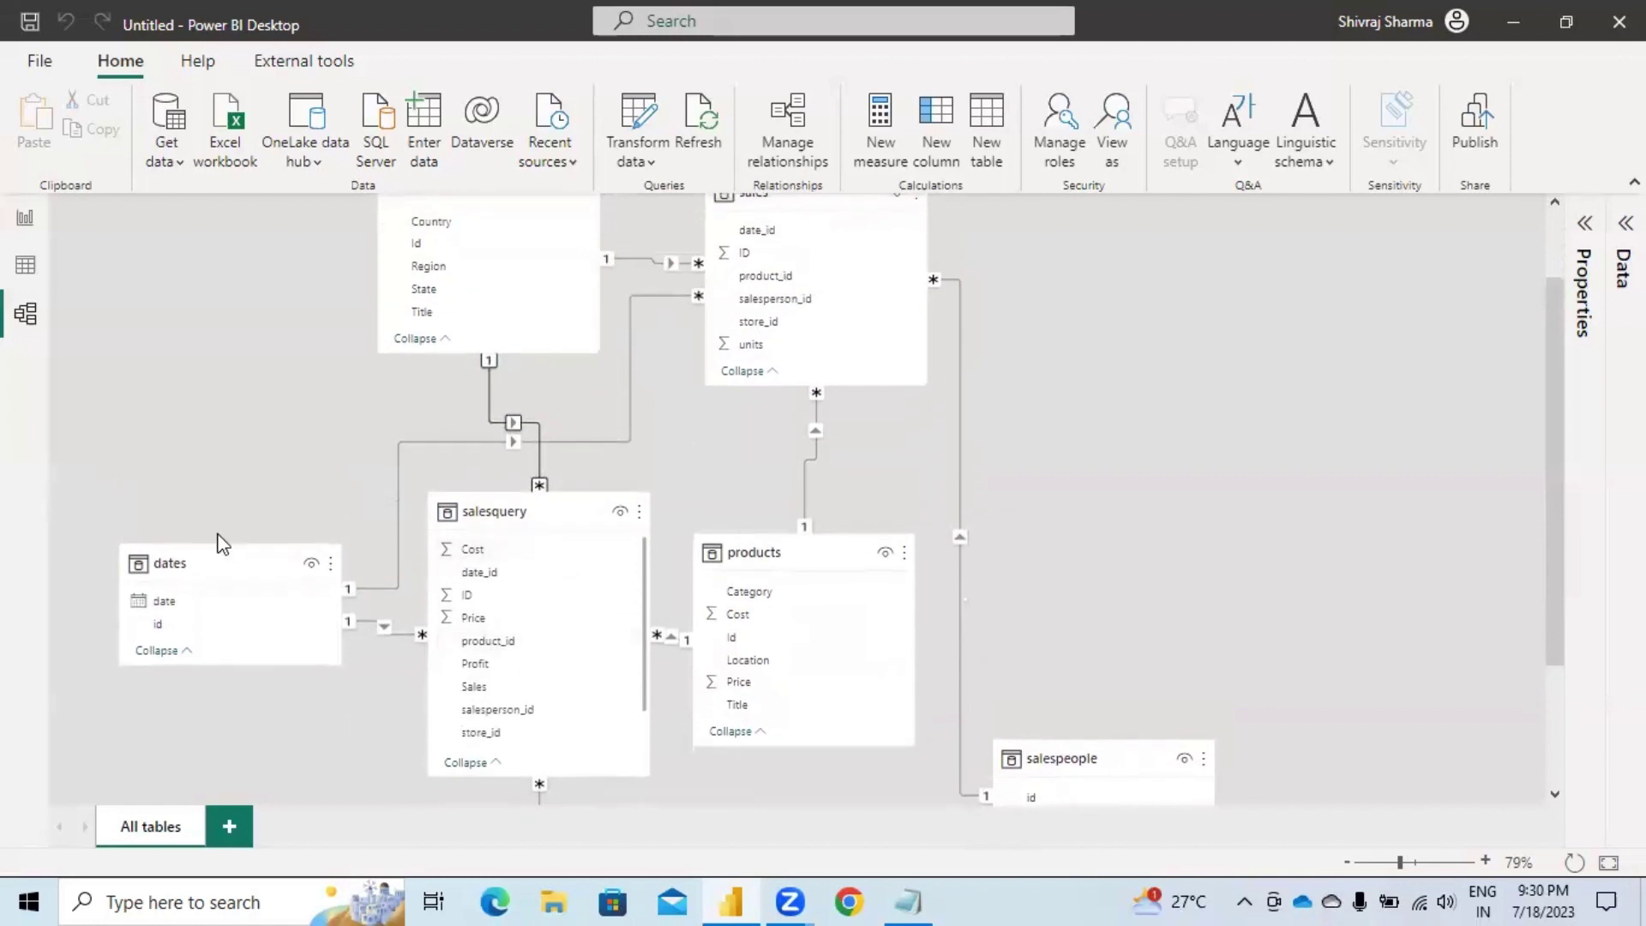
pyautogui.scroll(1, 632, 531)
pyautogui.scroll(1, 632, 531)
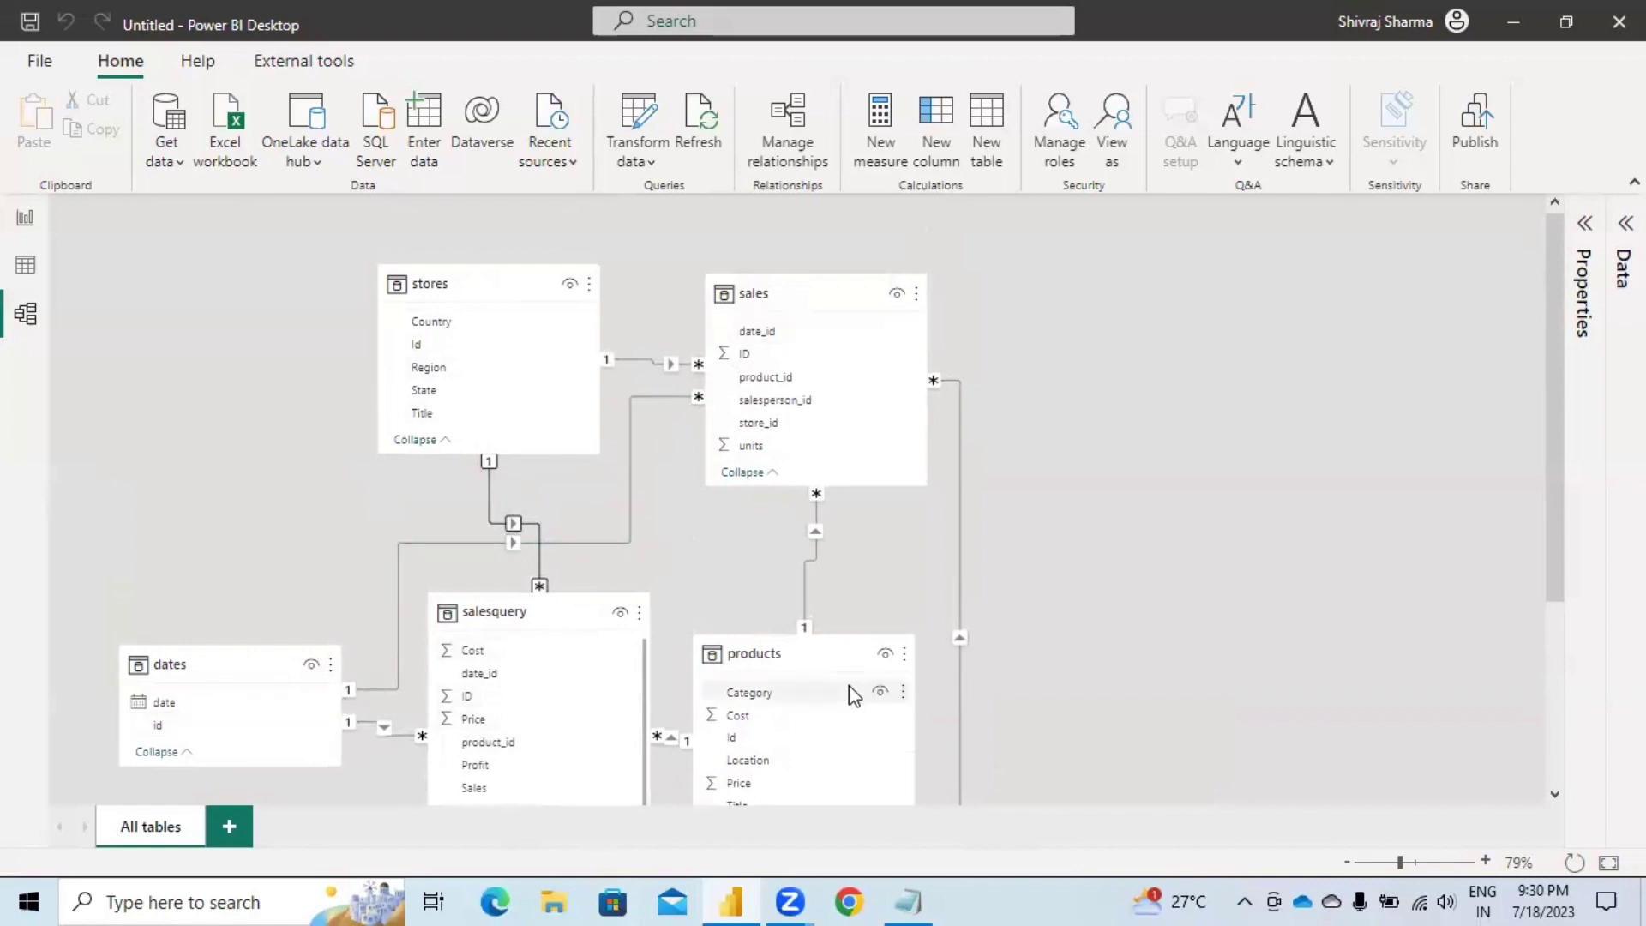
pyautogui.scroll(-3, 830, 661)
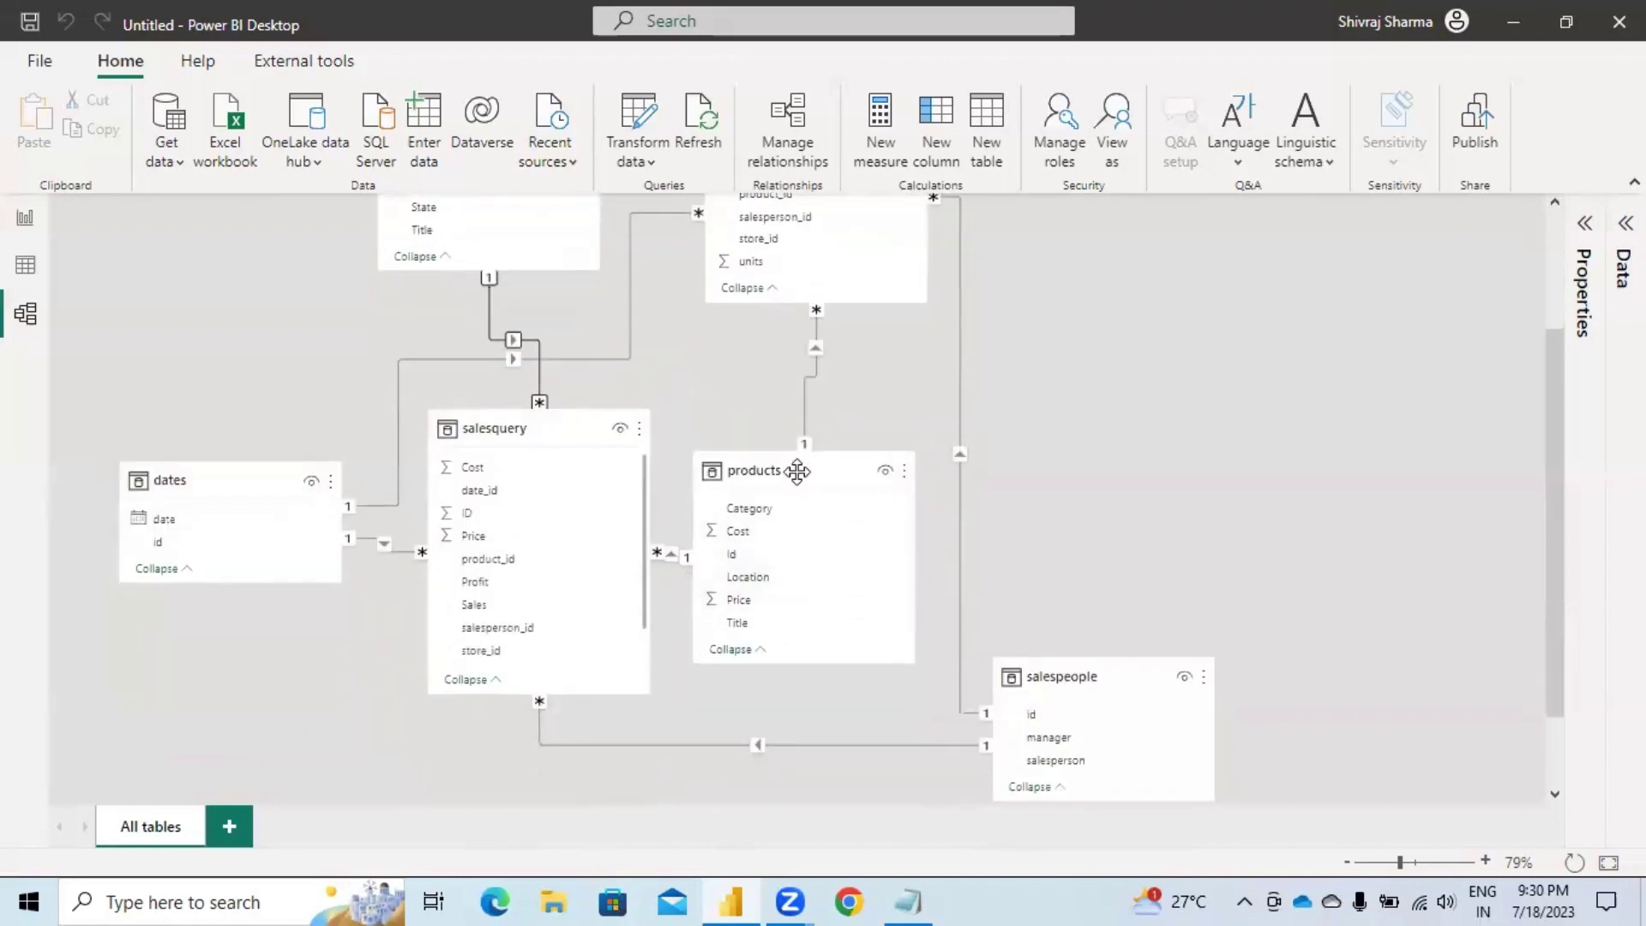
pyautogui.moveTo(785, 471); pyautogui.dragTo(826, 468)
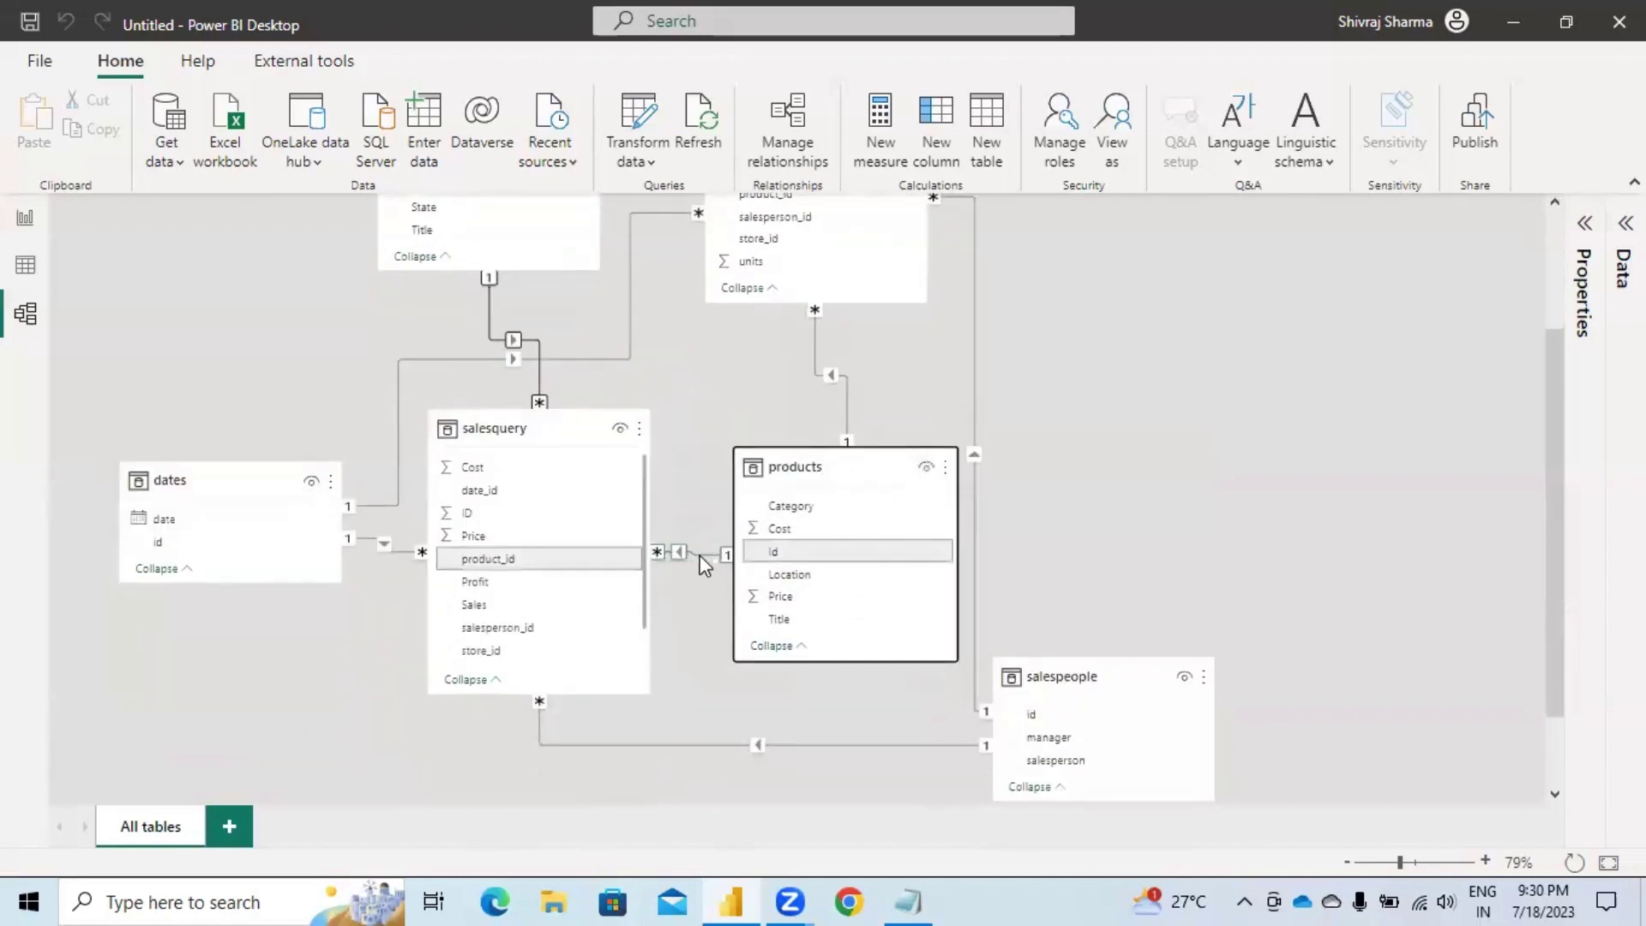
# Open the relationship between salesquery and stores, view its cardinality options, and close it without applying any edit.
pyautogui.scroll(-2, 653, 636)
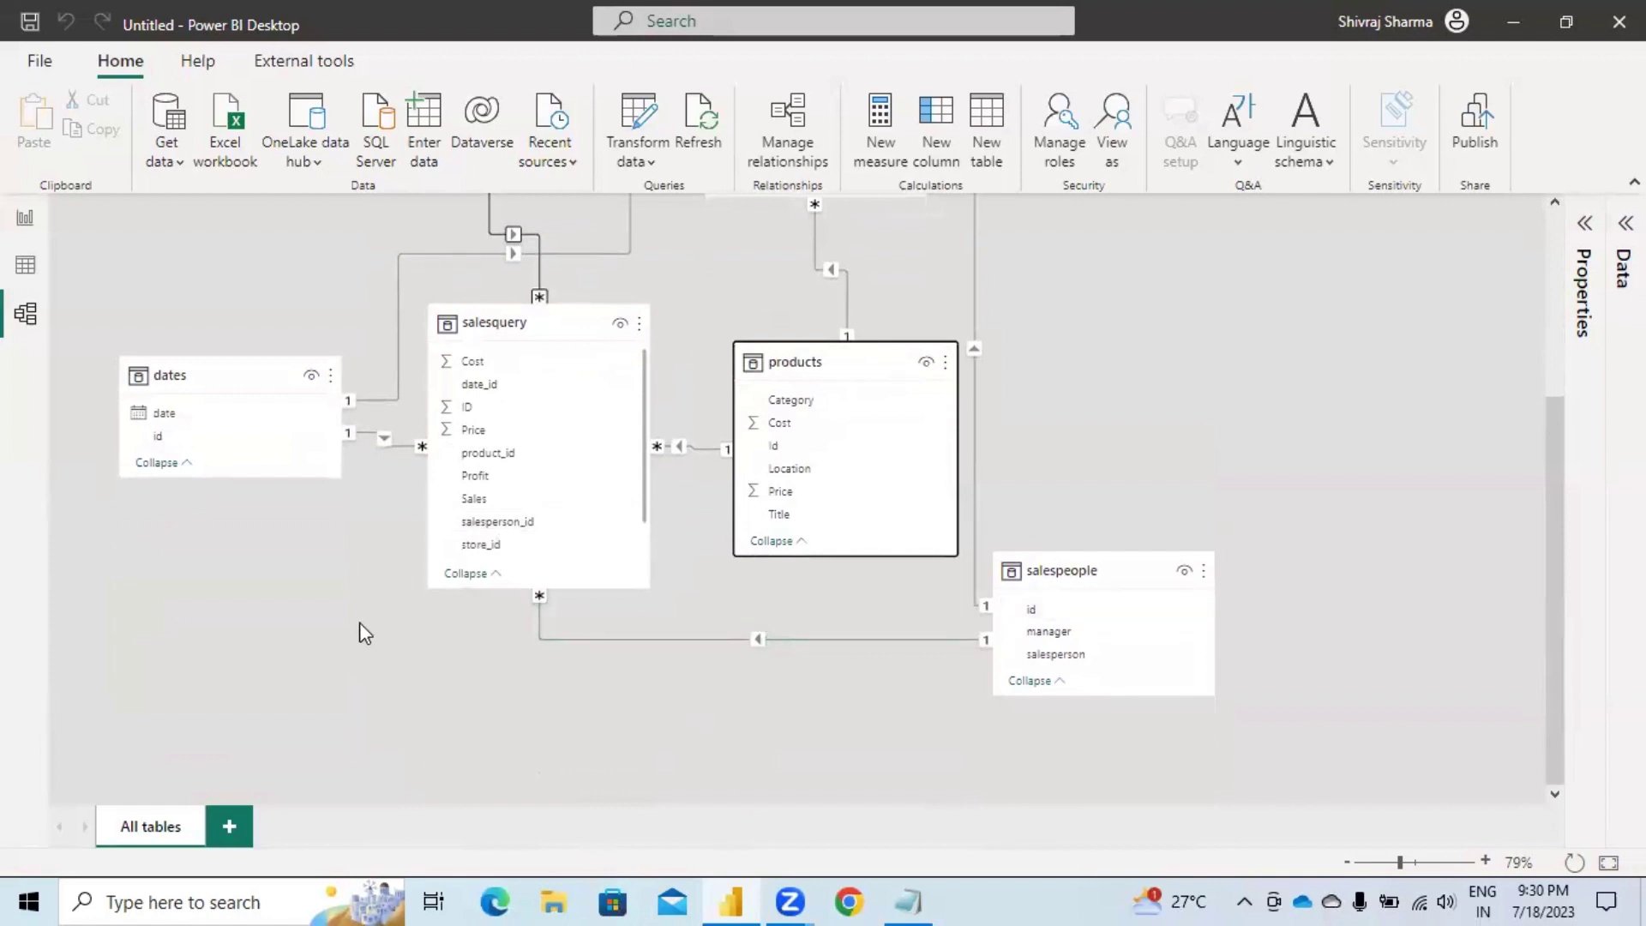
pyautogui.scroll(2, 358, 634)
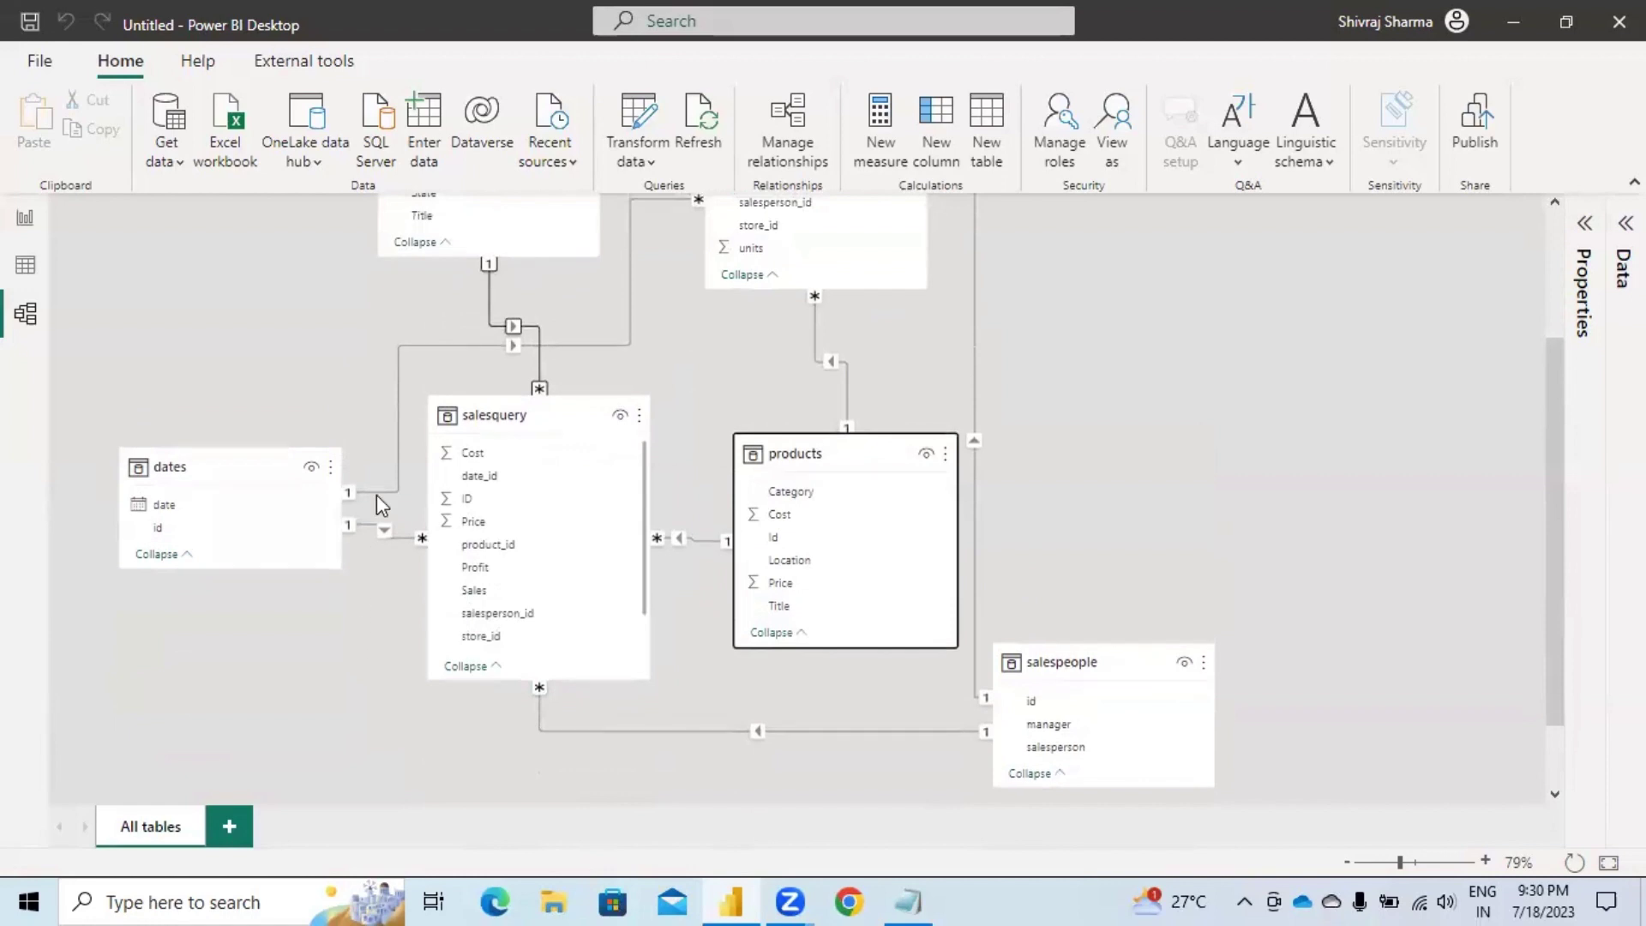
pyautogui.doubleClick(540, 340)
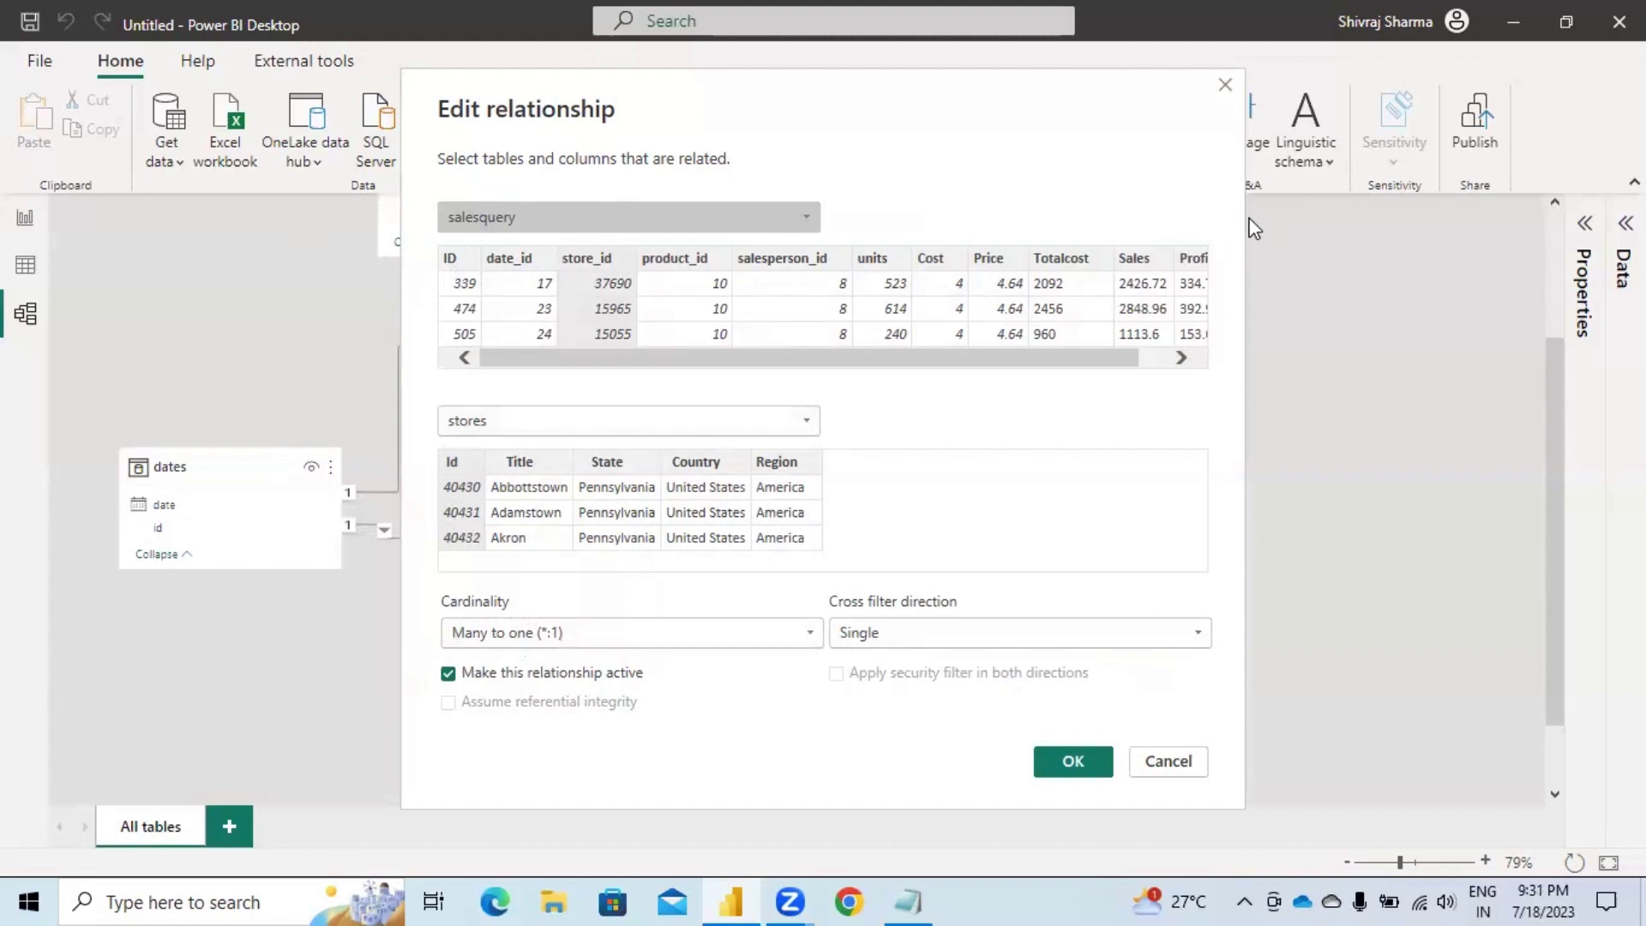
pyautogui.click(810, 636)
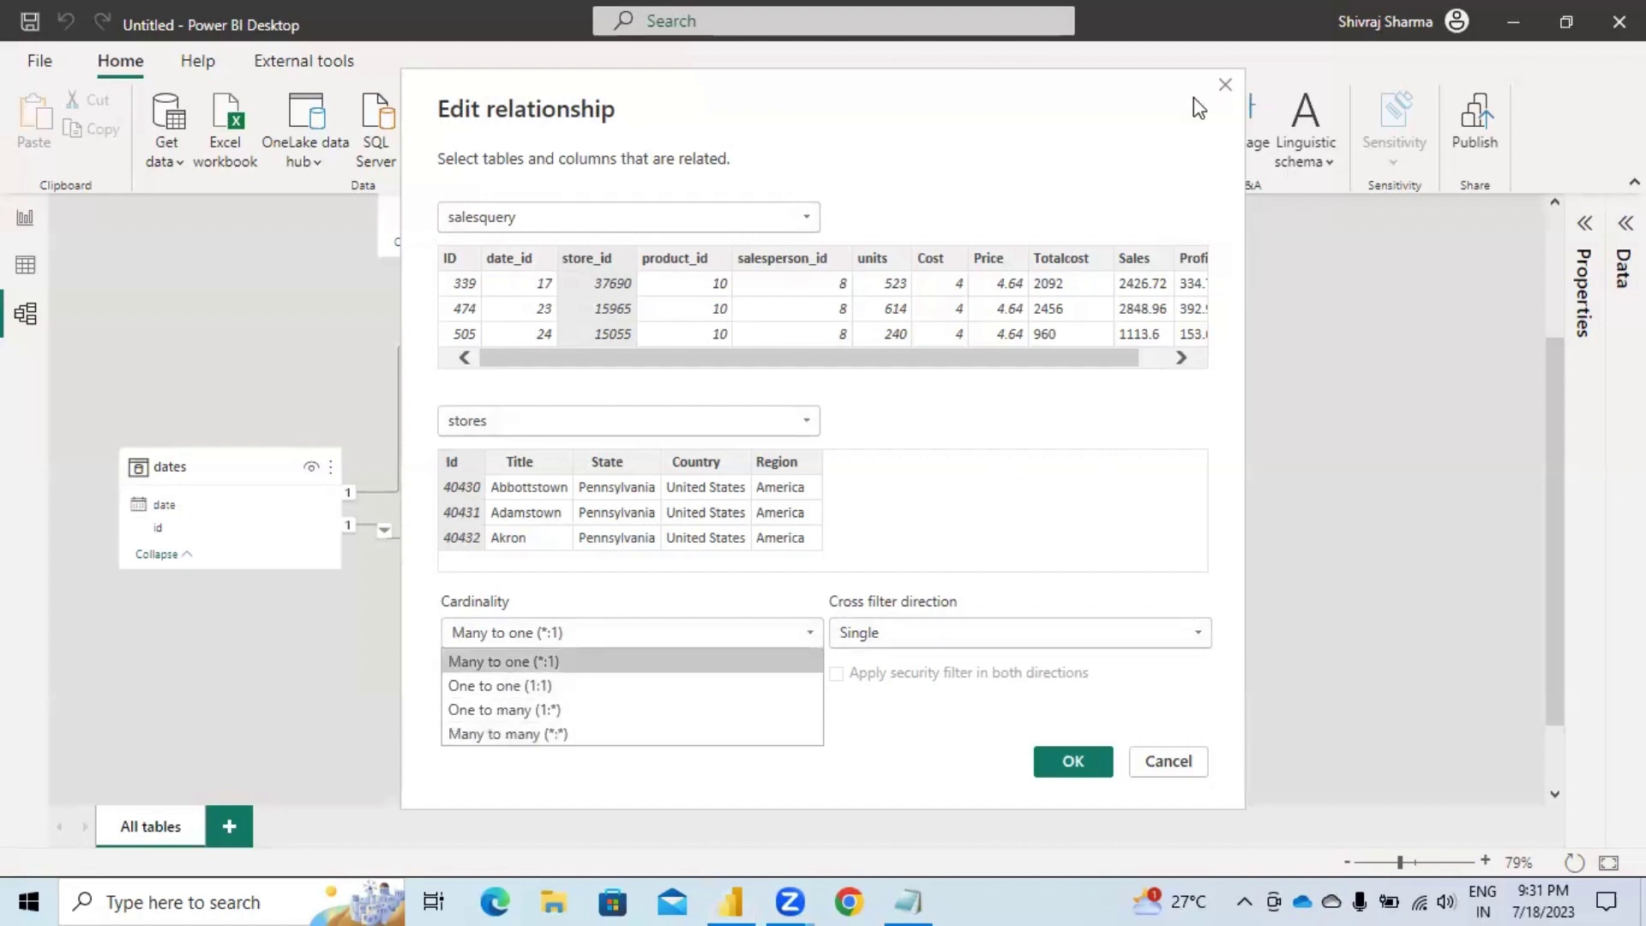
pyautogui.click(1225, 85)
pyautogui.click(1225, 85)
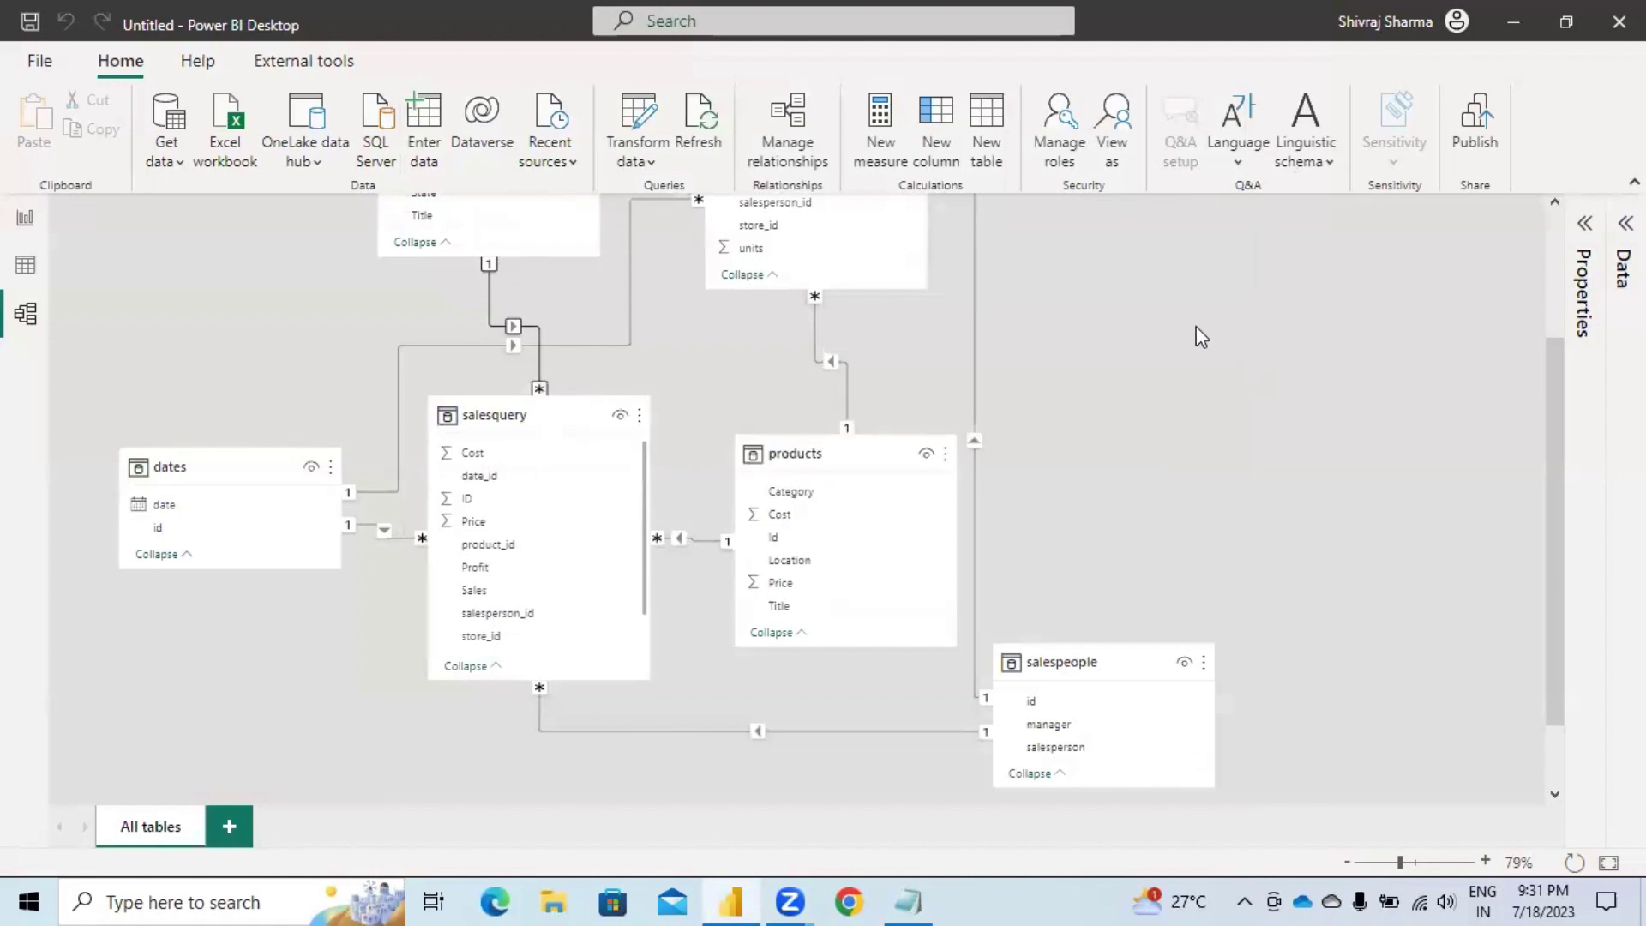
# Open the list of all model relationships and select the one linking sales (salesperson_id) to salespeople (id).
pyautogui.scroll(-1, 947, 402)
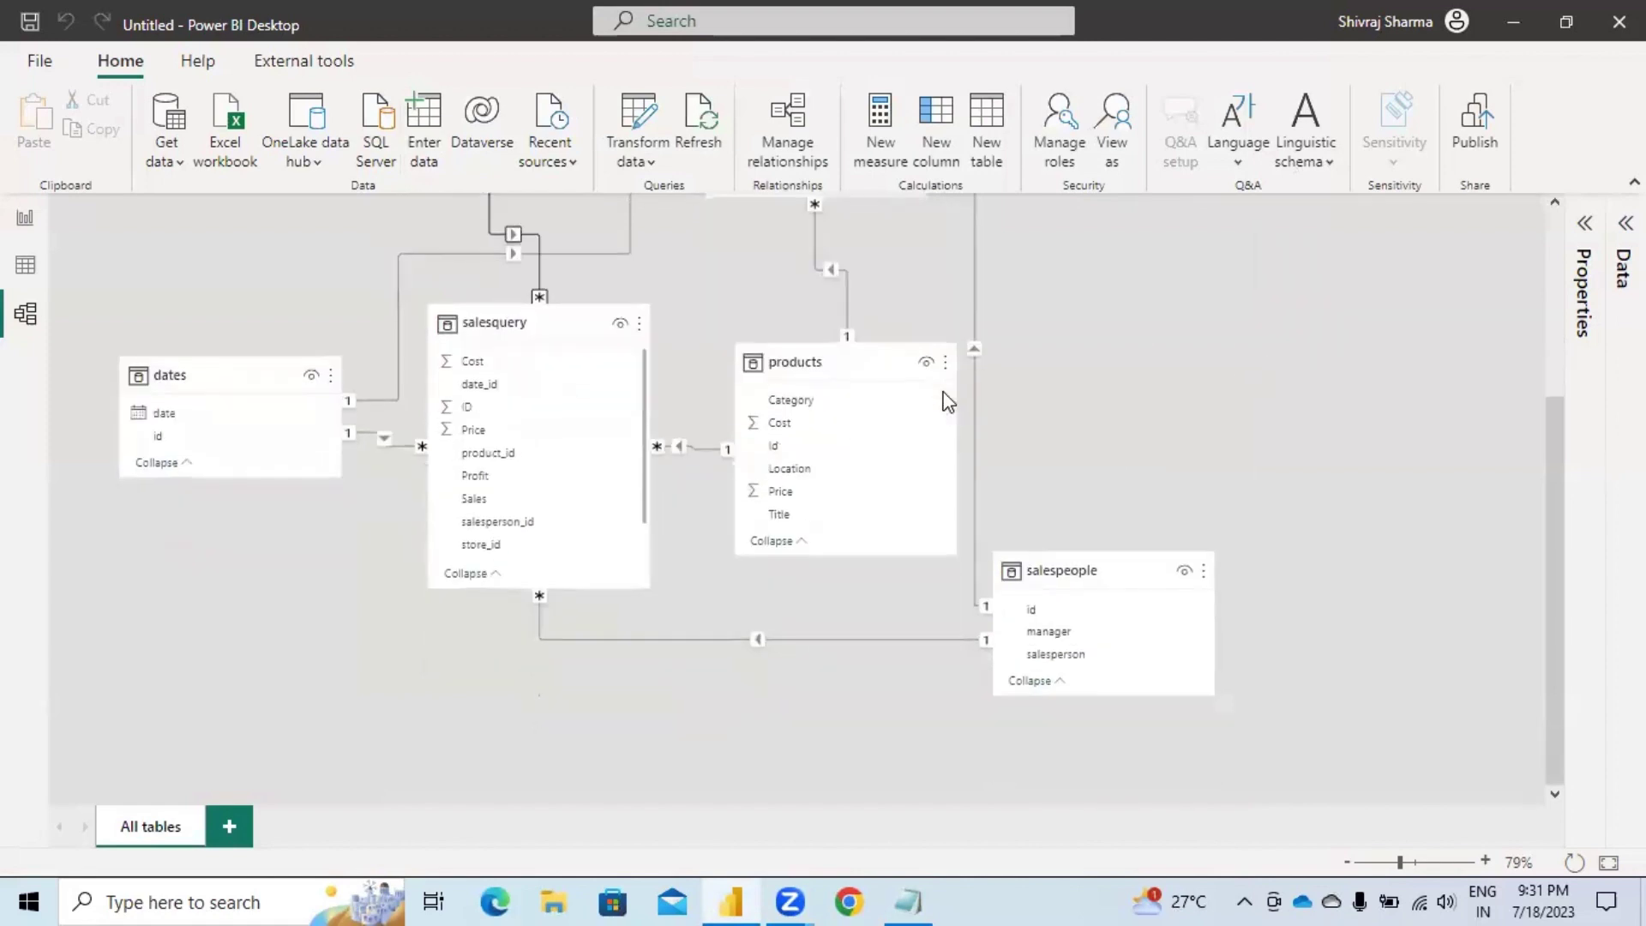
pyautogui.scroll(3, 944, 394)
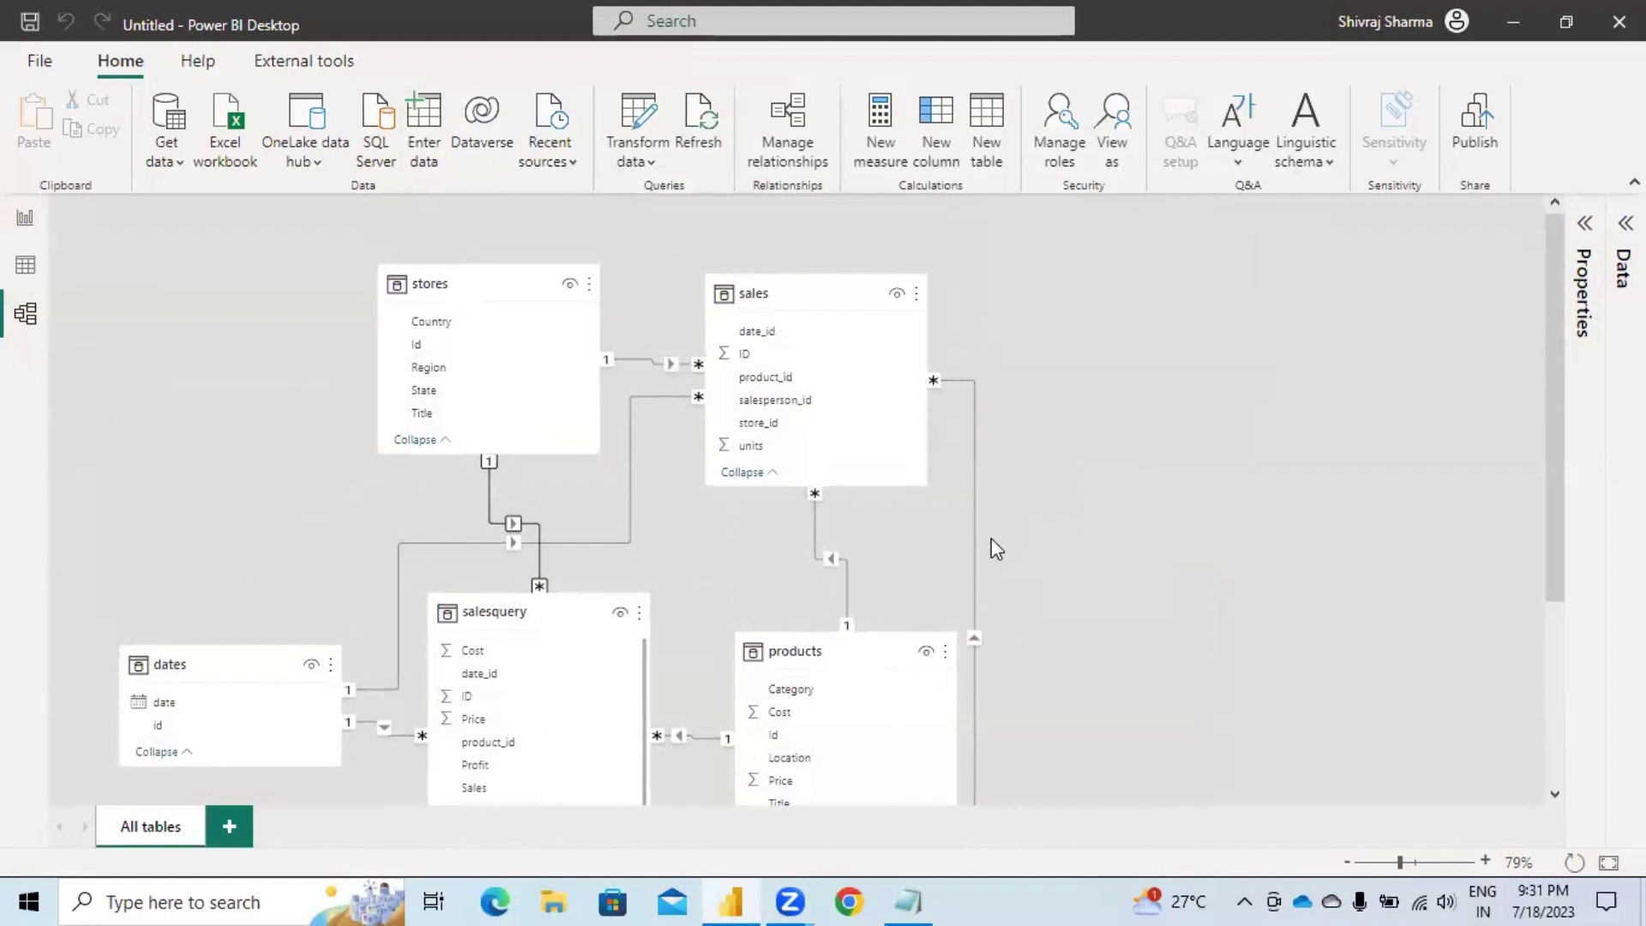
pyautogui.click(794, 163)
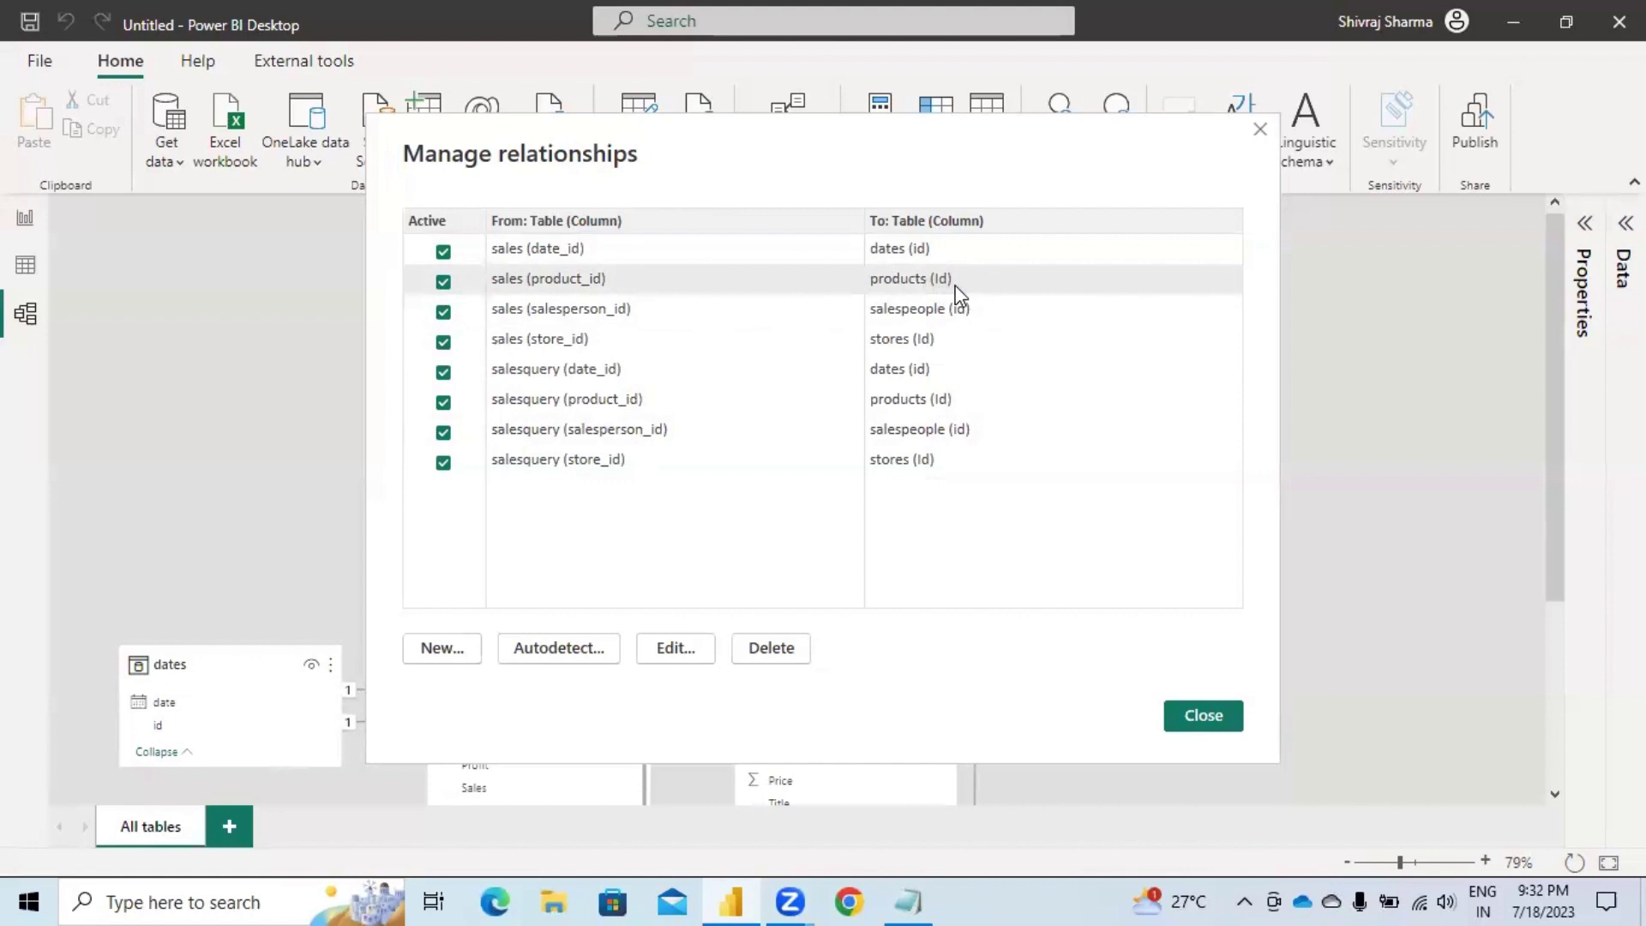
pyautogui.click(576, 321)
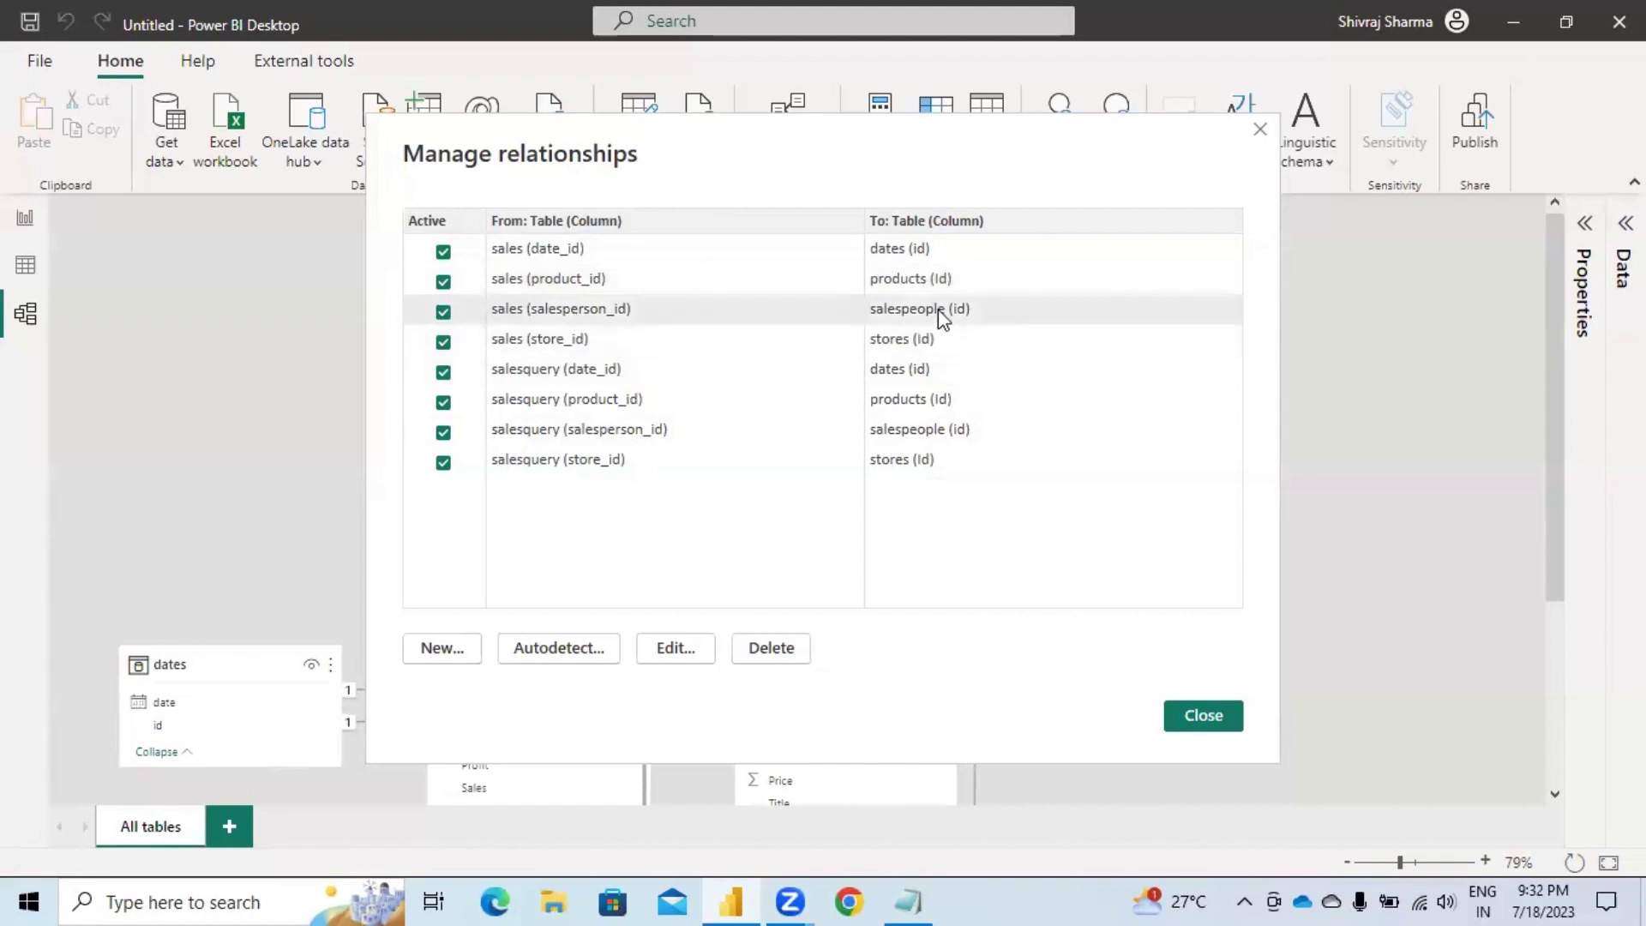
# Inspect the settings of the sales (store_id) to stores (Id) relationship and close the relationship manager.
pyautogui.click(521, 340)
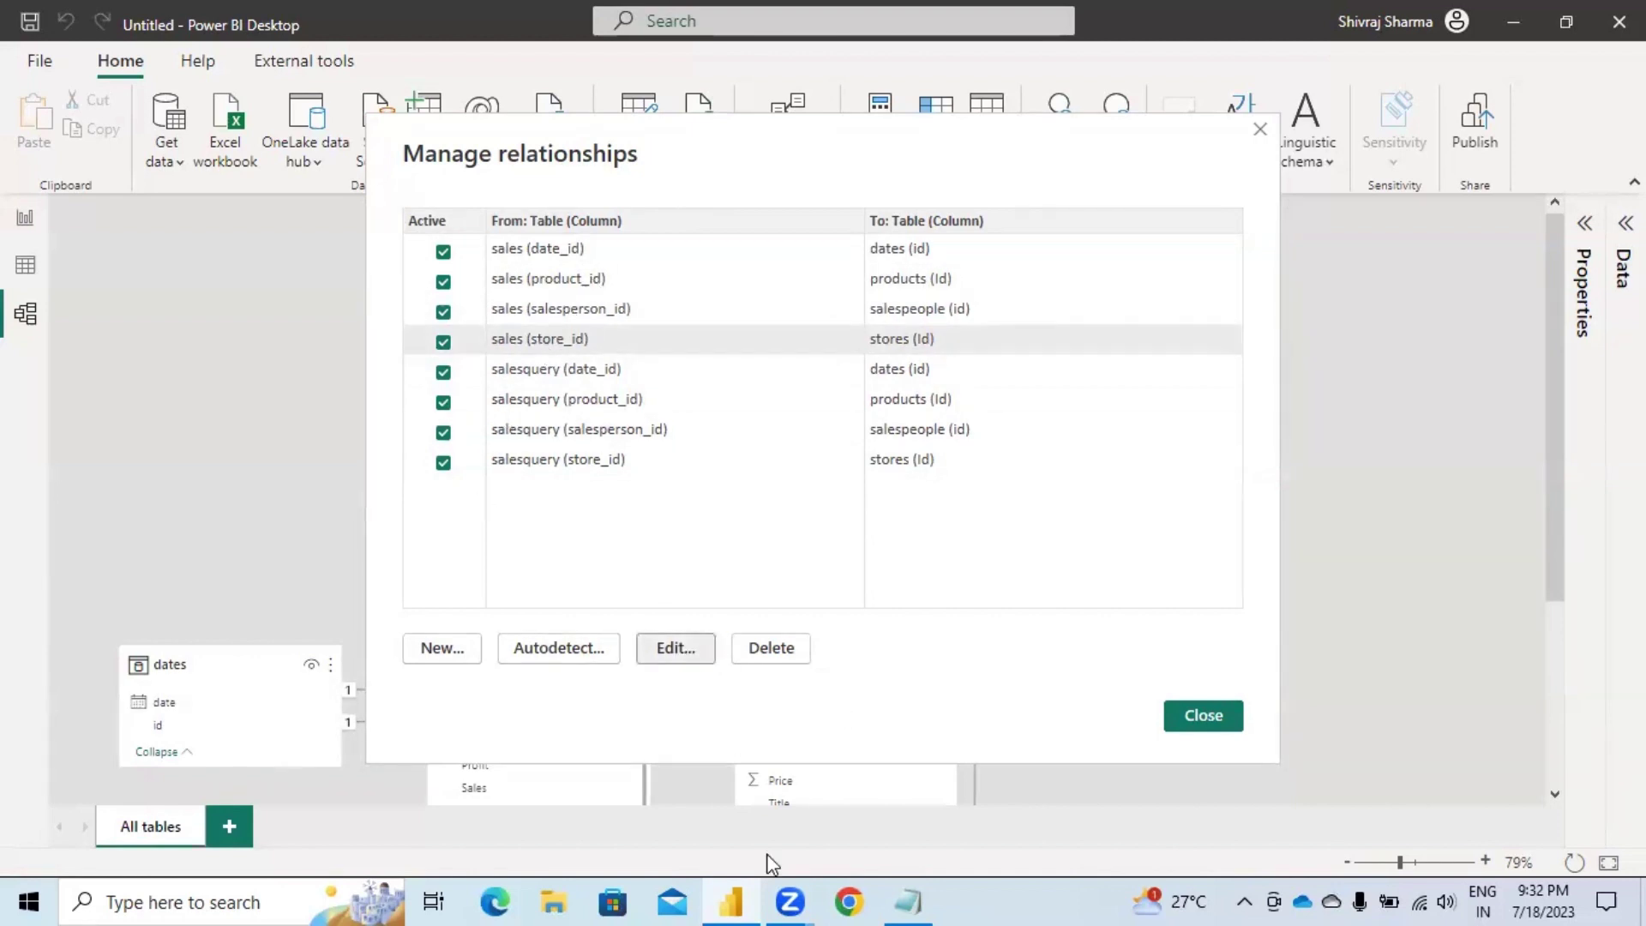
pyautogui.doubleClick(738, 336)
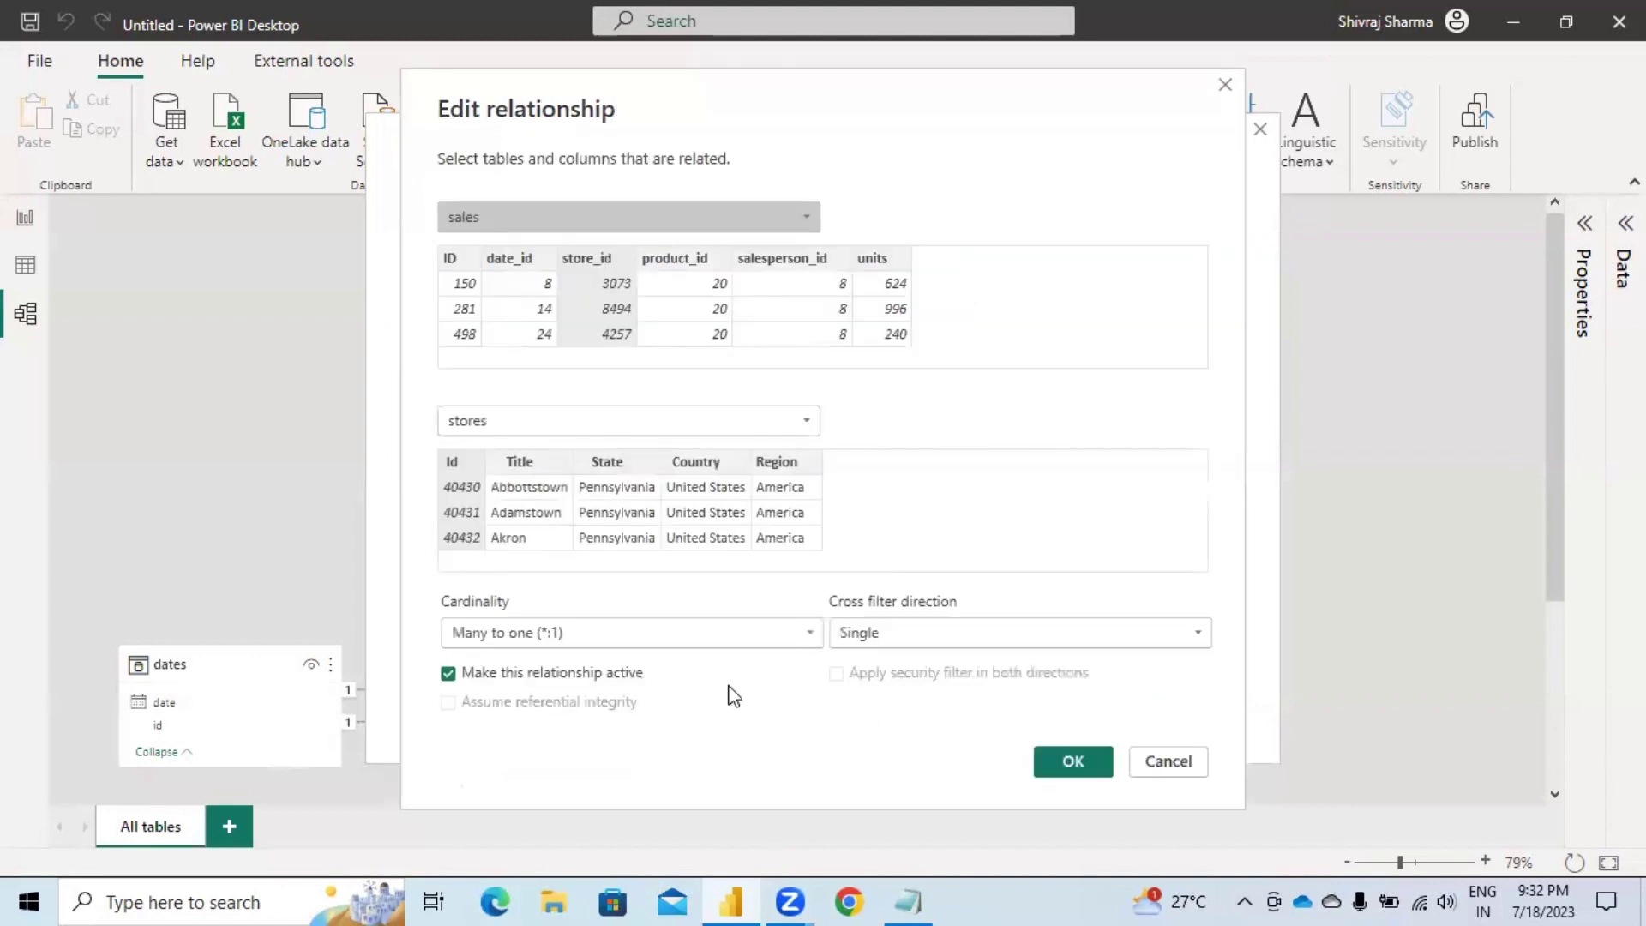
pyautogui.click(1225, 84)
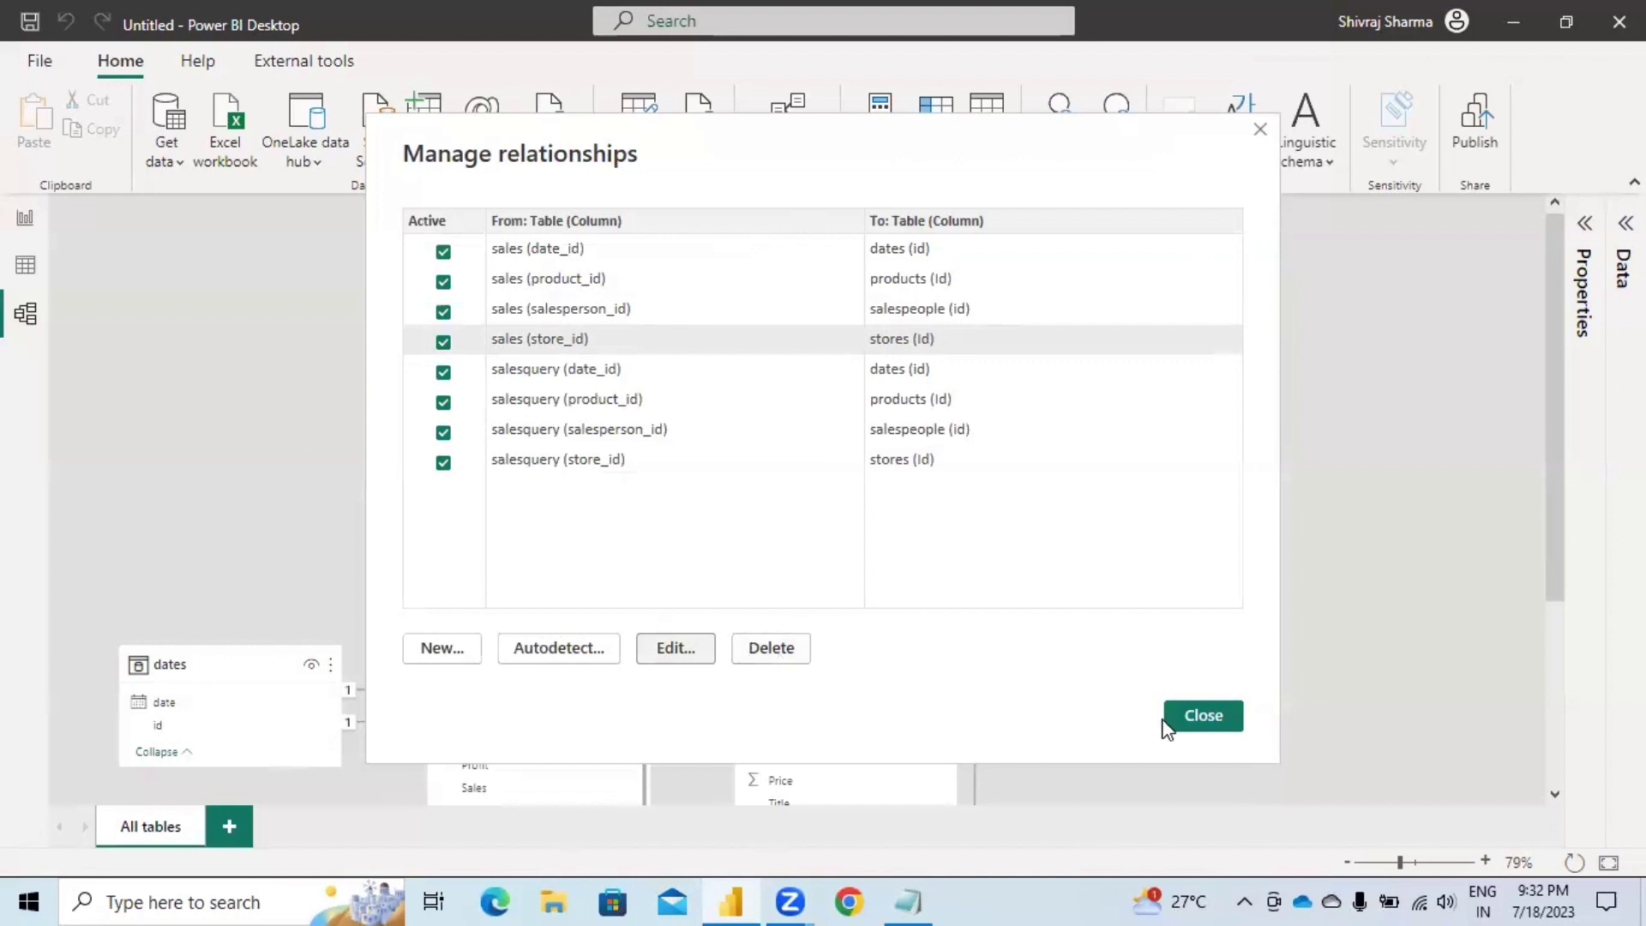
pyautogui.click(1194, 719)
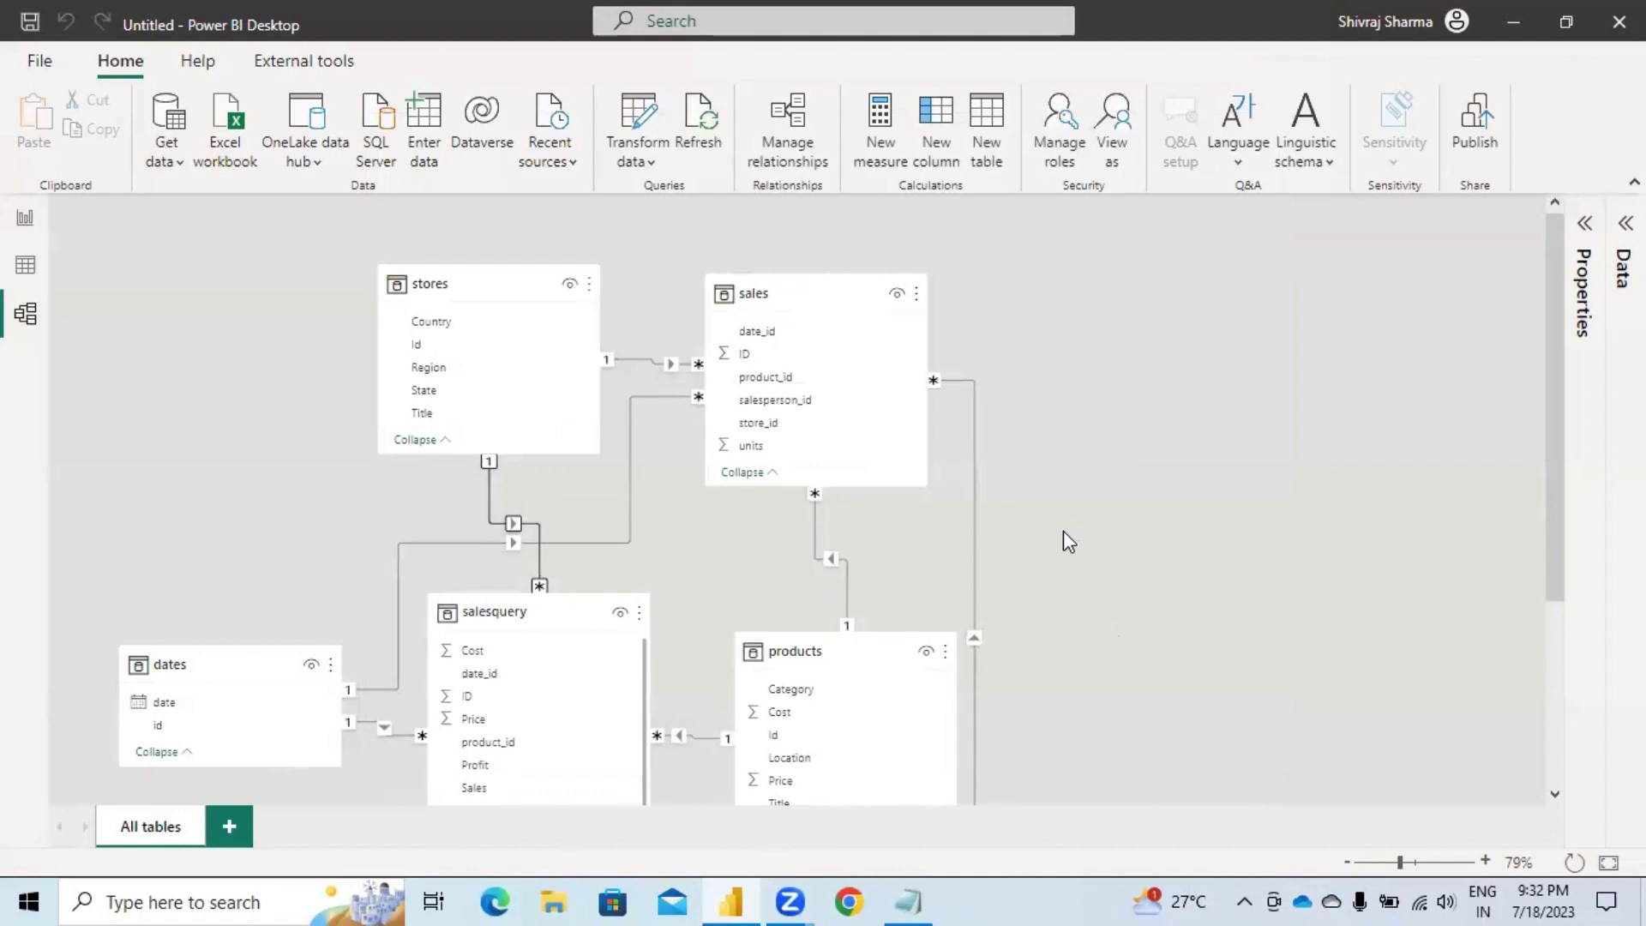
# Switch to Report view and open the dates table's query in Power Query Editor.
pyautogui.click(26, 224)
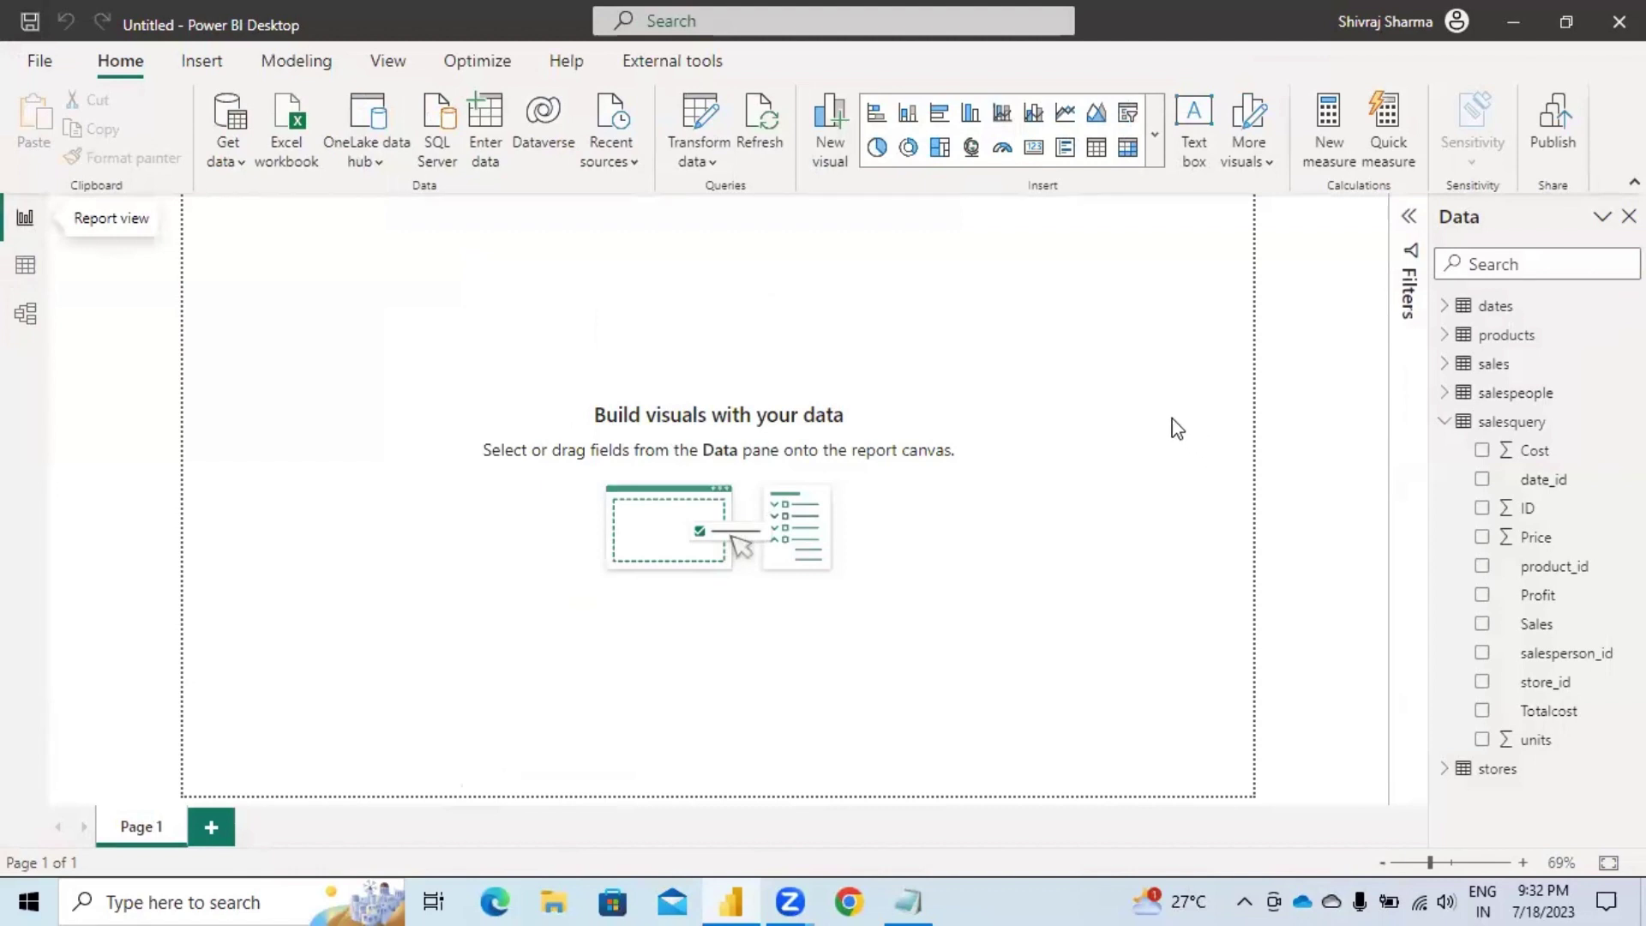
pyautogui.click(202, 68)
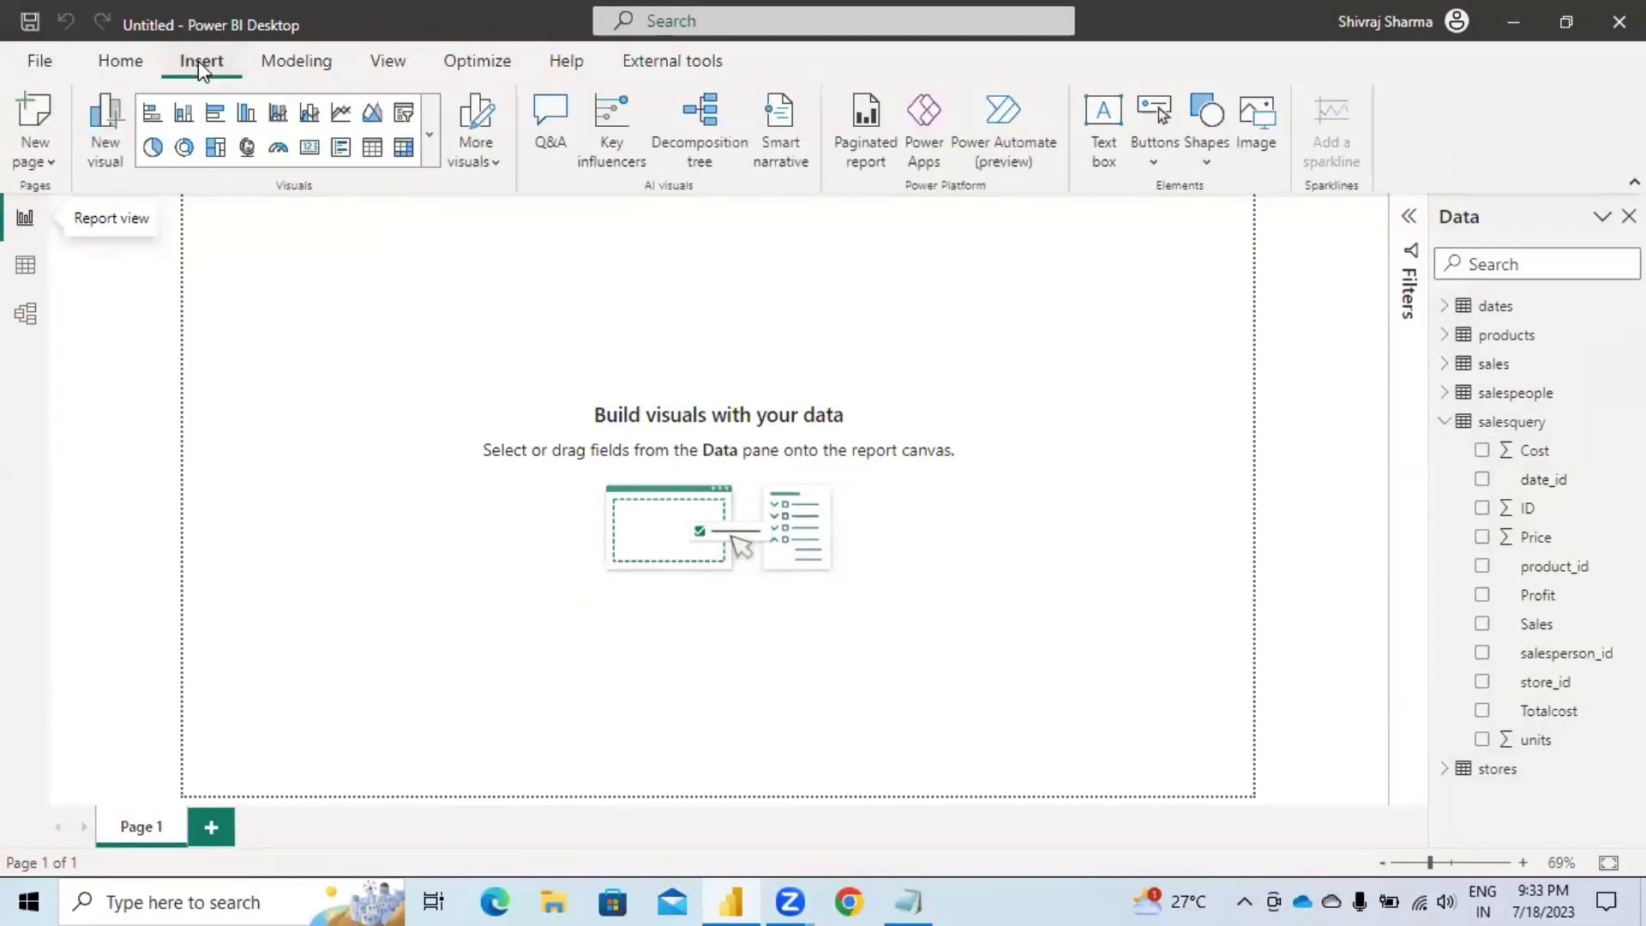
pyautogui.click(294, 69)
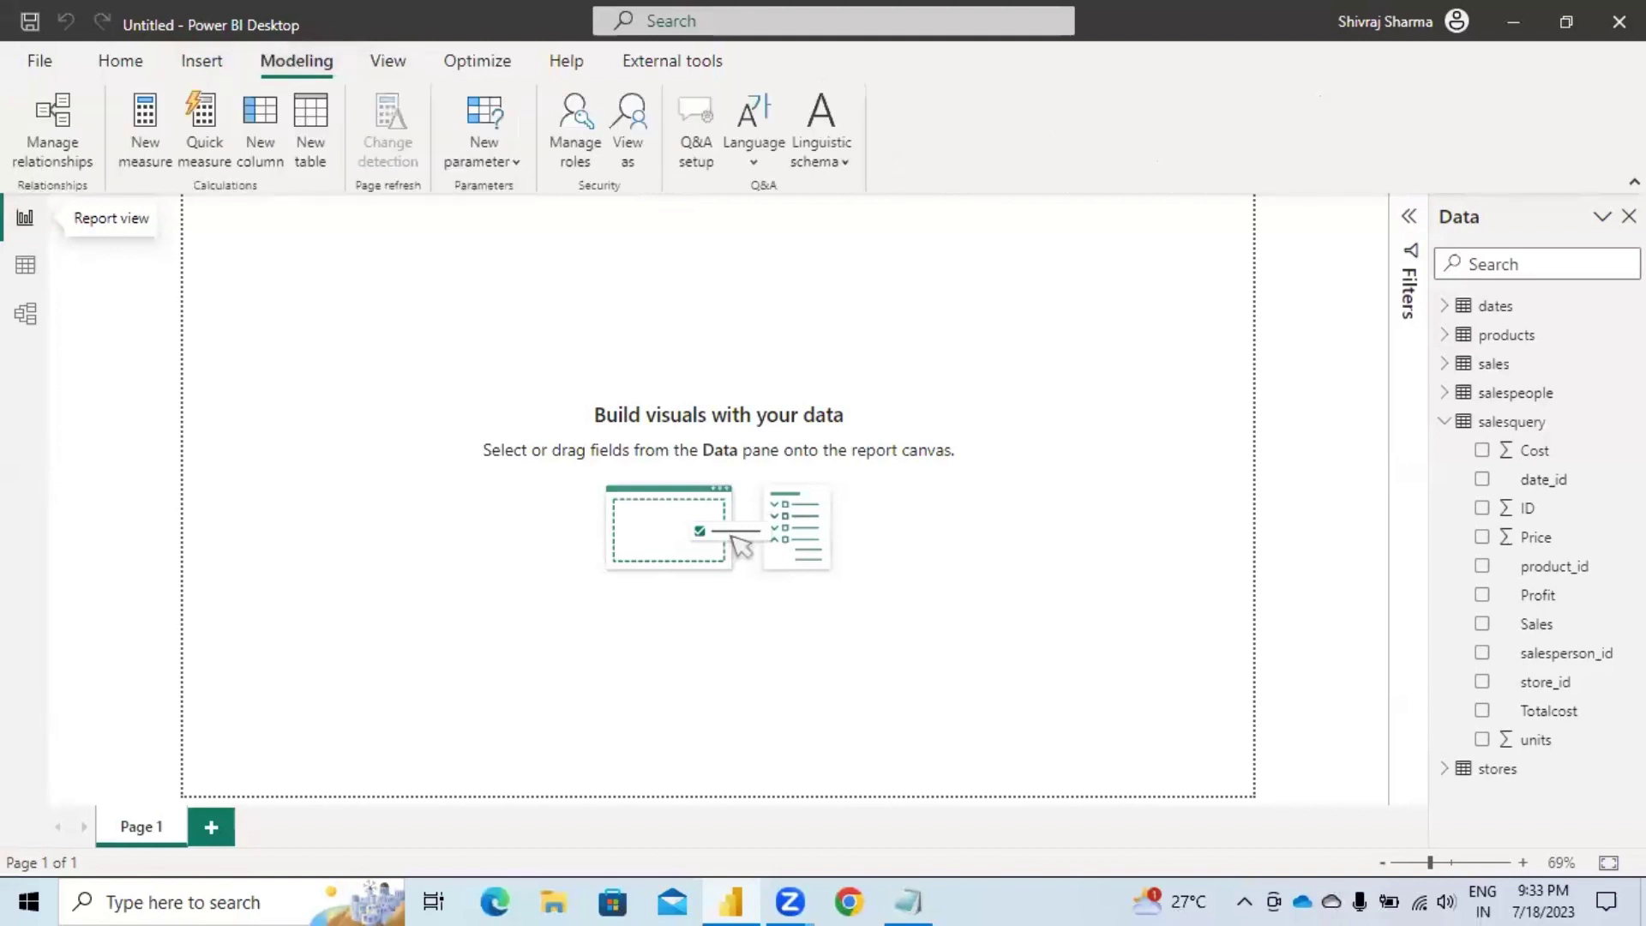
pyautogui.rightClick(1485, 306)
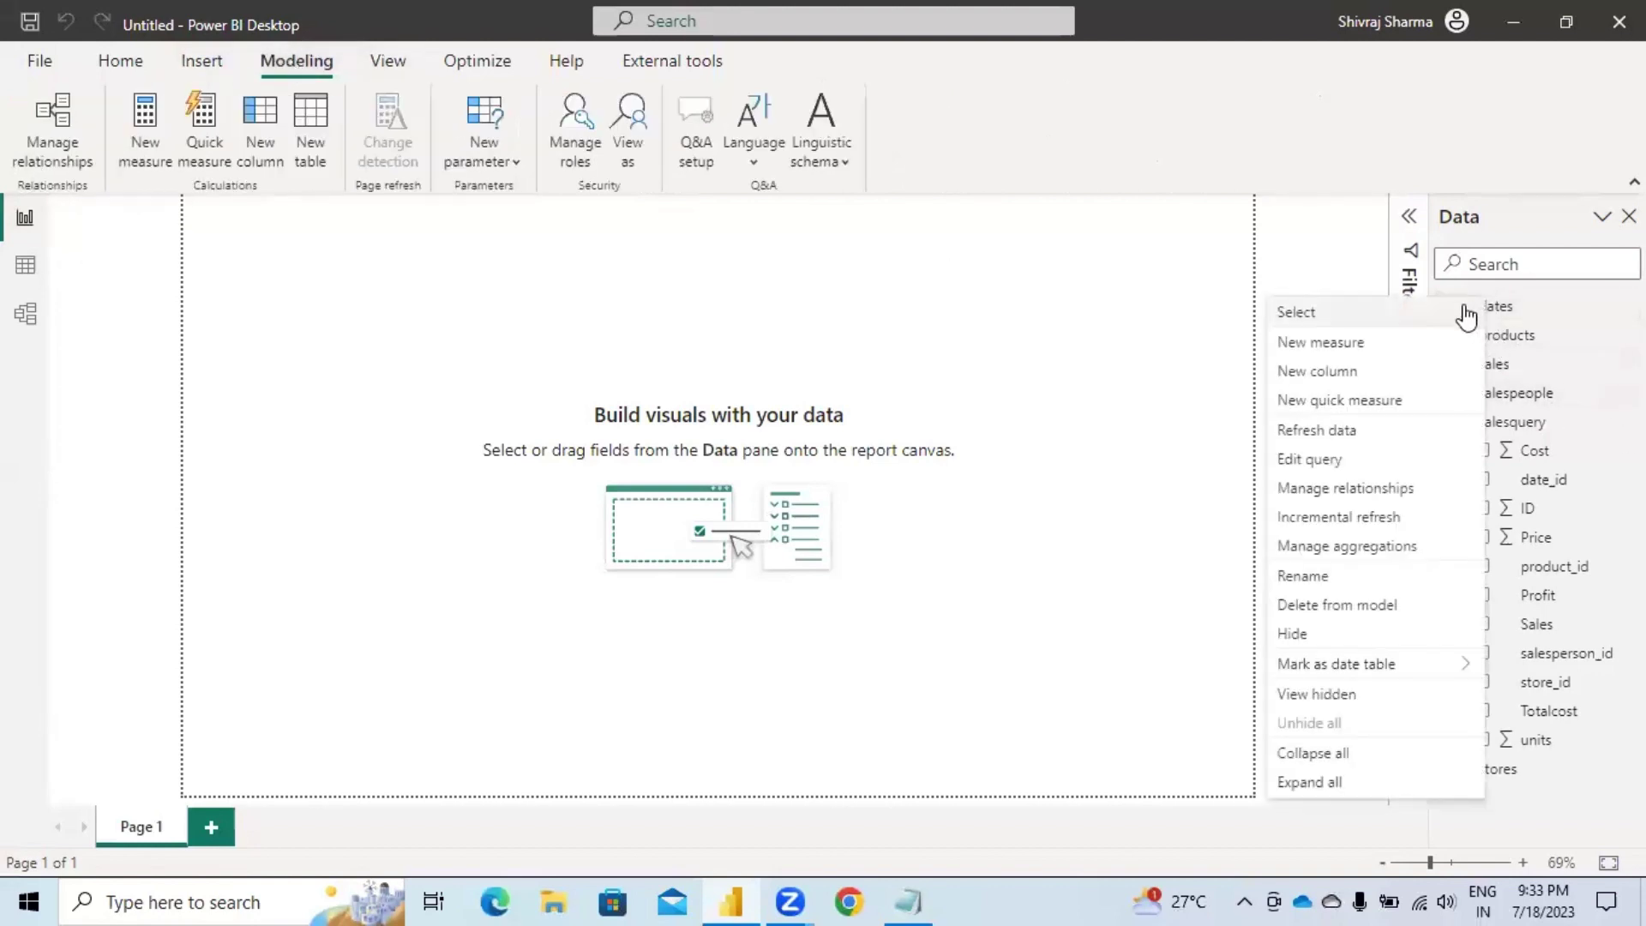
pyautogui.click(1328, 461)
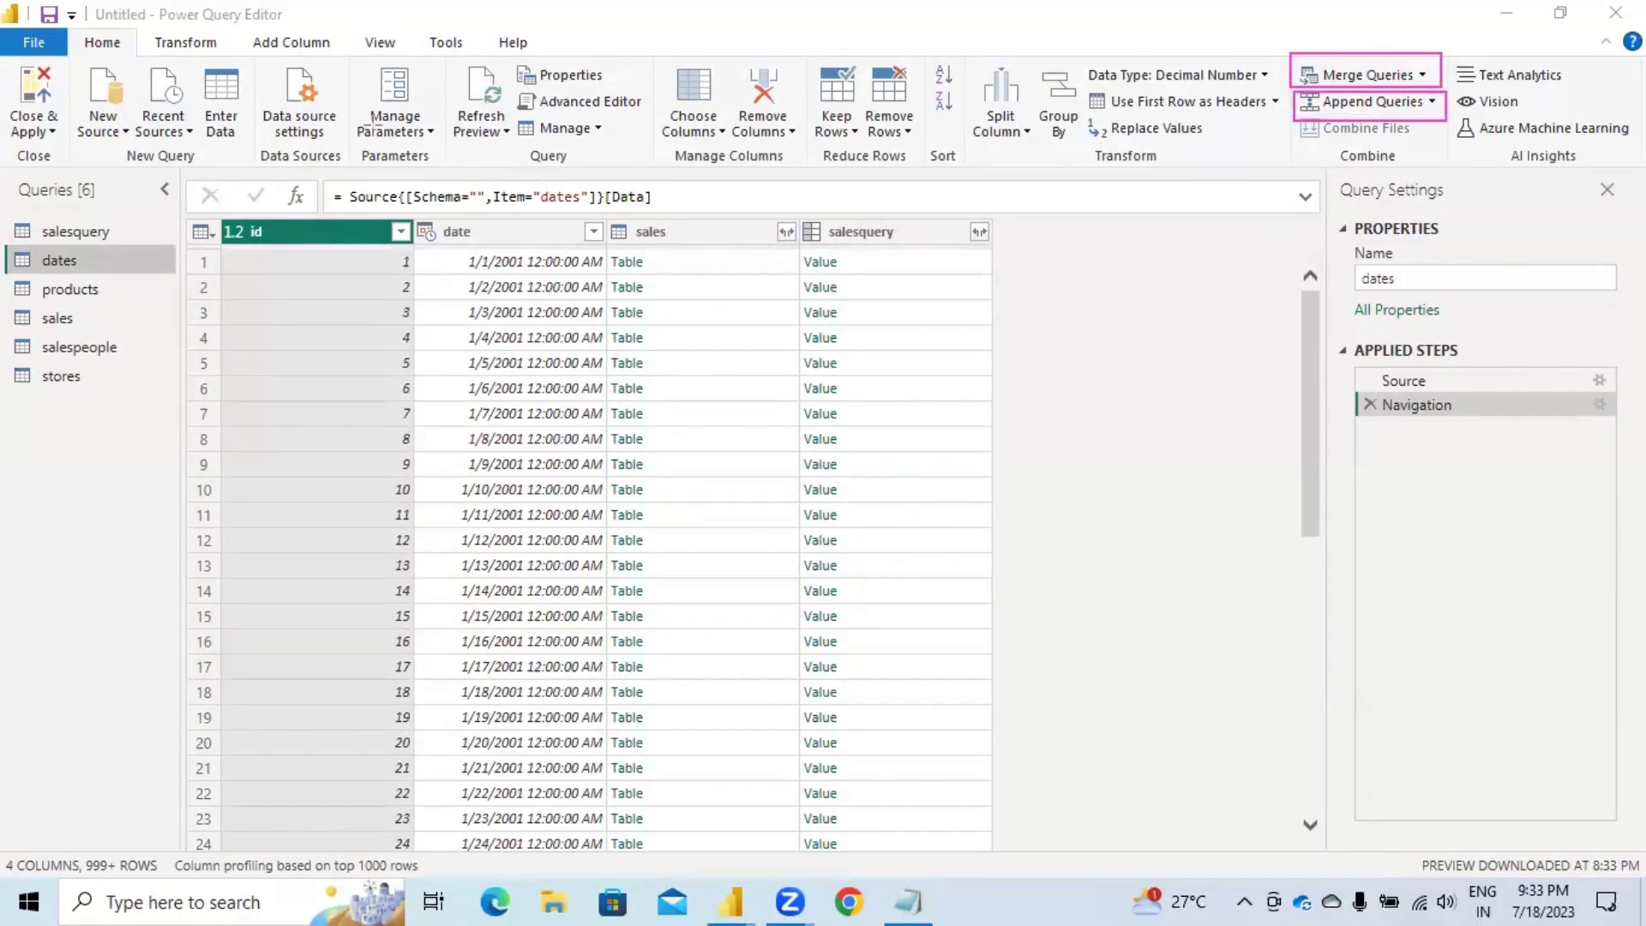
# Examine the join kinds offered when merging dates and the three-or-more-tables option when appending it, cancelling both operations.
pyautogui.click(1427, 82)
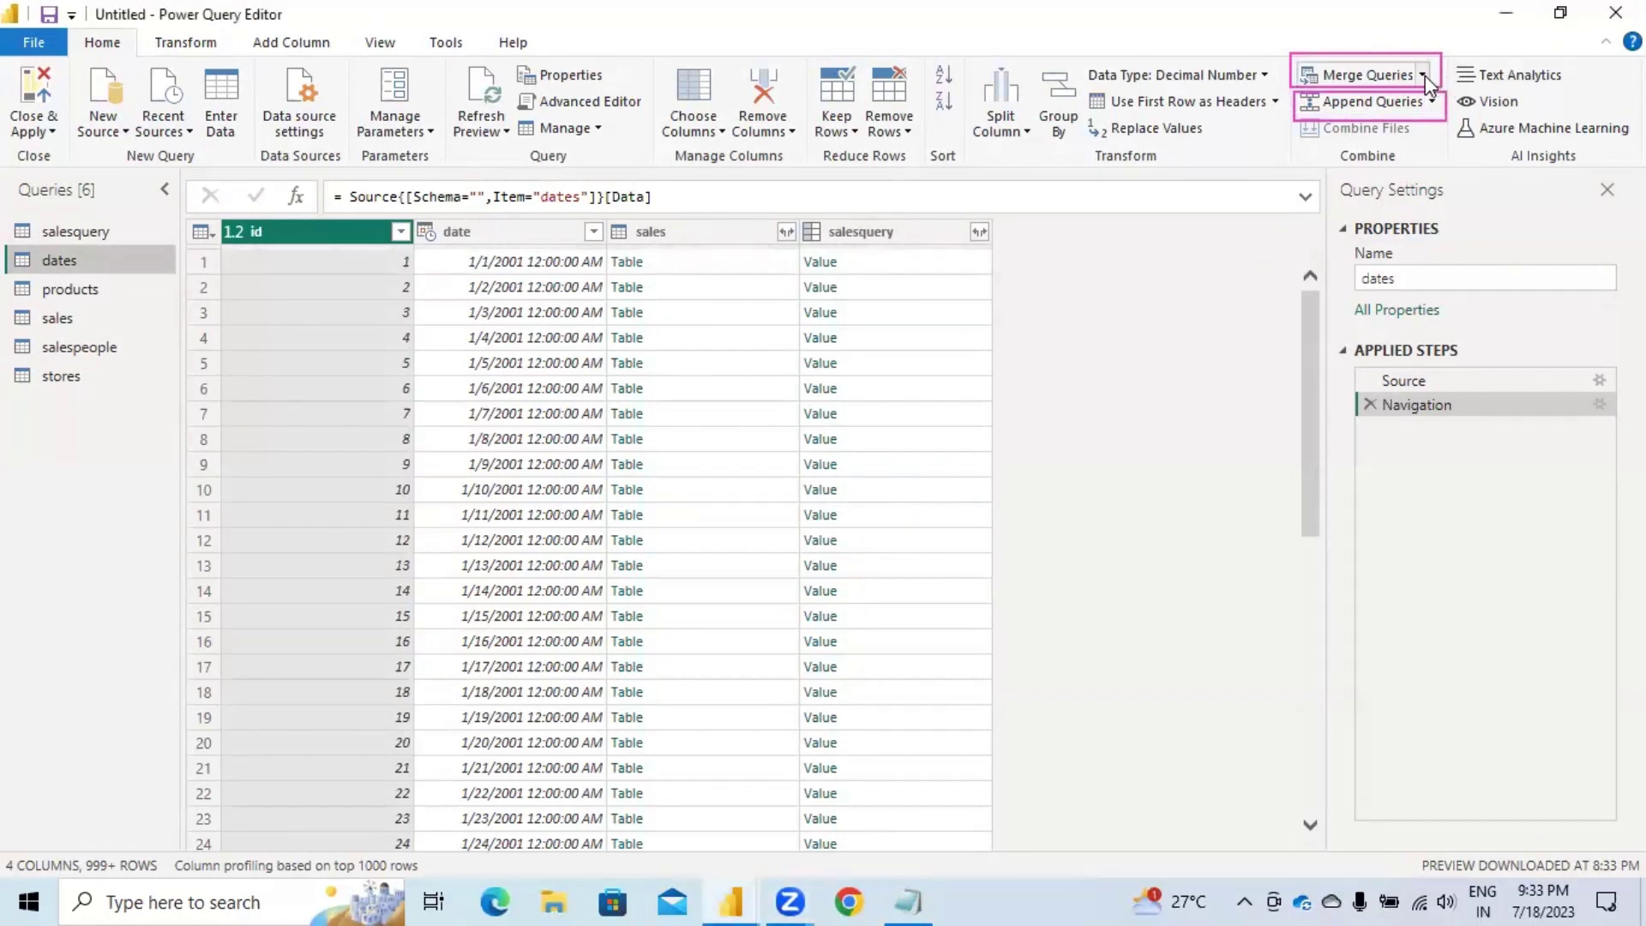
pyautogui.click(1390, 77)
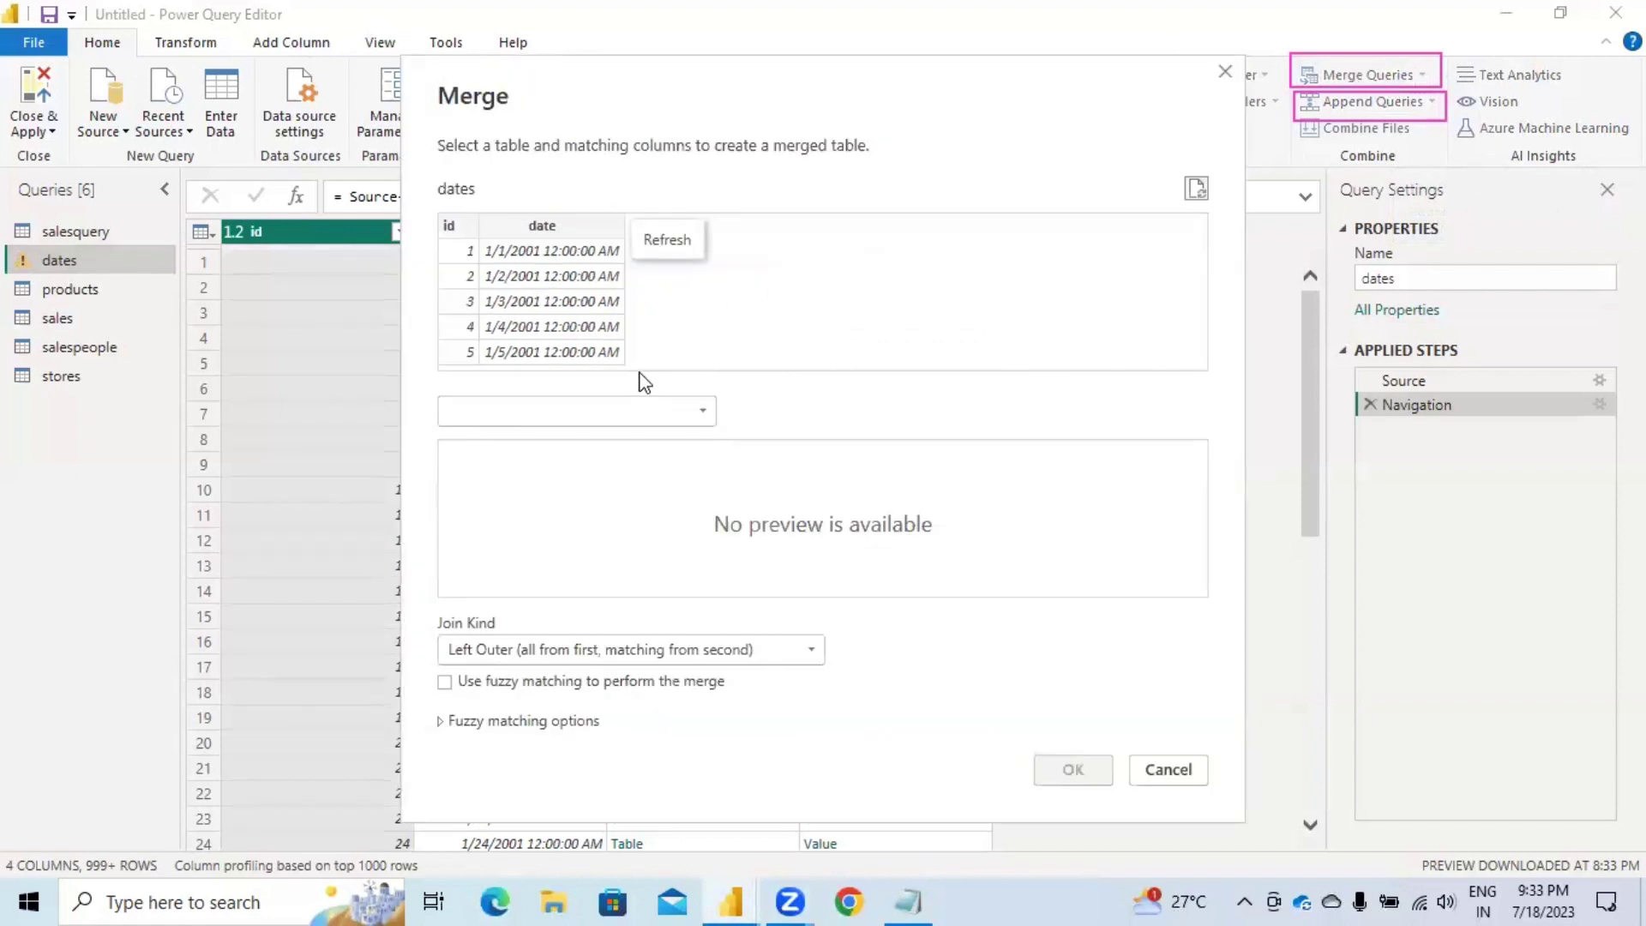
pyautogui.click(813, 652)
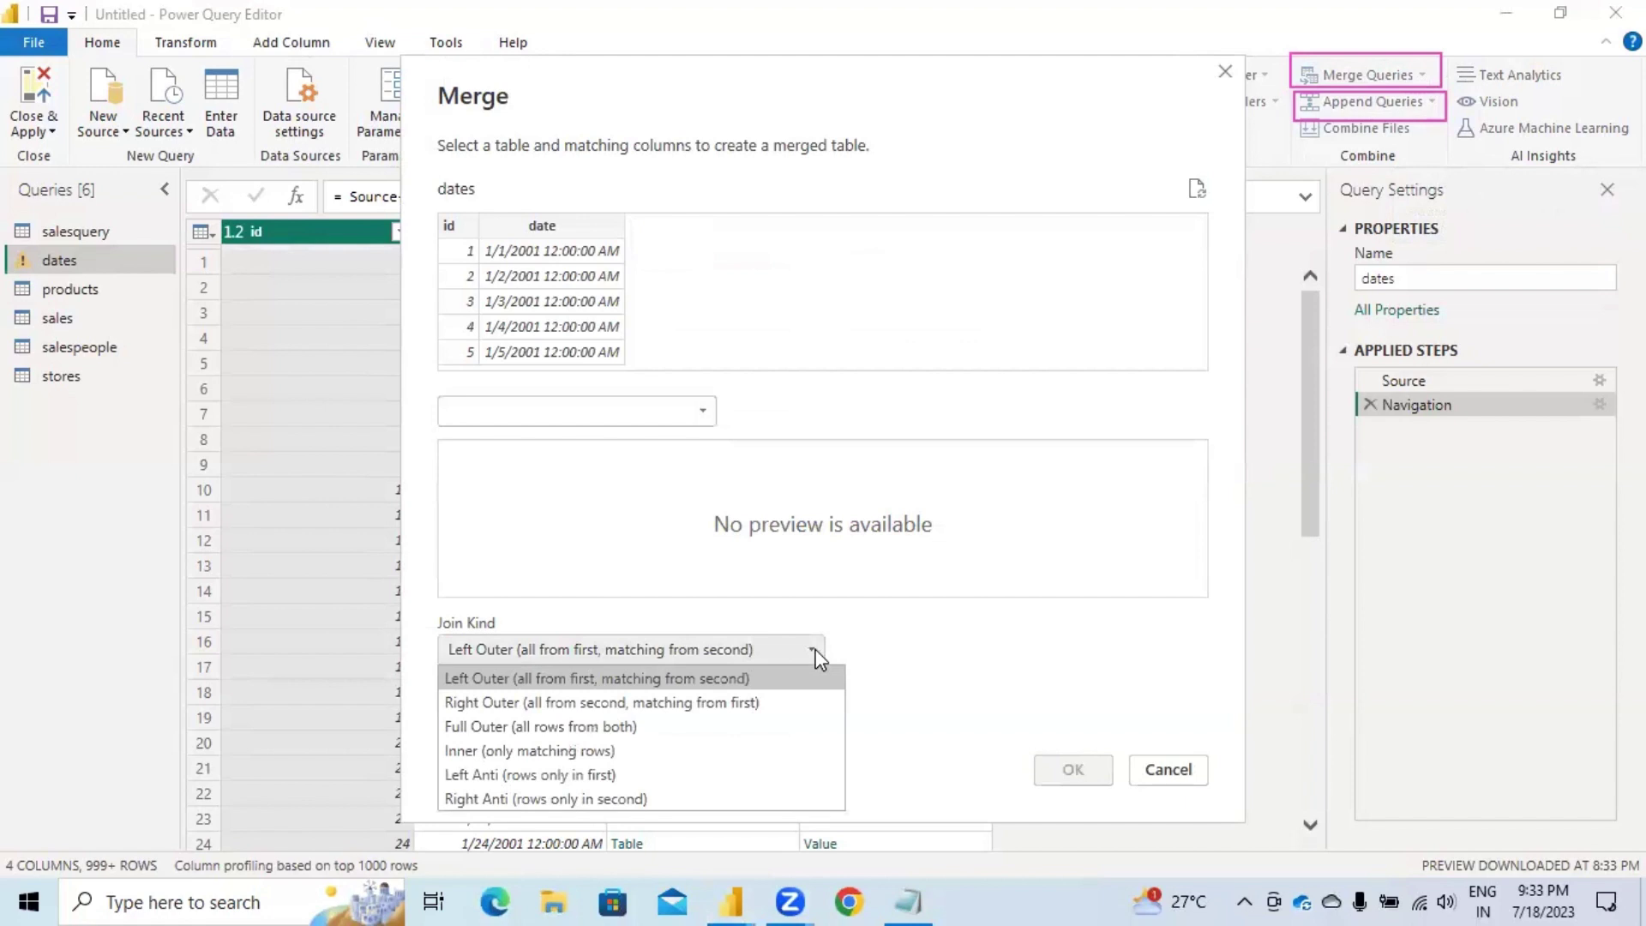
pyautogui.click(1225, 74)
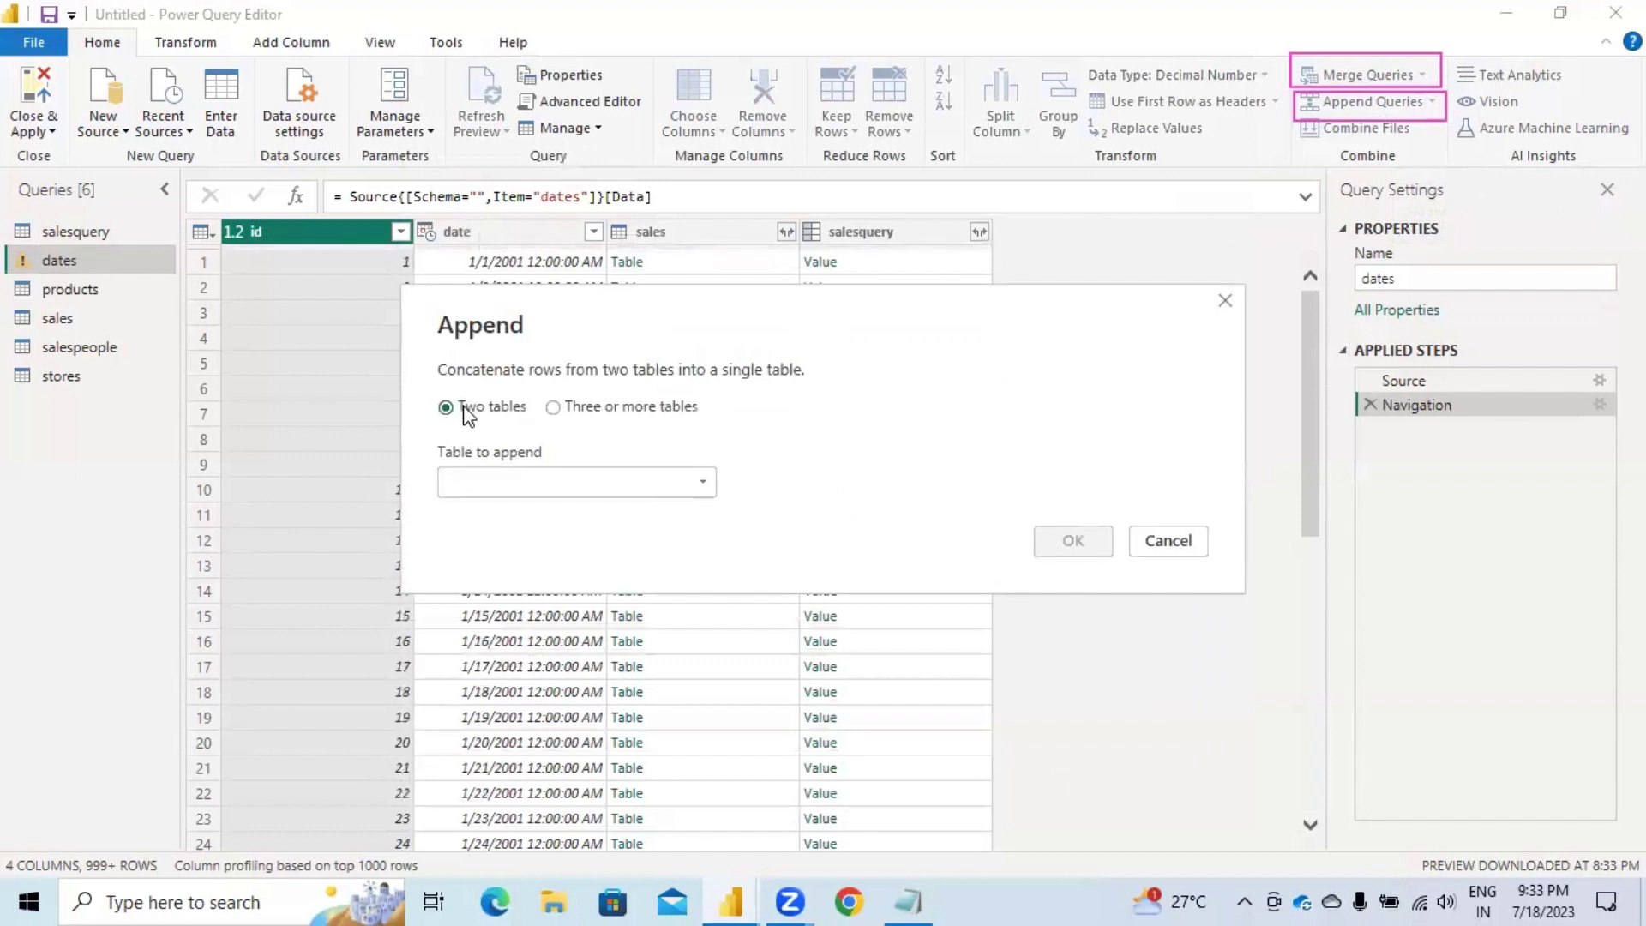
pyautogui.click(552, 407)
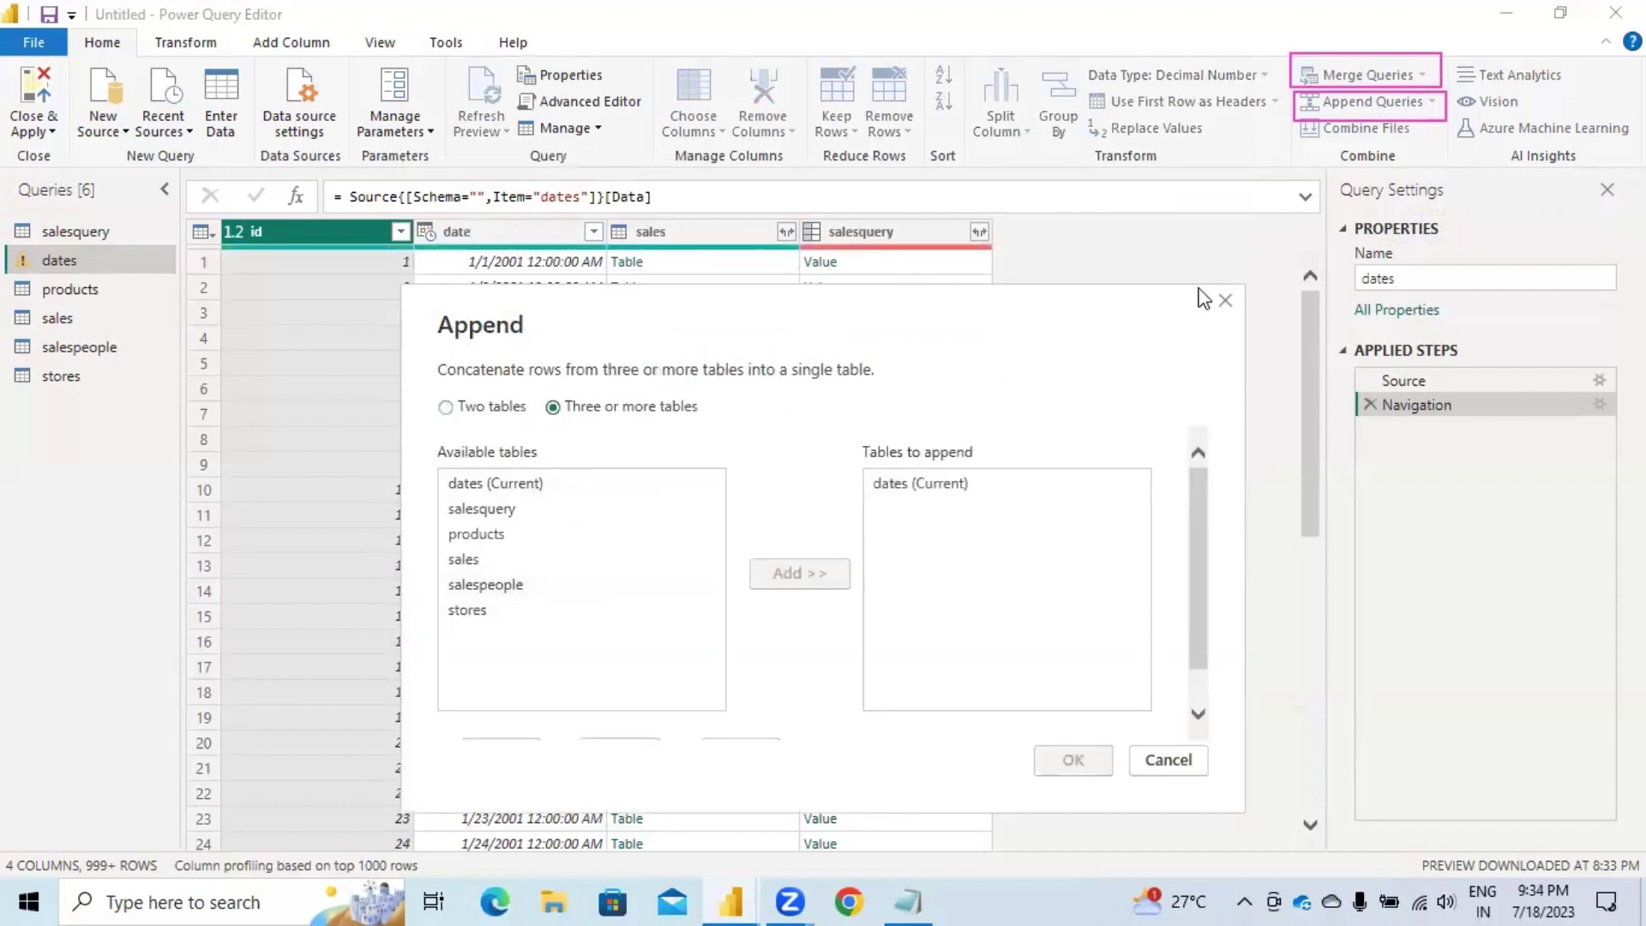
pyautogui.click(1224, 301)
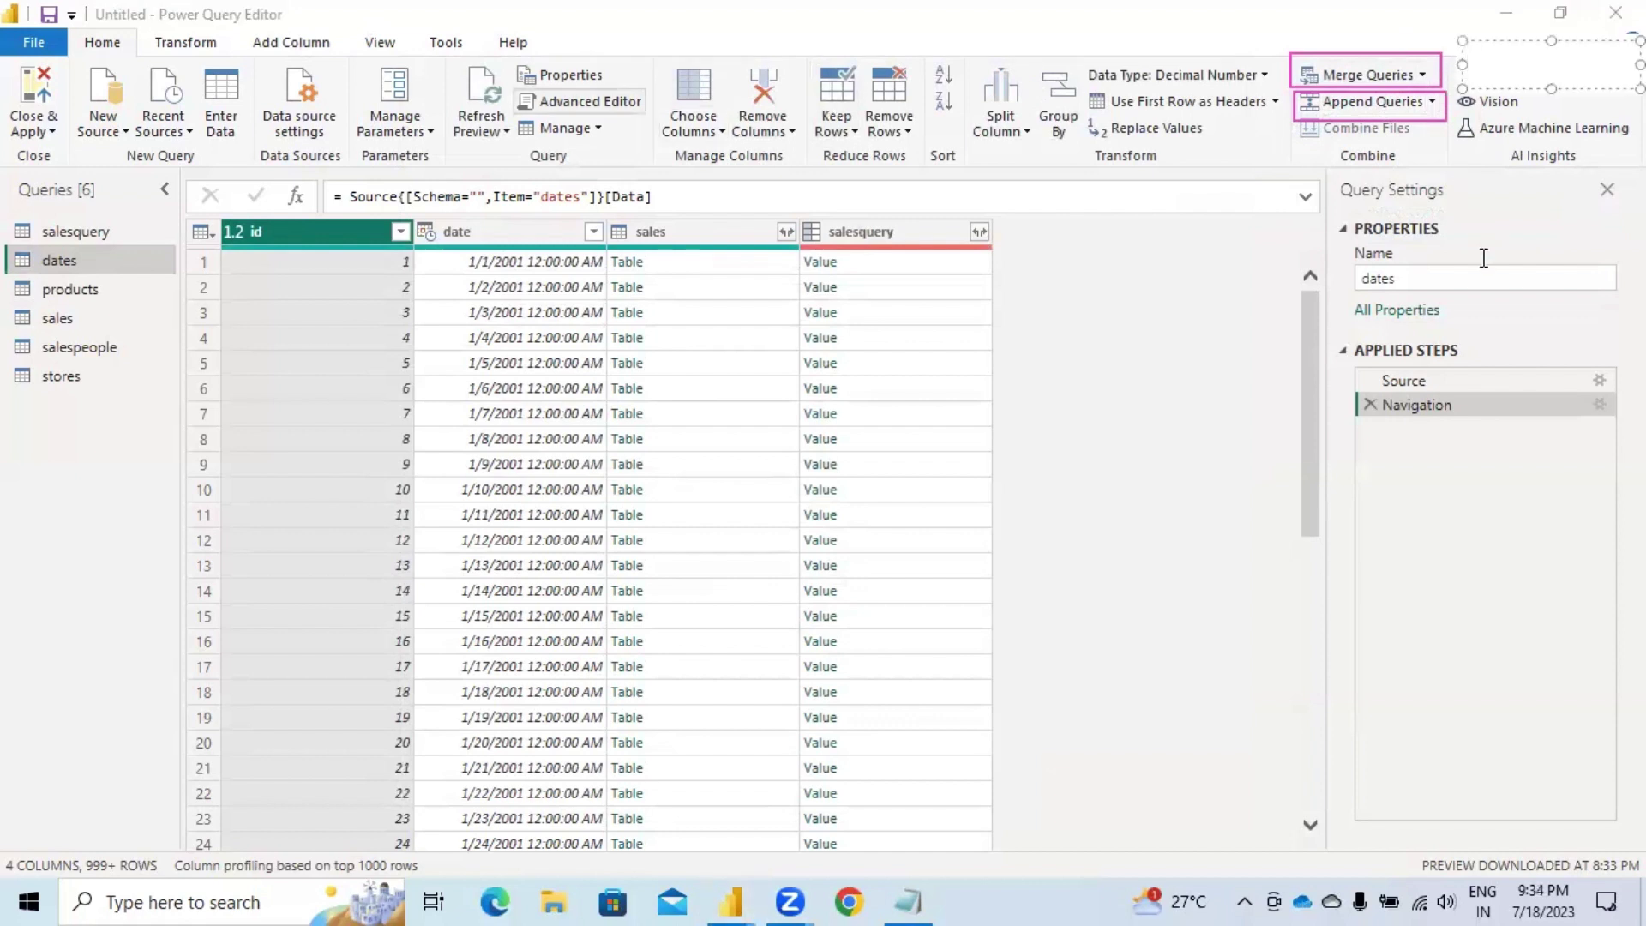
# Annotate the screen with the text "Joins" beside Merge Queries and "Unions" beside Append Queries.
pyautogui.write('Joins')
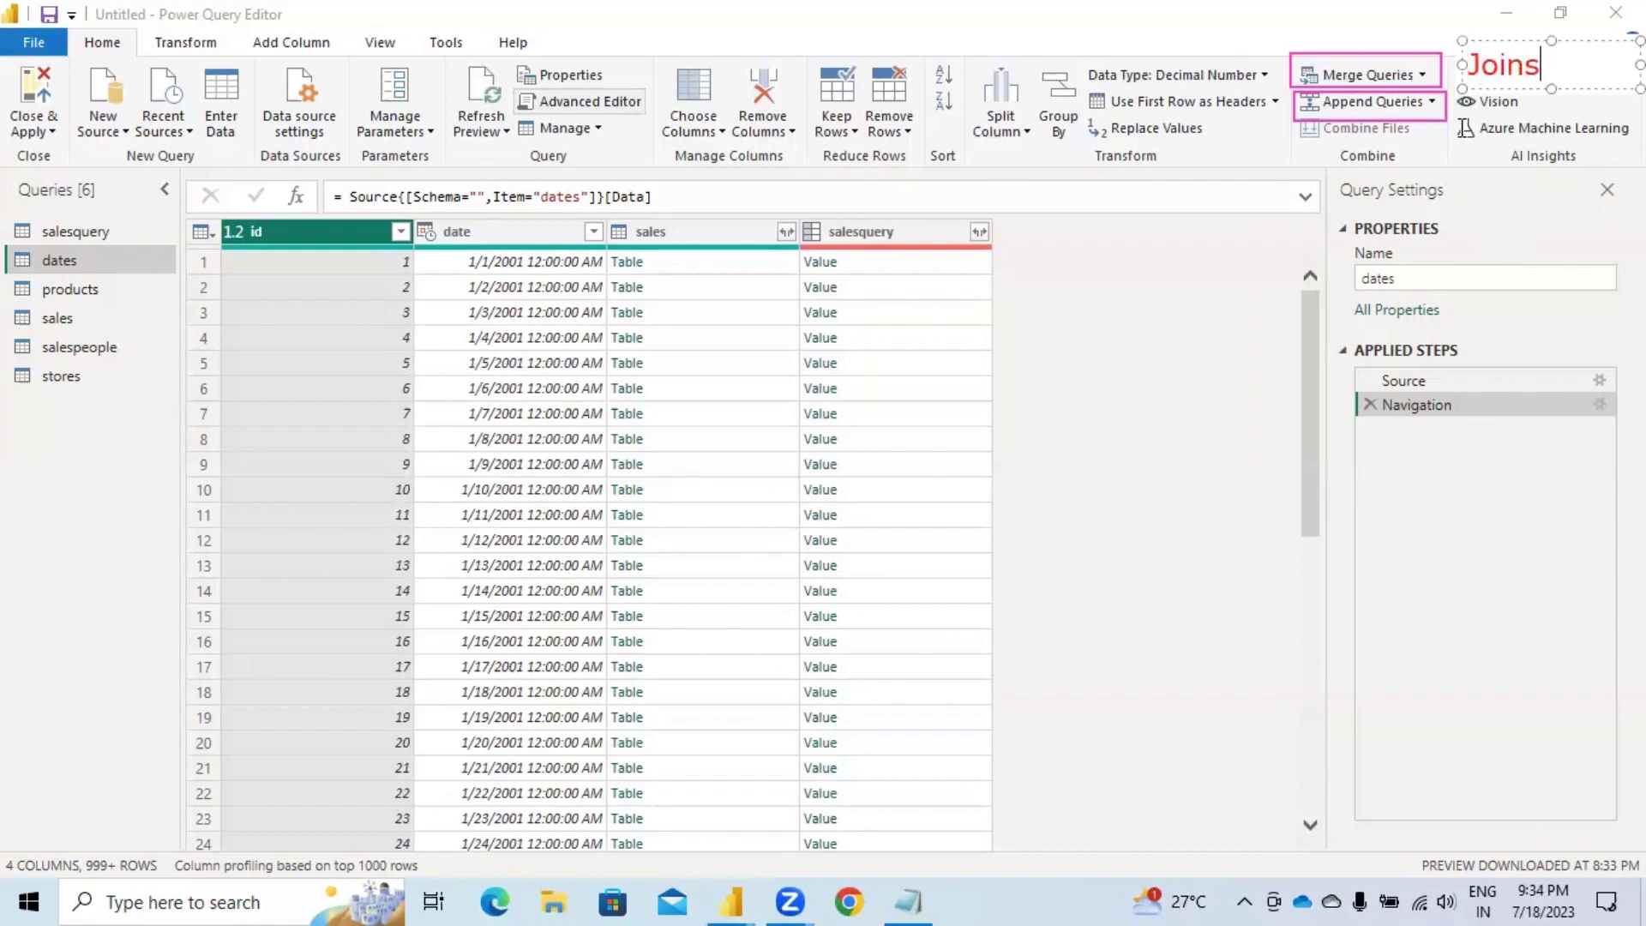
pyautogui.click(1465, 104)
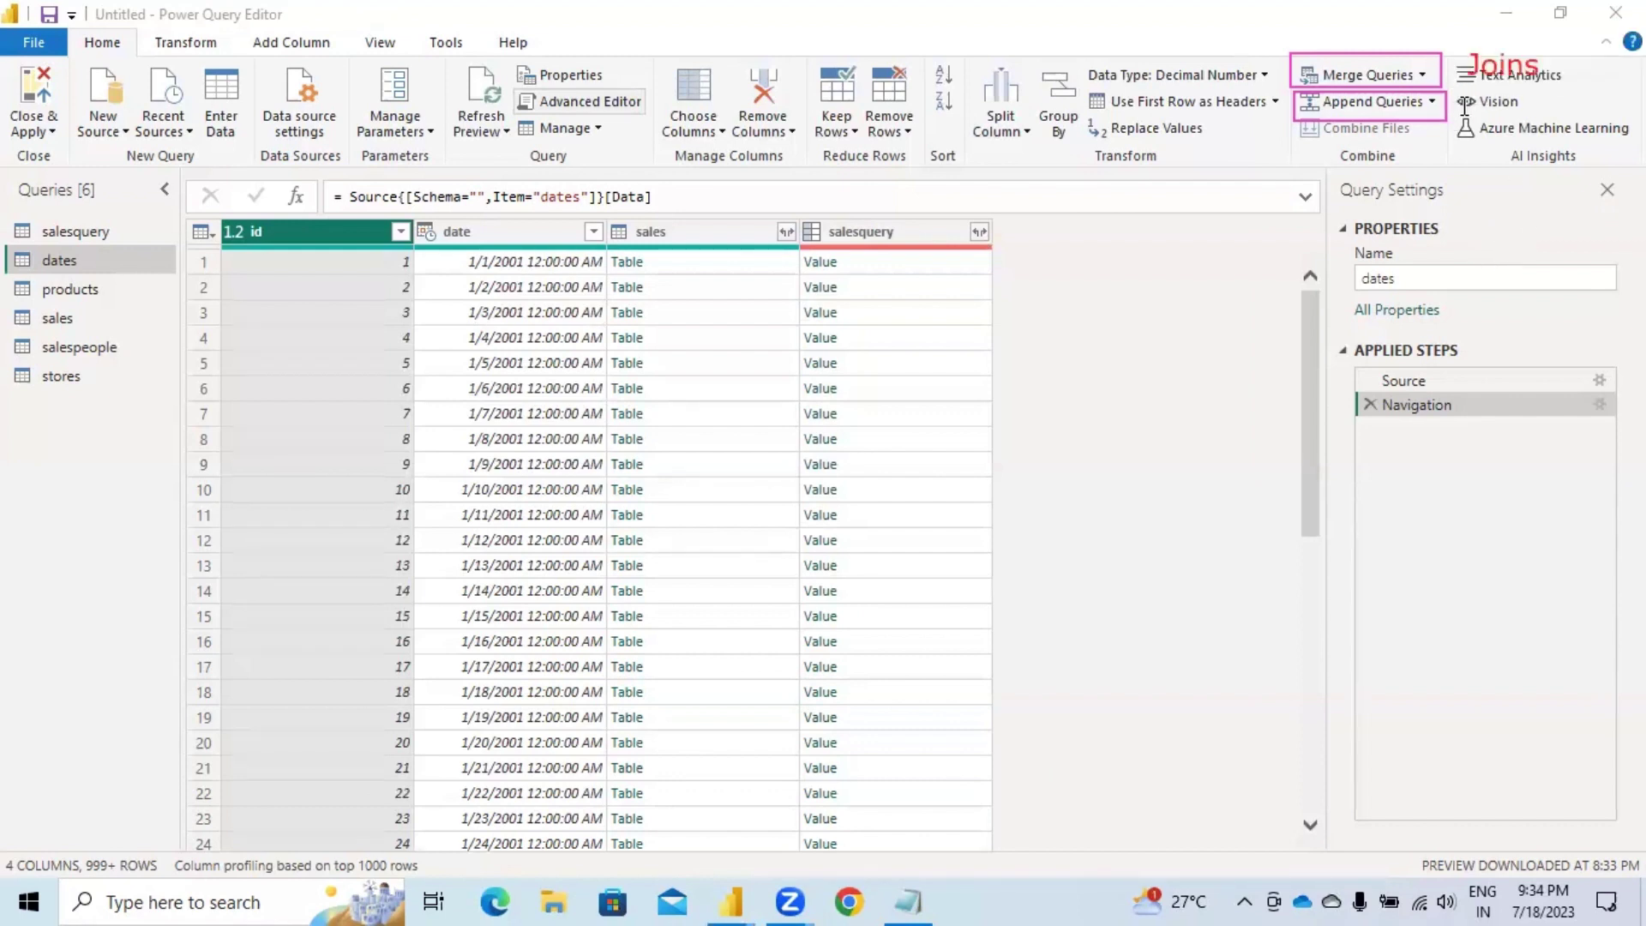
pyautogui.click(1465, 105)
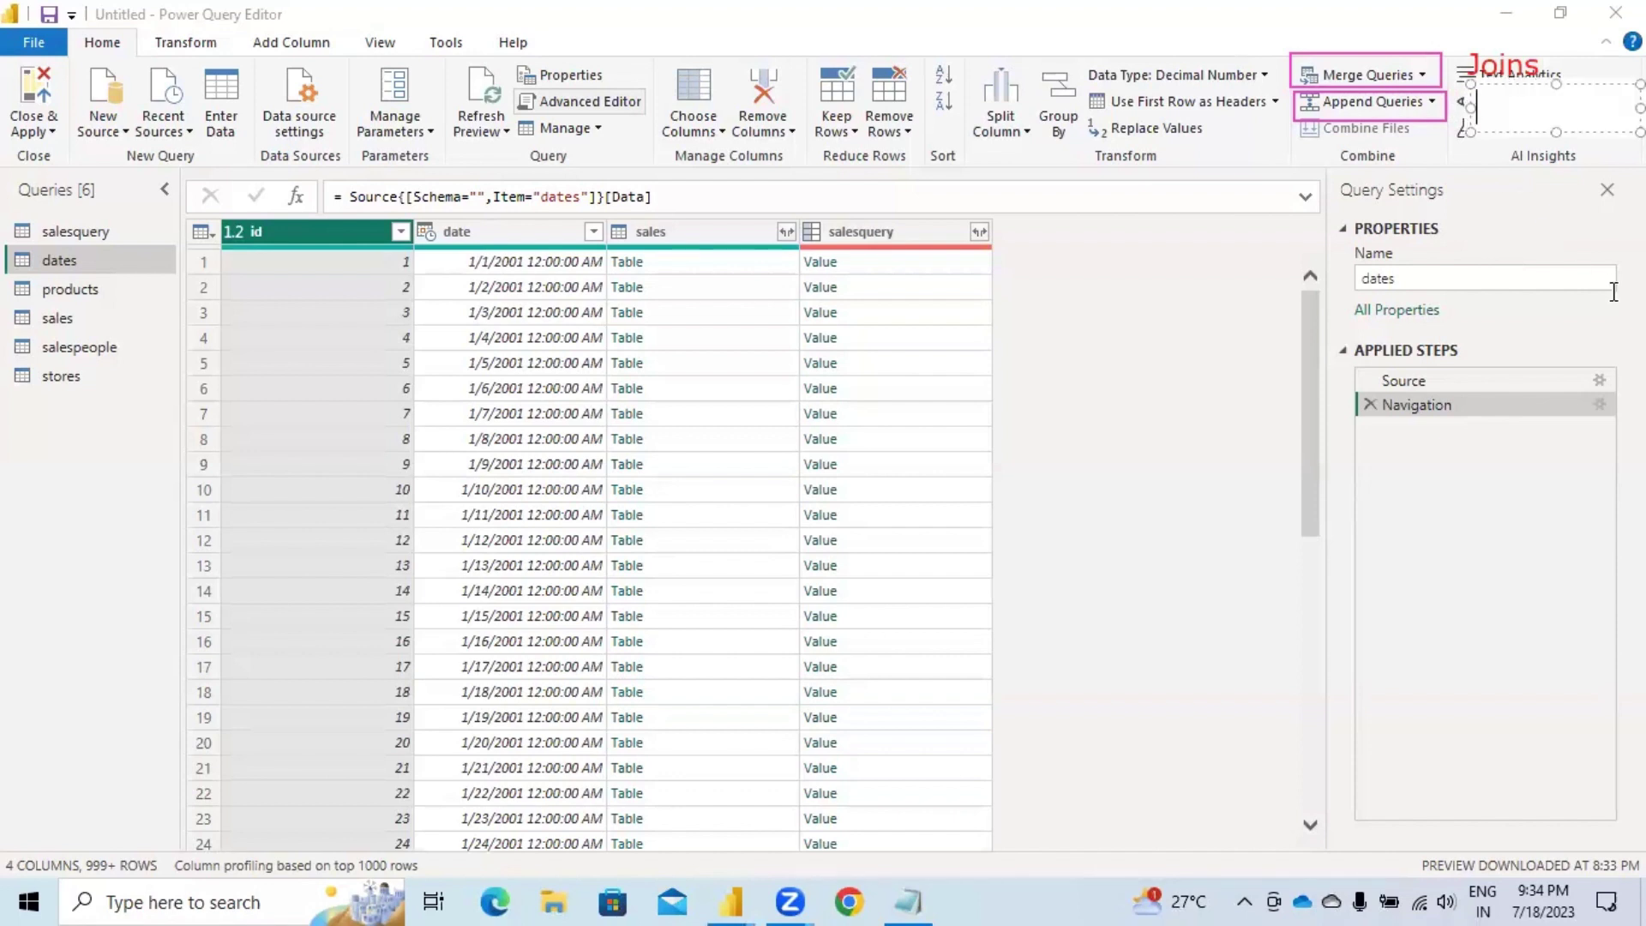
pyautogui.write('Unions')
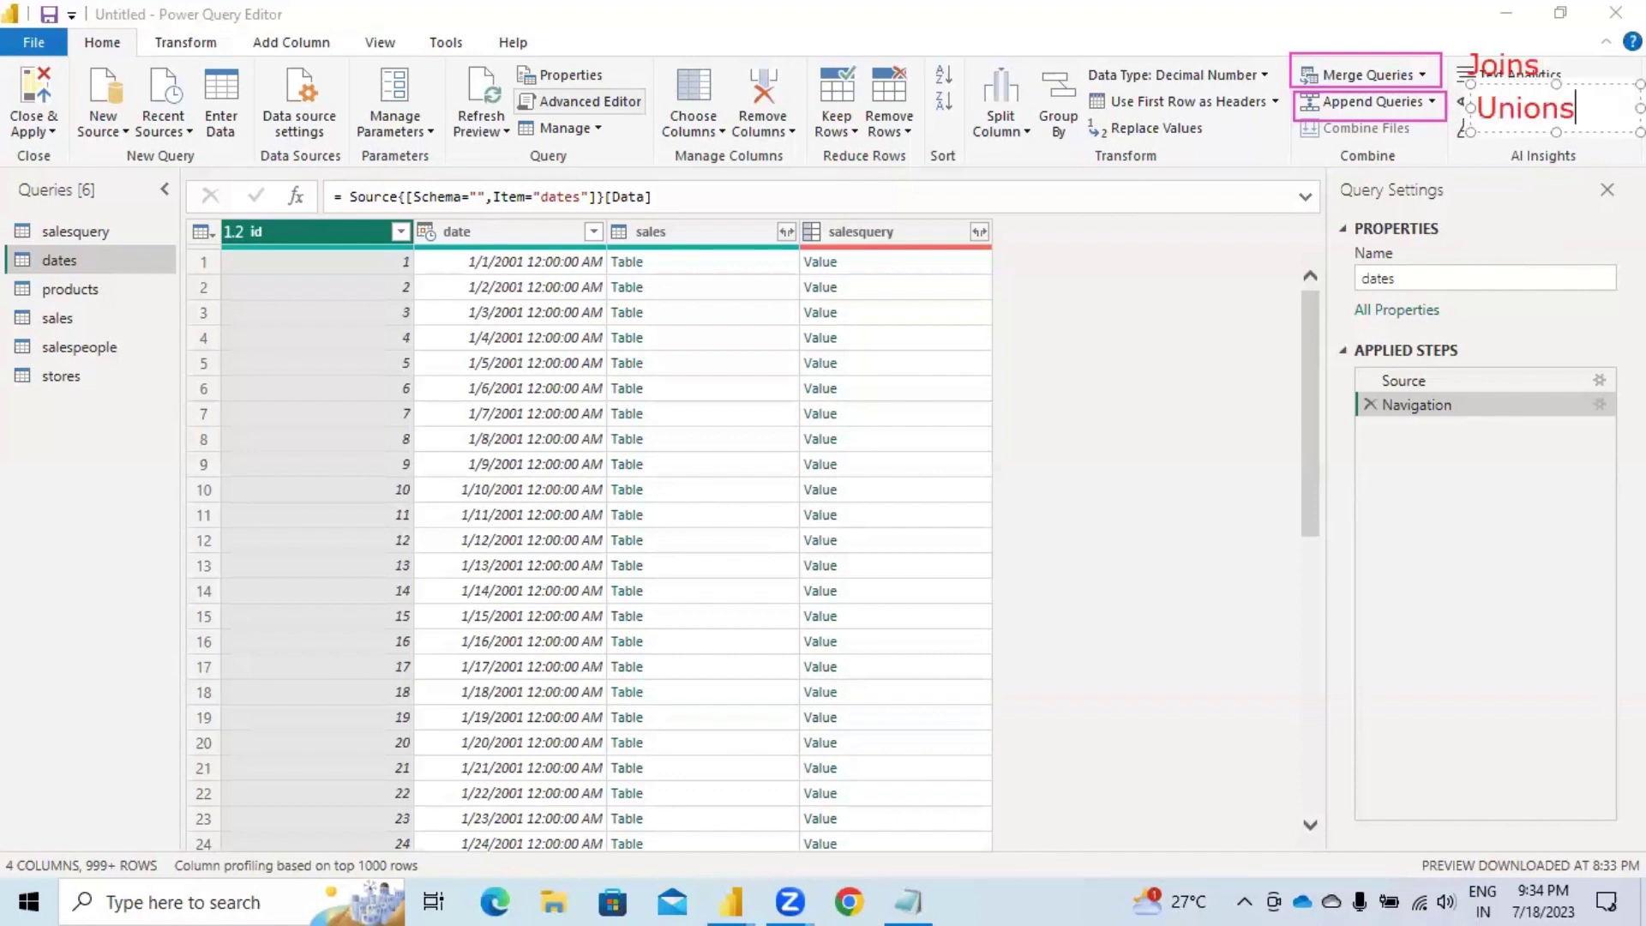
pyautogui.click(1239, 339)
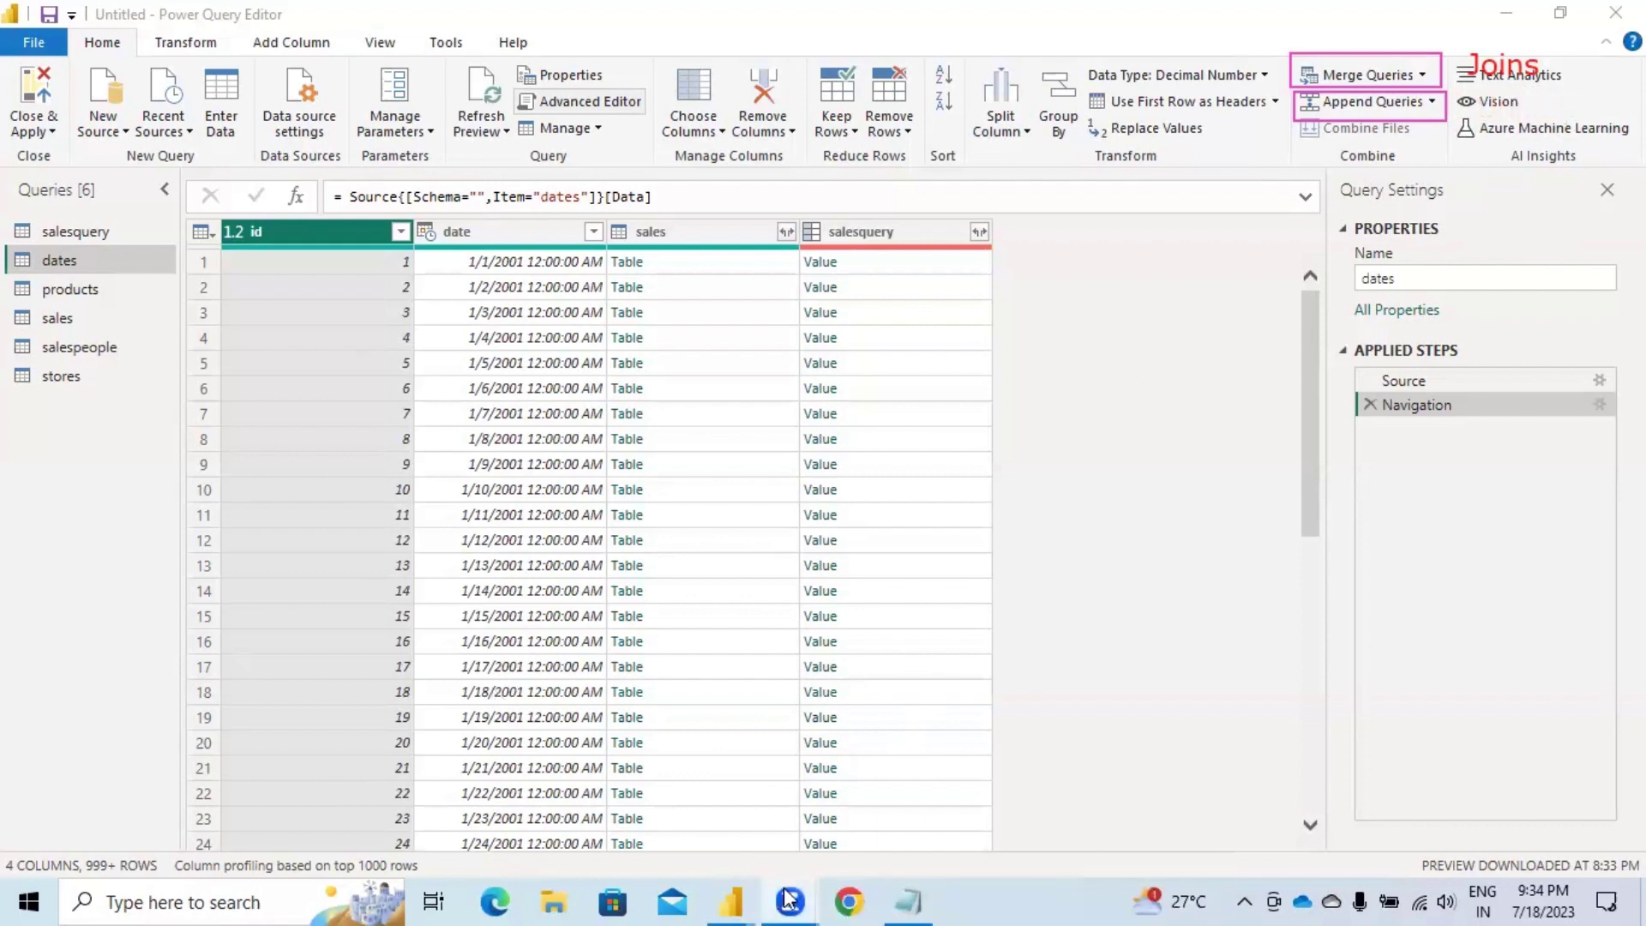
pyautogui.moveTo(780, 895)
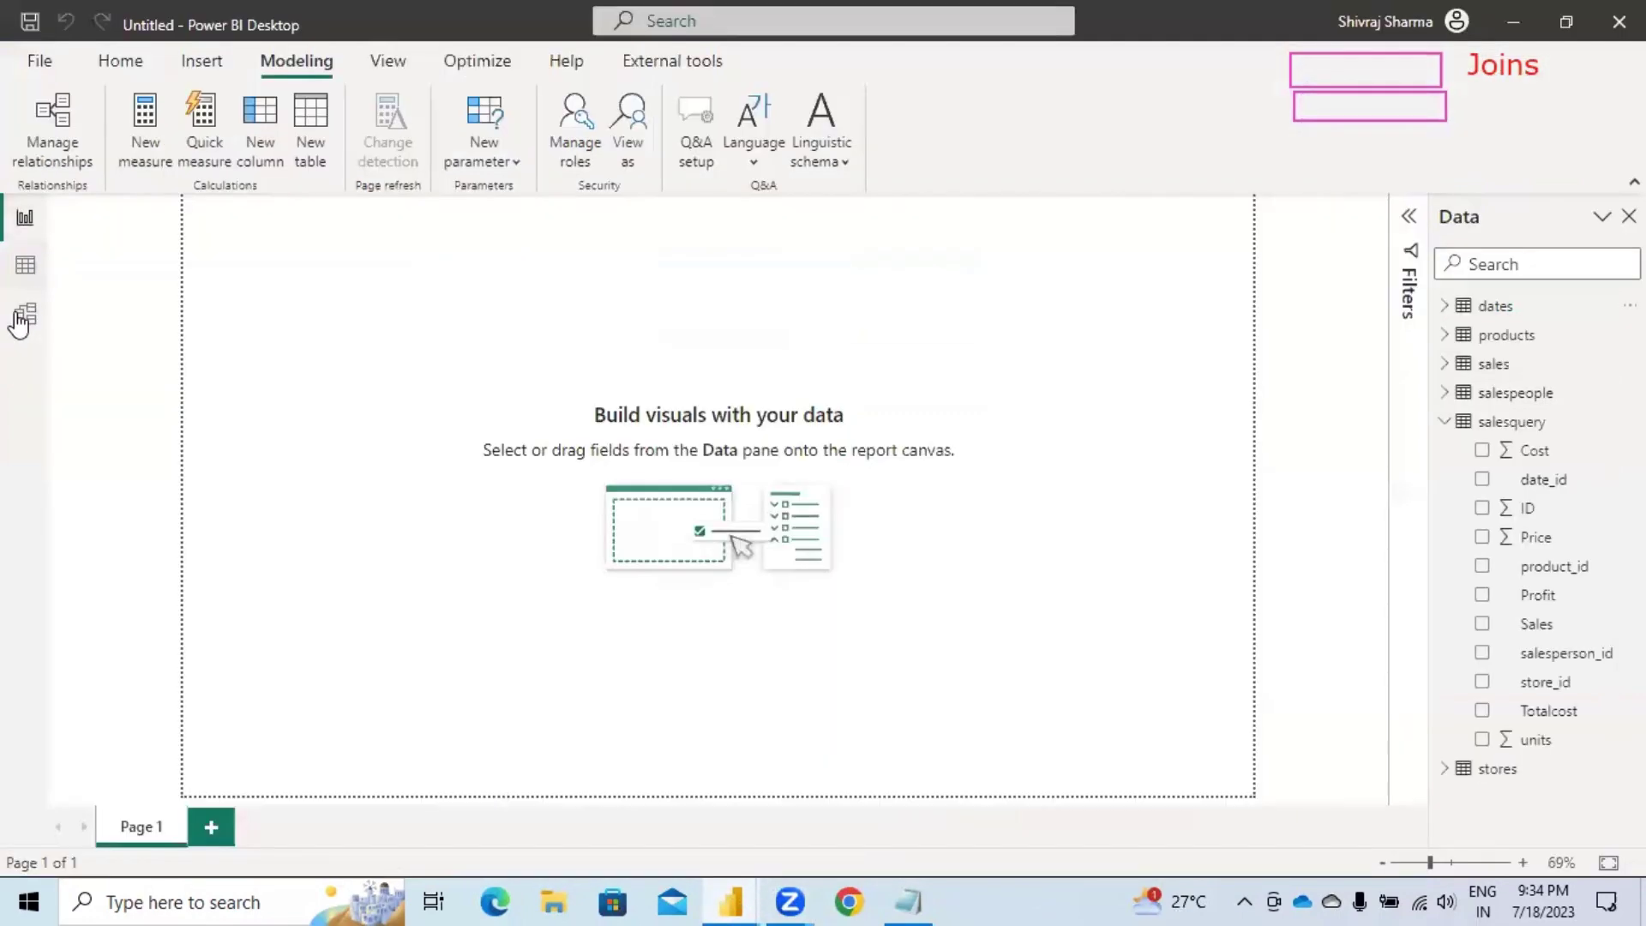
# Switch to Model view, annotate the screen beside the diagram with the text "relations", and clear all annotations.
pyautogui.click(26, 315)
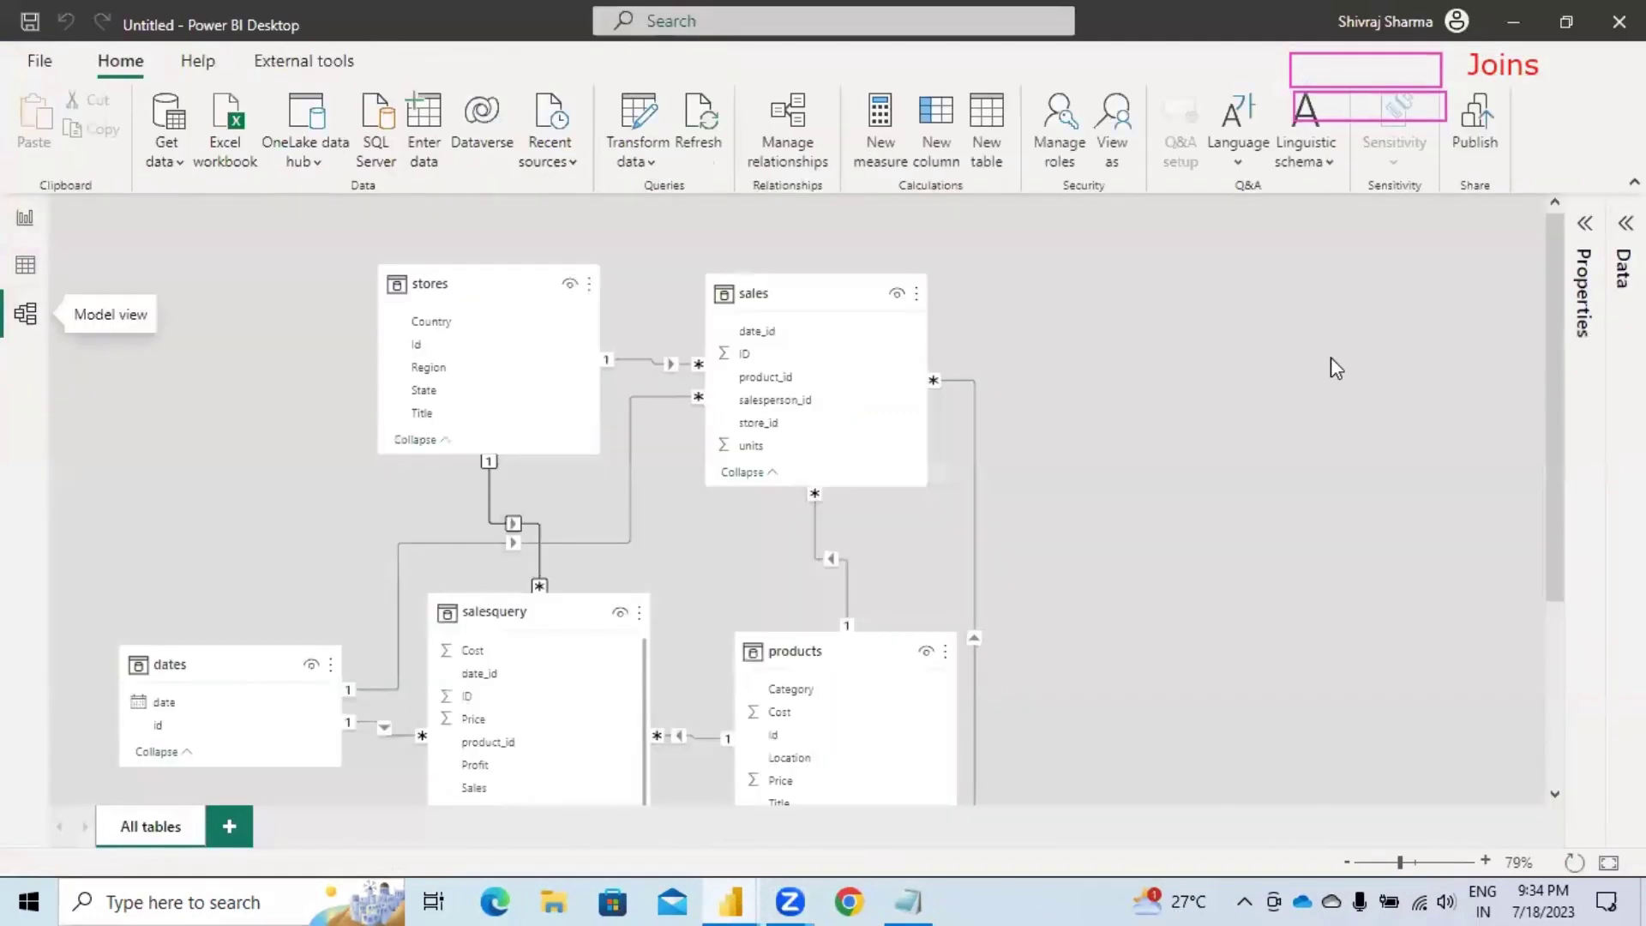
pyautogui.click(1050, 335)
pyautogui.write('rel')
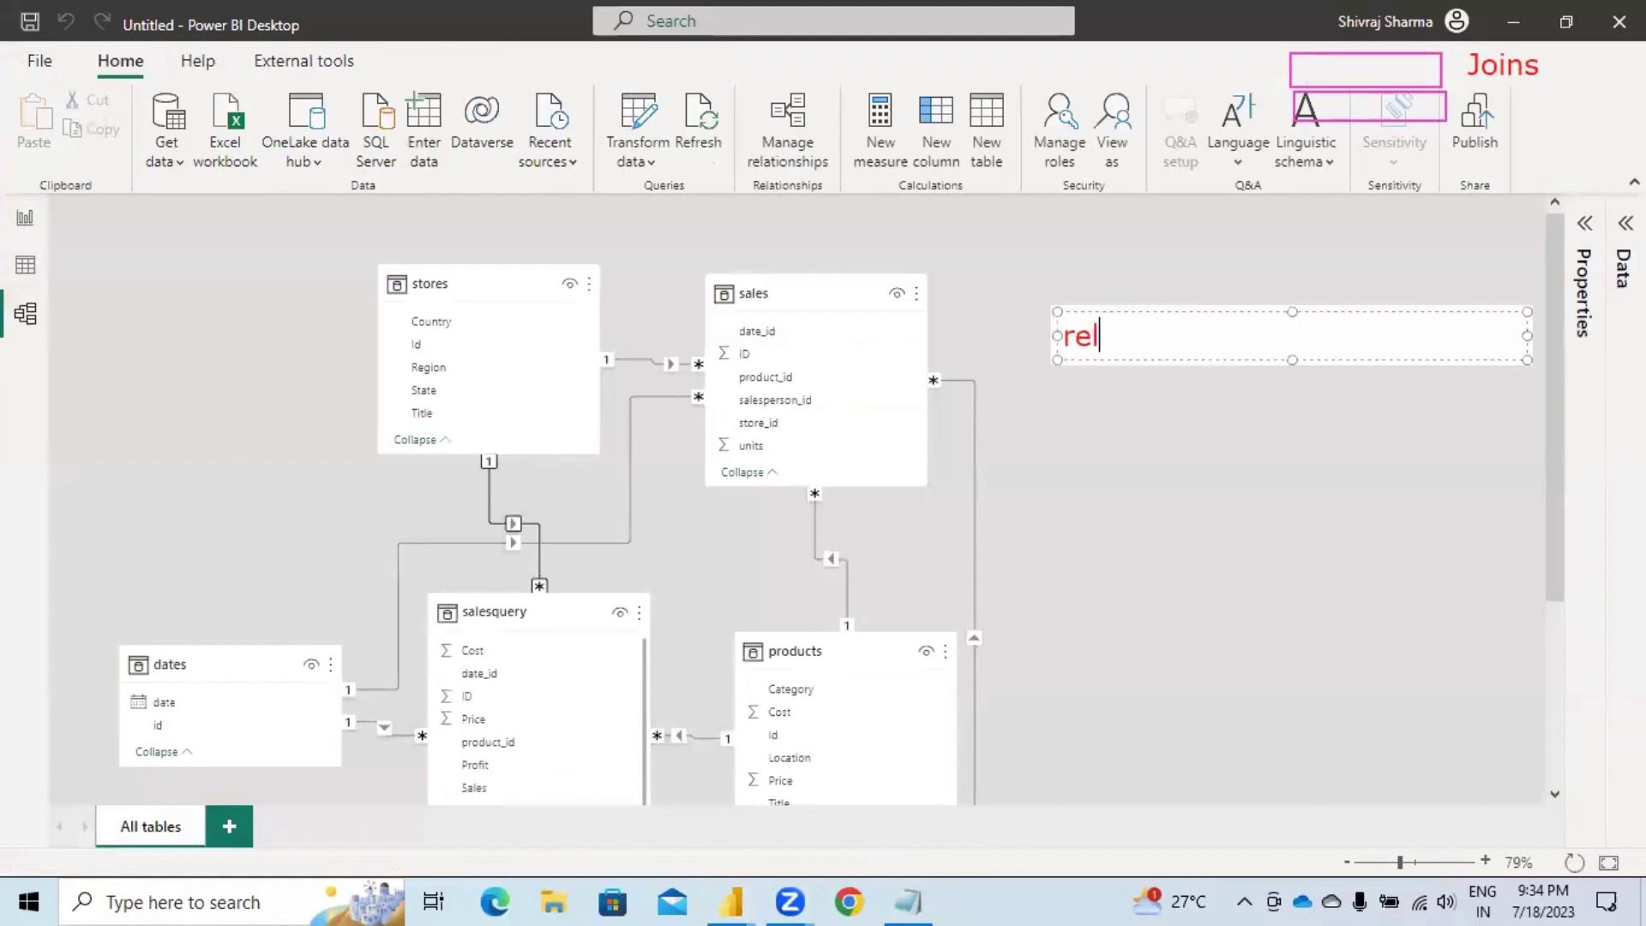
pyautogui.write('ations')
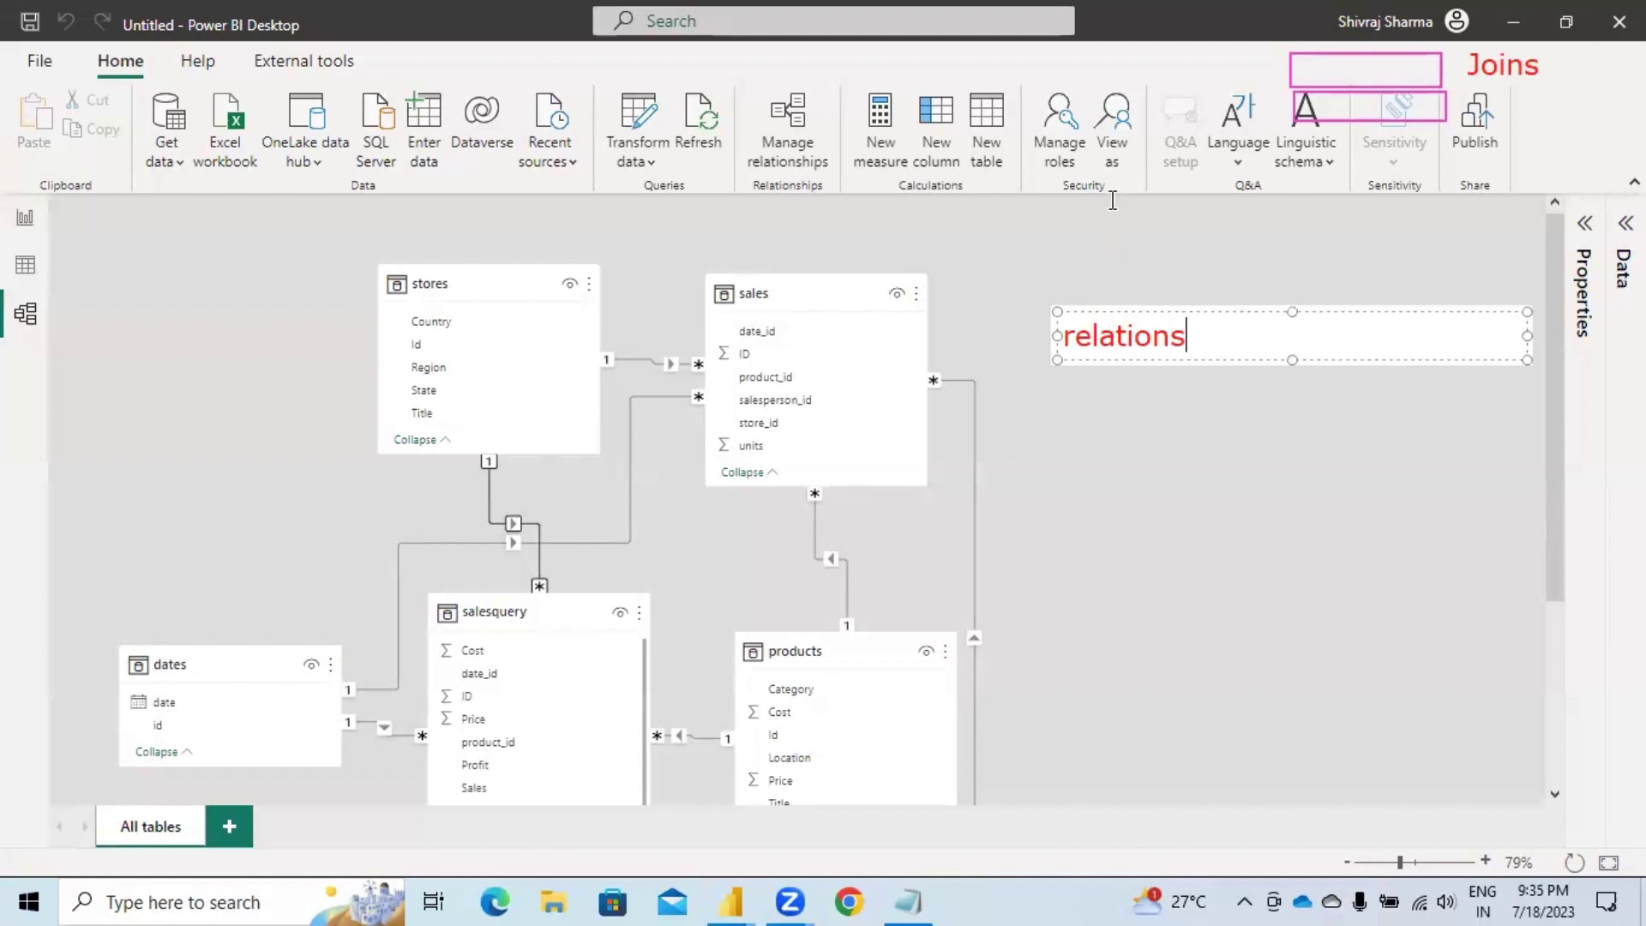
pyautogui.press('Escape')
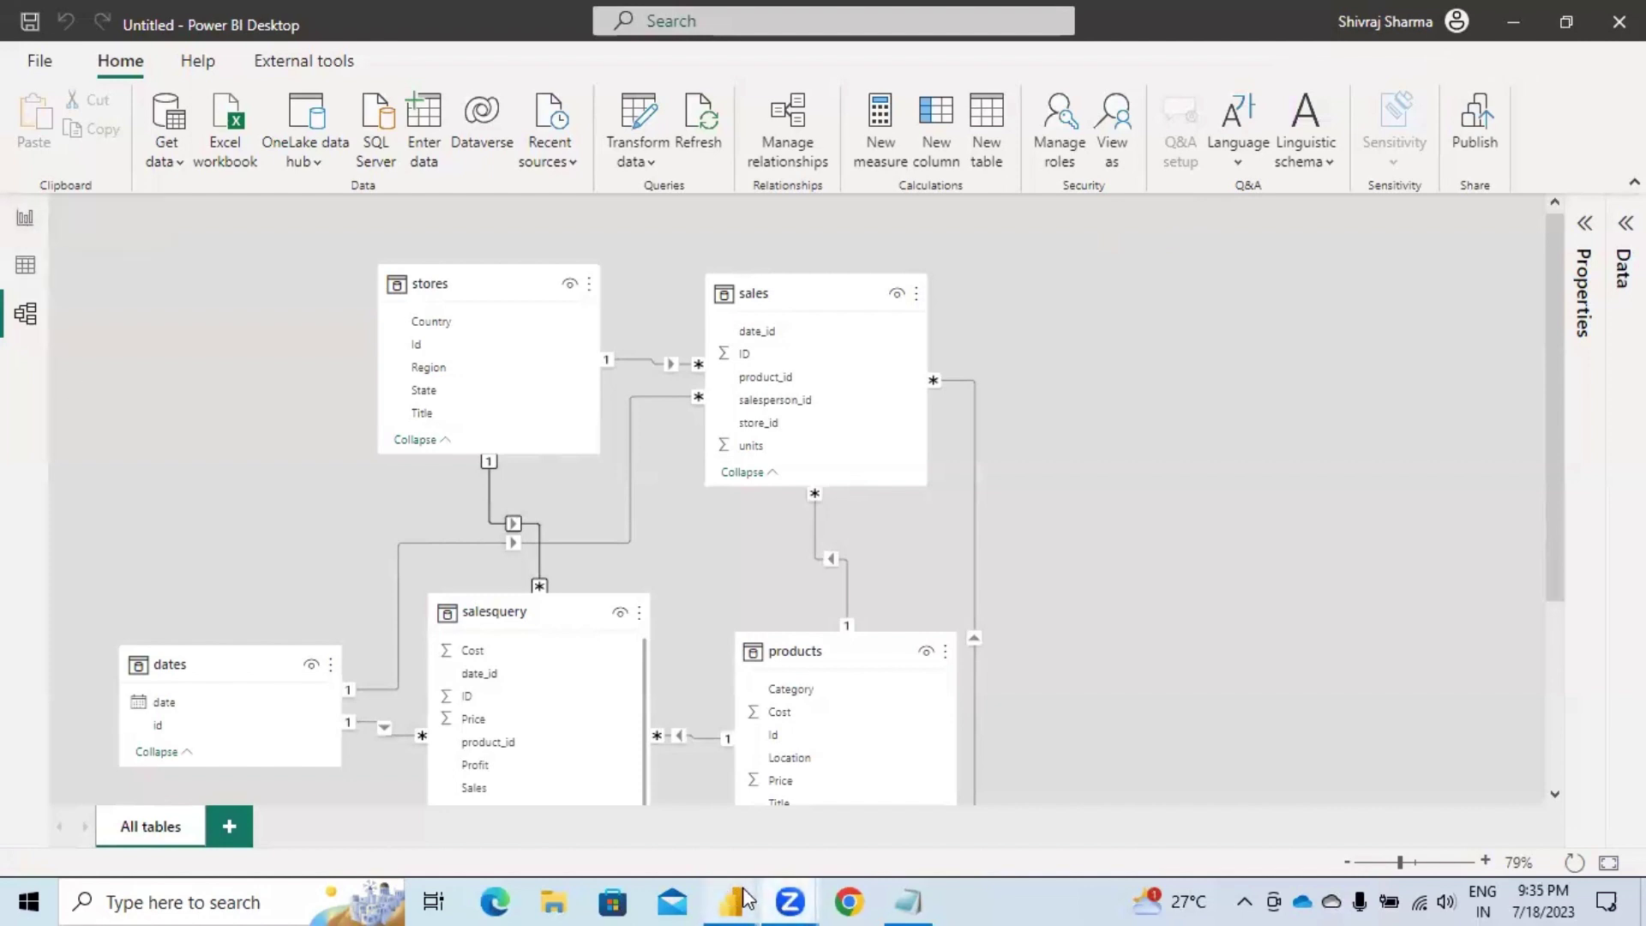
# Bring up the Power Query Editor to review the dates query and its merge and append commands, and close the editor.
pyautogui.moveTo(747, 898)
pyautogui.click(898, 799)
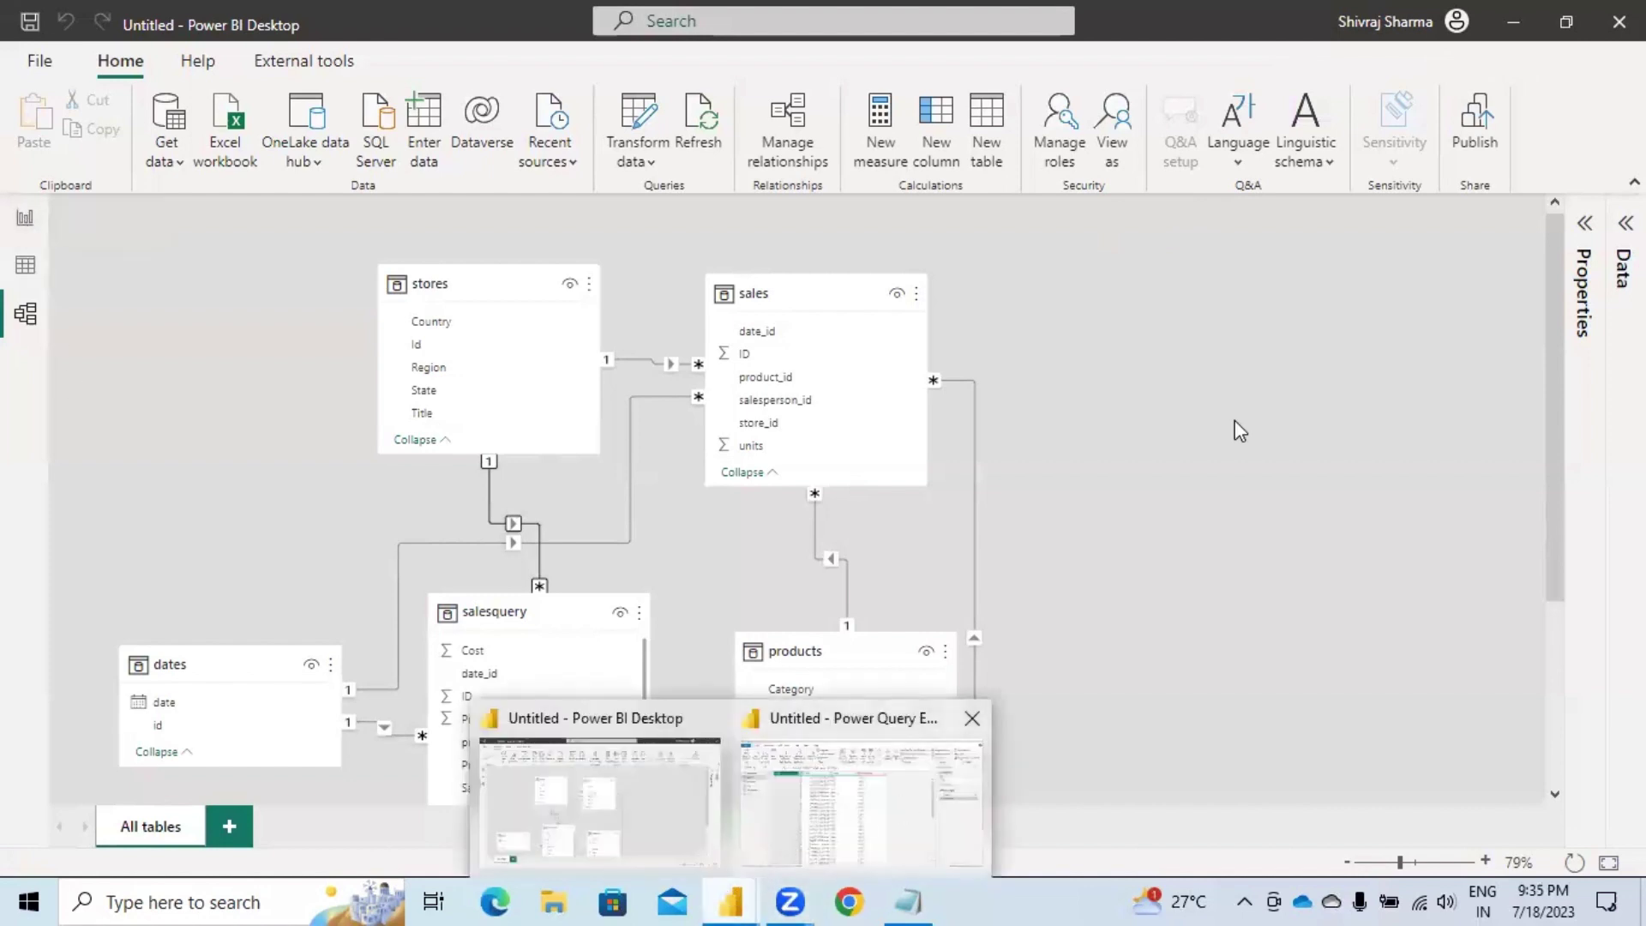
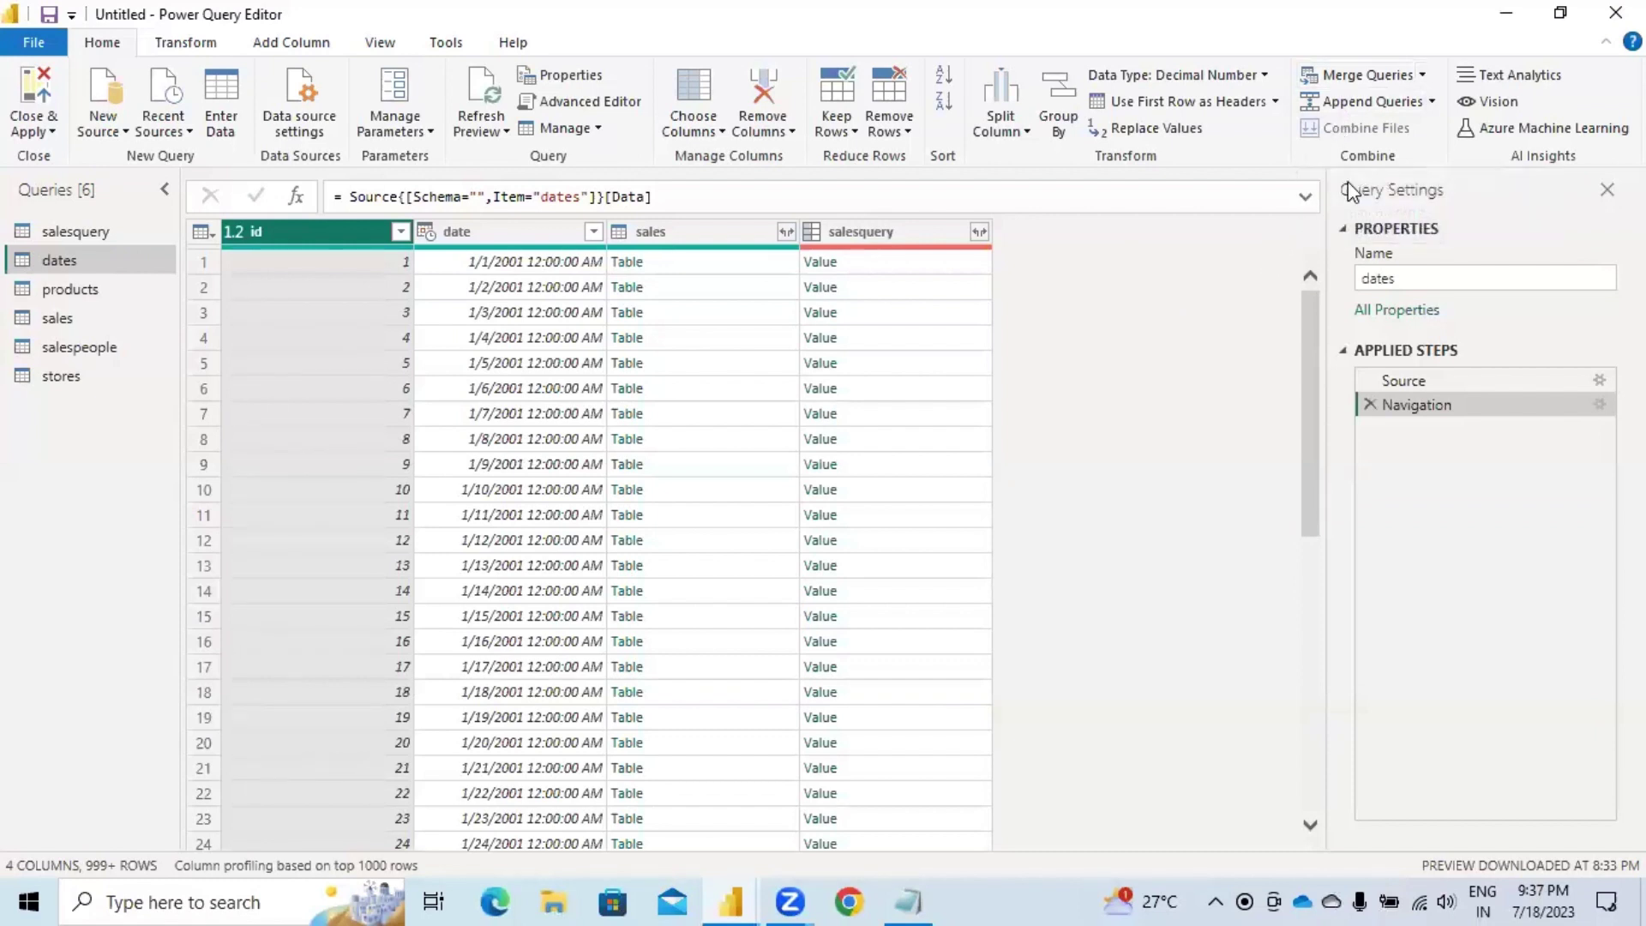
pyautogui.click(1616, 13)
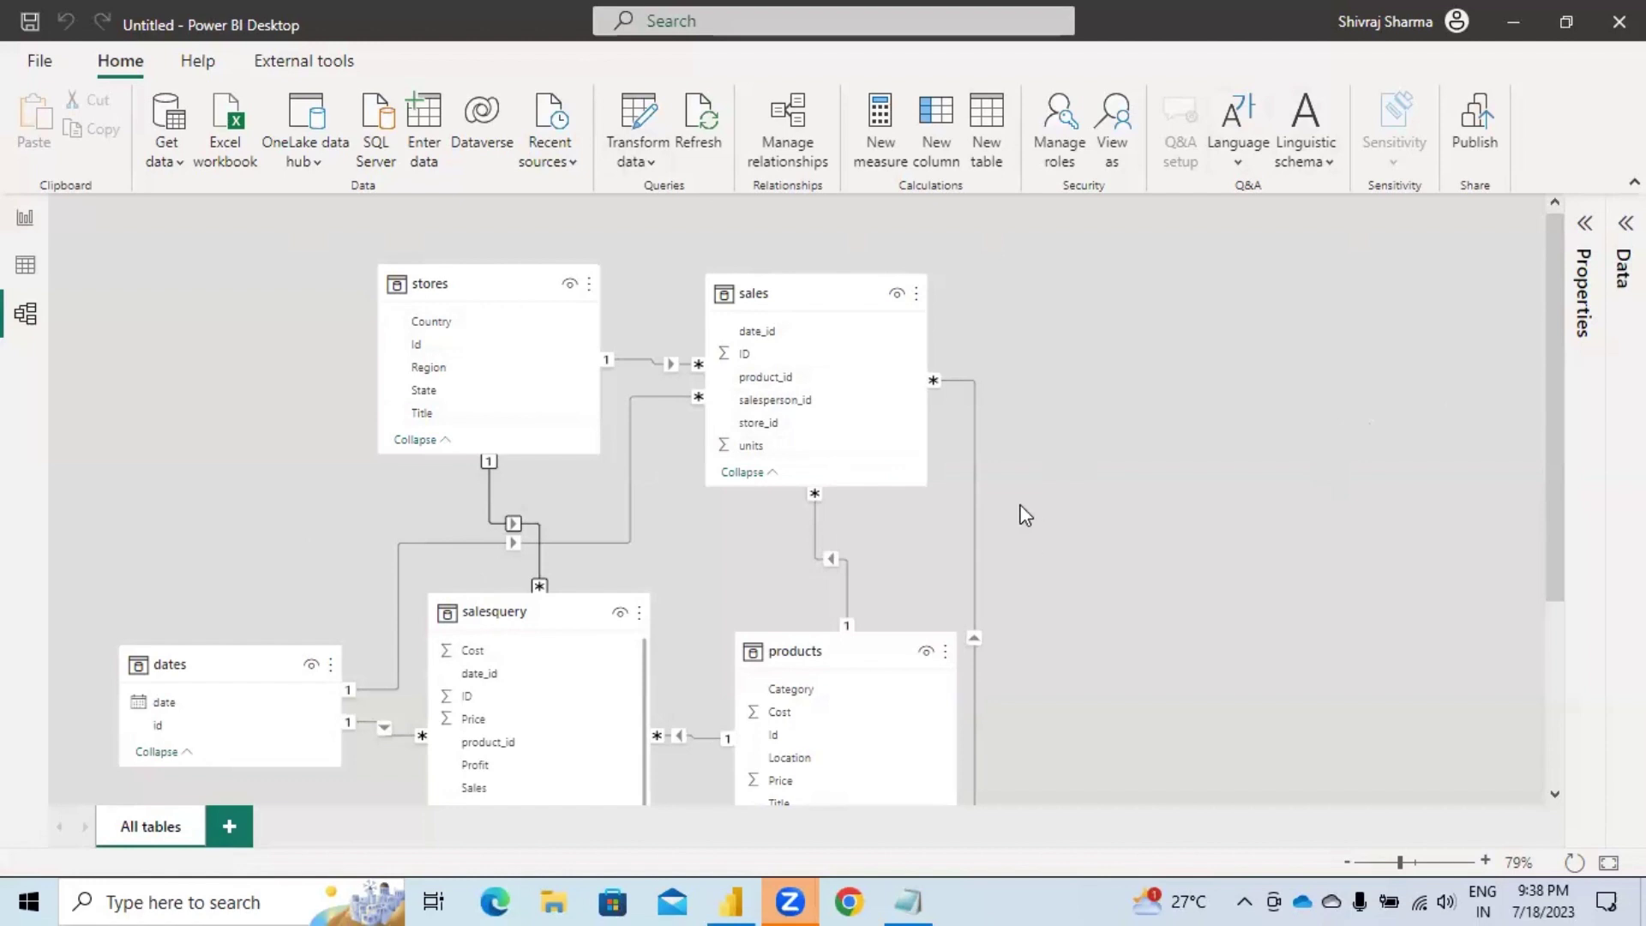
# Highlight the salesquery and sales tables in the model diagram to compare their fields and relationships.
pyautogui.click(493, 612)
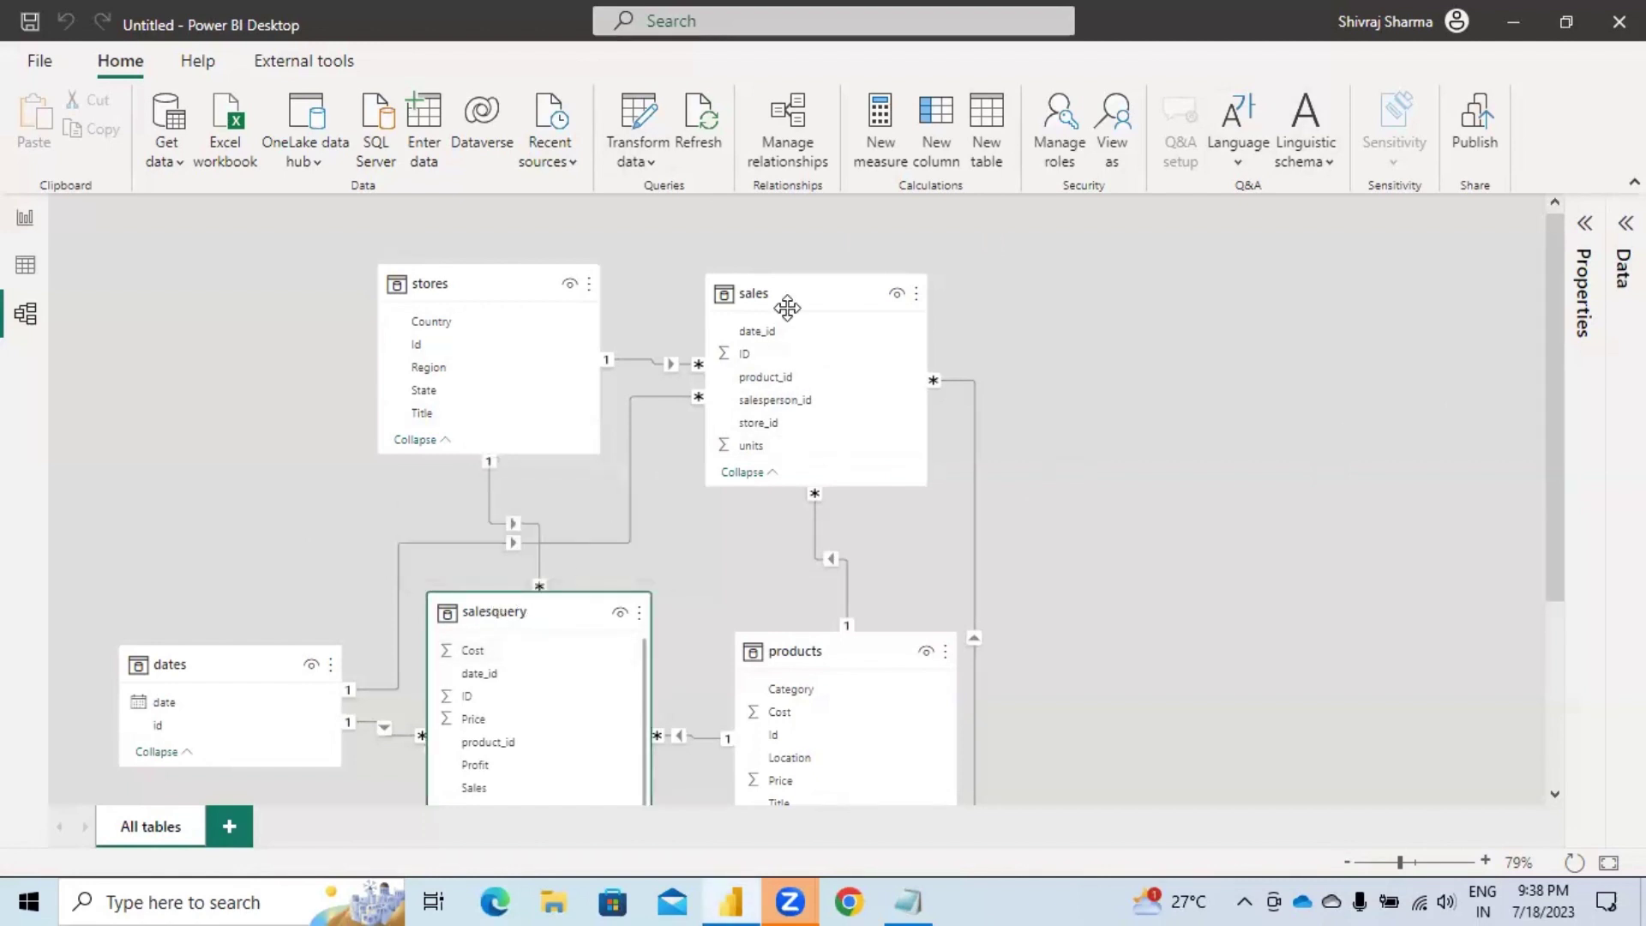
pyautogui.click(787, 307)
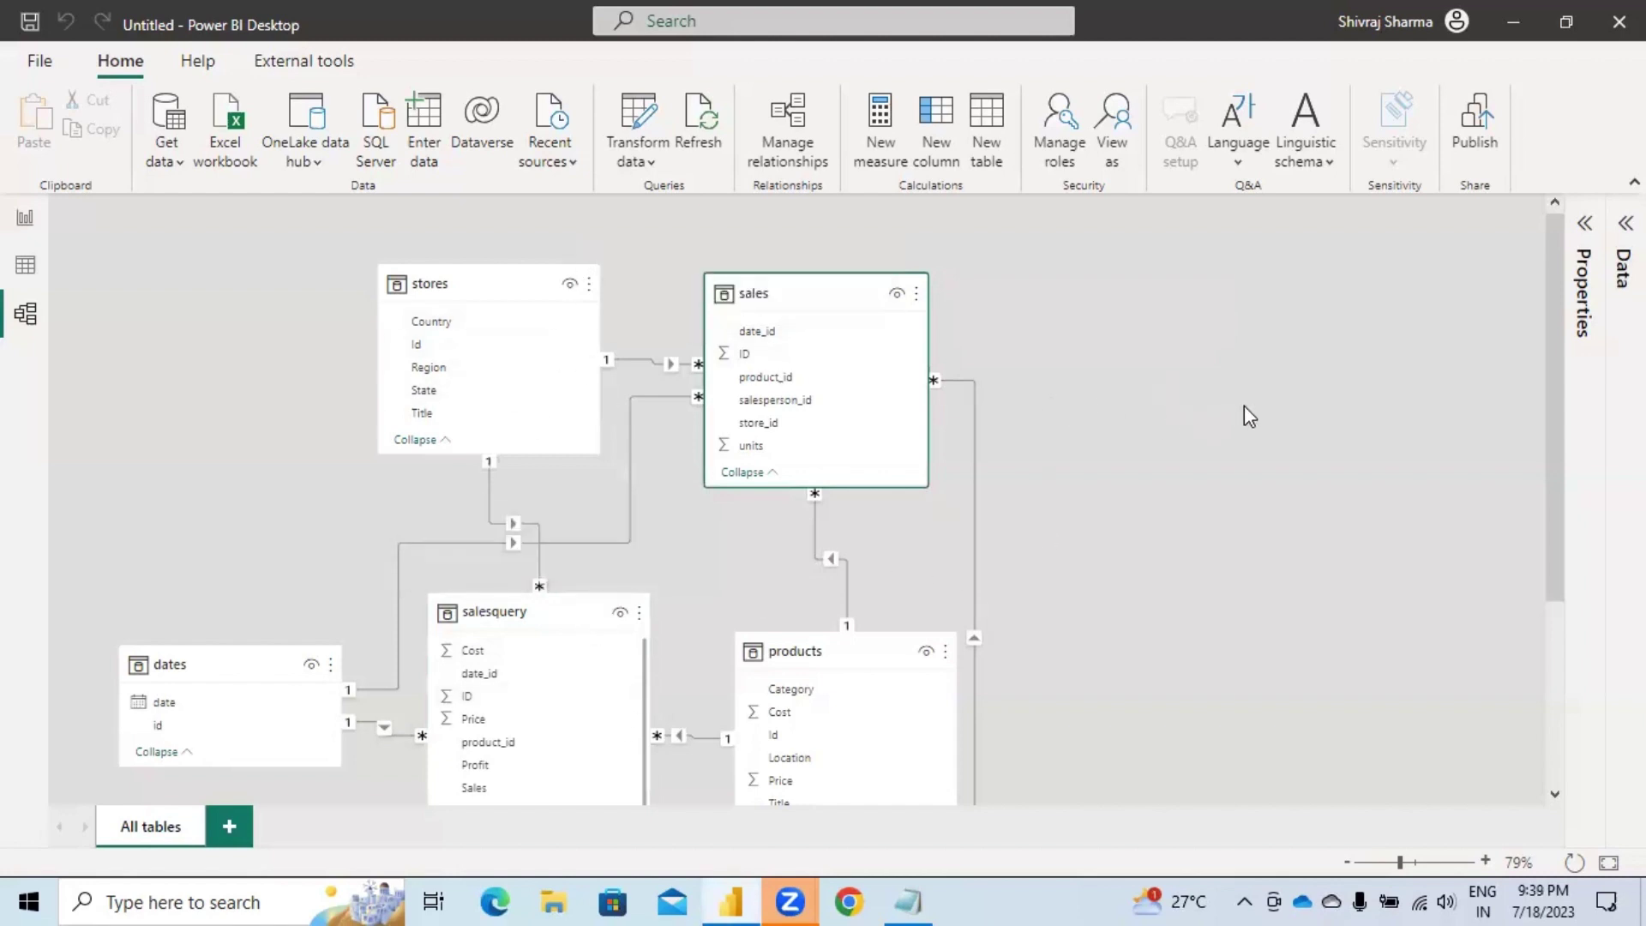
pyautogui.click(546, 615)
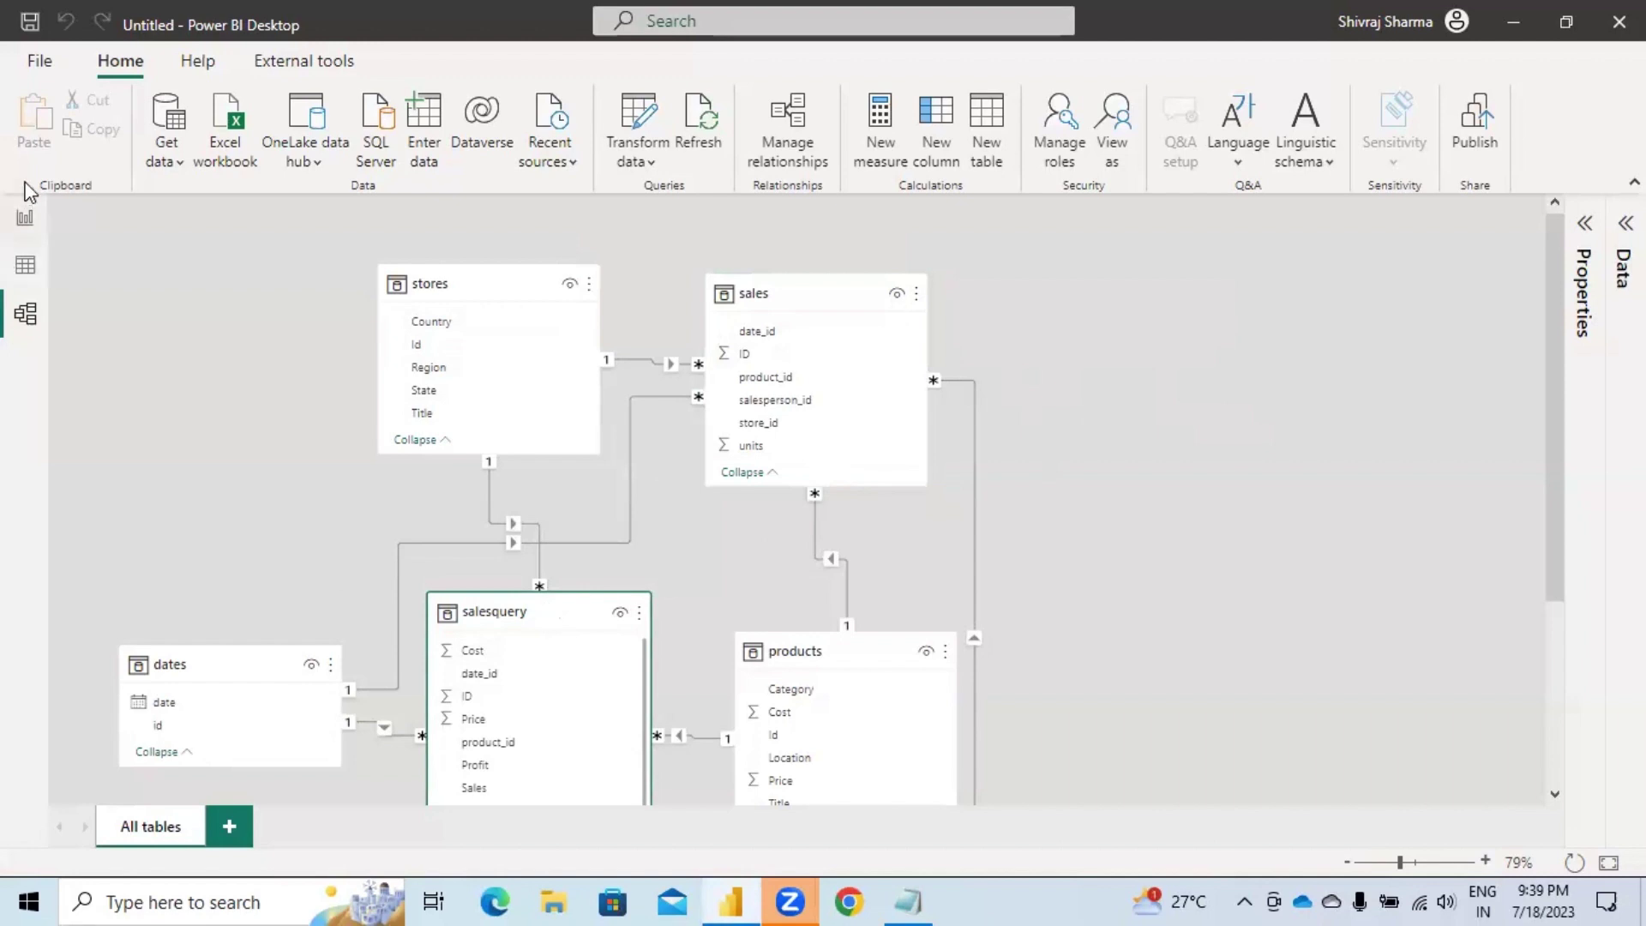
# Collapse the salesquery fields in Report view and examine the stores, salespeople and salesquery rows in Table view.
pyautogui.click(25, 218)
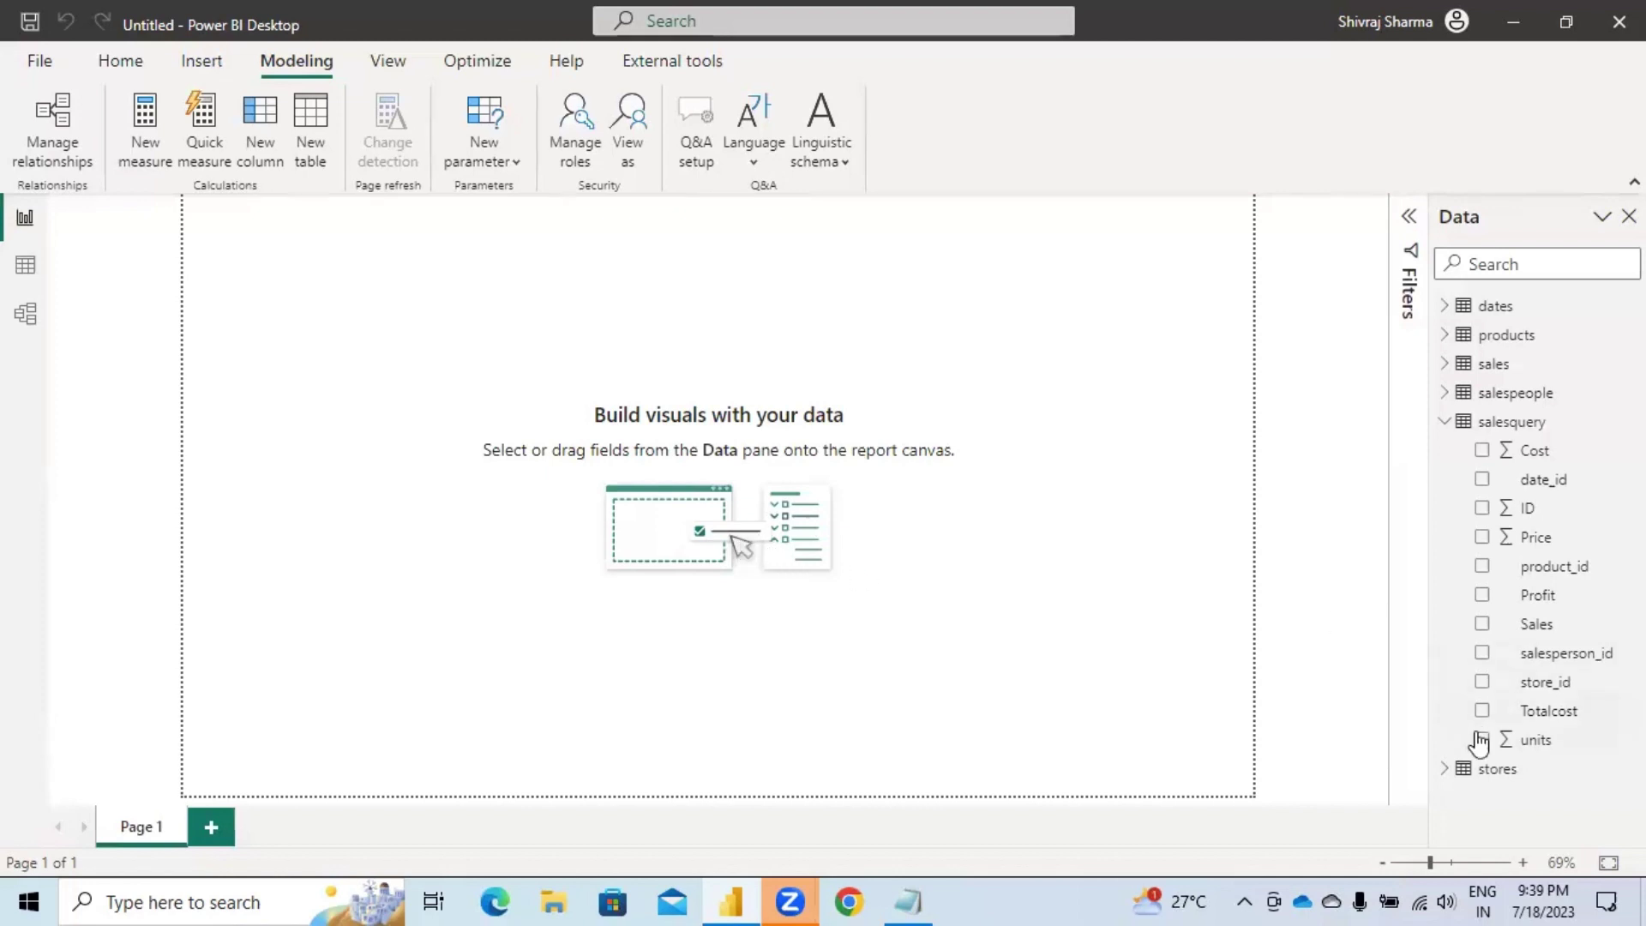
pyautogui.click(1444, 426)
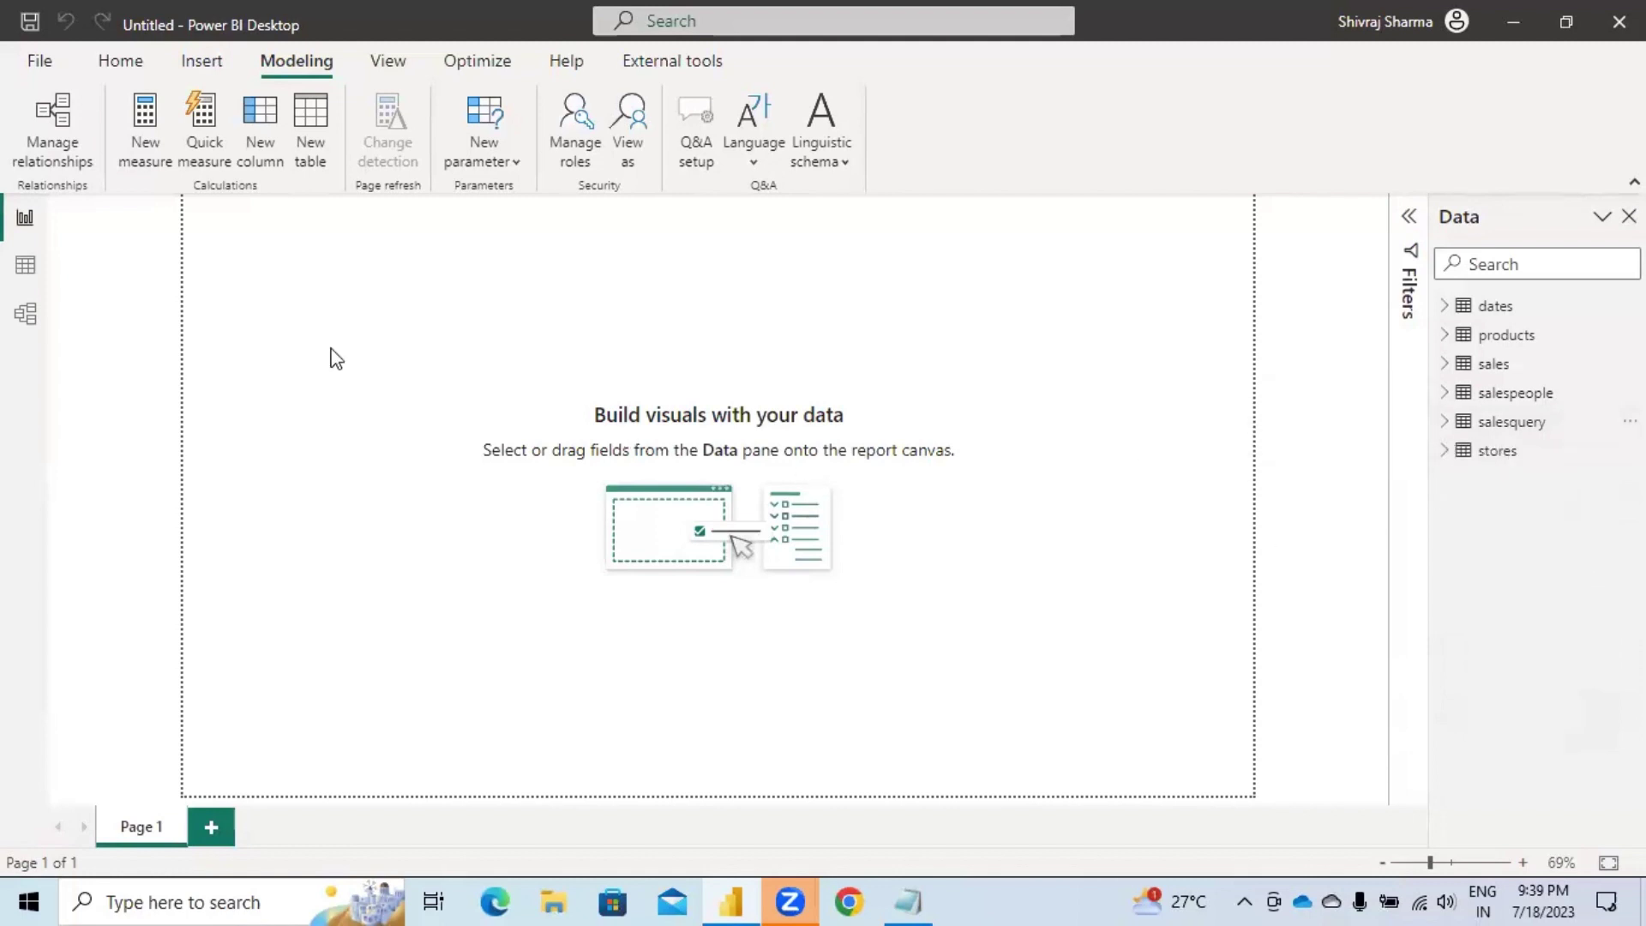
pyautogui.click(25, 272)
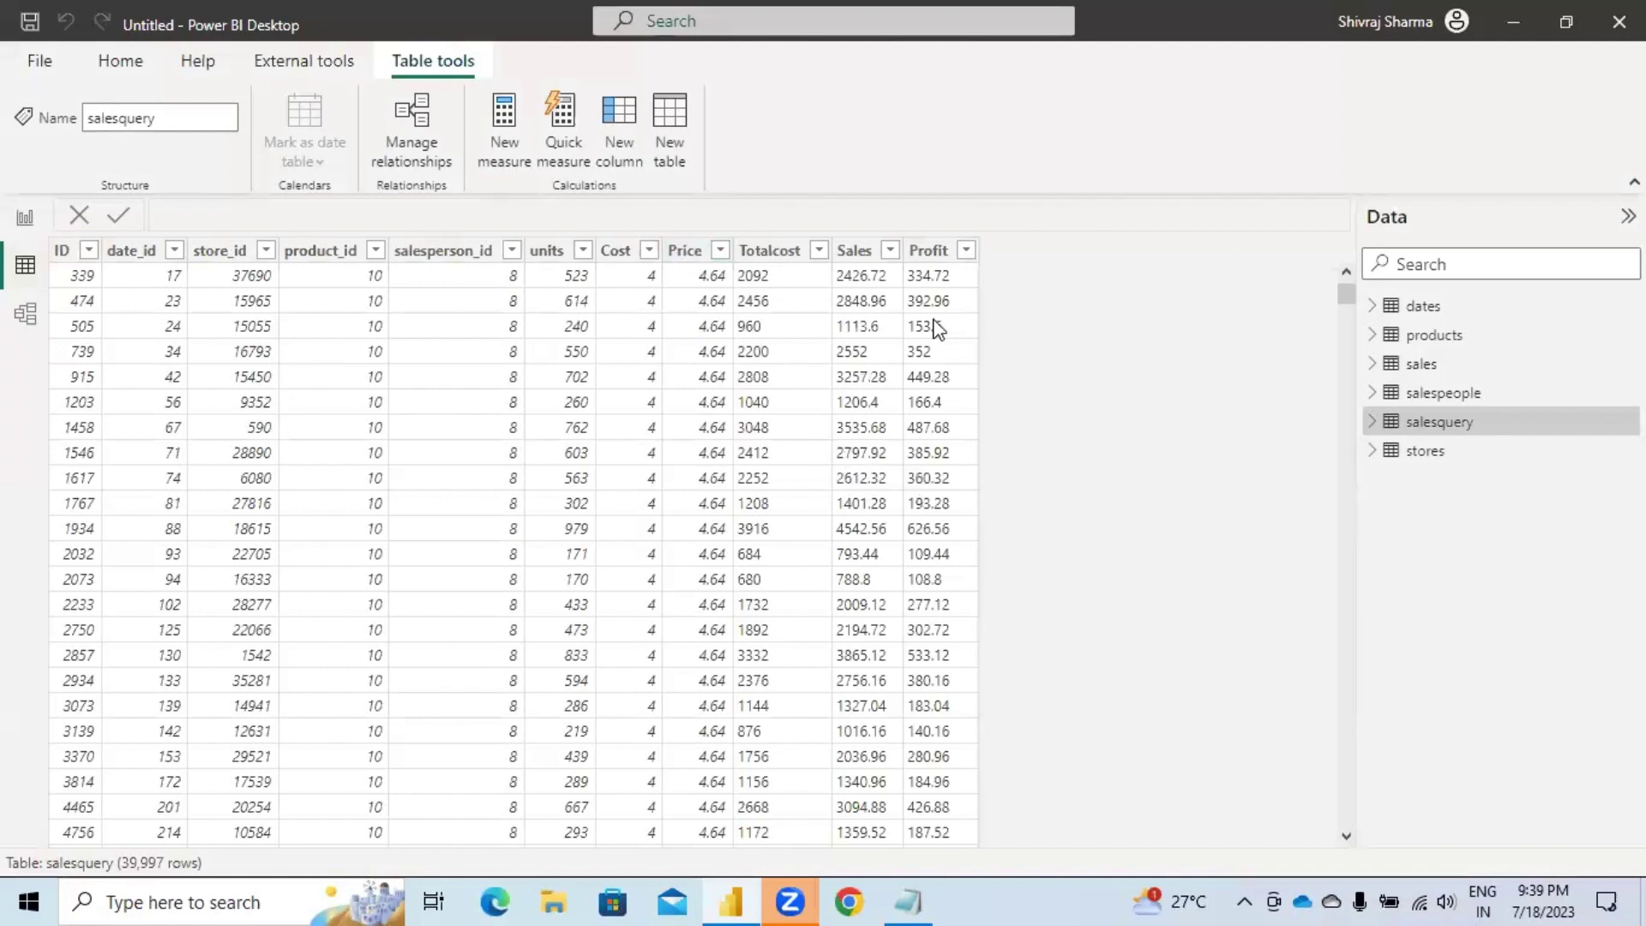
pyautogui.click(1426, 451)
pyautogui.click(1451, 394)
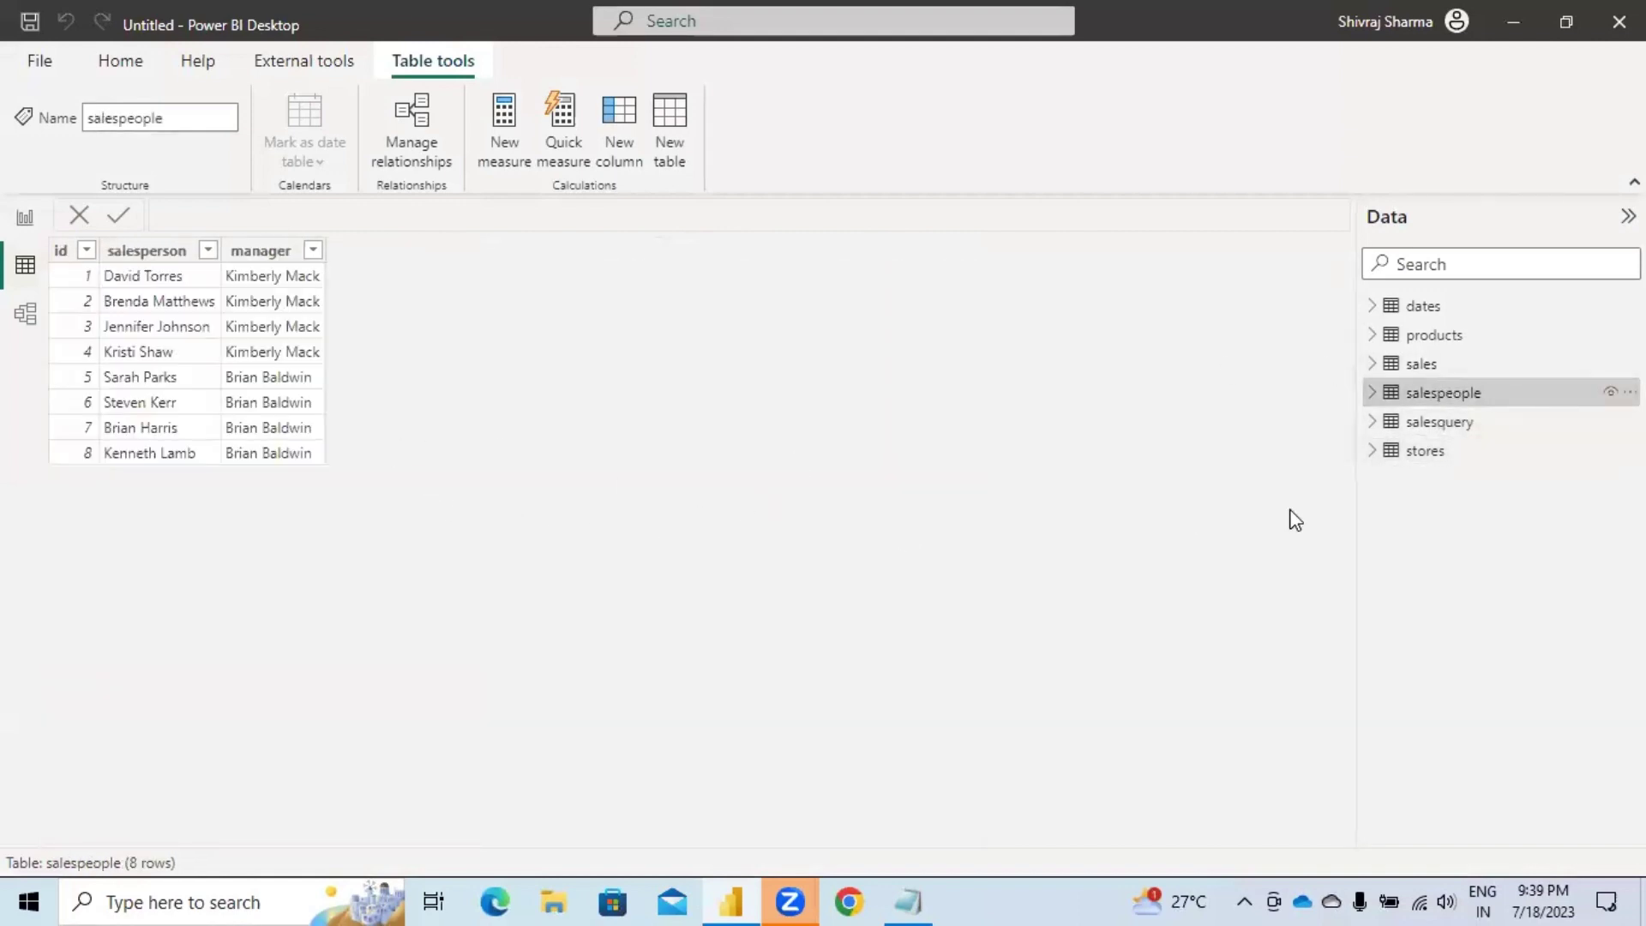
pyautogui.click(1470, 431)
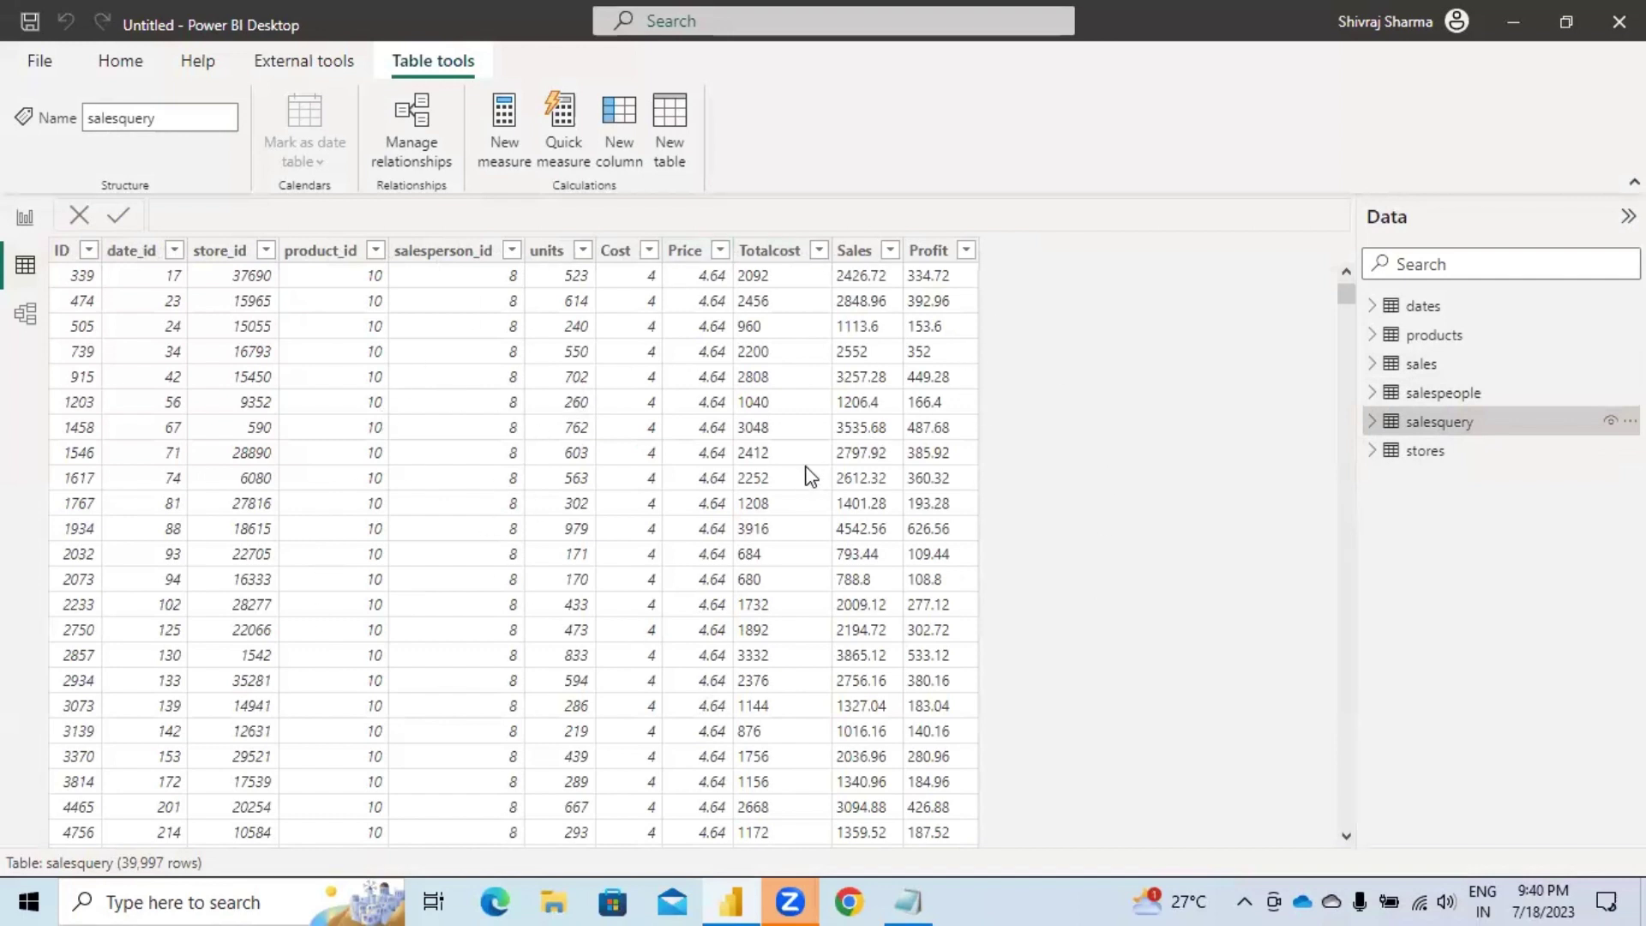
# Return to Report view and look through the fields of stores, salesquery, salespeople and sales, collapsing every table again.
pyautogui.click(25, 219)
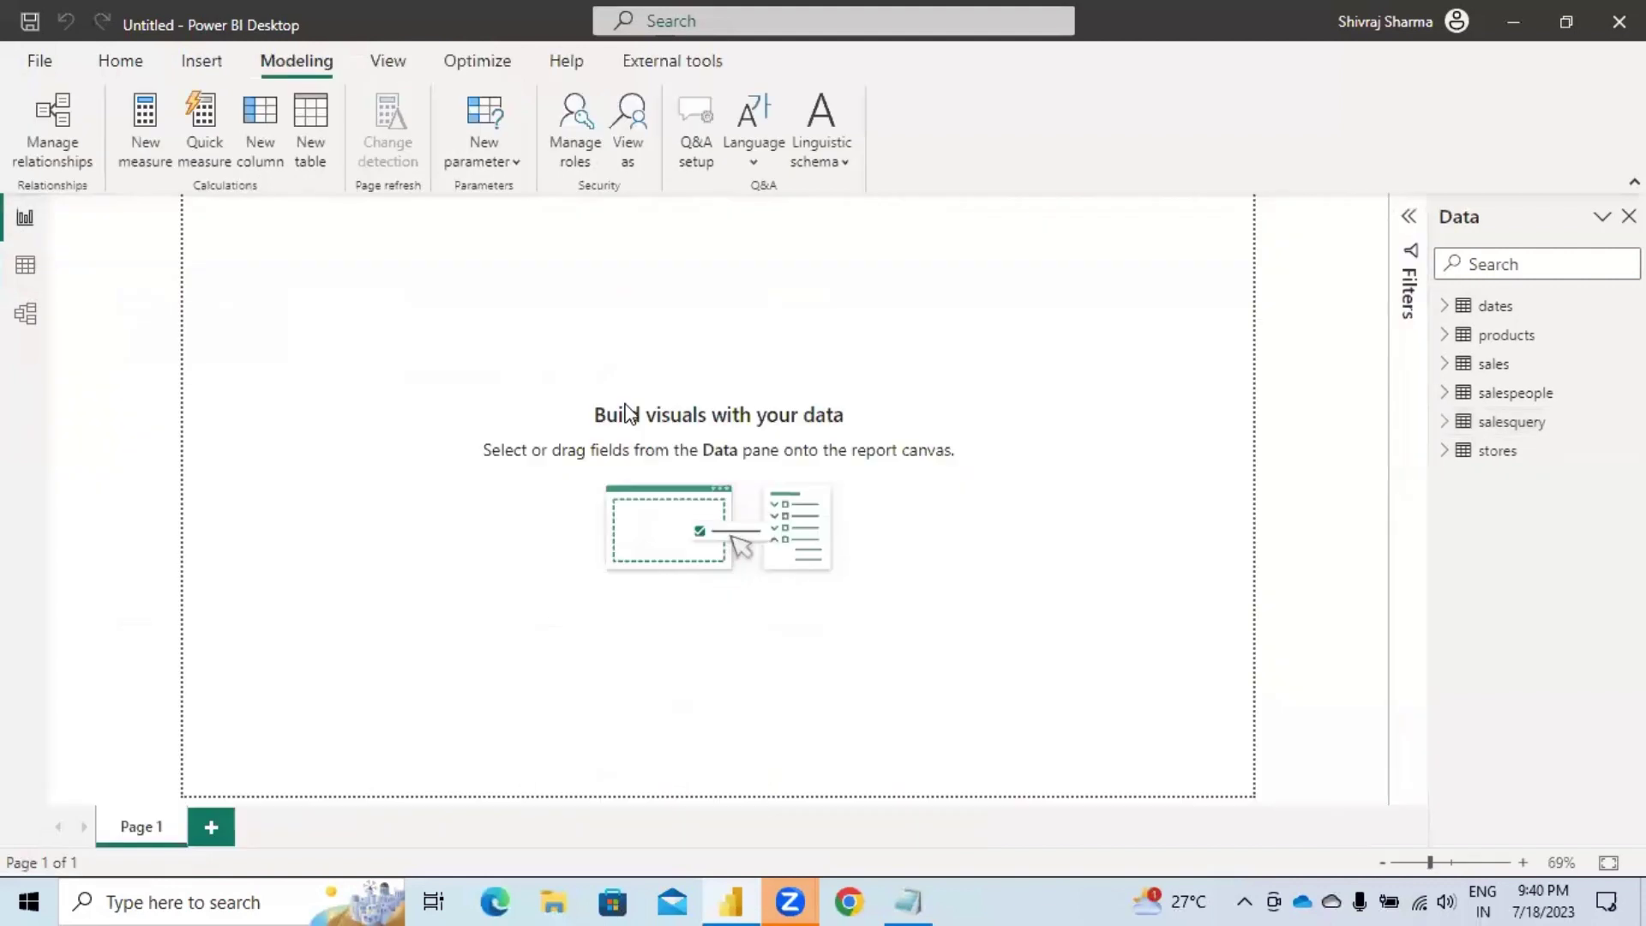
pyautogui.click(1443, 454)
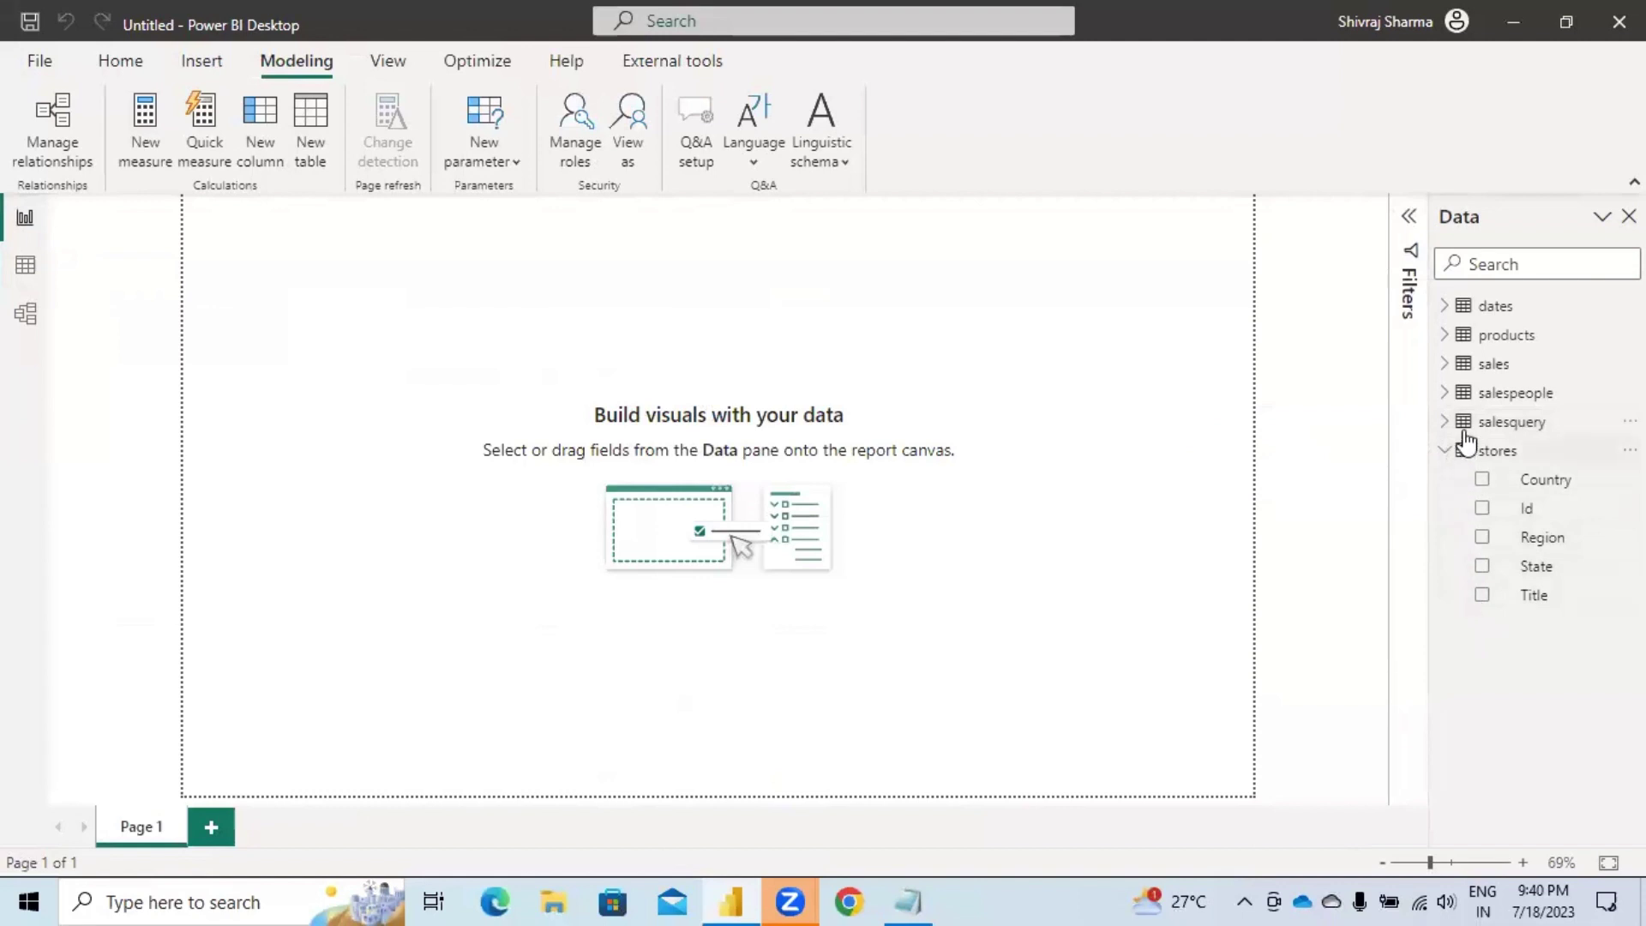
pyautogui.click(1445, 422)
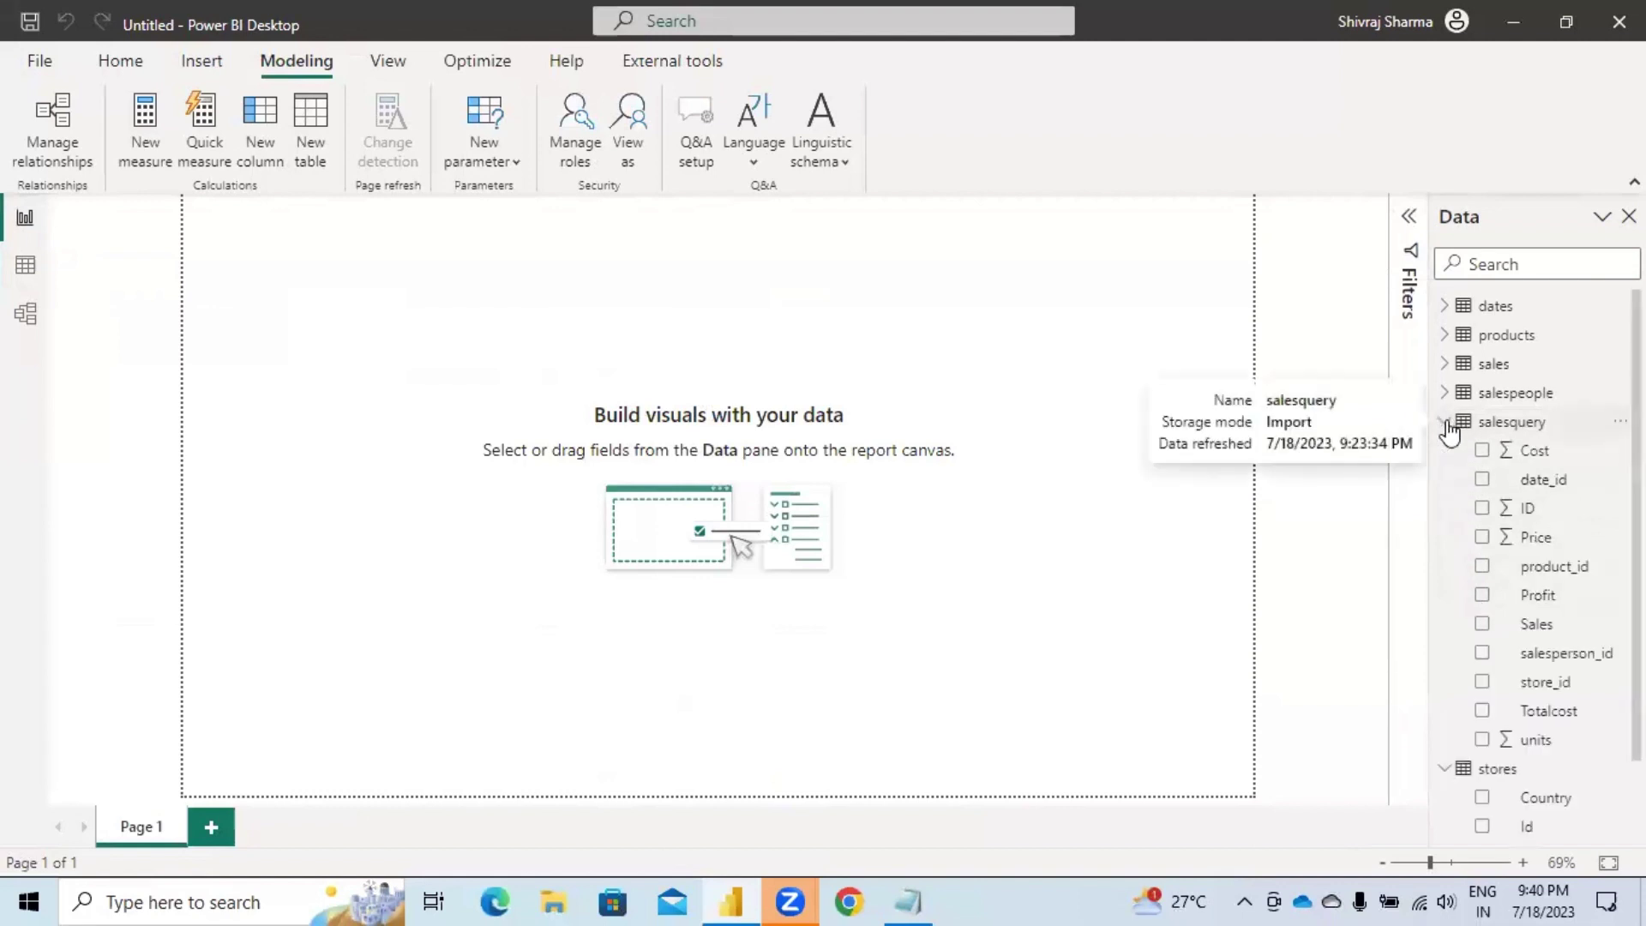
pyautogui.scroll(-3, 1535, 476)
pyautogui.scroll(3, 1534, 476)
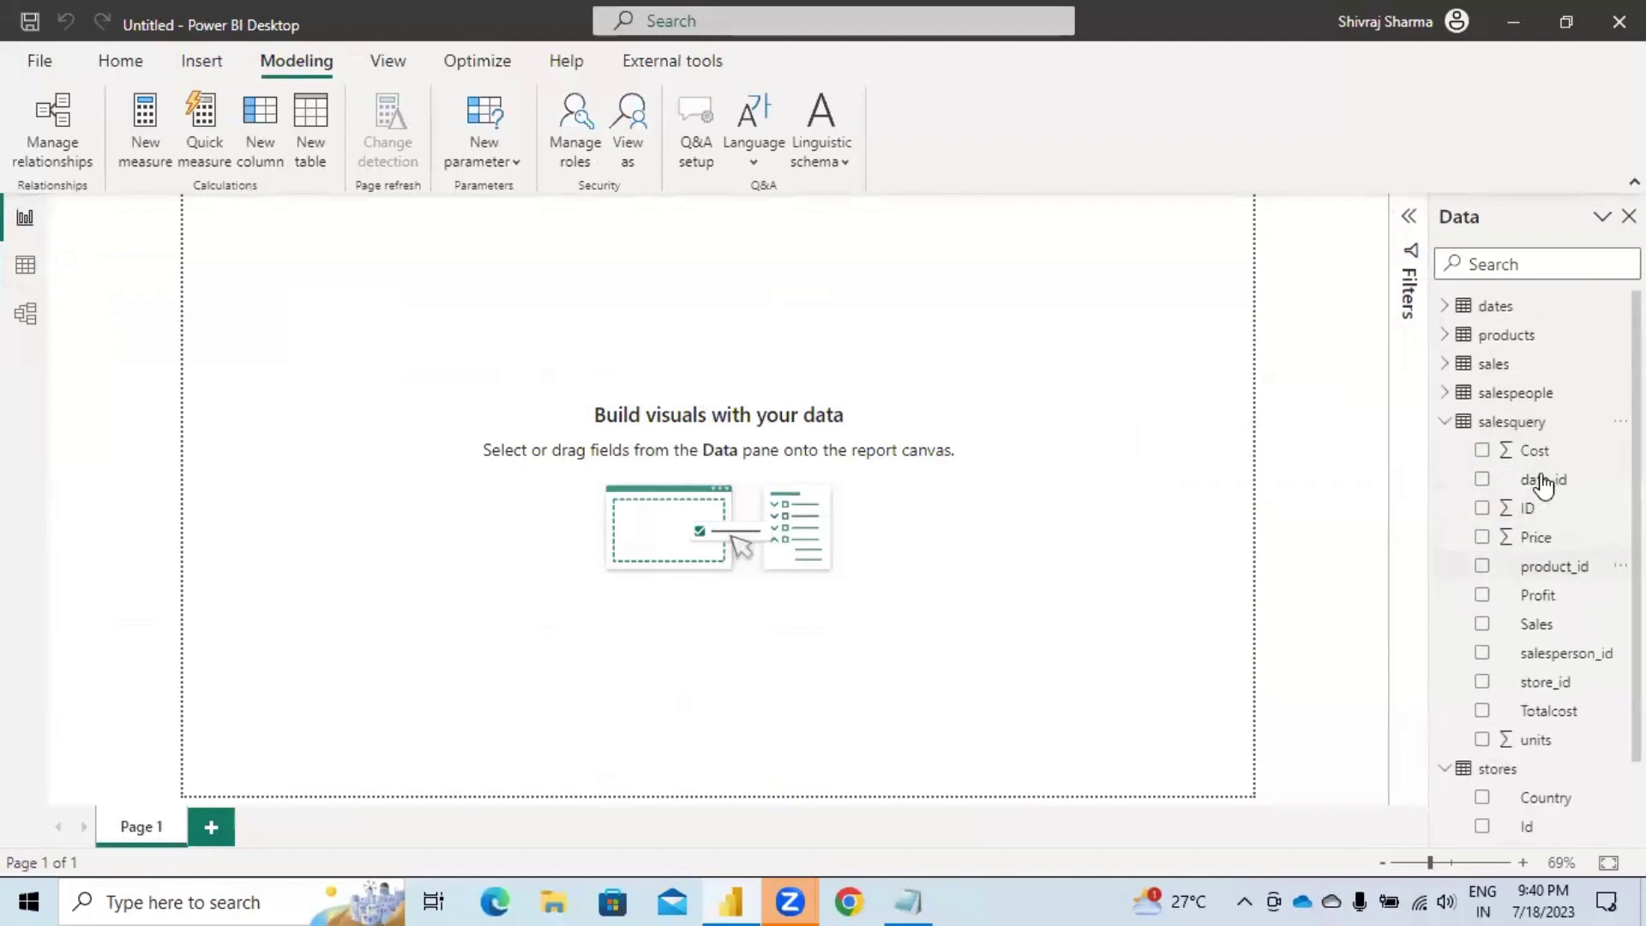
pyautogui.click(1445, 396)
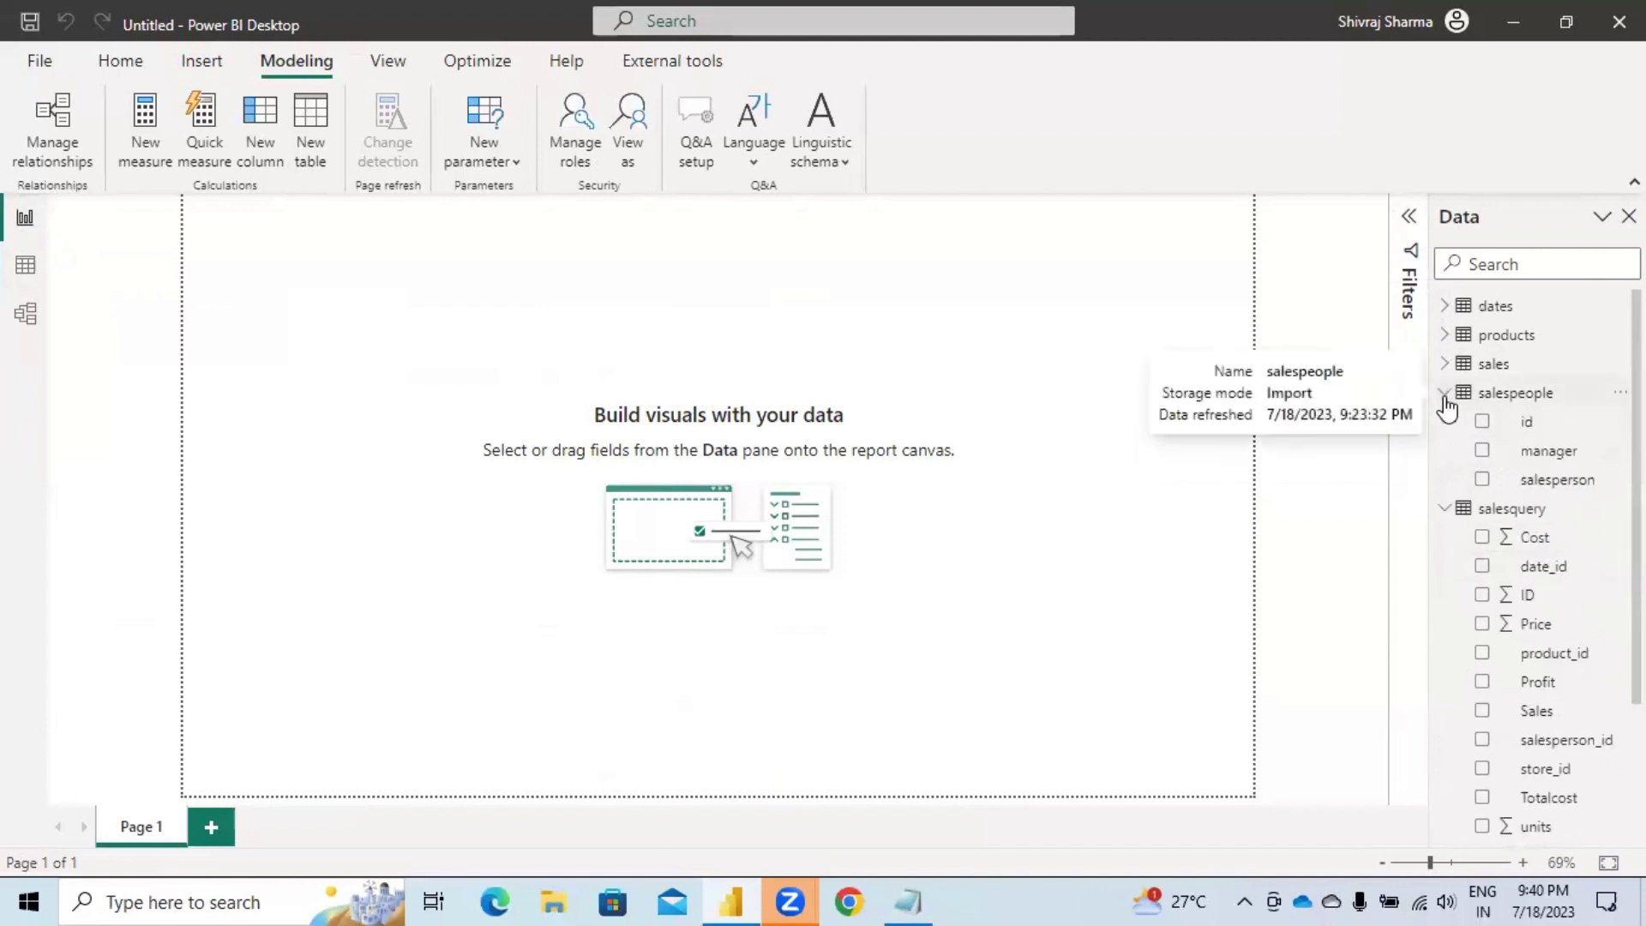
pyautogui.click(1445, 367)
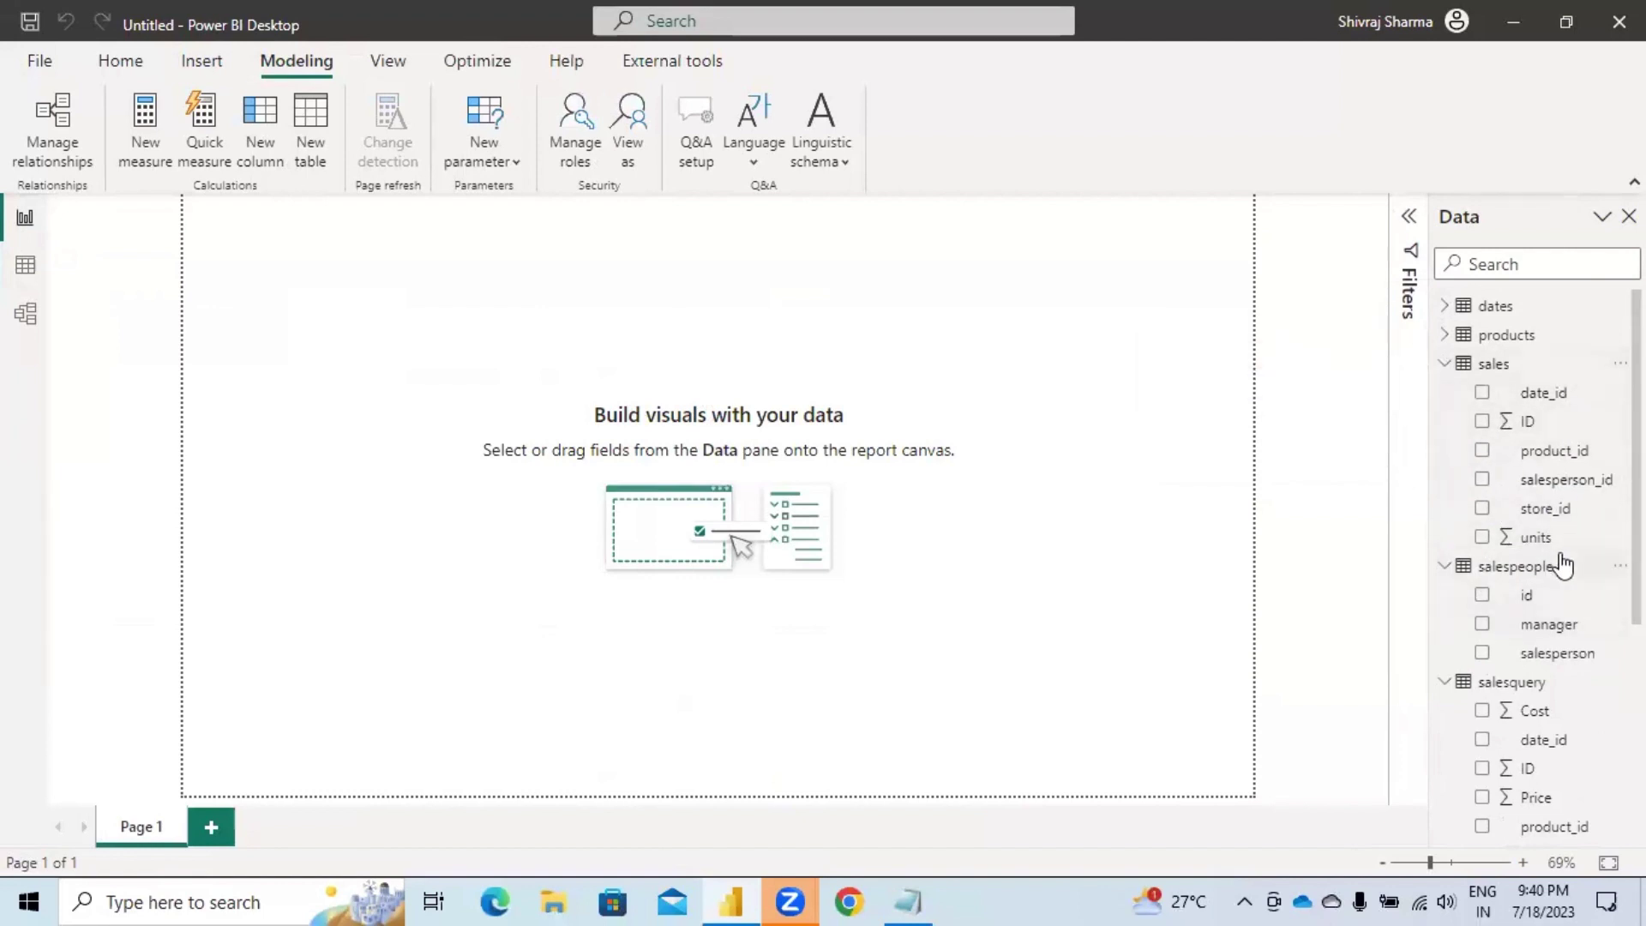
pyautogui.click(1444, 366)
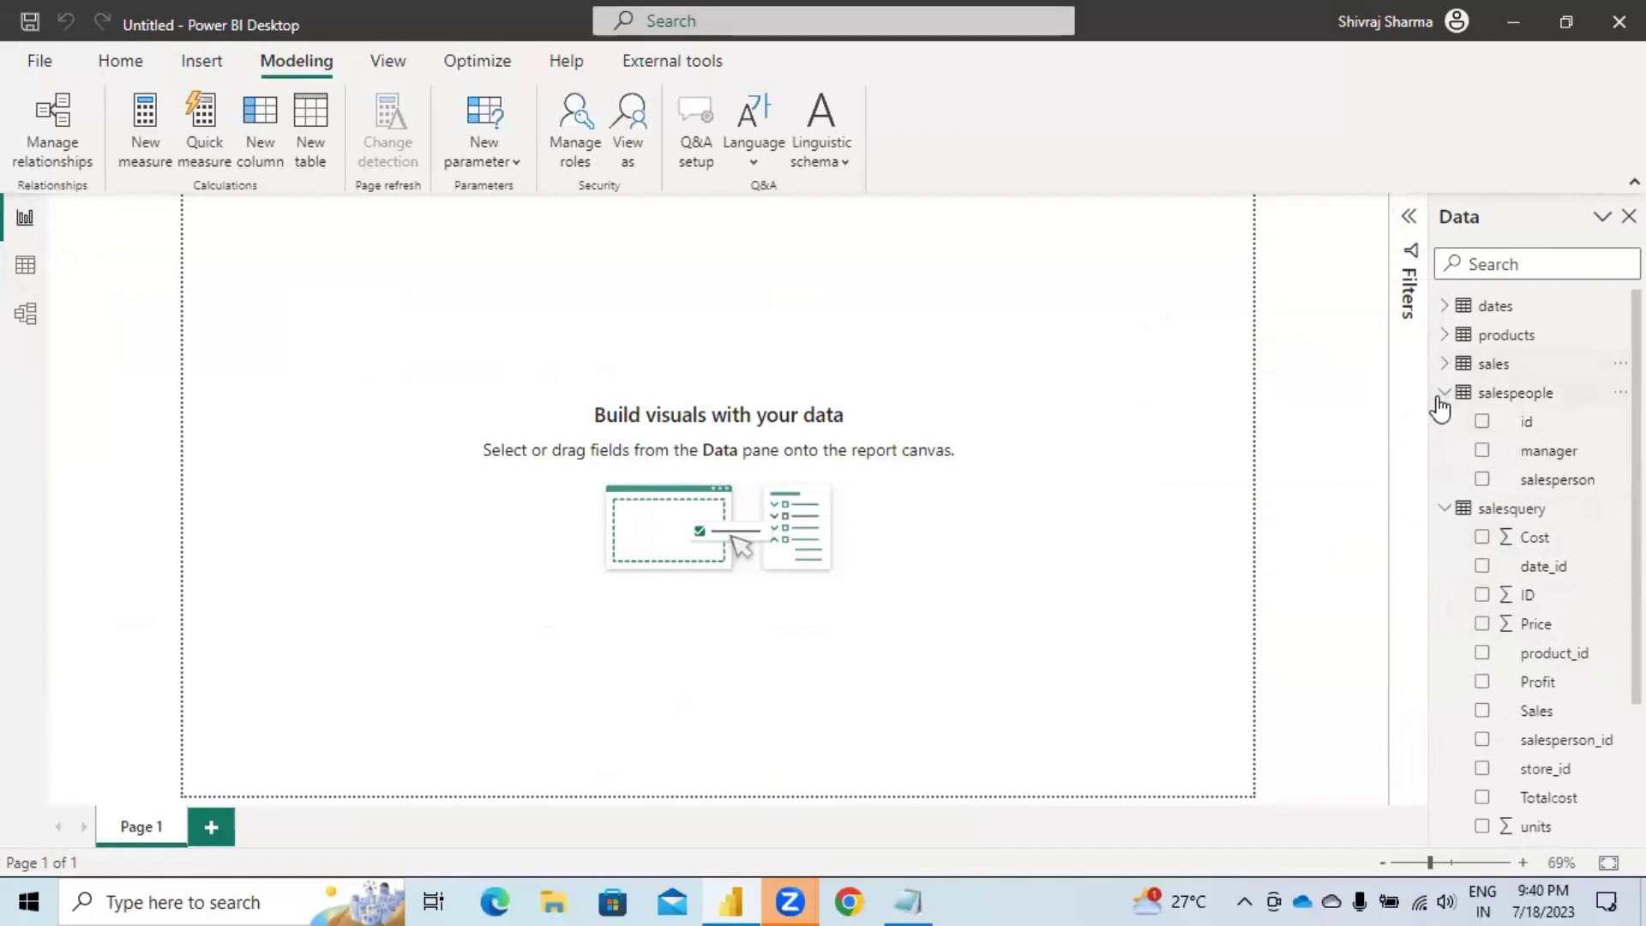
pyautogui.click(1441, 397)
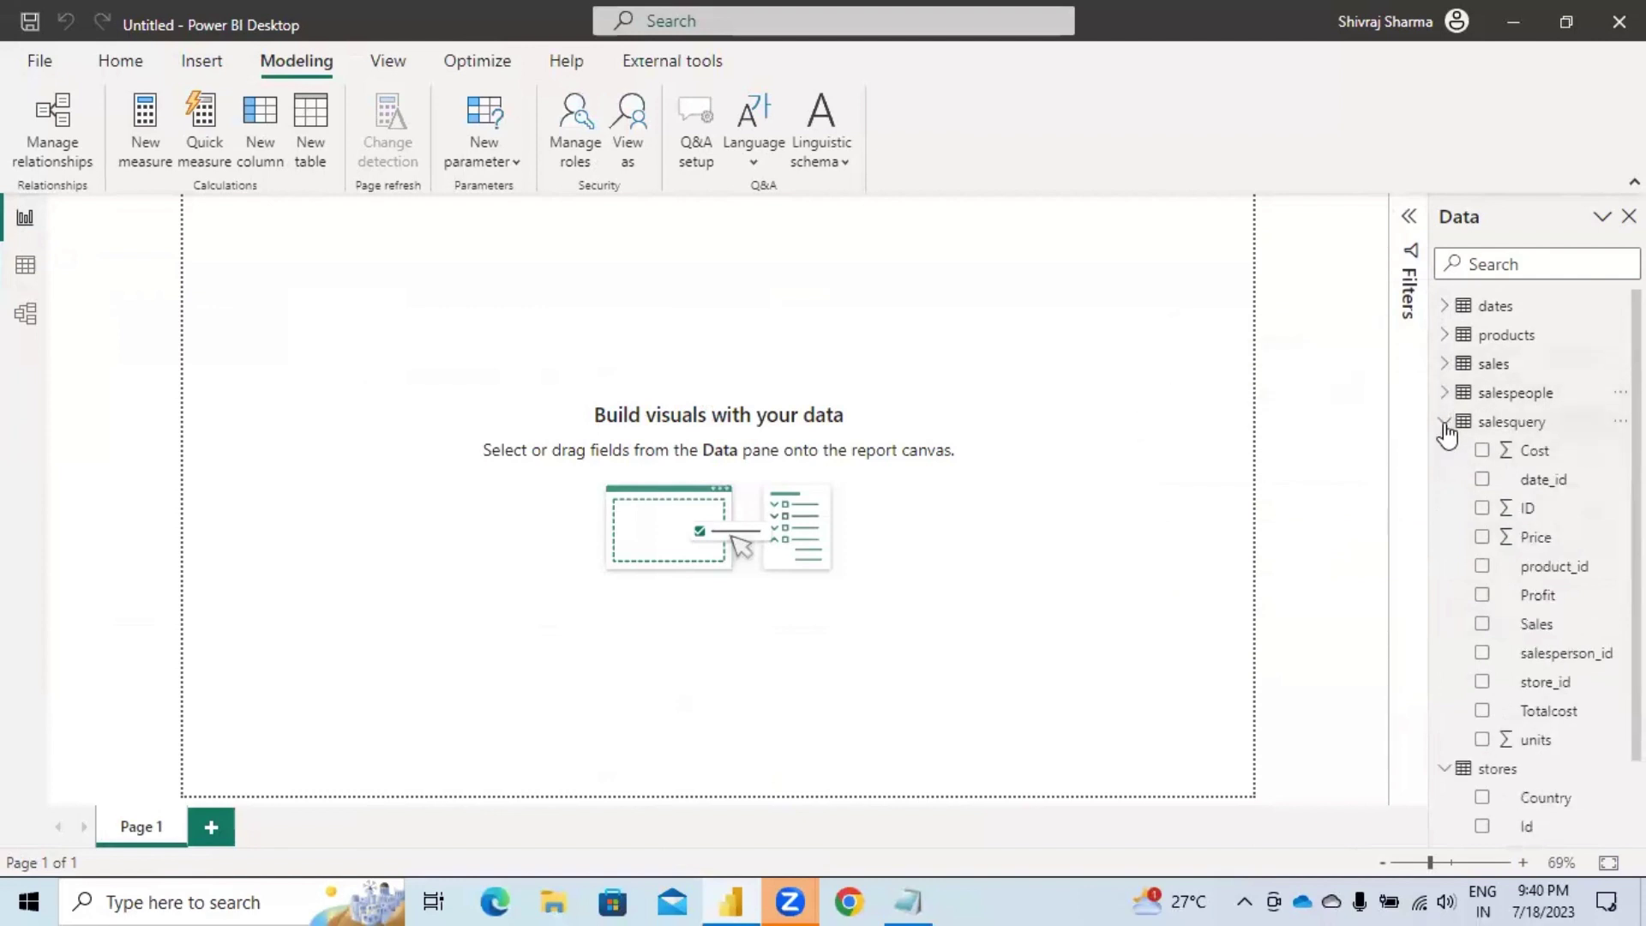
pyautogui.click(1445, 423)
pyautogui.click(1445, 452)
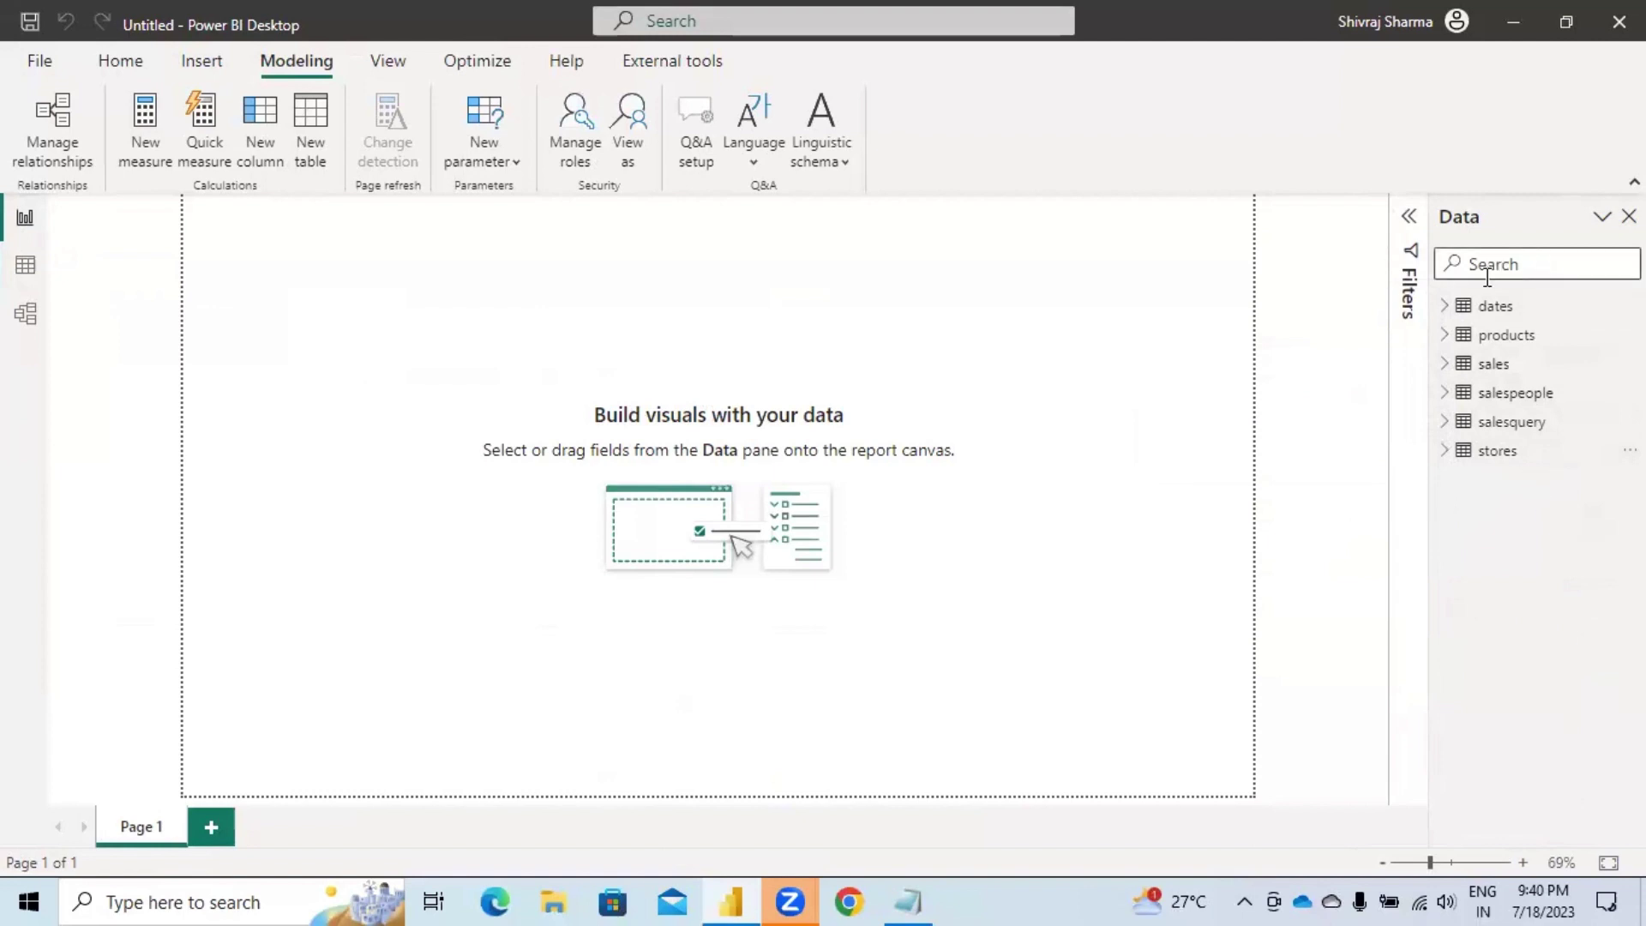
pyautogui.moveTo(1543, 350)
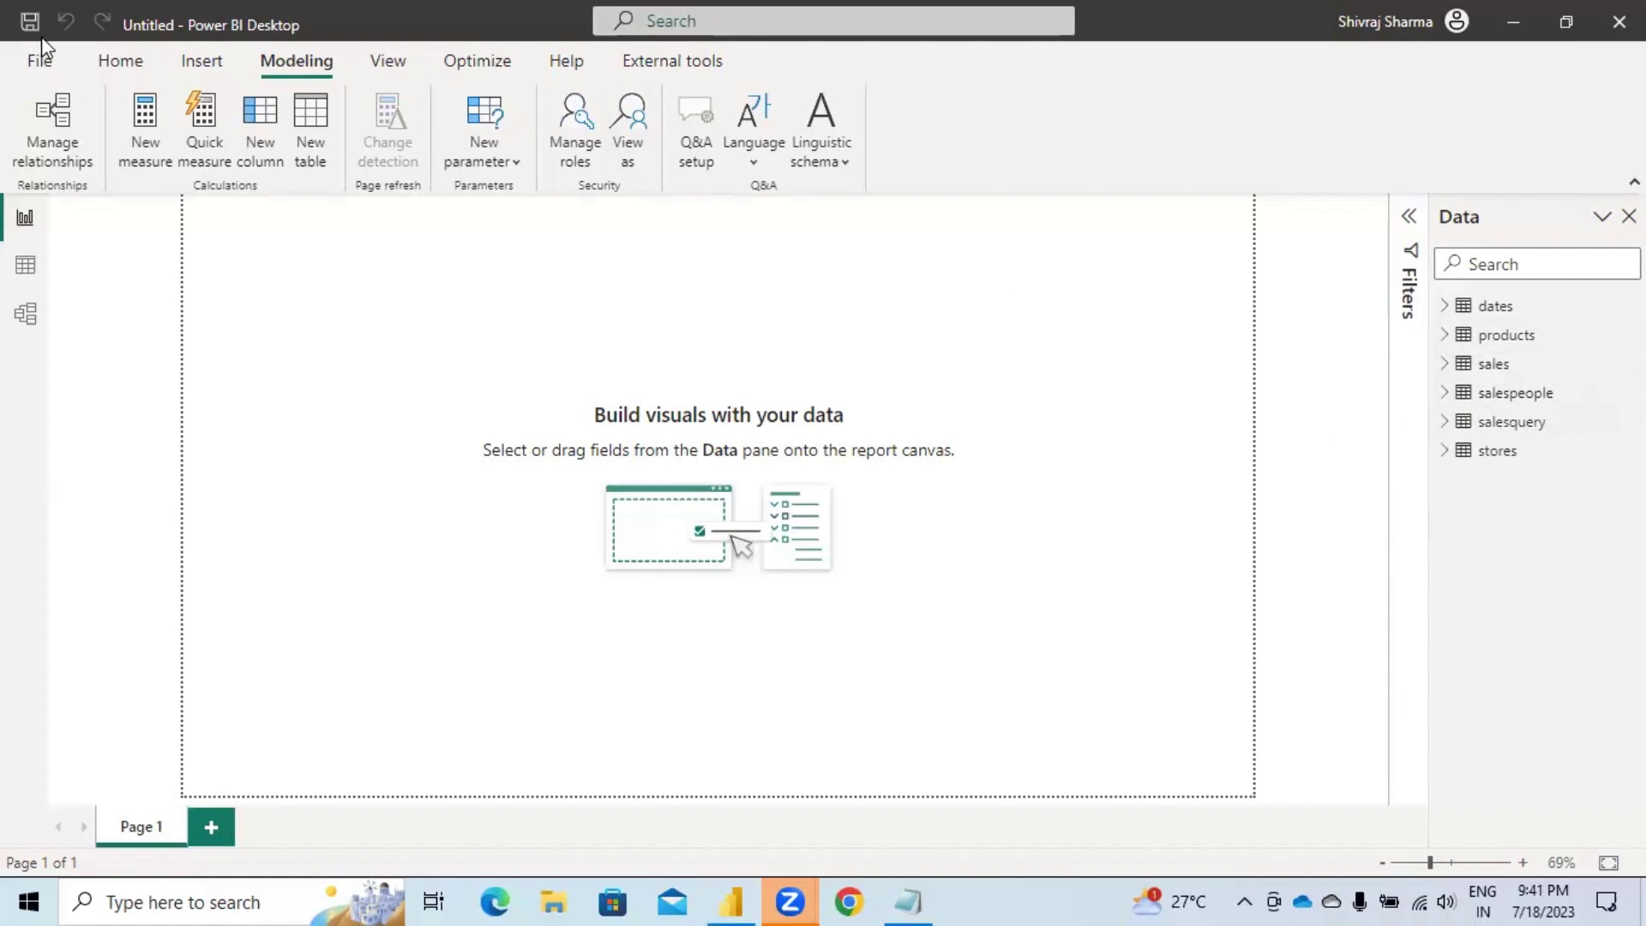
# Insert a text box at the top of Page 1, stretched across the full page width and reduced to a banner height.
pyautogui.click(120, 61)
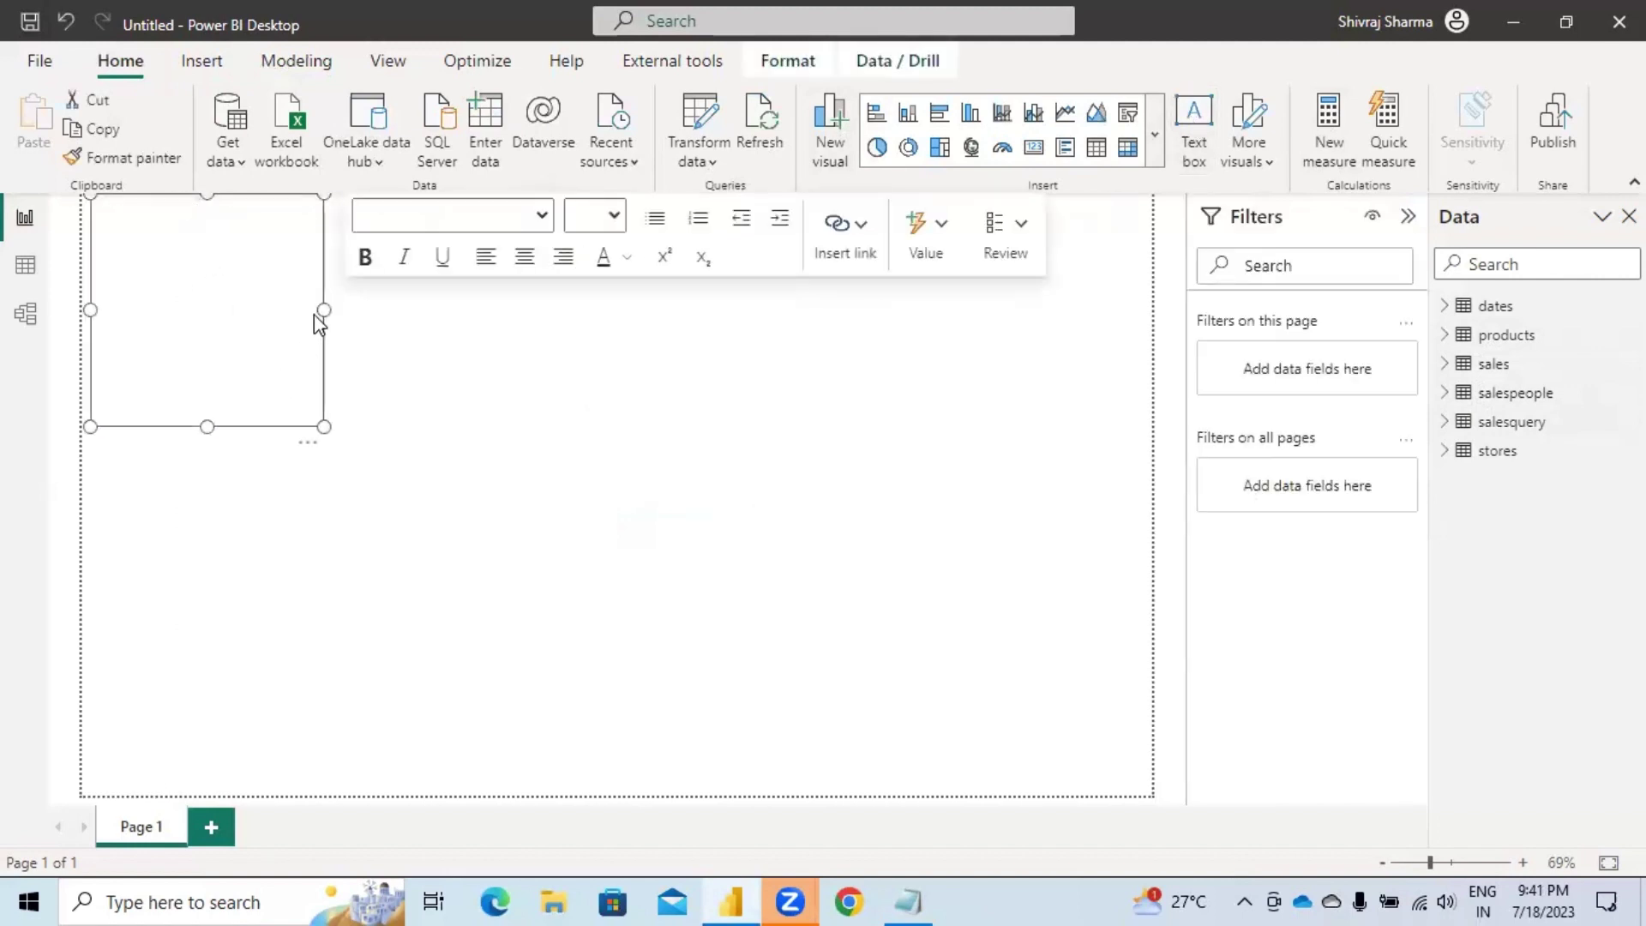
pyautogui.moveTo(323, 310); pyautogui.dragTo(1153, 334)
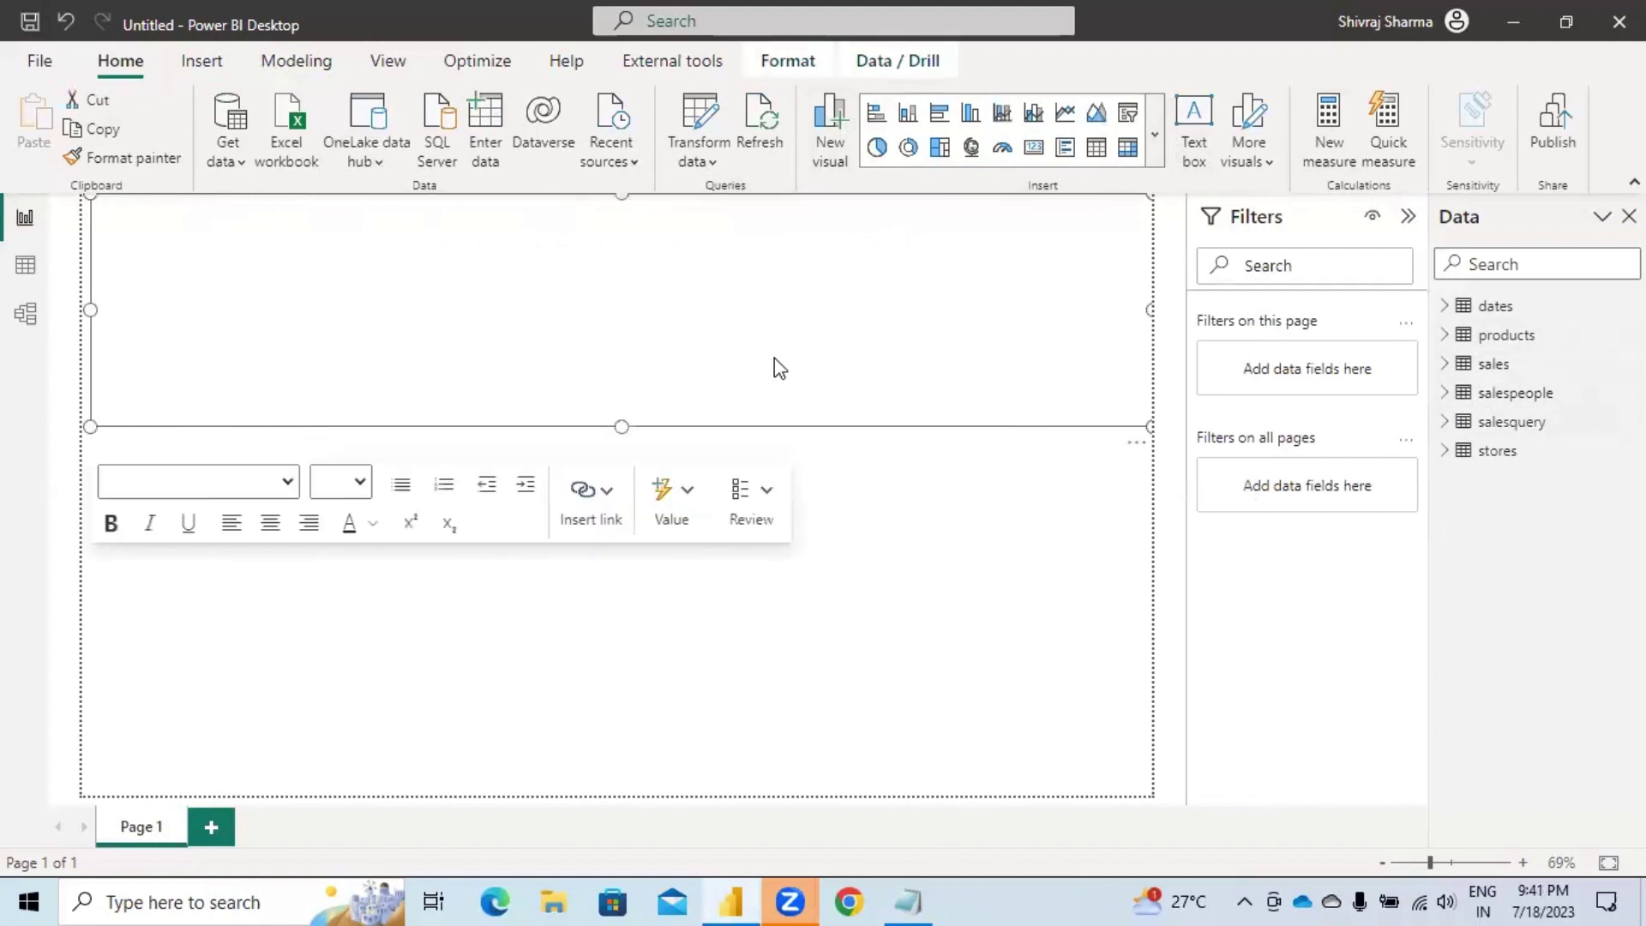
pyautogui.moveTo(615, 426); pyautogui.dragTo(628, 286)
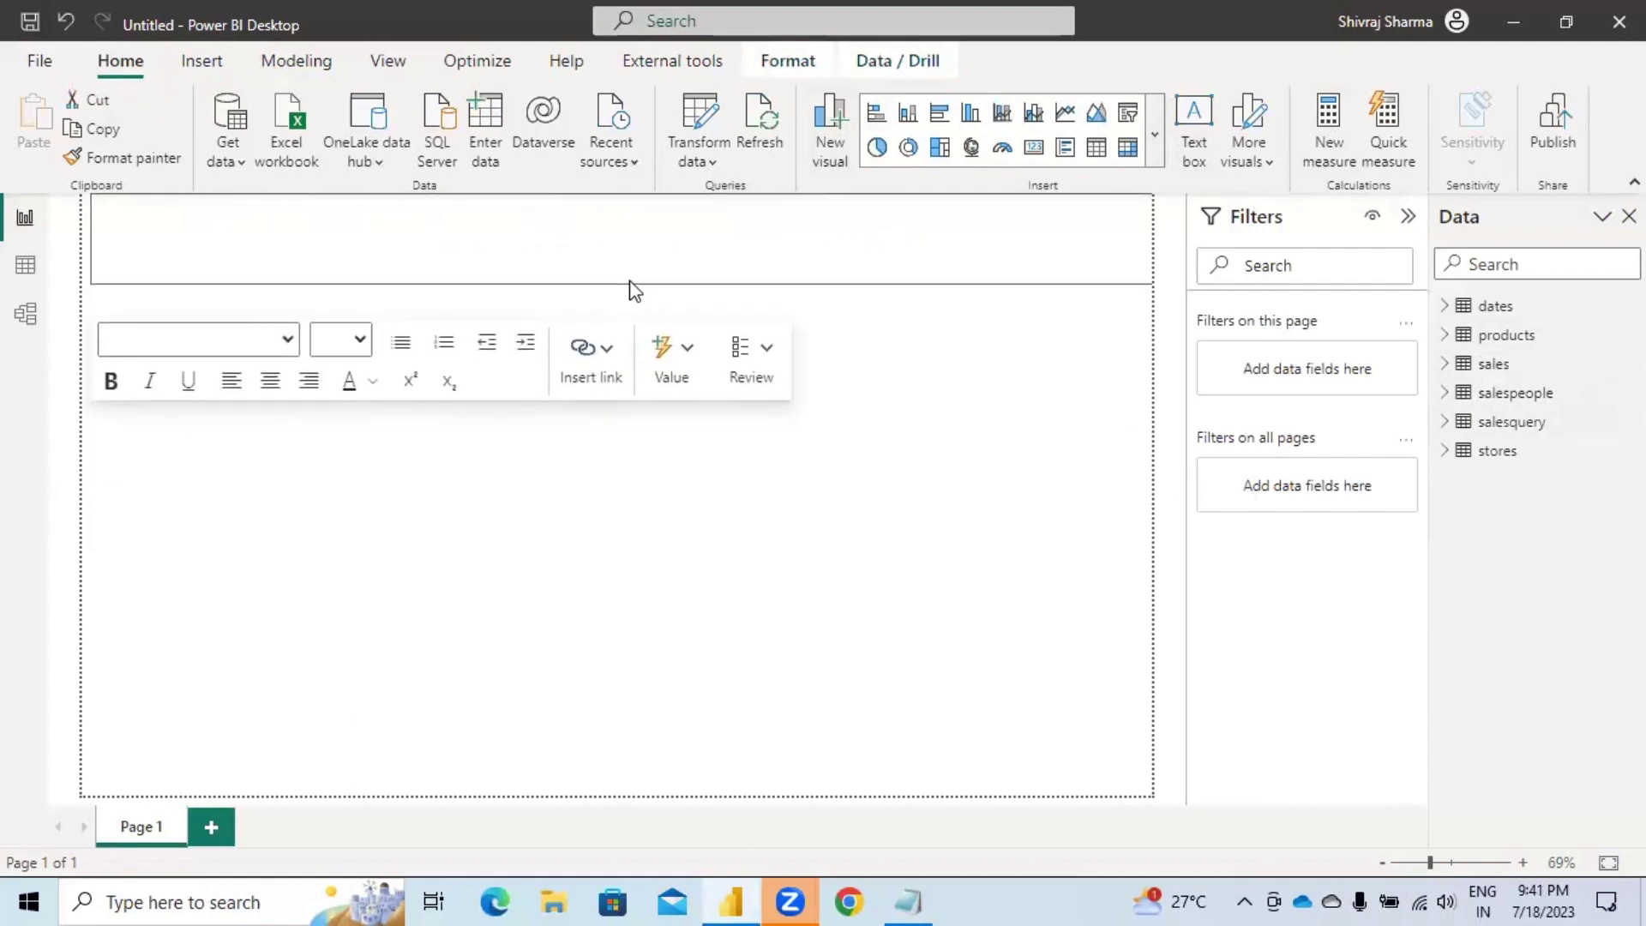
# Enter the title "START SCHEMA DASHBOARD" in the text box and set its font size to 32.
pyautogui.click(186, 240)
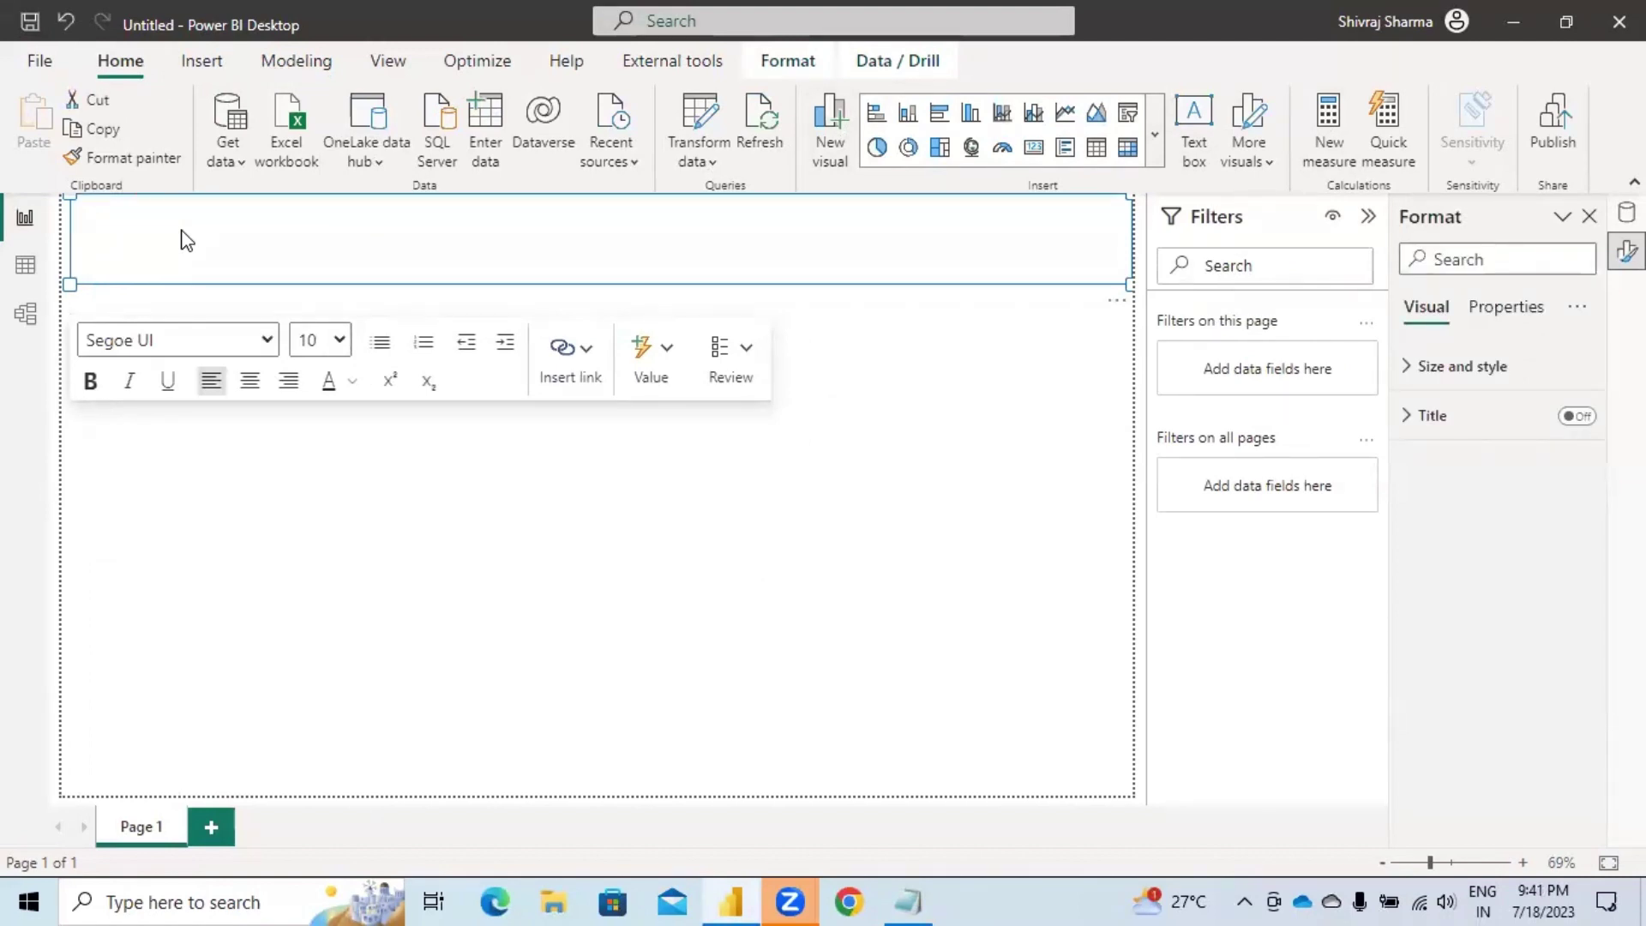
pyautogui.write('START')
pyautogui.write('SCHEMA DASHBOARD')
pyautogui.moveTo(227, 204); pyautogui.dragTo(10, 214)
pyautogui.click(341, 341)
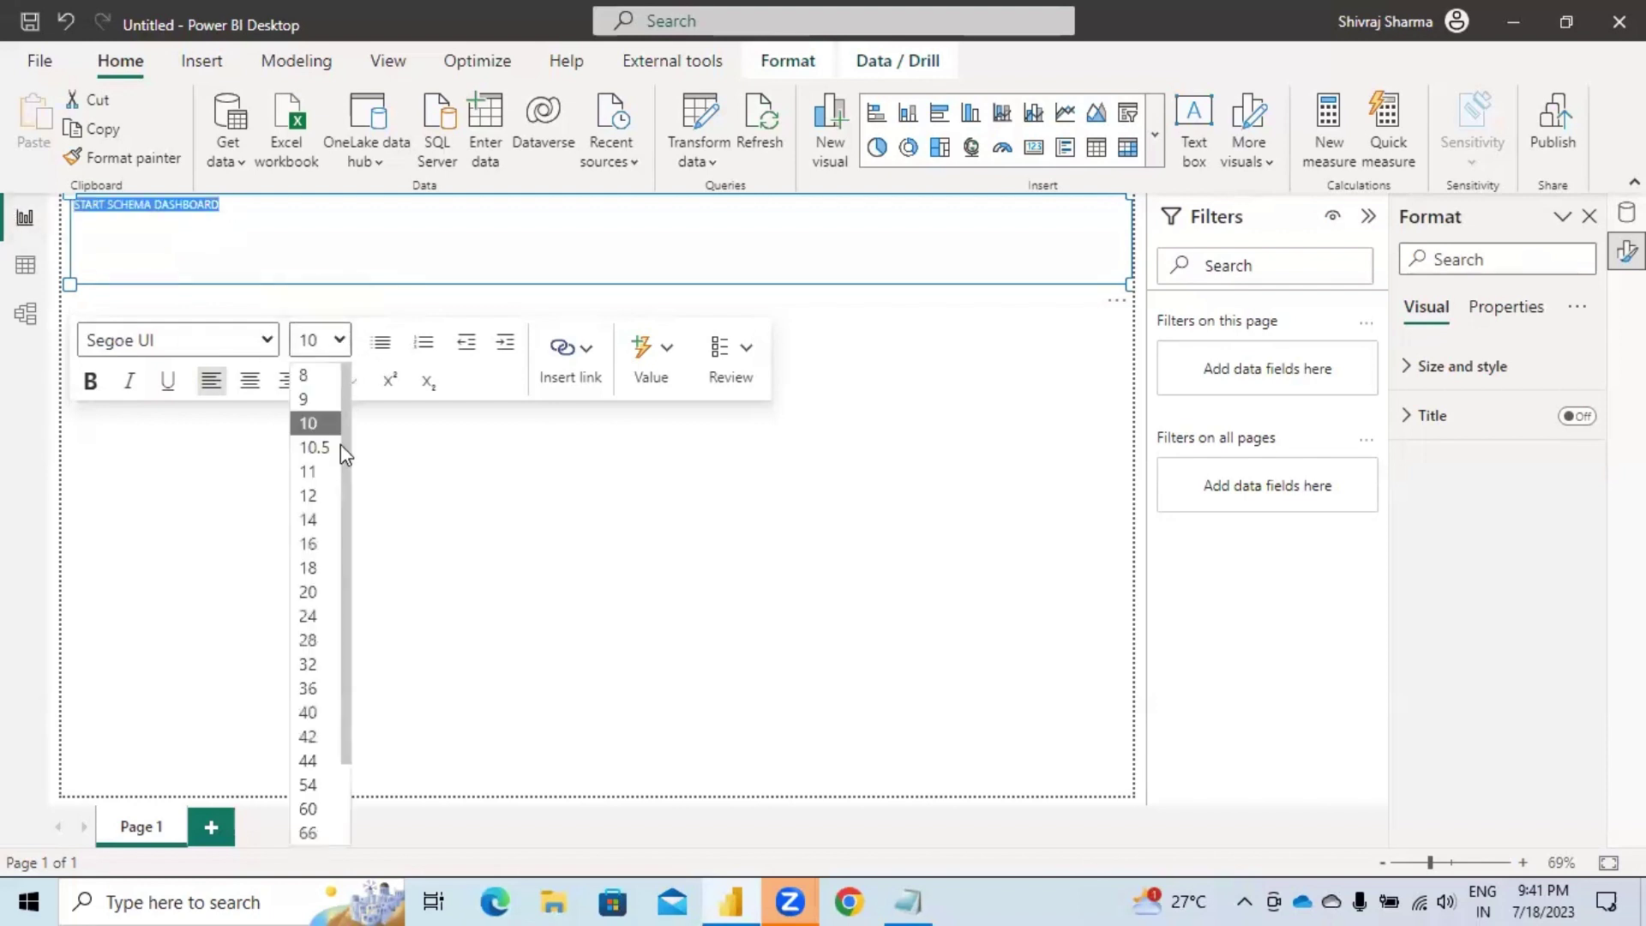
pyautogui.click(308, 664)
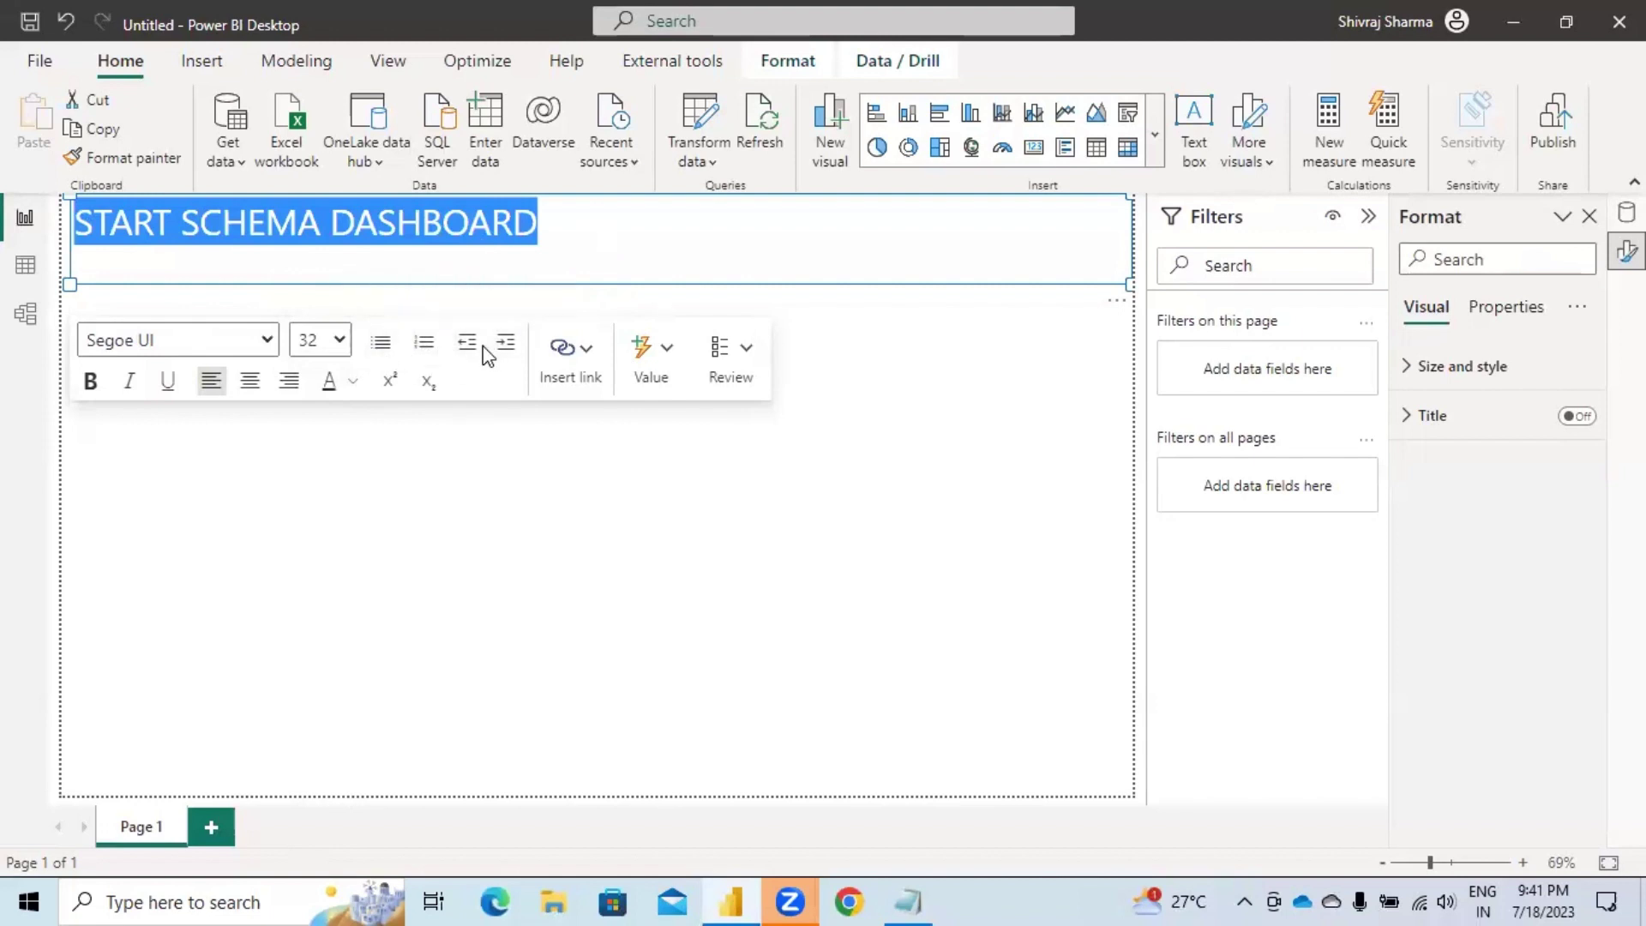
# Center the START SCHEMA DASHBOARD heading text and set its font size to 40.
pyautogui.click(250, 380)
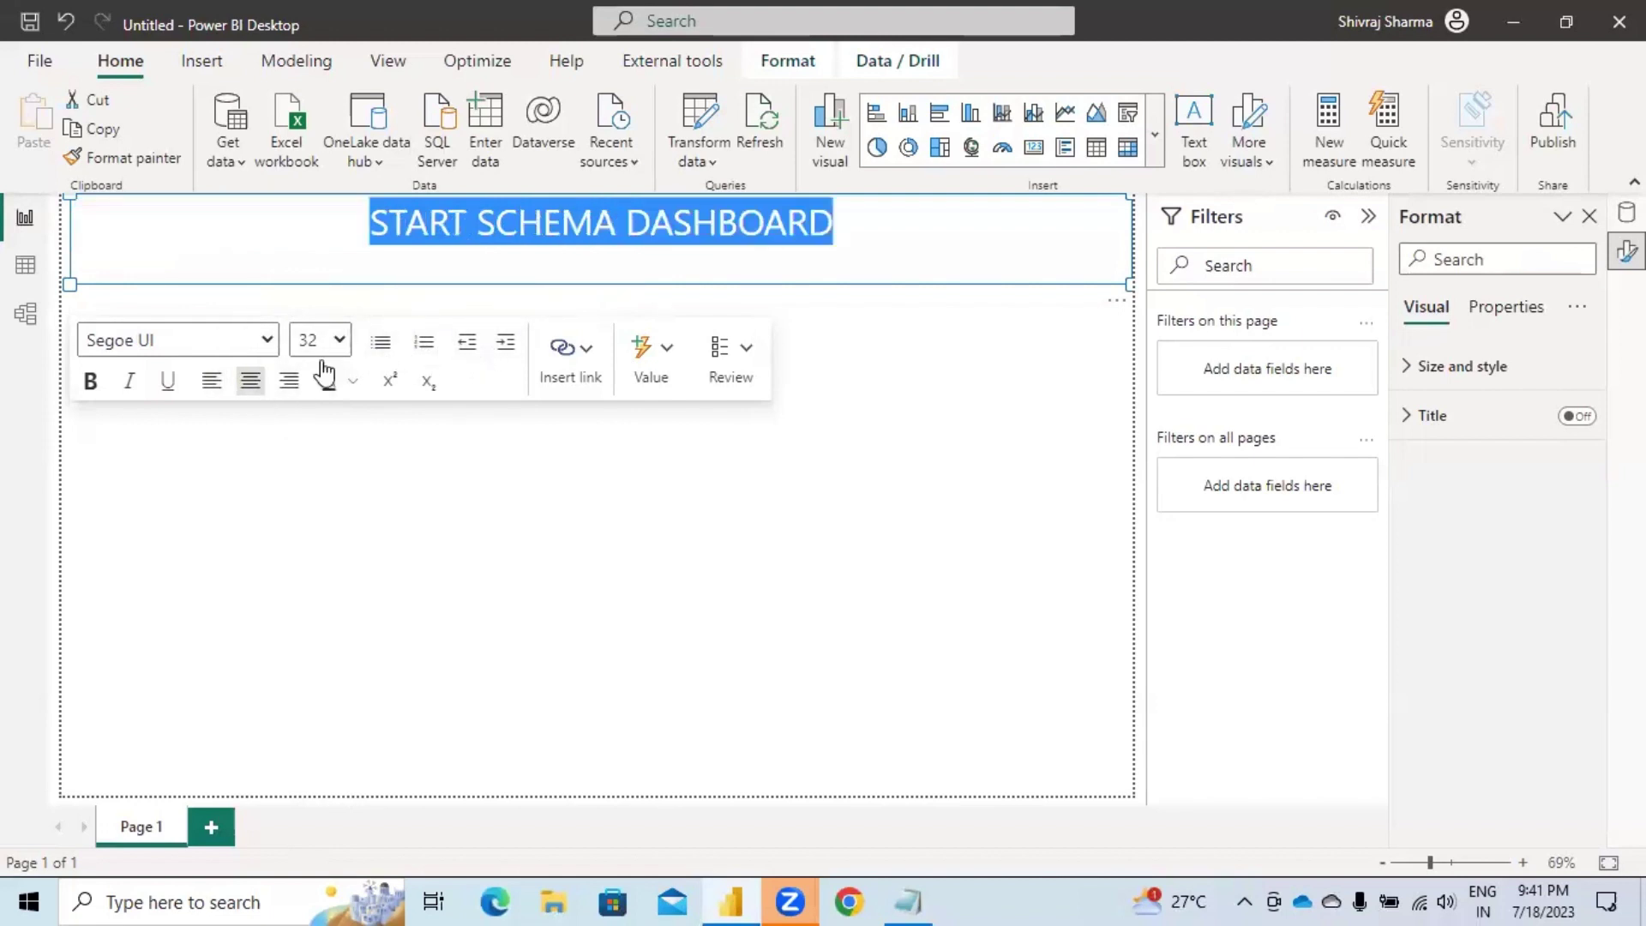
pyautogui.click(338, 340)
pyautogui.scroll(-1, 291, 557)
pyautogui.click(291, 605)
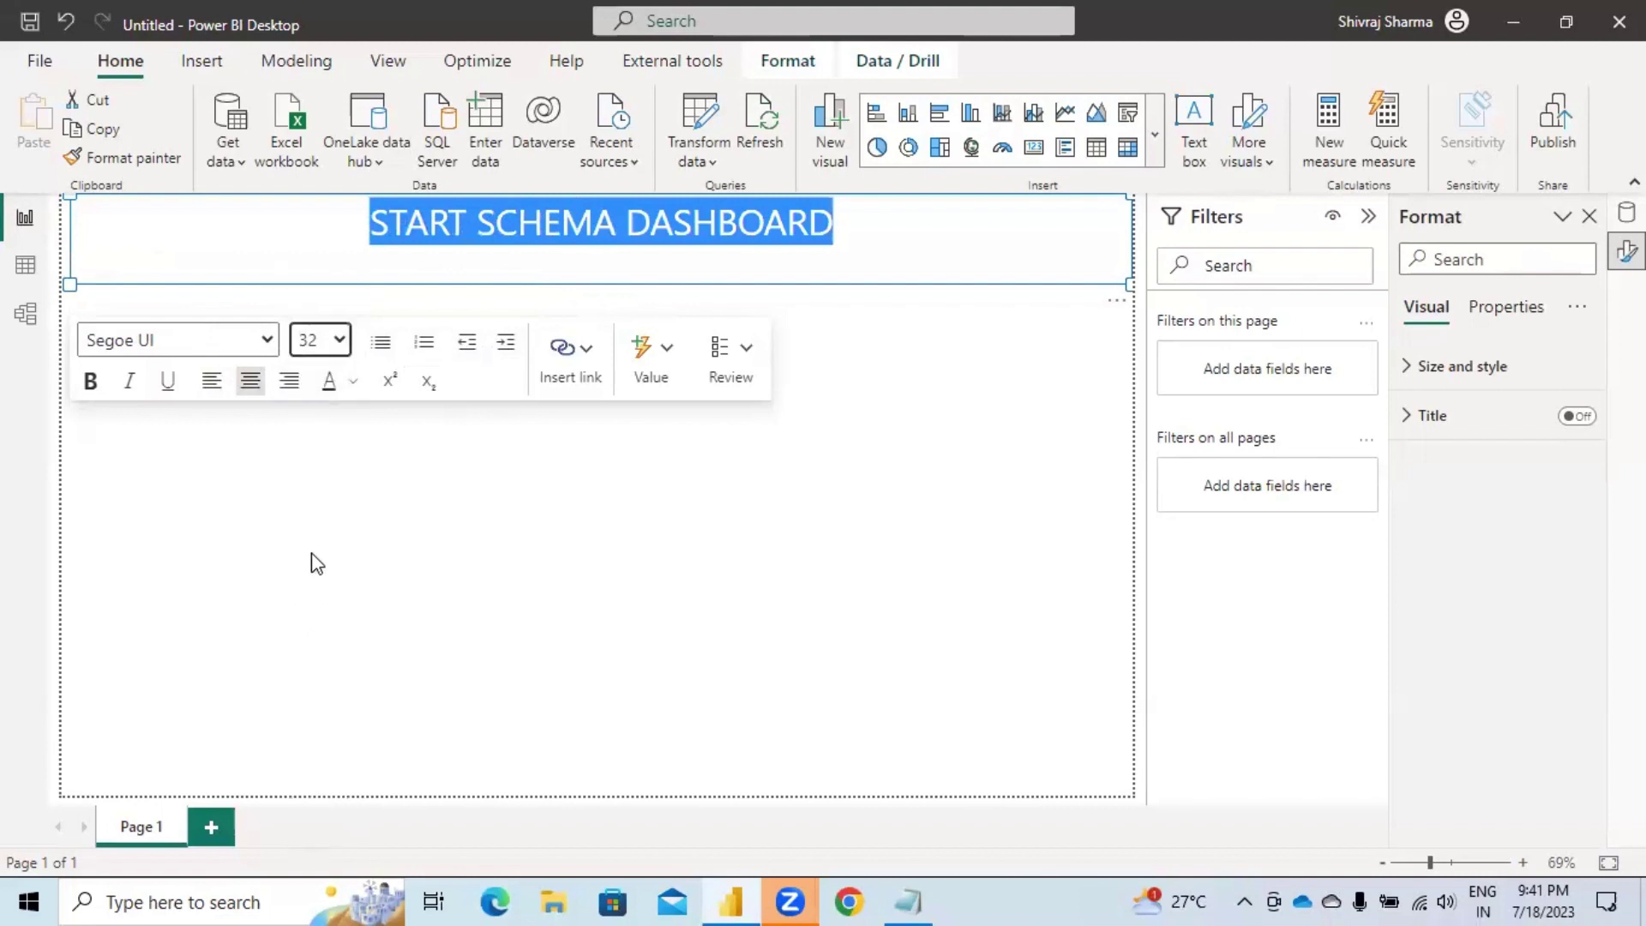
pyautogui.click(340, 340)
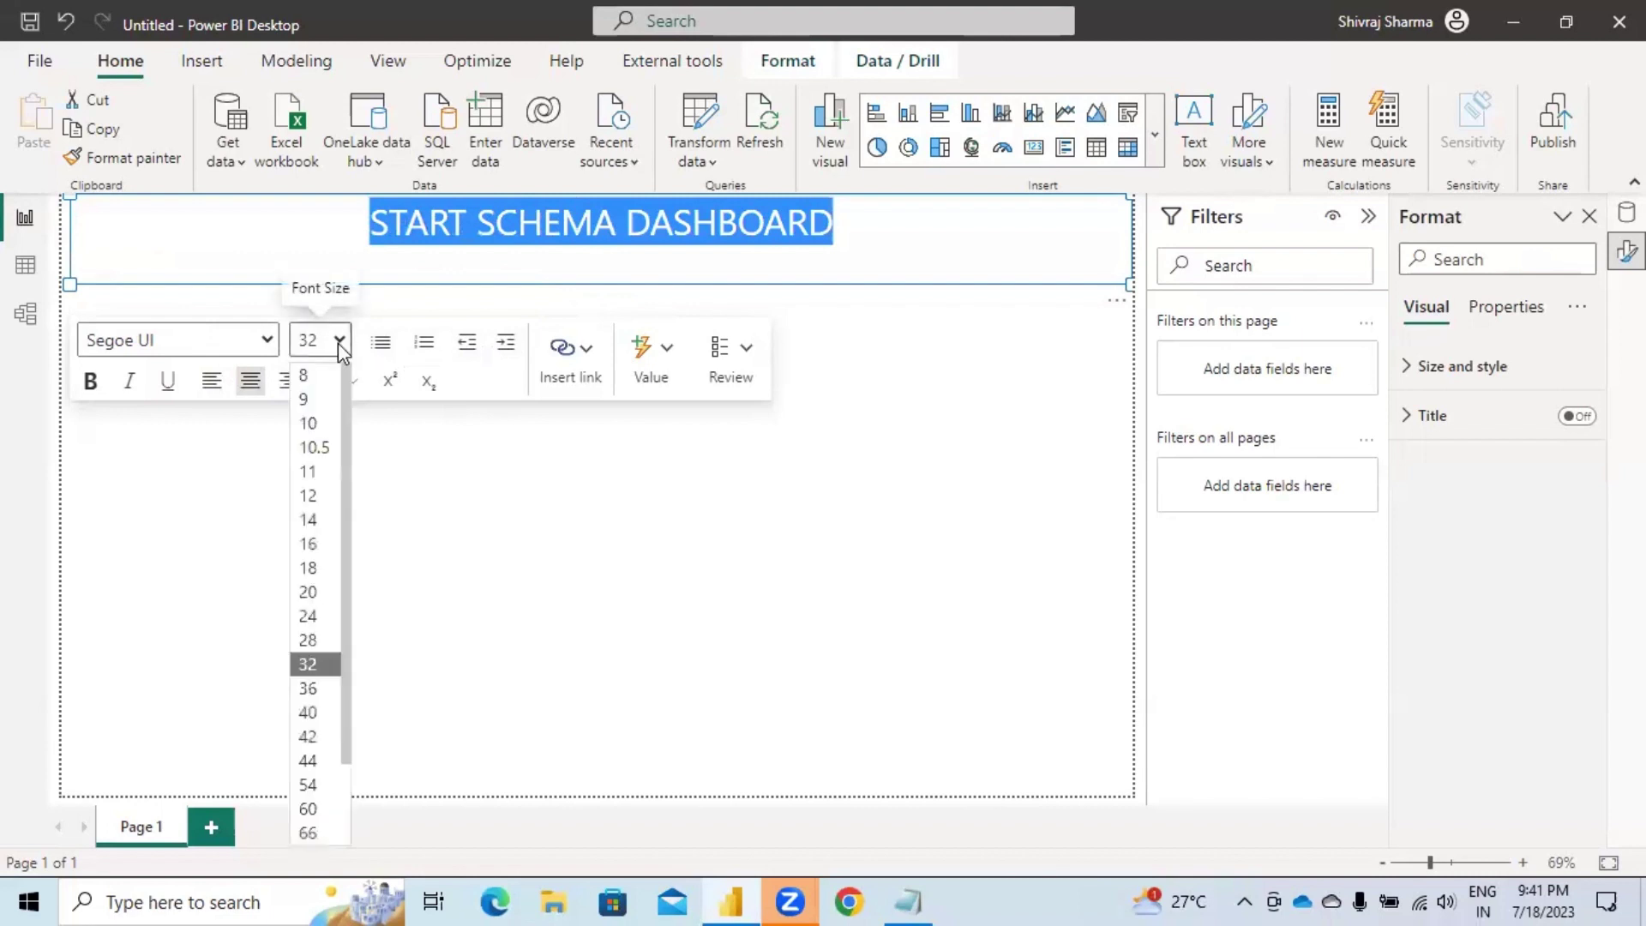
pyautogui.click(310, 715)
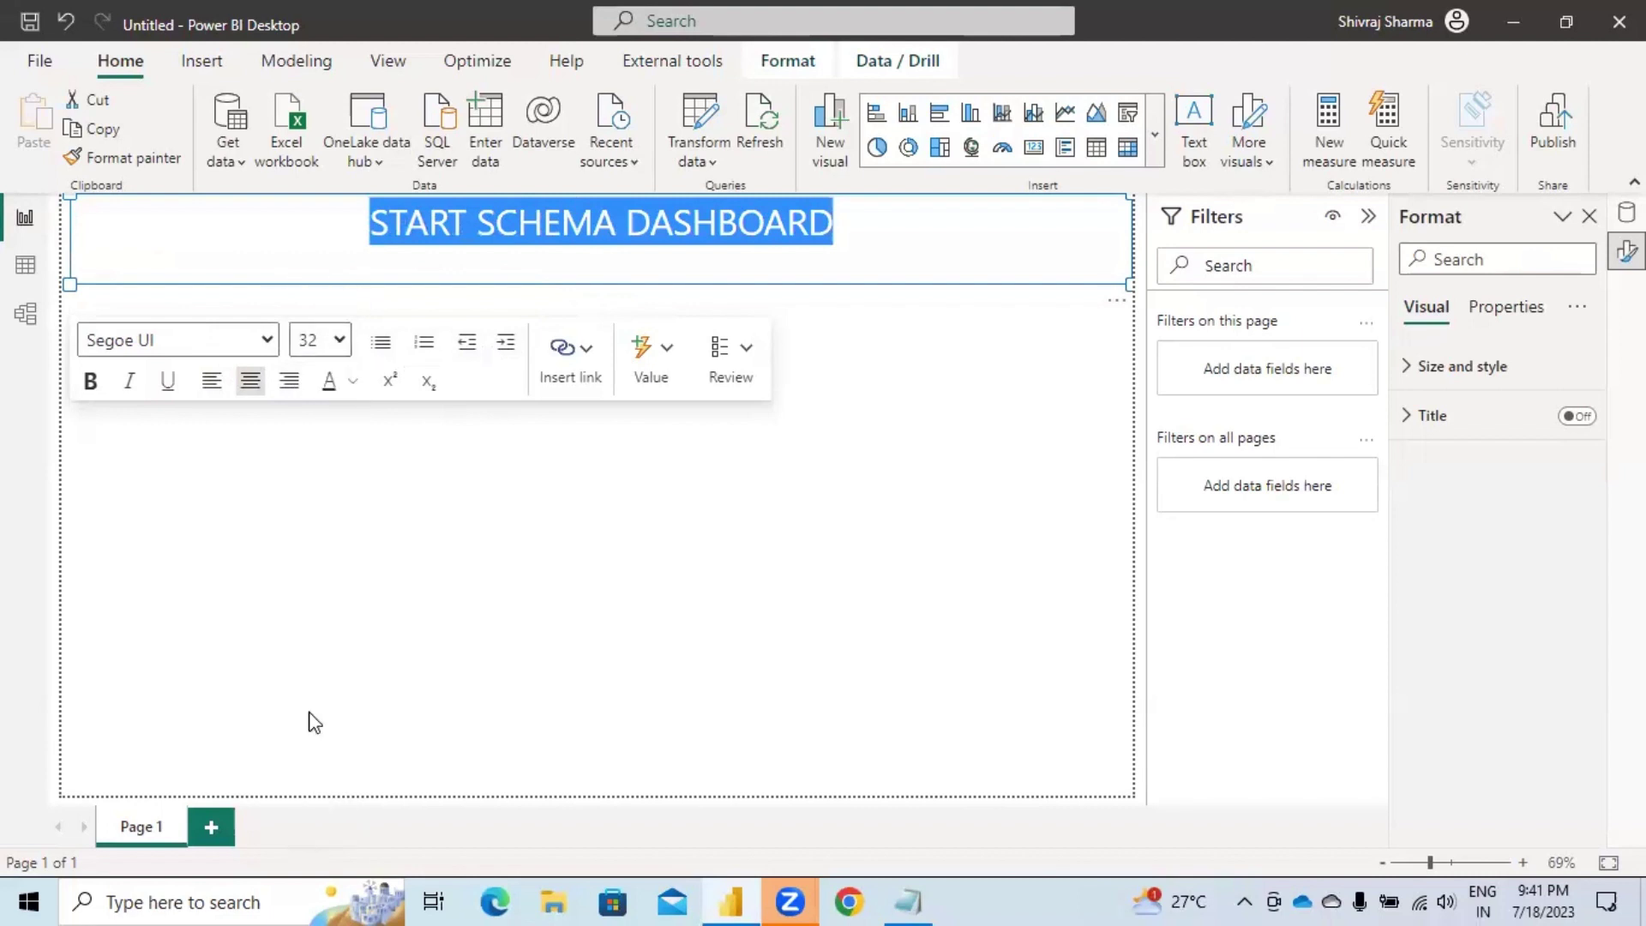
pyautogui.click(679, 274)
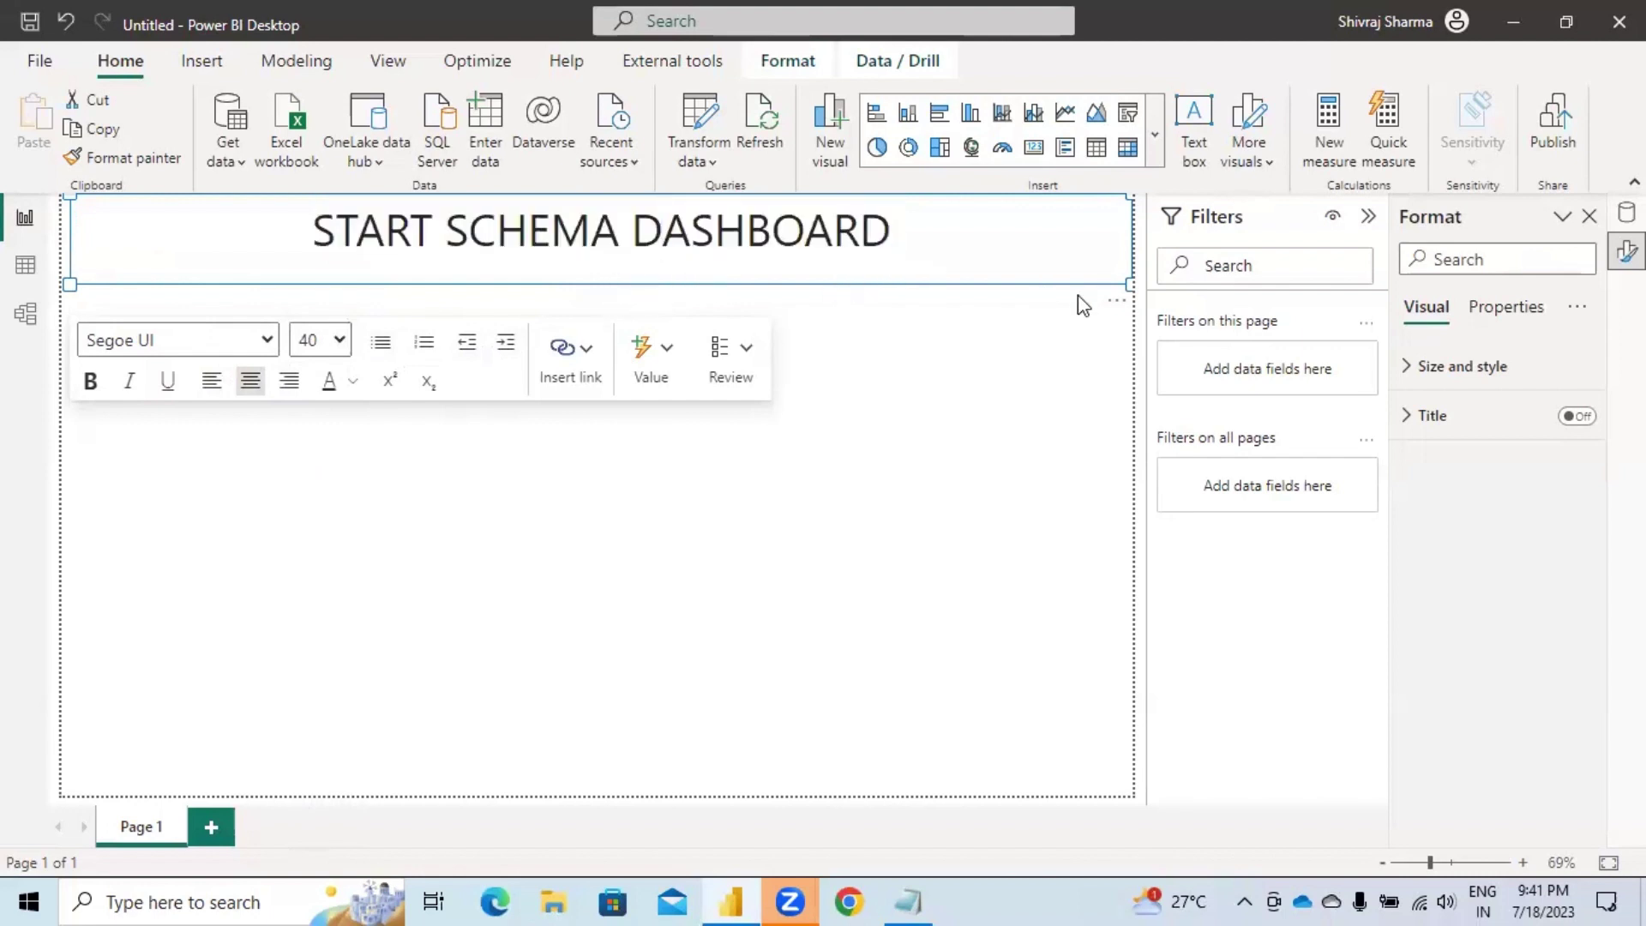
# Shorten the heading's text box so it closely fits its single line of text.
pyautogui.moveTo(1132, 269); pyautogui.dragTo(1128, 267)
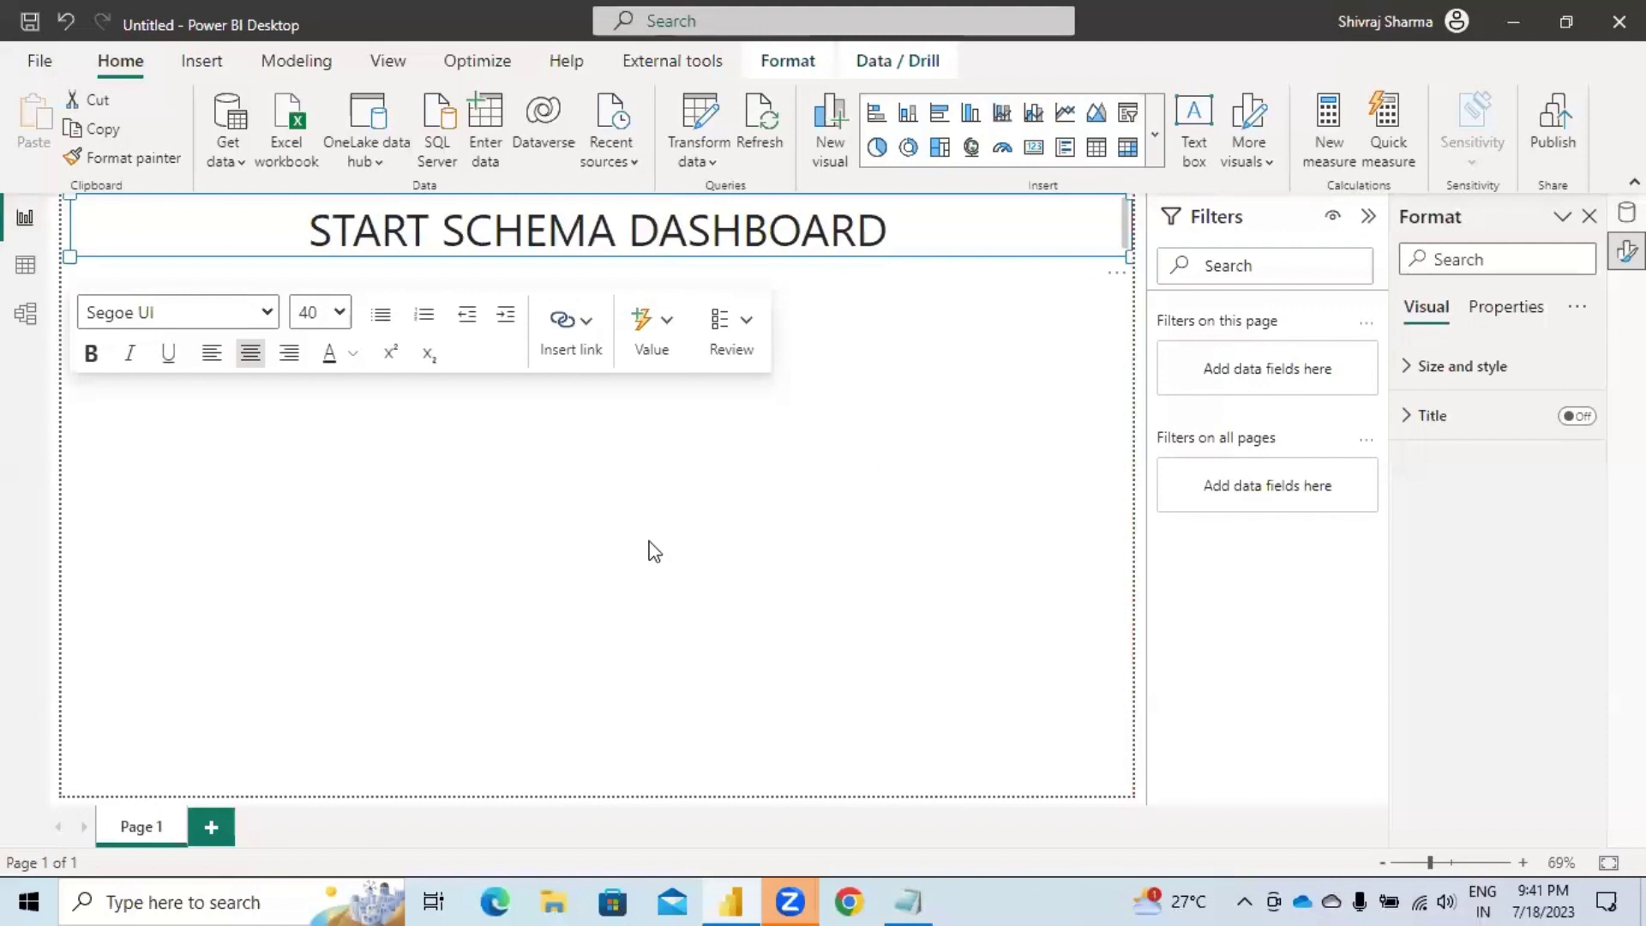
pyautogui.click(432, 413)
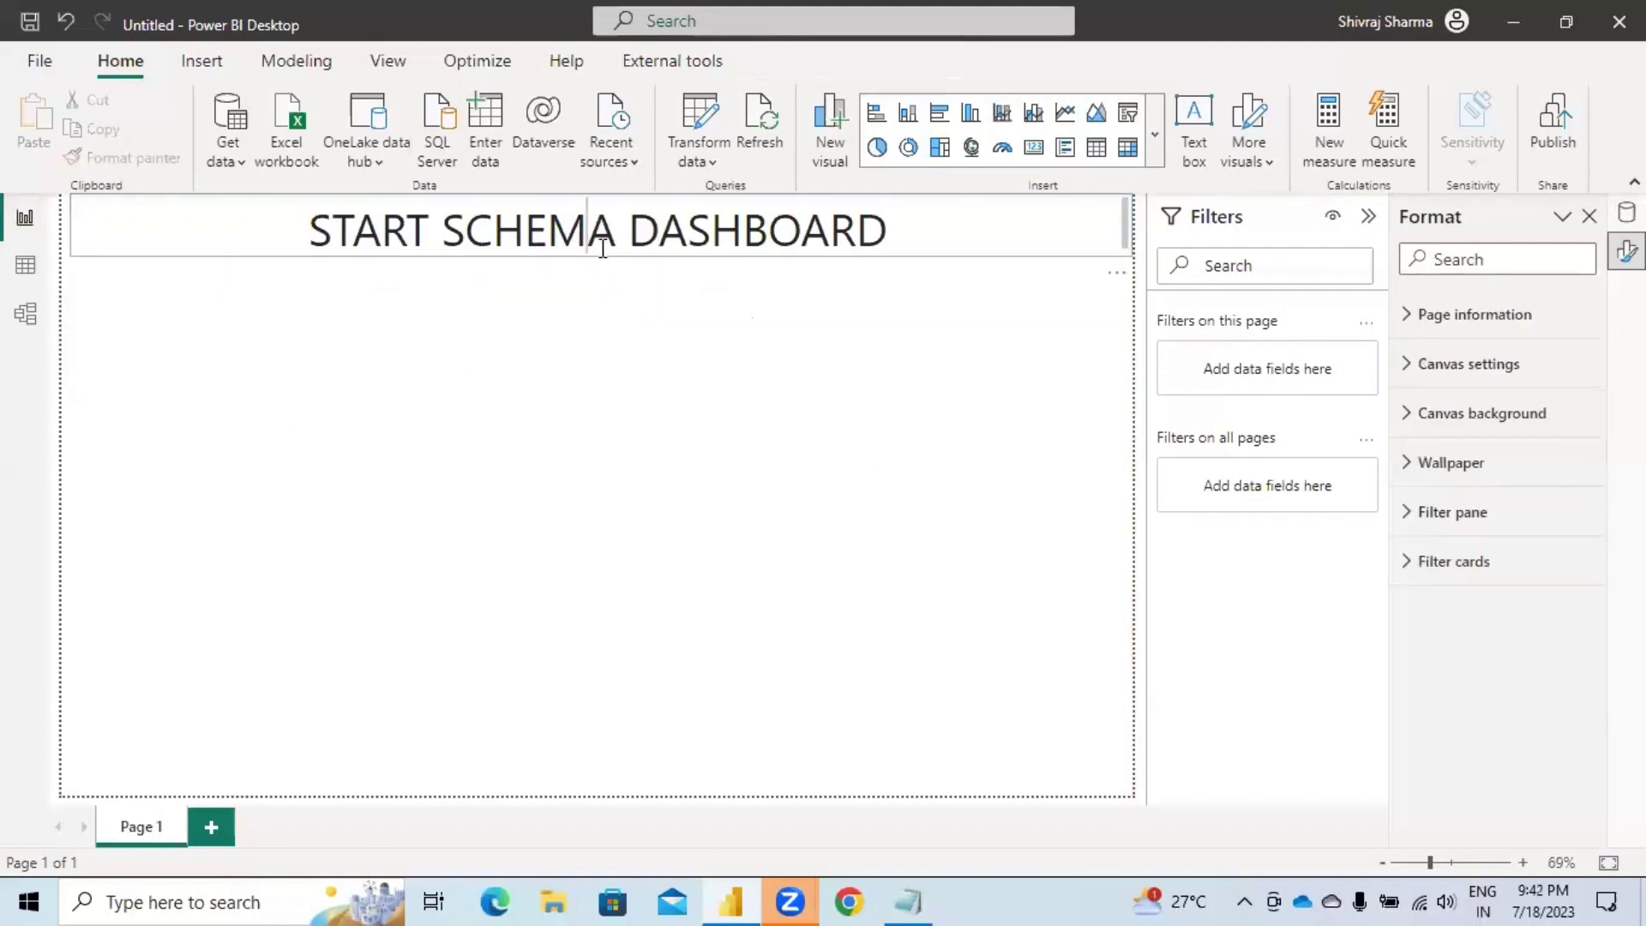
pyautogui.click(977, 234)
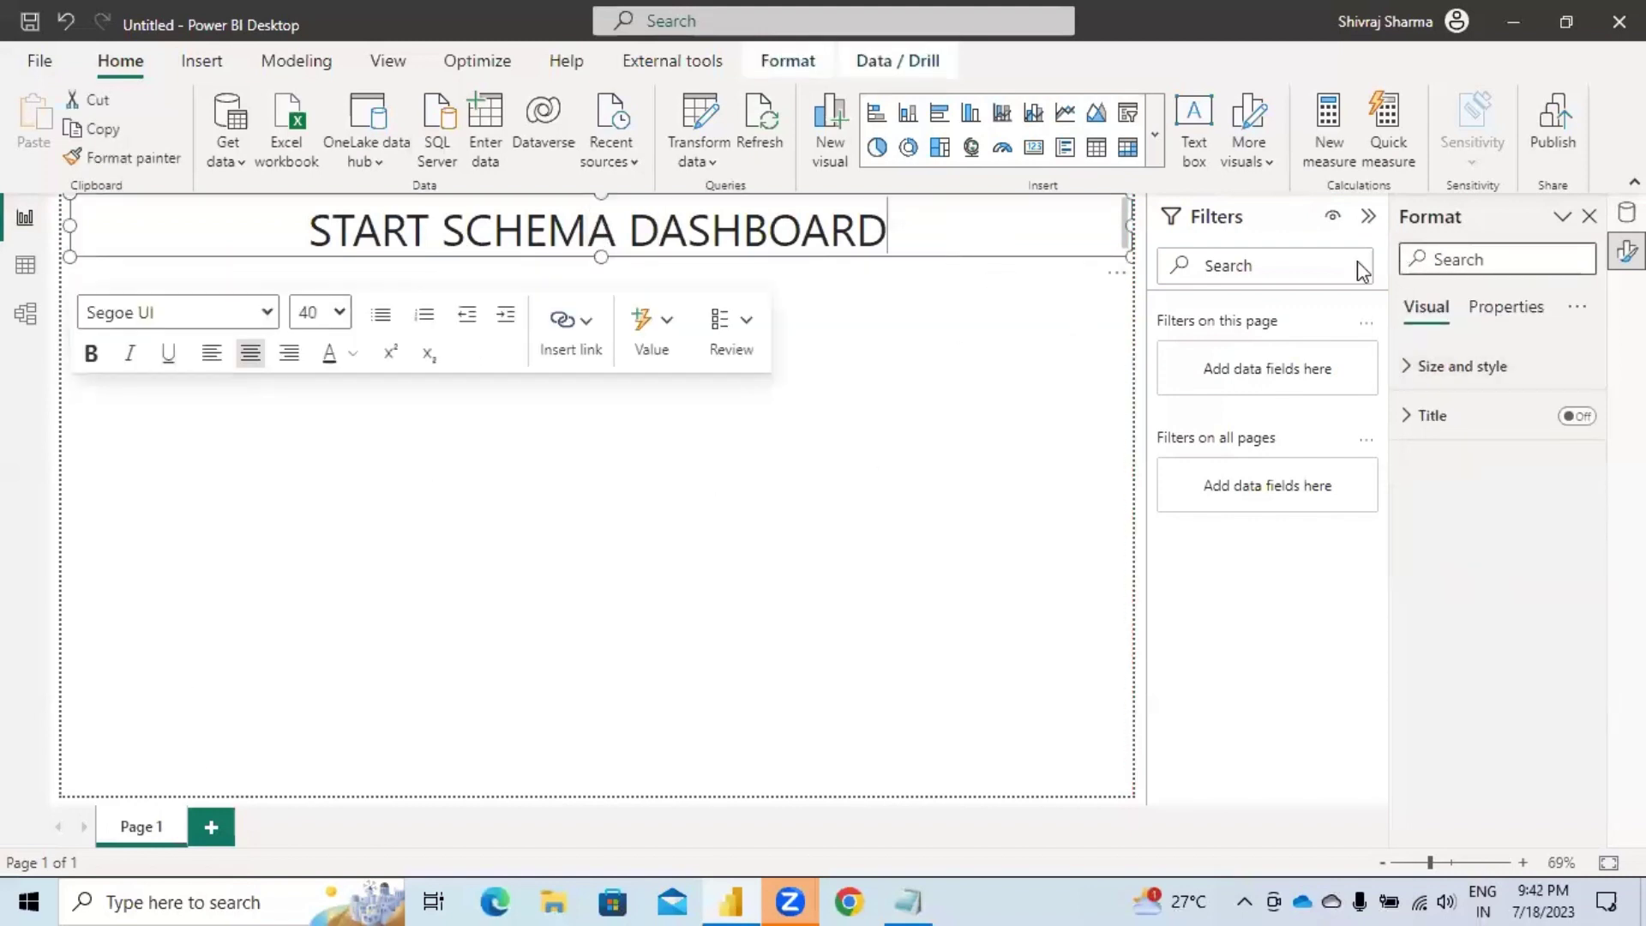
pyautogui.click(914, 347)
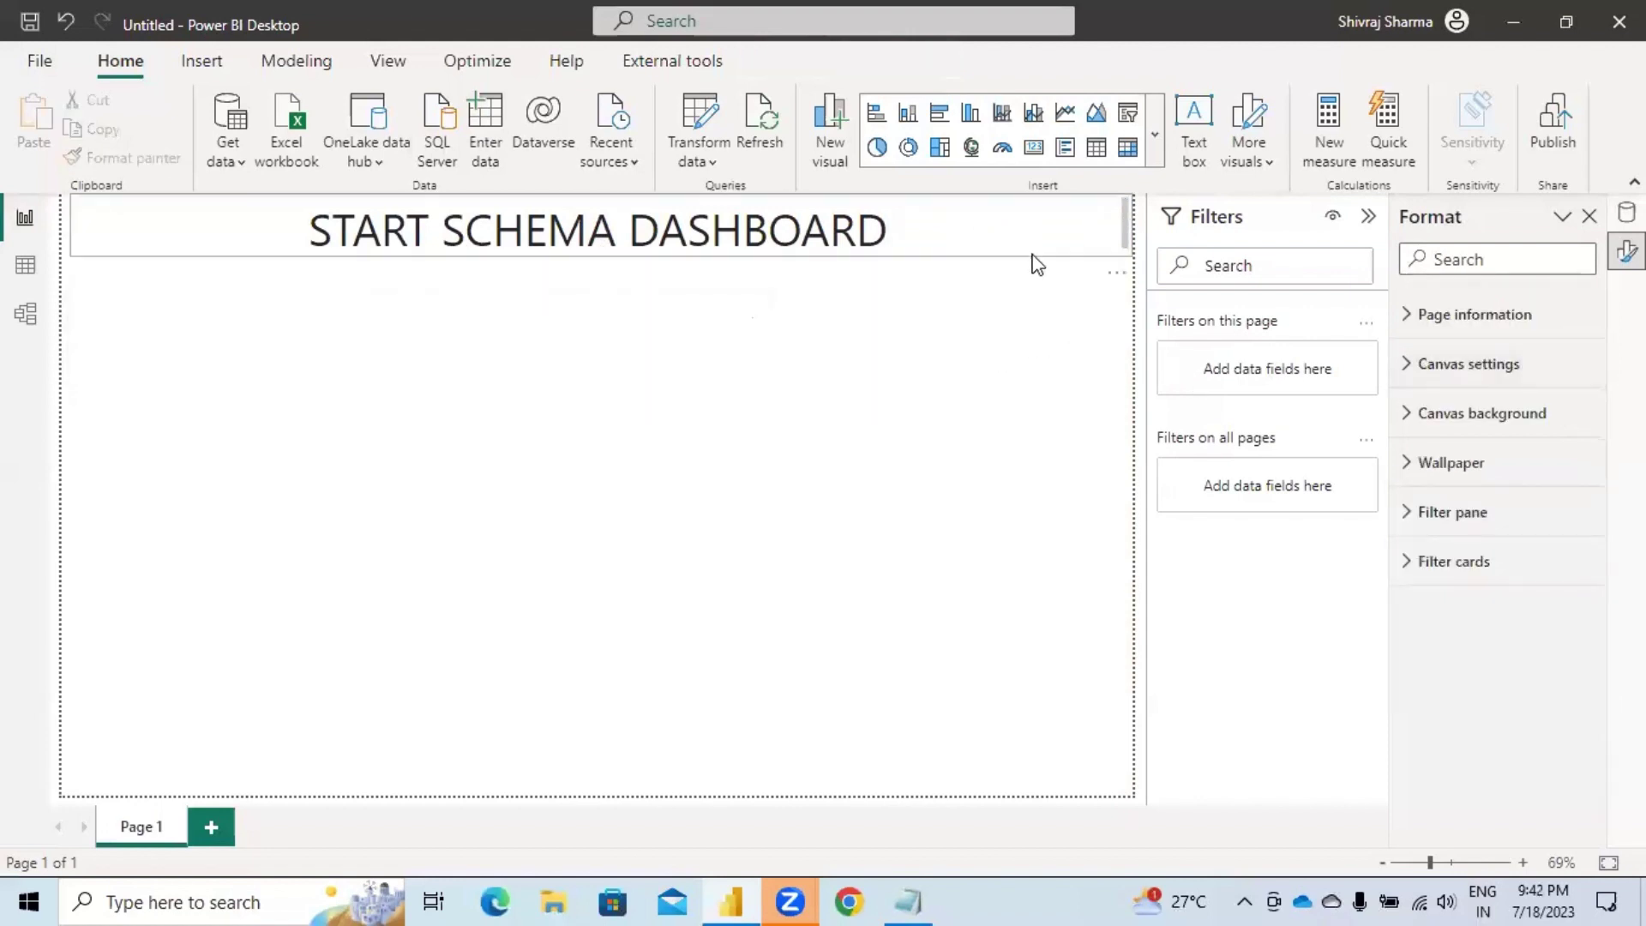
# Turn on the Title option for the heading text box, leaving it deselected.
pyautogui.click(1015, 248)
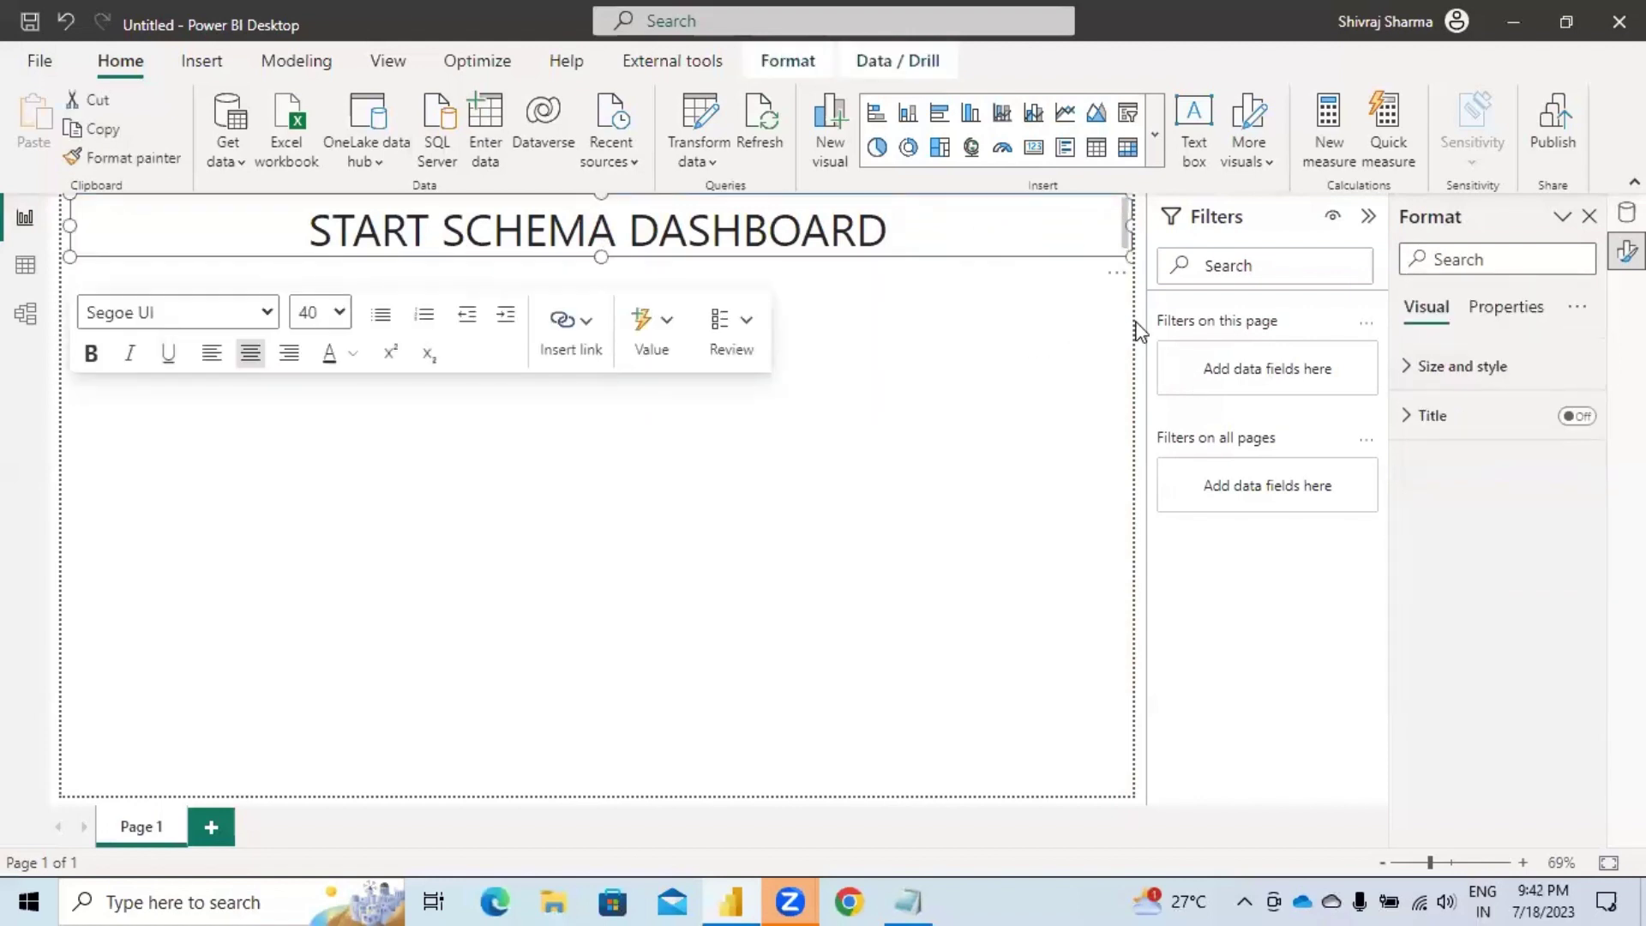
pyautogui.click(1586, 418)
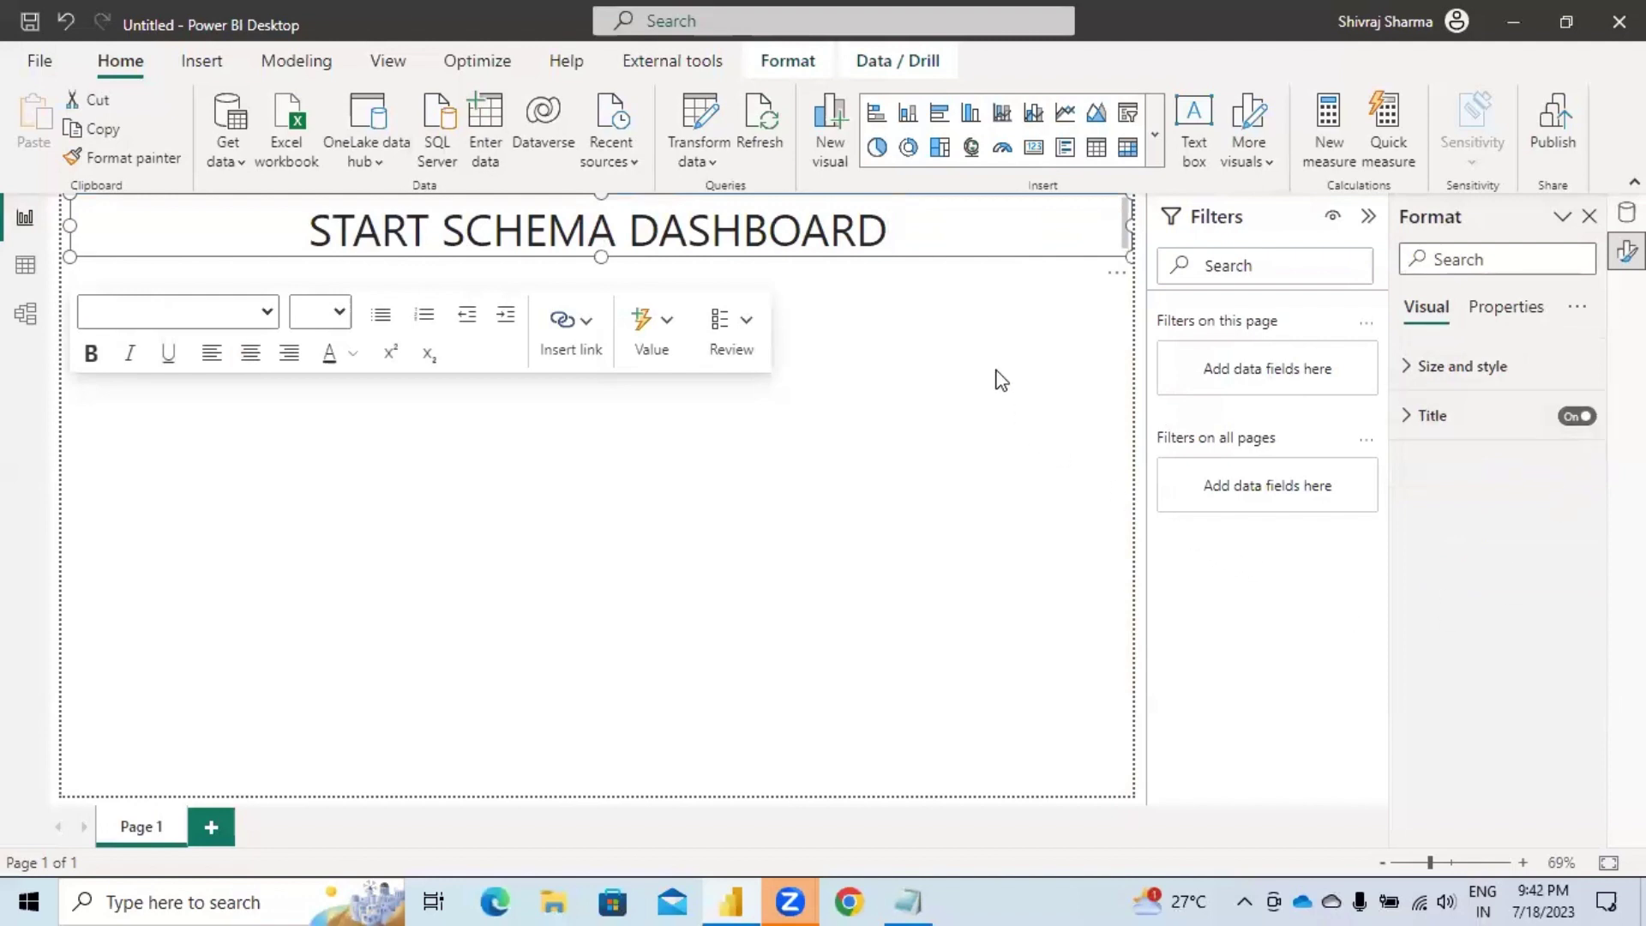
pyautogui.click(922, 660)
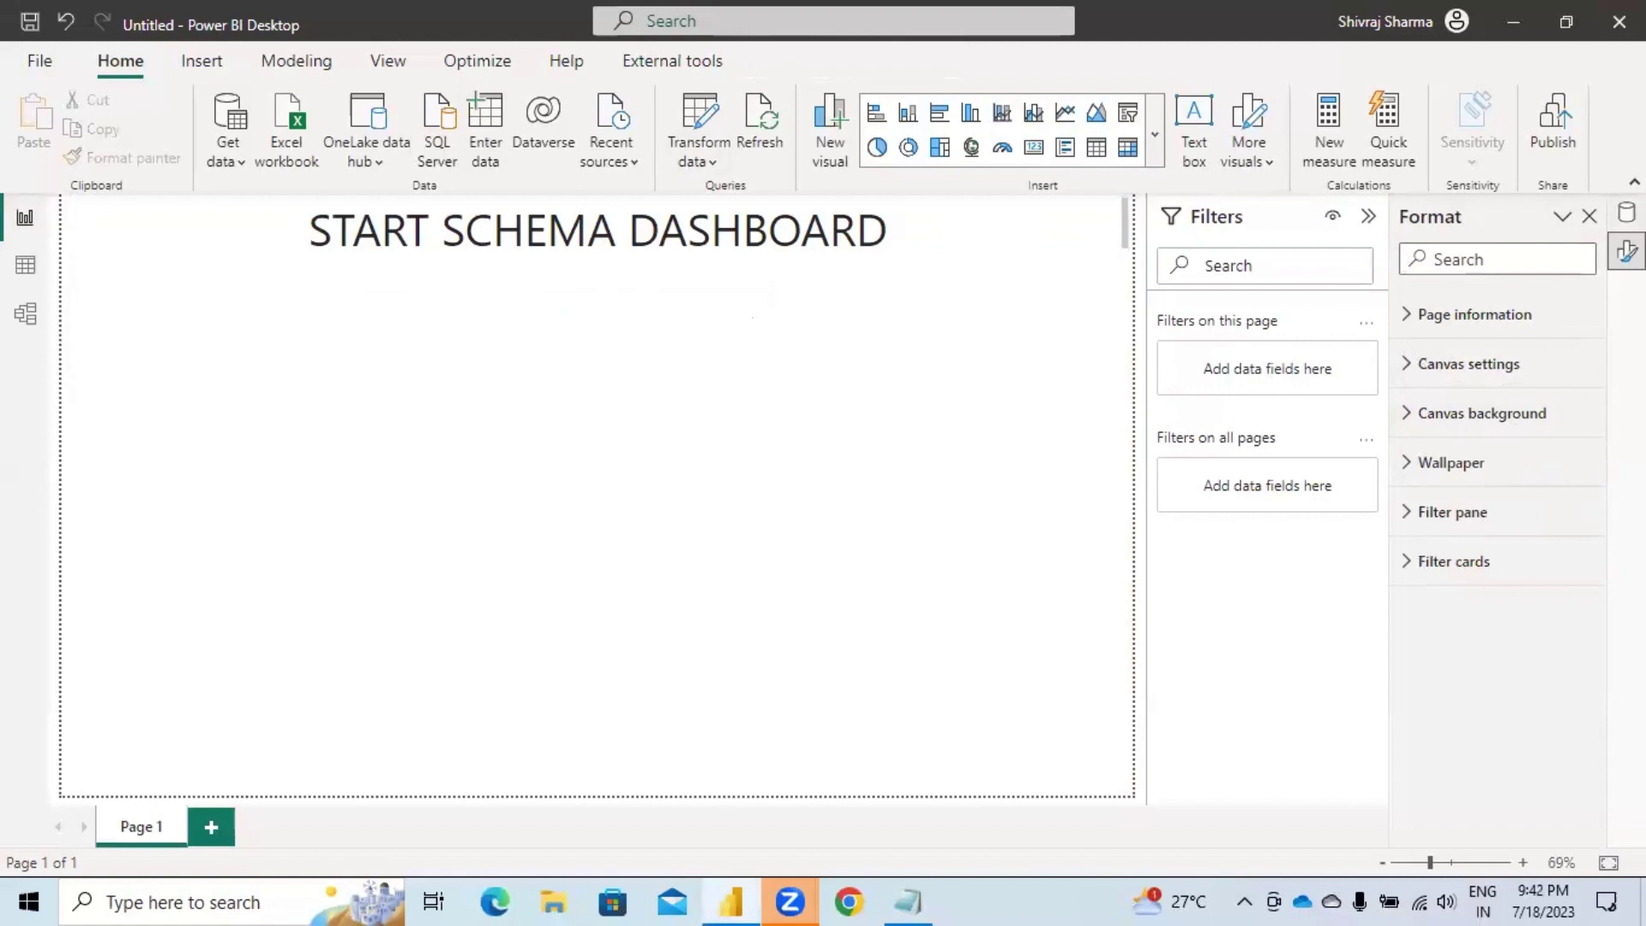
# Create a visual on the blank report canvas from the Country field of the stores table.
pyautogui.click(1625, 212)
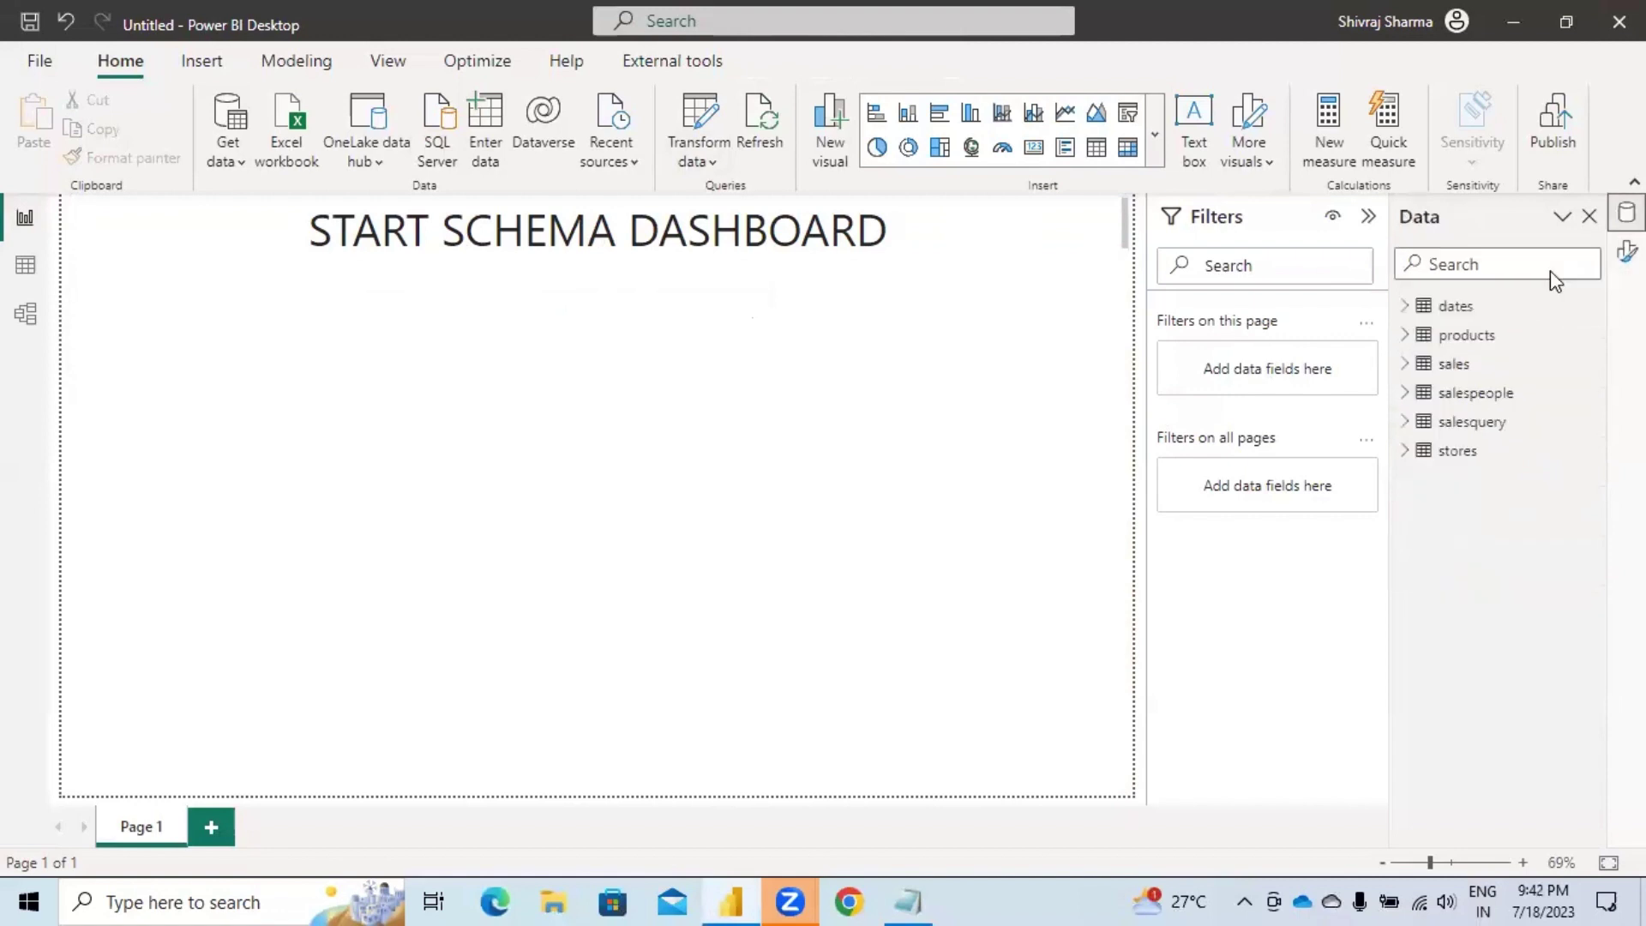
pyautogui.click(1410, 454)
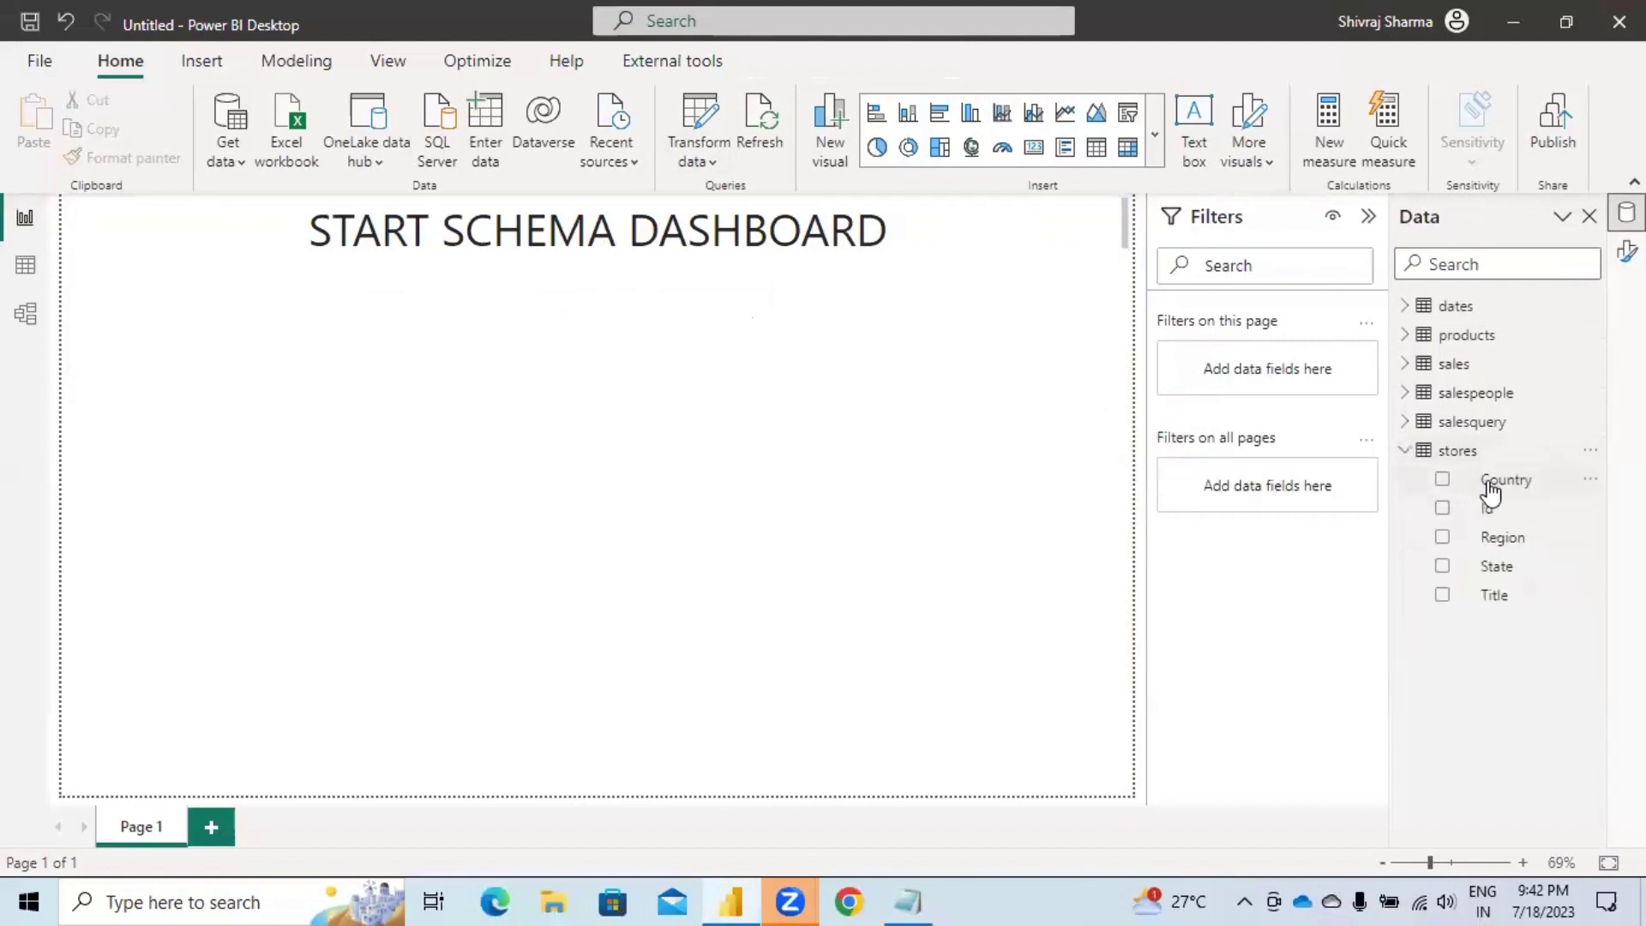
pyautogui.click(1457, 482)
pyautogui.click(1443, 481)
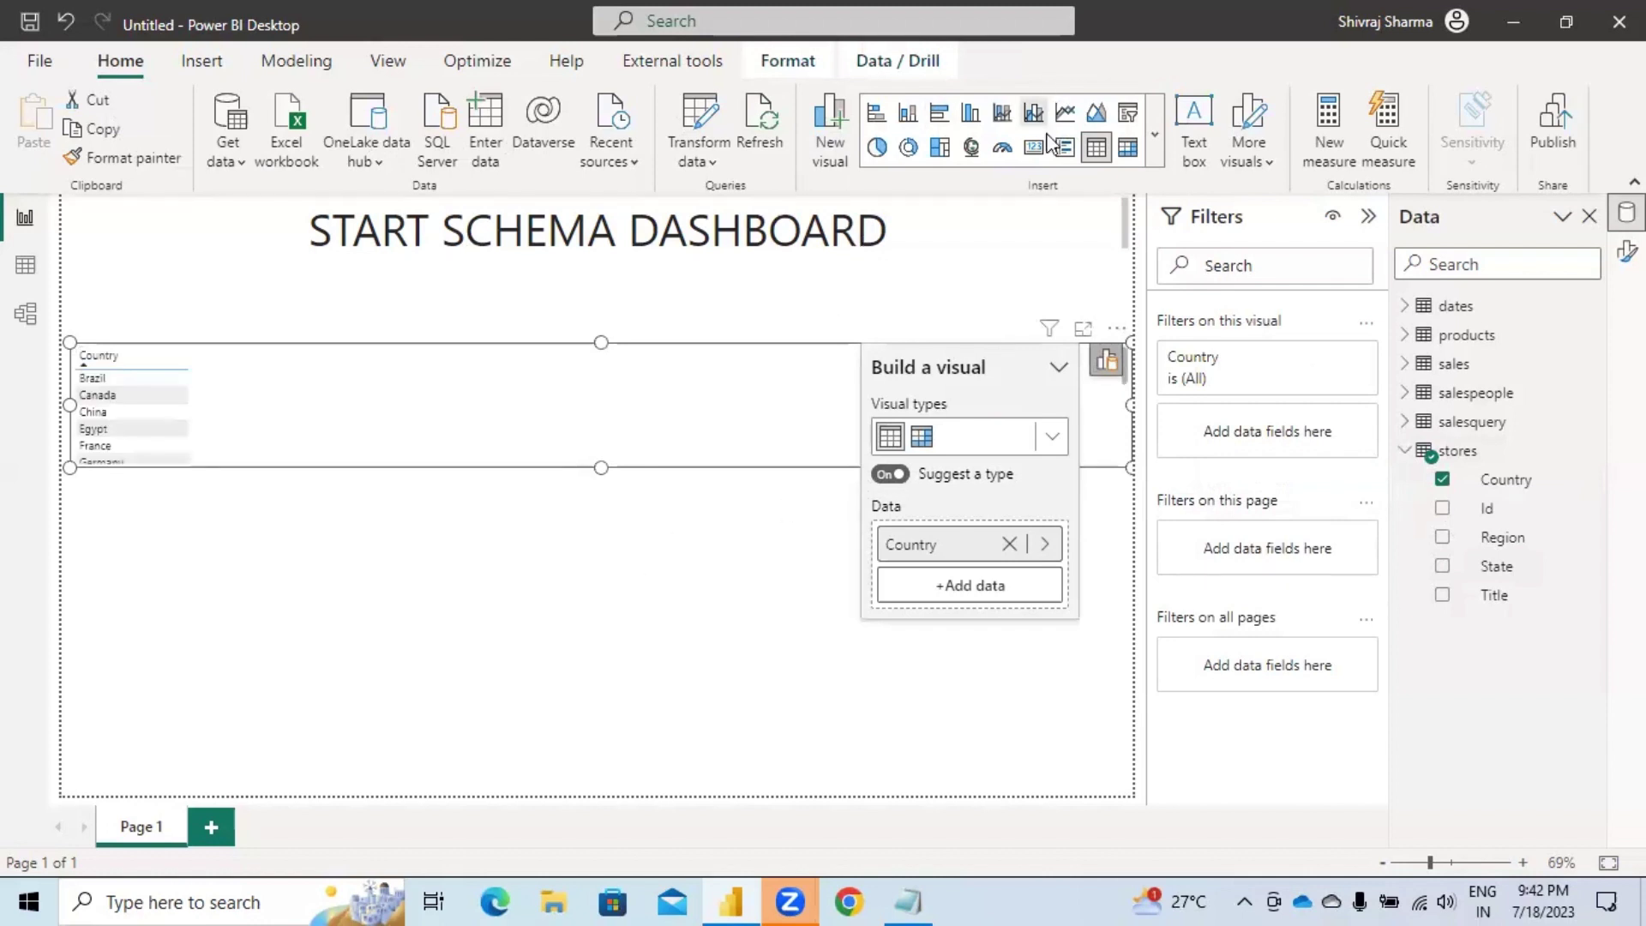
# Convert the Country table visual to a Map visual and collapse its build options.
pyautogui.click(1154, 151)
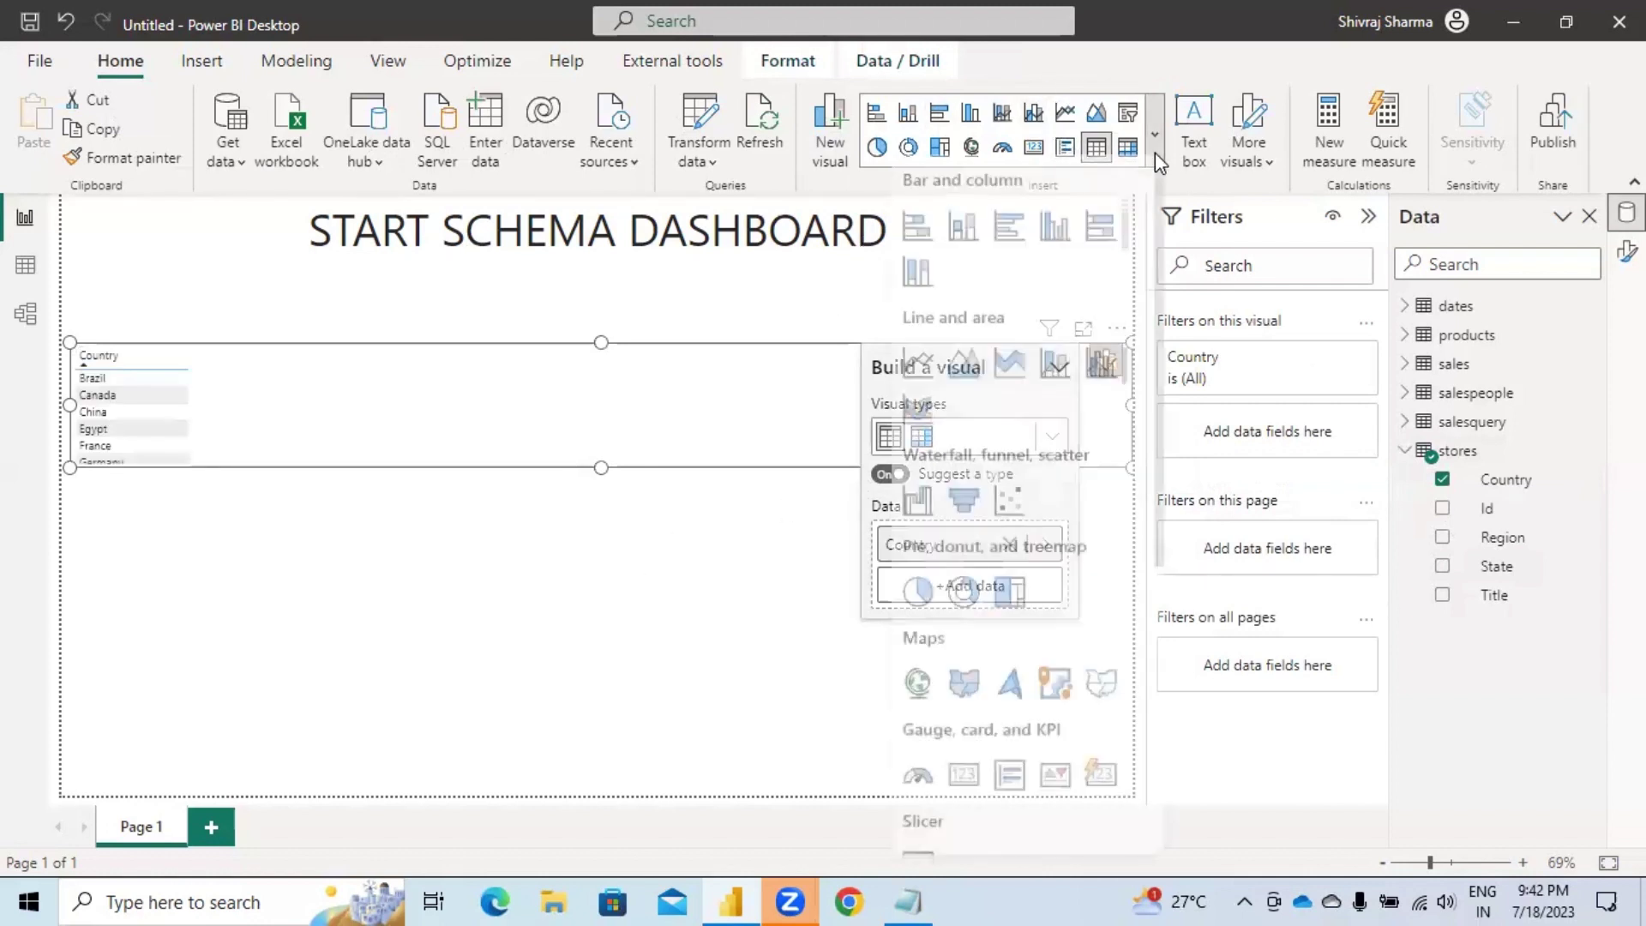
pyautogui.click(918, 696)
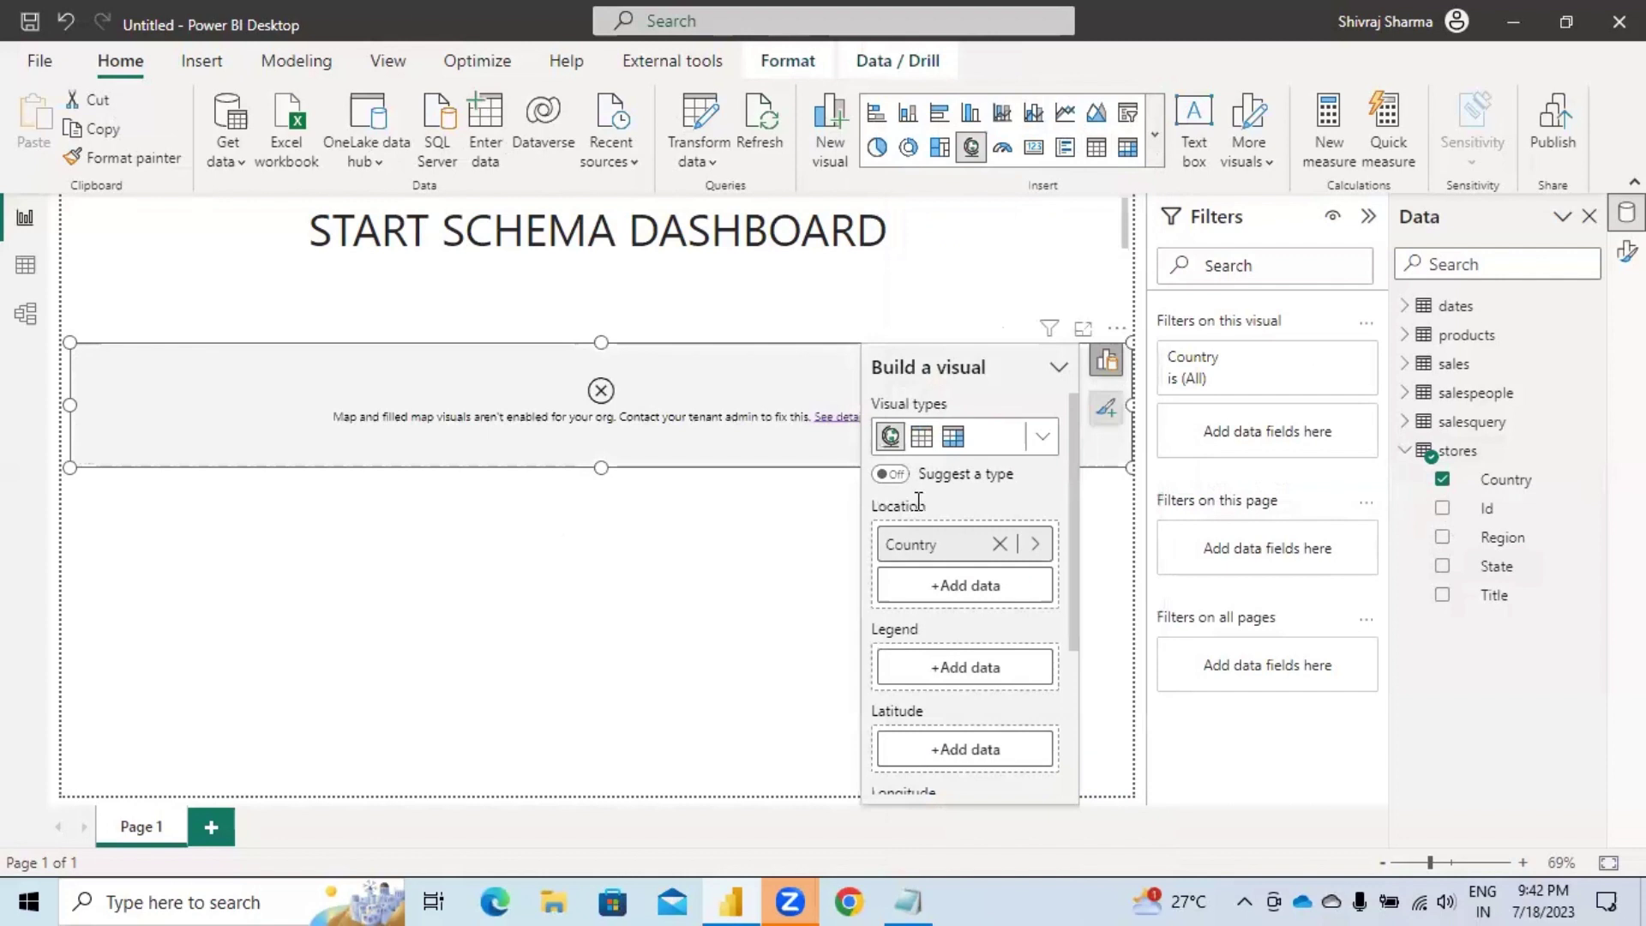
pyautogui.scroll(-3, 915, 505)
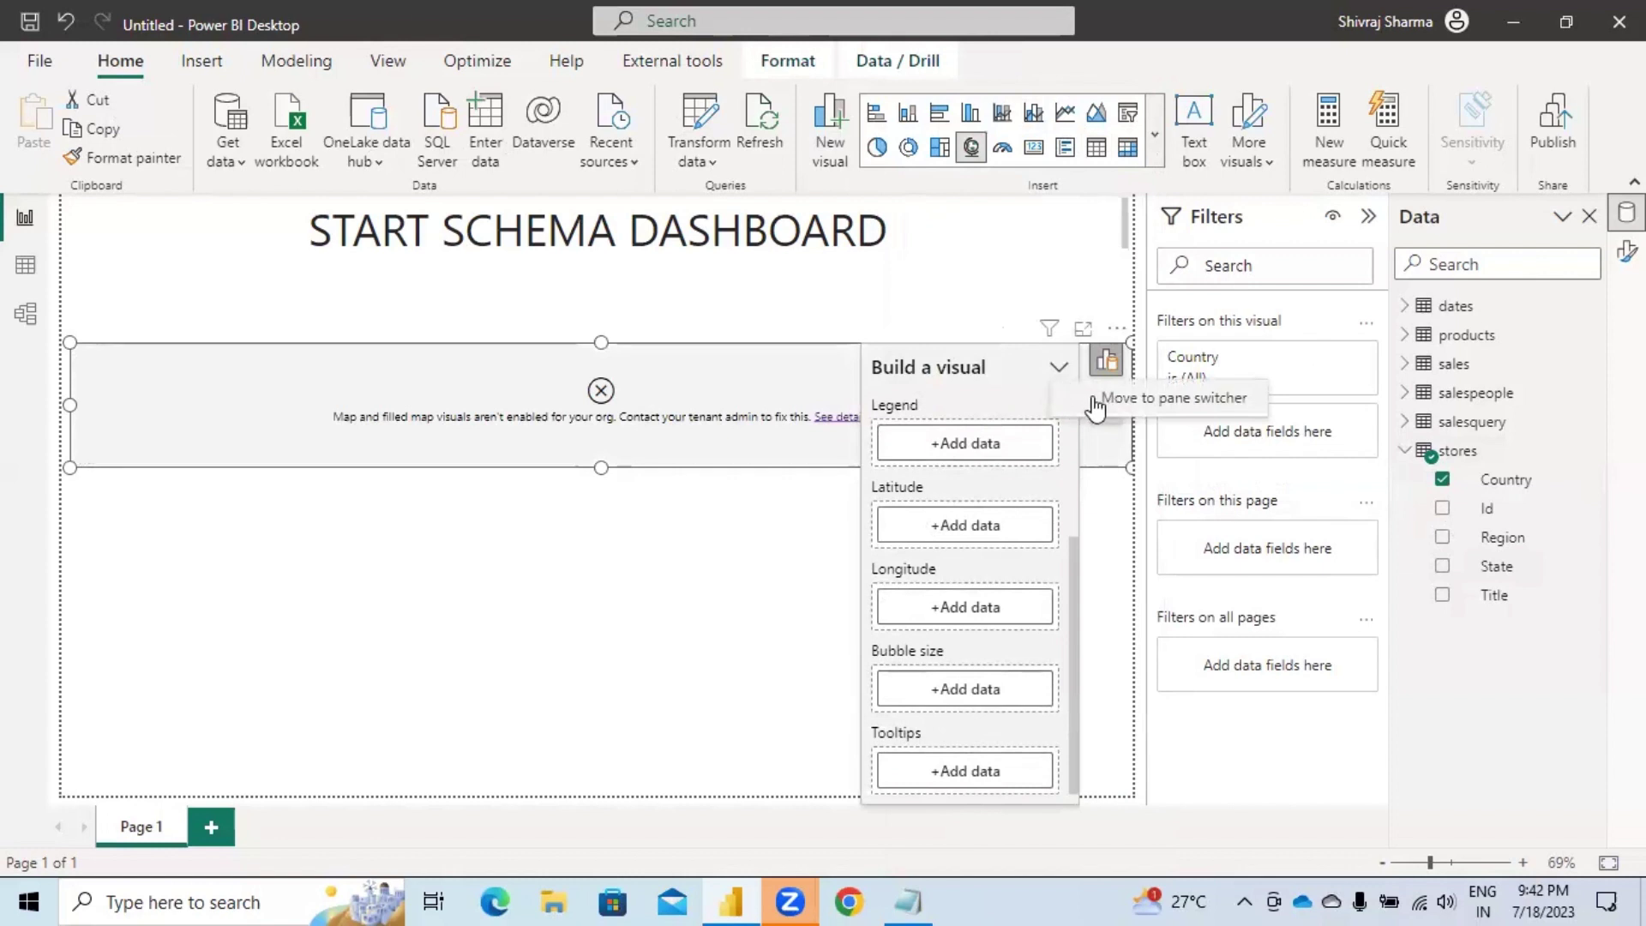
pyautogui.click(1109, 363)
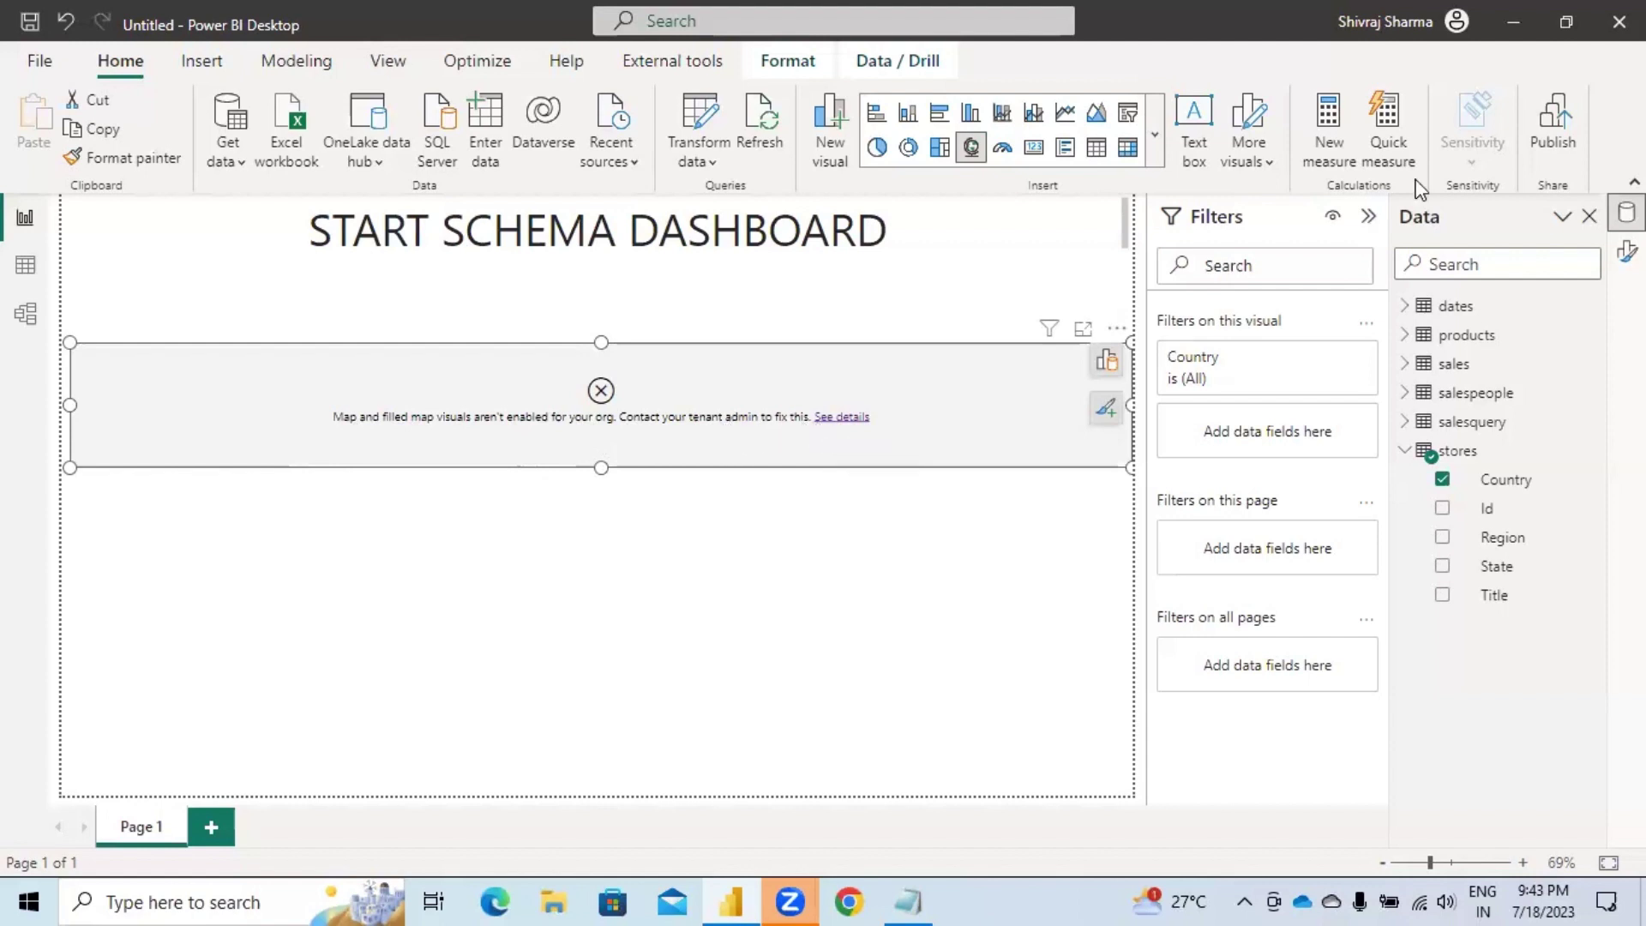
# Switch to the Power BI service in the browser and open the Admin portal's tenant settings.
pyautogui.click(1440, 21)
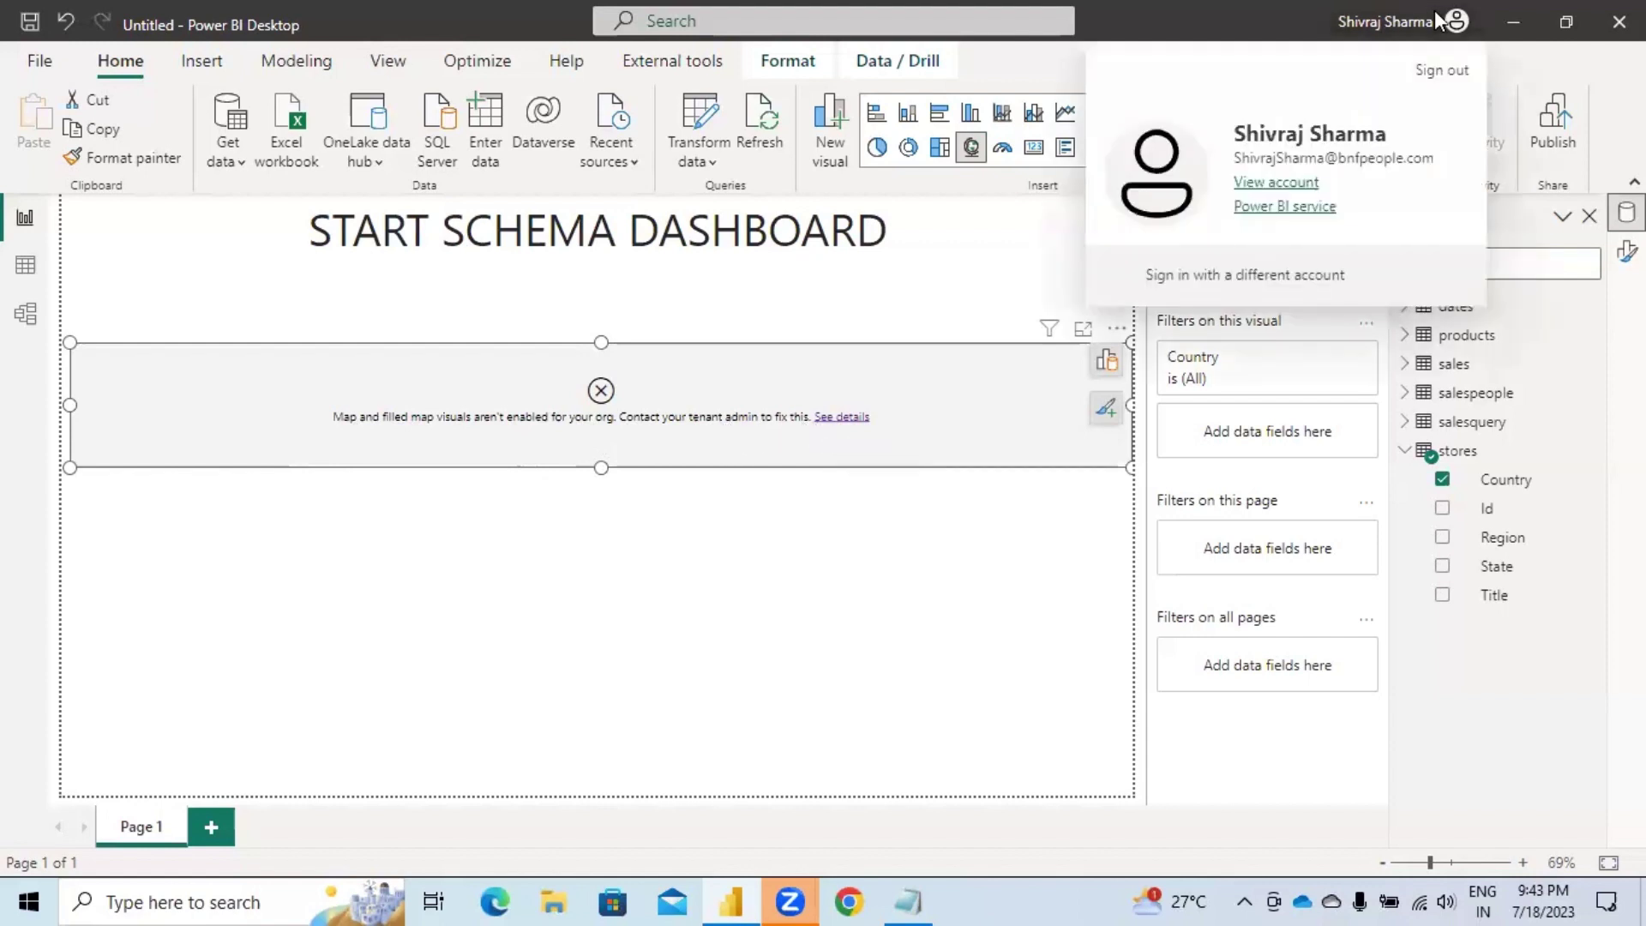
pyautogui.click(1289, 210)
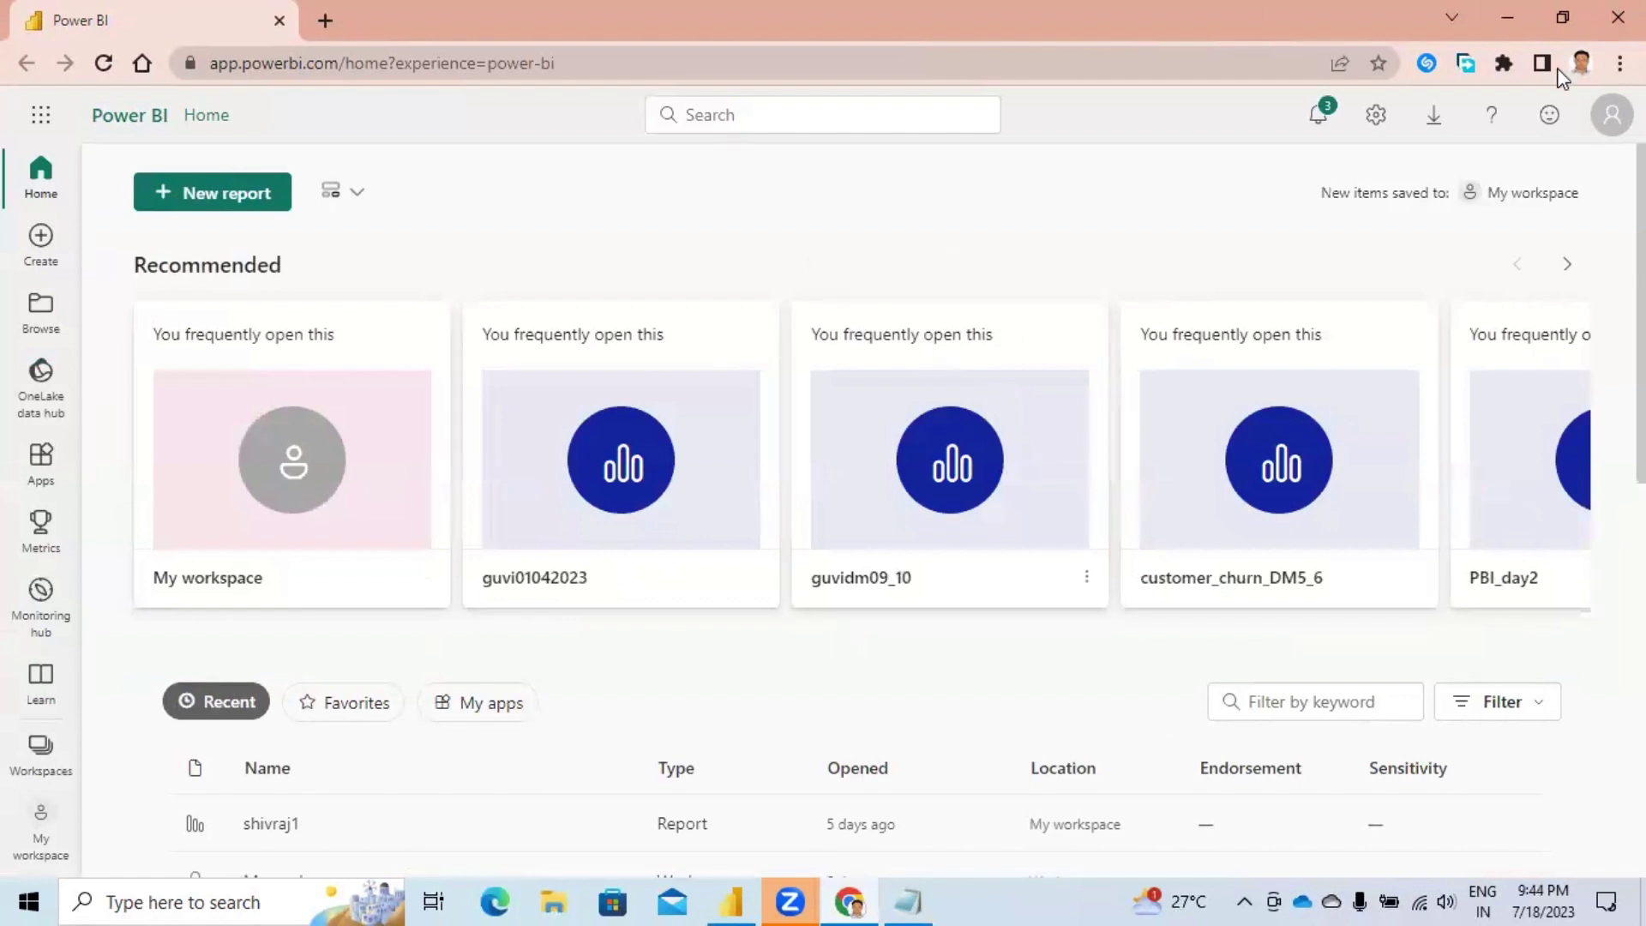
pyautogui.click(1377, 116)
pyautogui.scroll(-1, 1371, 463)
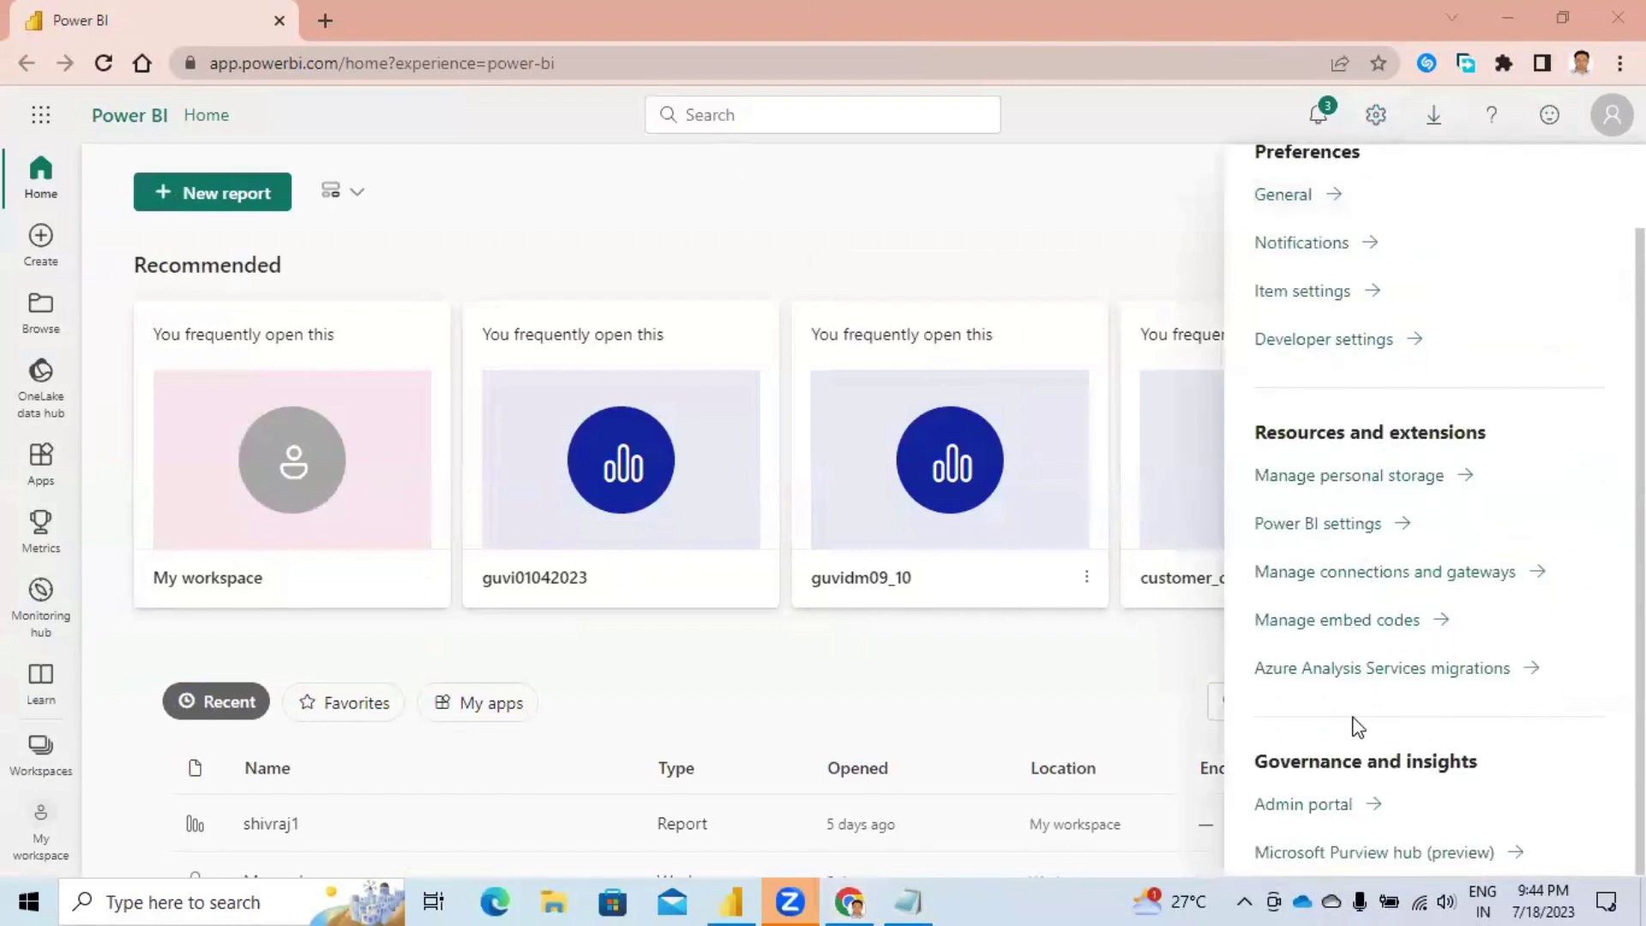
pyautogui.click(1302, 806)
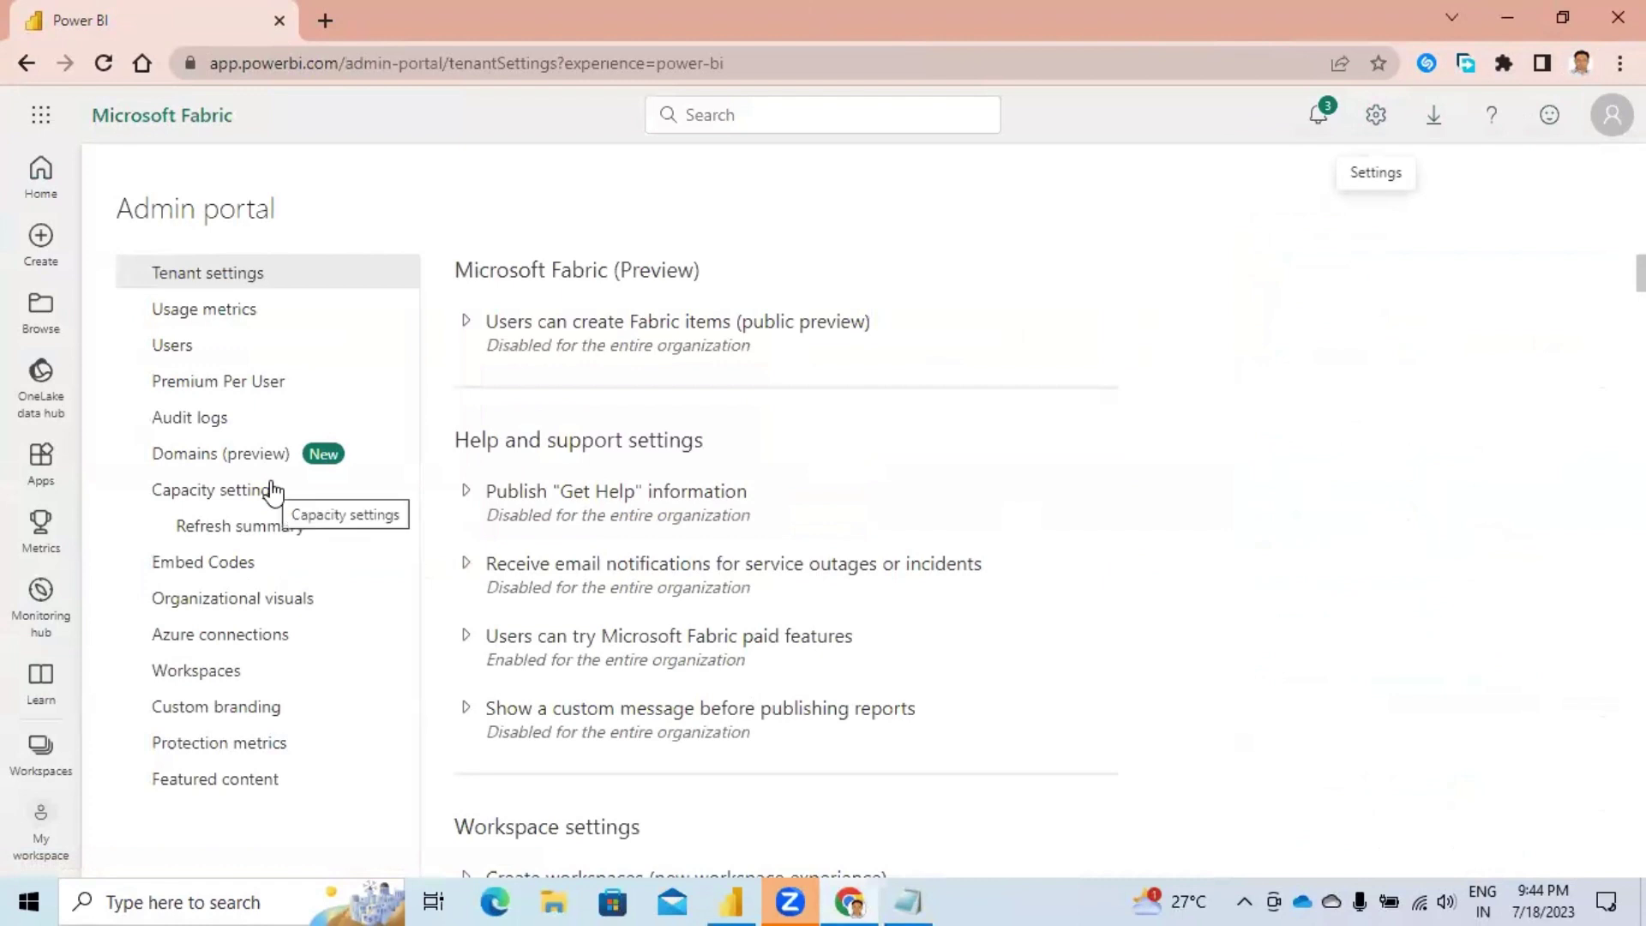
# Enable the Map and filled map visuals integration setting for the entire organization and apply the change.
pyautogui.scroll(-1, 633, 416)
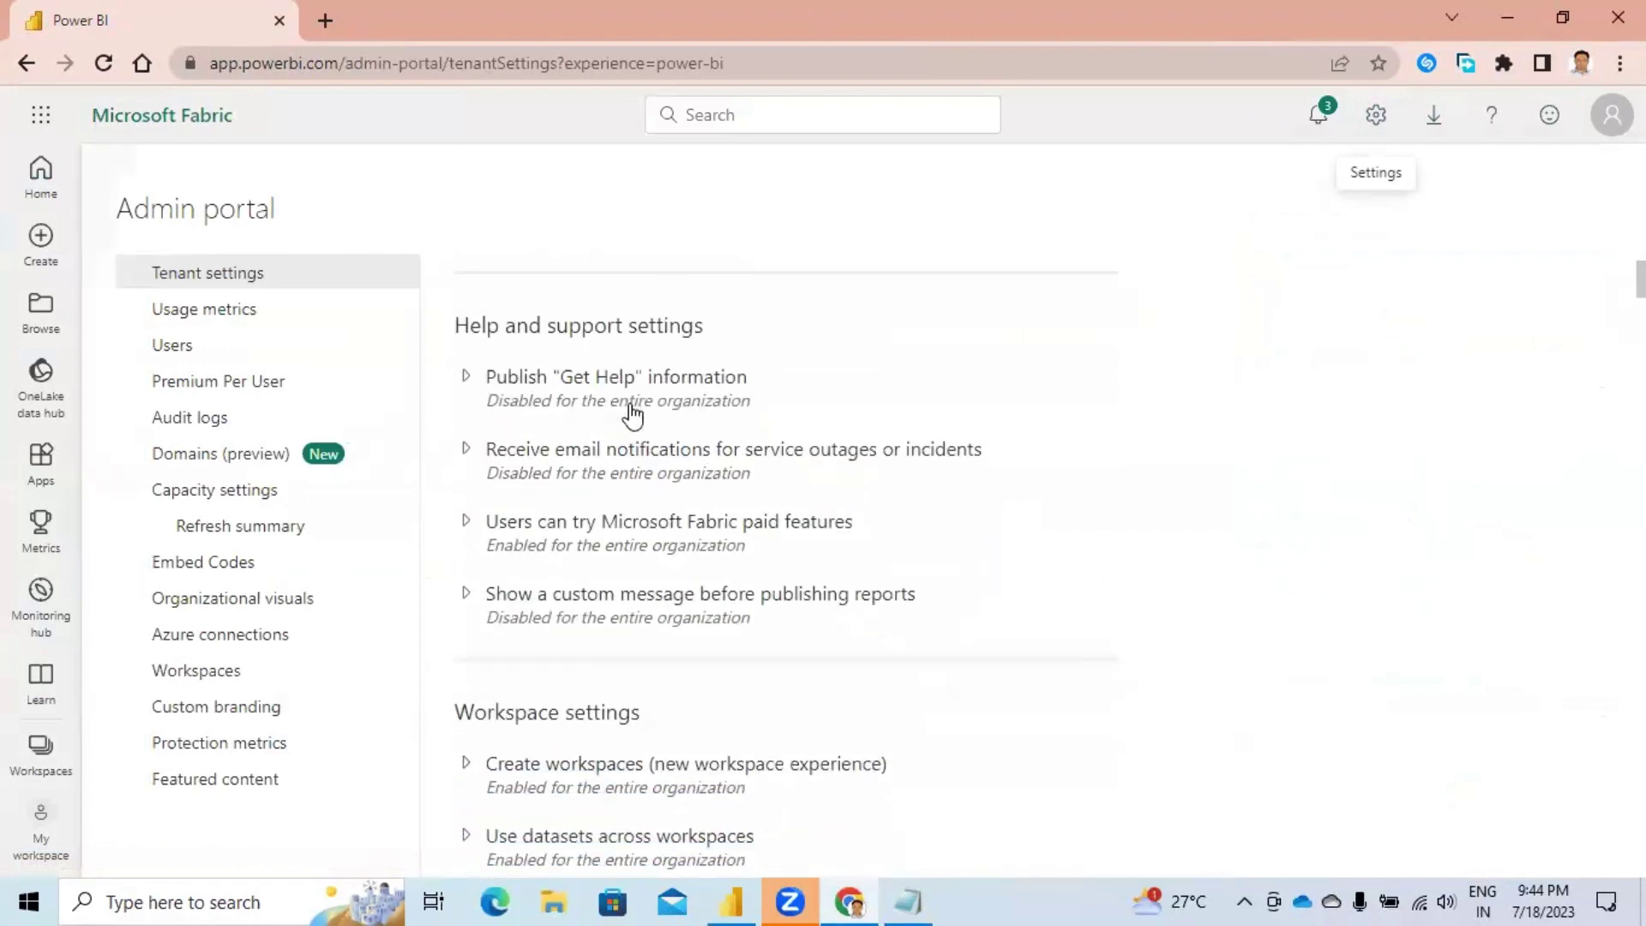
pyautogui.scroll(-9, 633, 416)
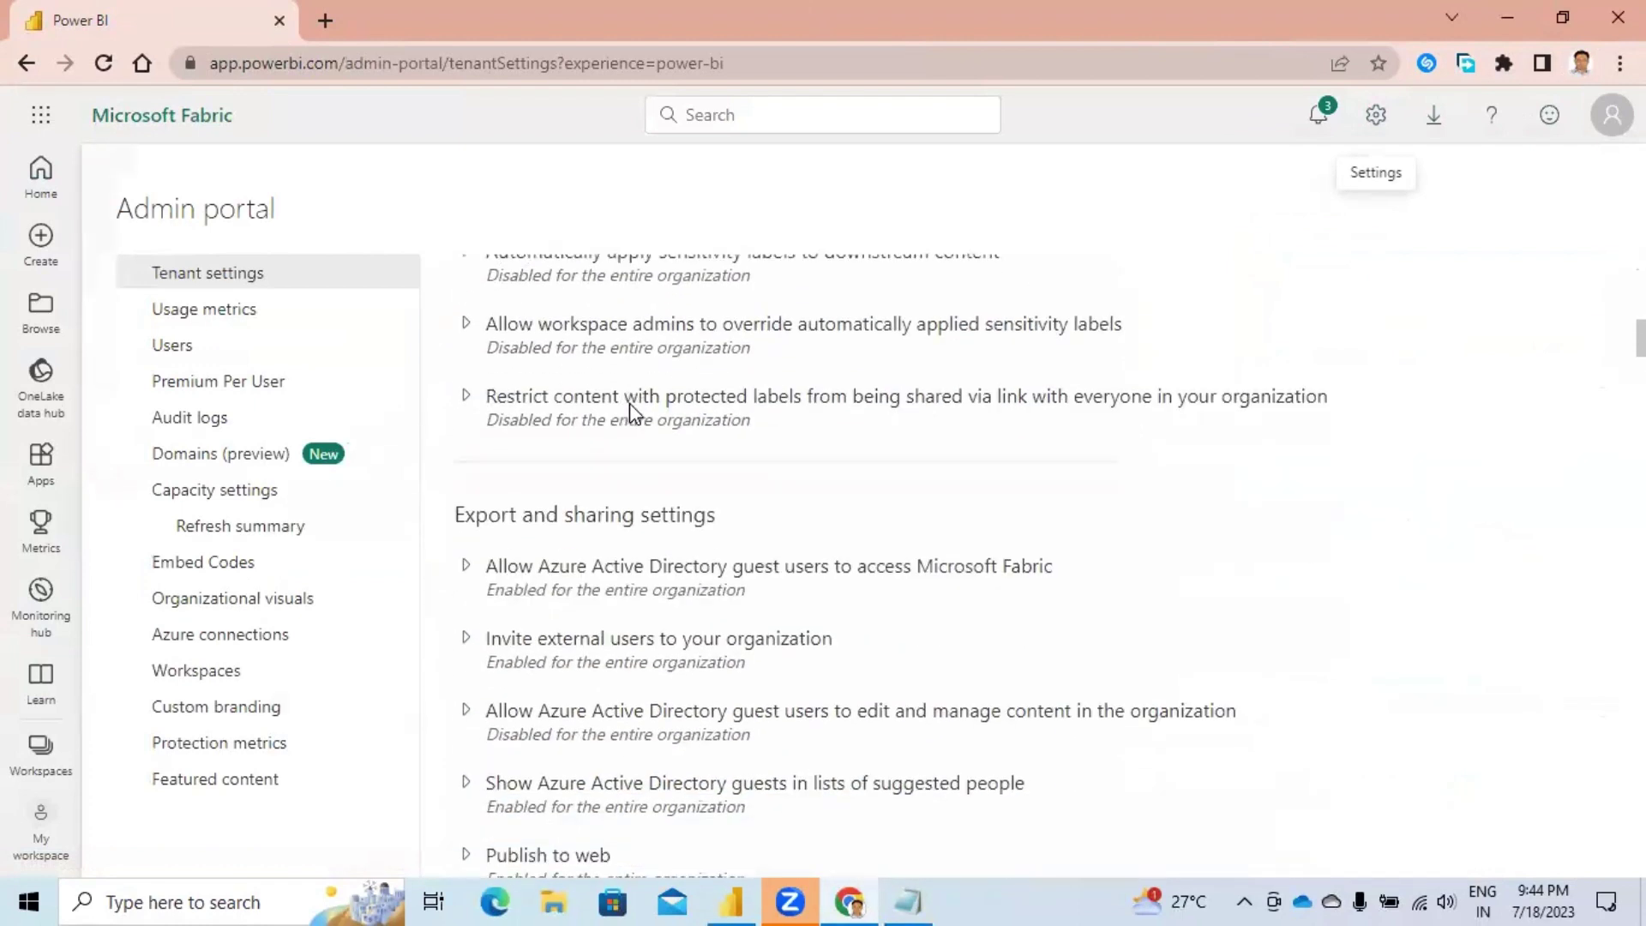
pyautogui.scroll(-2, 629, 404)
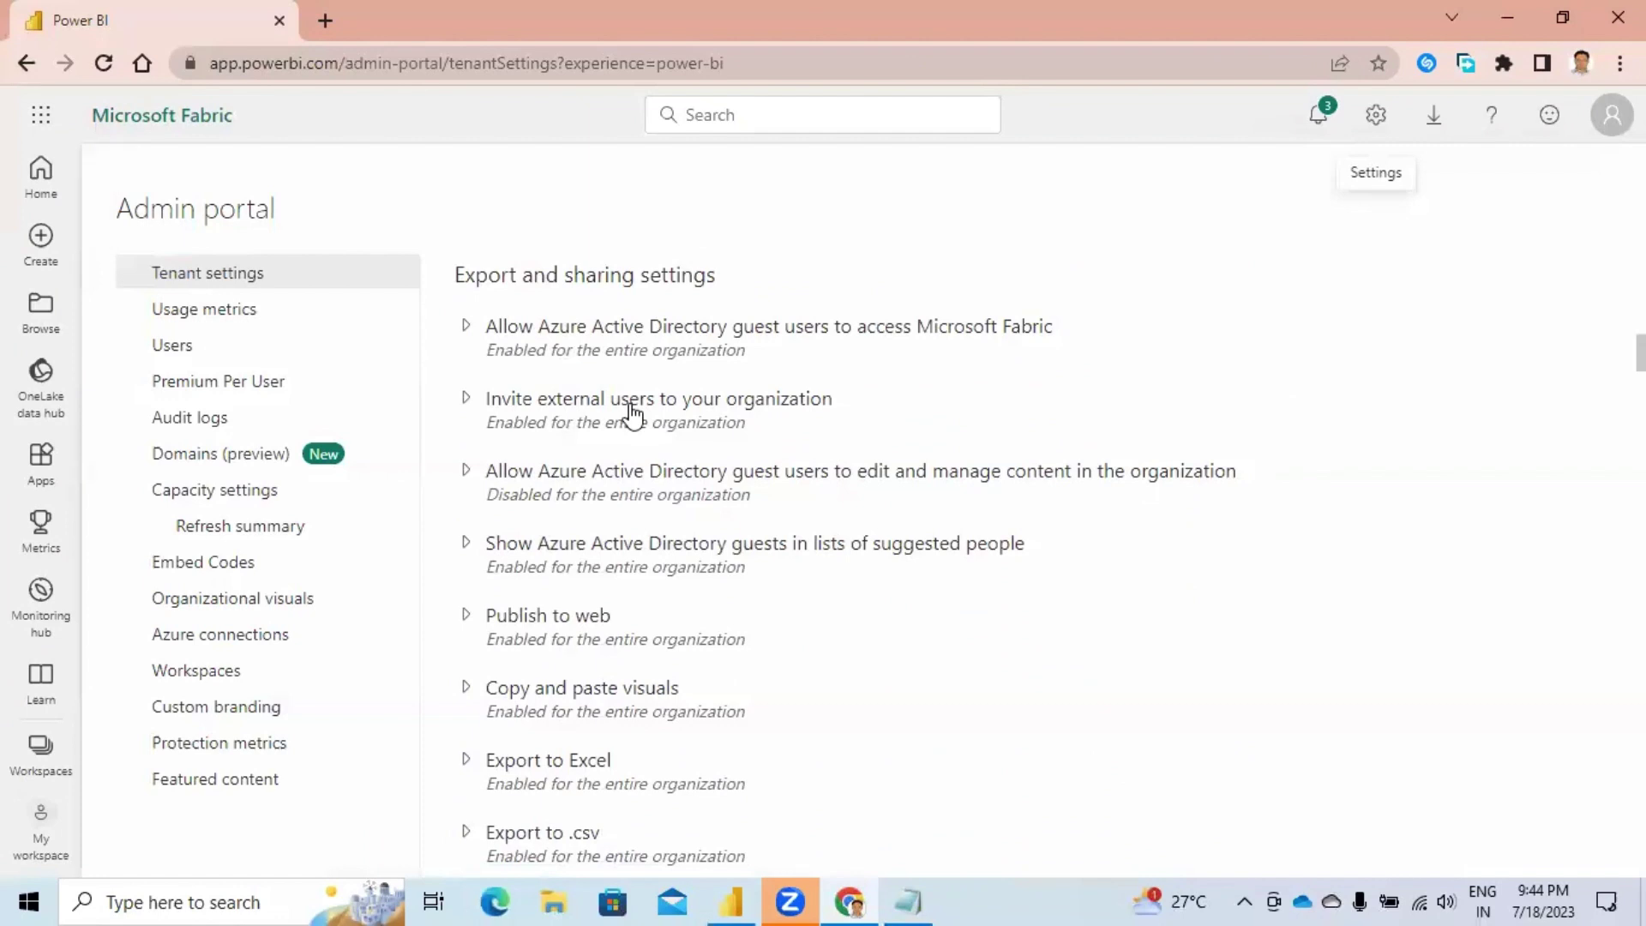
pyautogui.scroll(-8, 632, 416)
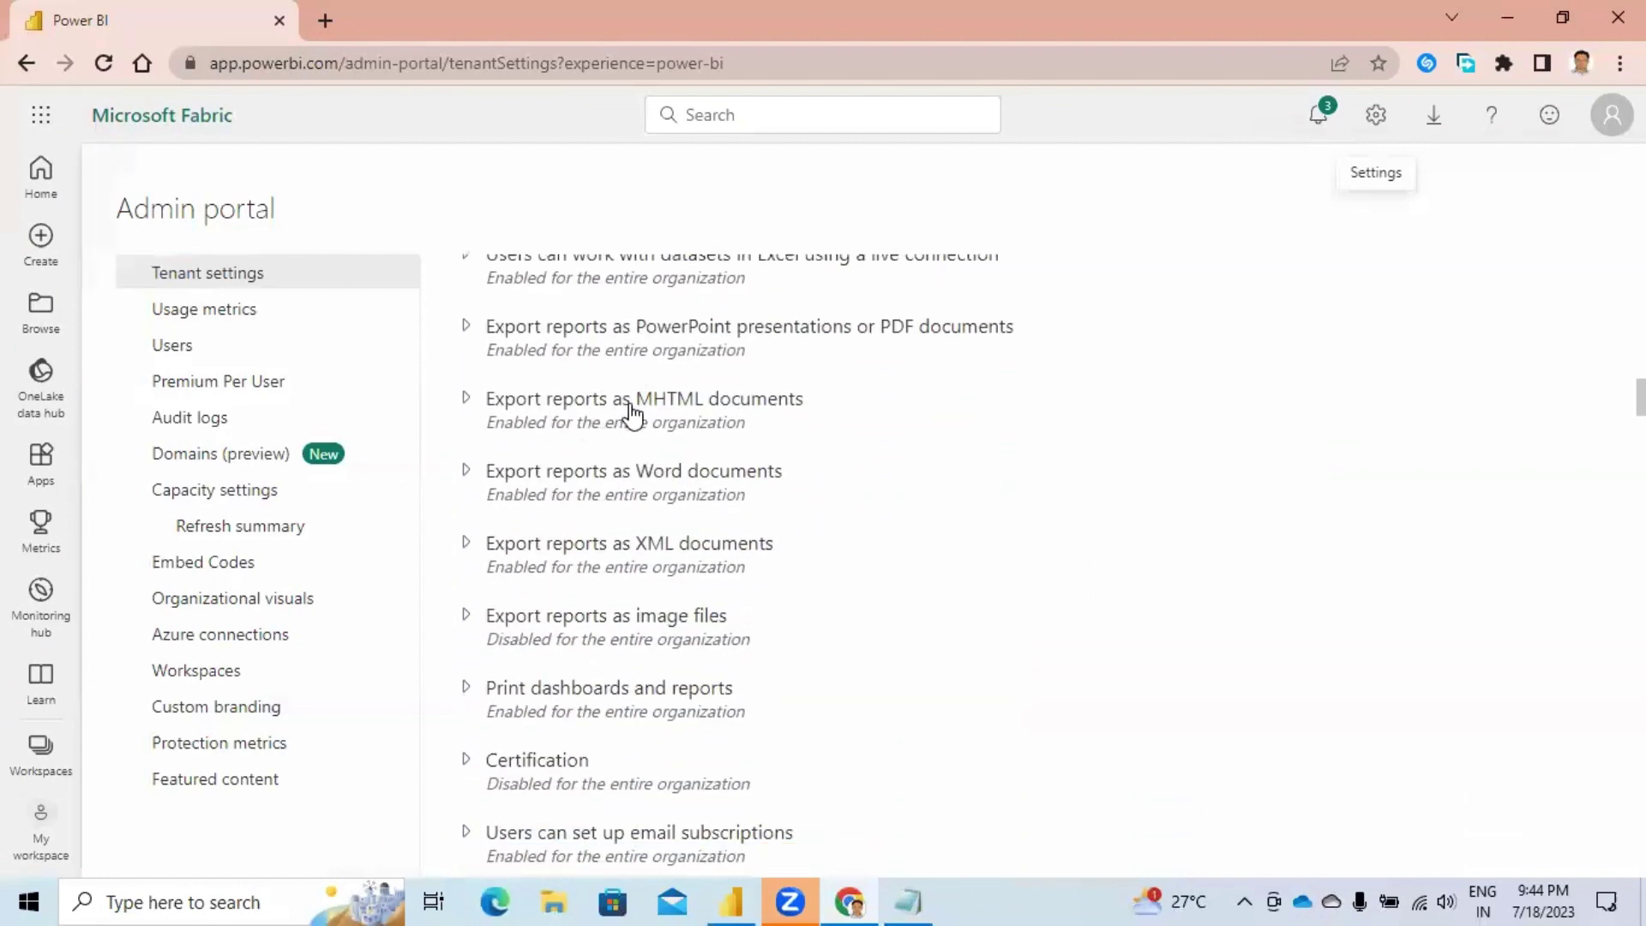
pyautogui.scroll(-10, 633, 416)
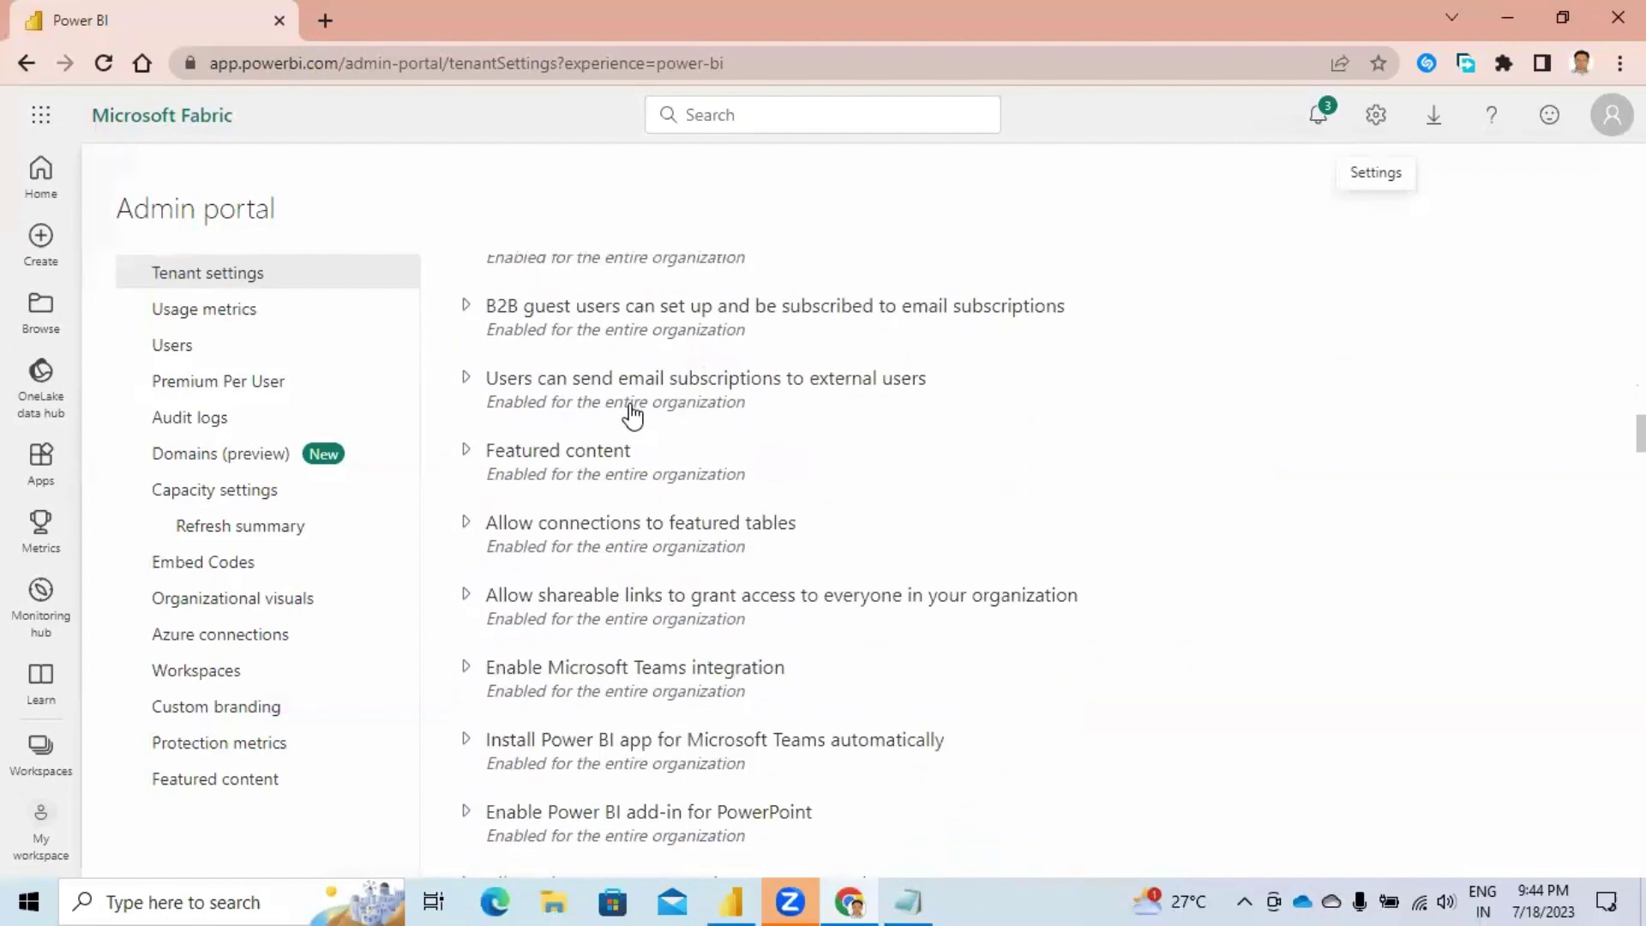
pyautogui.scroll(-10, 632, 415)
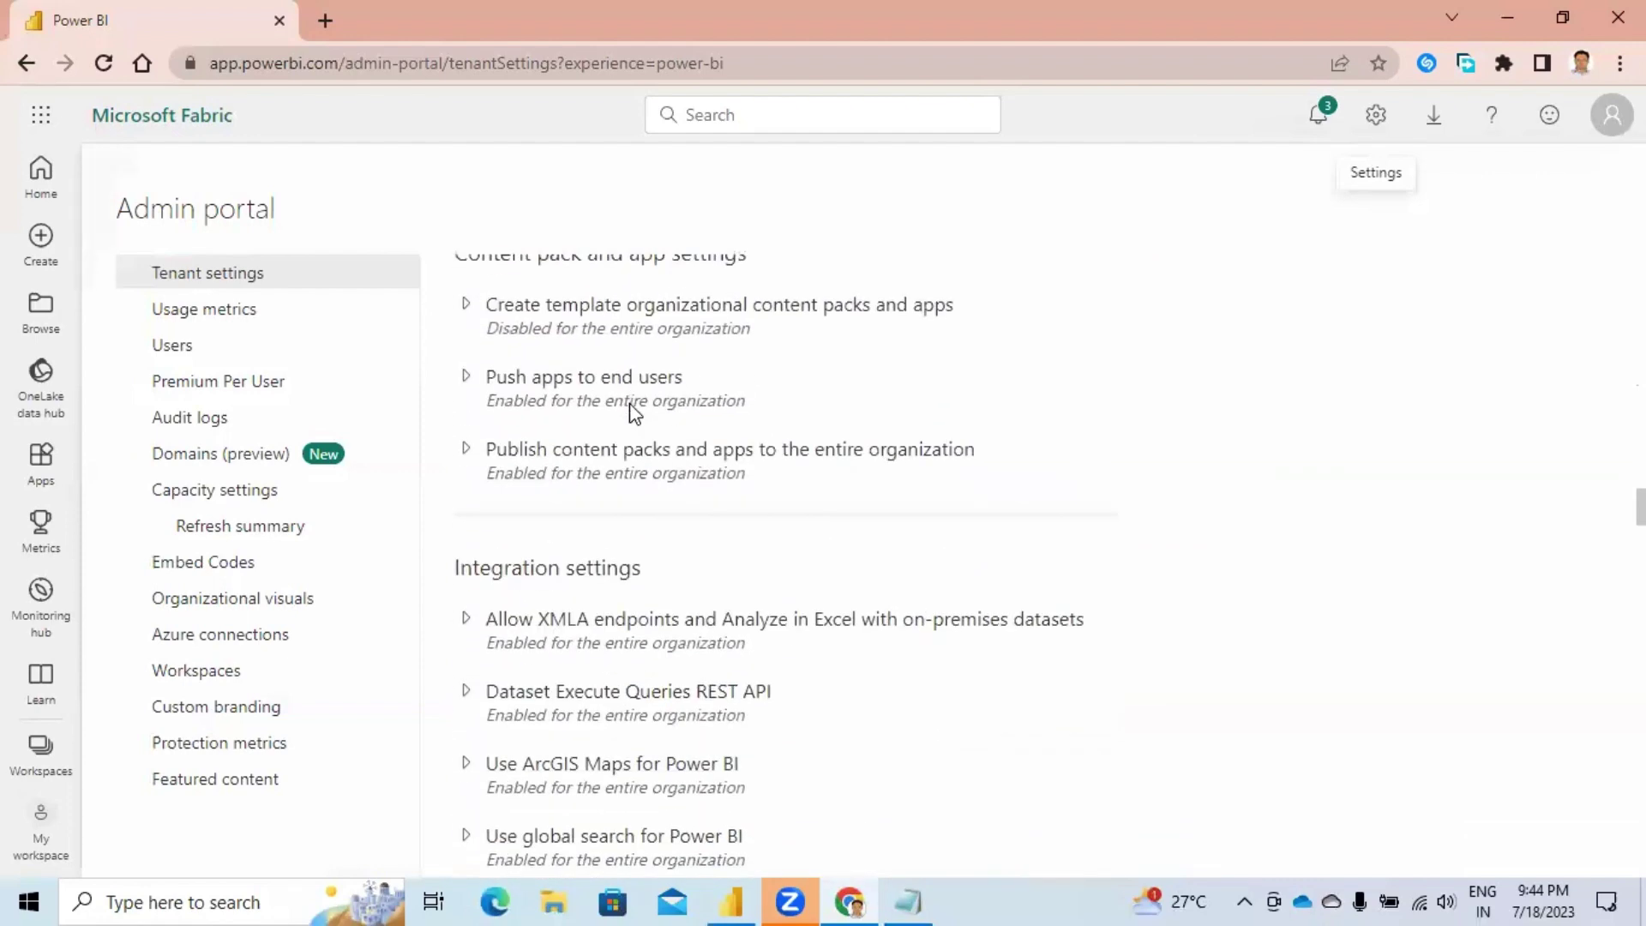
pyautogui.scroll(-2, 632, 415)
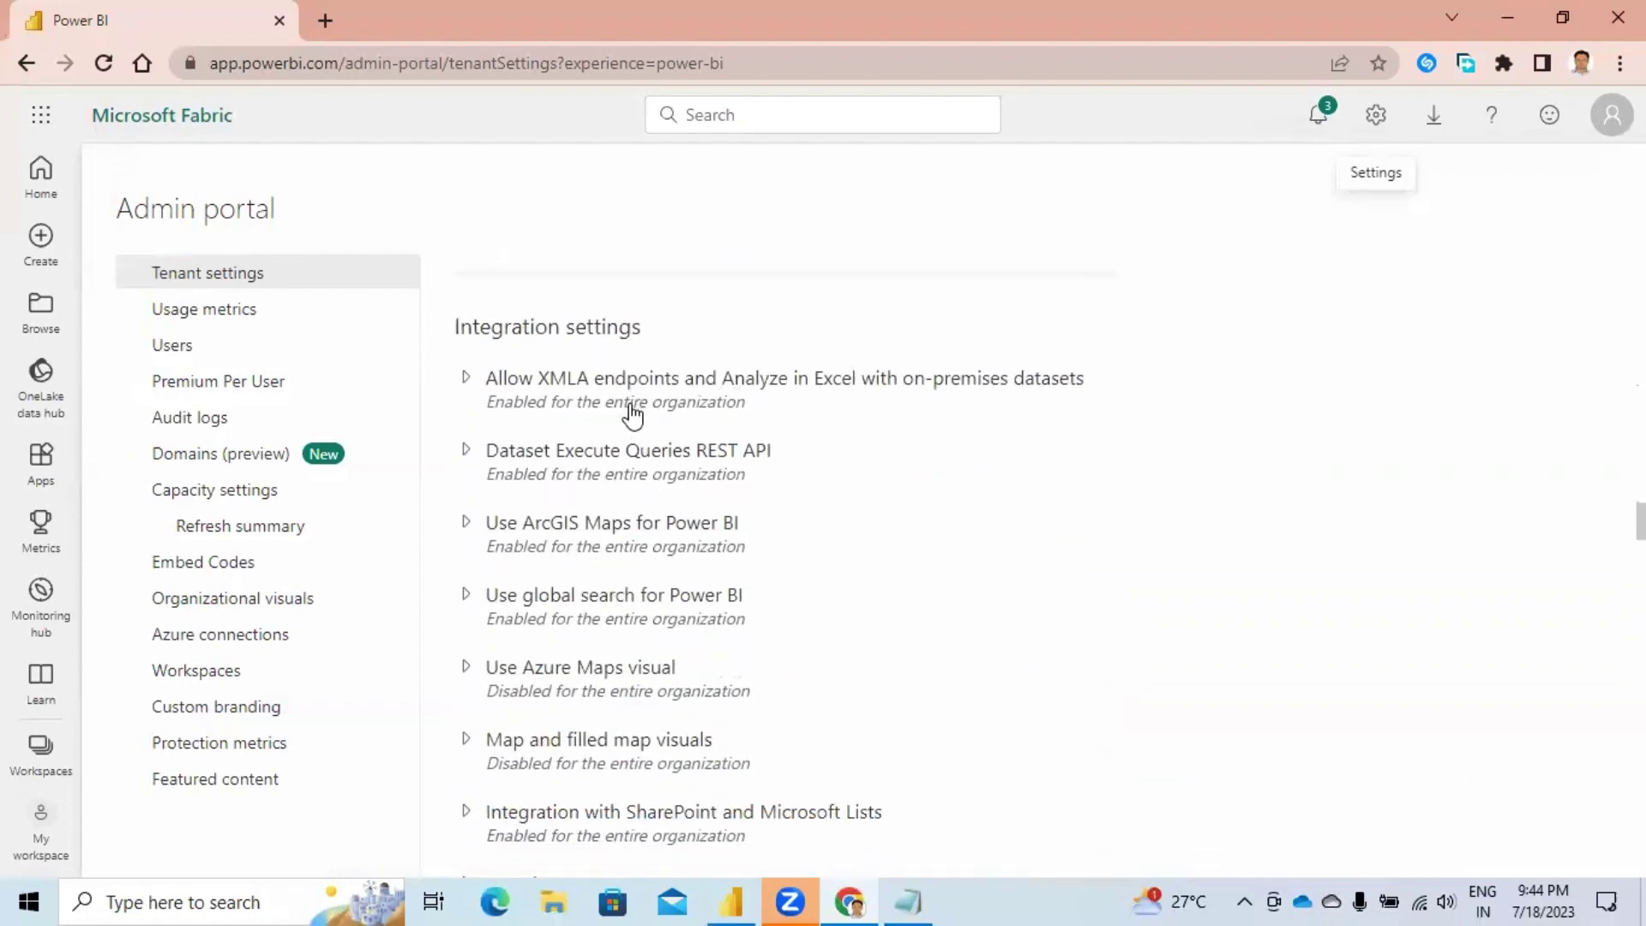
pyautogui.scroll(-1, 633, 415)
pyautogui.click(466, 619)
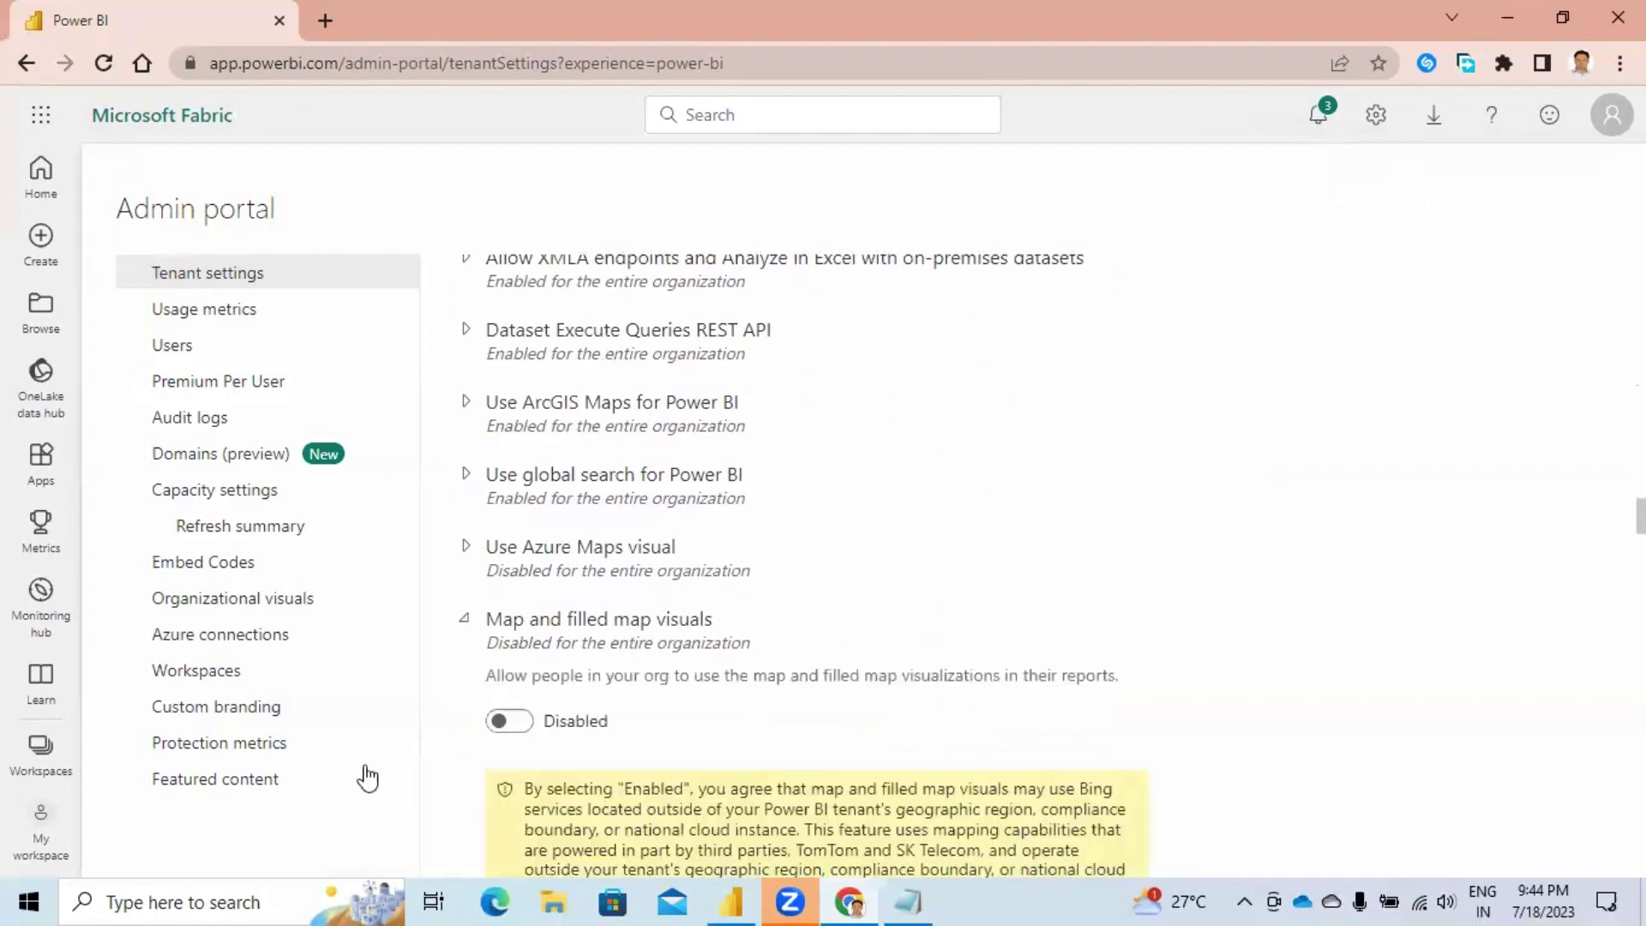
pyautogui.click(512, 722)
pyautogui.scroll(-2, 672, 771)
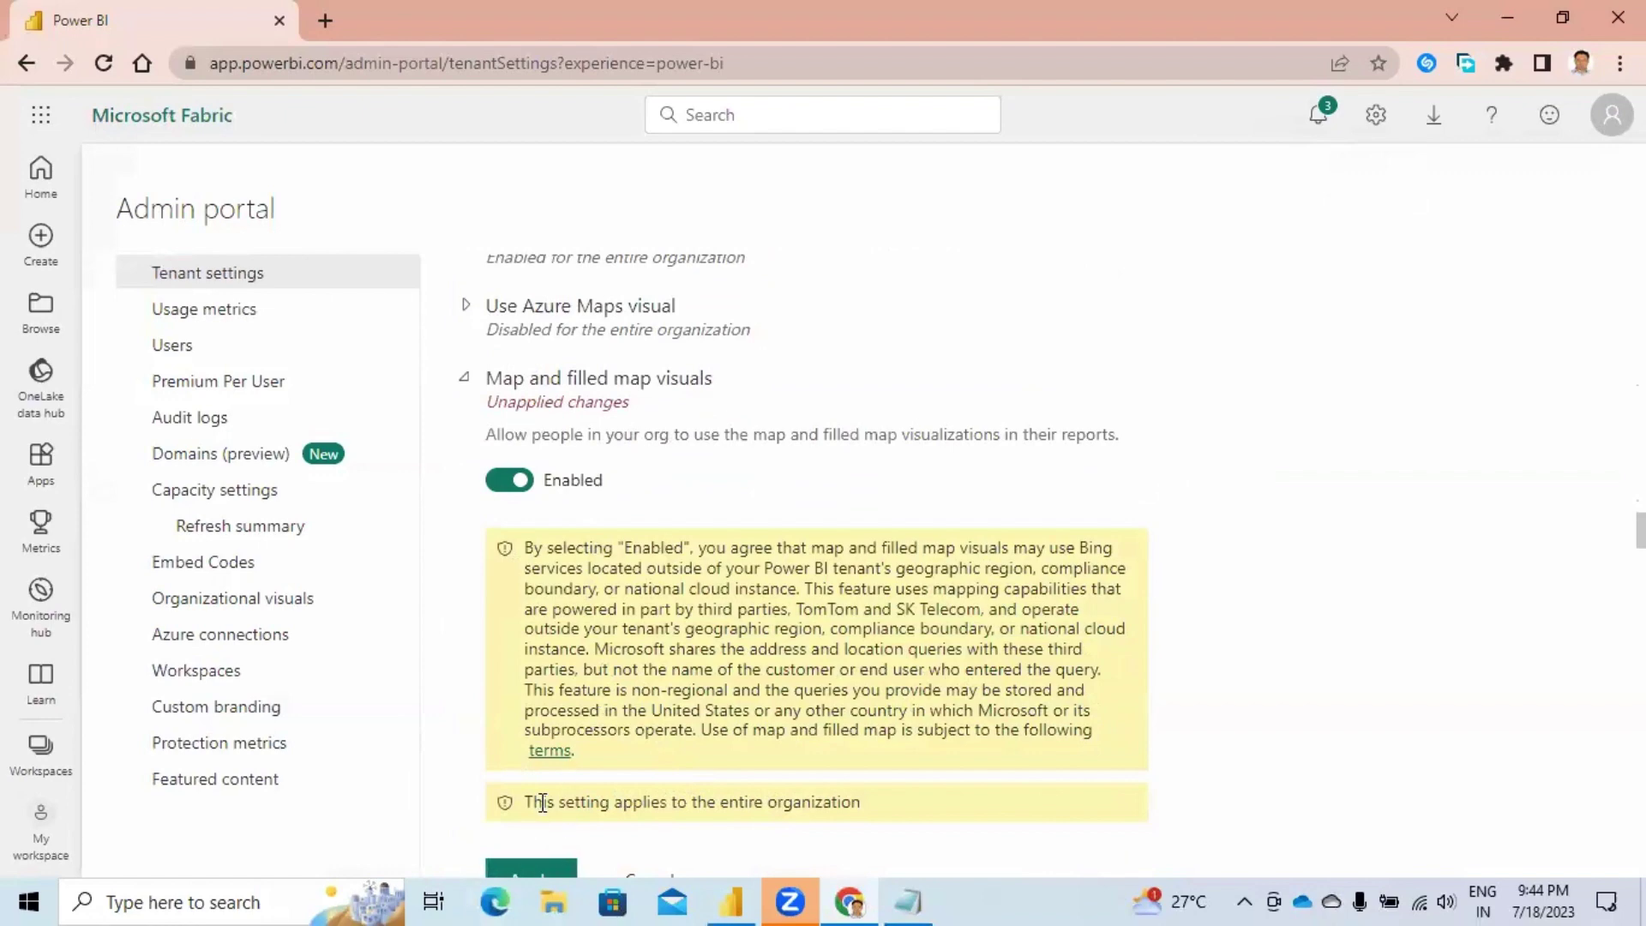
pyautogui.scroll(-3, 530, 771)
pyautogui.click(535, 639)
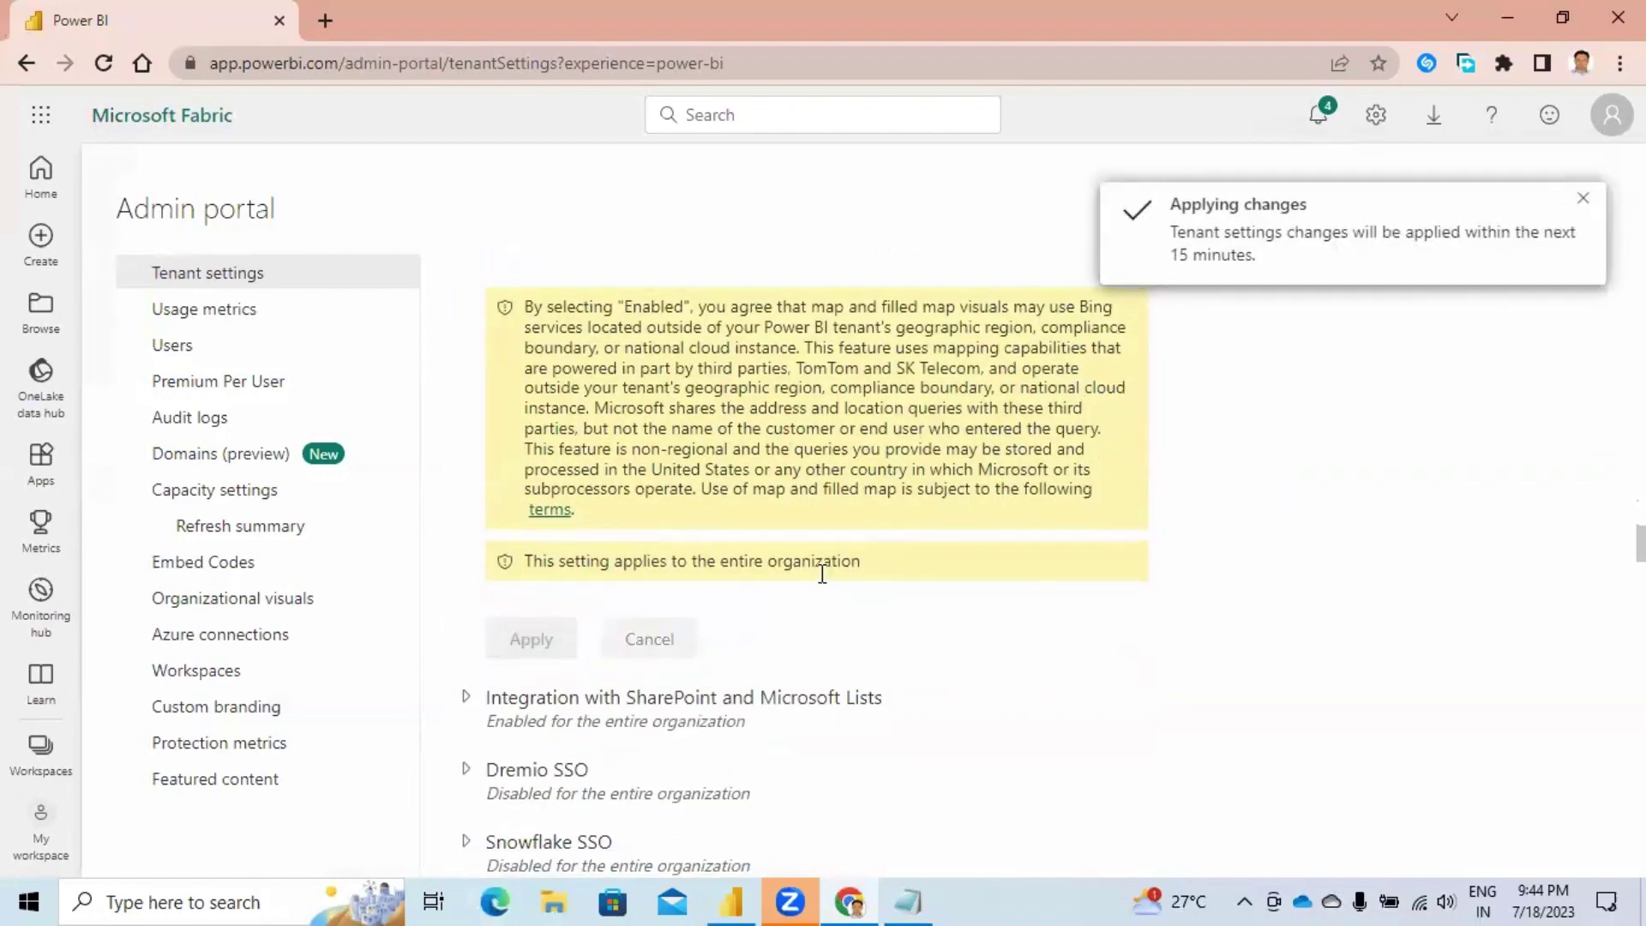
# Enable the Use Azure Maps visual tenant setting for the entire organization and apply the change.
pyautogui.scroll(4, 795, 570)
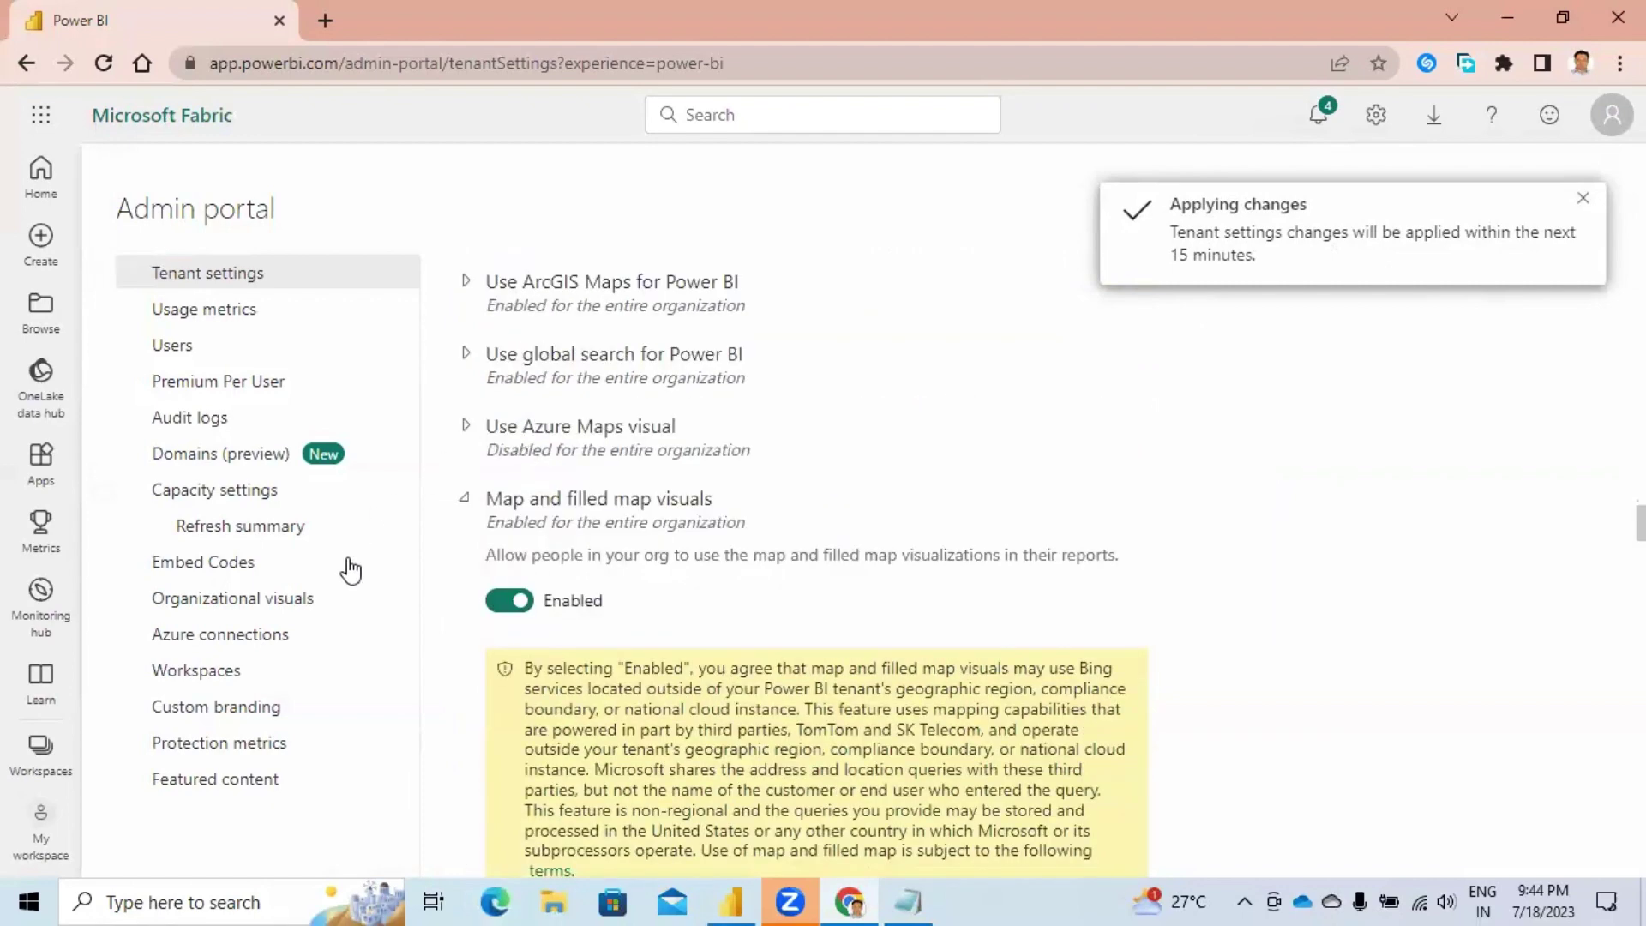
pyautogui.click(464, 429)
pyautogui.click(508, 528)
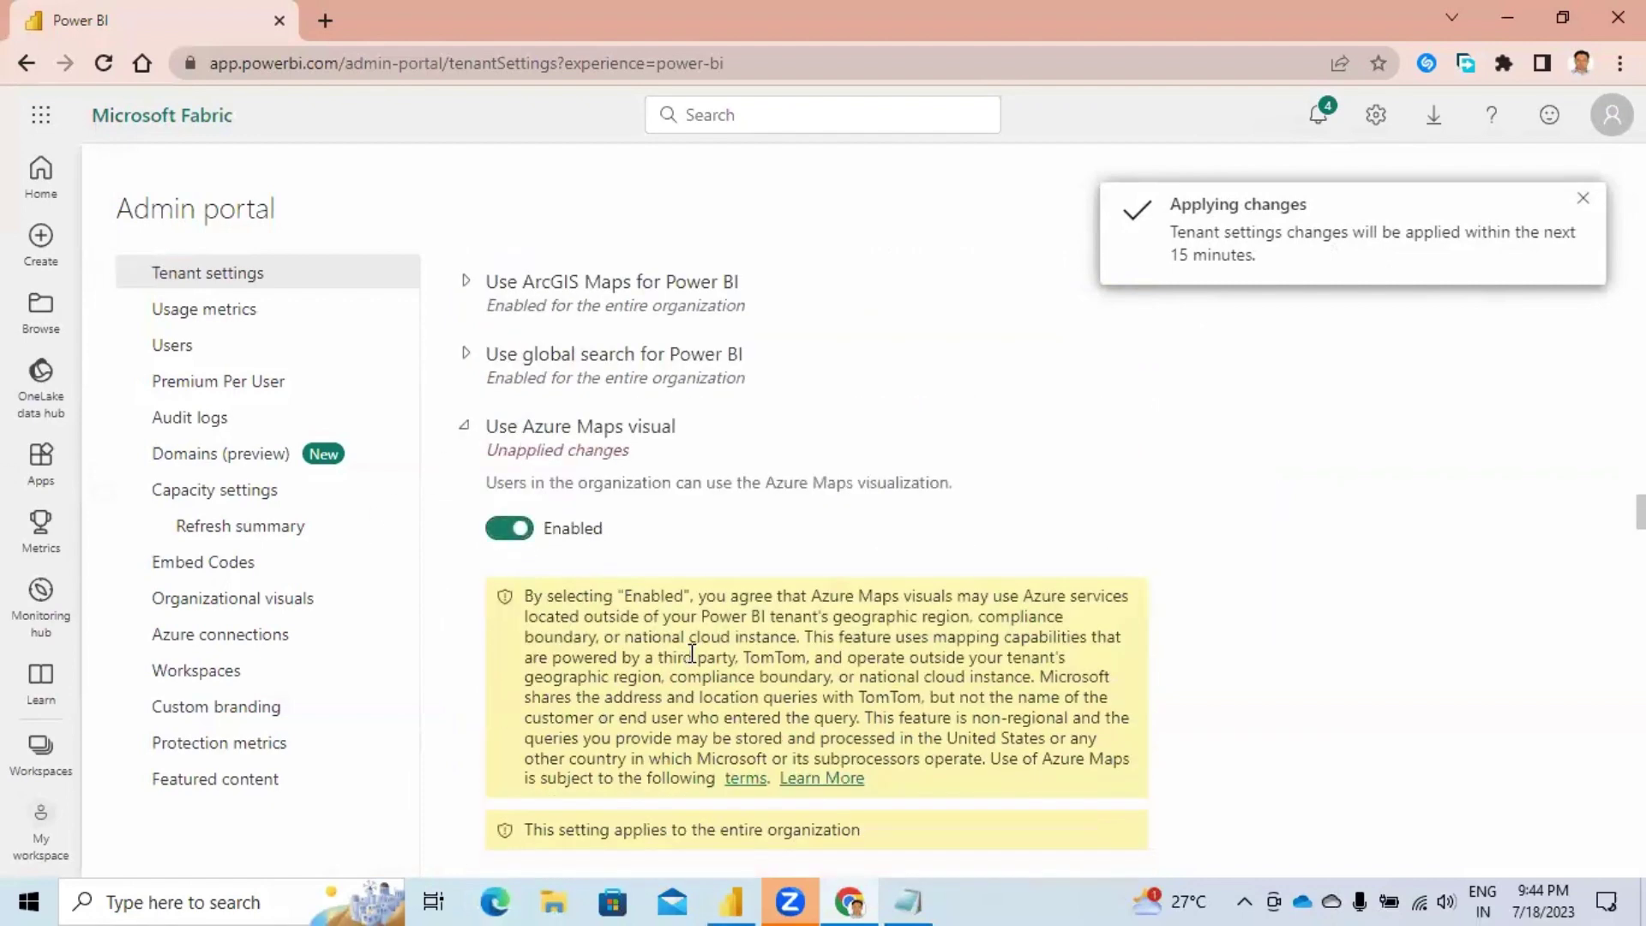
pyautogui.scroll(-3, 691, 653)
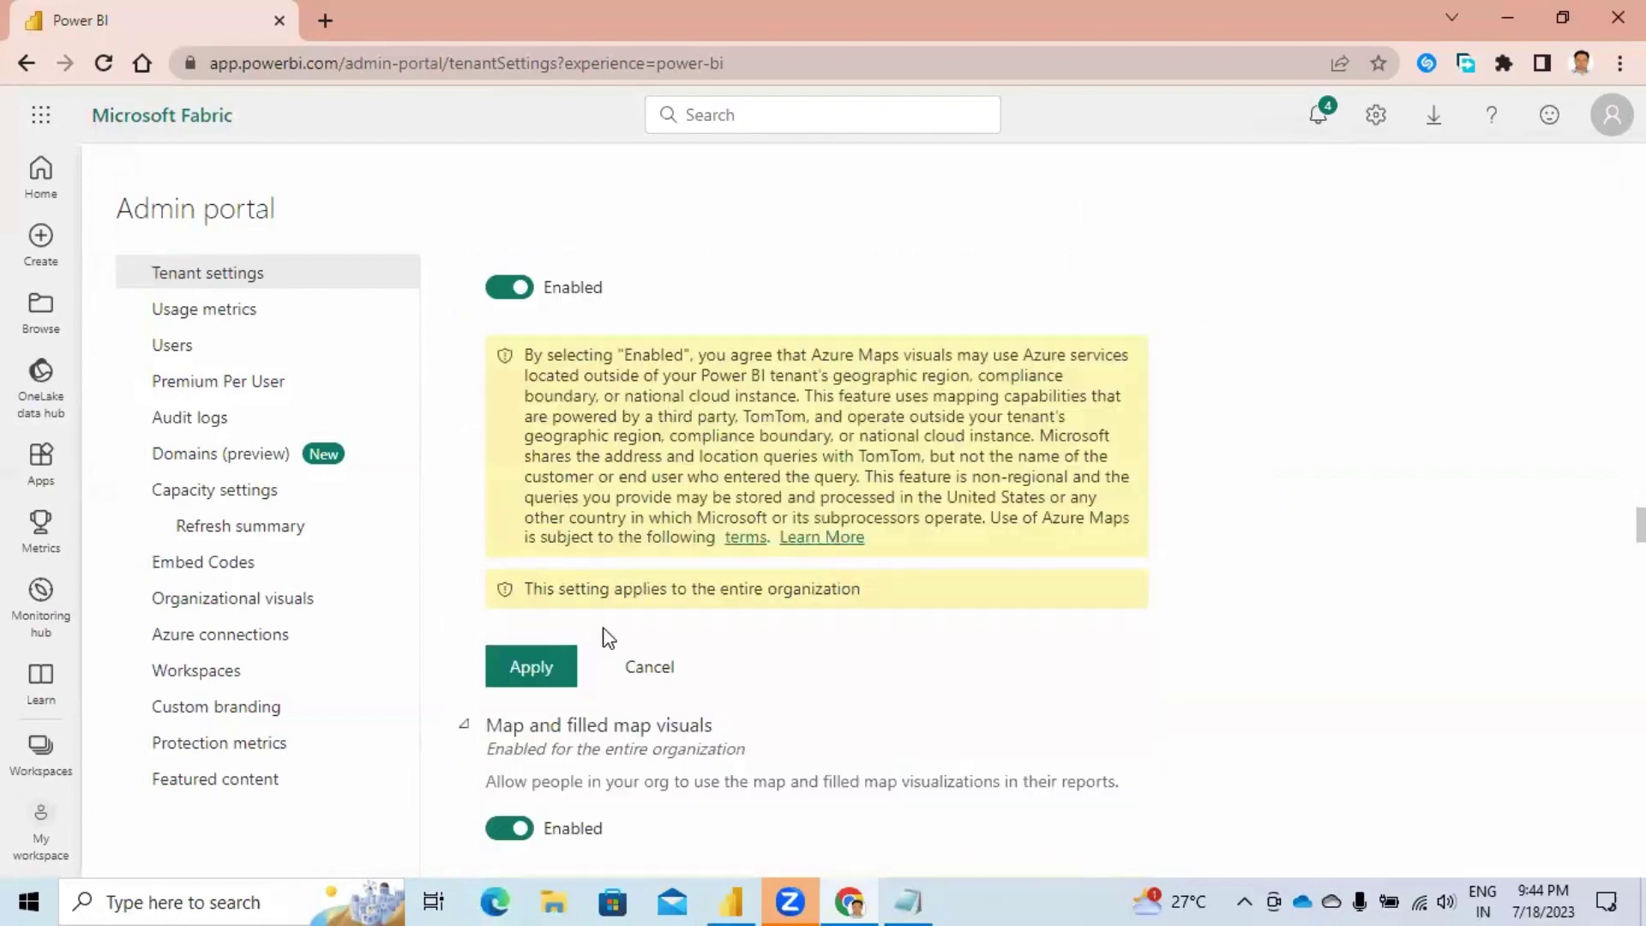
pyautogui.click(544, 667)
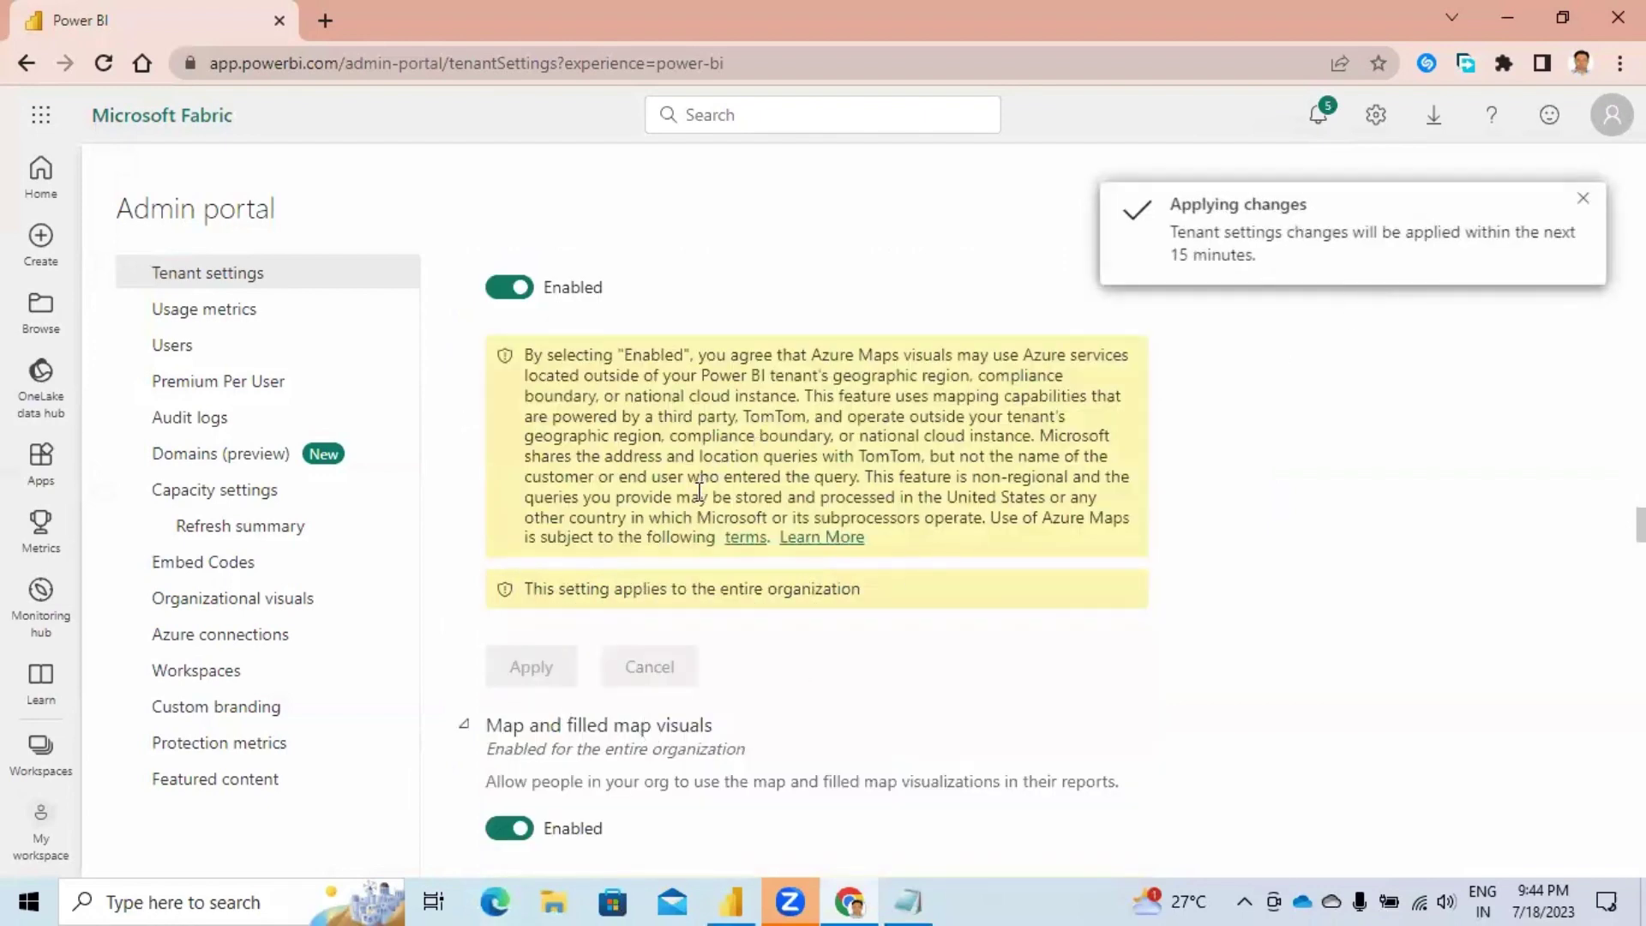
# Inspect the Use ArcGIS Maps for Power BI and Use global search for Power BI tenant settings.
pyautogui.scroll(3, 647, 541)
pyautogui.scroll(1, 647, 542)
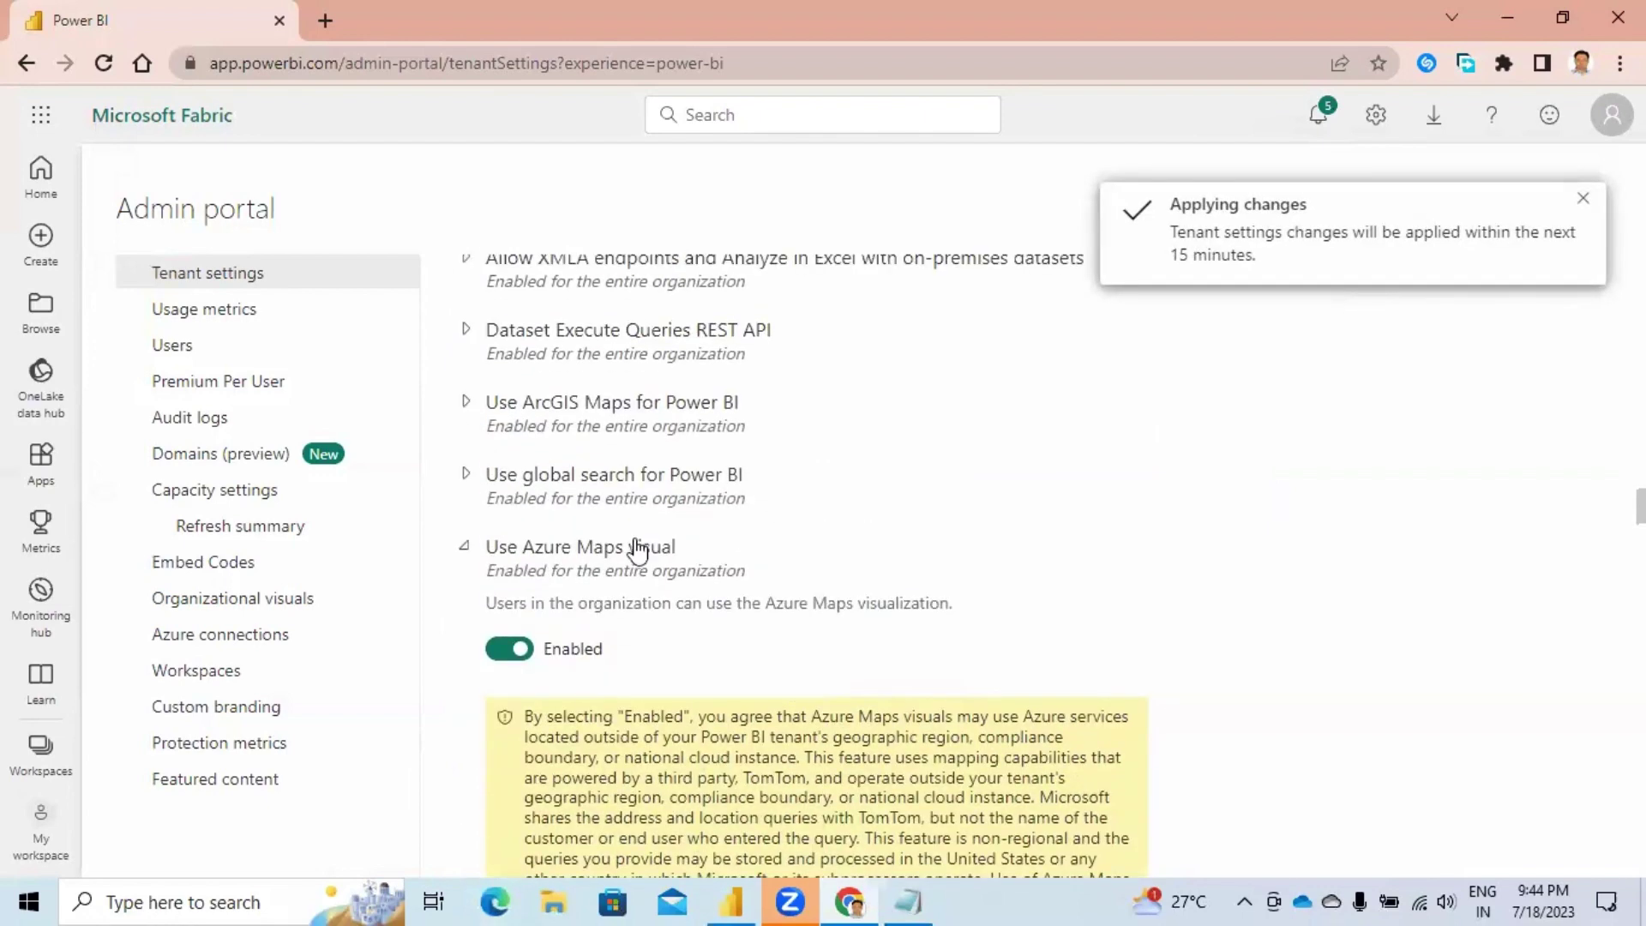
pyautogui.click(467, 408)
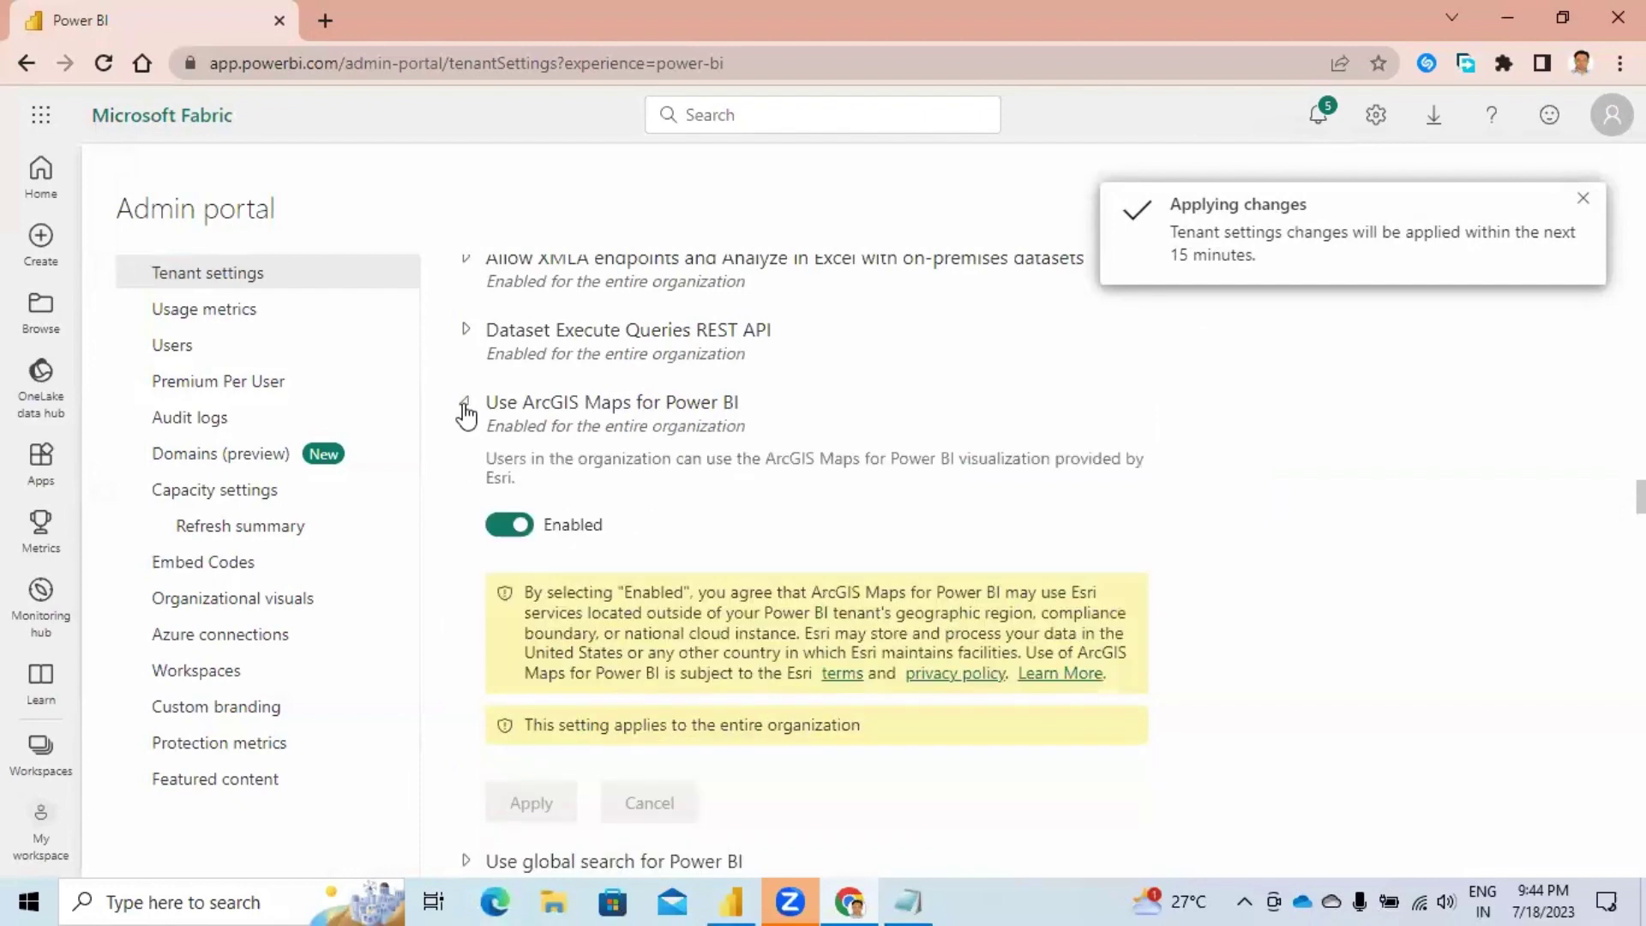
pyautogui.click(467, 409)
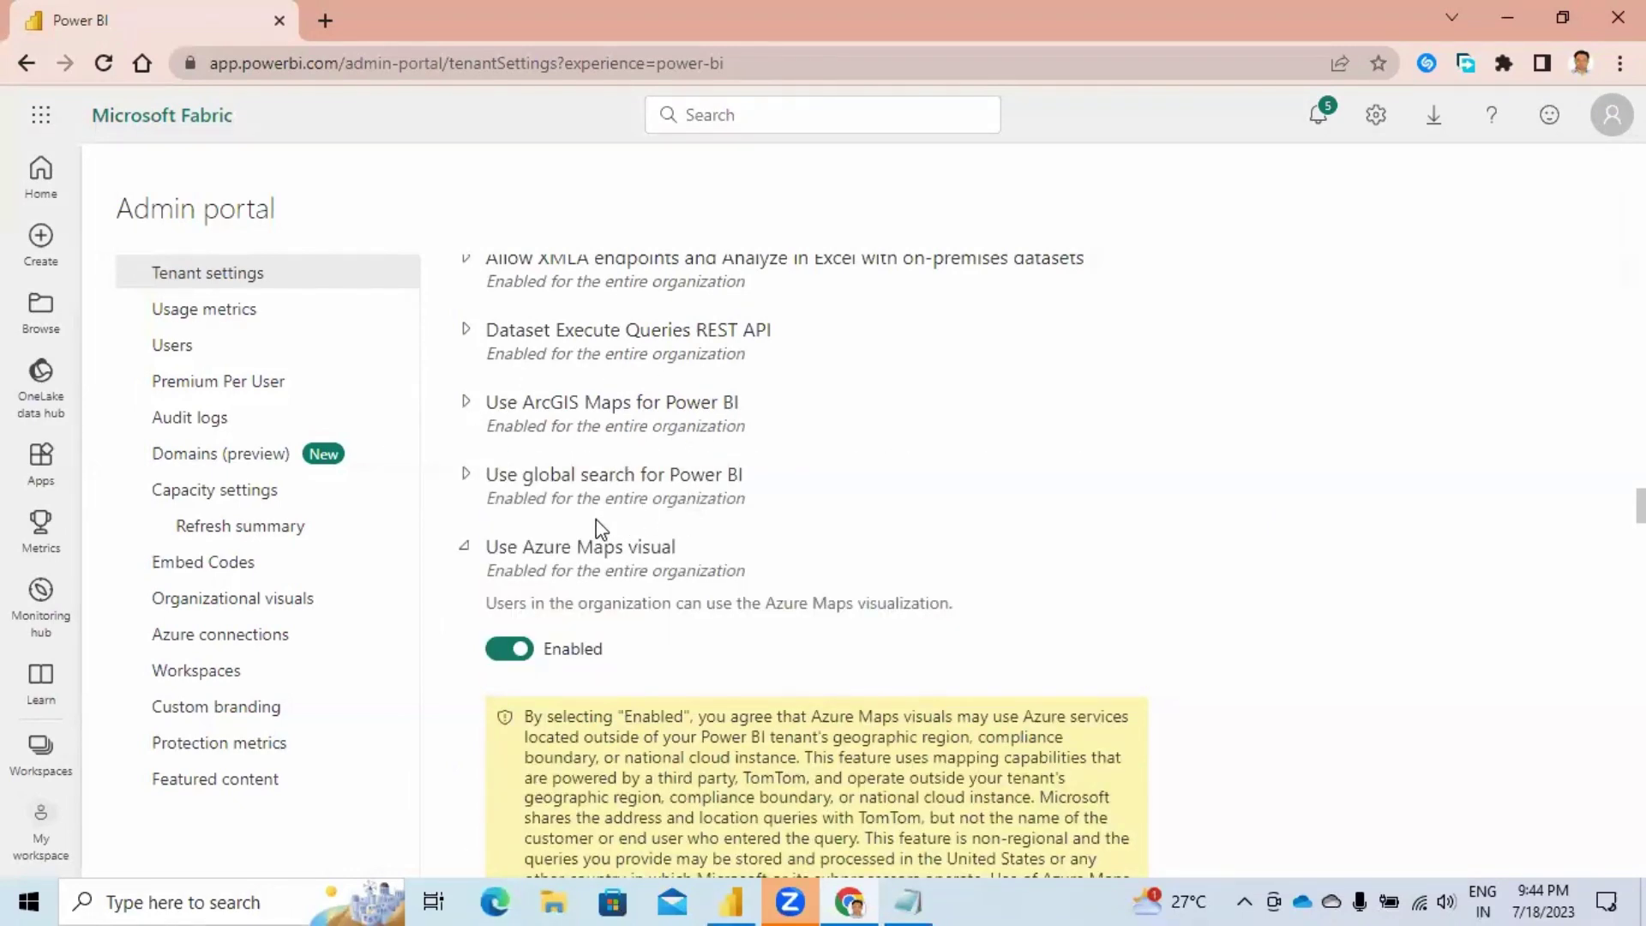
pyautogui.click(467, 479)
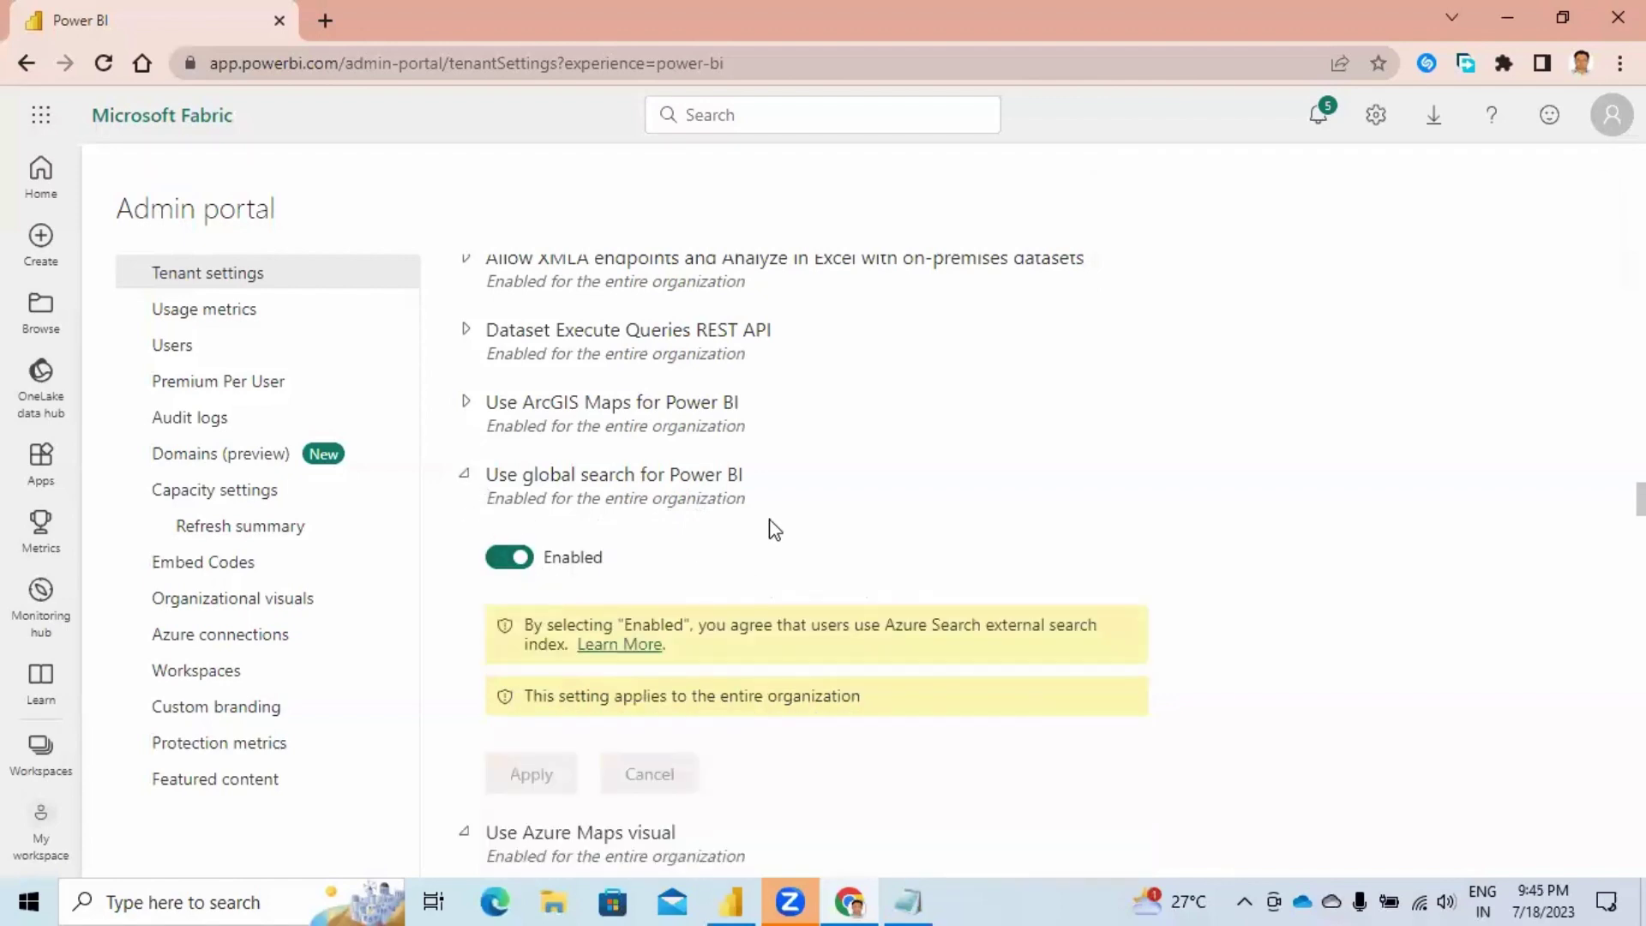
# Review the remaining tenant settings, from the SSO integrations and Power BI visuals through developer, networking, datamart and OneLake settings.
pyautogui.scroll(-10, 742, 531)
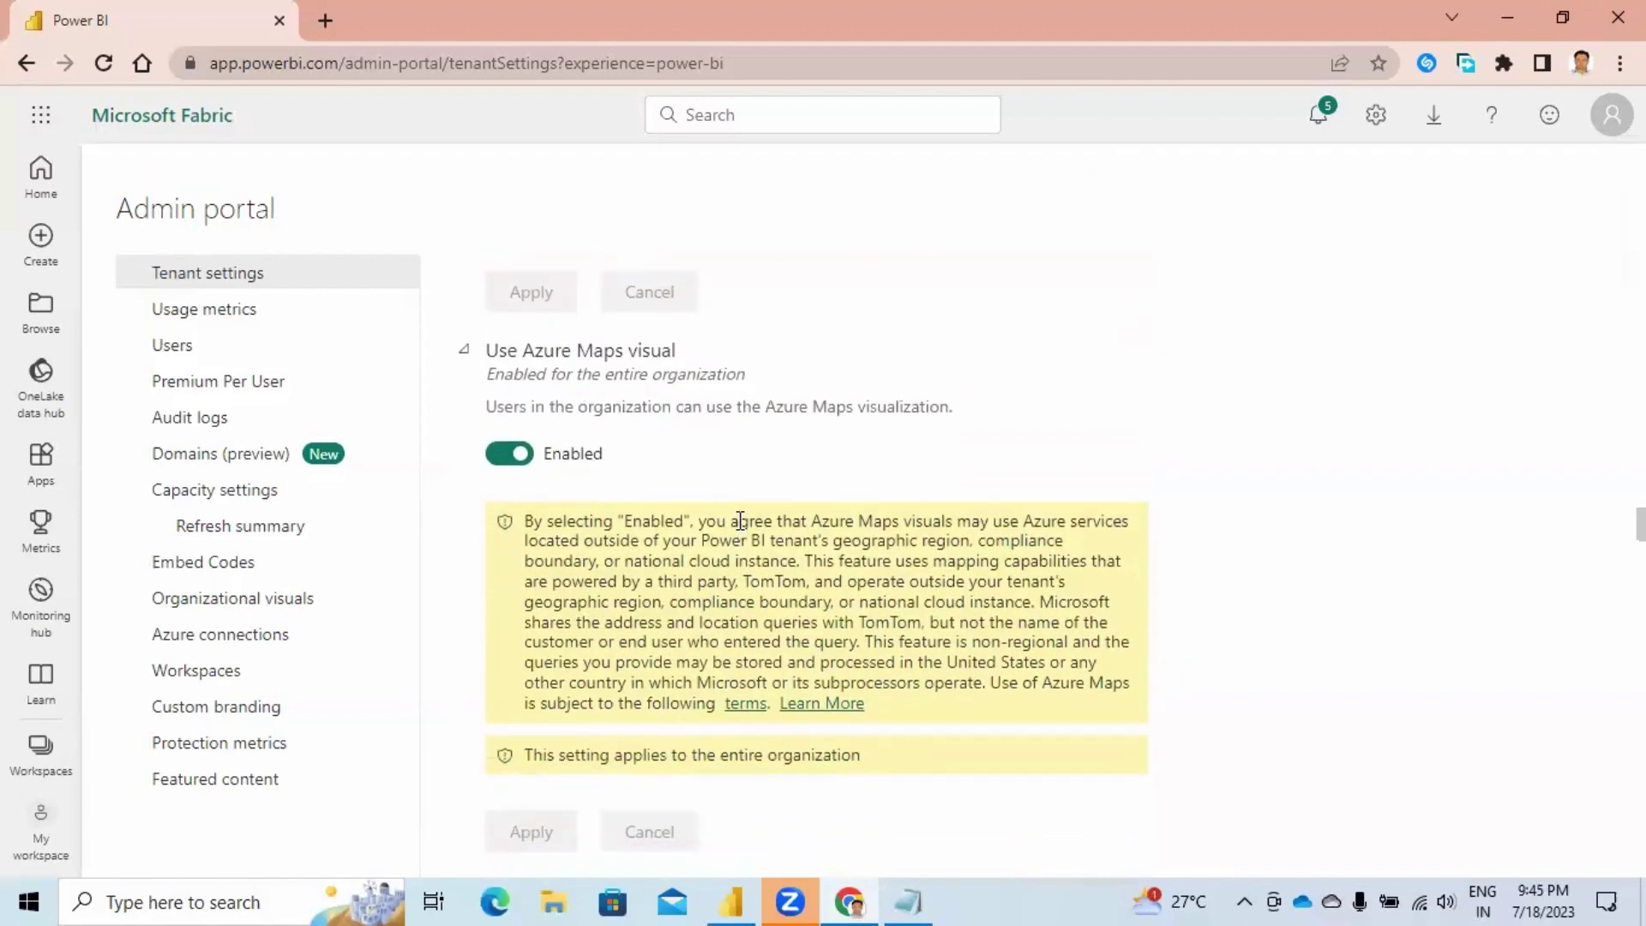
pyautogui.scroll(-6, 742, 523)
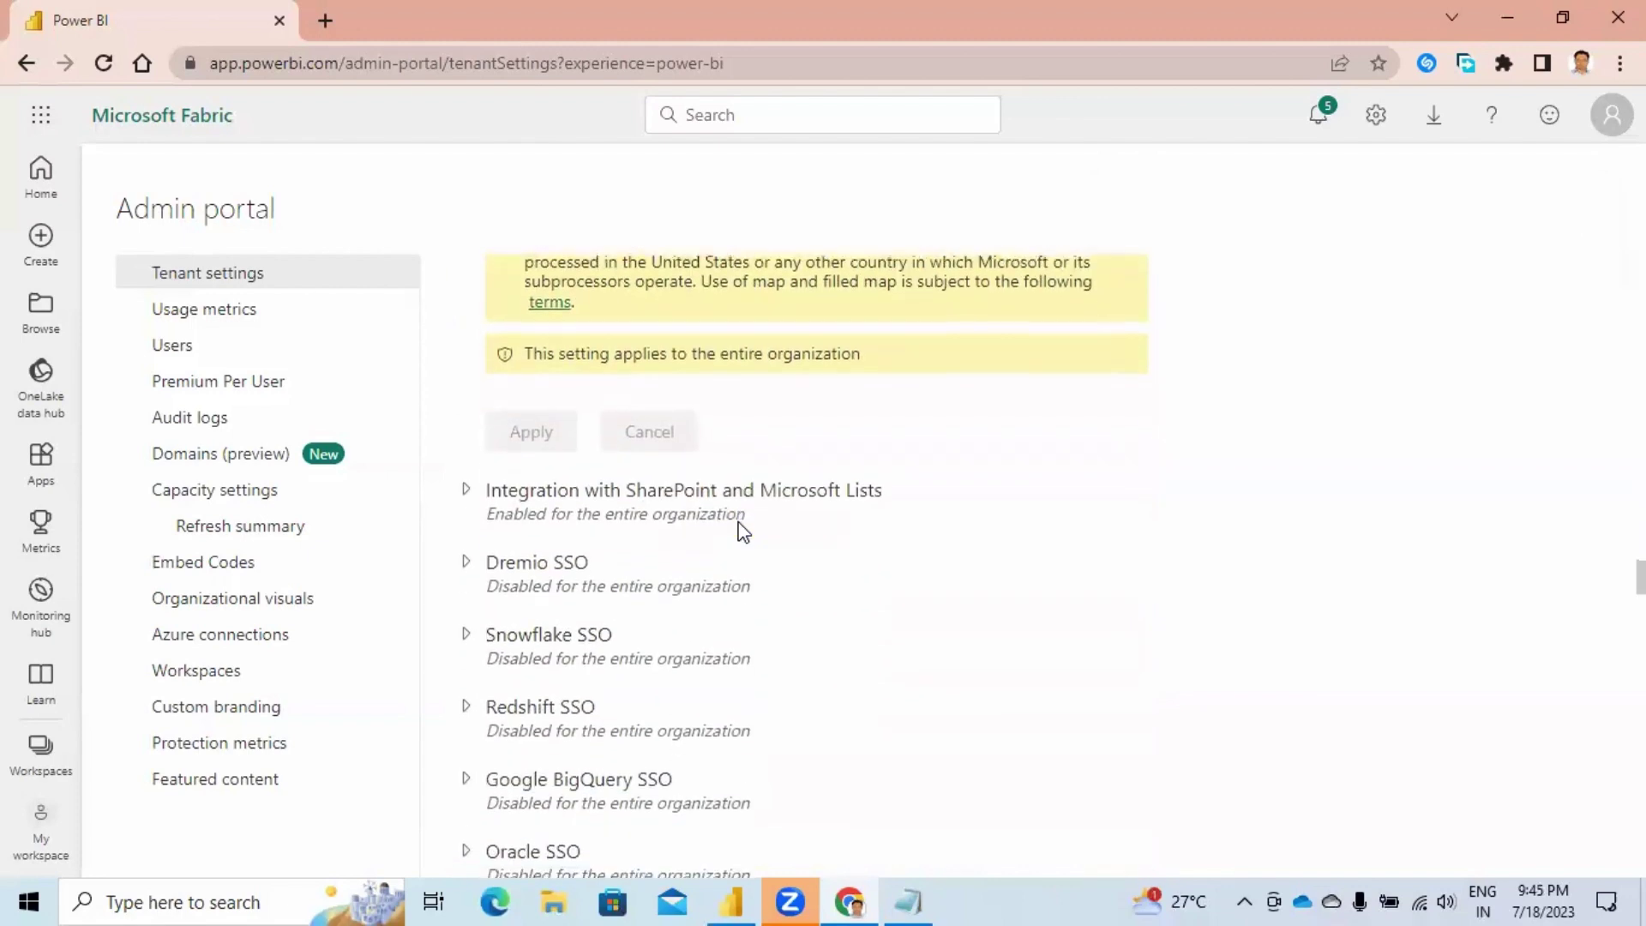
pyautogui.scroll(-1, 740, 533)
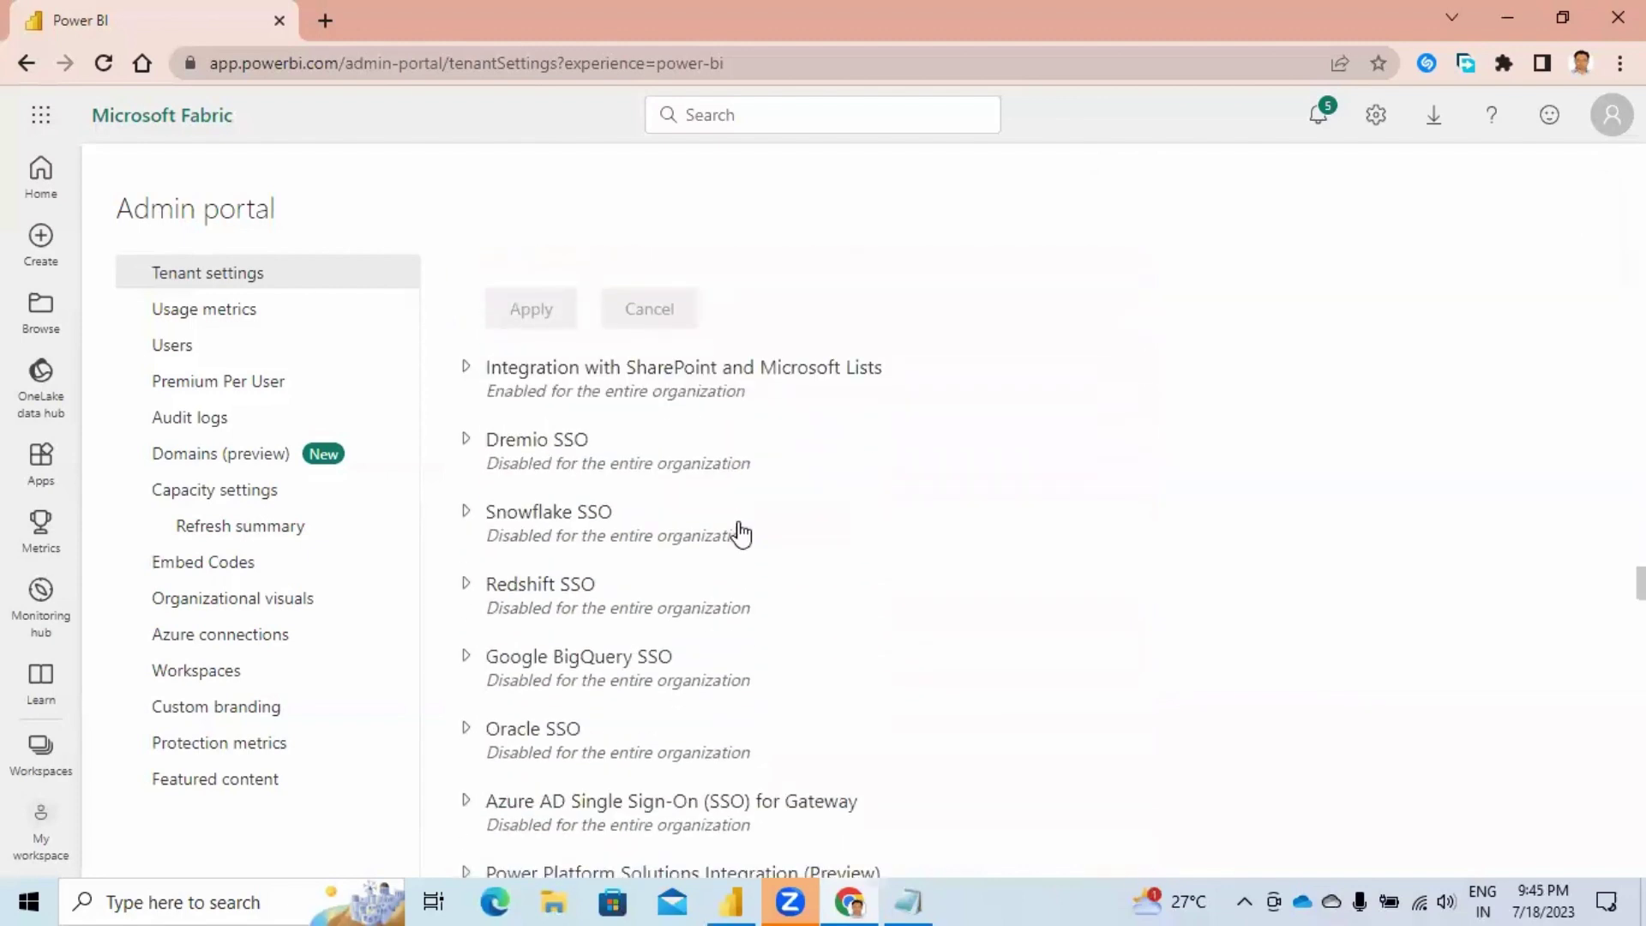
pyautogui.scroll(-2, 741, 533)
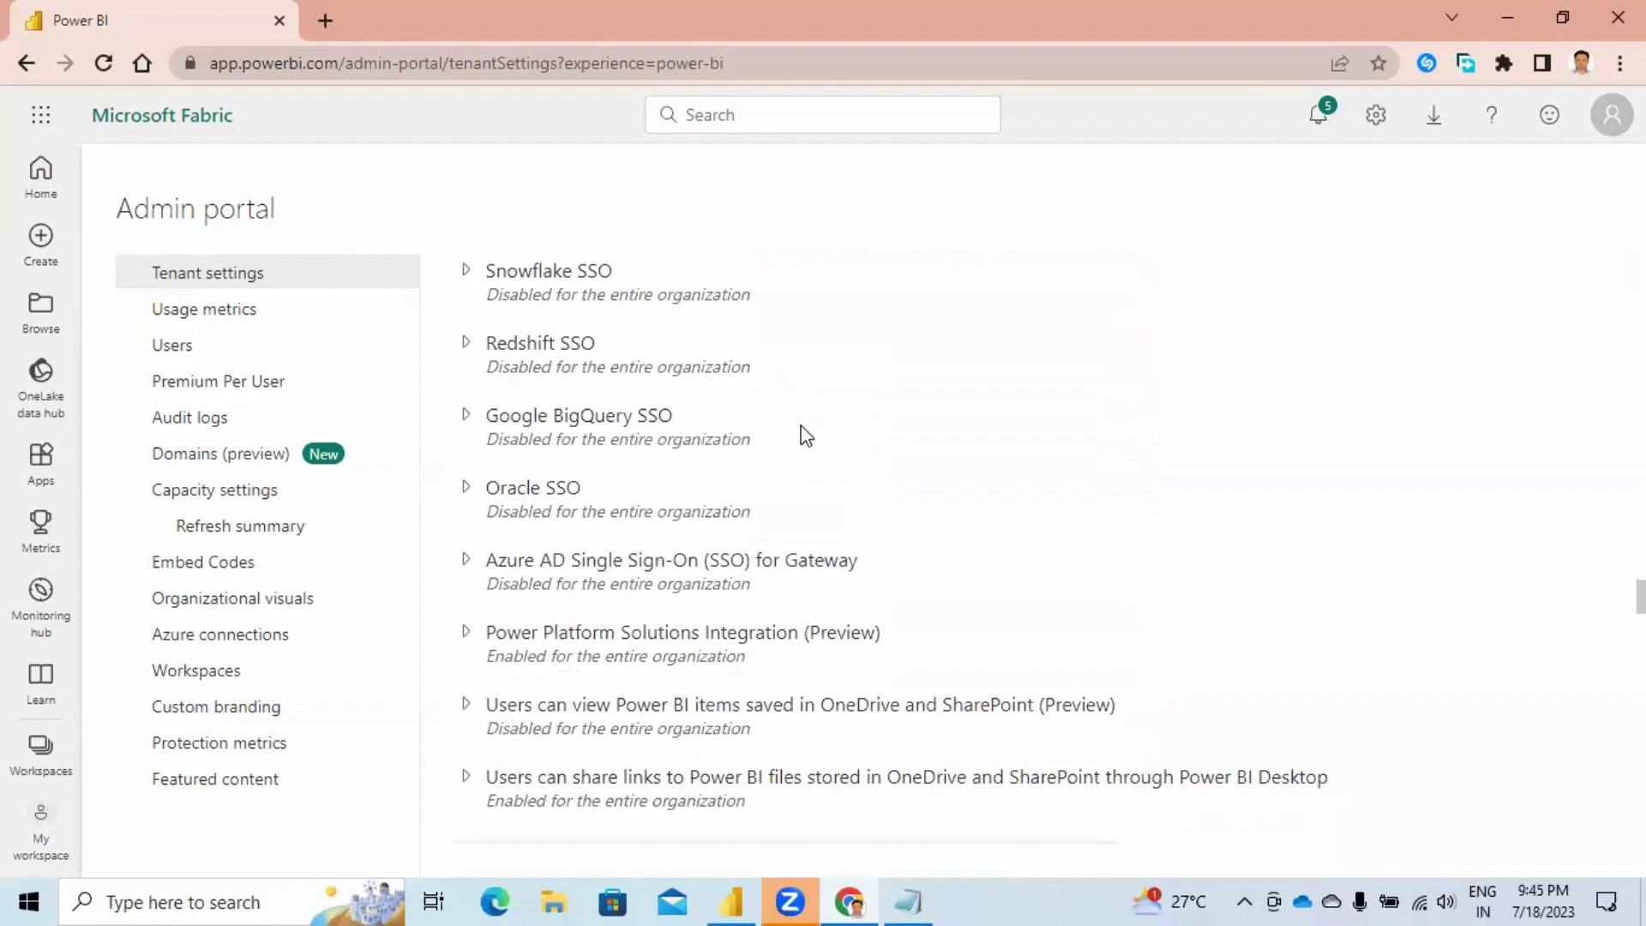
pyautogui.scroll(-2, 800, 425)
pyautogui.scroll(-3, 801, 425)
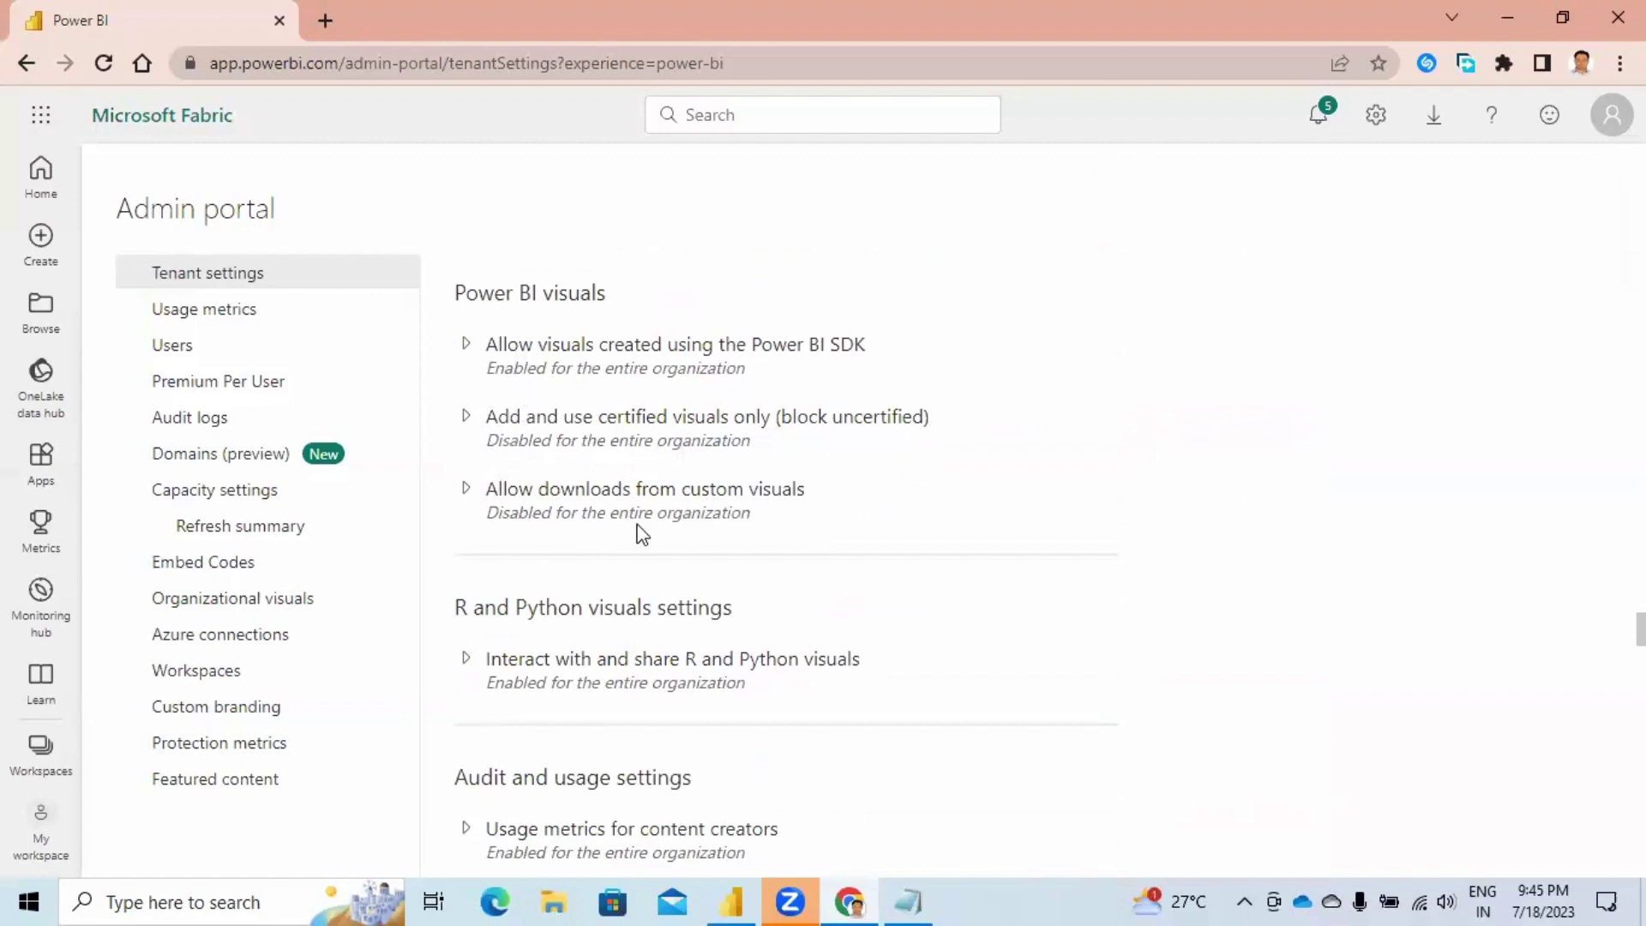
pyautogui.scroll(-3, 641, 533)
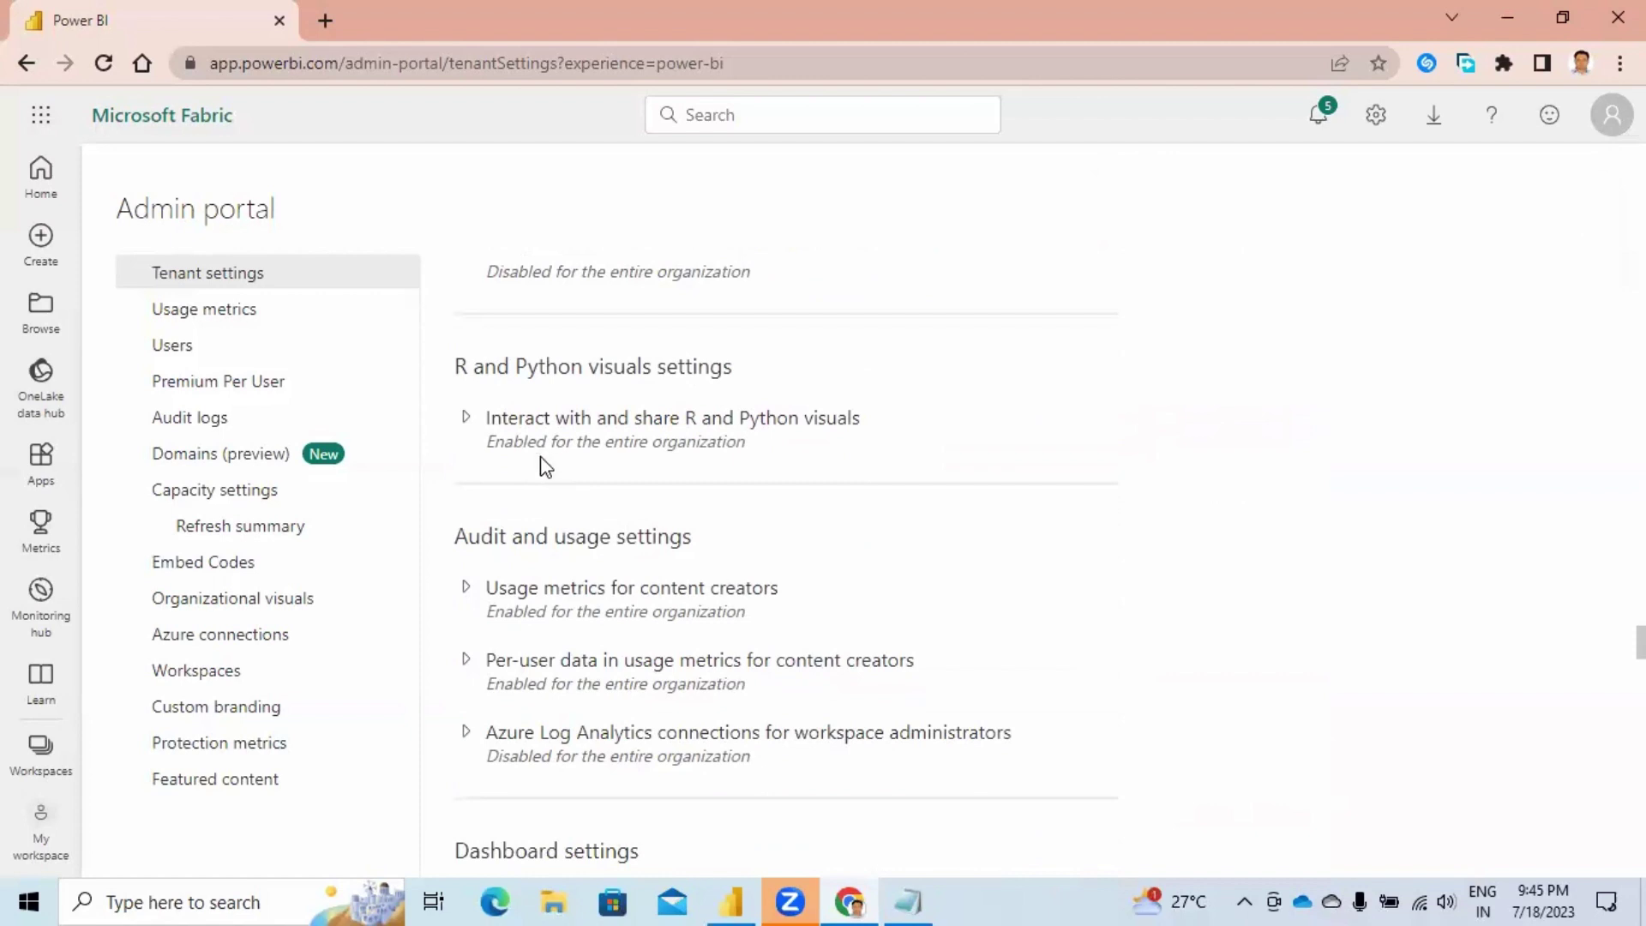
pyautogui.scroll(-6, 542, 467)
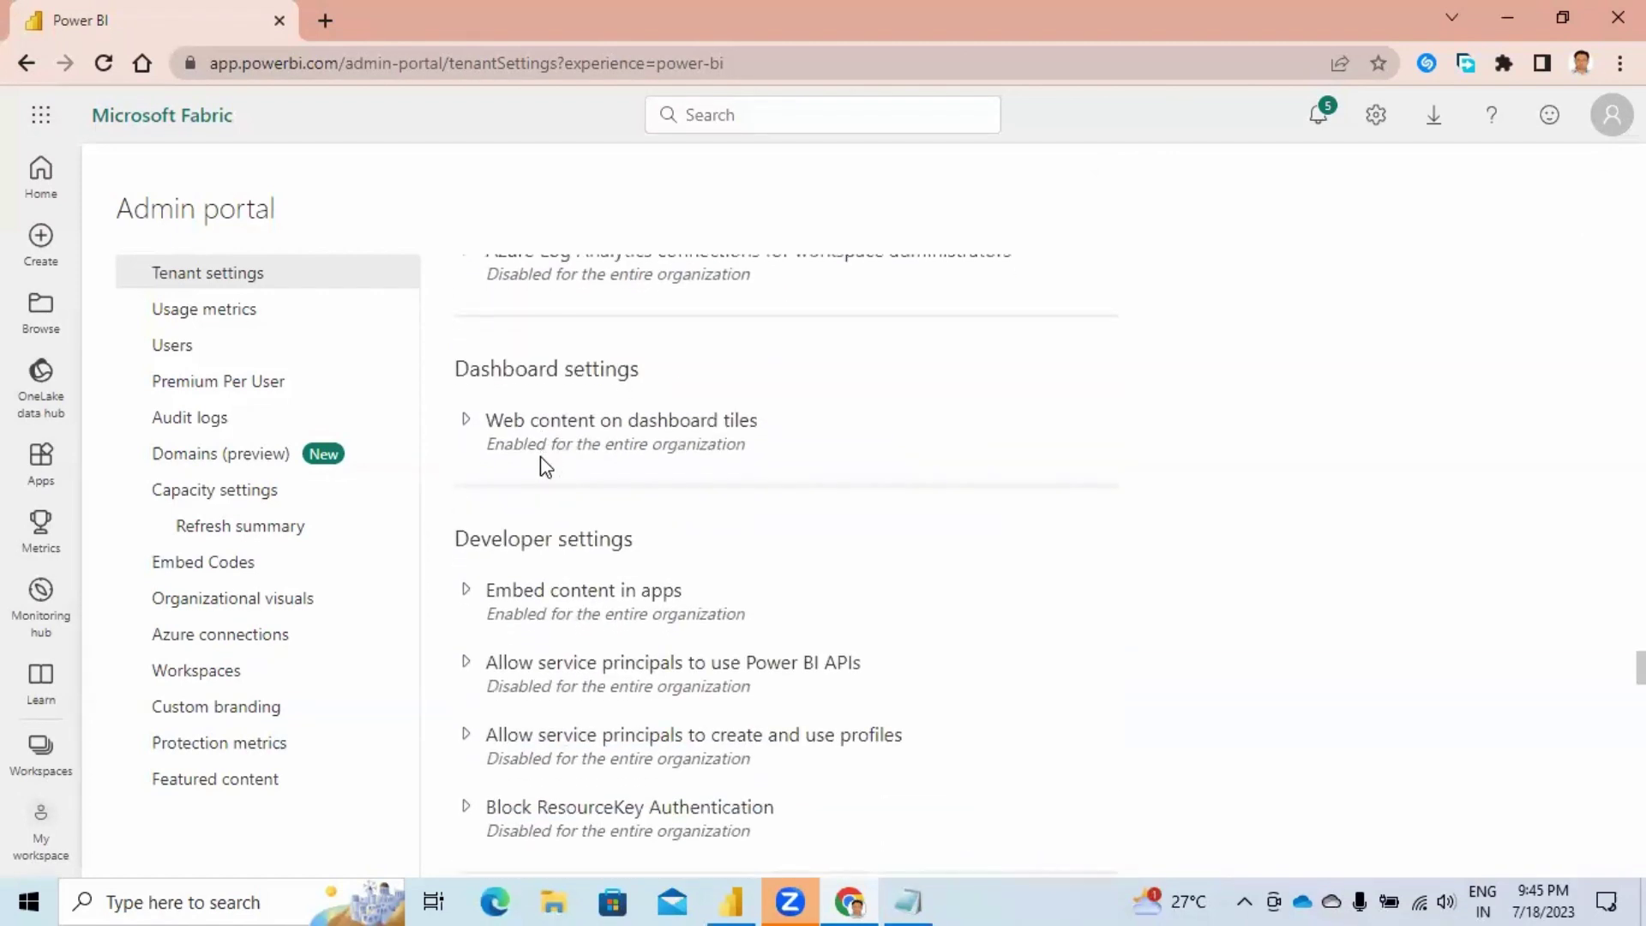
pyautogui.scroll(-2, 542, 467)
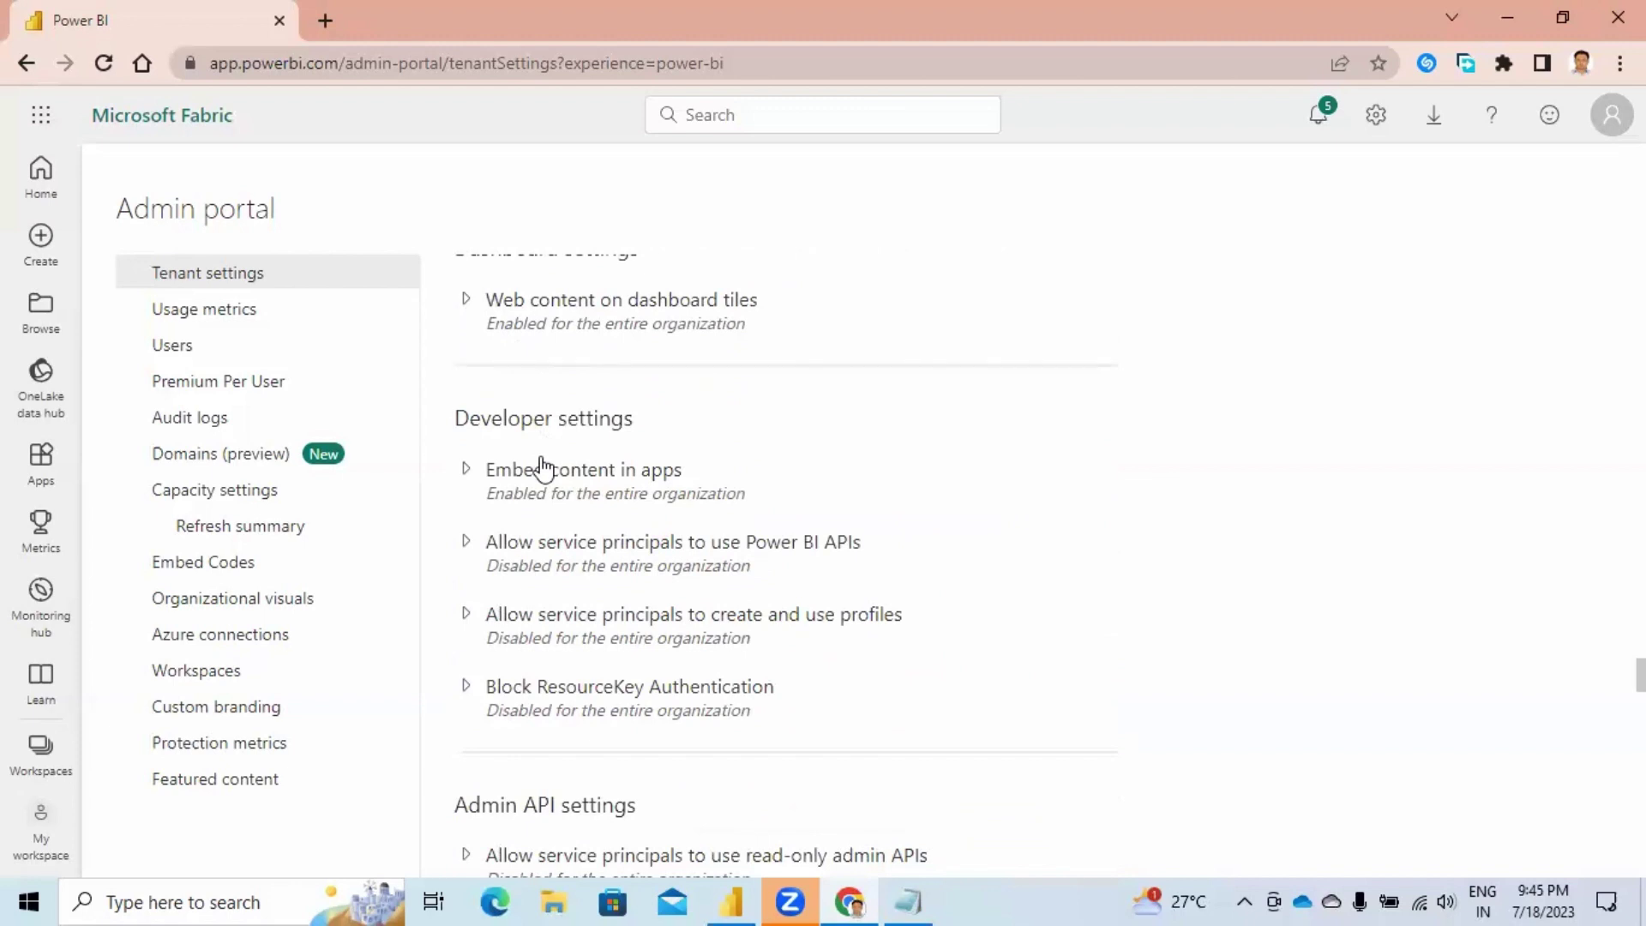
pyautogui.scroll(-3, 541, 467)
pyautogui.scroll(-2, 542, 468)
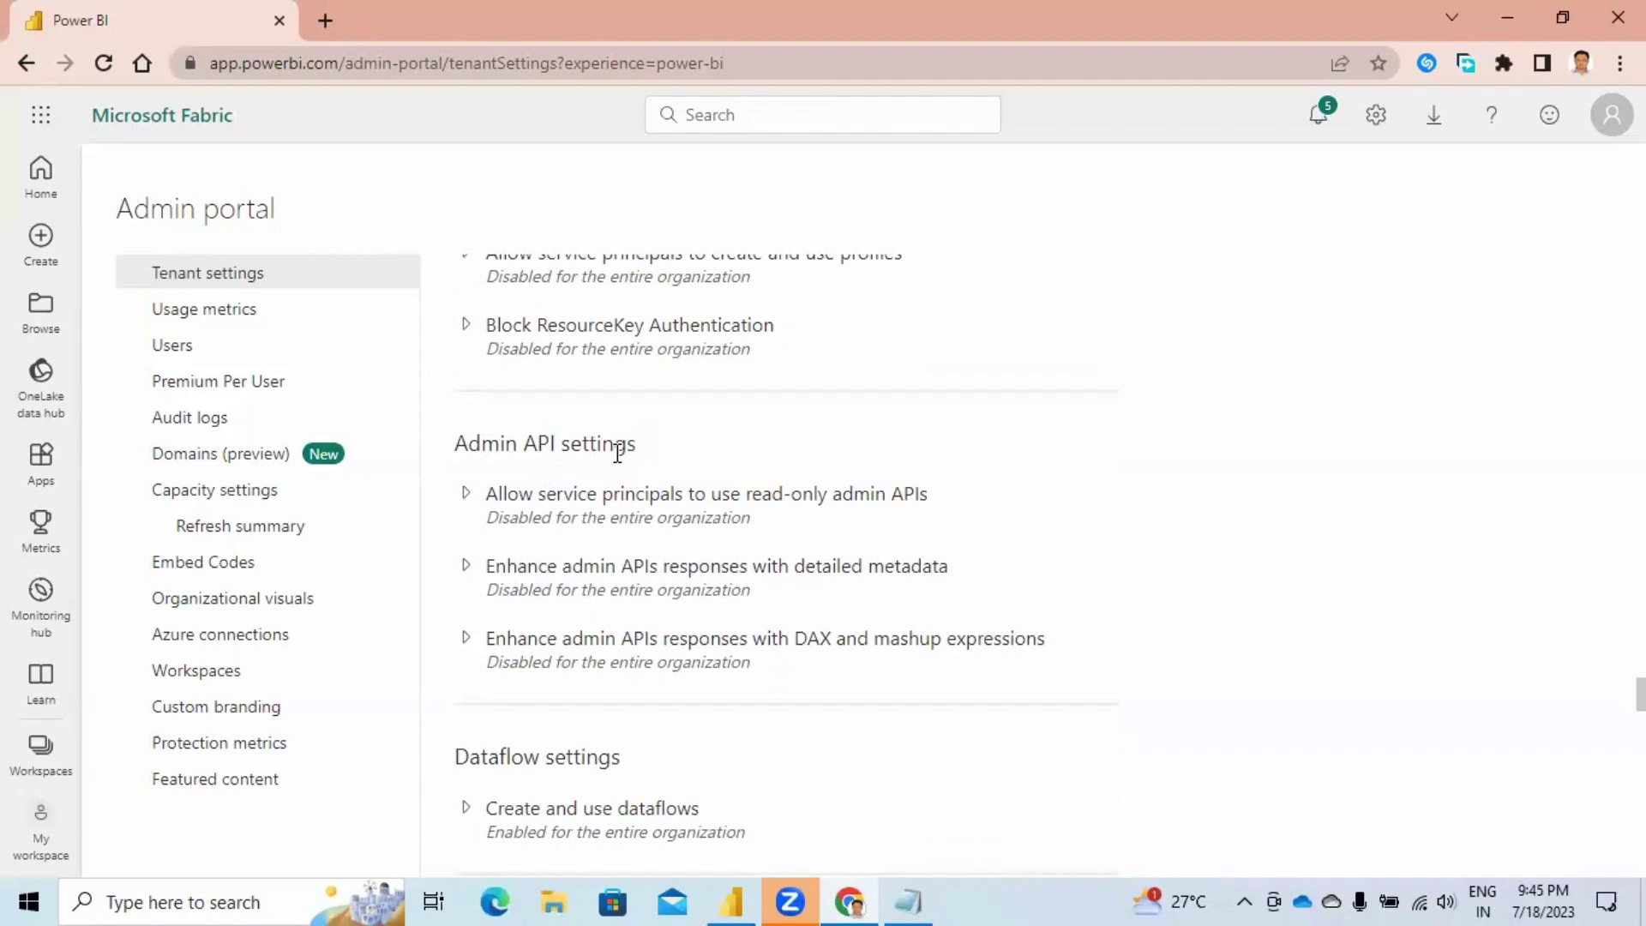
pyautogui.scroll(-8, 617, 453)
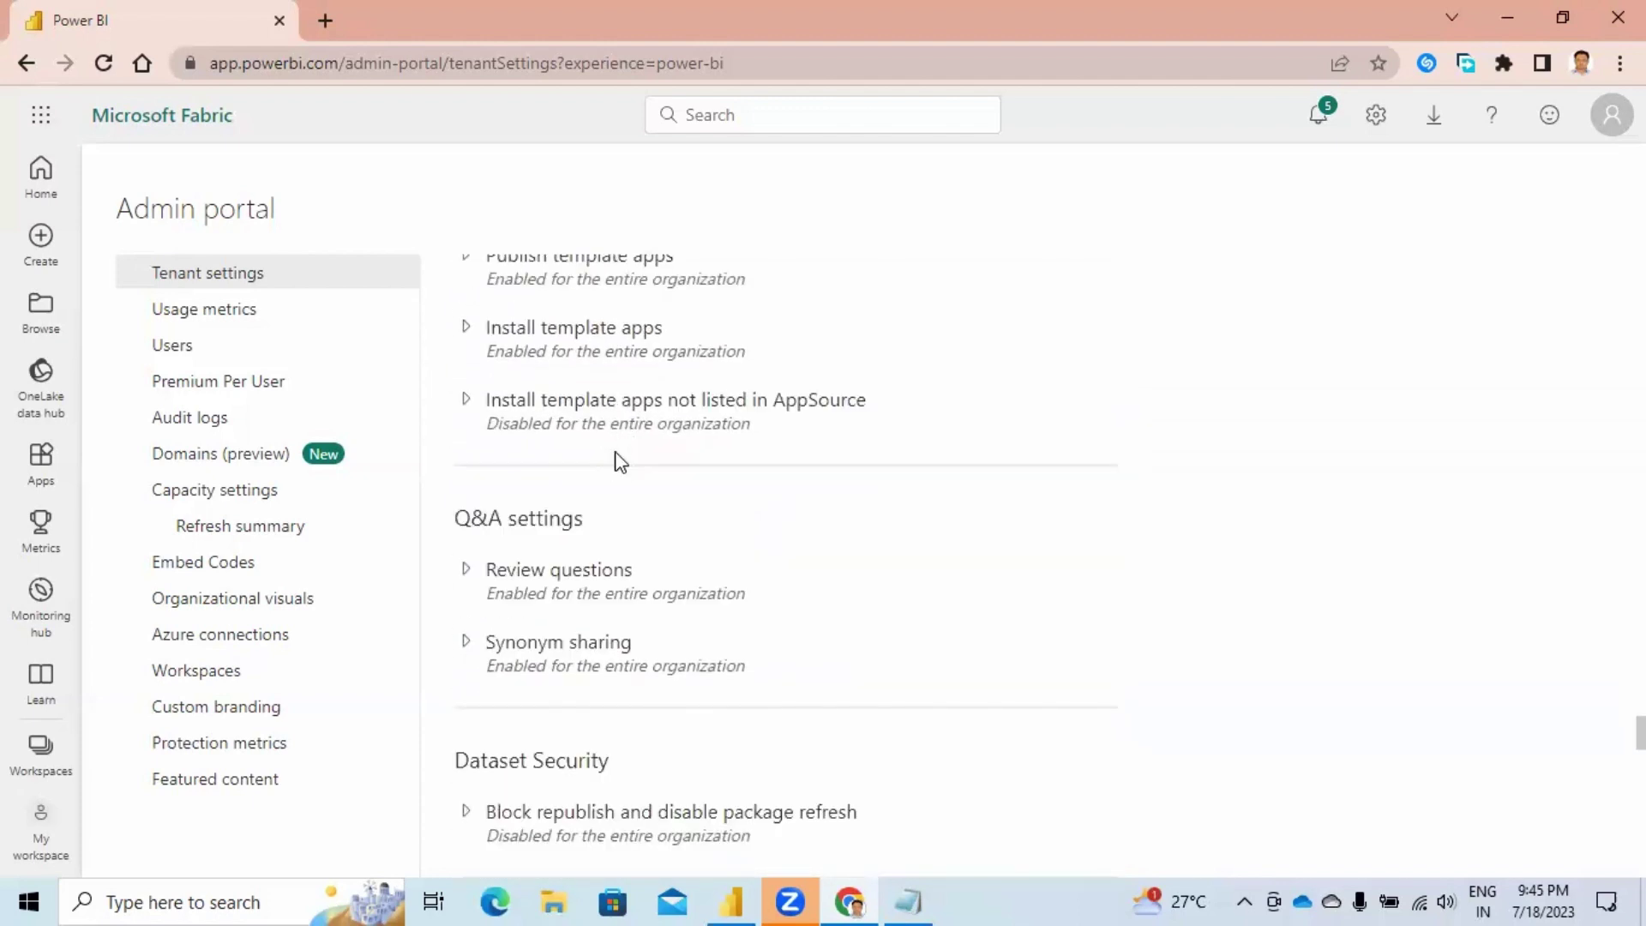
pyautogui.scroll(-7, 619, 462)
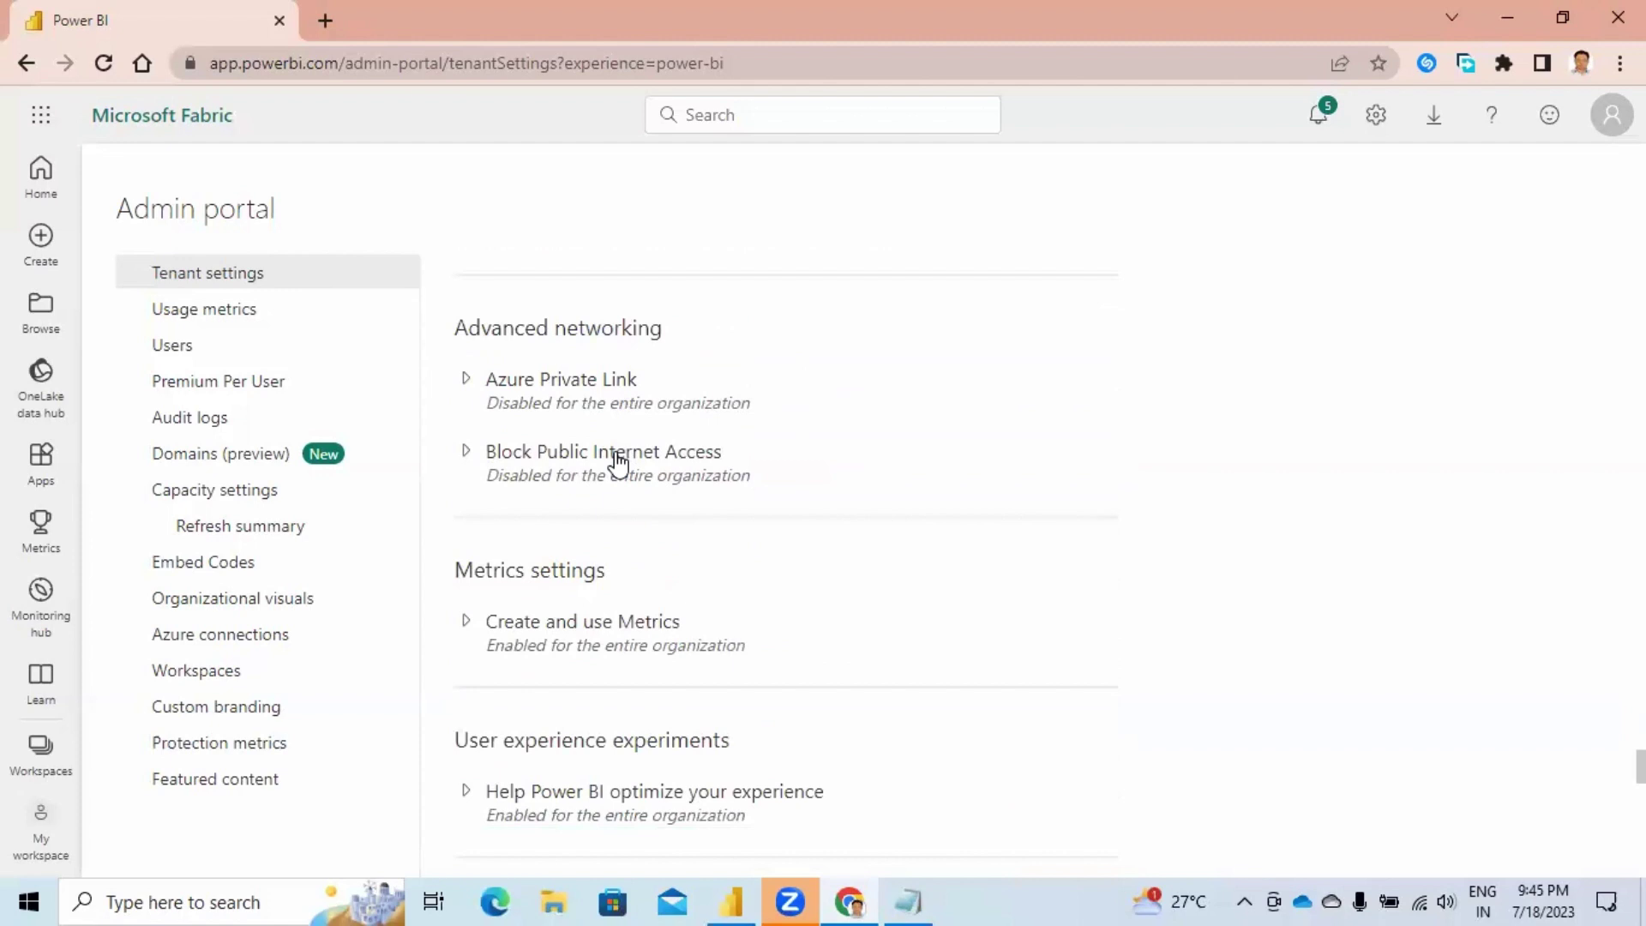
pyautogui.scroll(-6, 617, 462)
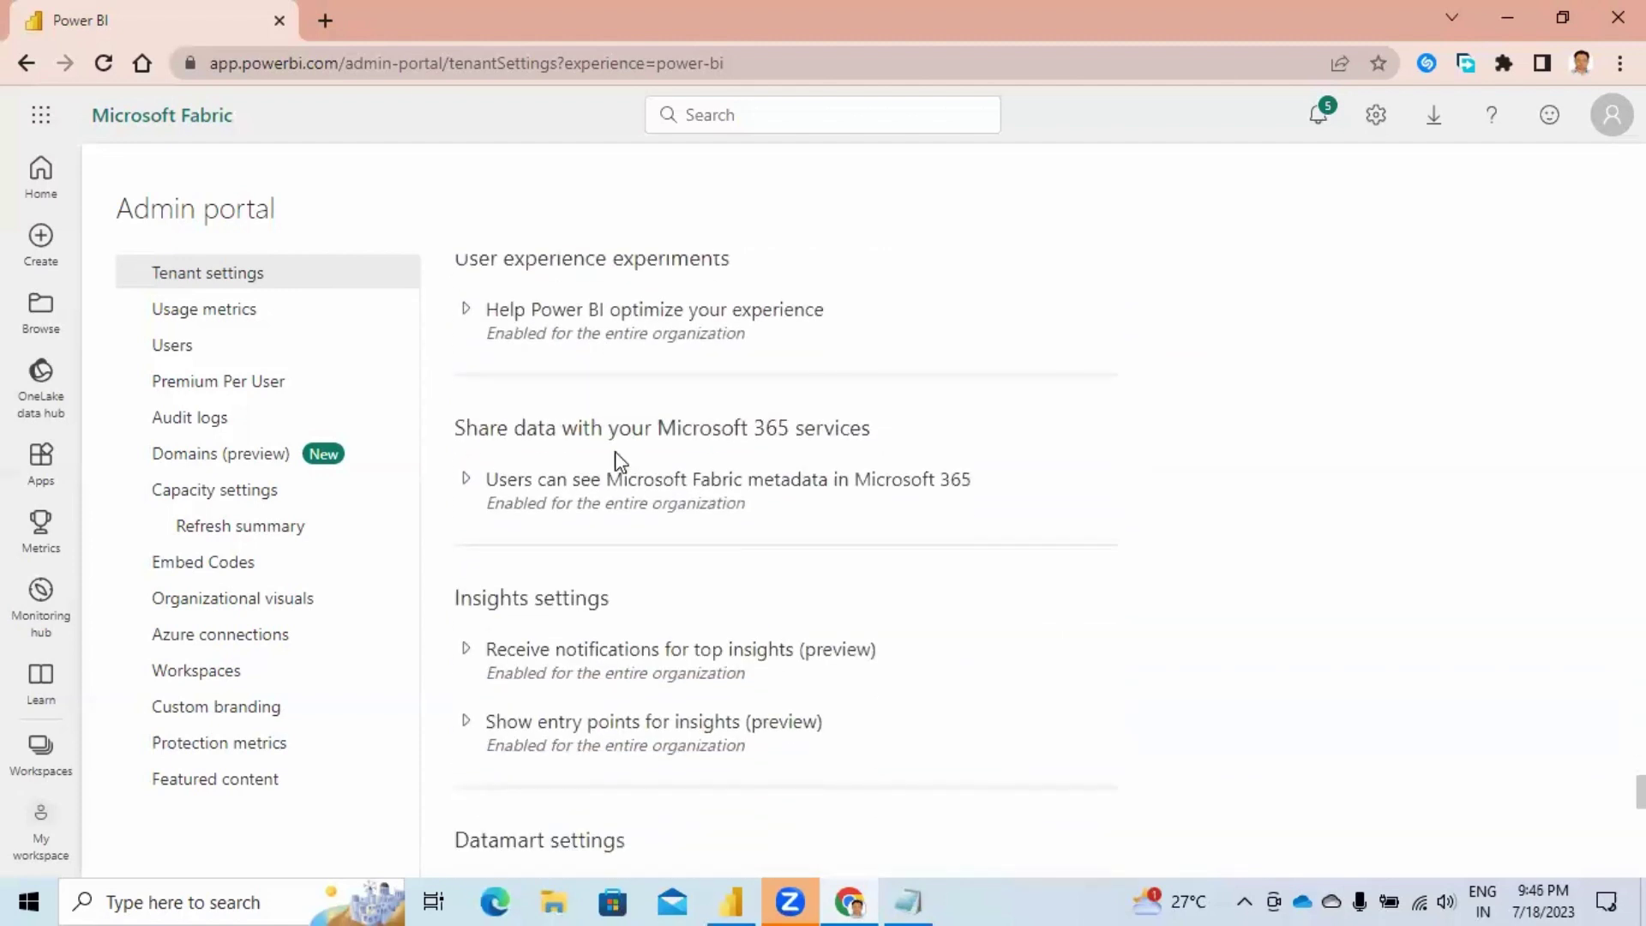
pyautogui.scroll(-6, 619, 461)
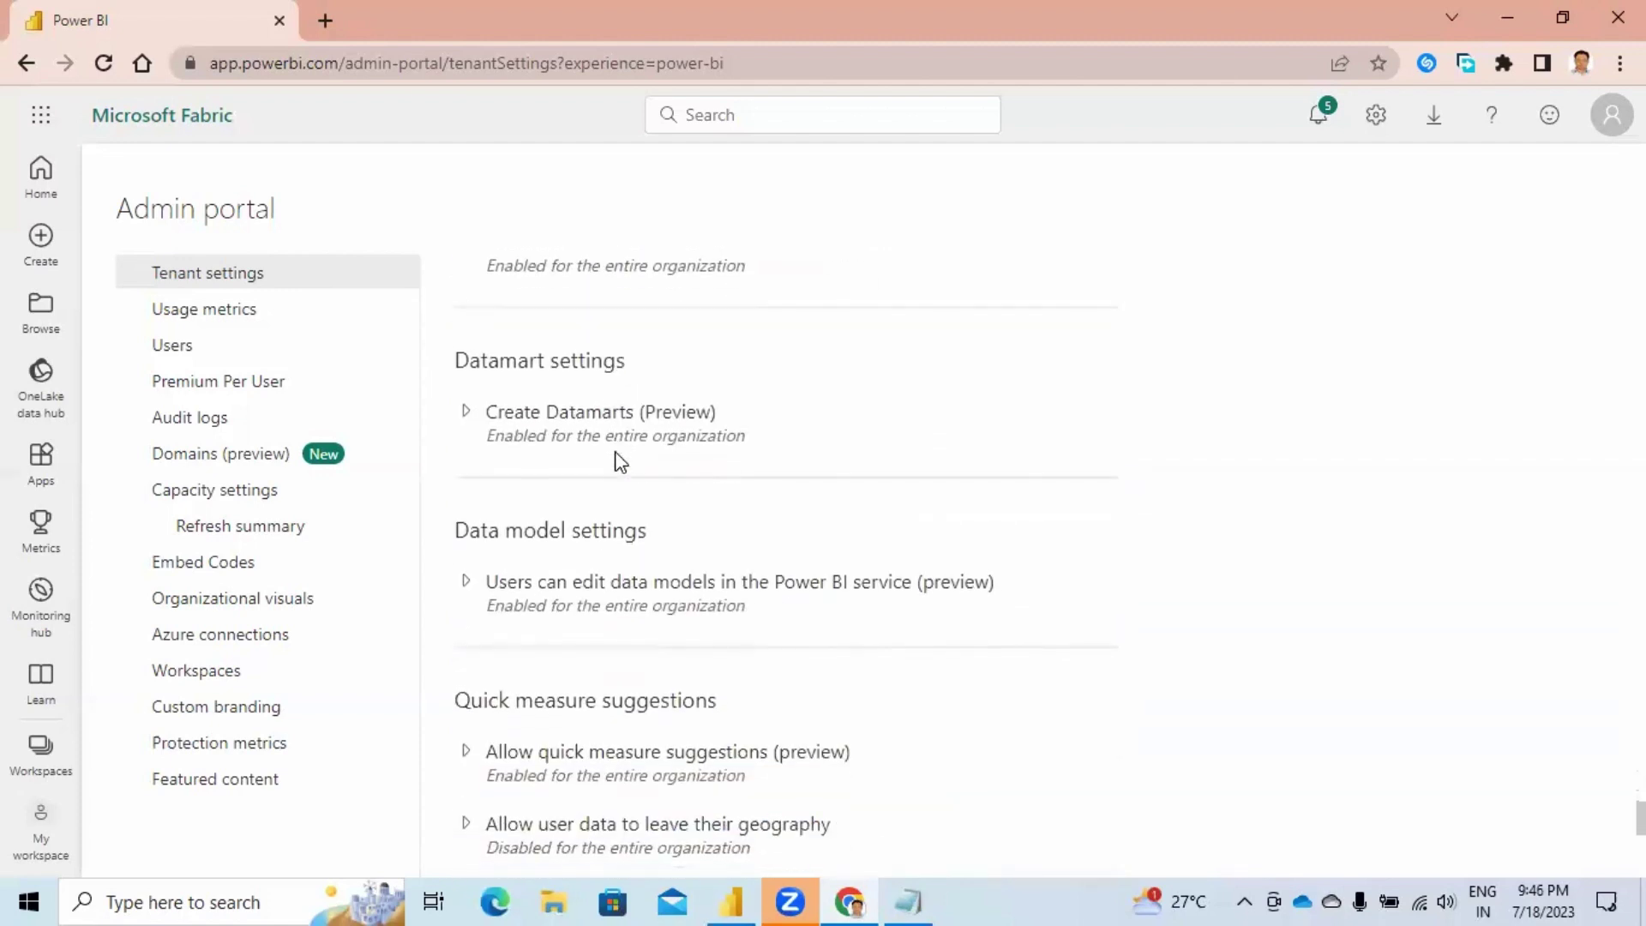
pyautogui.scroll(-3, 619, 459)
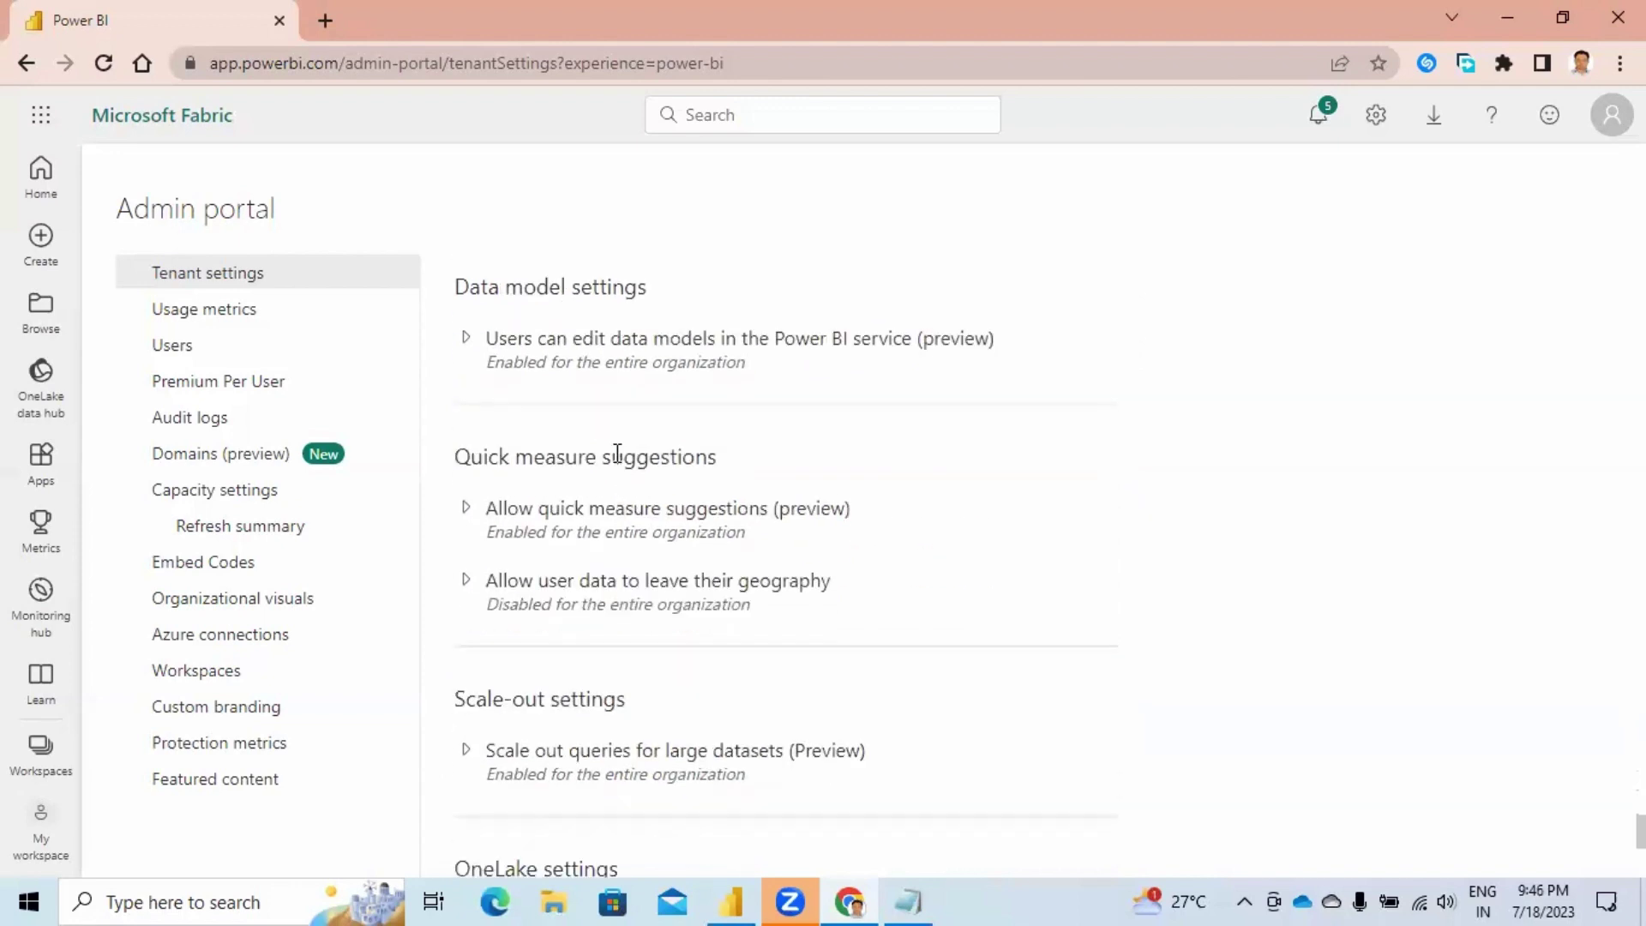
pyautogui.scroll(-6, 617, 454)
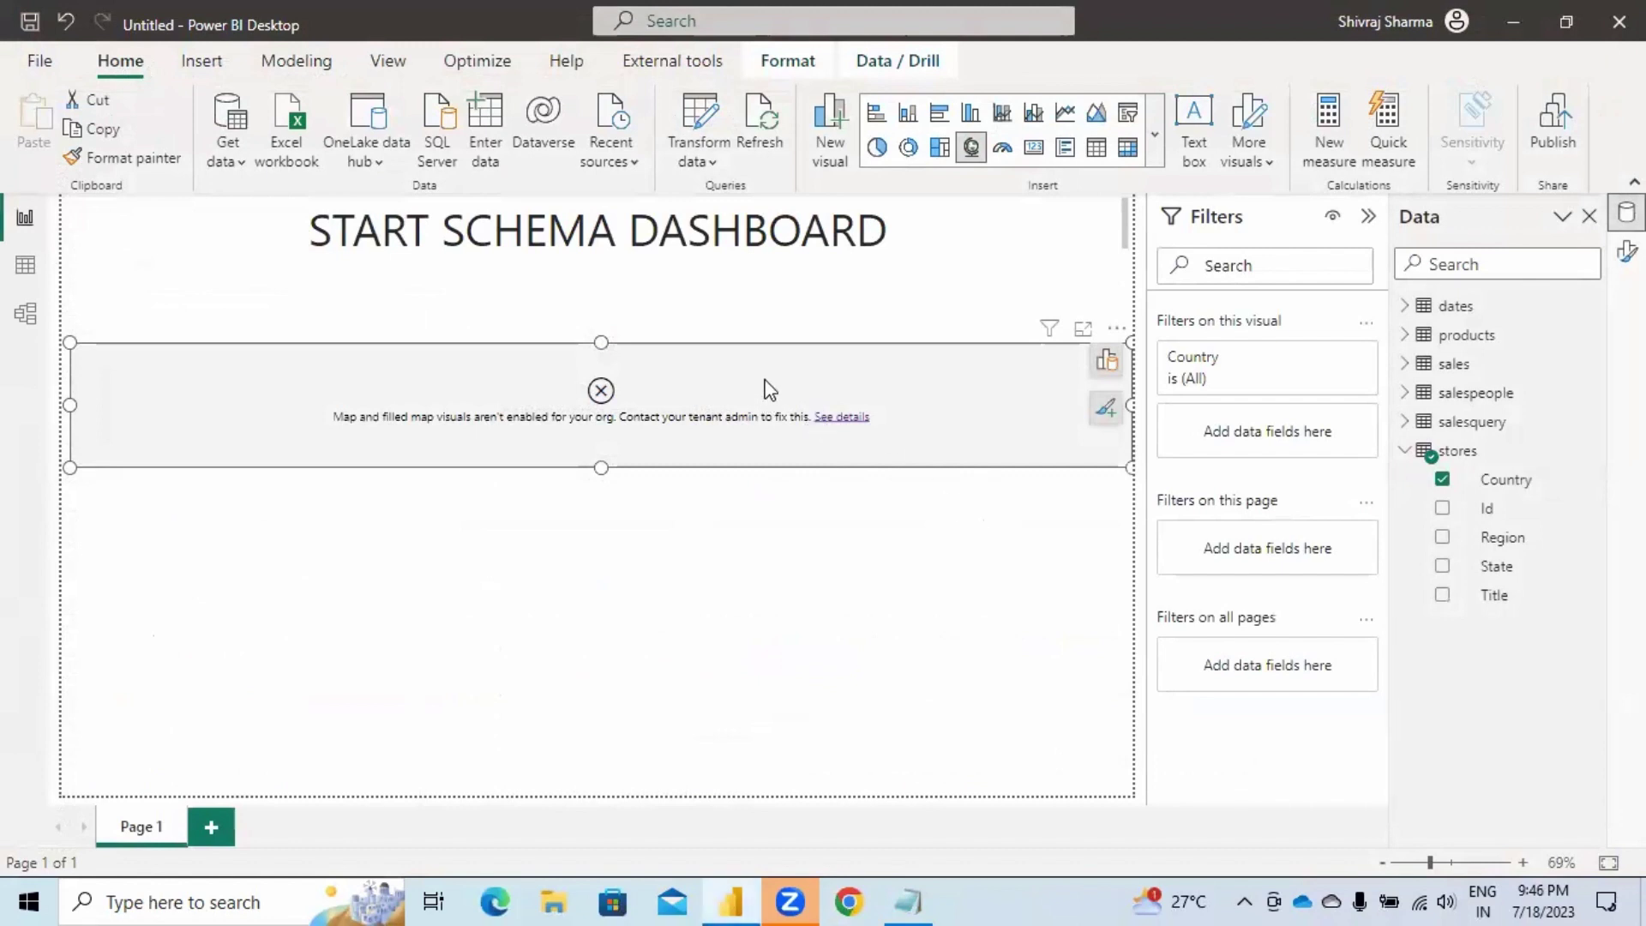
# Switch to Power BI Desktop, delete the Country map visual and create a visual from the Totalcost field of the salesquery table.
pyautogui.press('Delete')
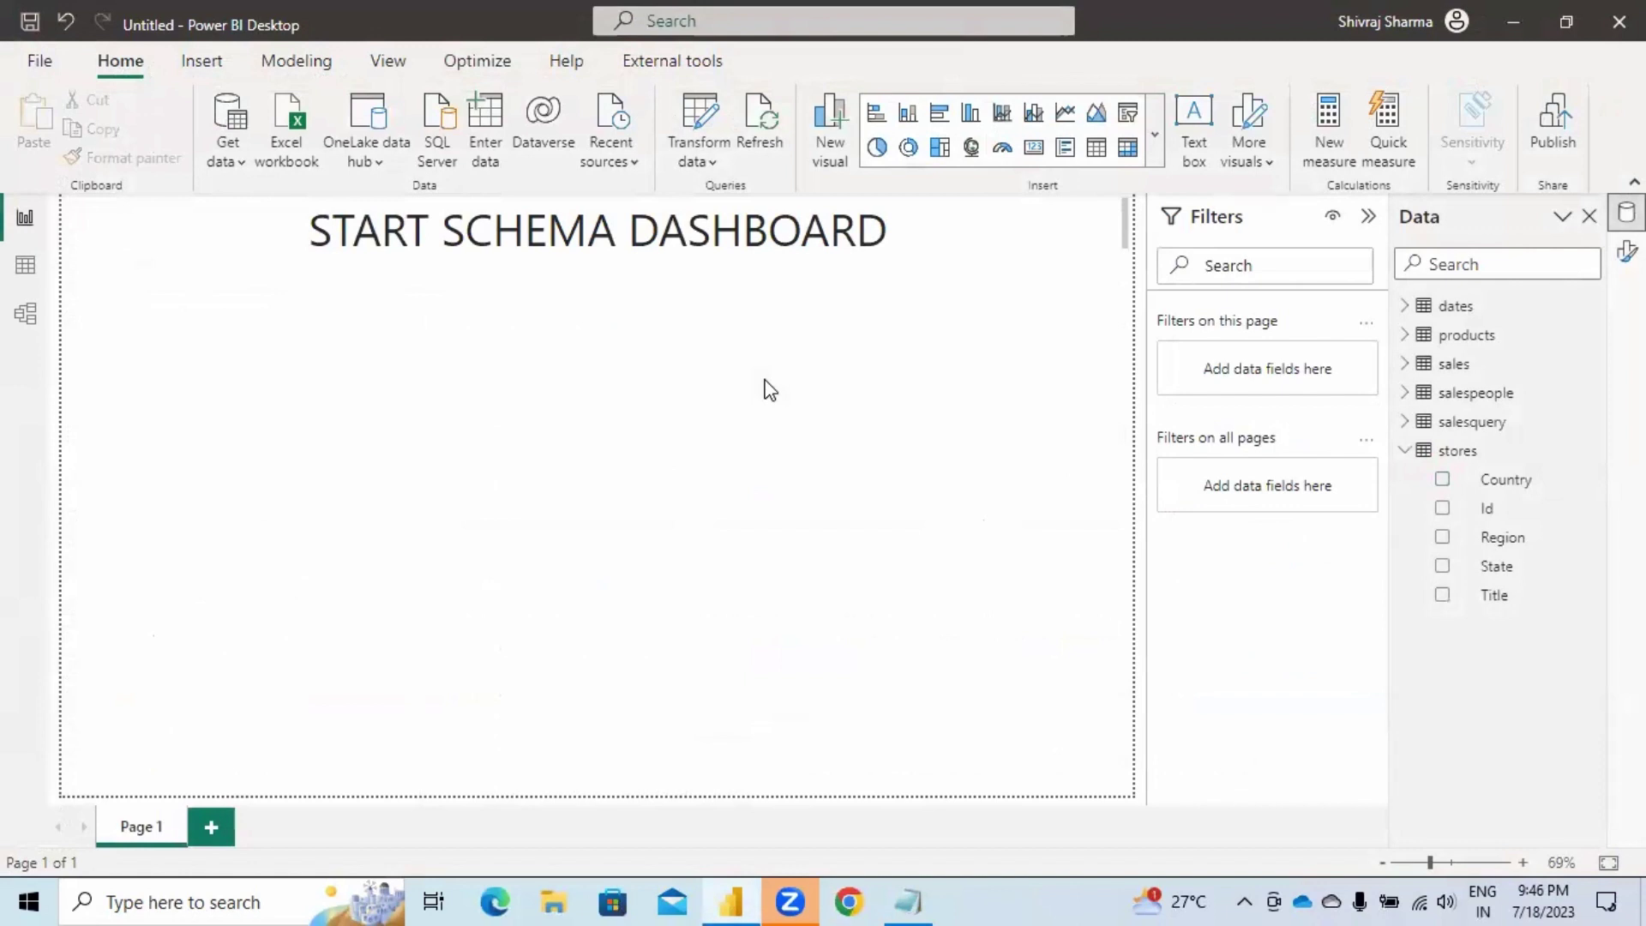
pyautogui.click(1406, 450)
pyautogui.click(1404, 422)
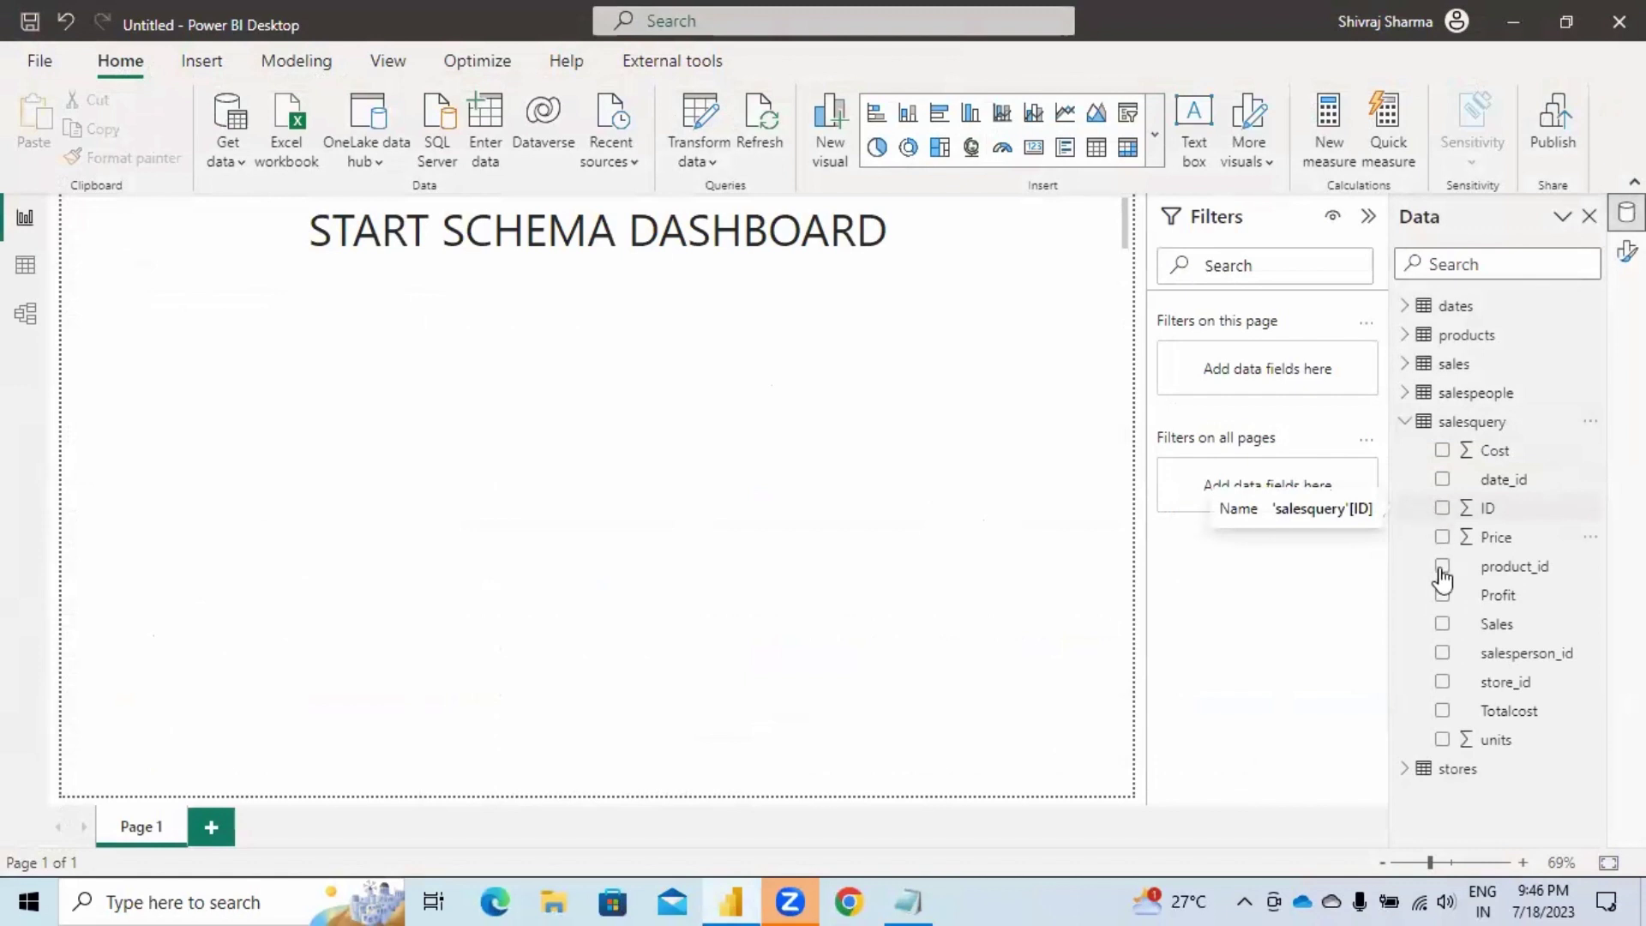
pyautogui.click(1442, 710)
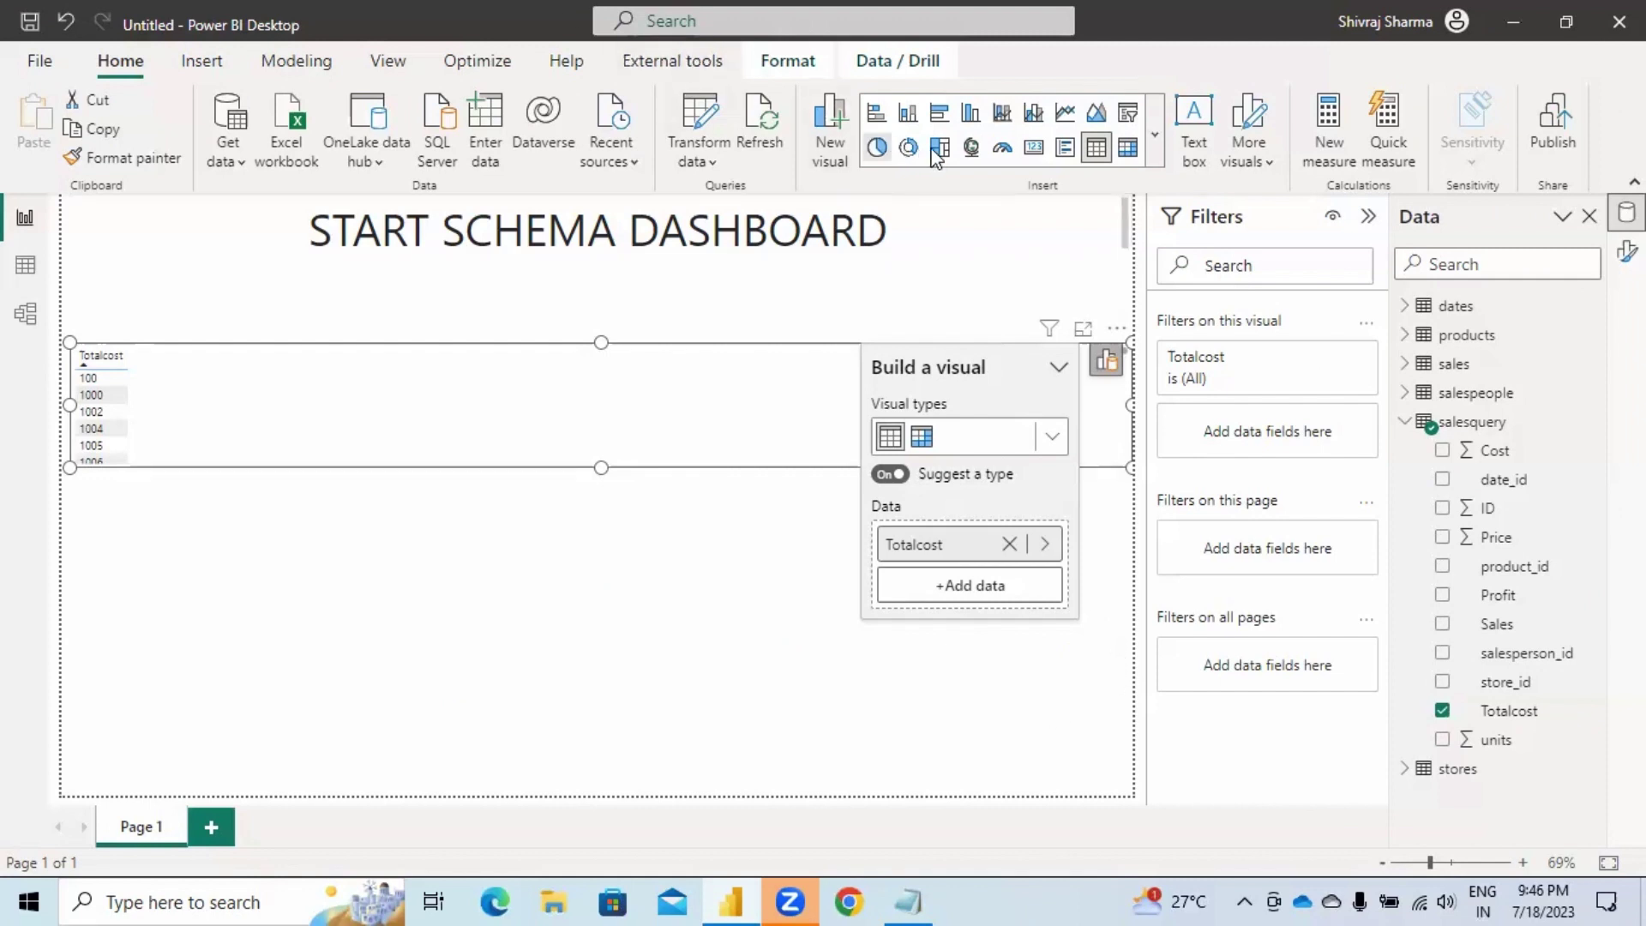
# Convert the Totalcost table visual to a combined line and column chart and move Totalcost from the X-axis to the Column y-axis.
pyautogui.click(1001, 114)
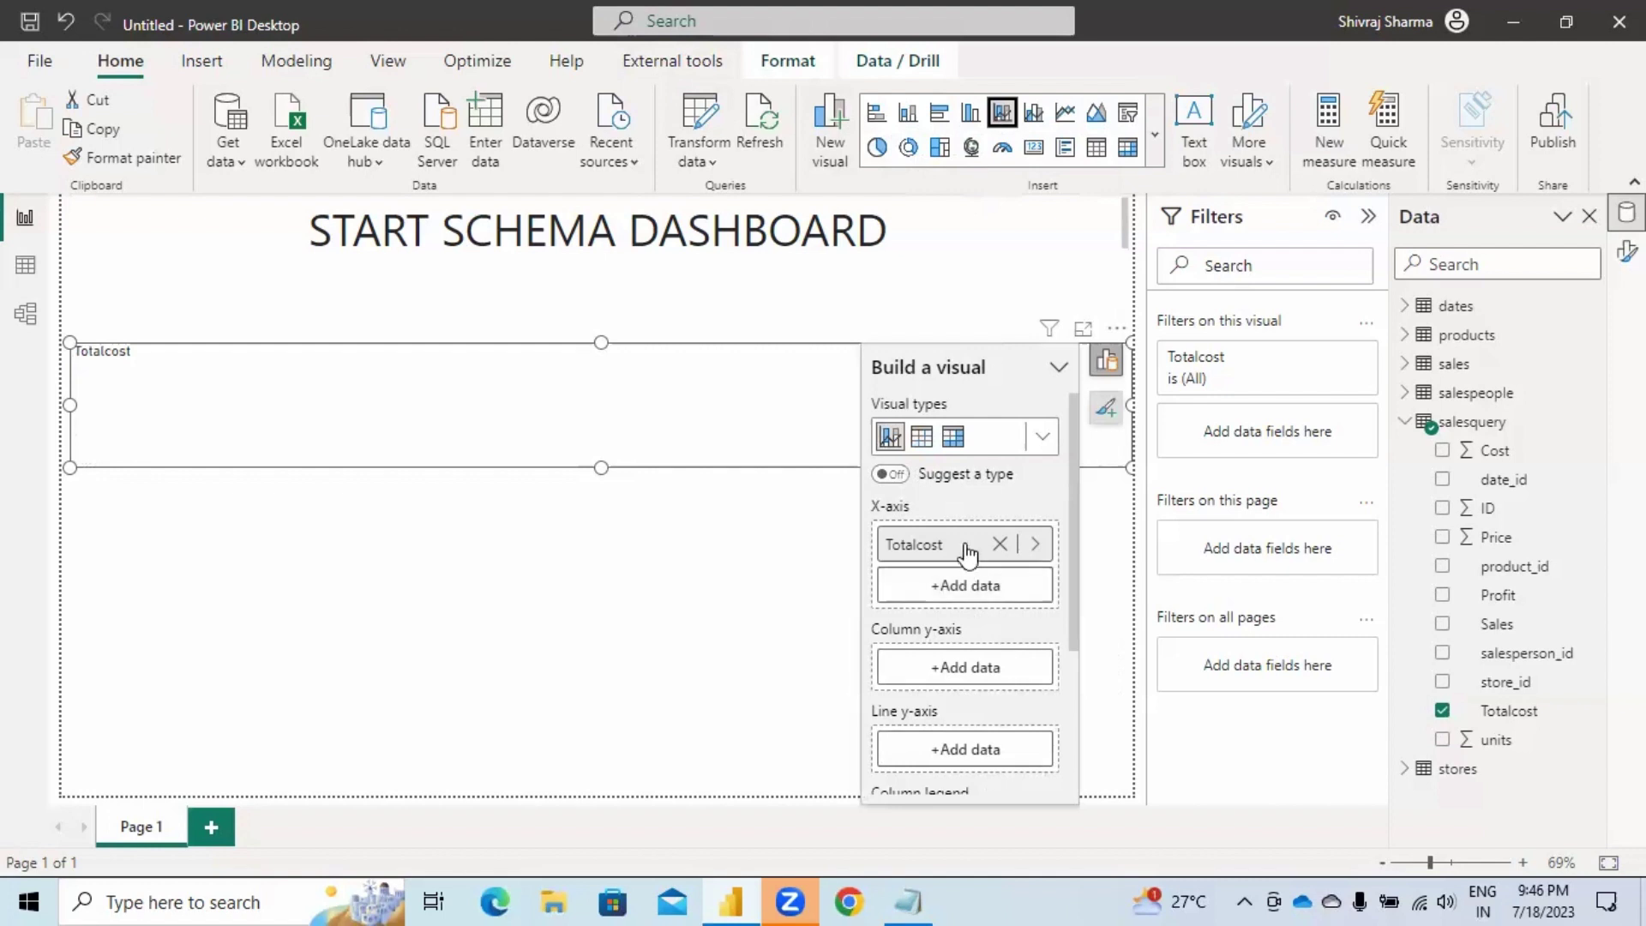
pyautogui.moveTo(941, 546); pyautogui.dragTo(950, 684)
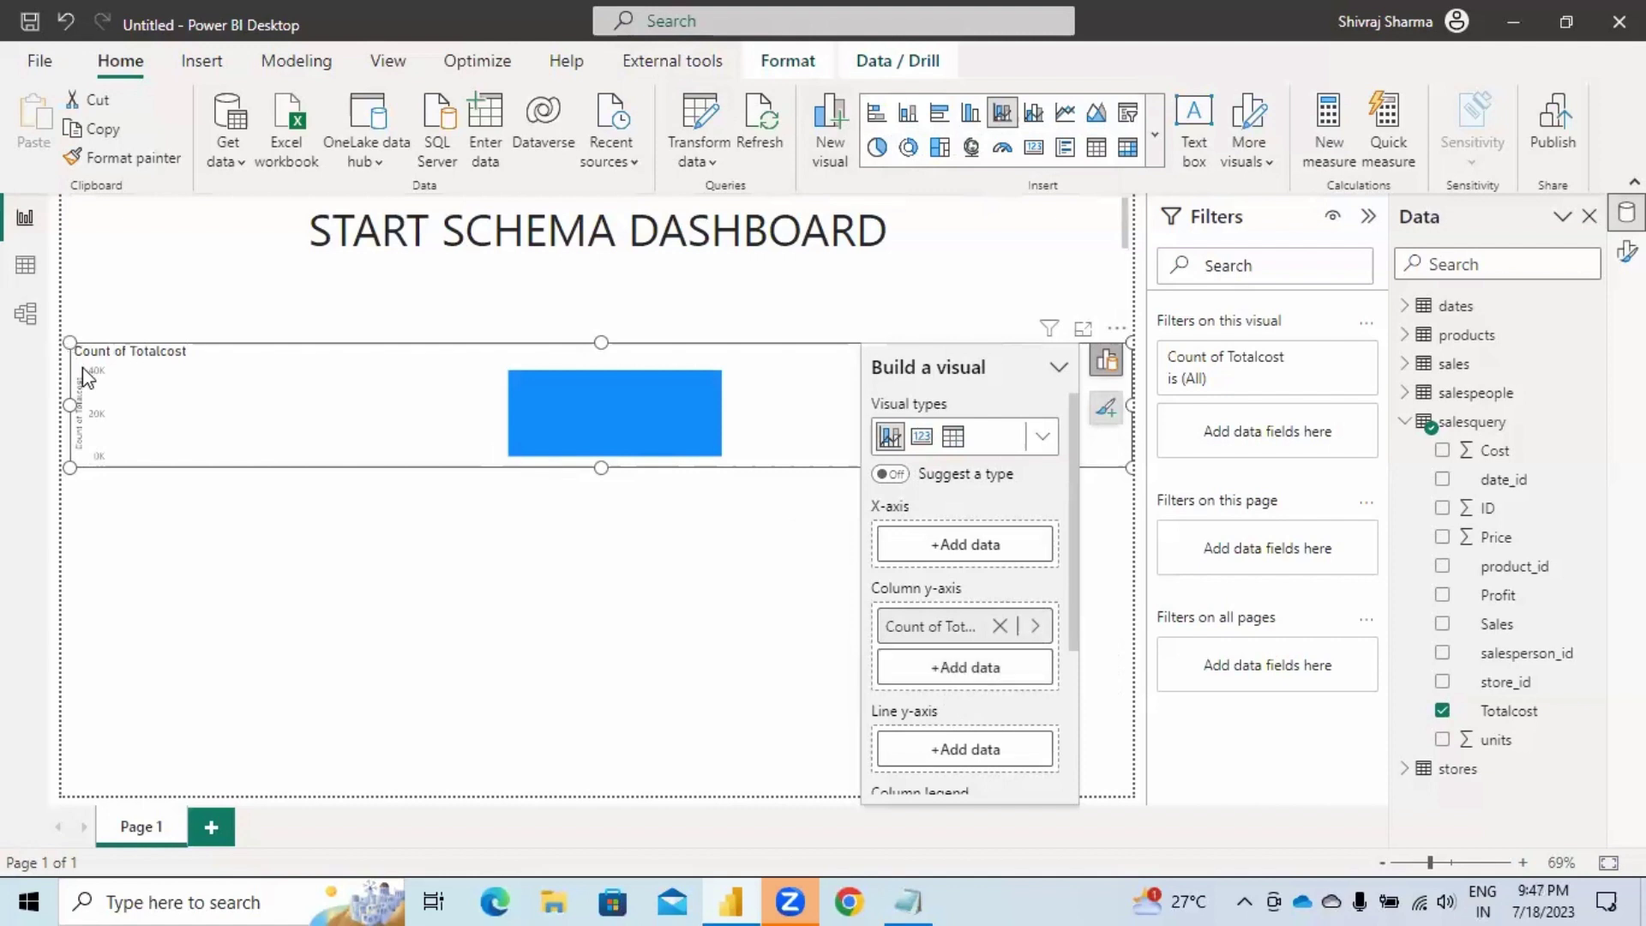
# Rename the chart's Column y-axis field to Totalcost by removing the "Count of" prefix.
pyautogui.doubleClick(932, 628)
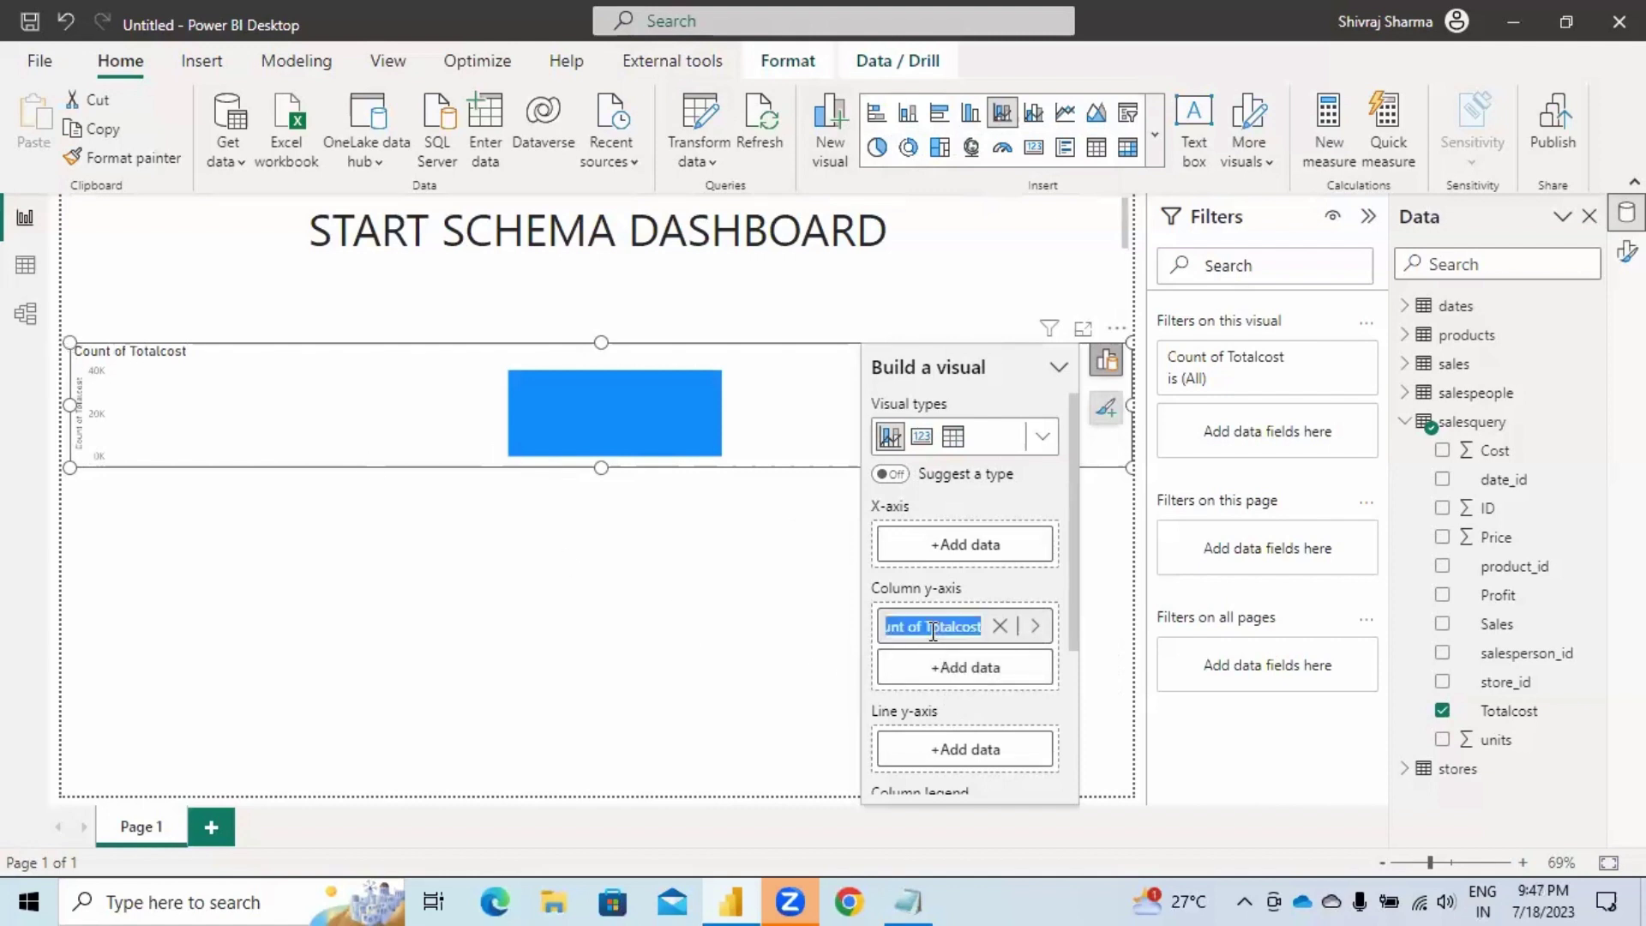
pyautogui.click(930, 628)
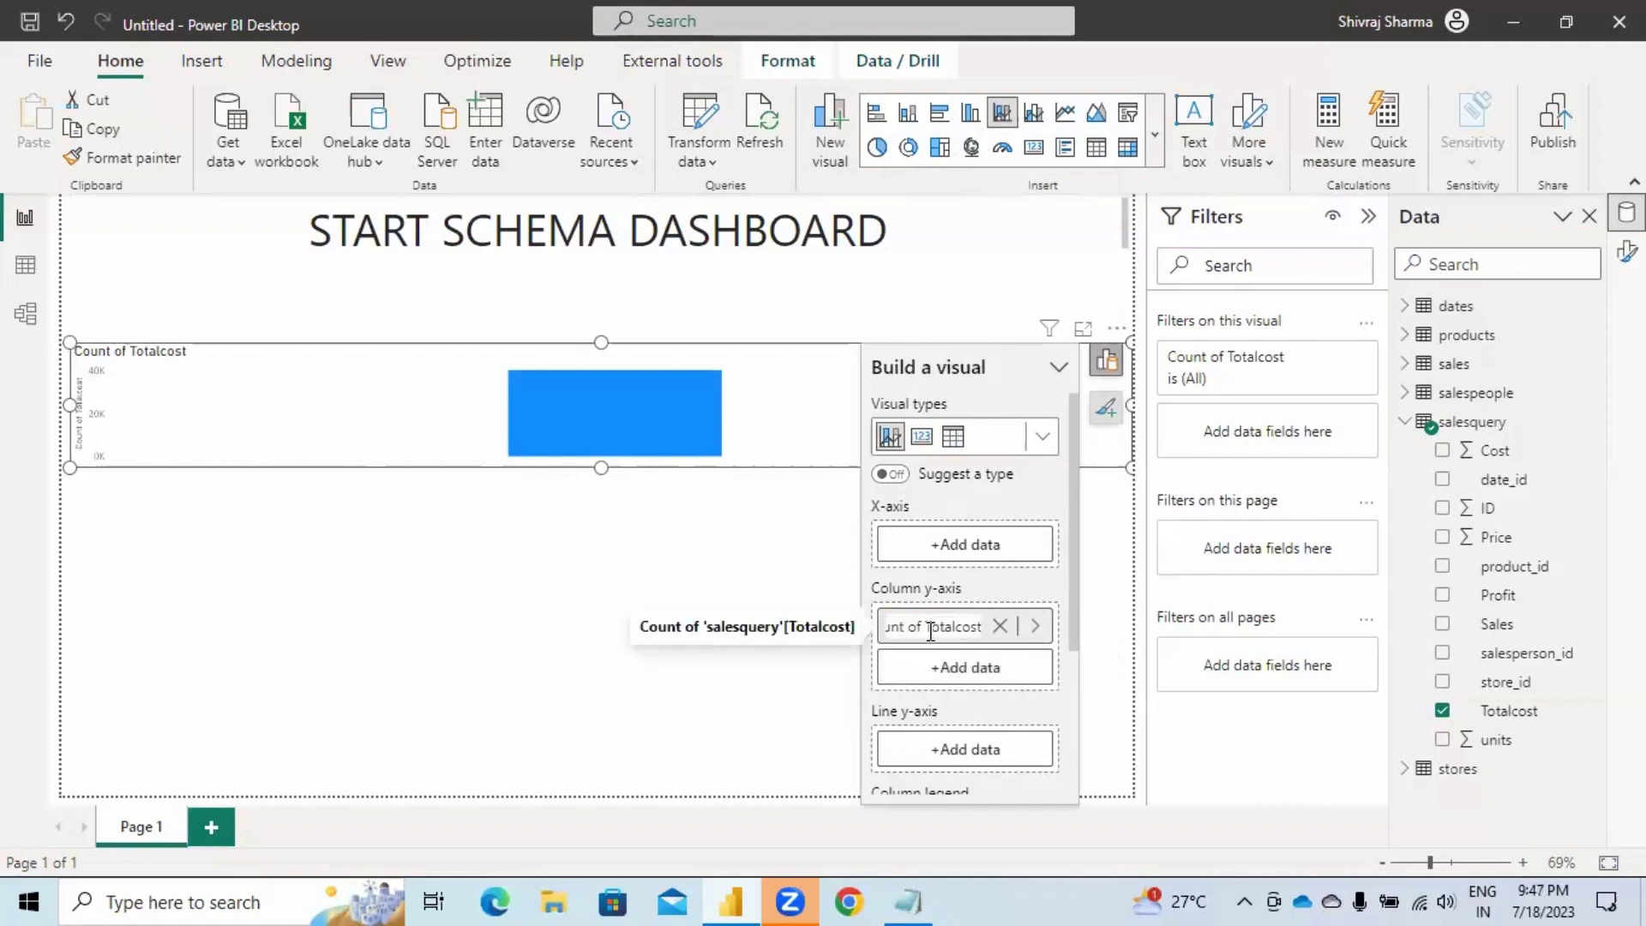
pyautogui.press('BackSpace')
pyautogui.press('BackSpace')
pyautogui.press('BackSpace')
pyautogui.press('BackSpace')
pyautogui.press('BackSpace')
pyautogui.press('BackSpace')
pyautogui.press('BackSpace')
pyautogui.press('BackSpace')
pyautogui.press('BackSpace')
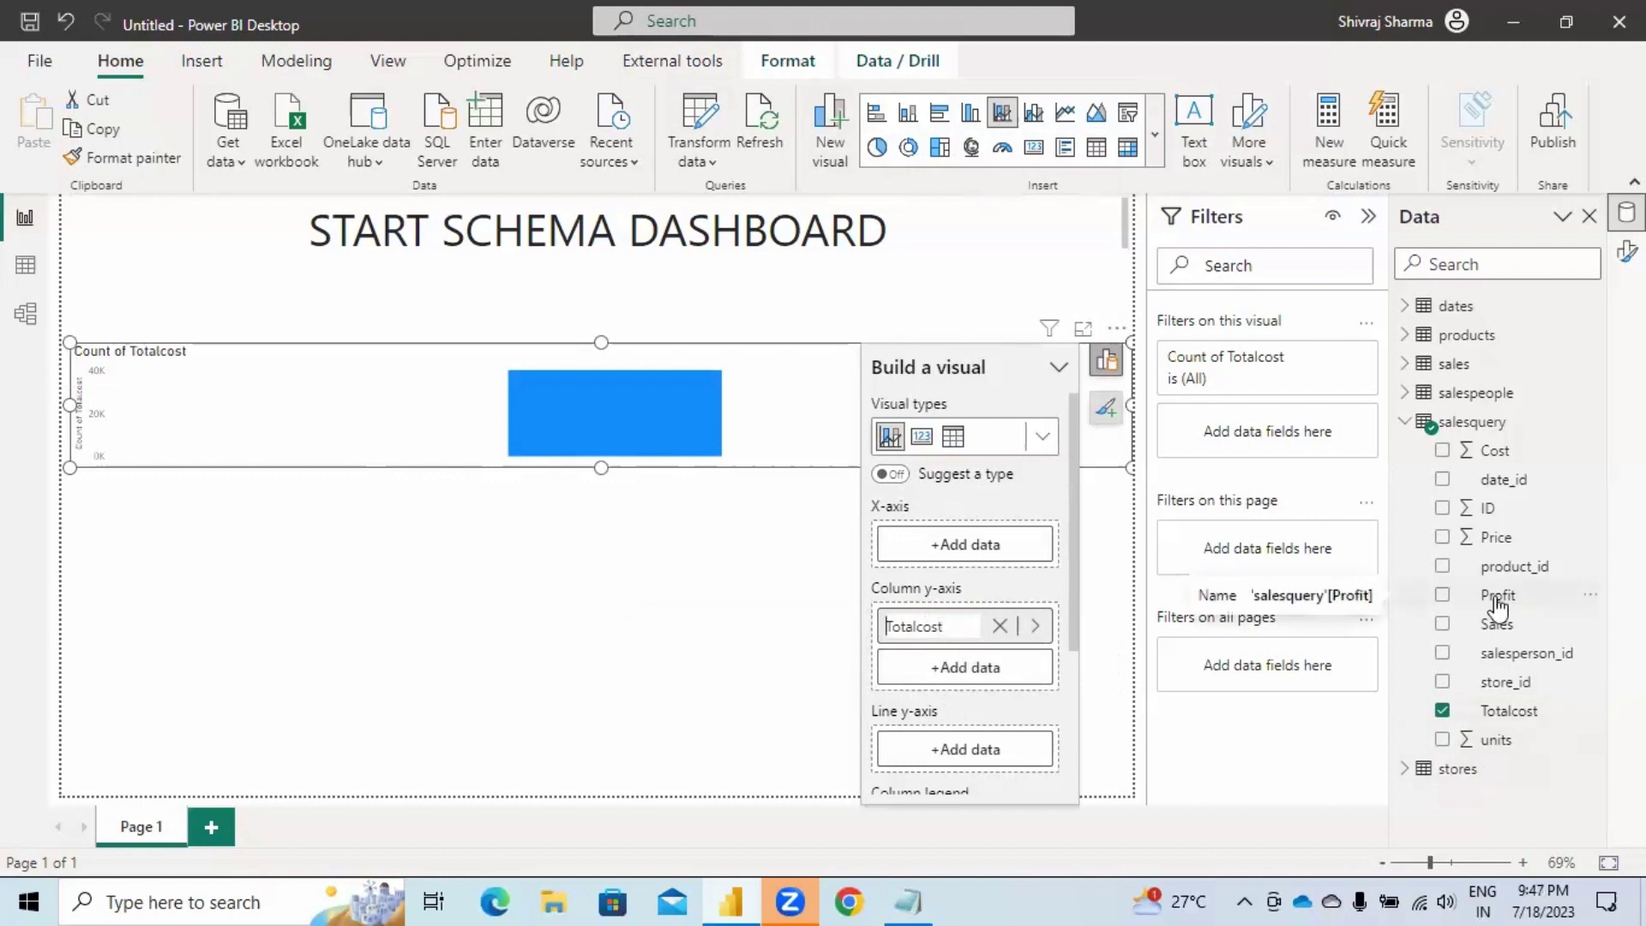
pyautogui.click(1511, 821)
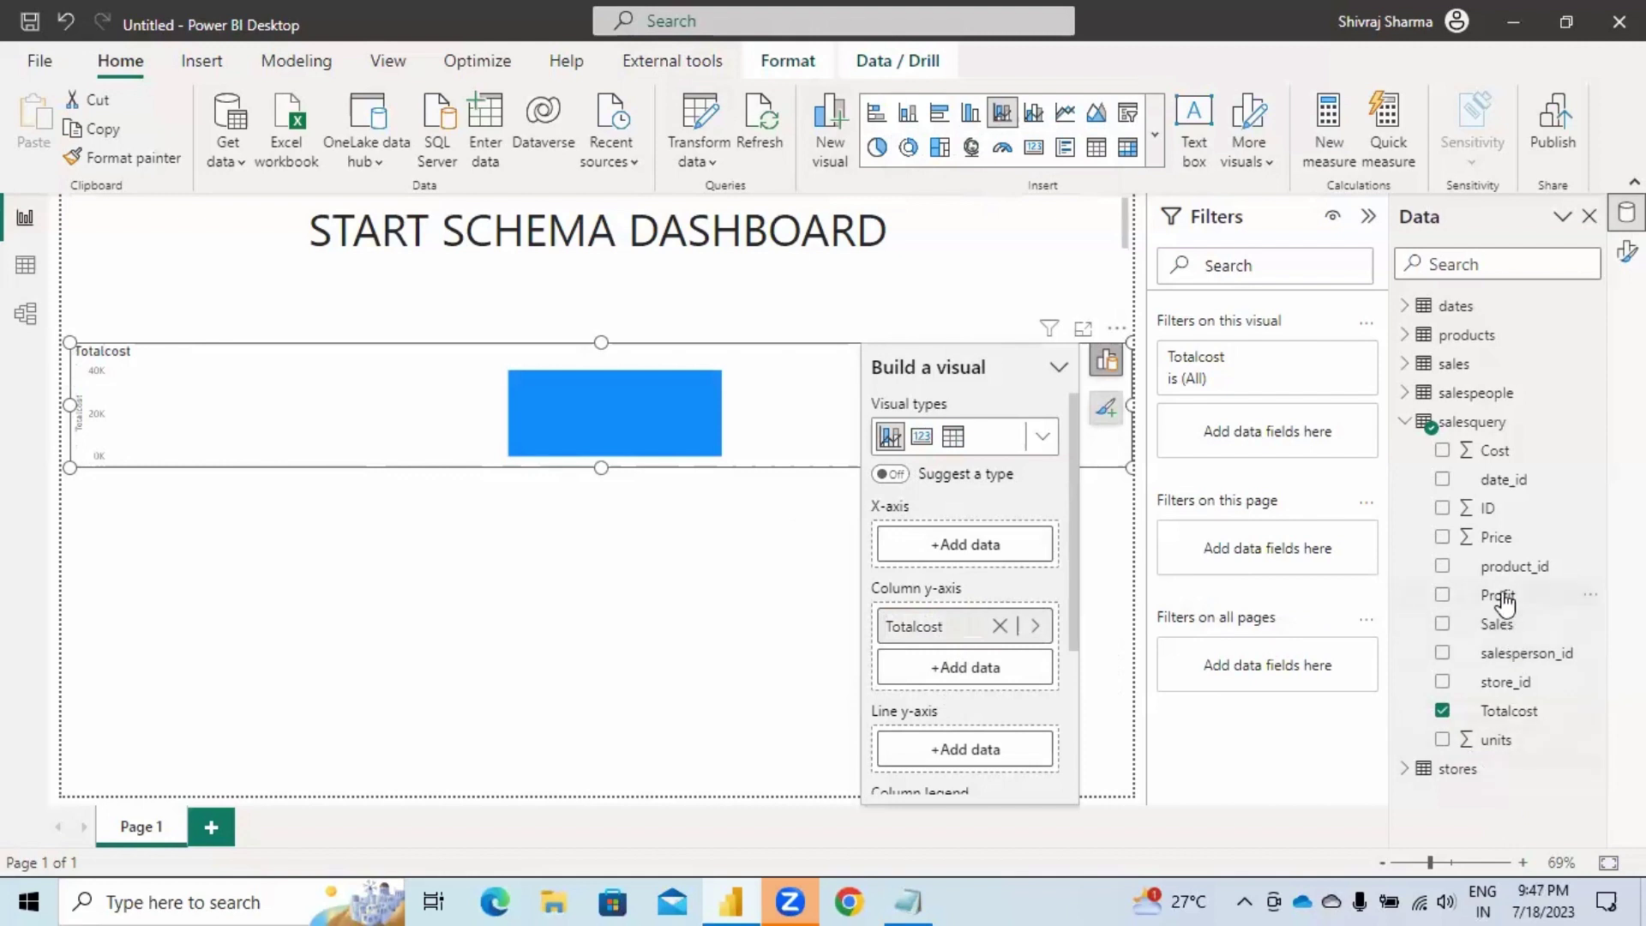
# Examine the available fields of the salespeople and sales tables, leaving both tables collapsed.
pyautogui.click(1404, 395)
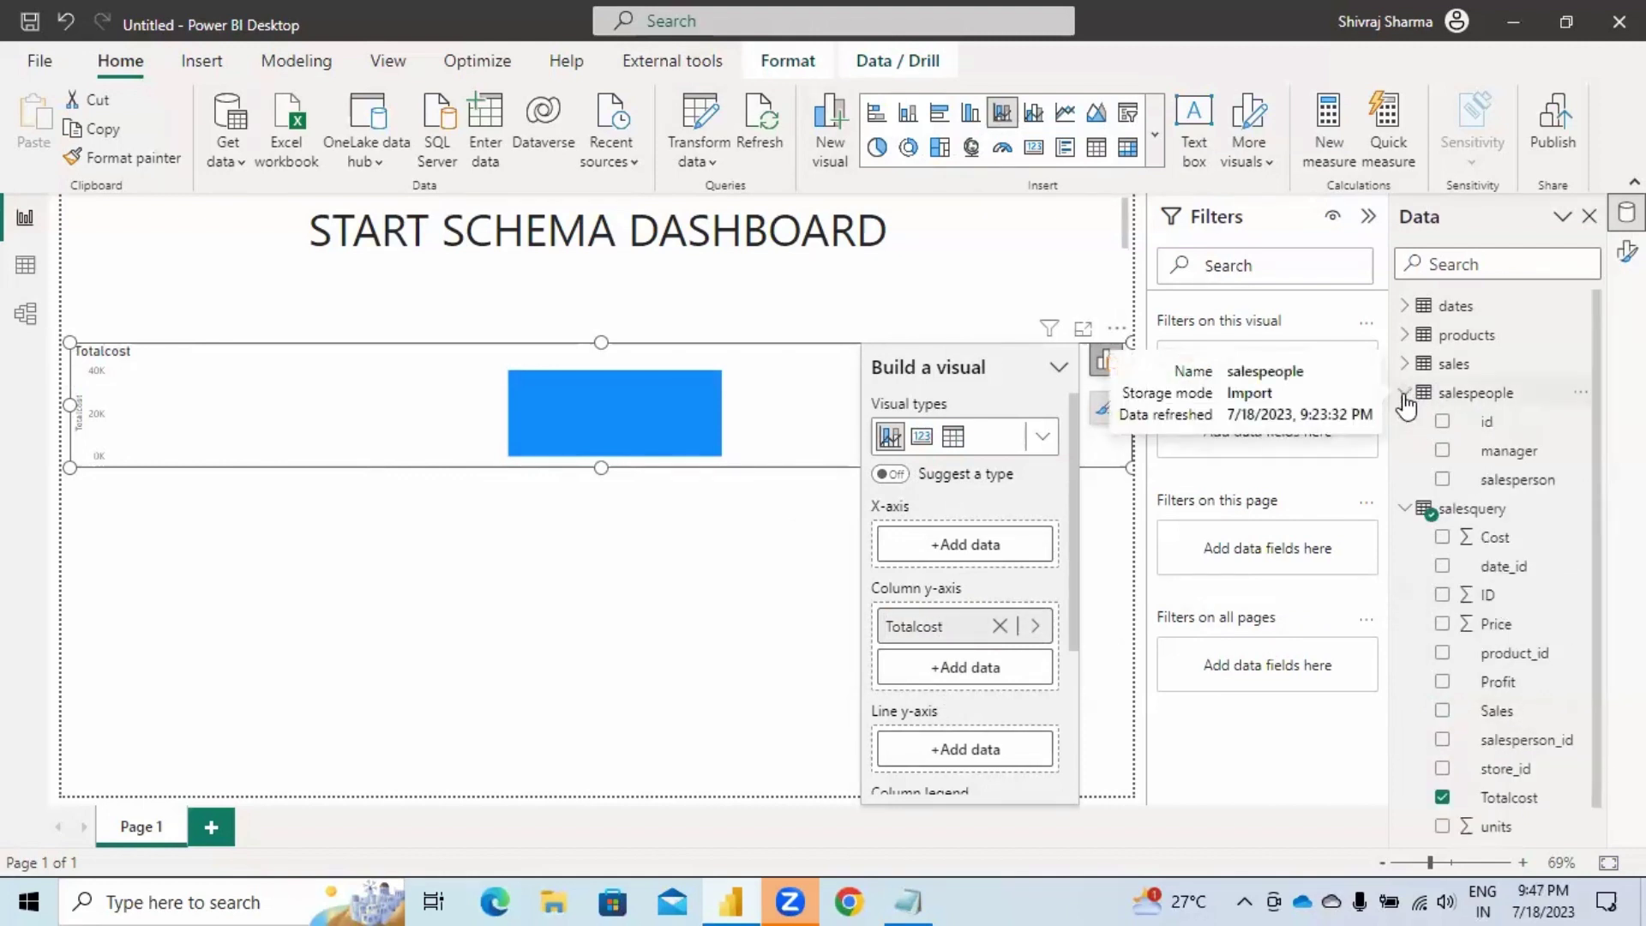
pyautogui.click(1404, 392)
pyautogui.click(1404, 363)
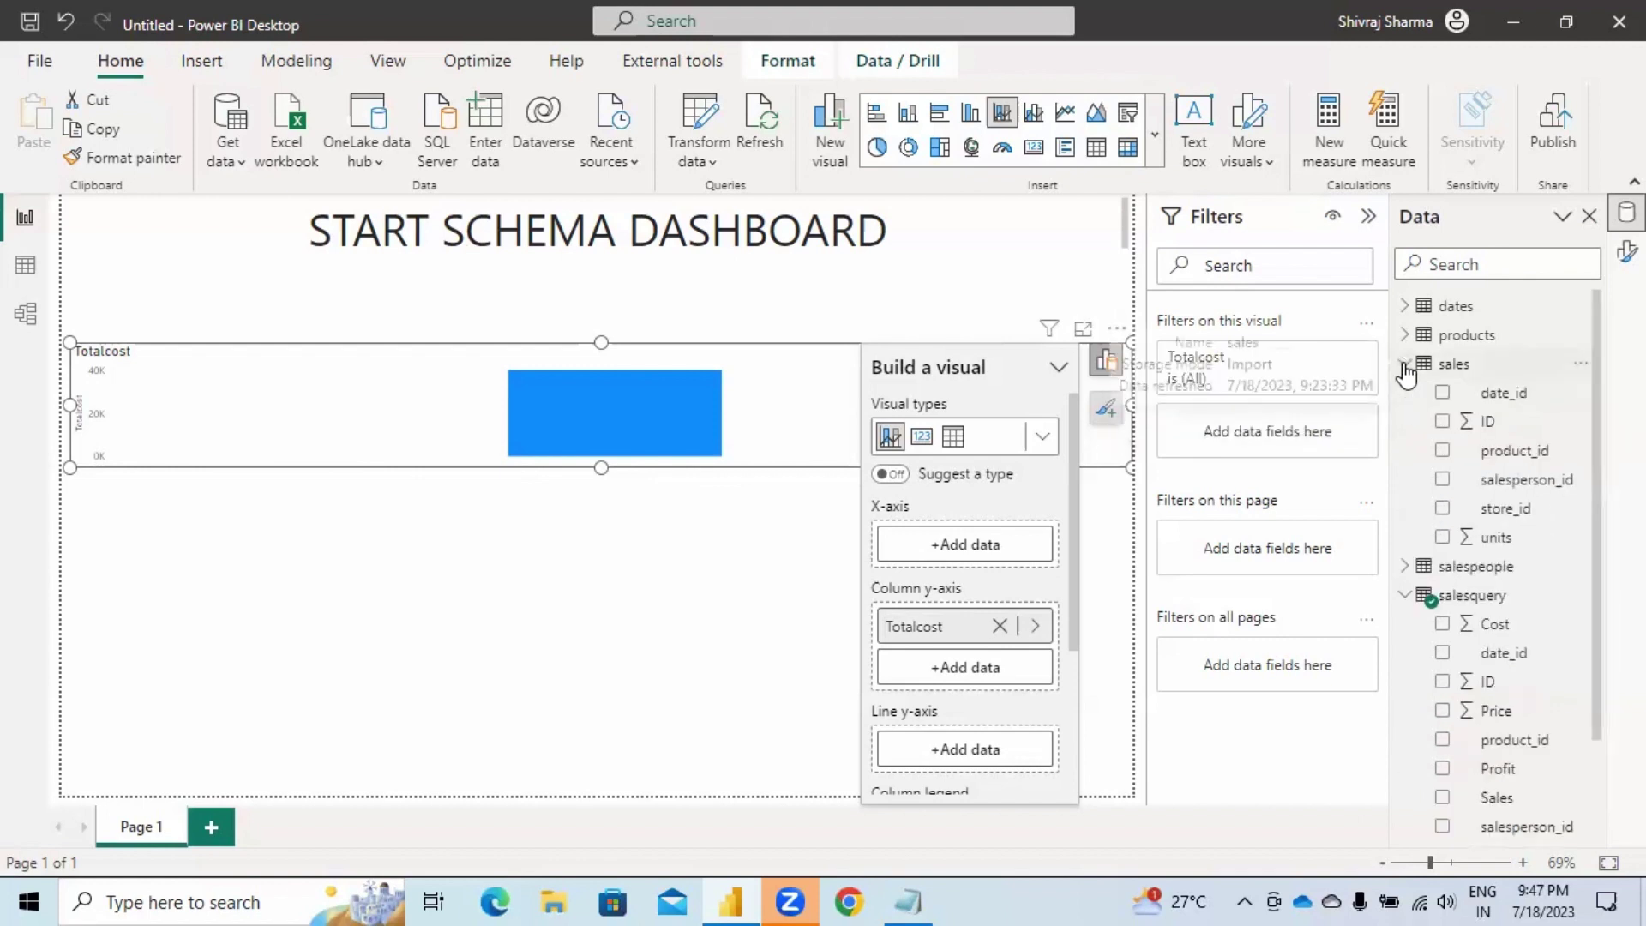
pyautogui.click(1404, 363)
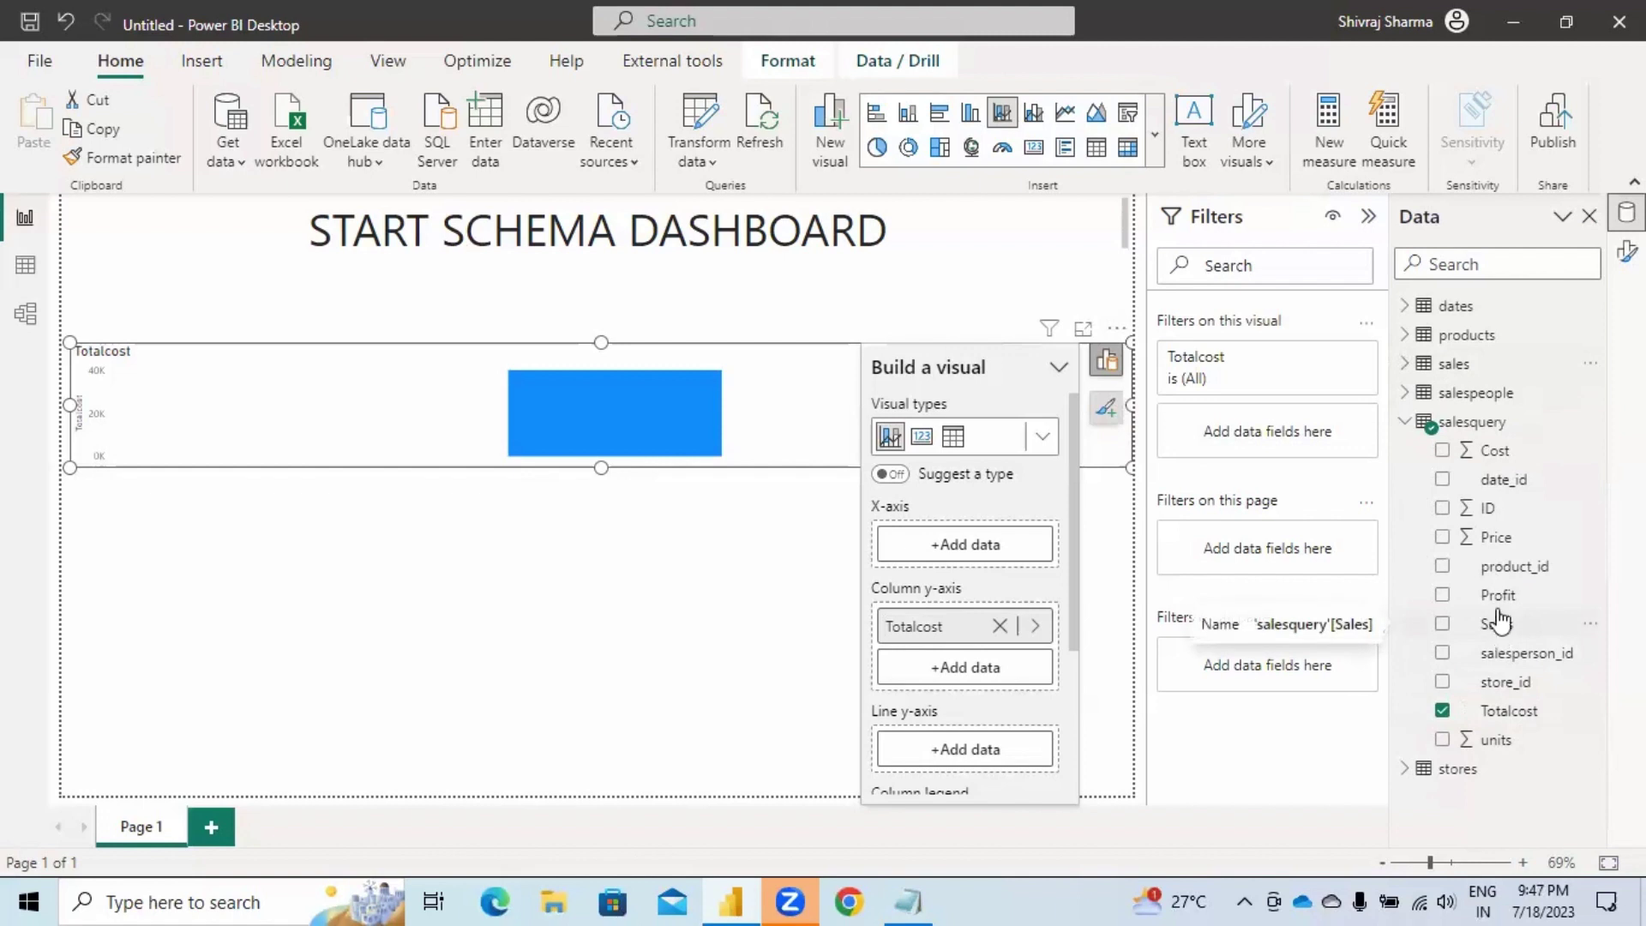
# Add the Profit field of the salesquery table to the chart's Column y-axis and rename it to Profit, without the "Count of" prefix.
pyautogui.moveTo(1496, 603); pyautogui.dragTo(986, 816)
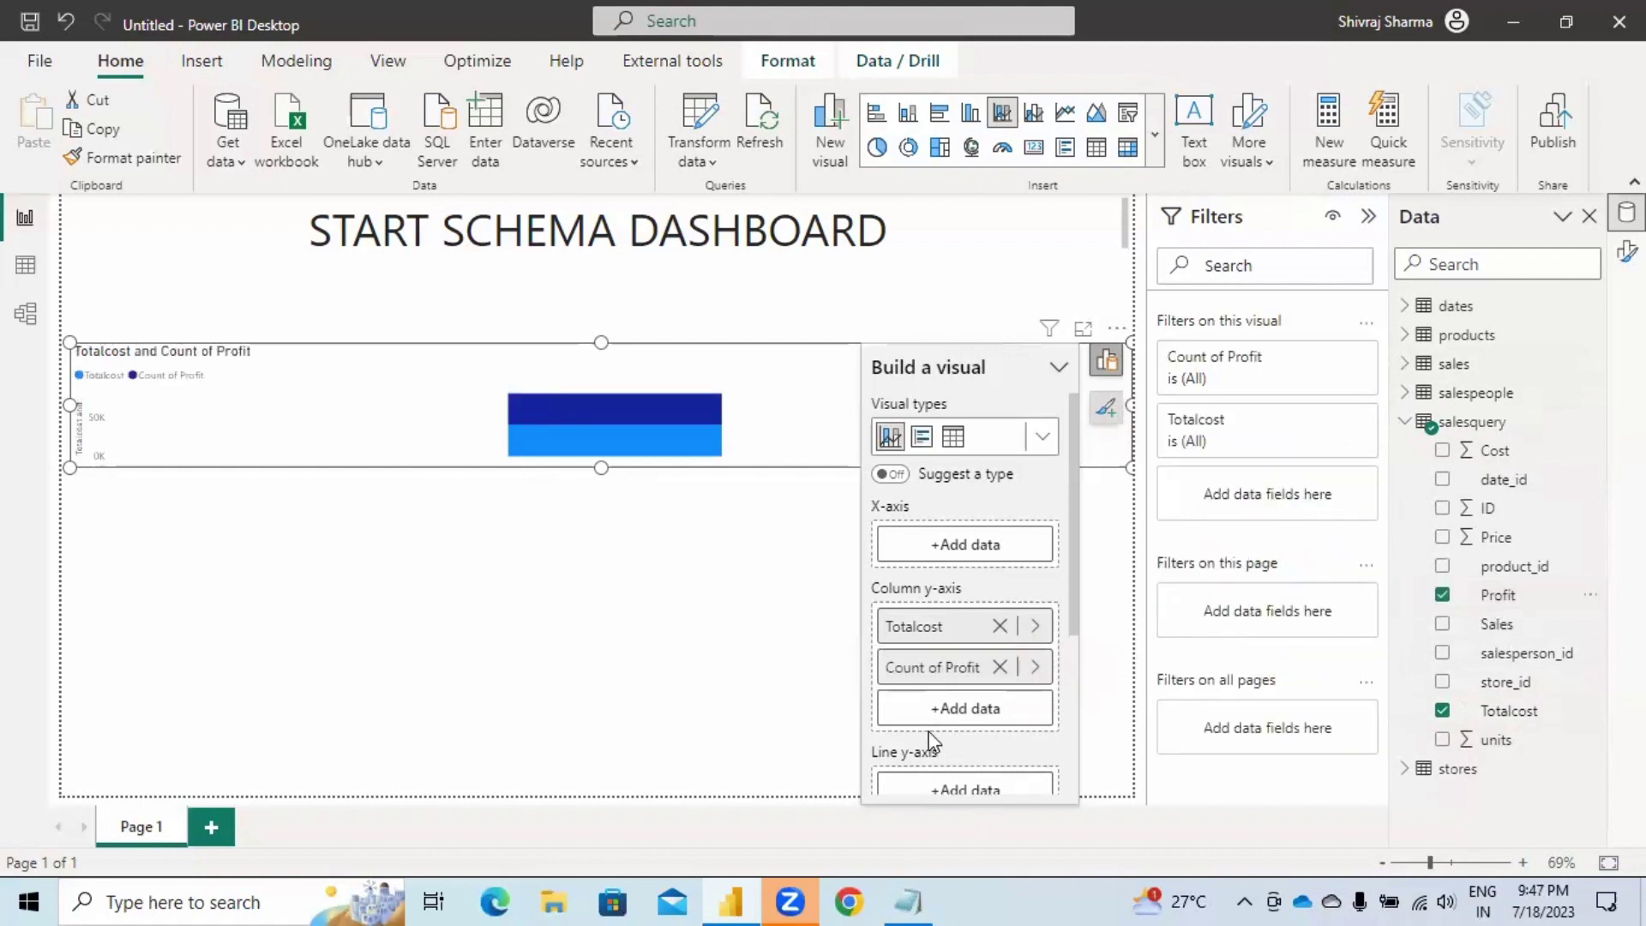
pyautogui.doubleClick(943, 669)
pyautogui.click(945, 667)
pyautogui.press('BackSpace')
pyautogui.press('BackSpace')
pyautogui.press('BackSpace')
pyautogui.press('BackSpace')
pyautogui.press('BackSpace')
pyautogui.press('BackSpace')
pyautogui.press('BackSpace')
pyautogui.press('BackSpace')
pyautogui.press('BackSpace')
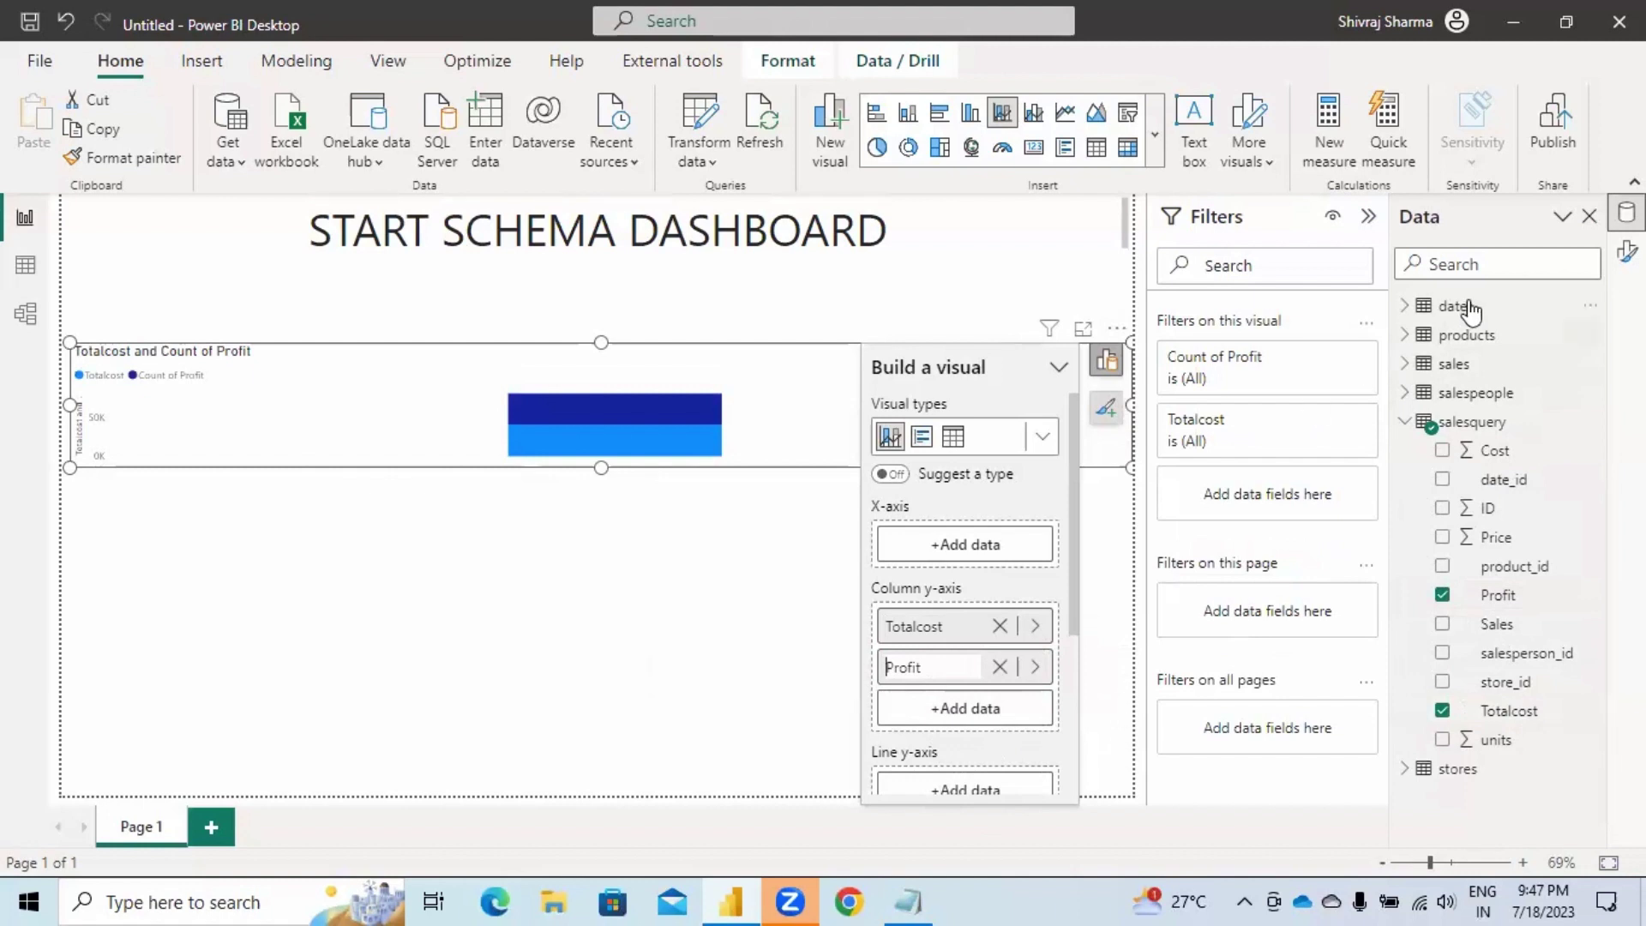
# Add the date hierarchy of the dates table to the chart's X-axis and the salesquery table's Sales field to the Line y-axis.
pyautogui.click(1403, 307)
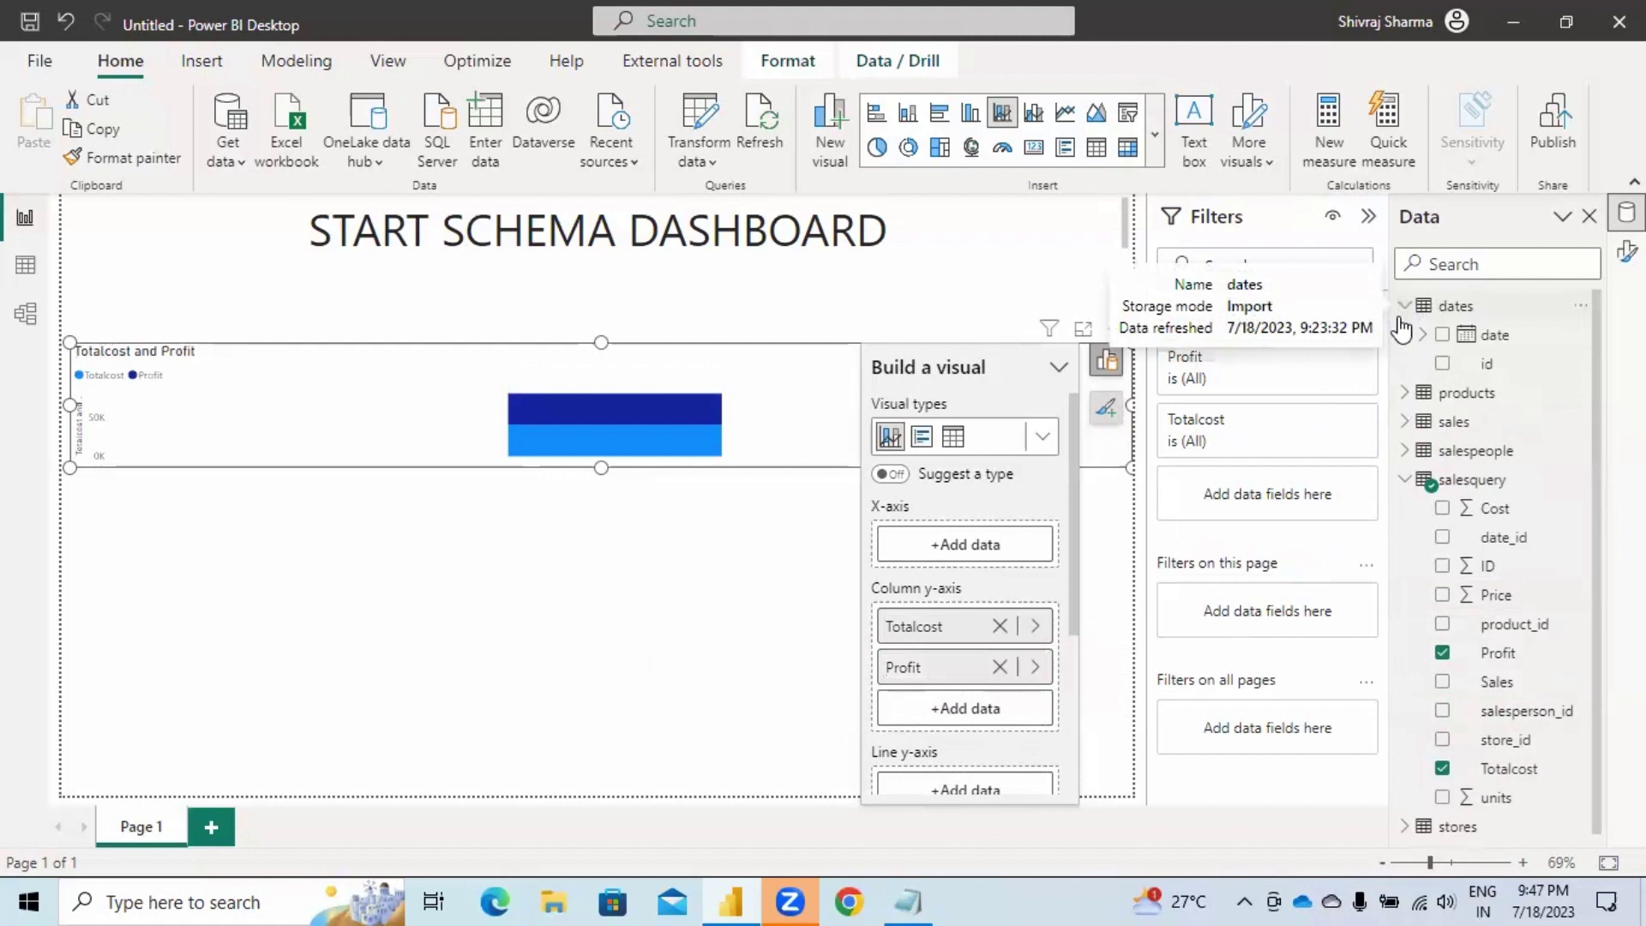
pyautogui.moveTo(1492, 336); pyautogui.dragTo(964, 544)
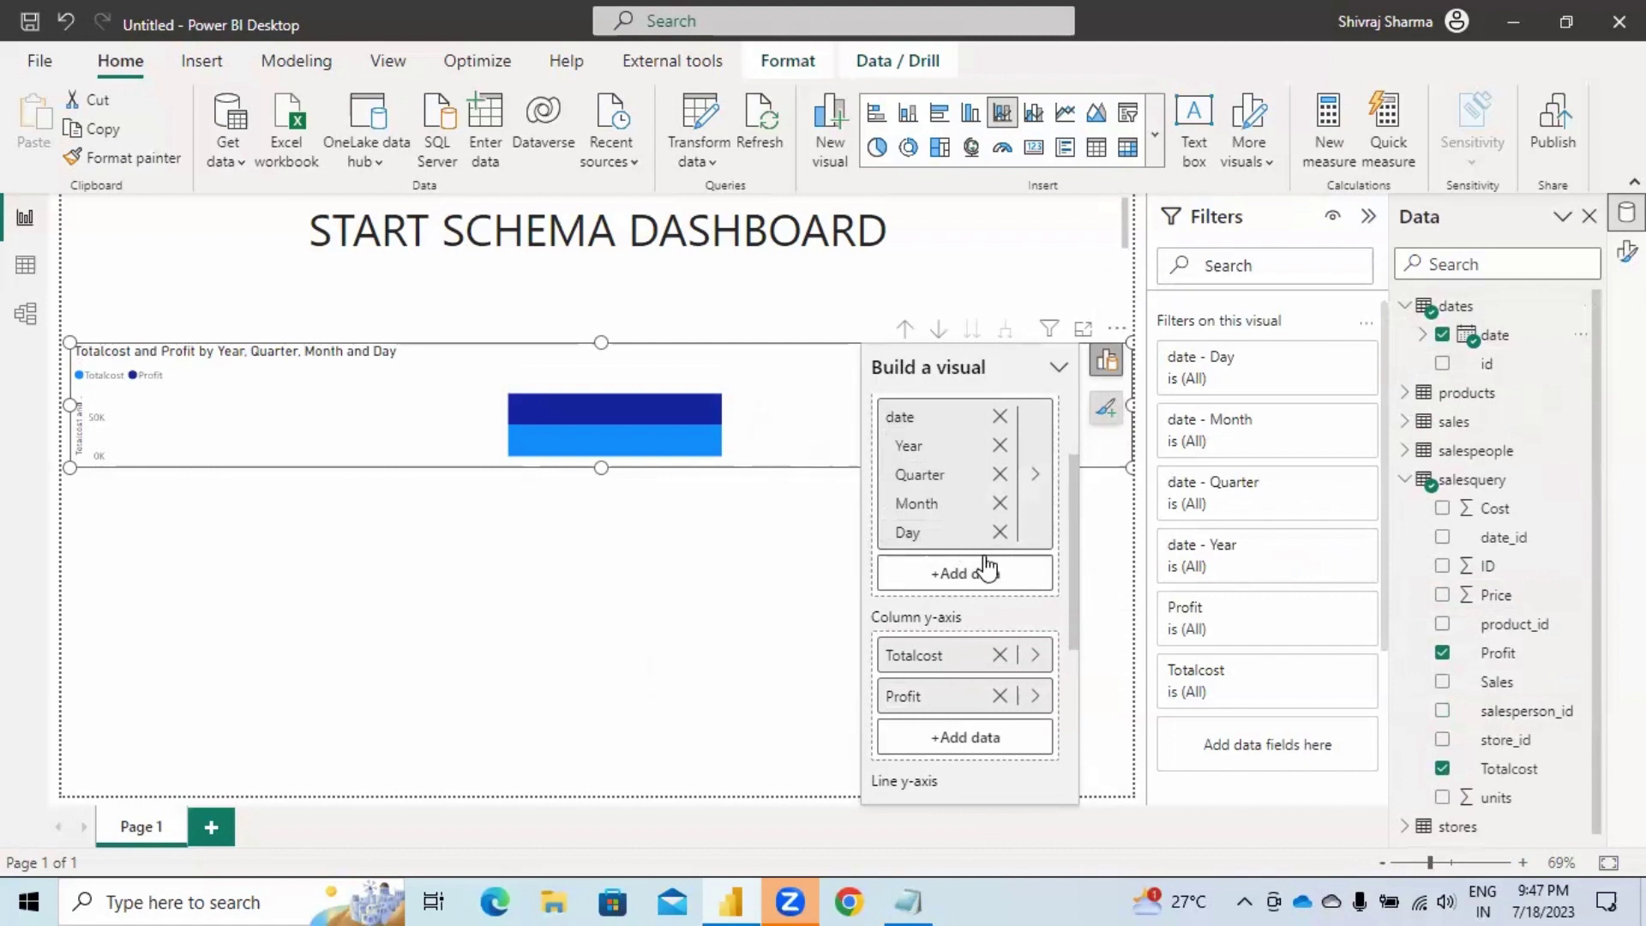
pyautogui.scroll(-3, 968, 566)
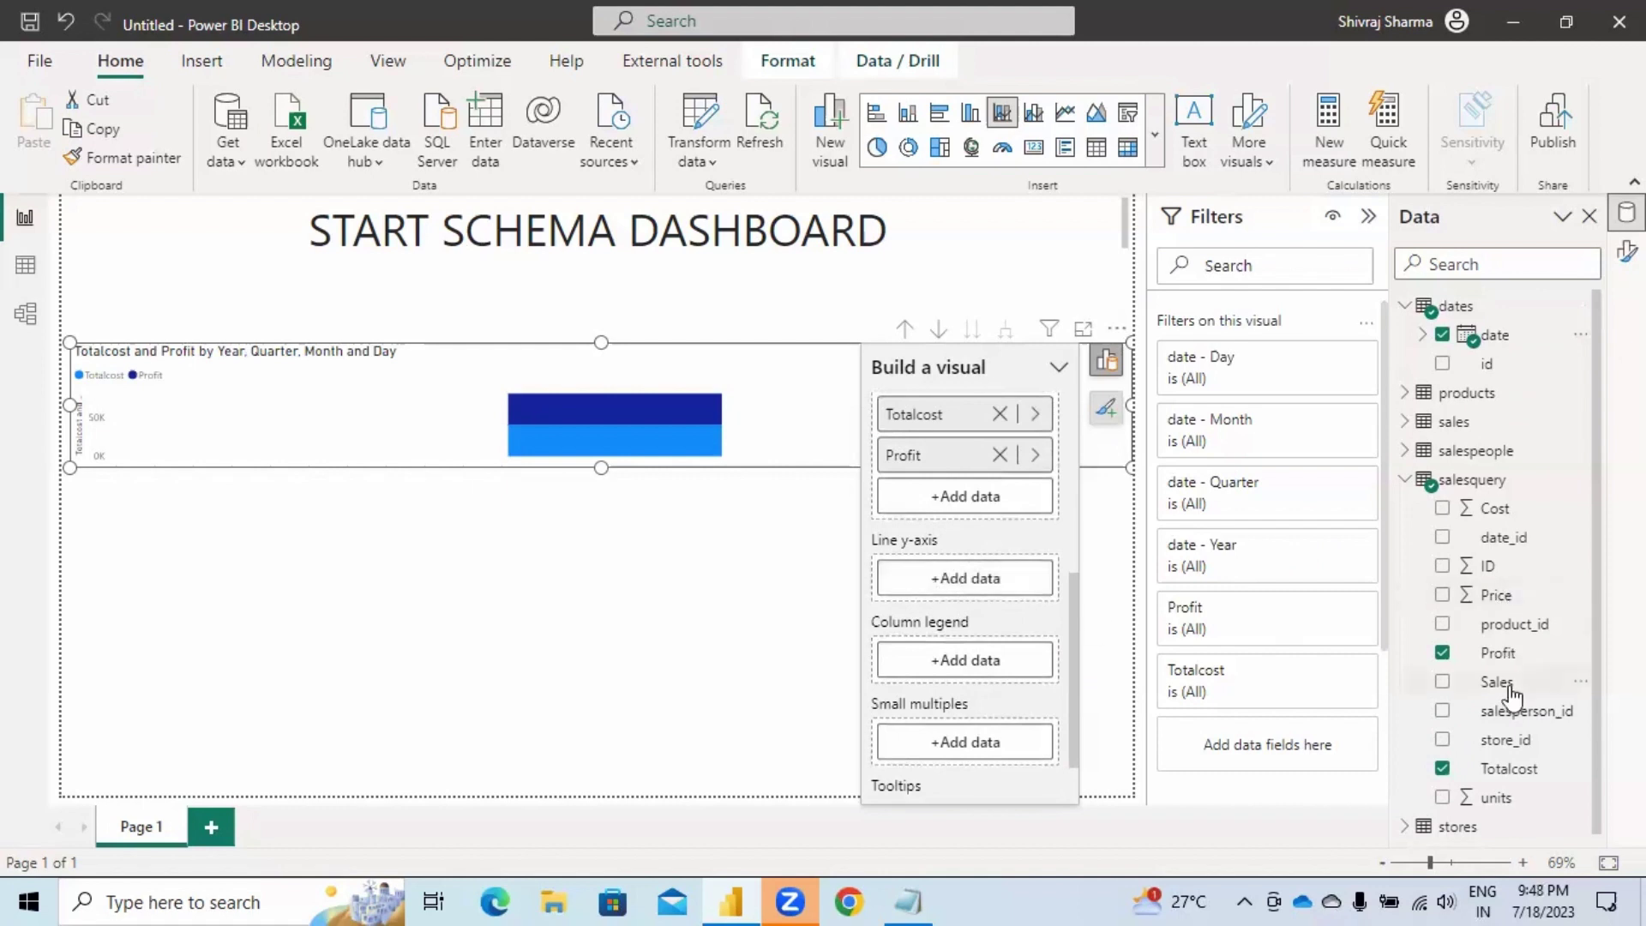
pyautogui.moveTo(1511, 692); pyautogui.dragTo(984, 579)
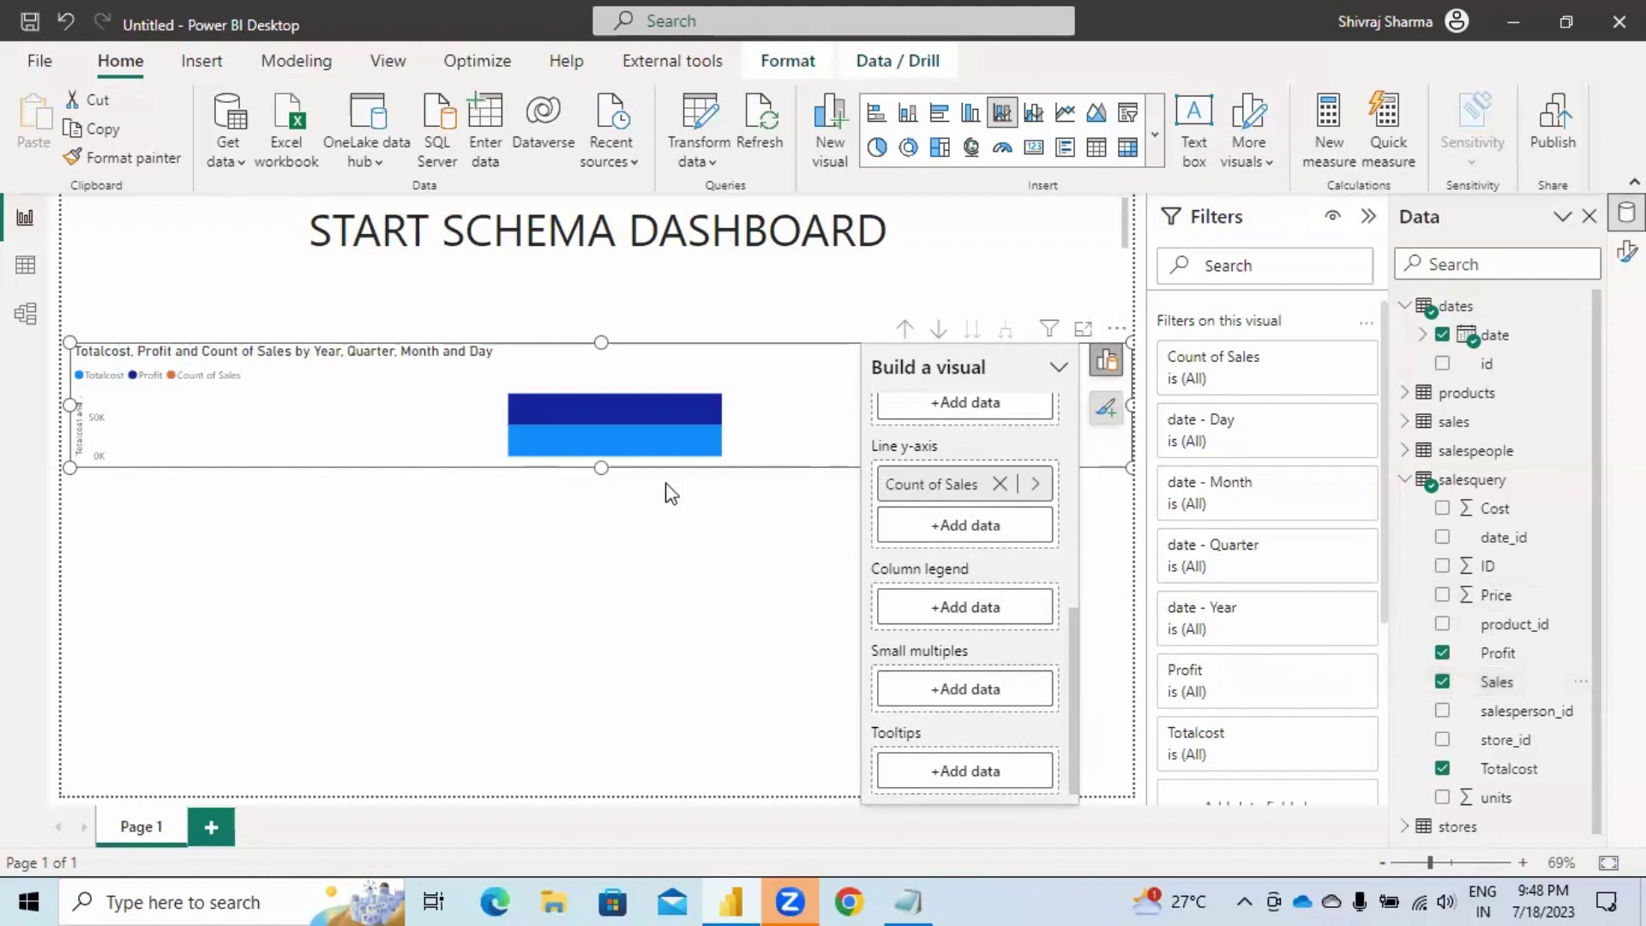
# Enlarge the chart to fill the page from the heading down to the lower edge, and hide the Filters and Build a visual panes.
pyautogui.click(604, 645)
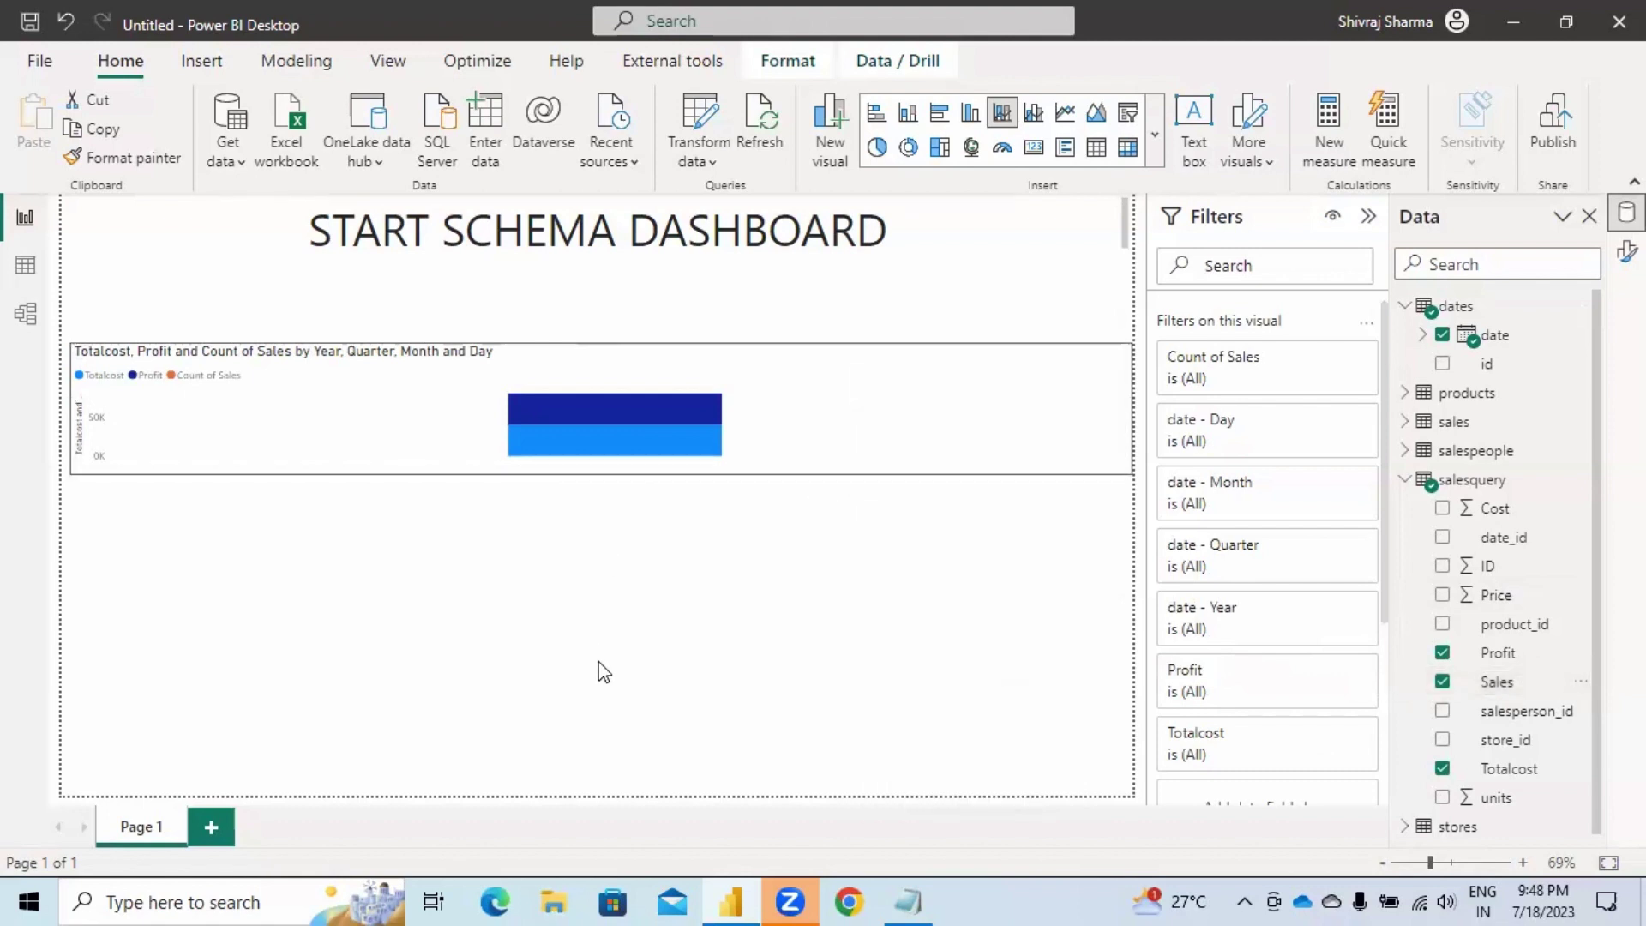
pyautogui.moveTo(603, 795); pyautogui.dragTo(604, 797)
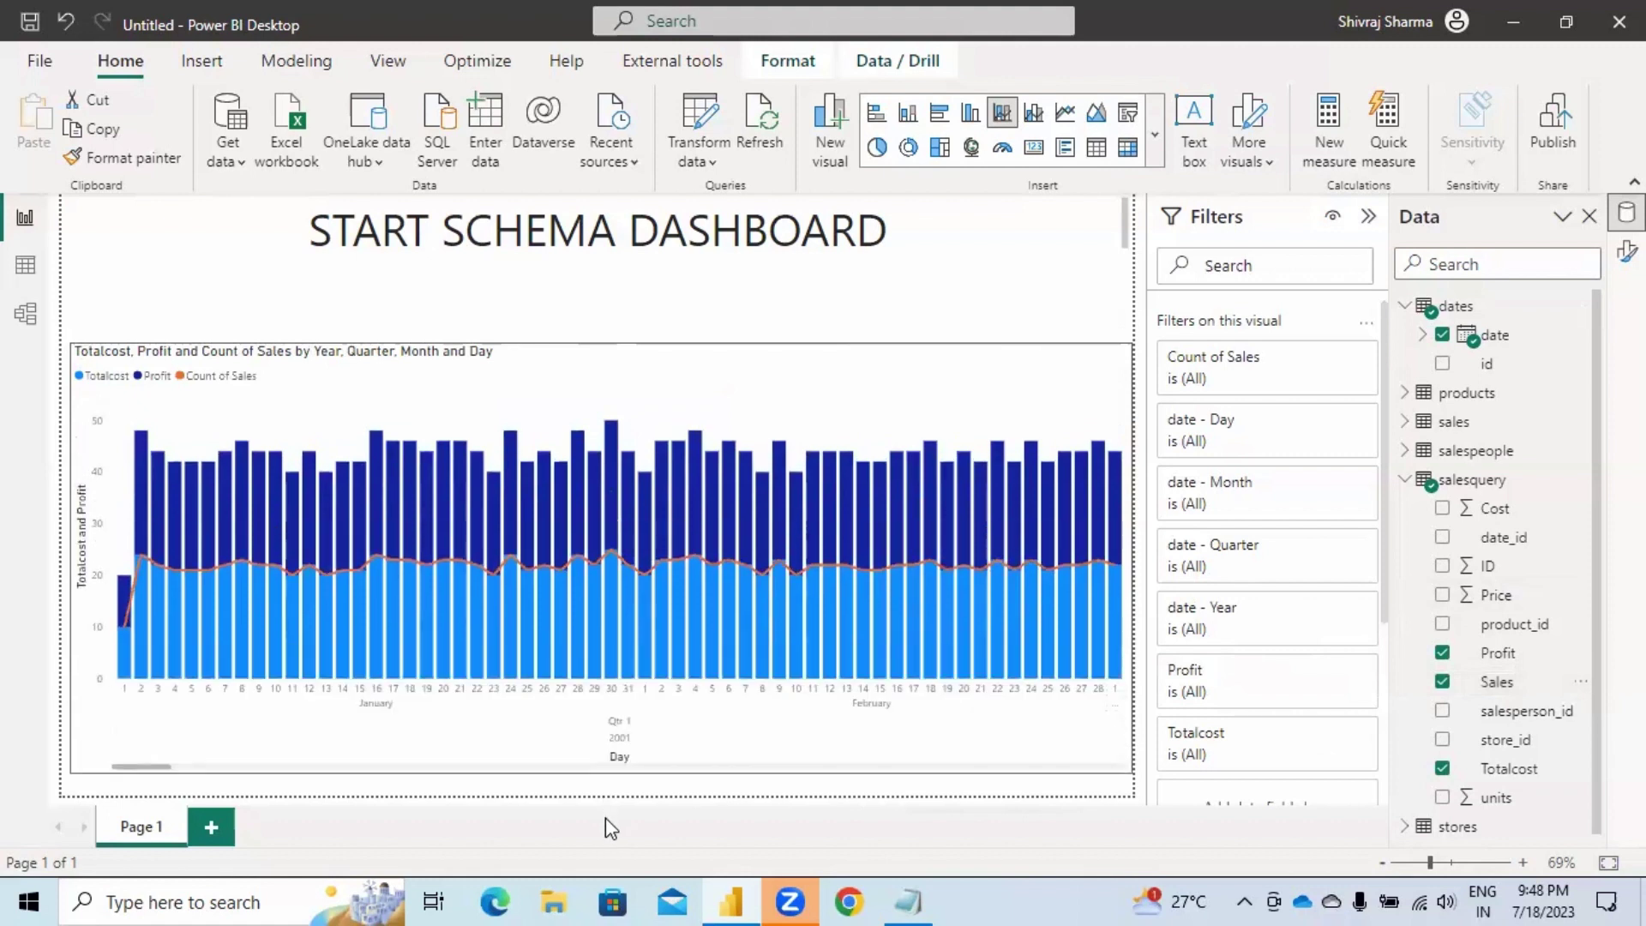
pyautogui.click(633, 769)
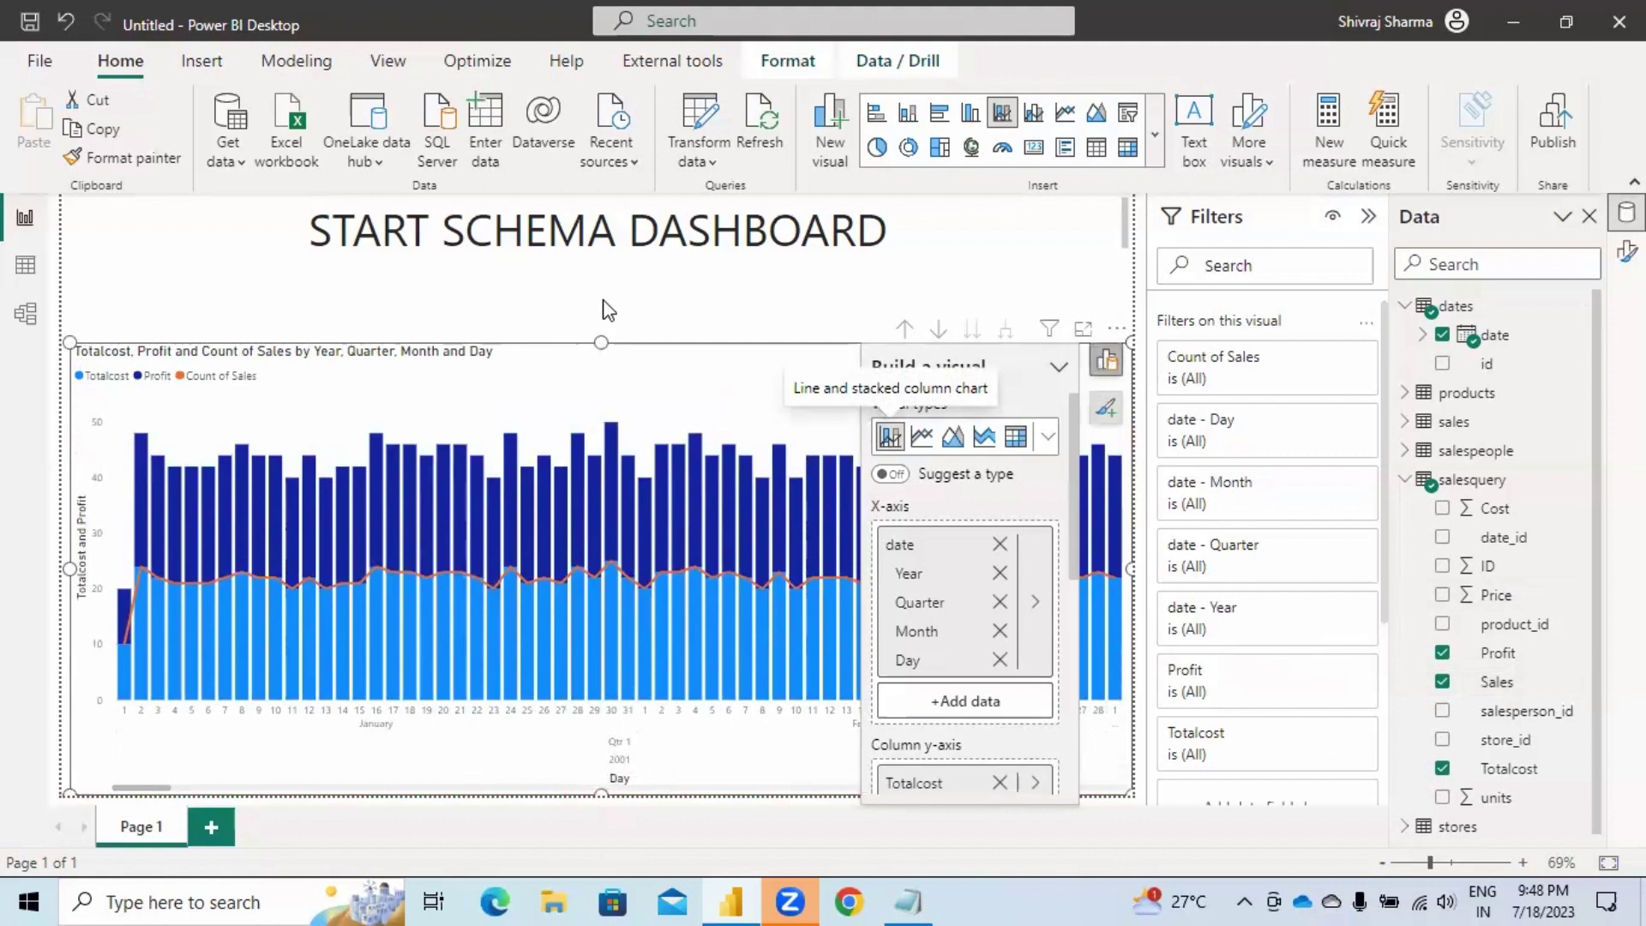
pyautogui.click(603, 253)
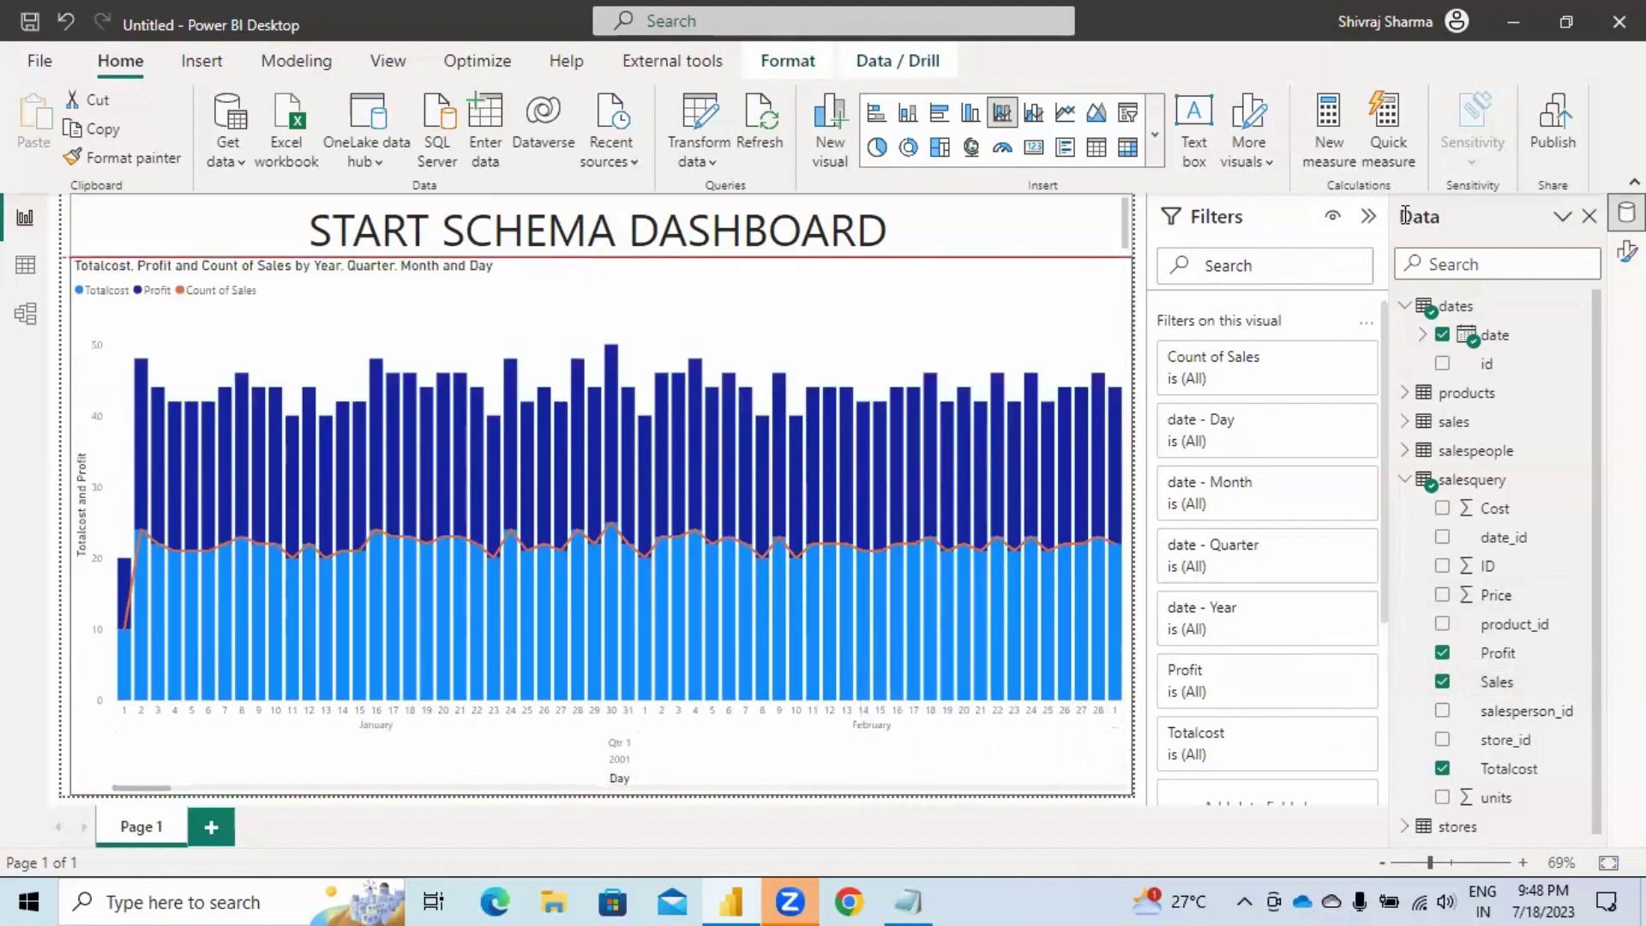
pyautogui.click(1366, 219)
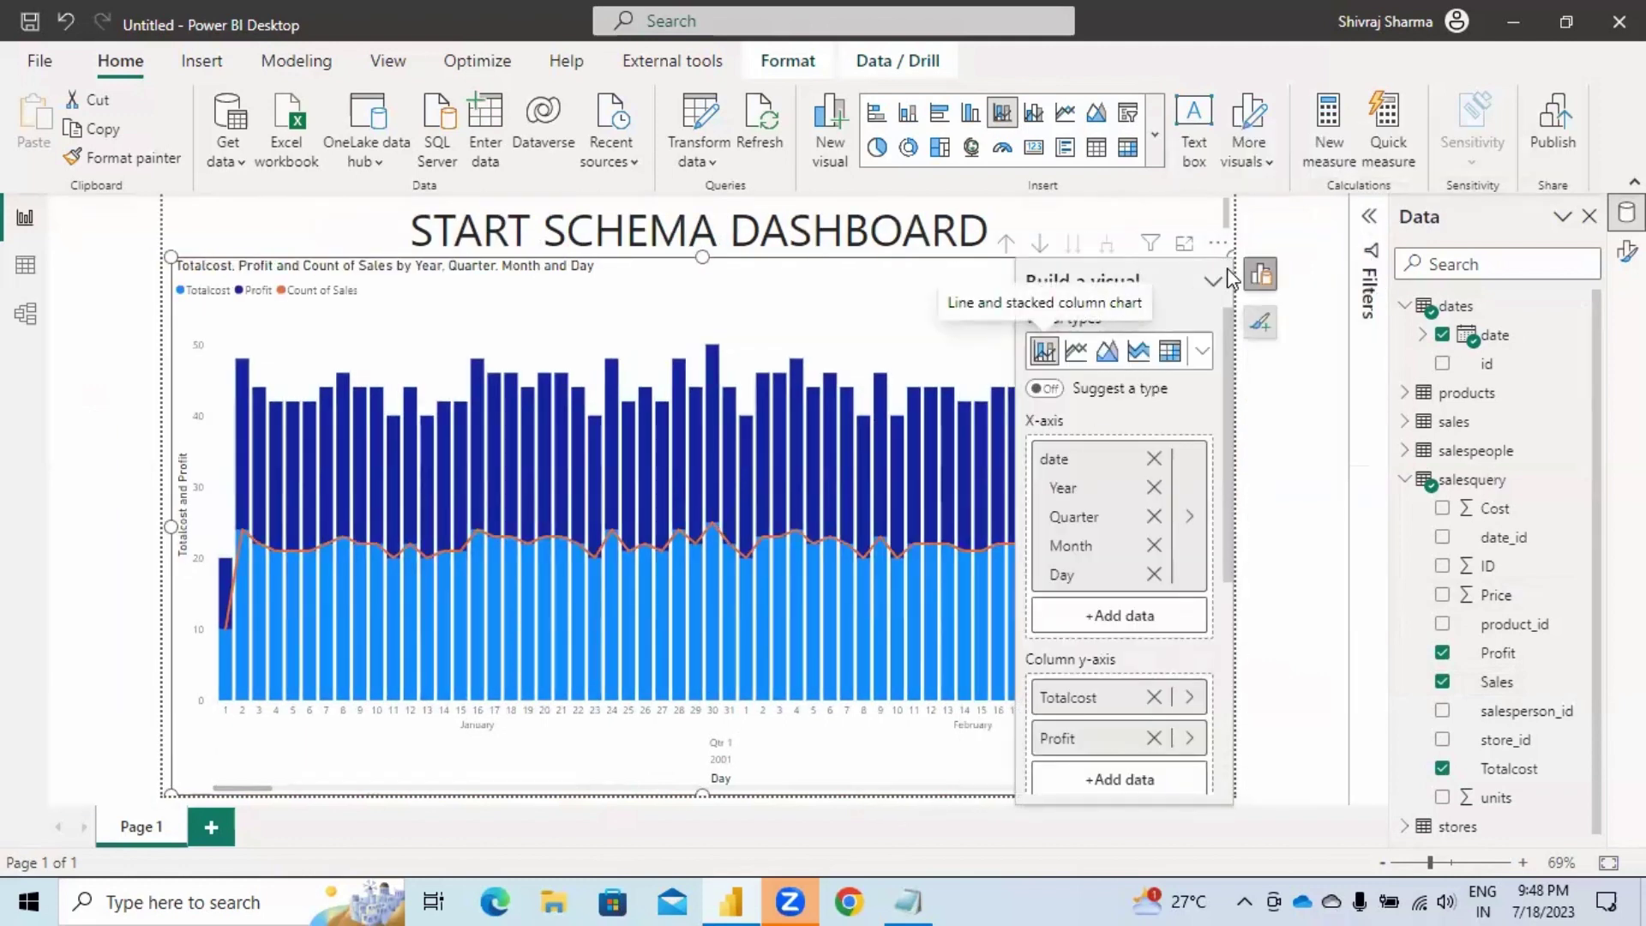
pyautogui.click(1265, 286)
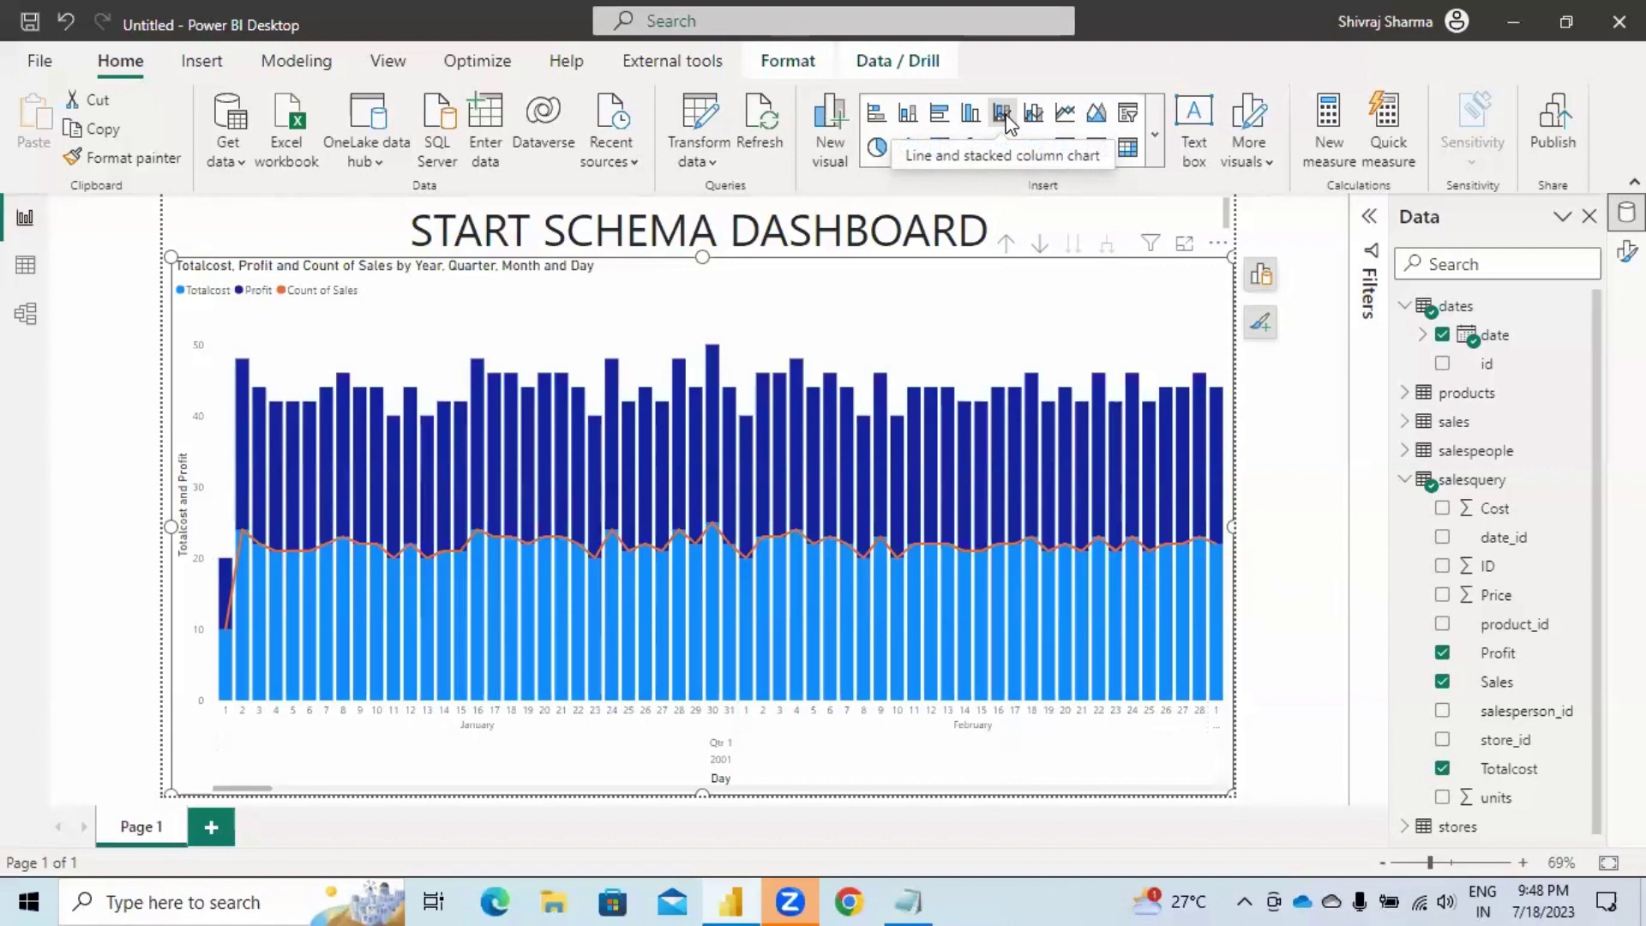
# Rename the chart's Line y-axis field to Sales by removing the "Count of" prefix, leaving the chart's build options closed.
pyautogui.click(1260, 274)
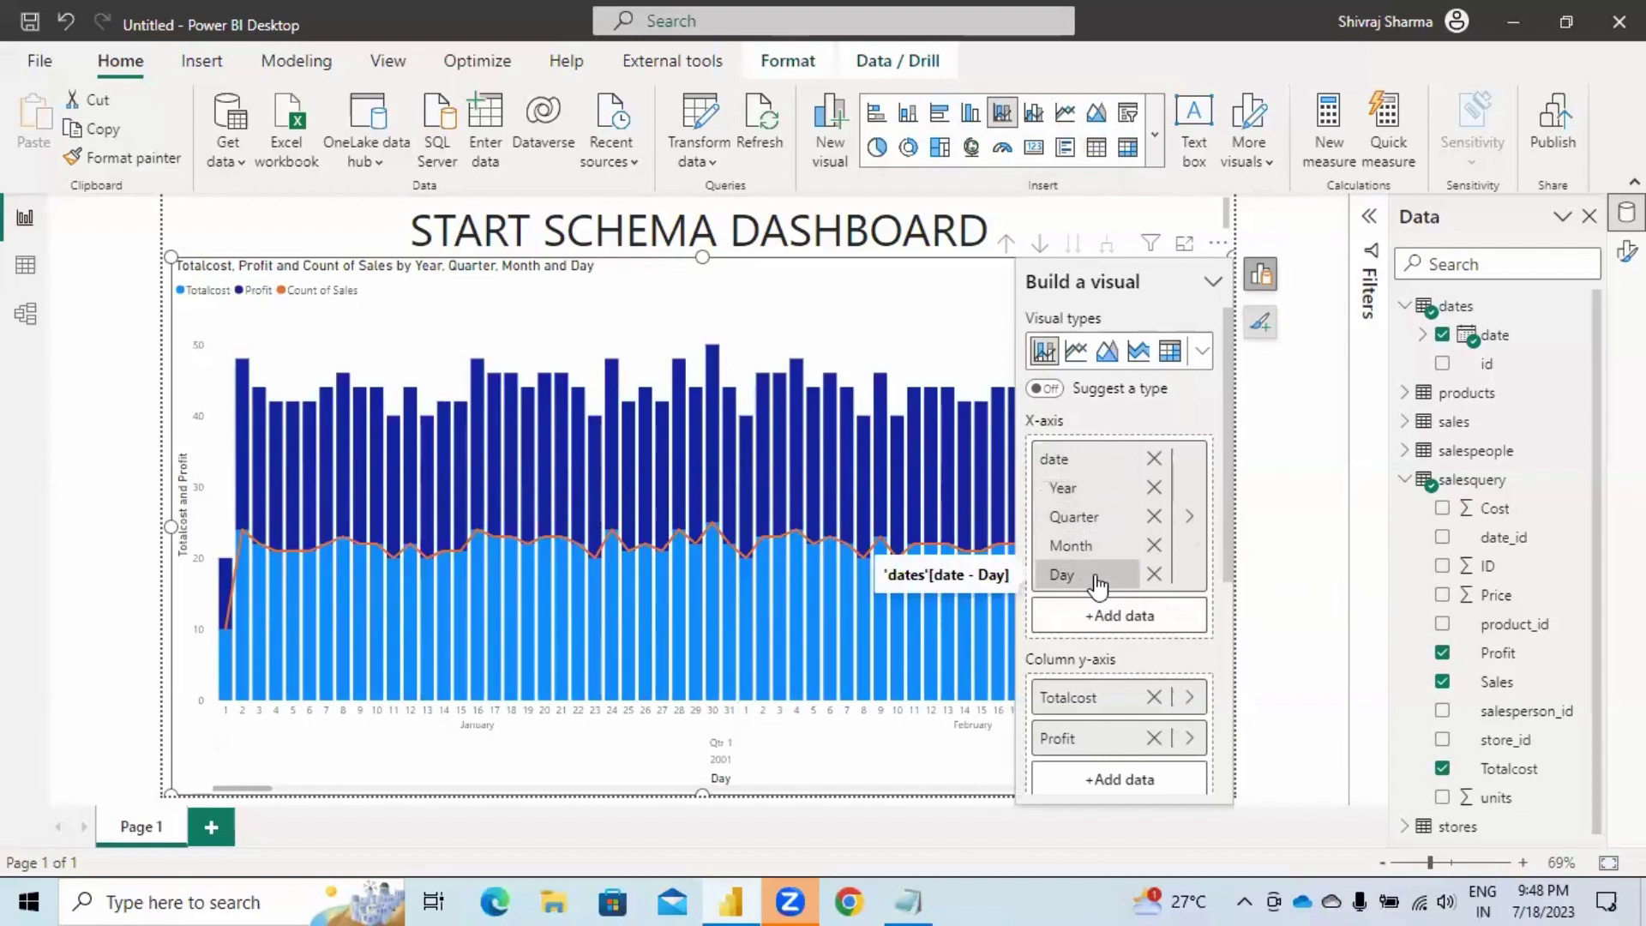
pyautogui.scroll(-3, 1097, 585)
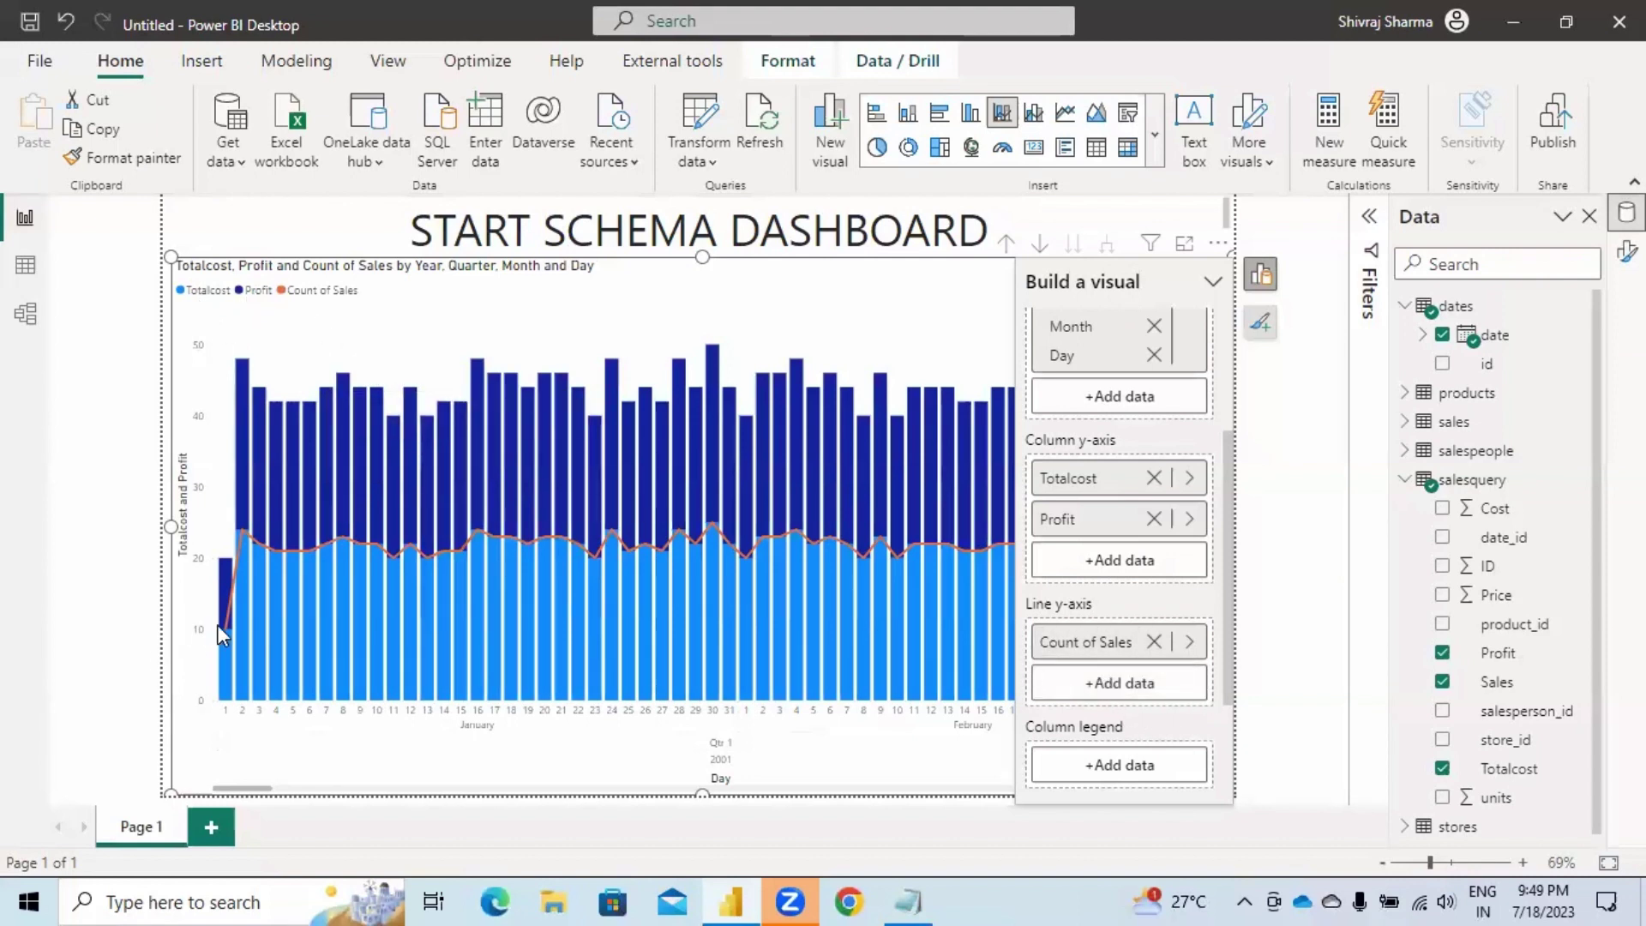
pyautogui.doubleClick(1104, 642)
pyautogui.click(1104, 642)
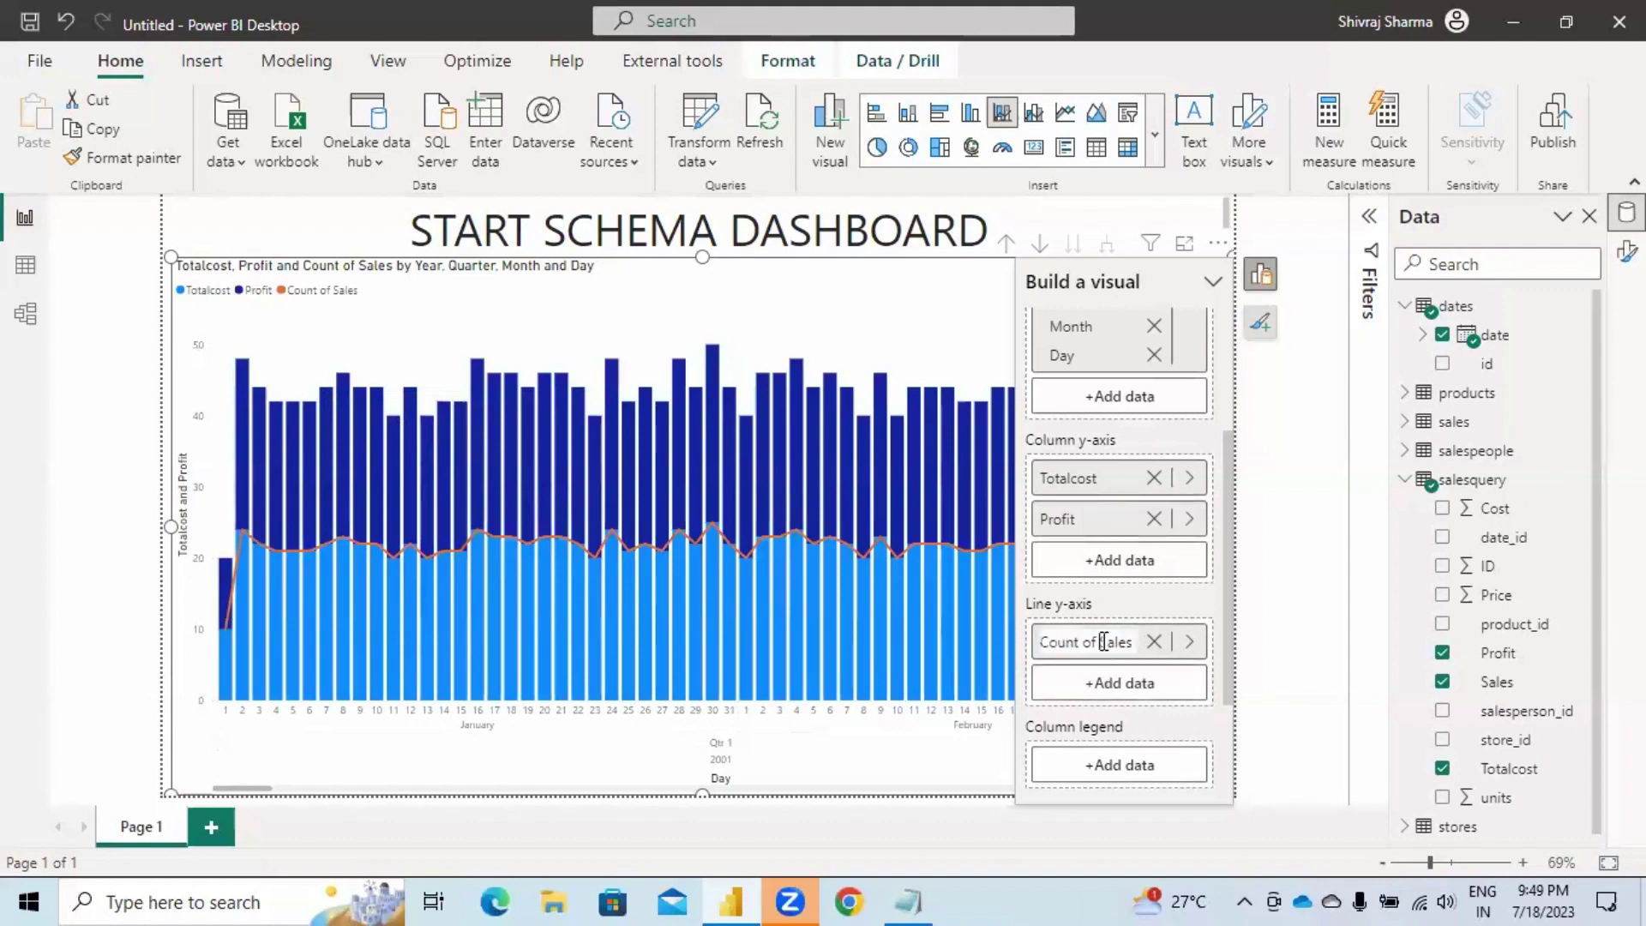
pyautogui.press('BackSpace')
pyautogui.press('BackSpace')
pyautogui.press('BackSpace')
pyautogui.press('BackSpace')
pyautogui.press('BackSpace')
pyautogui.press('BackSpace')
pyautogui.press('BackSpace')
pyautogui.press('BackSpace')
pyautogui.press('BackSpace')
pyautogui.click(904, 776)
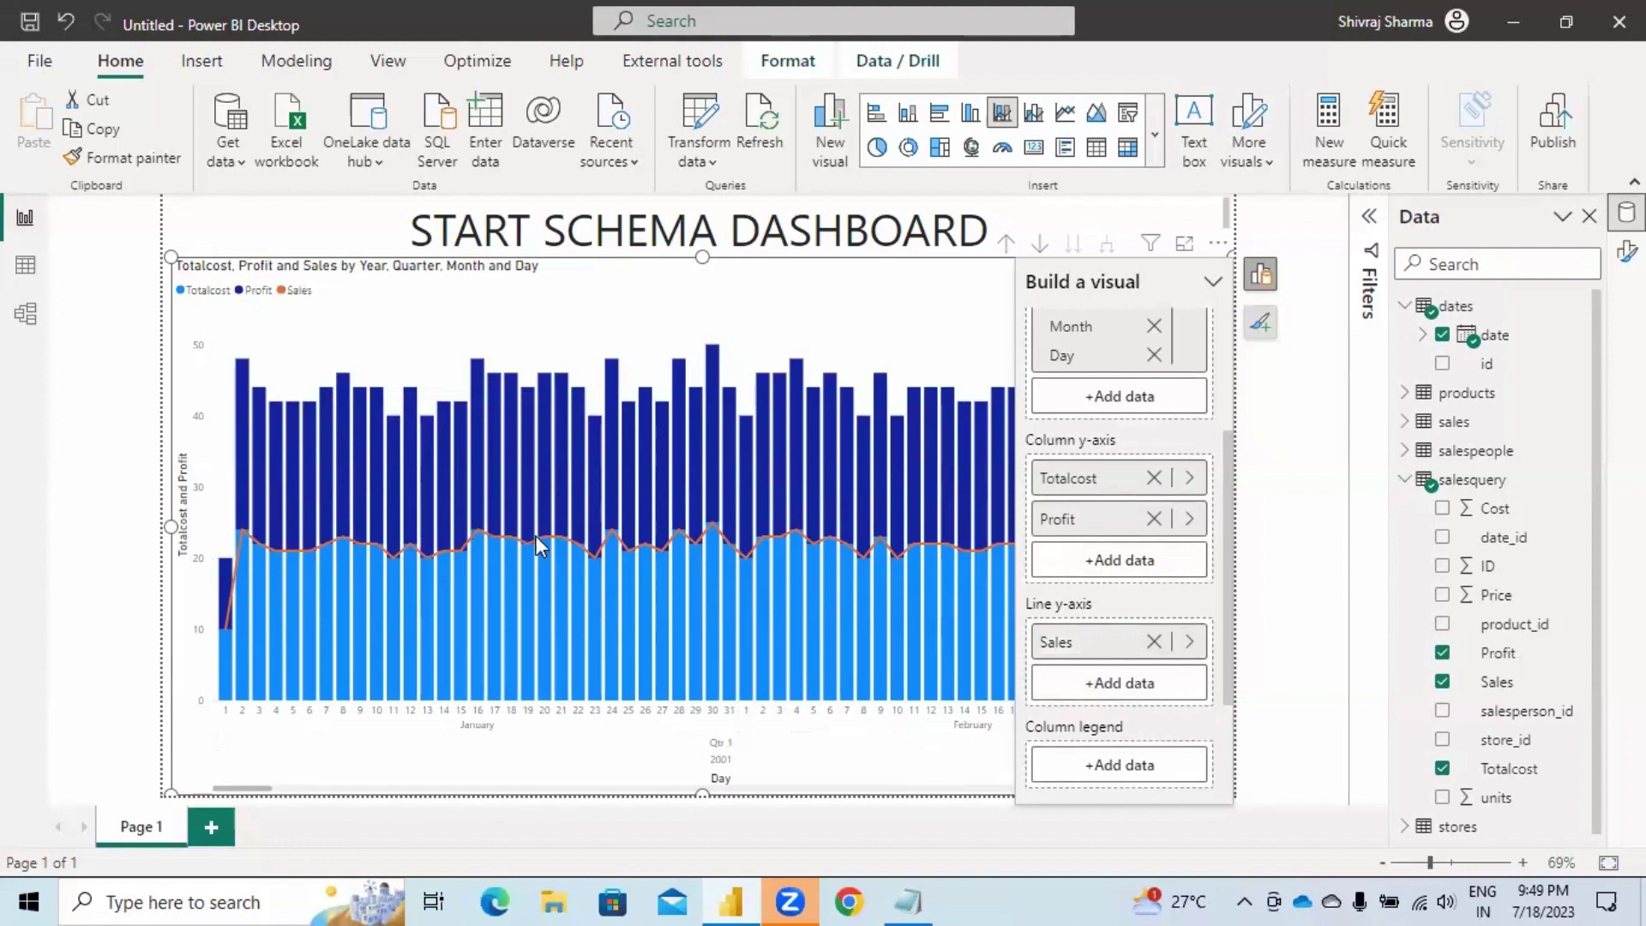
pyautogui.moveTo(907, 554)
pyautogui.scroll(-2, 1052, 614)
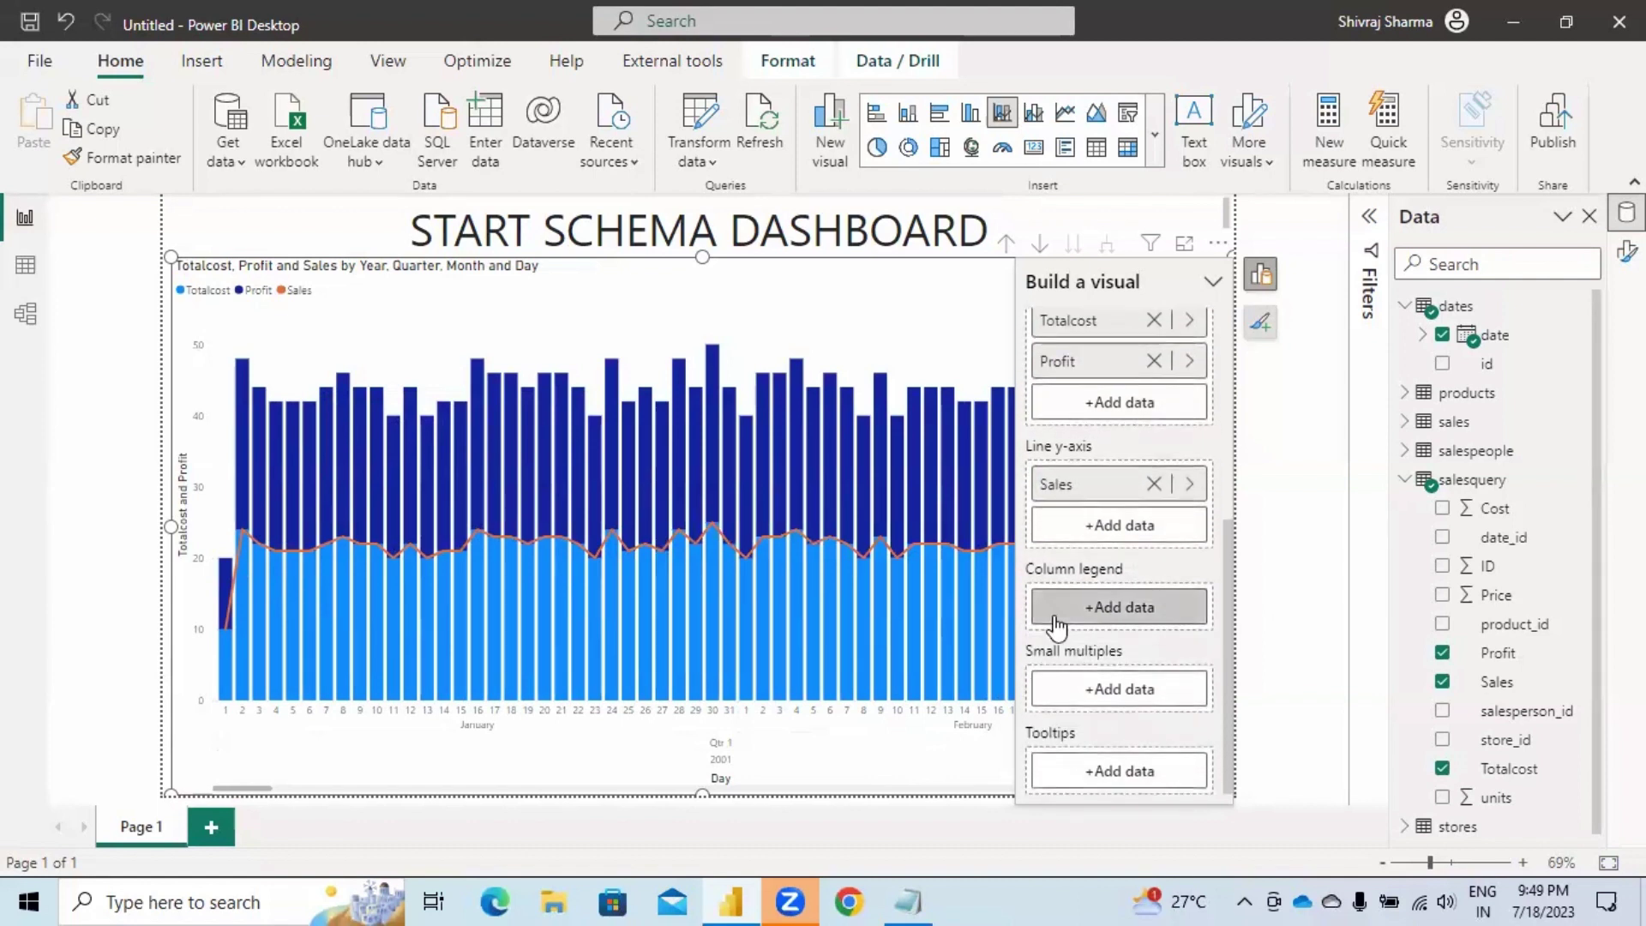
pyautogui.scroll(2, 1056, 626)
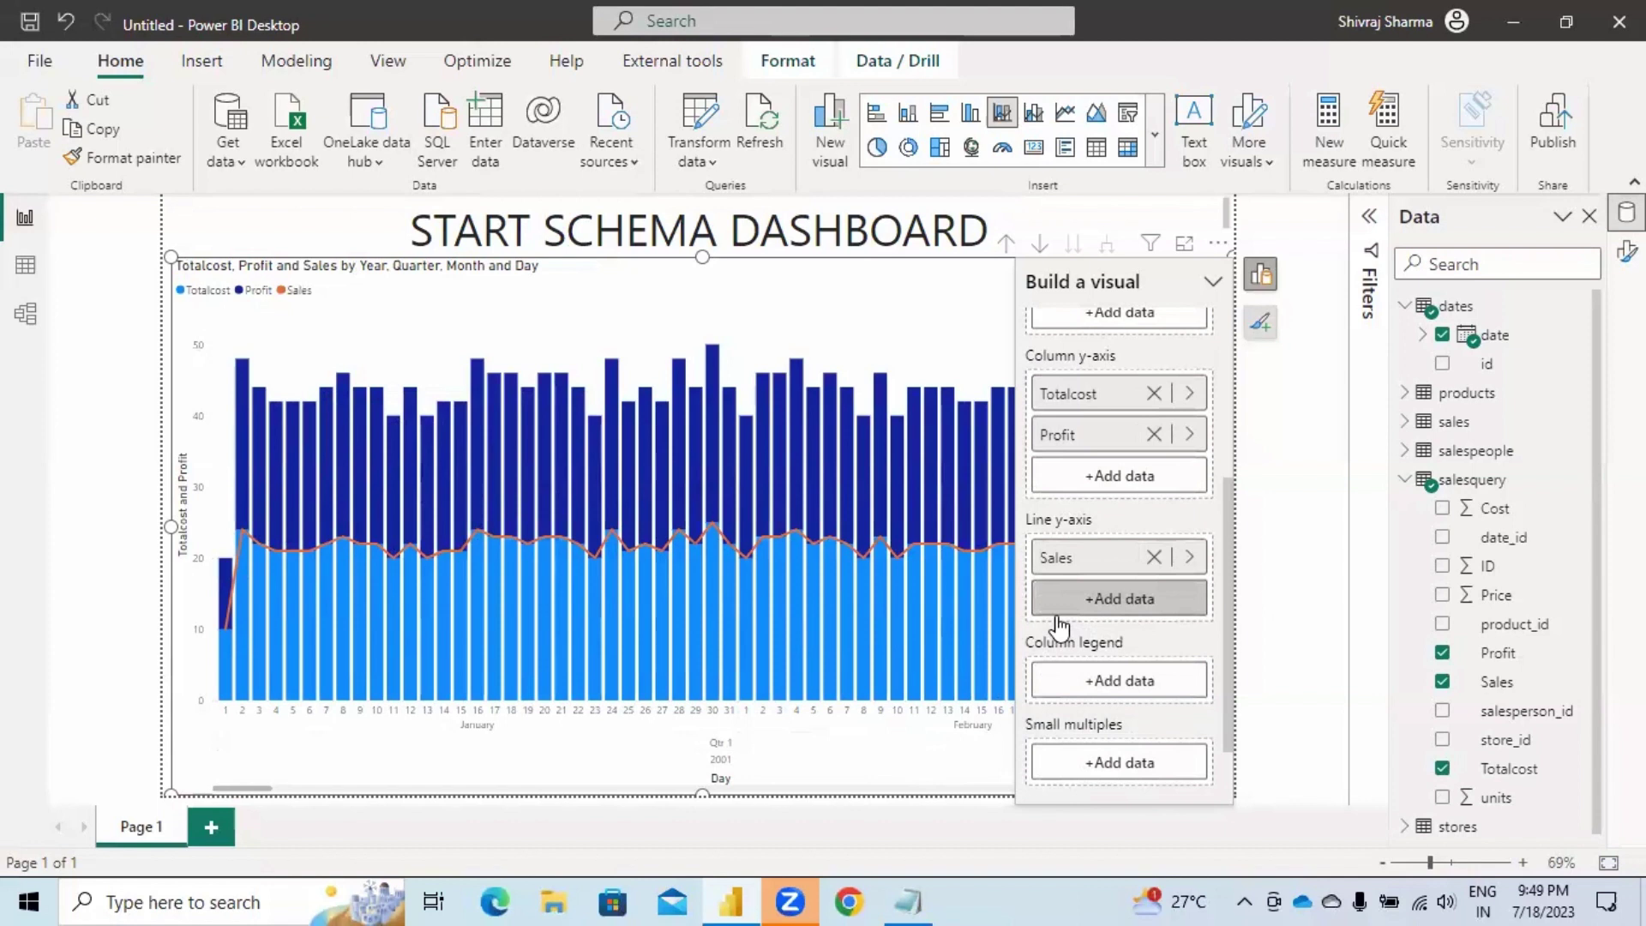
pyautogui.scroll(3, 1061, 622)
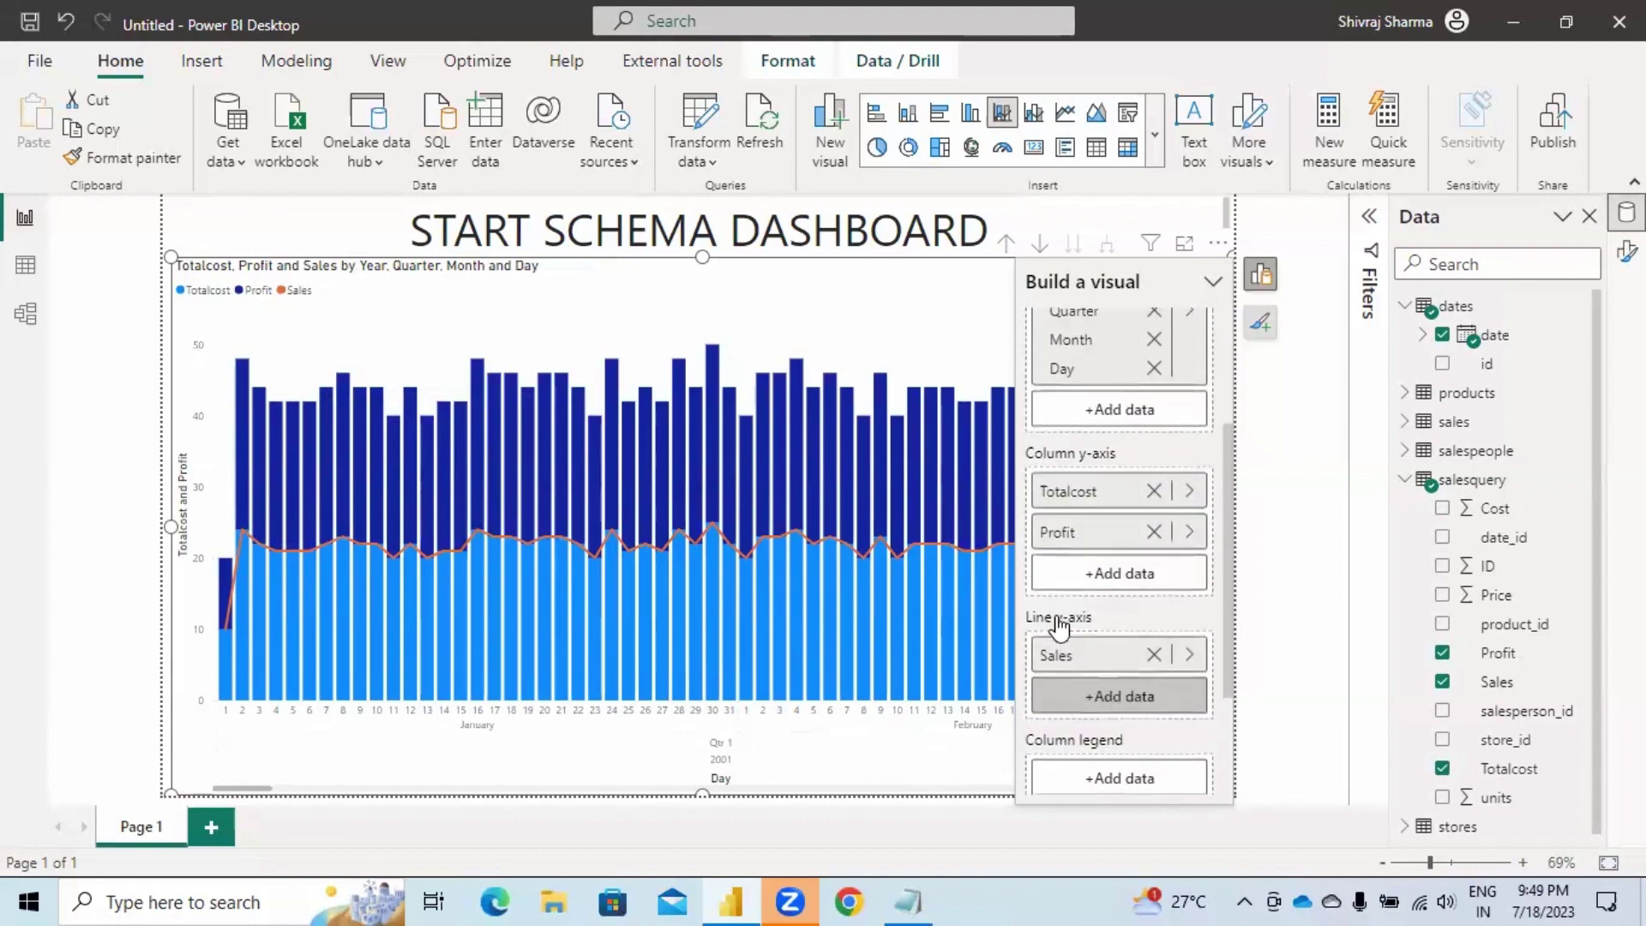
pyautogui.click(1261, 275)
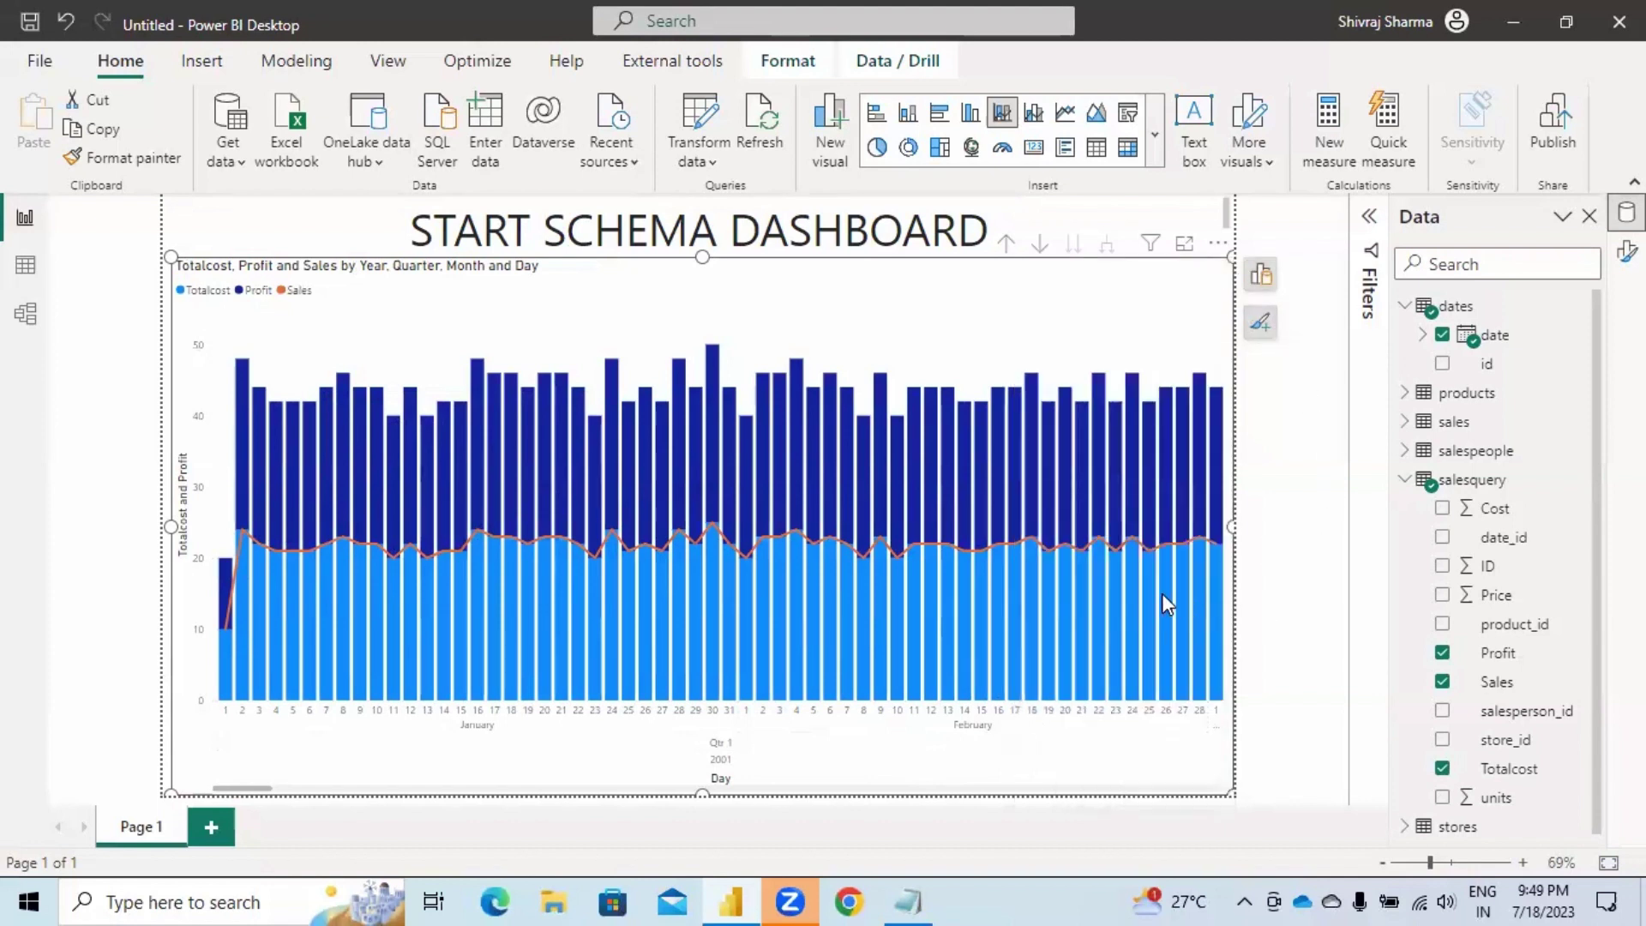
# Turn on drill mode for the chart and drill up through Month and Quarter to the Year level.
pyautogui.click(1041, 248)
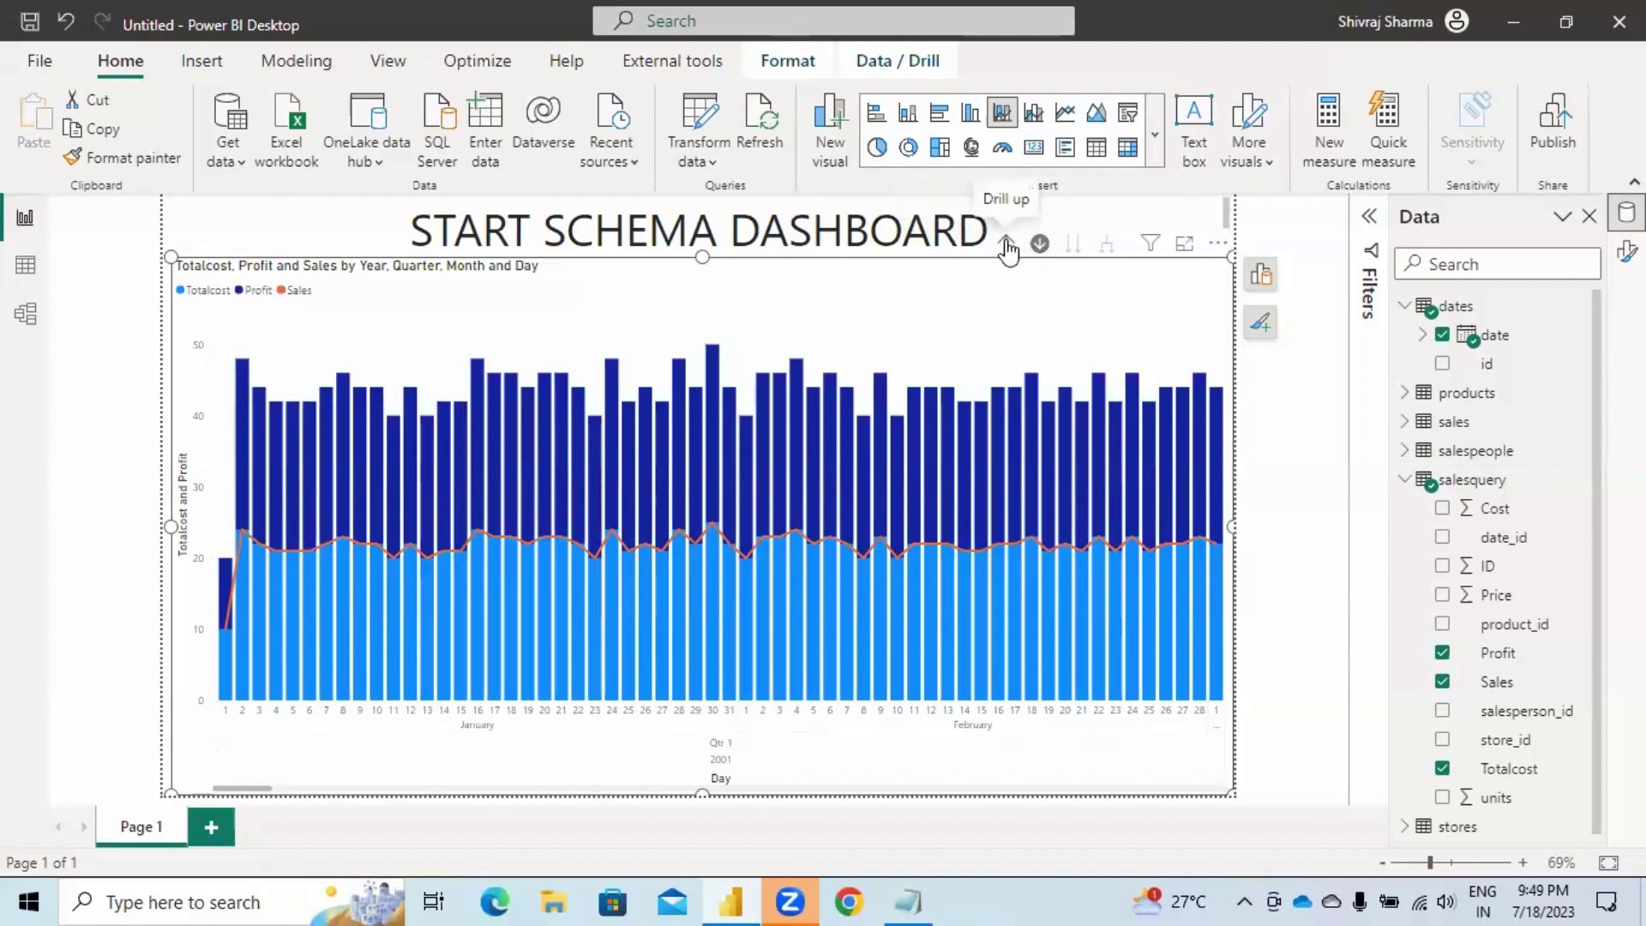
pyautogui.click(1007, 246)
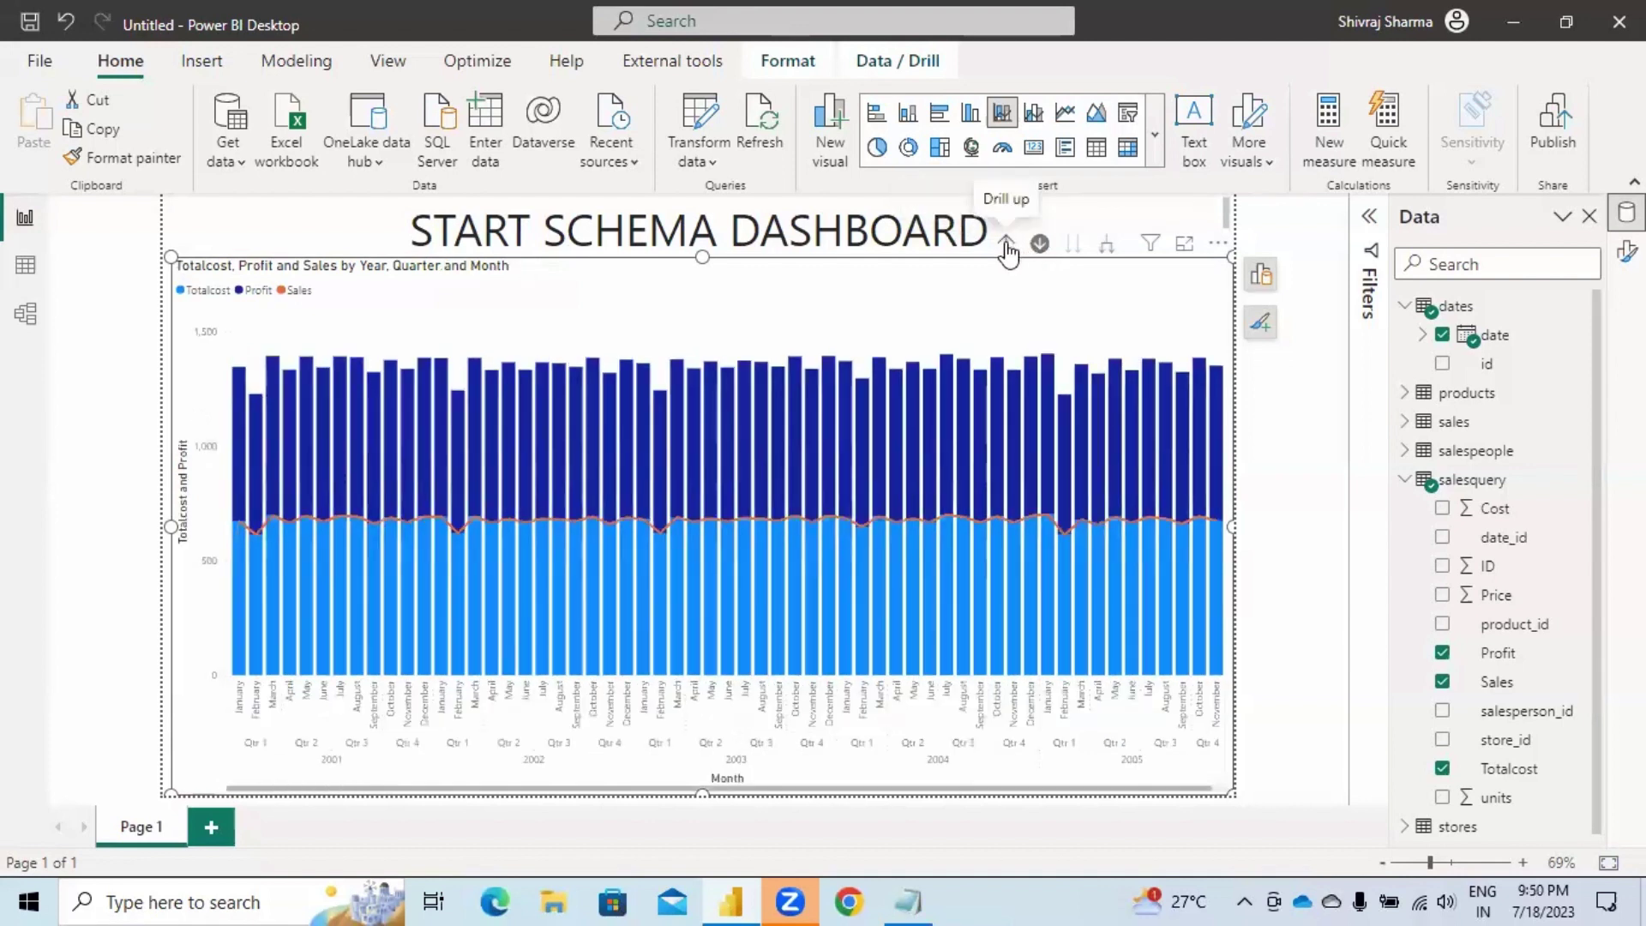
pyautogui.click(1007, 247)
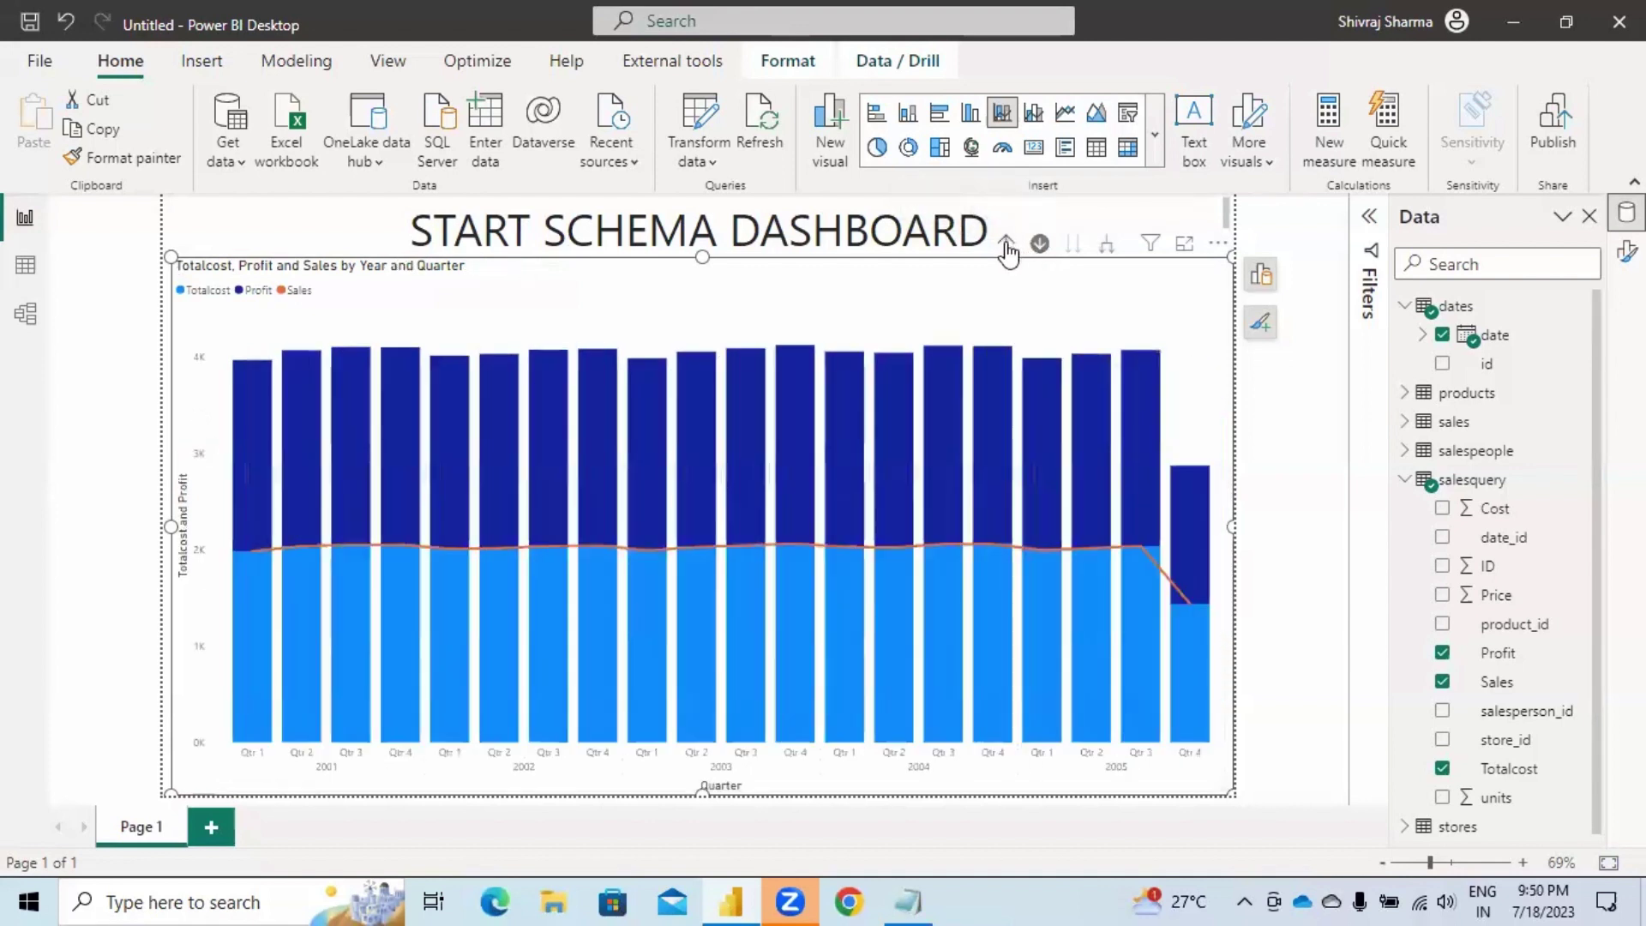
pyautogui.click(1007, 247)
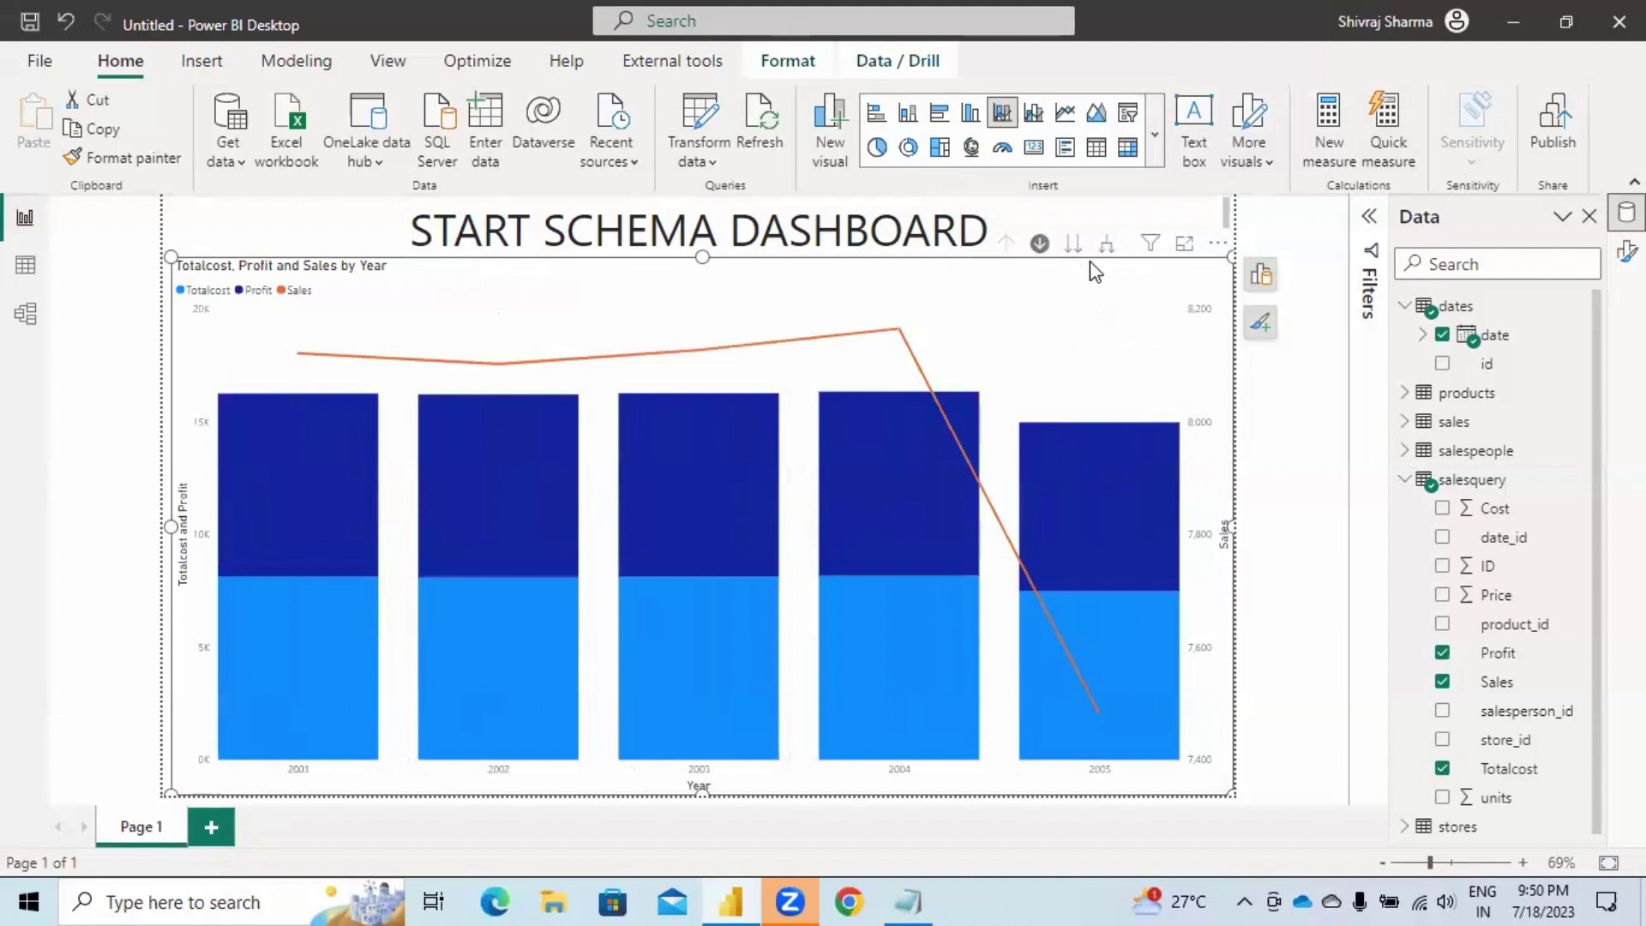
# View the chart at the Quarter, Month and Day levels of the date hierarchy in turn, and drill back up to Year.
pyautogui.click(1077, 248)
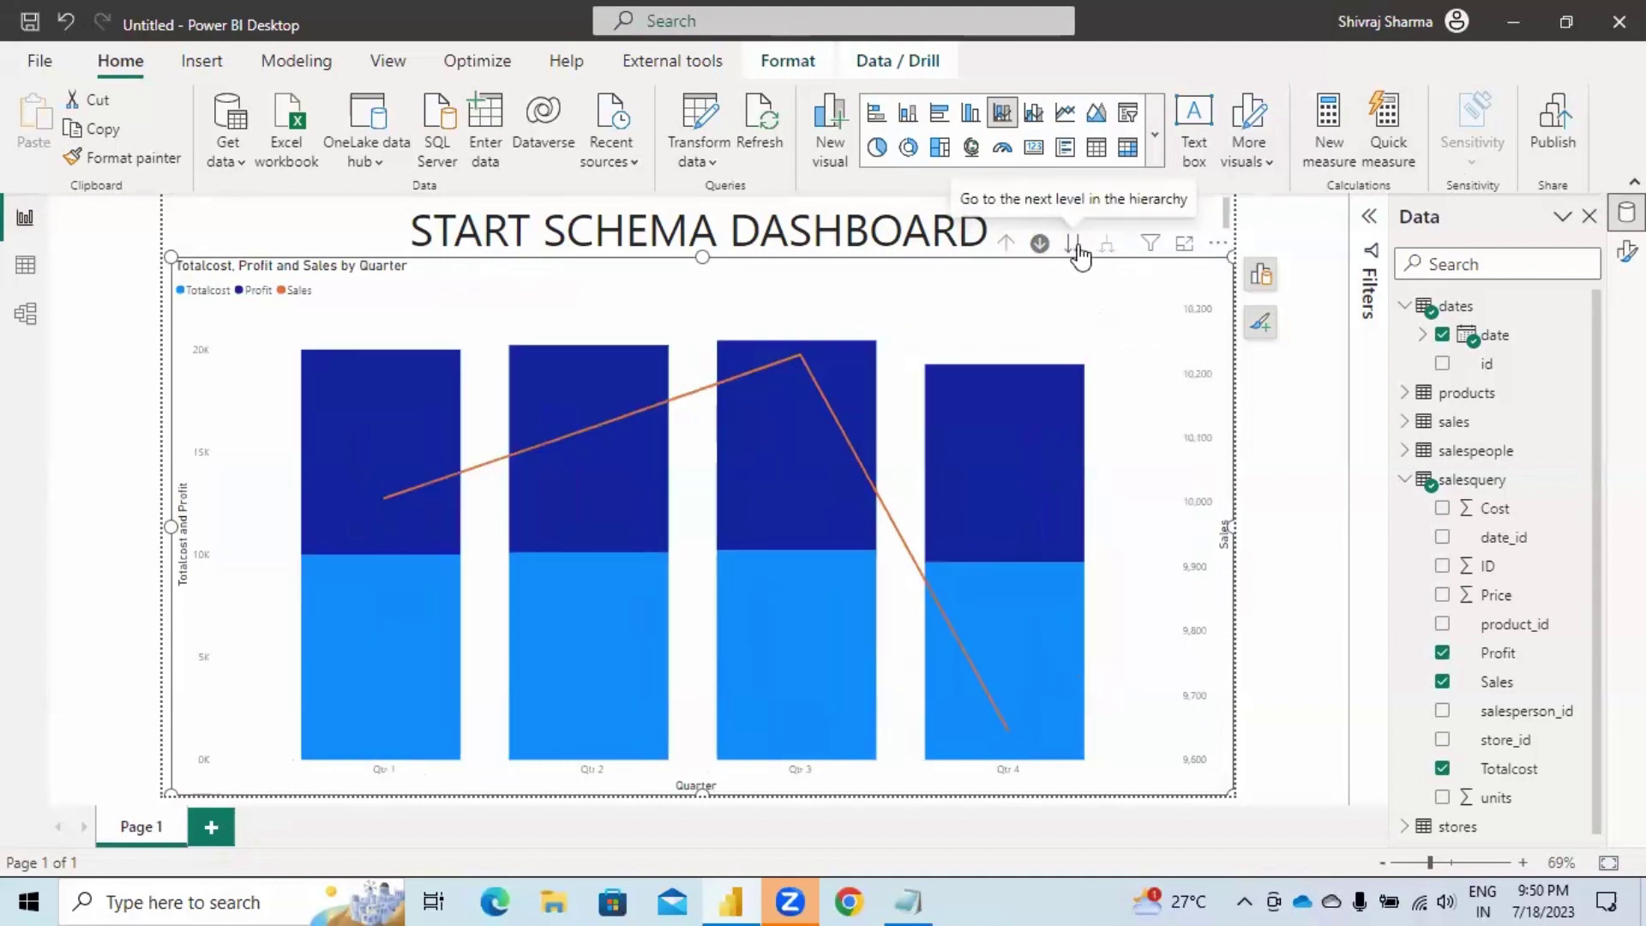
pyautogui.click(1076, 247)
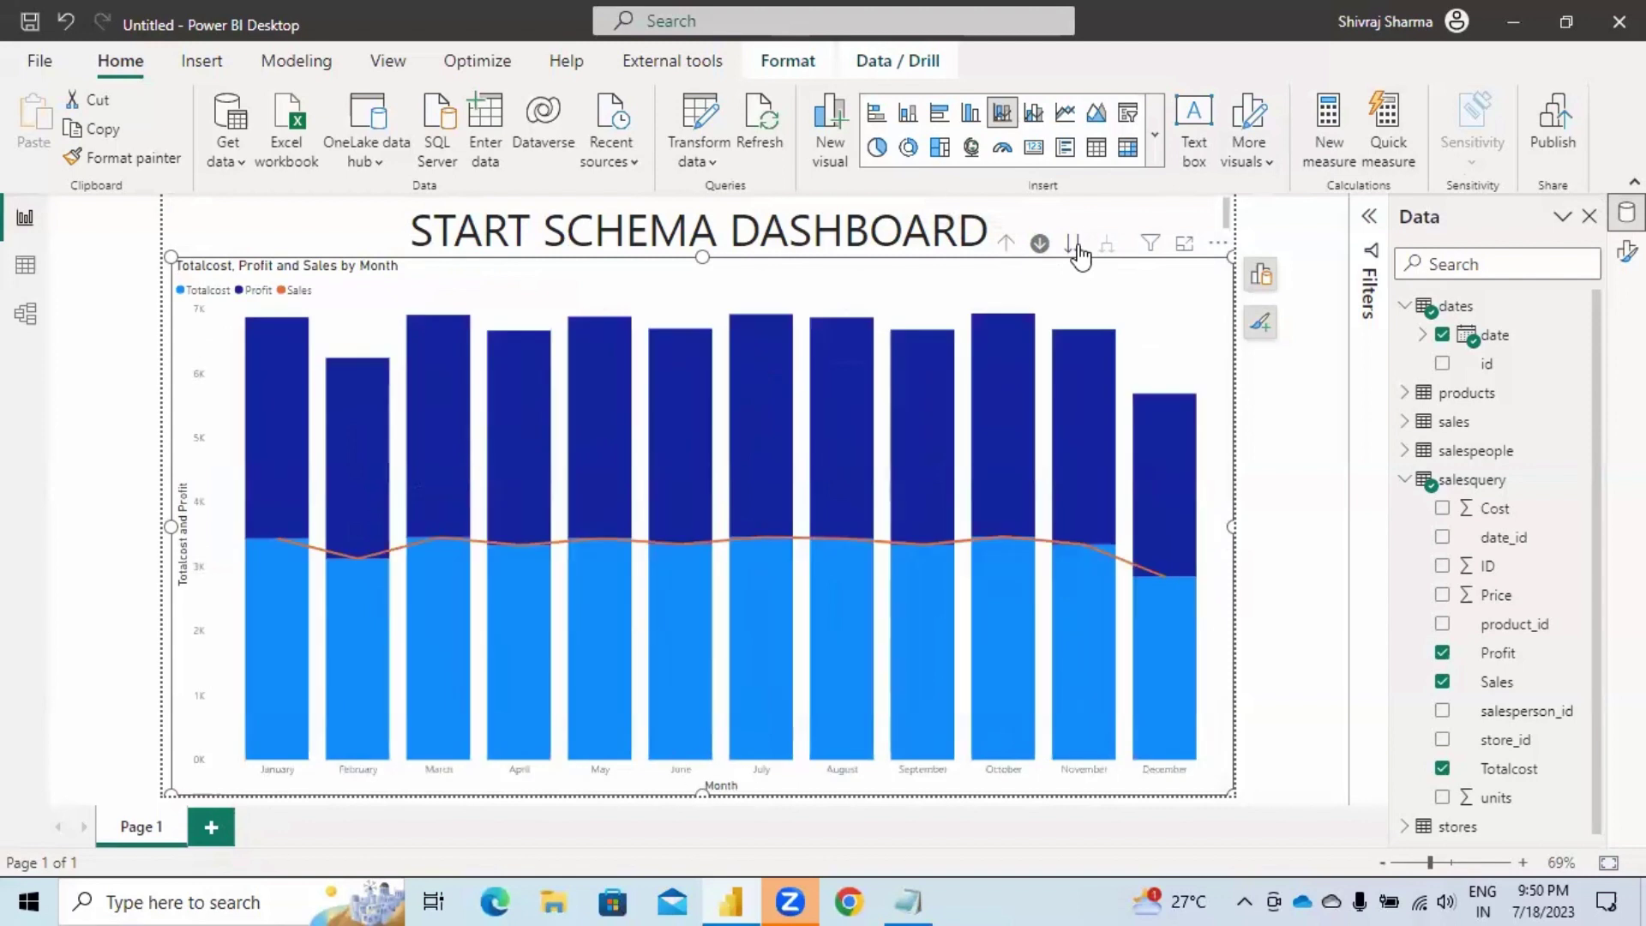
pyautogui.click(1077, 247)
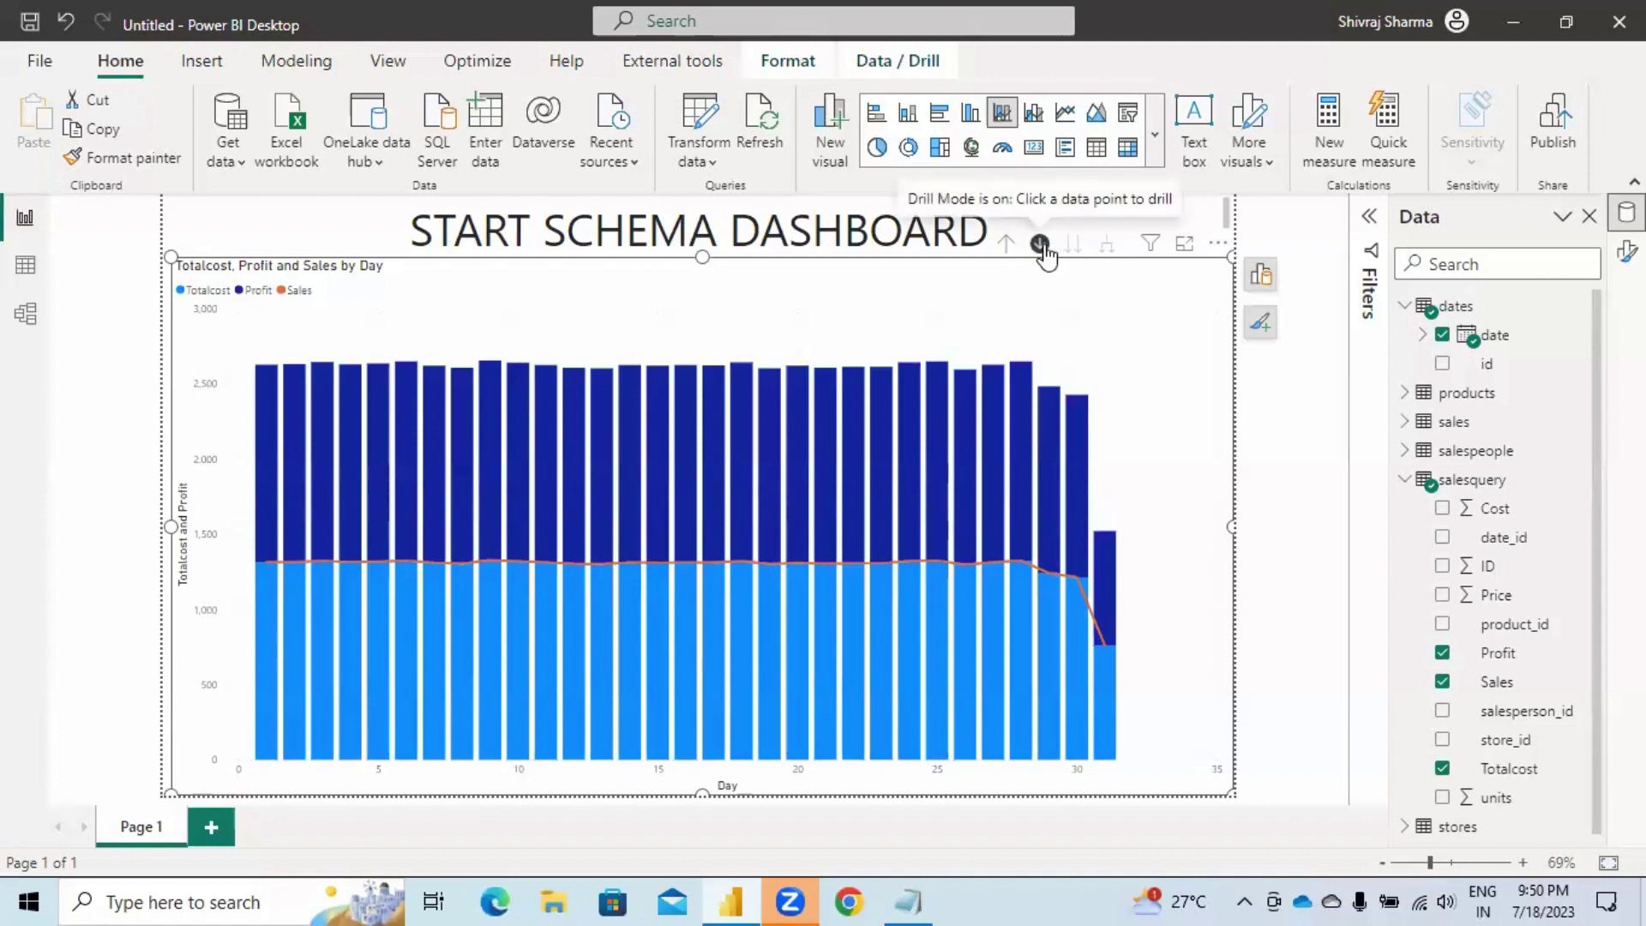
pyautogui.click(1007, 246)
pyautogui.click(1007, 246)
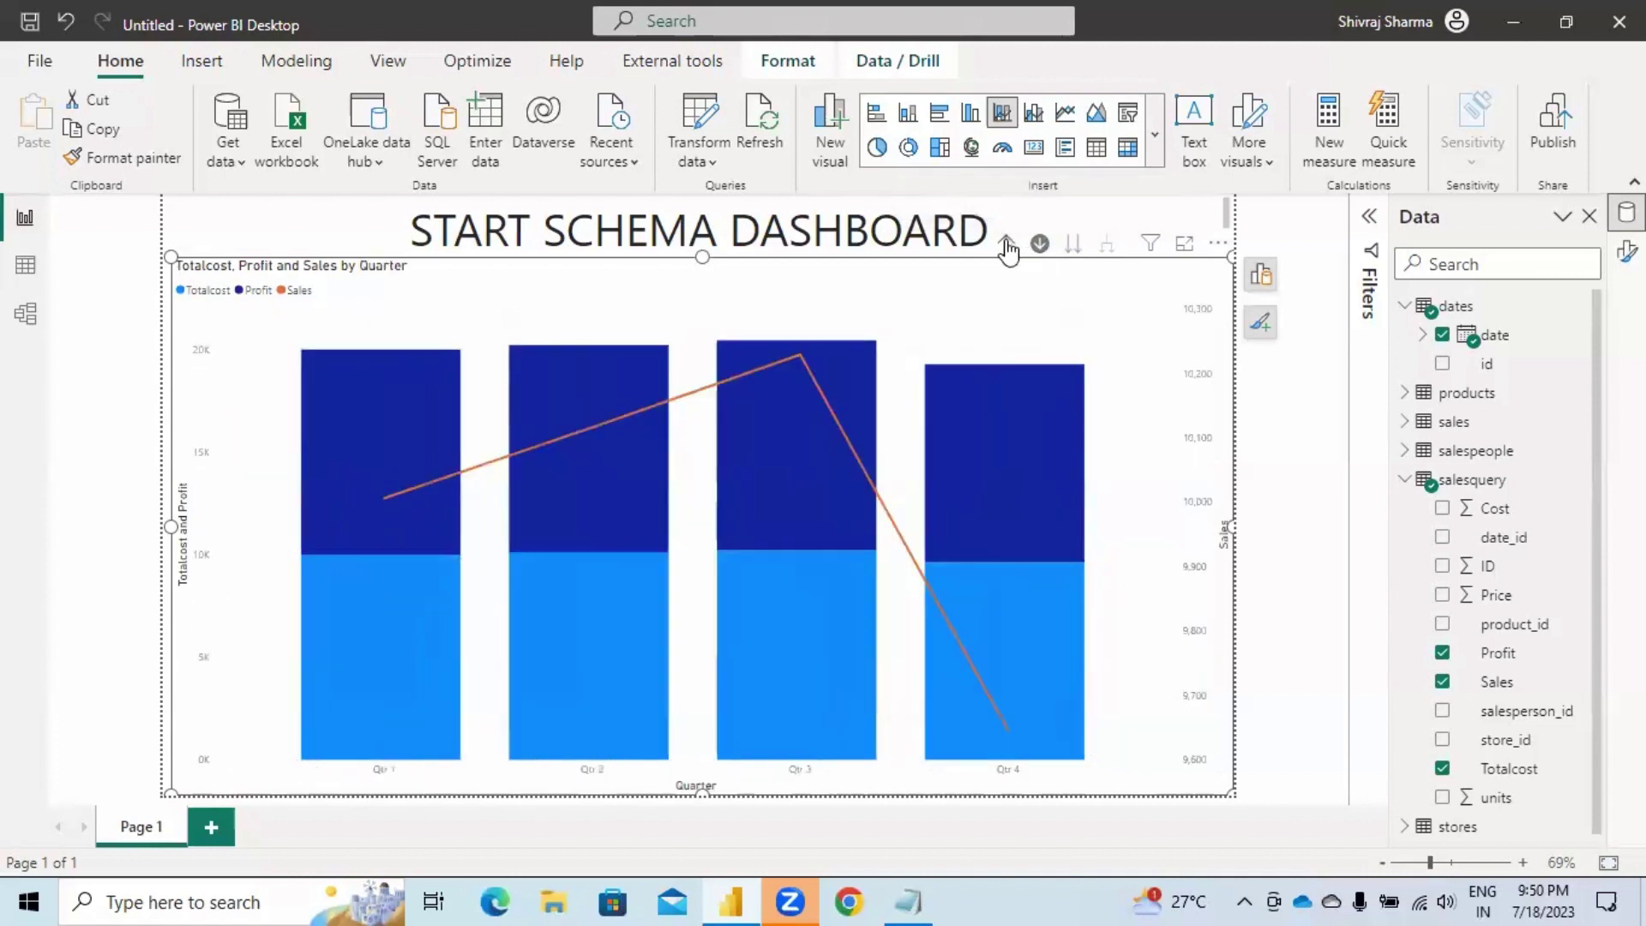
pyautogui.click(1007, 245)
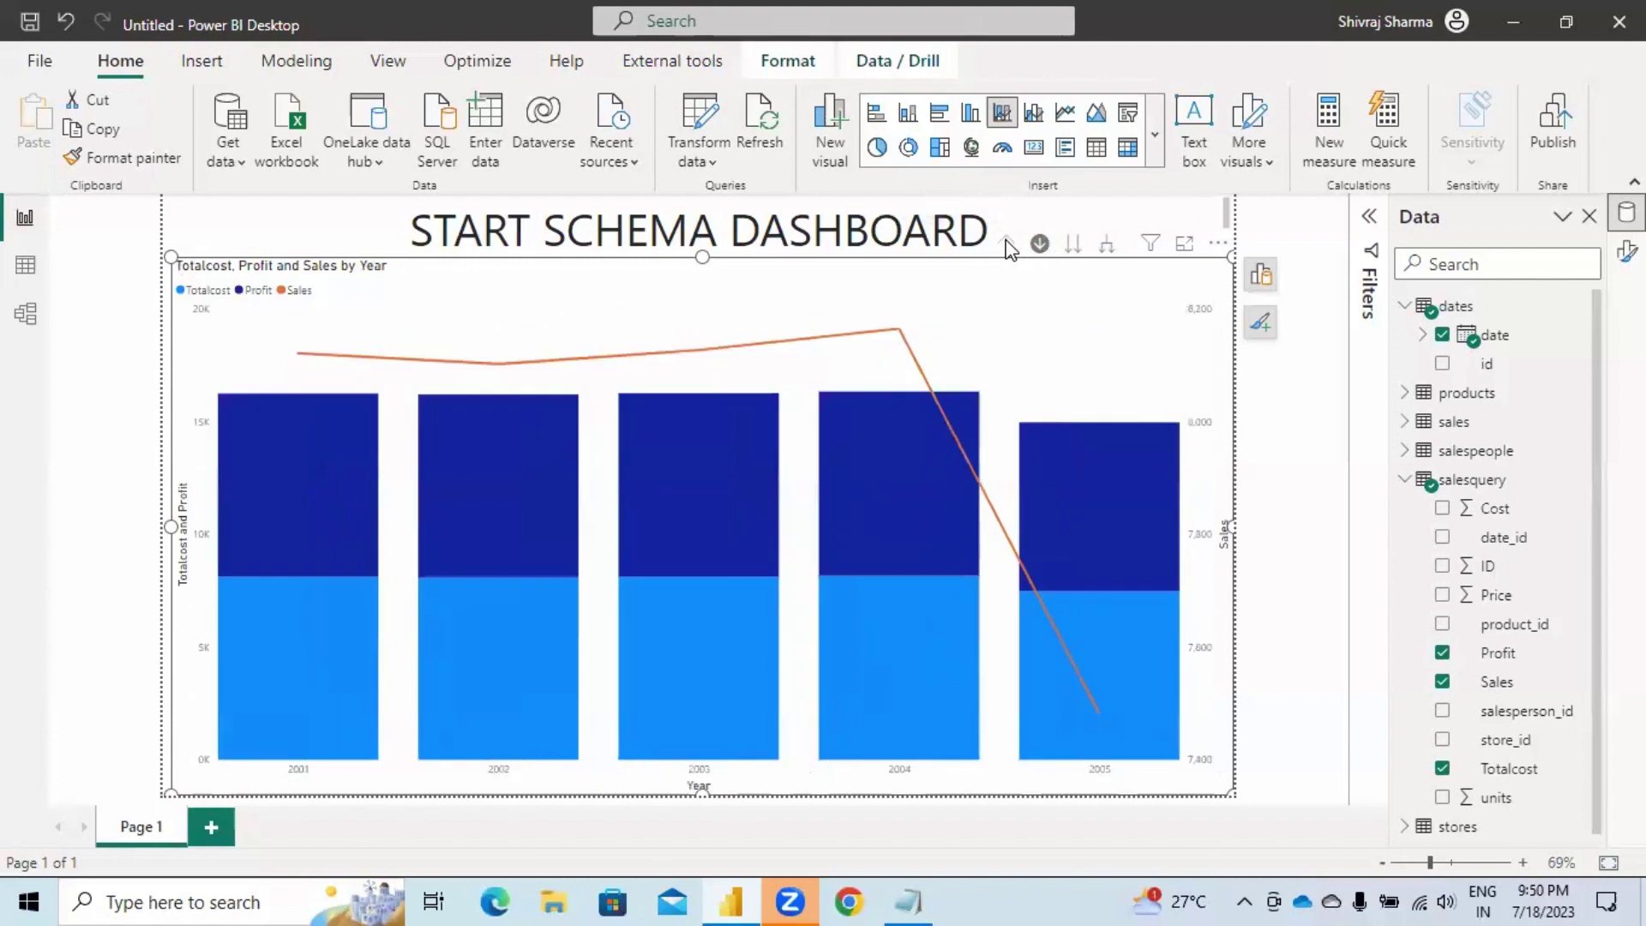
# Expand the chart's date hierarchy down to Year, Quarter, Month and Day, turn off drill mode, and examine the daily columns through December 2001.
pyautogui.click(1107, 249)
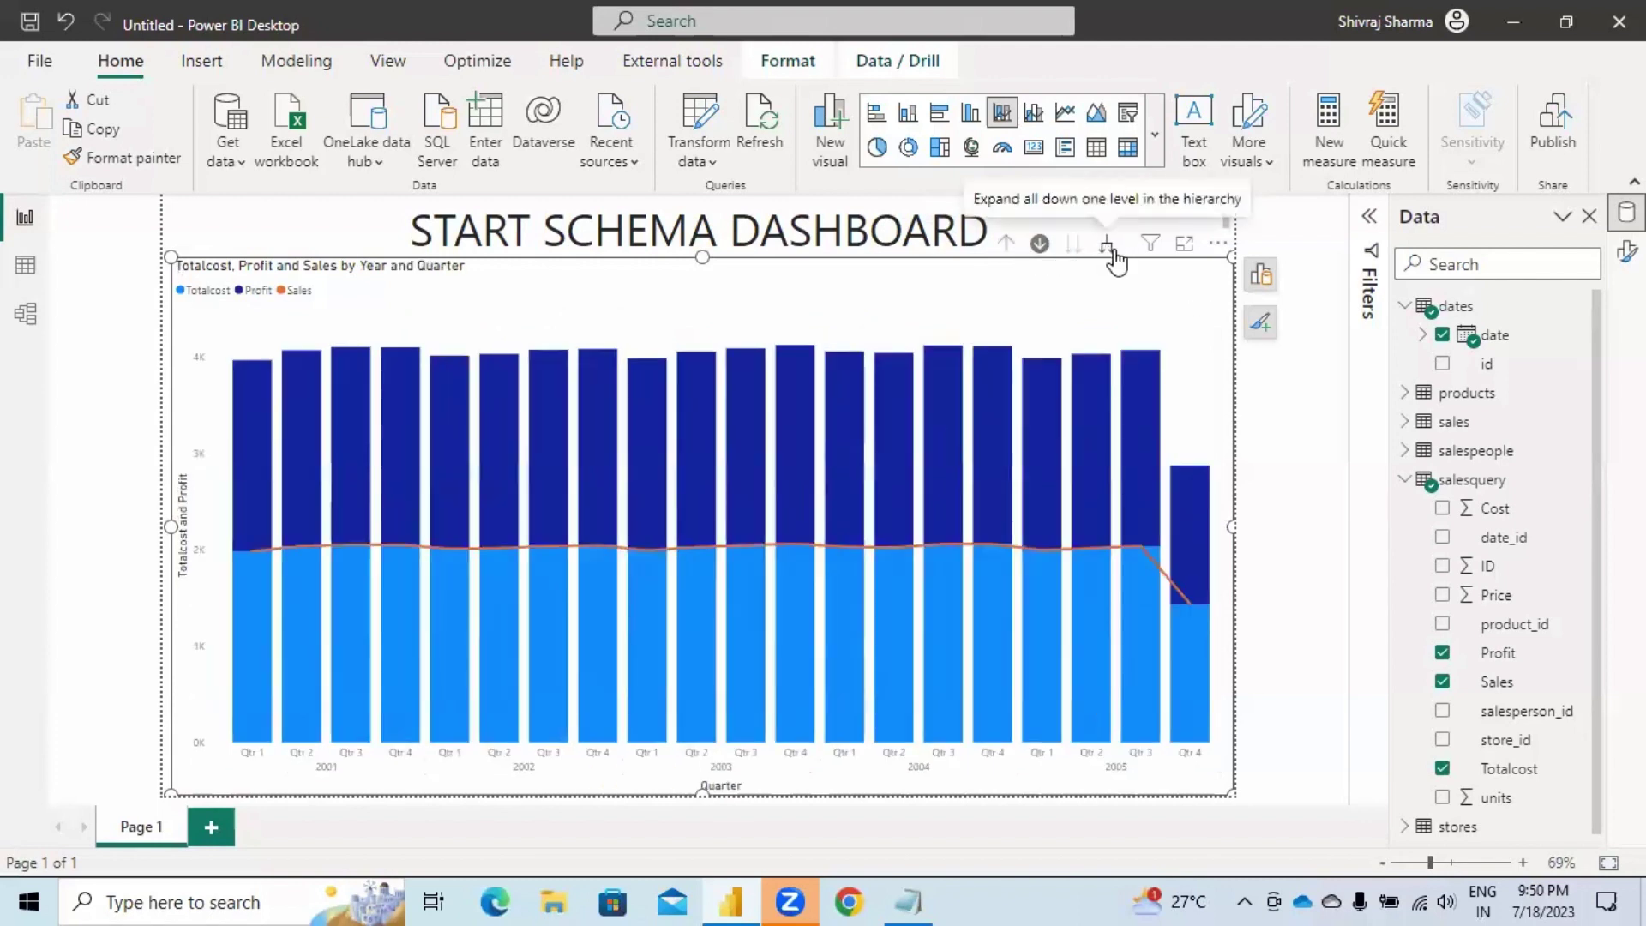
pyautogui.click(1111, 250)
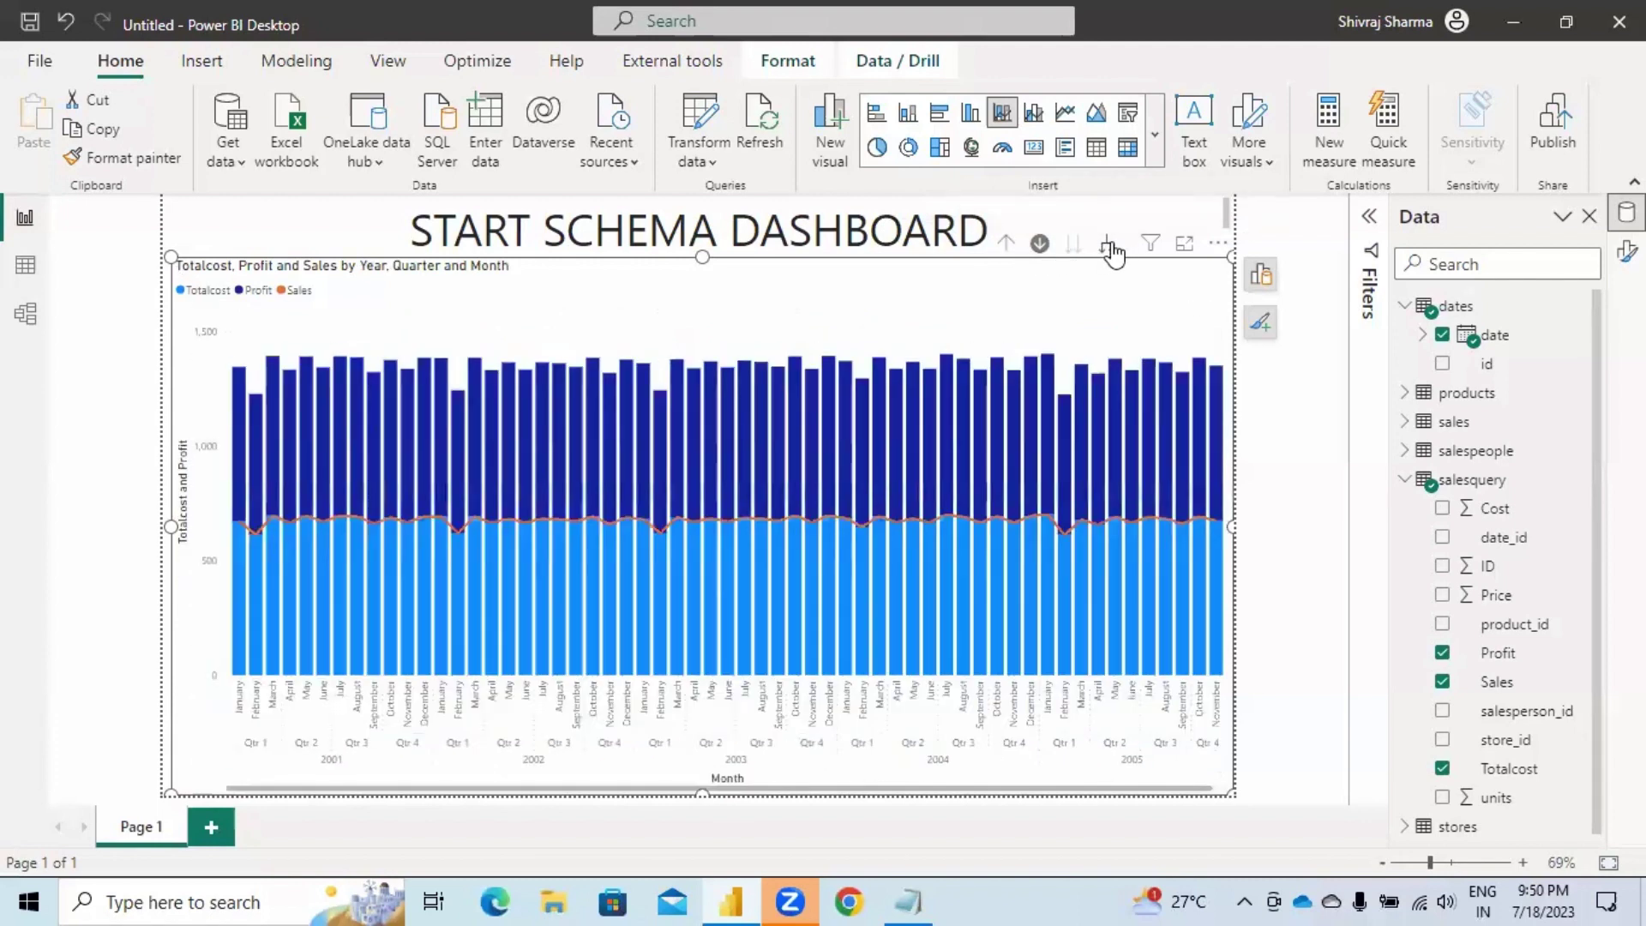
pyautogui.click(1040, 244)
pyautogui.click(1105, 248)
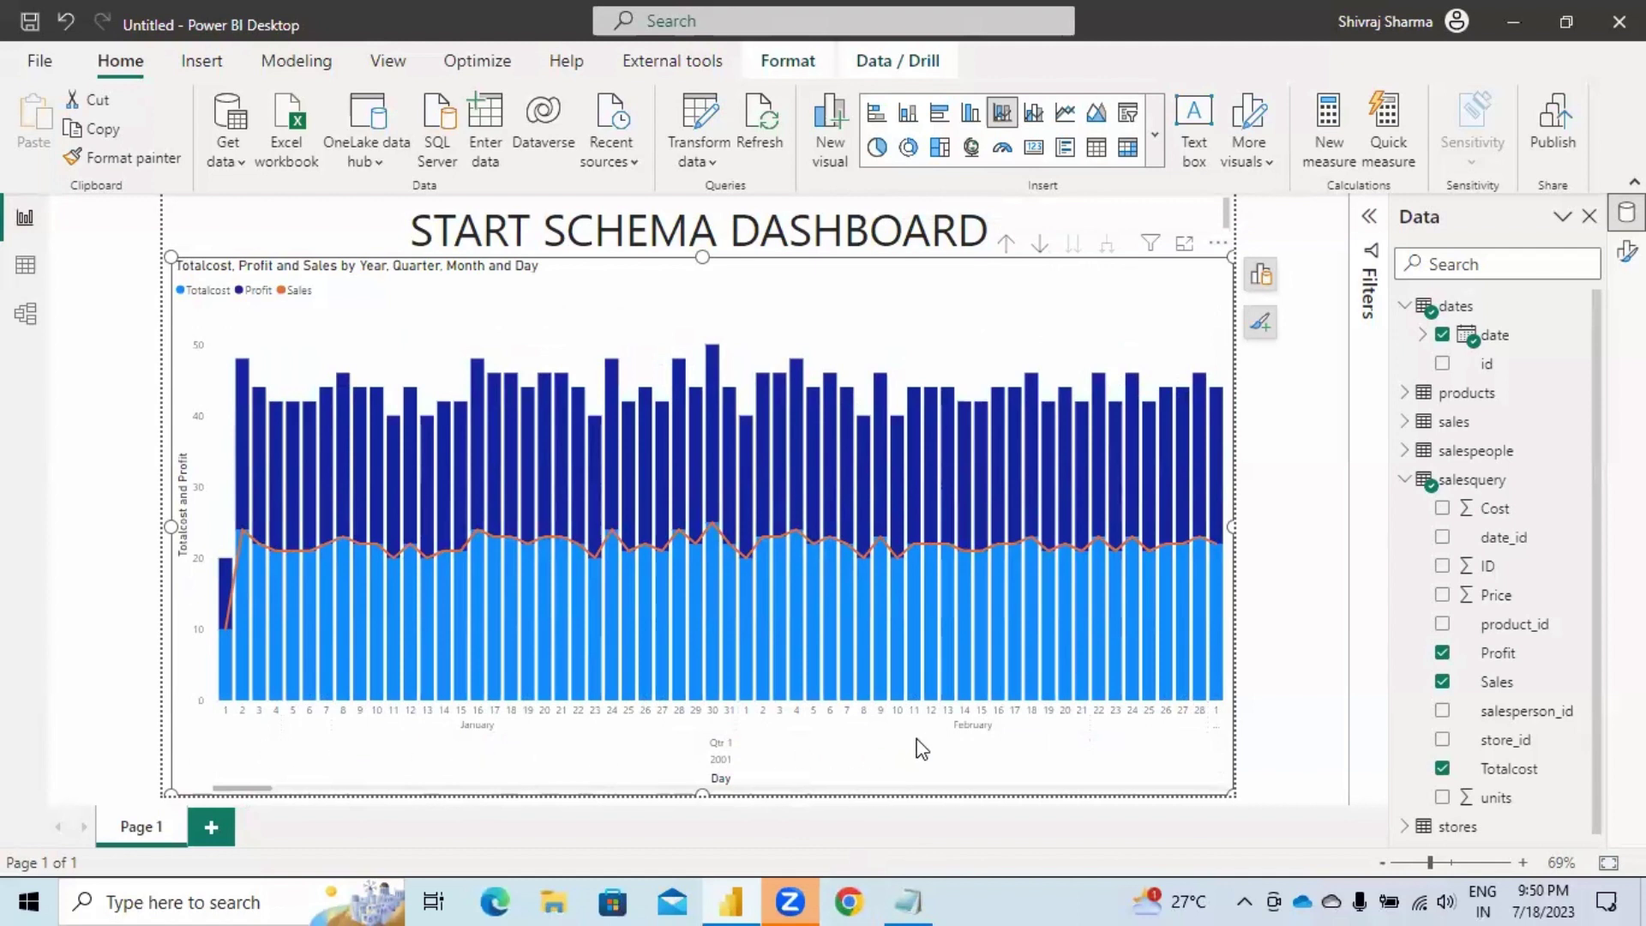
pyautogui.scroll(-5, 961, 651)
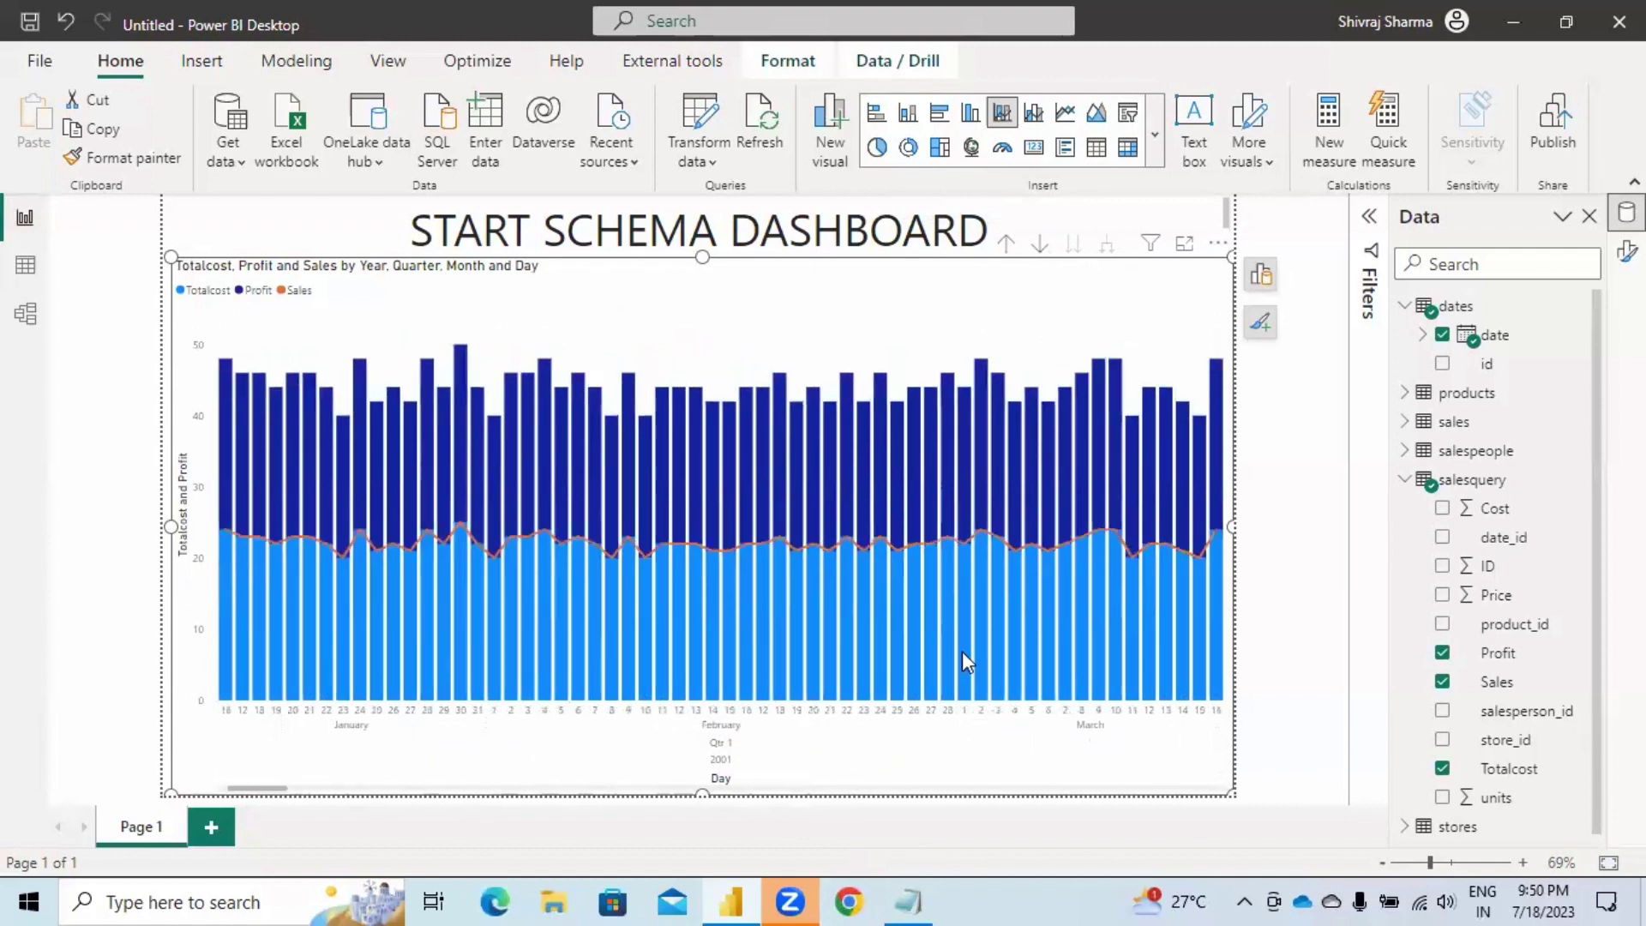
pyautogui.scroll(-10, 962, 650)
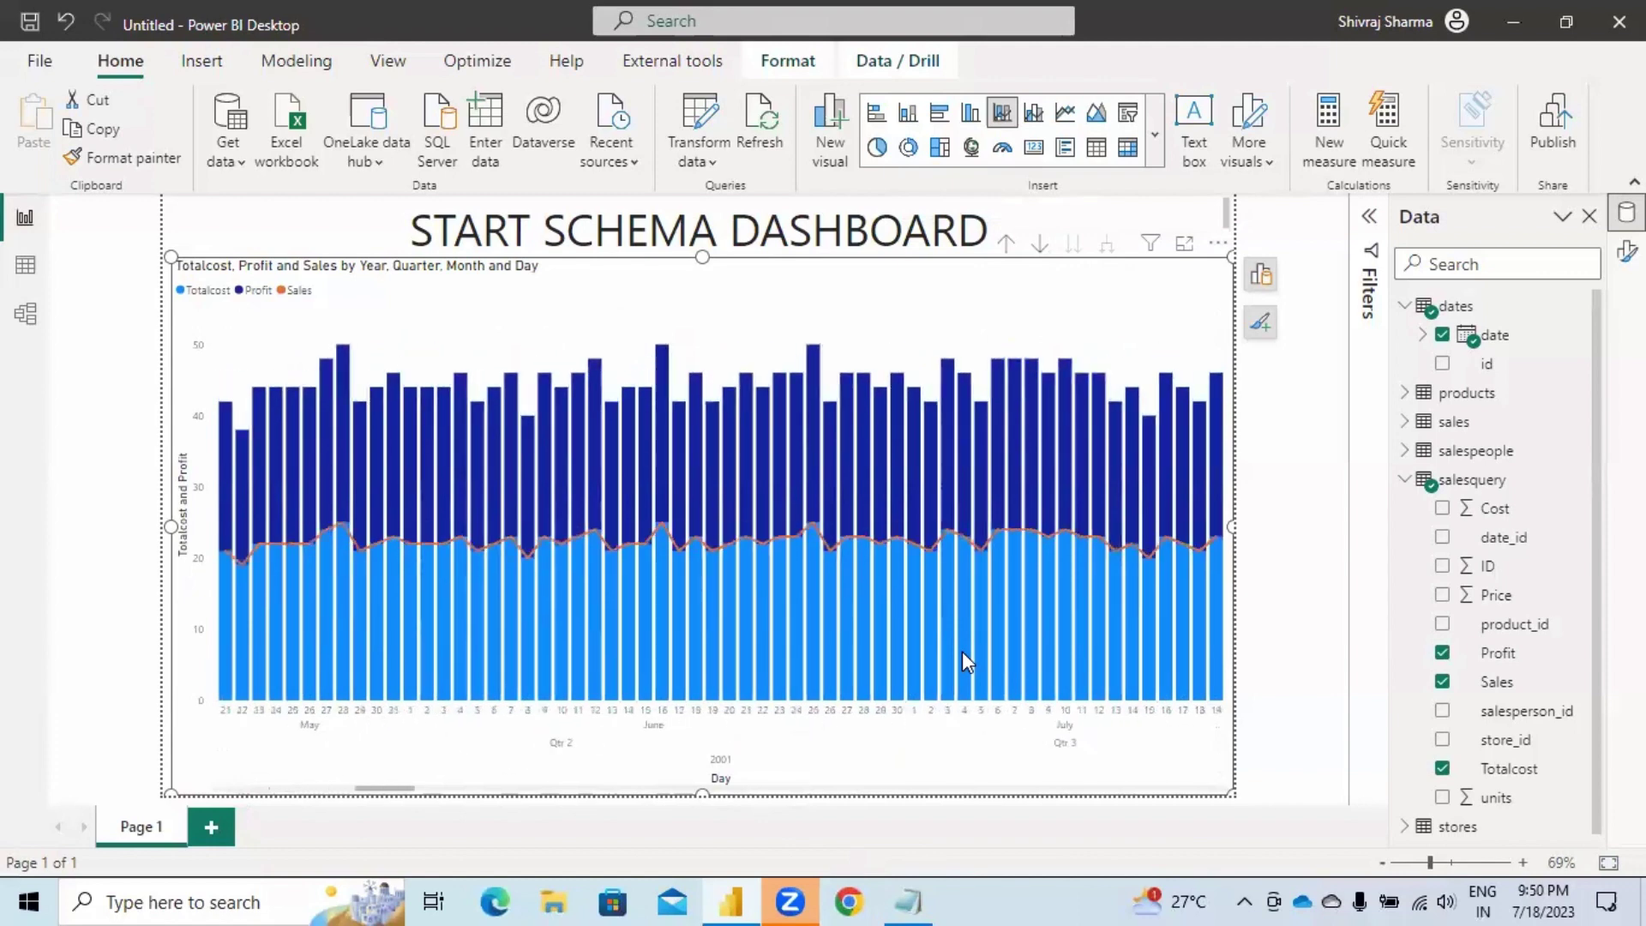
pyautogui.scroll(-10, 962, 651)
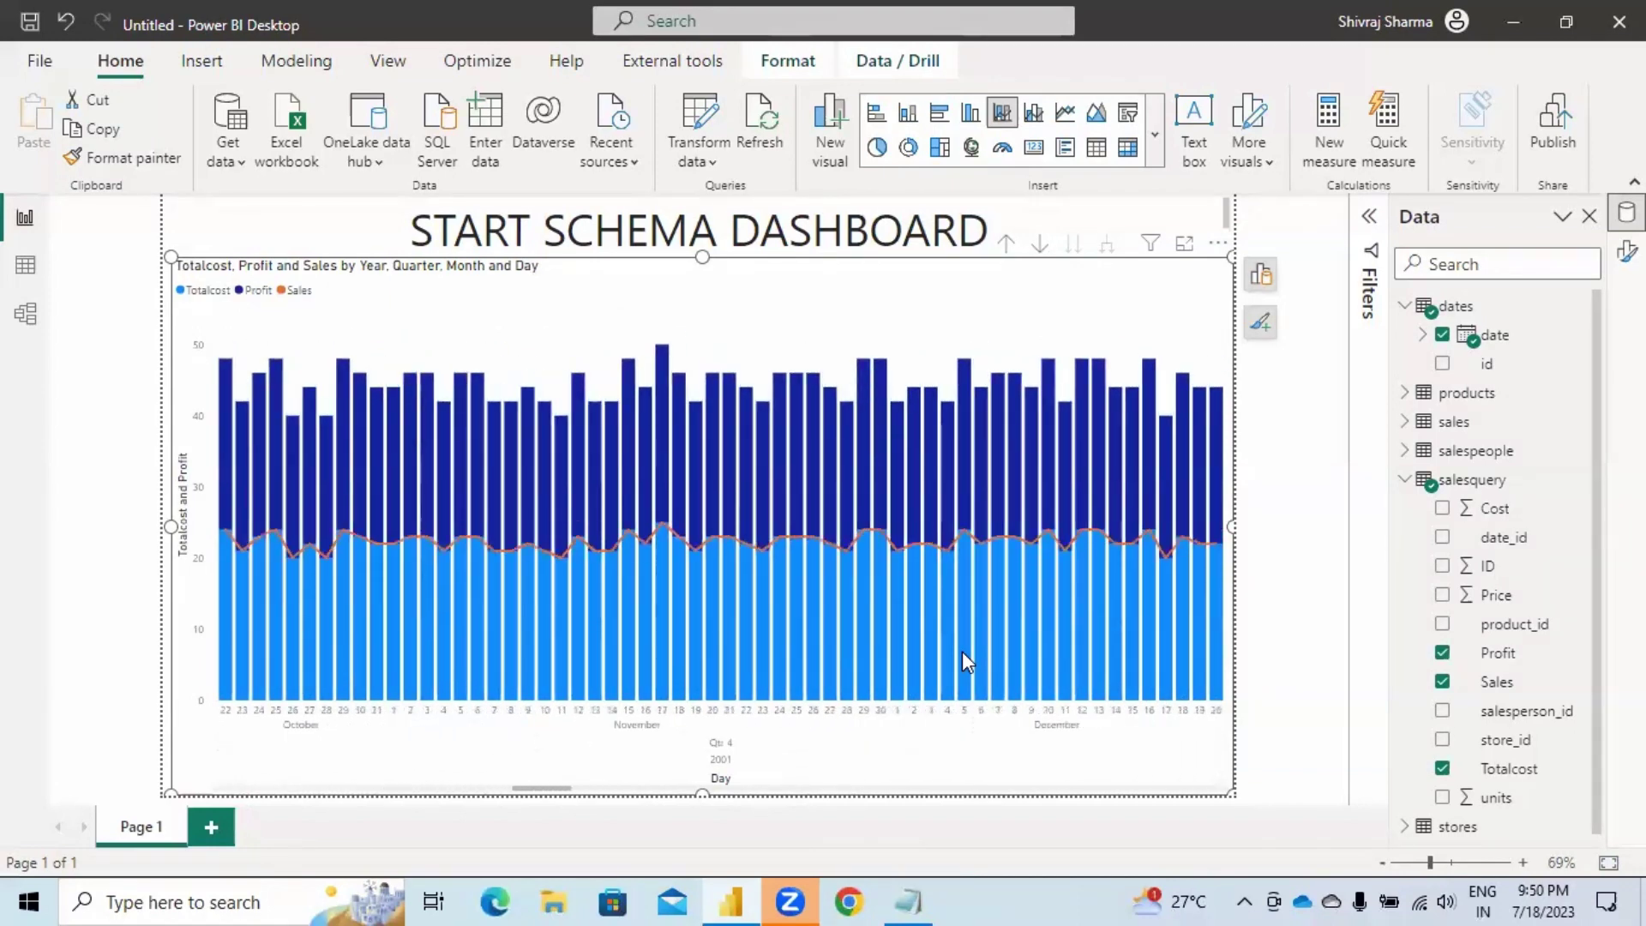
# Turn drill mode on for the chart and drill up from the Day level to the Year level.
pyautogui.scroll(-10, 962, 650)
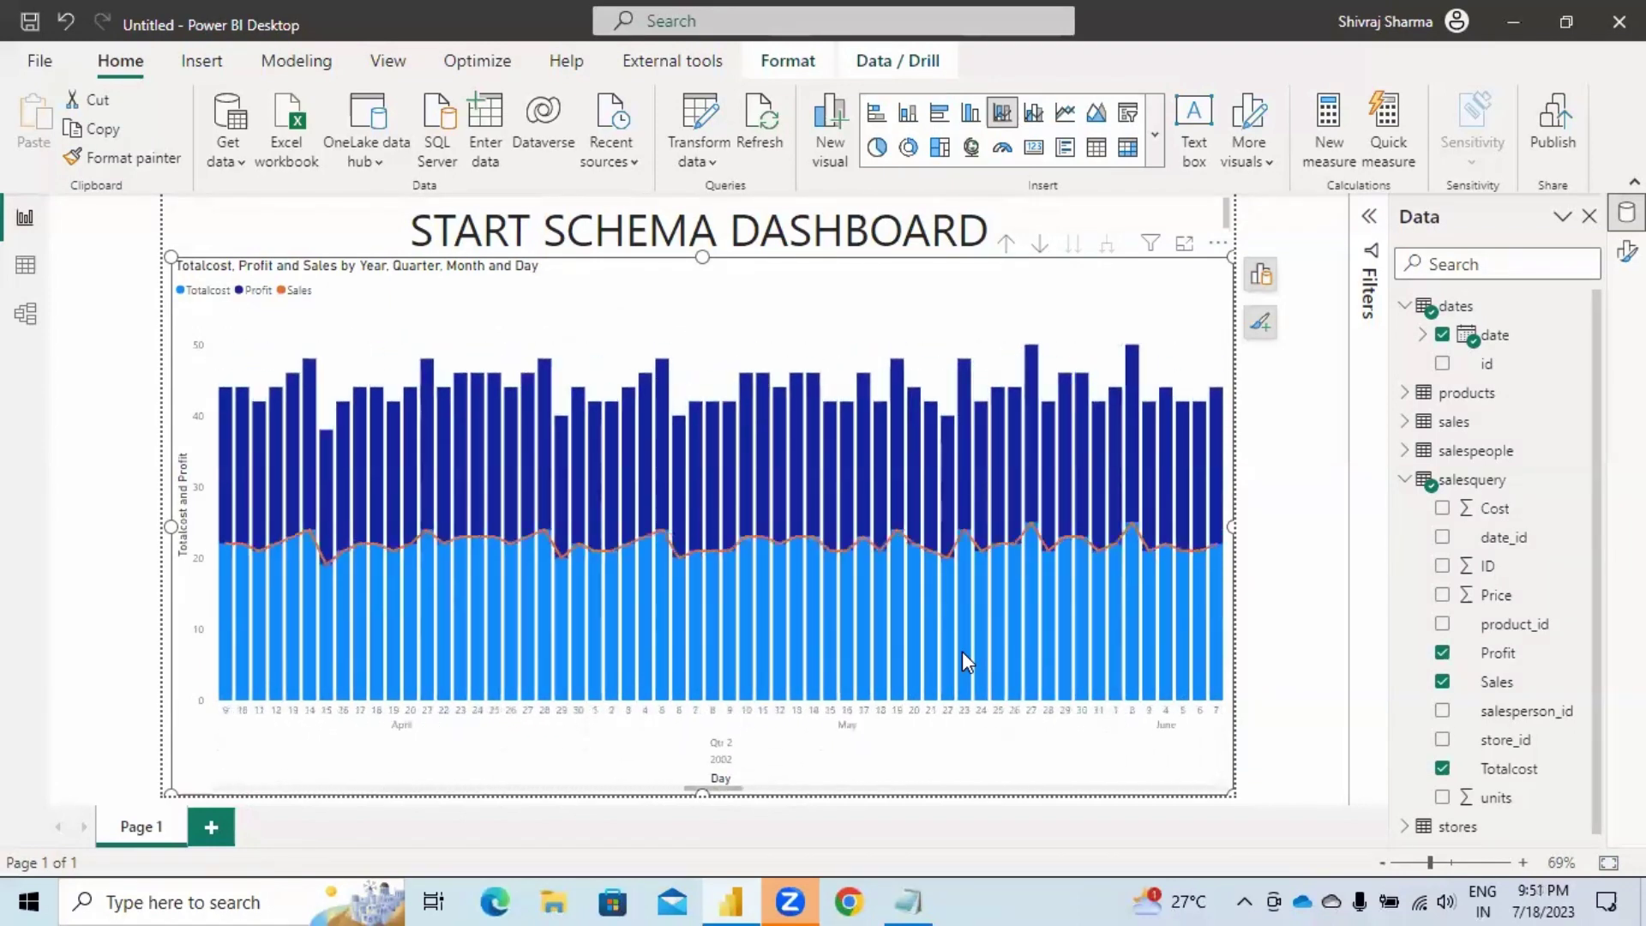
pyautogui.scroll(-10, 962, 663)
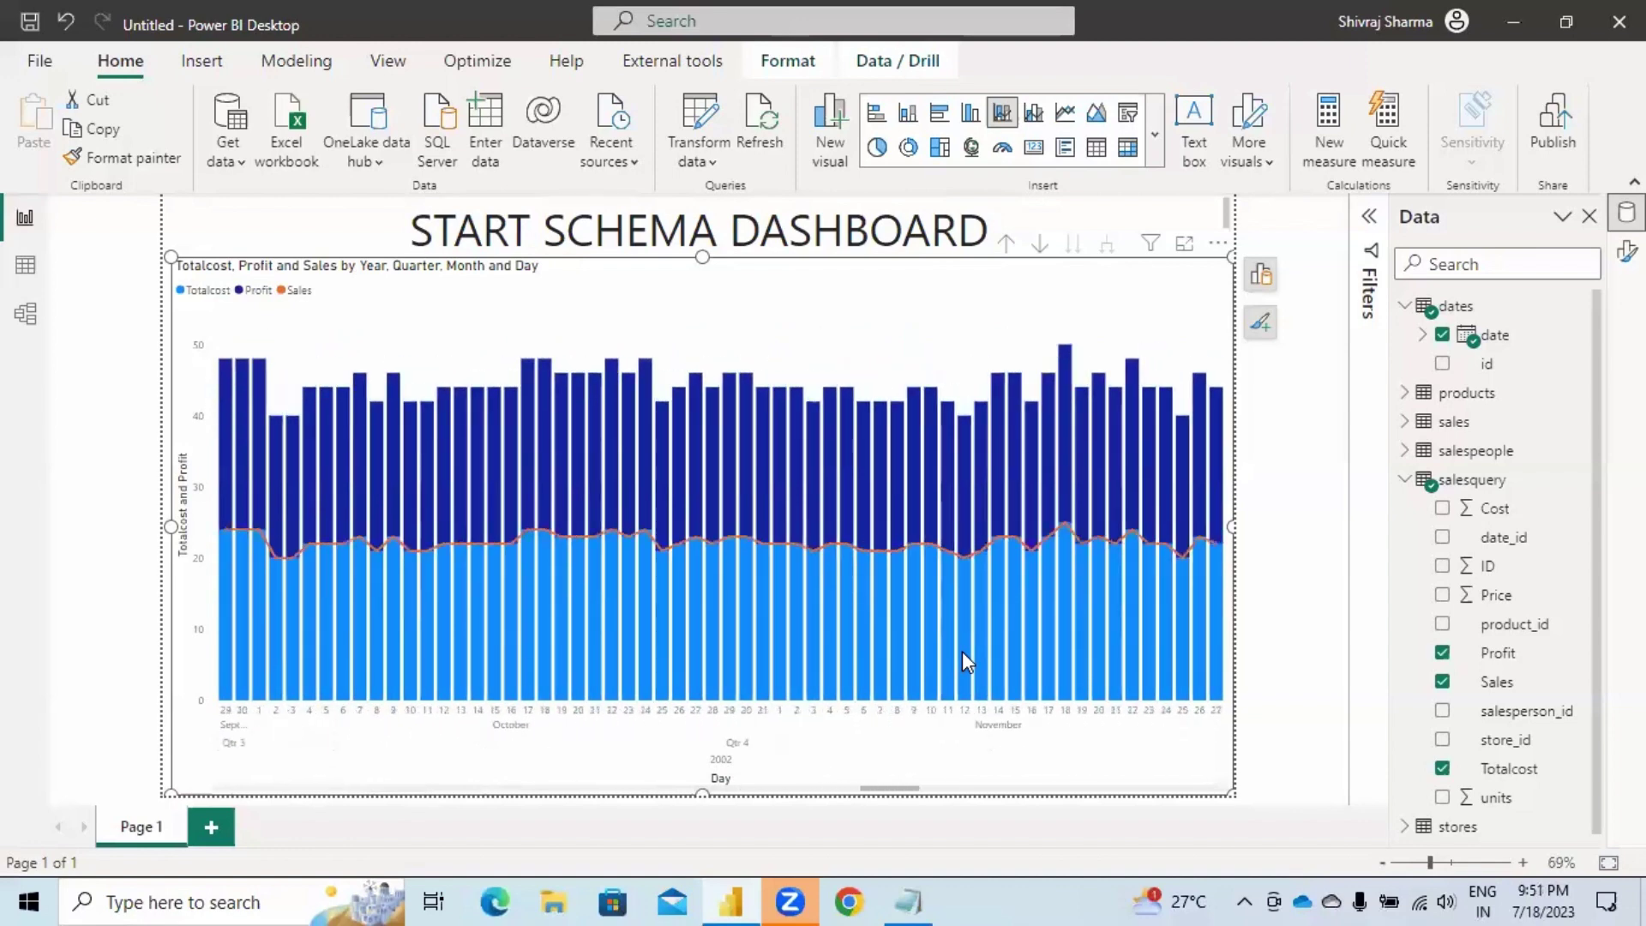
pyautogui.scroll(-10, 962, 653)
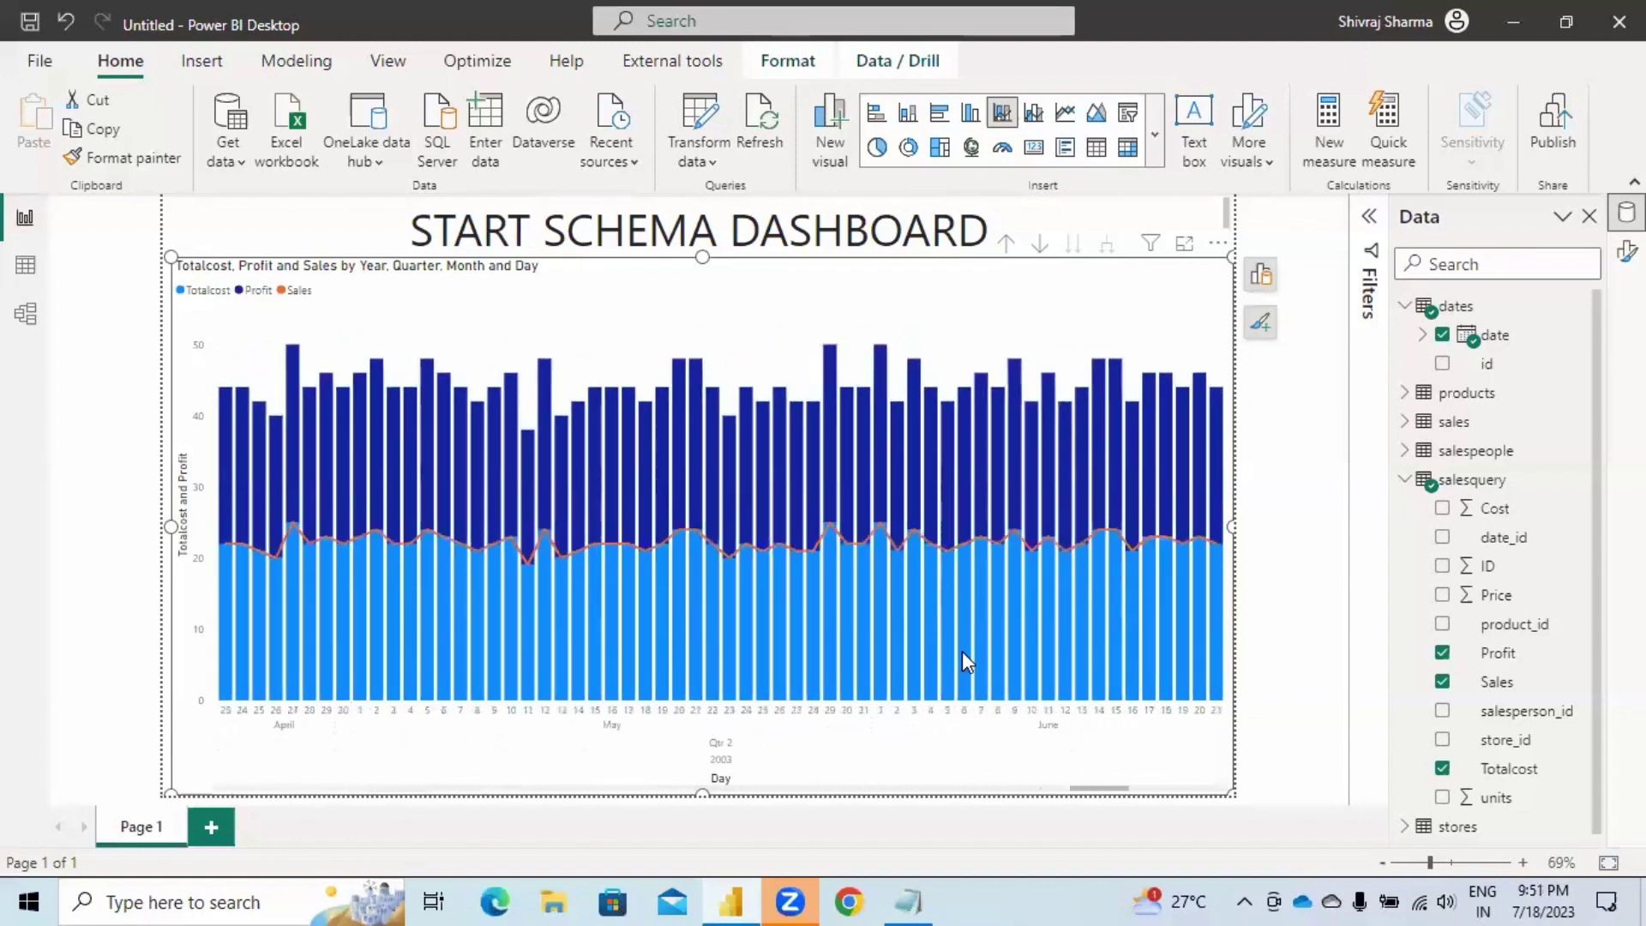
pyautogui.scroll(-3, 961, 651)
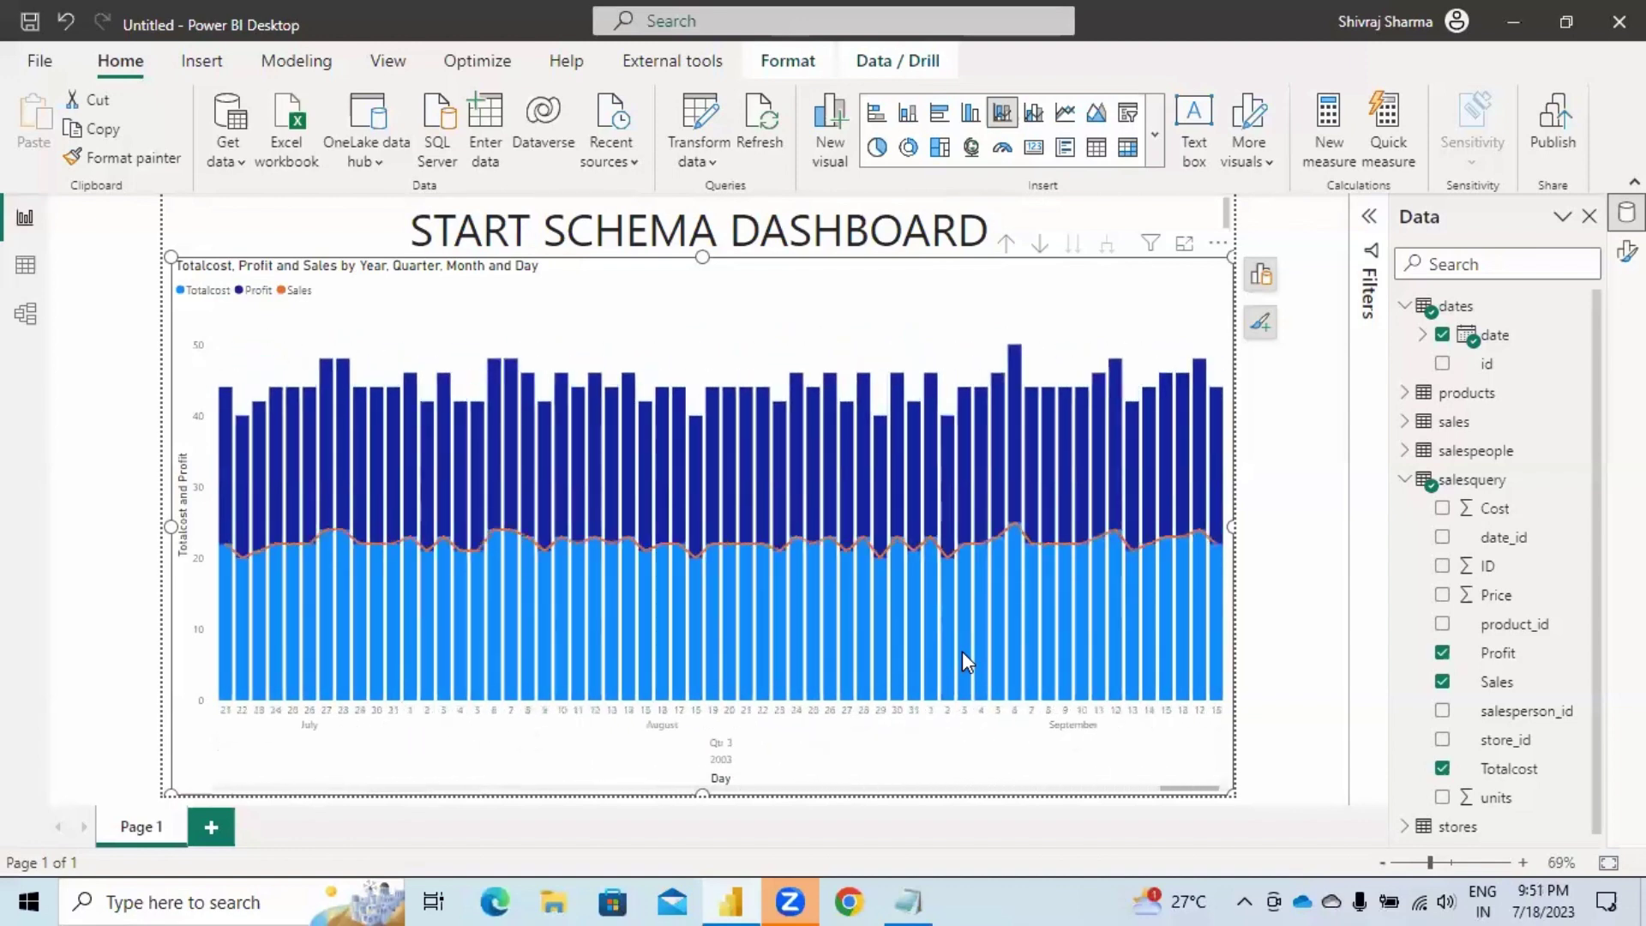
pyautogui.click(1007, 246)
pyautogui.click(1038, 247)
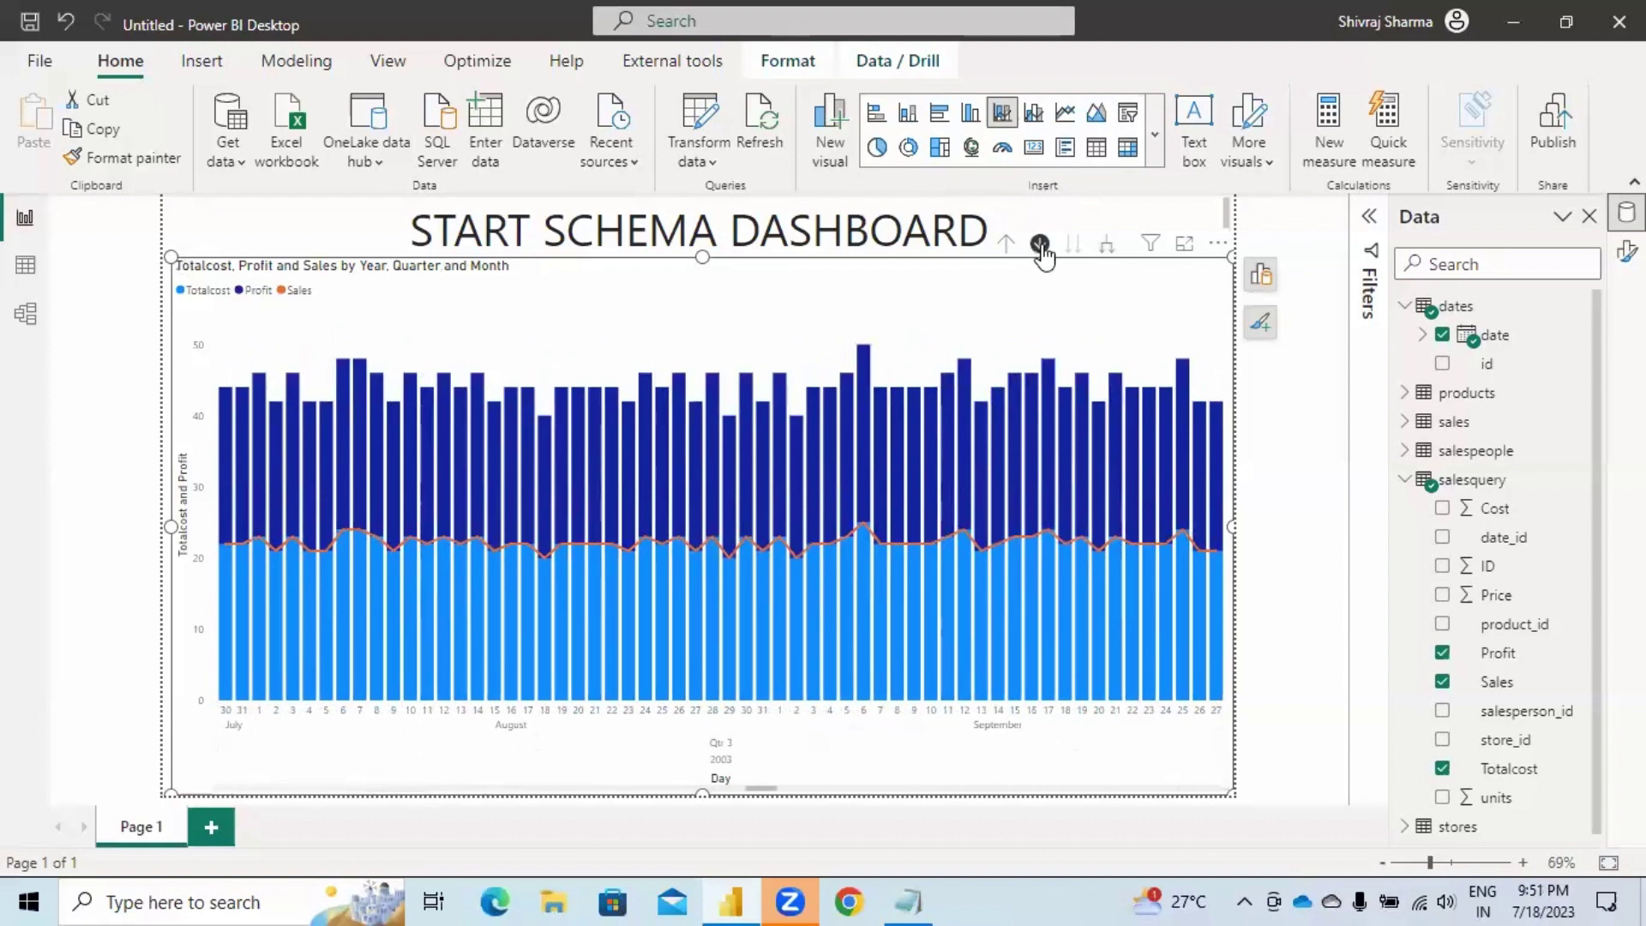
pyautogui.click(1006, 245)
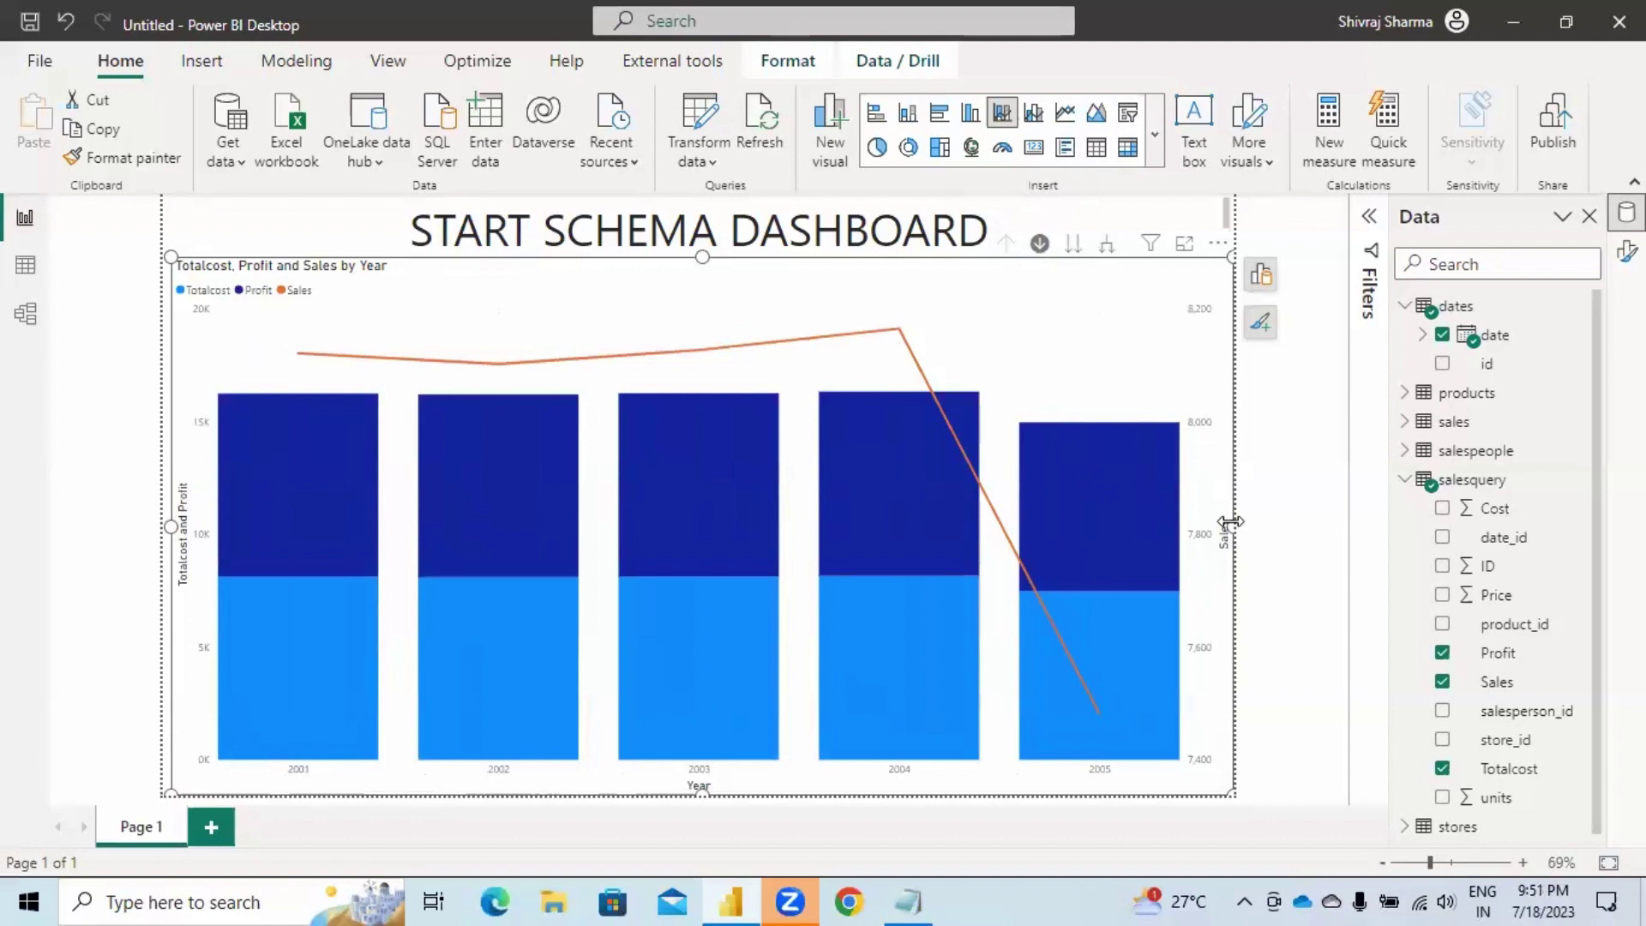
# Shrink the combined chart to under half the page's width and height, and shift it slightly down below the heading.
pyautogui.moveTo(1229, 522); pyautogui.dragTo(776, 515)
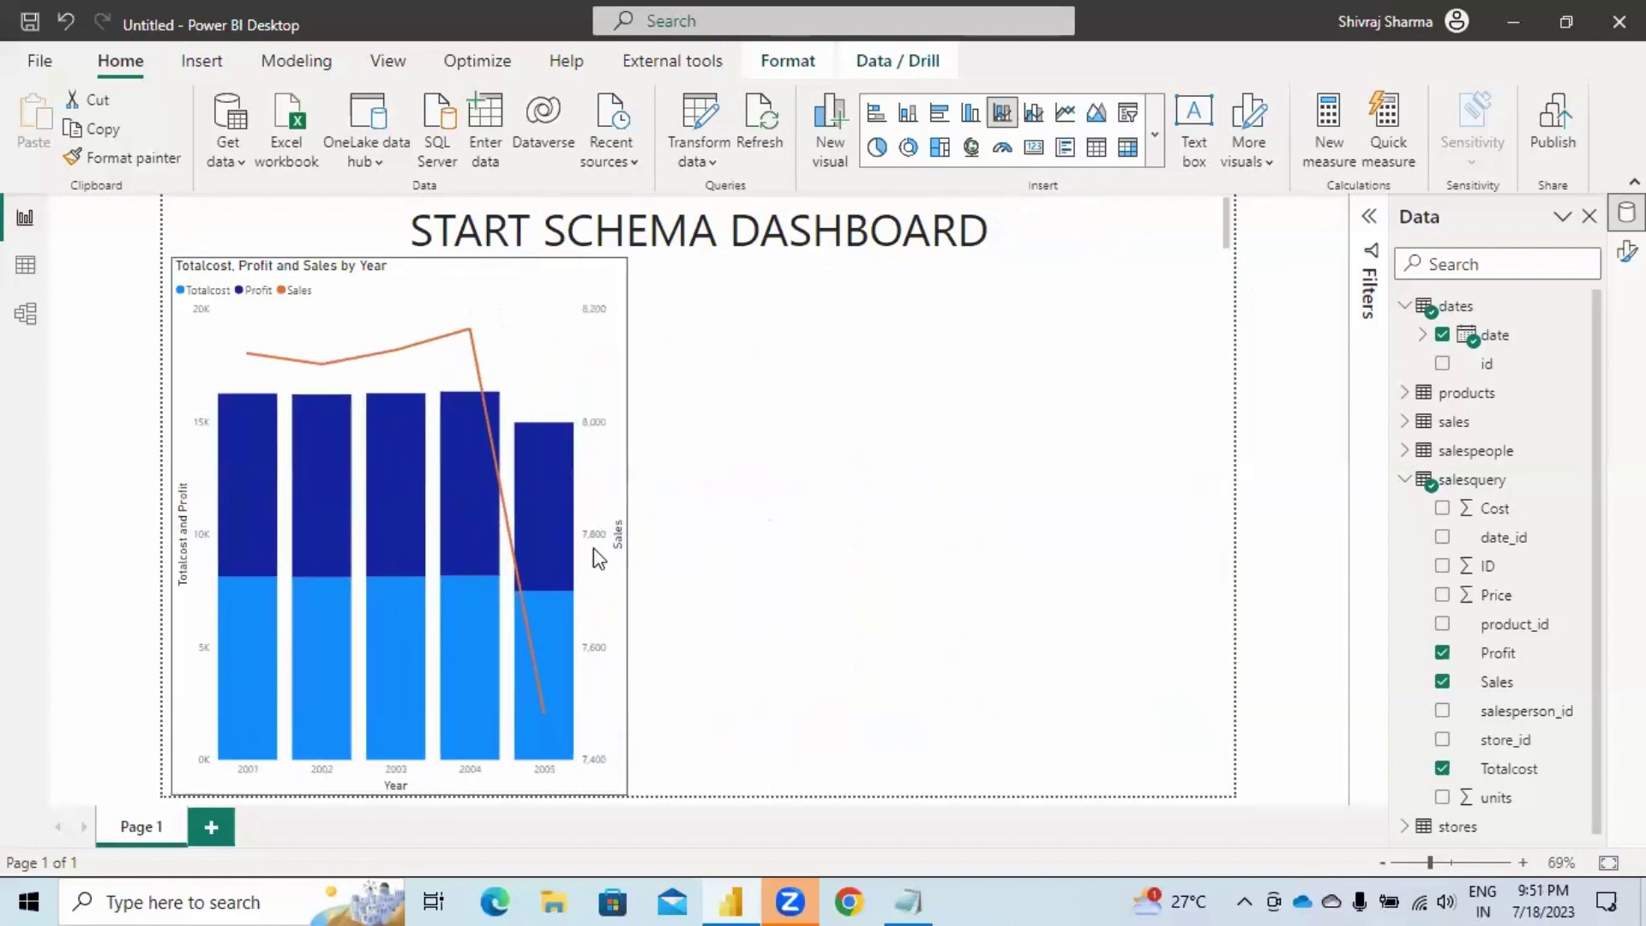
pyautogui.moveTo(399, 795); pyautogui.dragTo(403, 682)
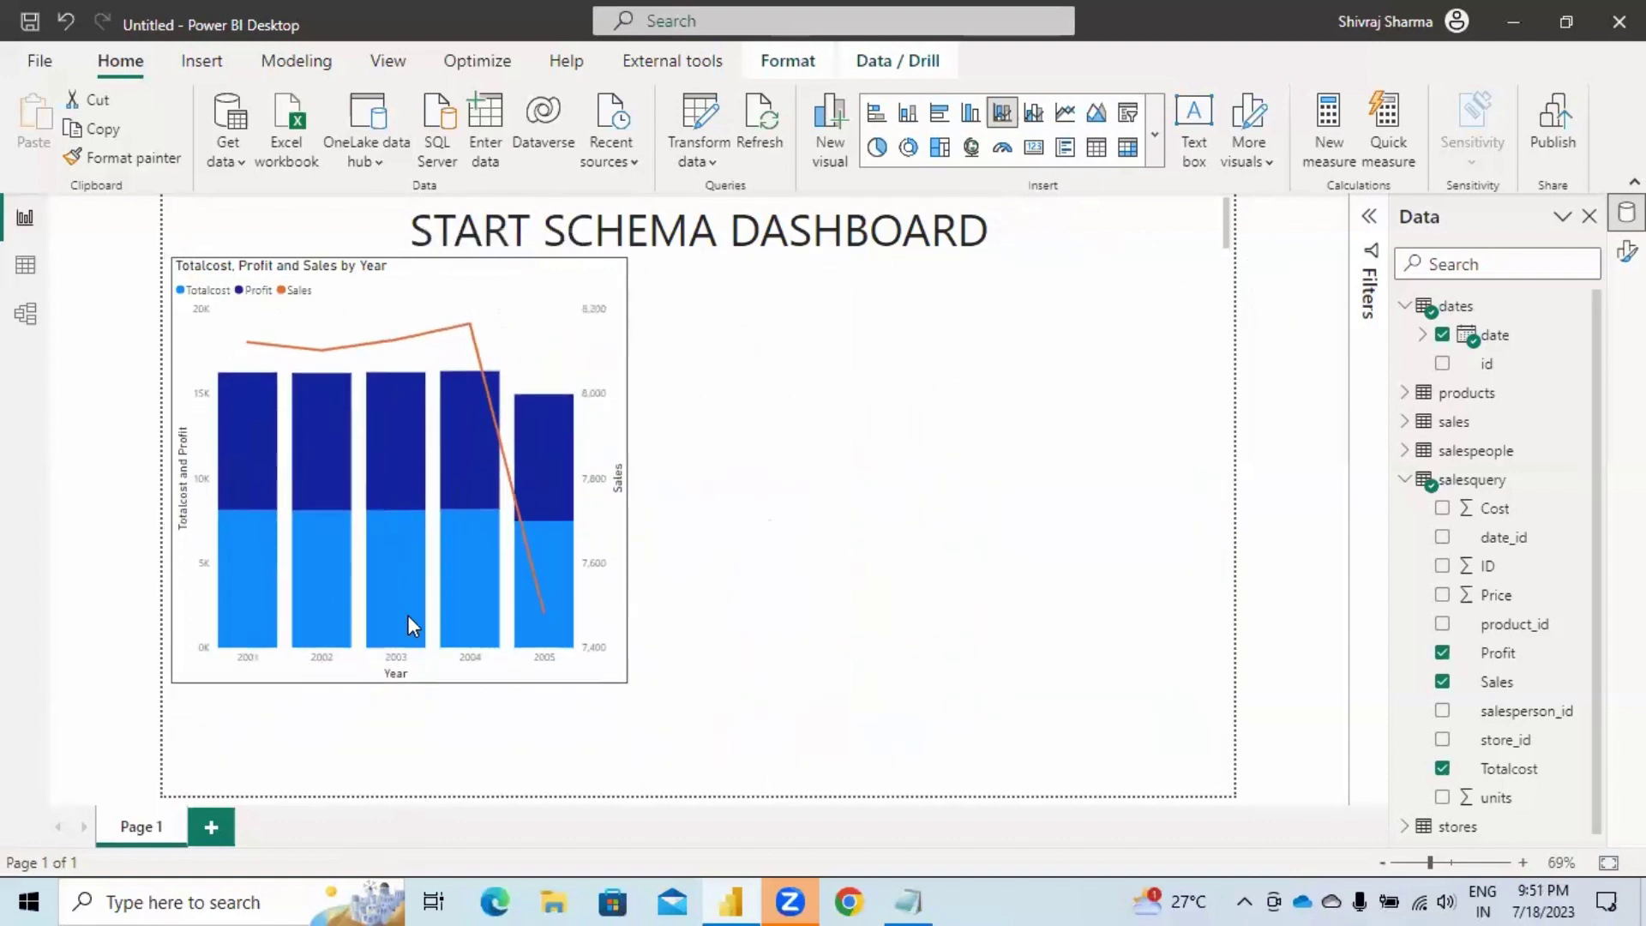
pyautogui.moveTo(408, 616); pyautogui.dragTo(429, 515)
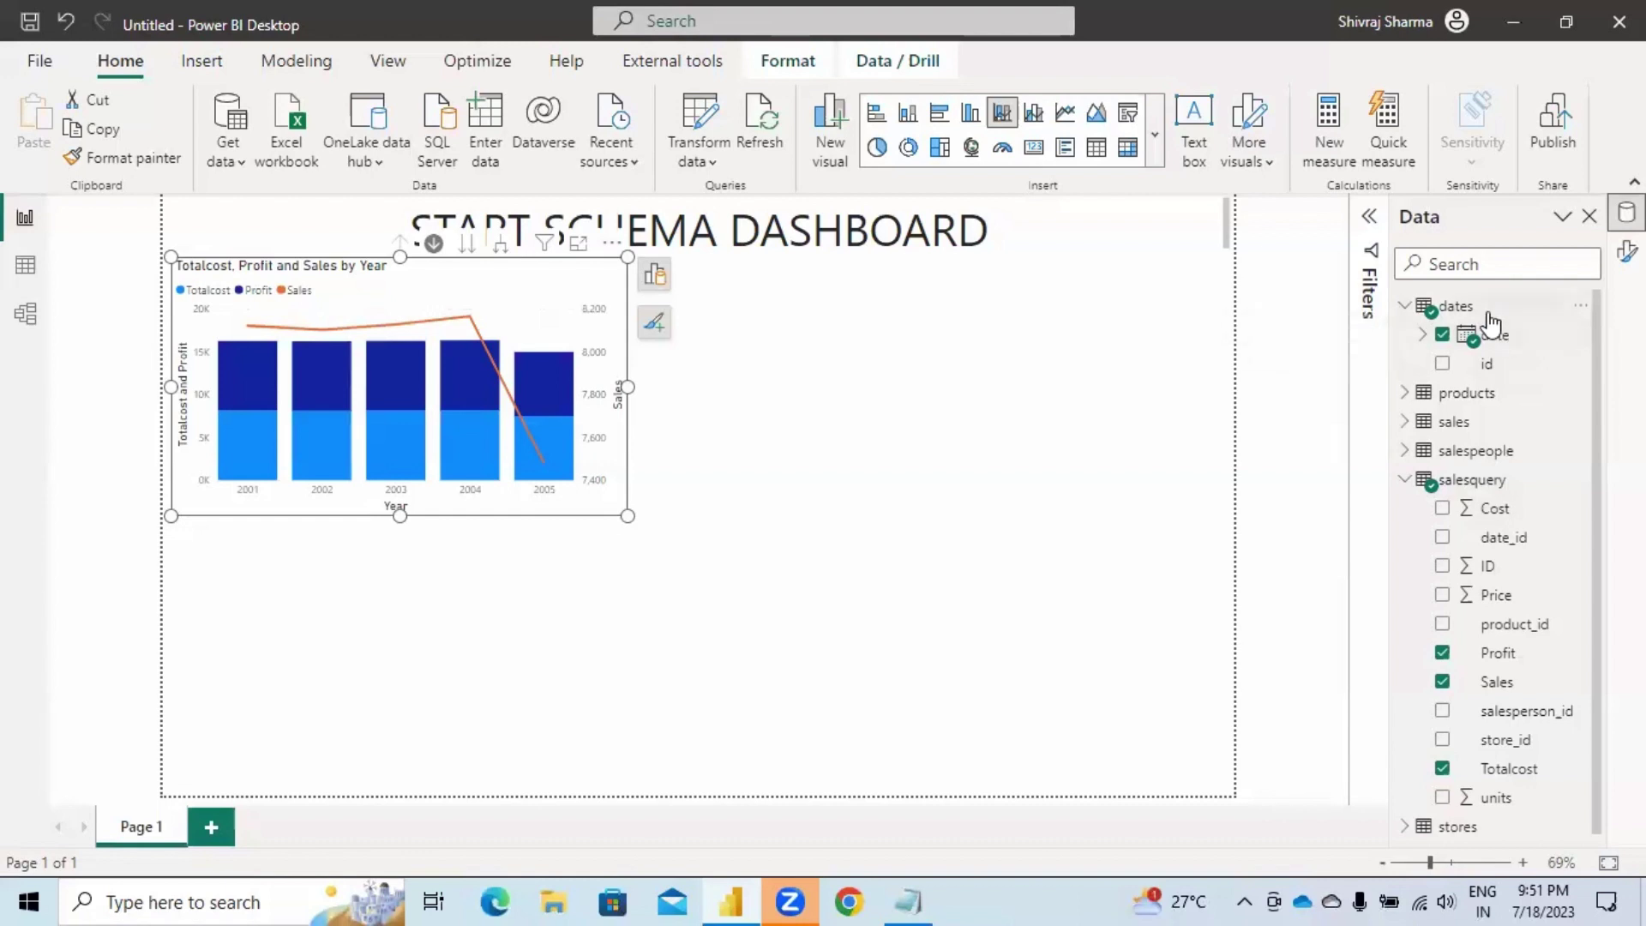
pyautogui.click(342, 527)
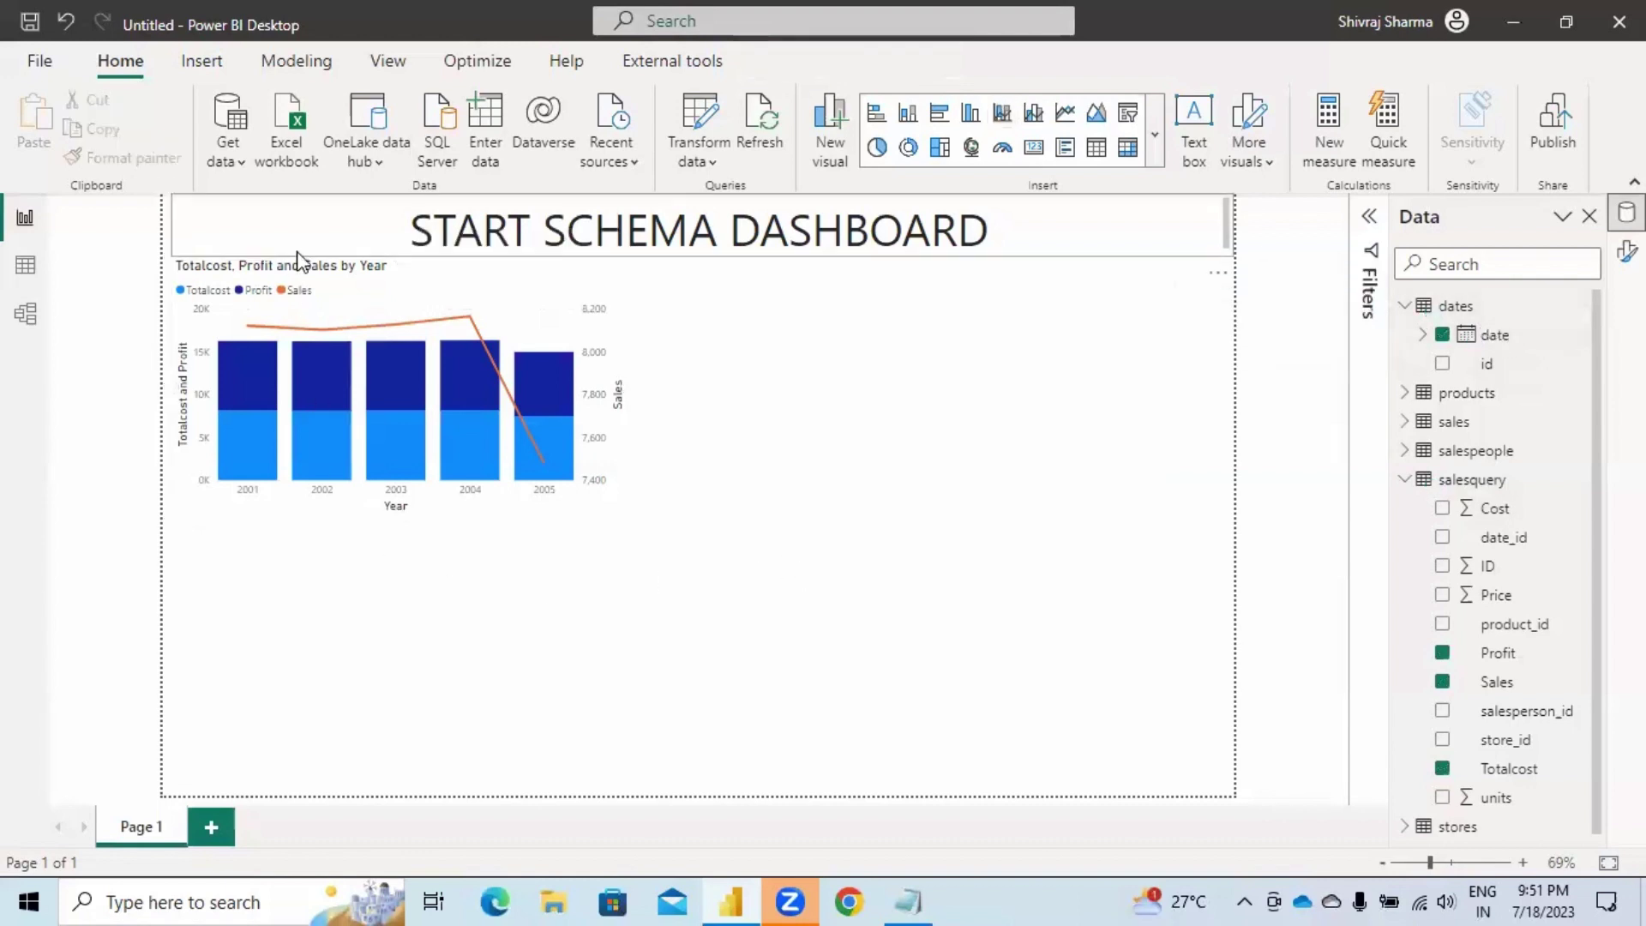
pyautogui.click(312, 326)
pyautogui.moveTo(328, 297); pyautogui.dragTo(324, 296)
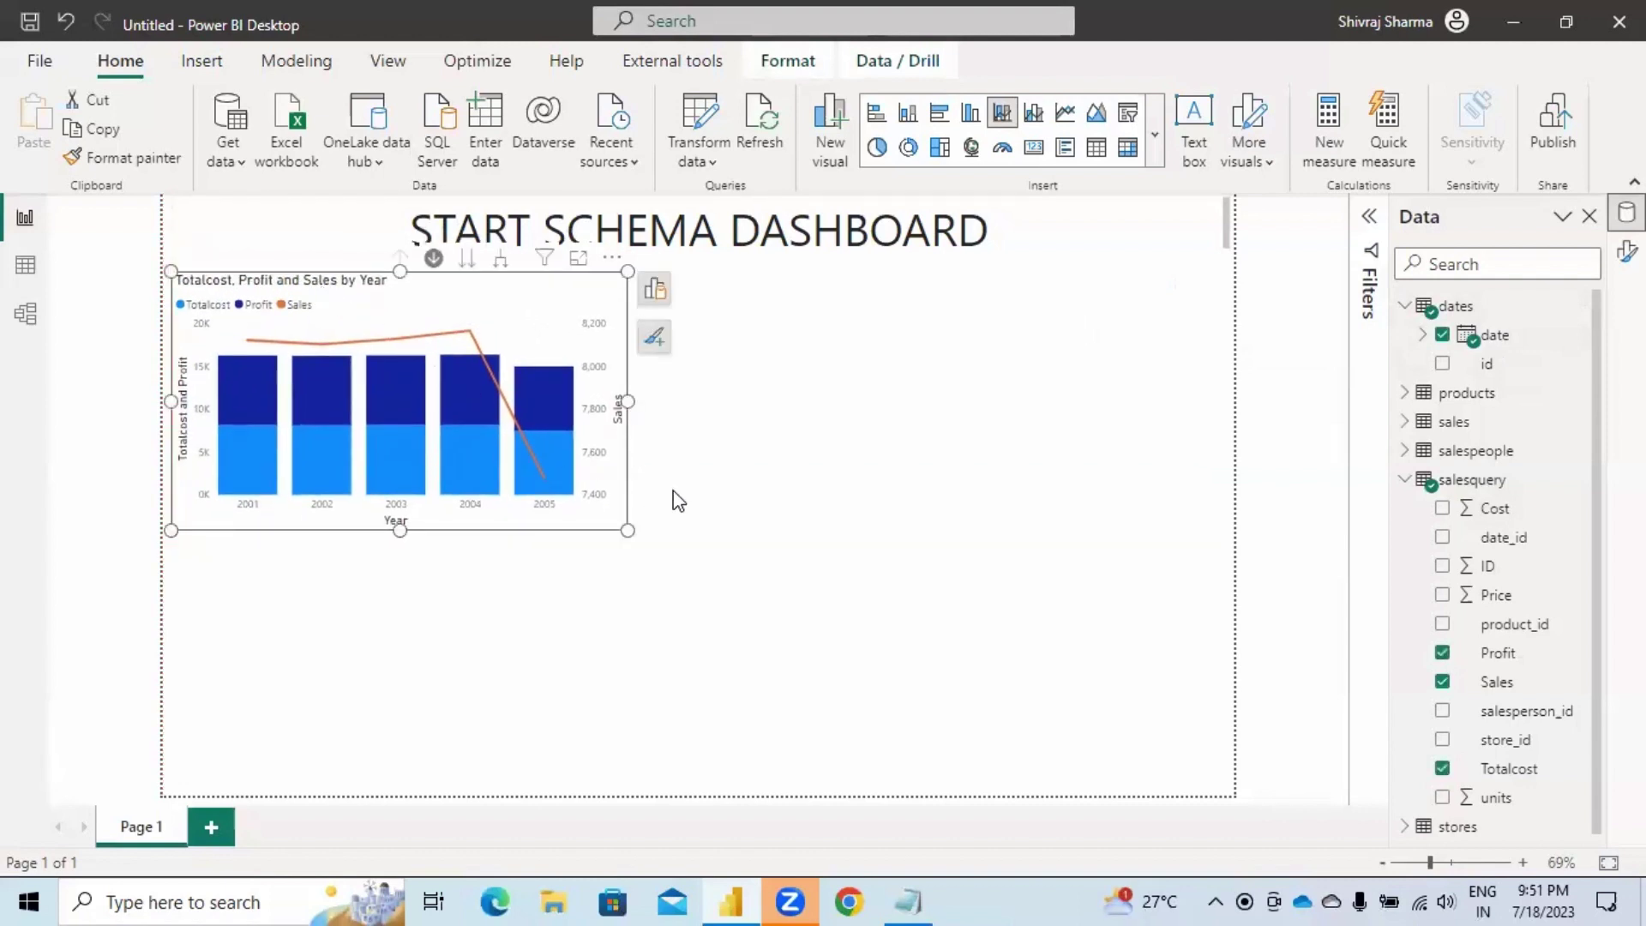
pyautogui.click(860, 598)
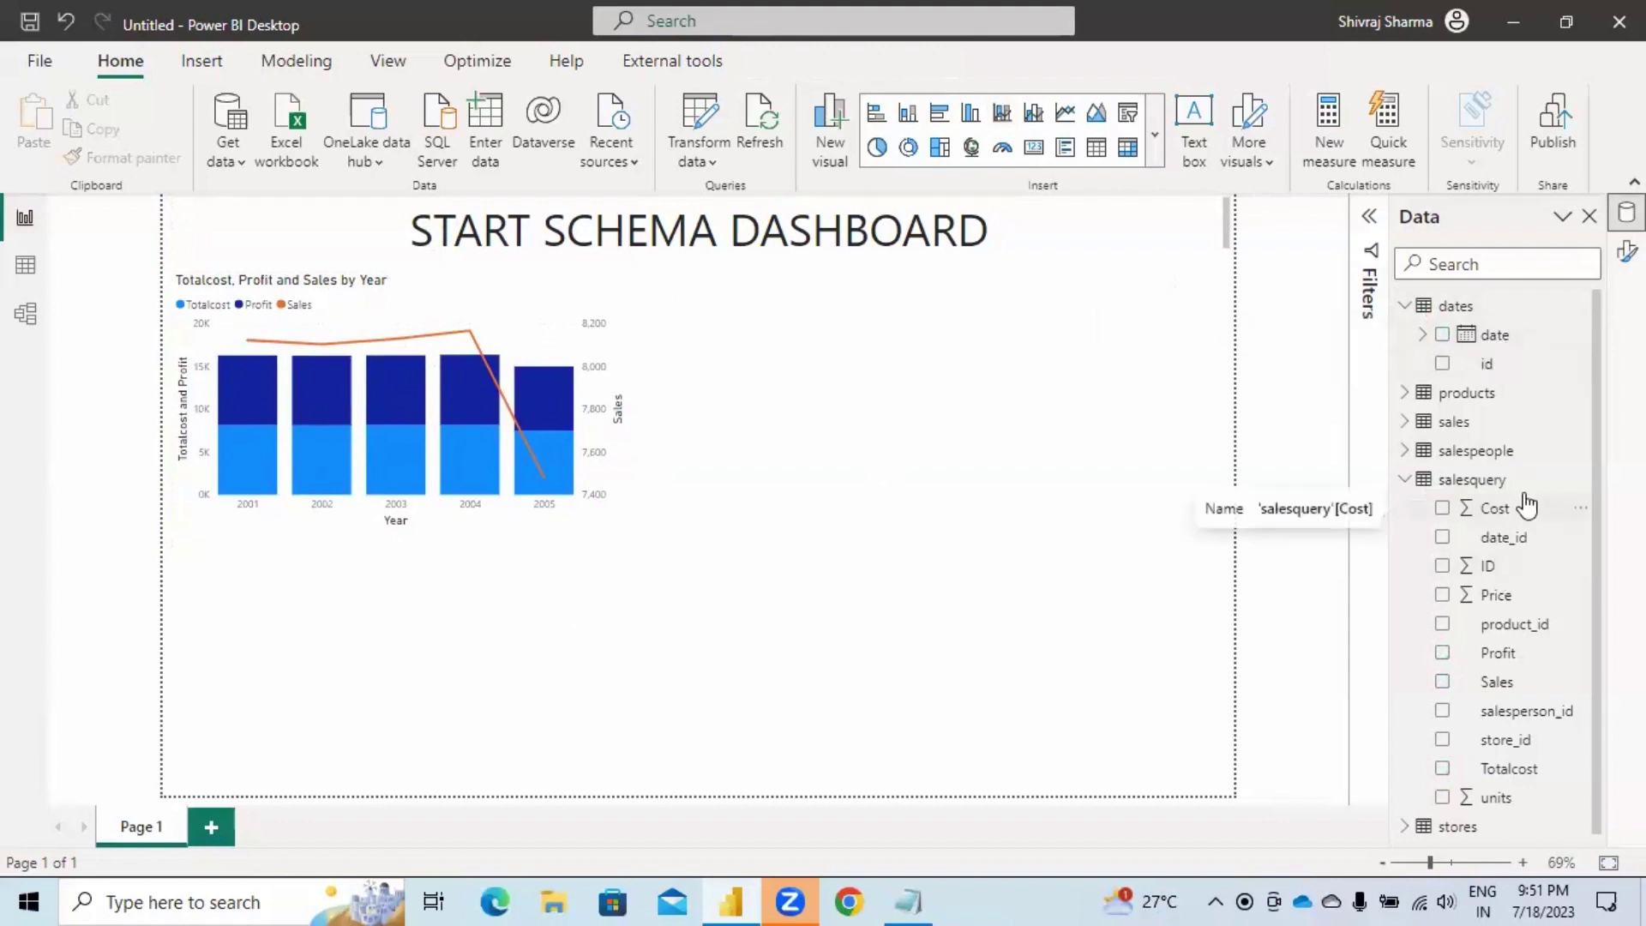
# Delete the relationship between the dates and salesquery tables in the data model.
pyautogui.click(26, 316)
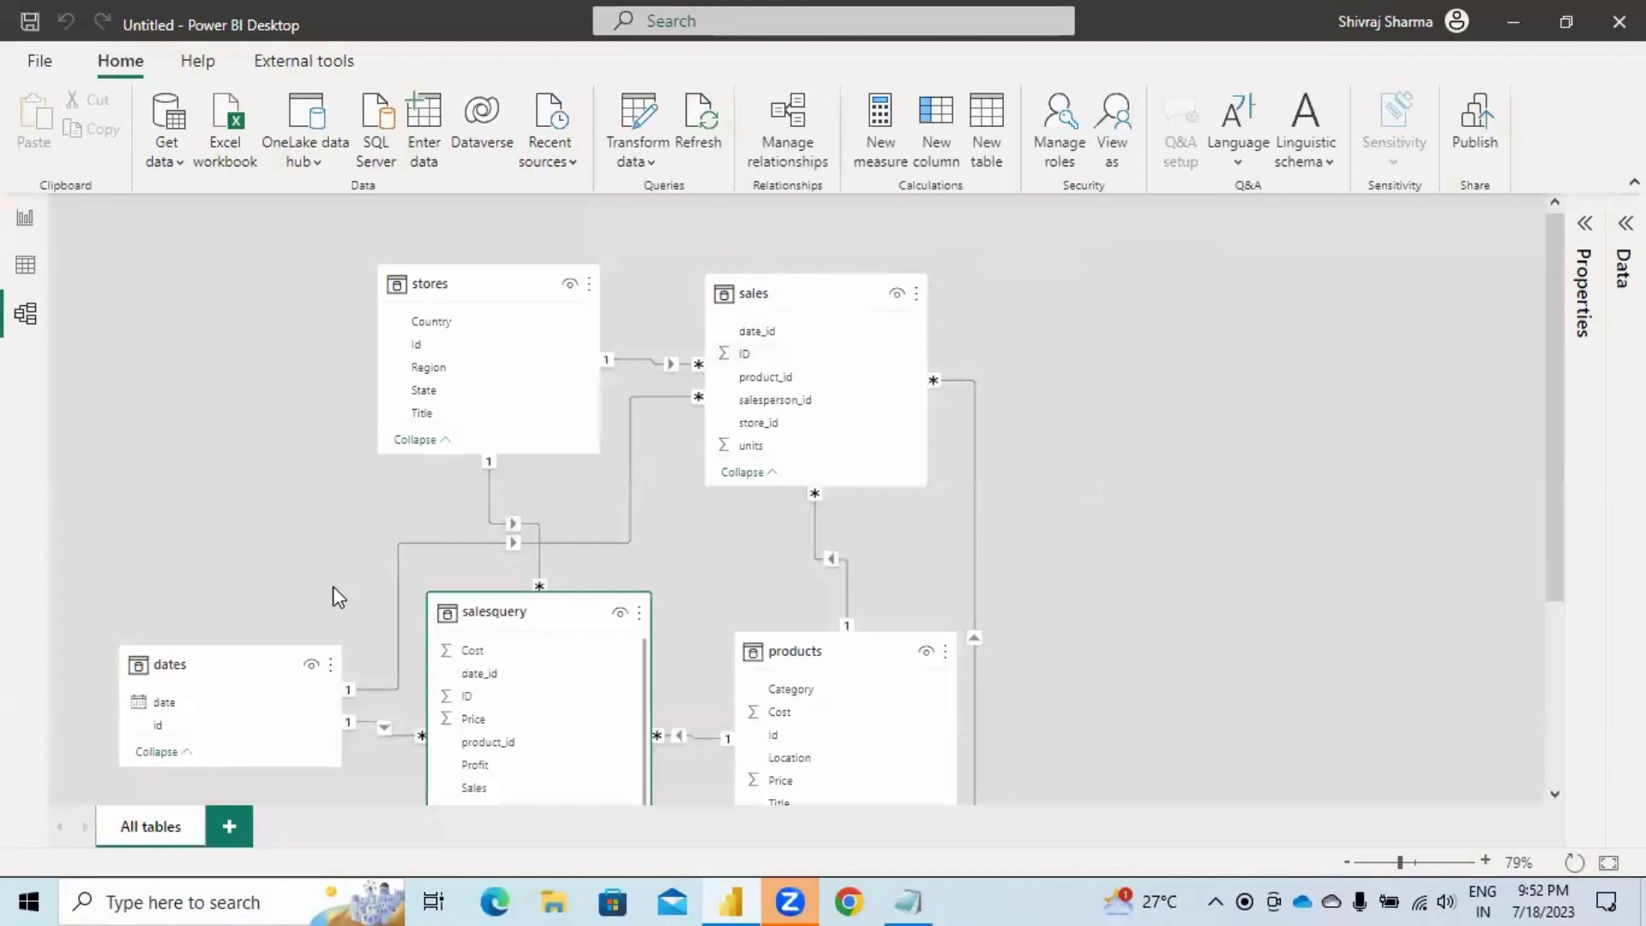
pyautogui.scroll(-2, 320, 624)
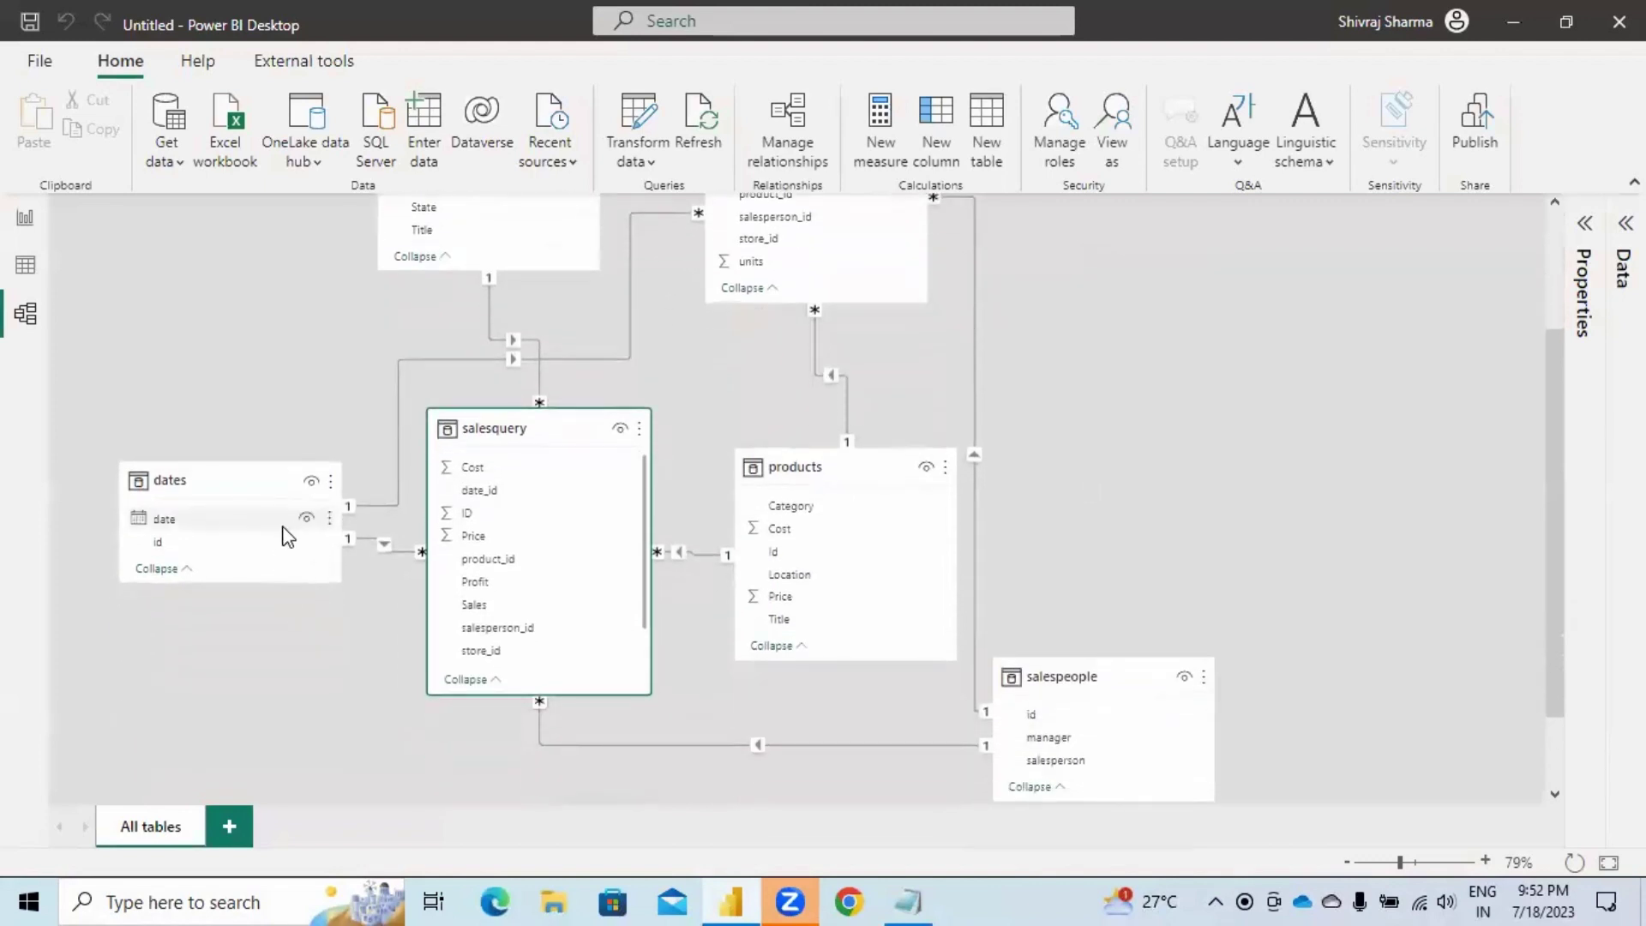
pyautogui.click(398, 553)
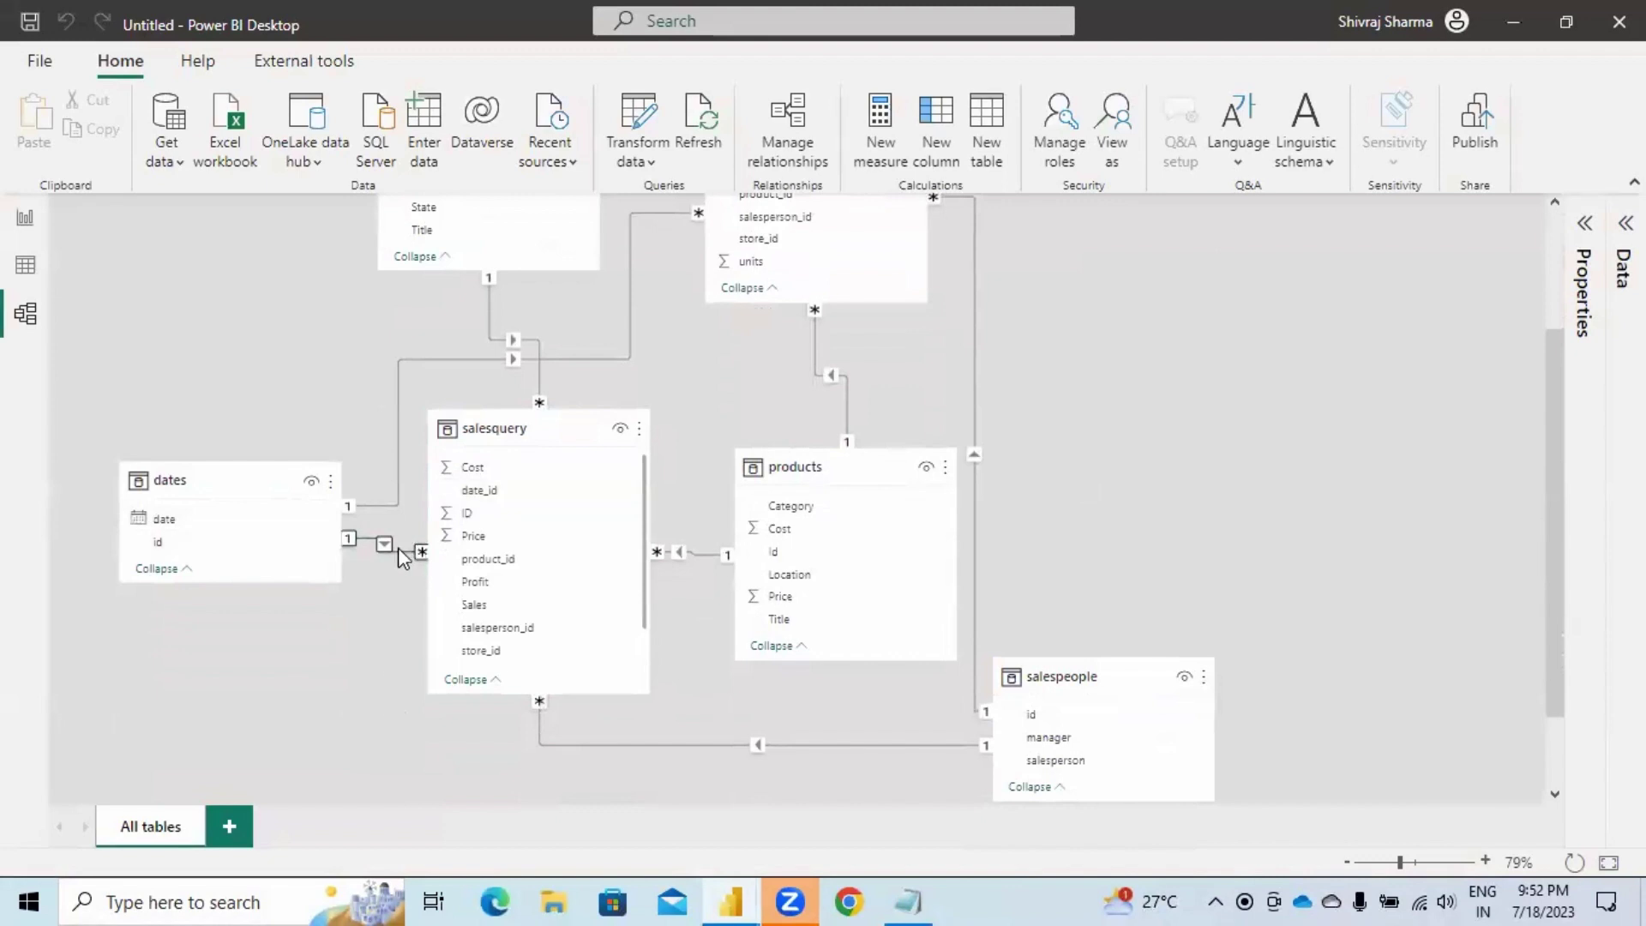
pyautogui.press('Delete')
pyautogui.click(961, 504)
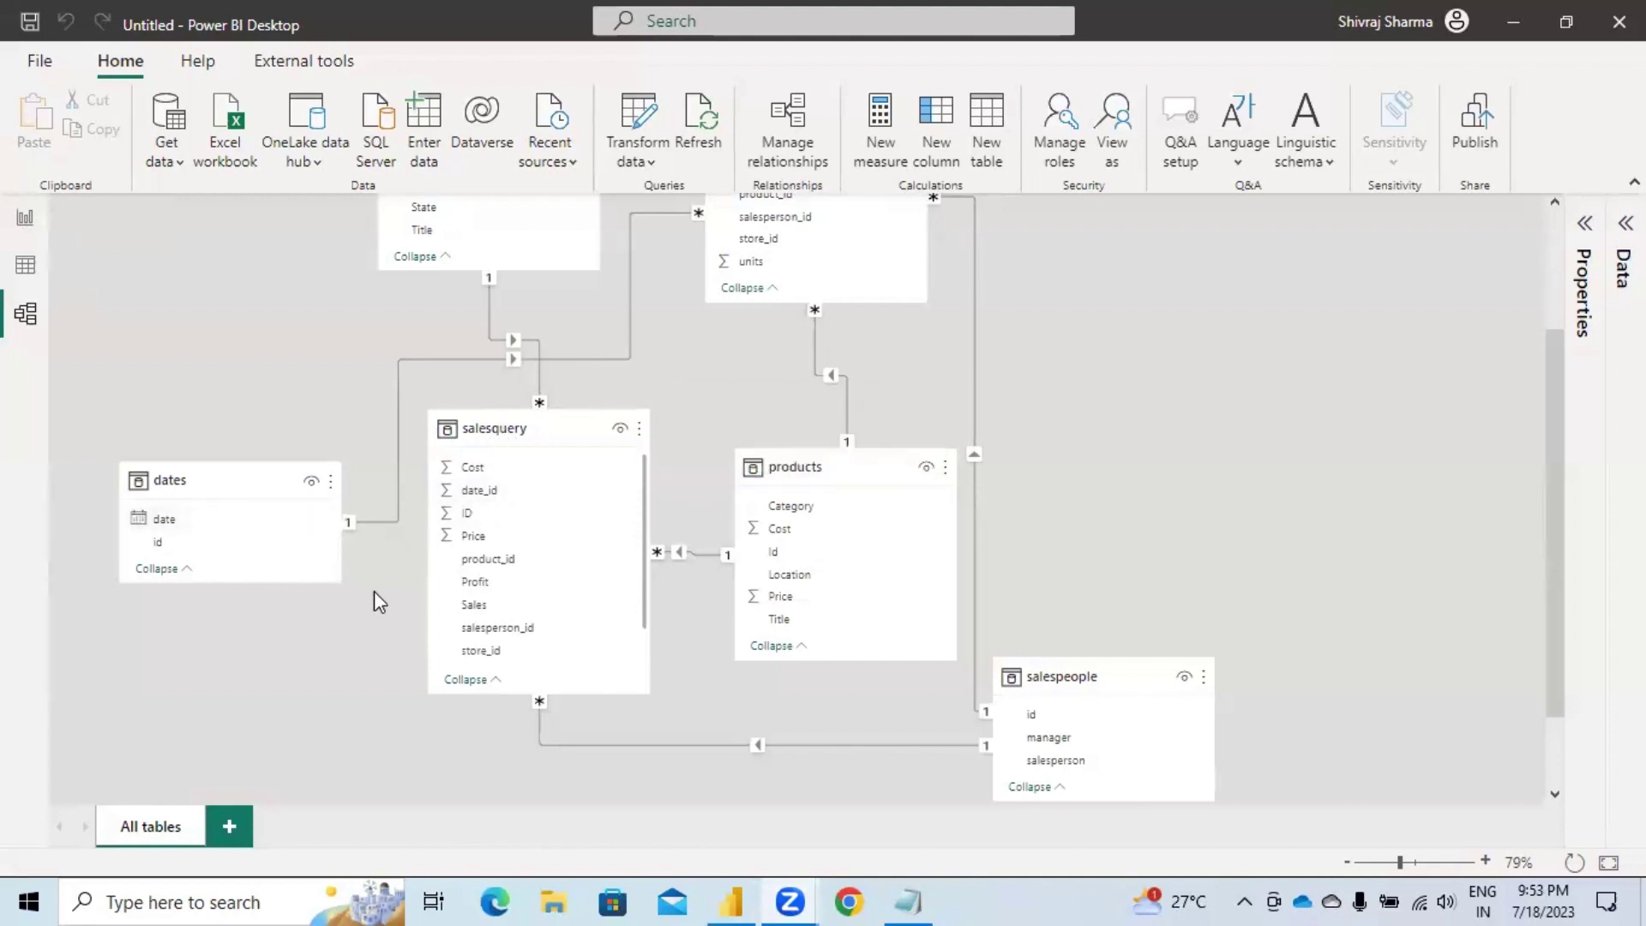
# Drill the report chart into the quarters of 2004 and enlarge it to nearly the full page width.
pyautogui.click(25, 219)
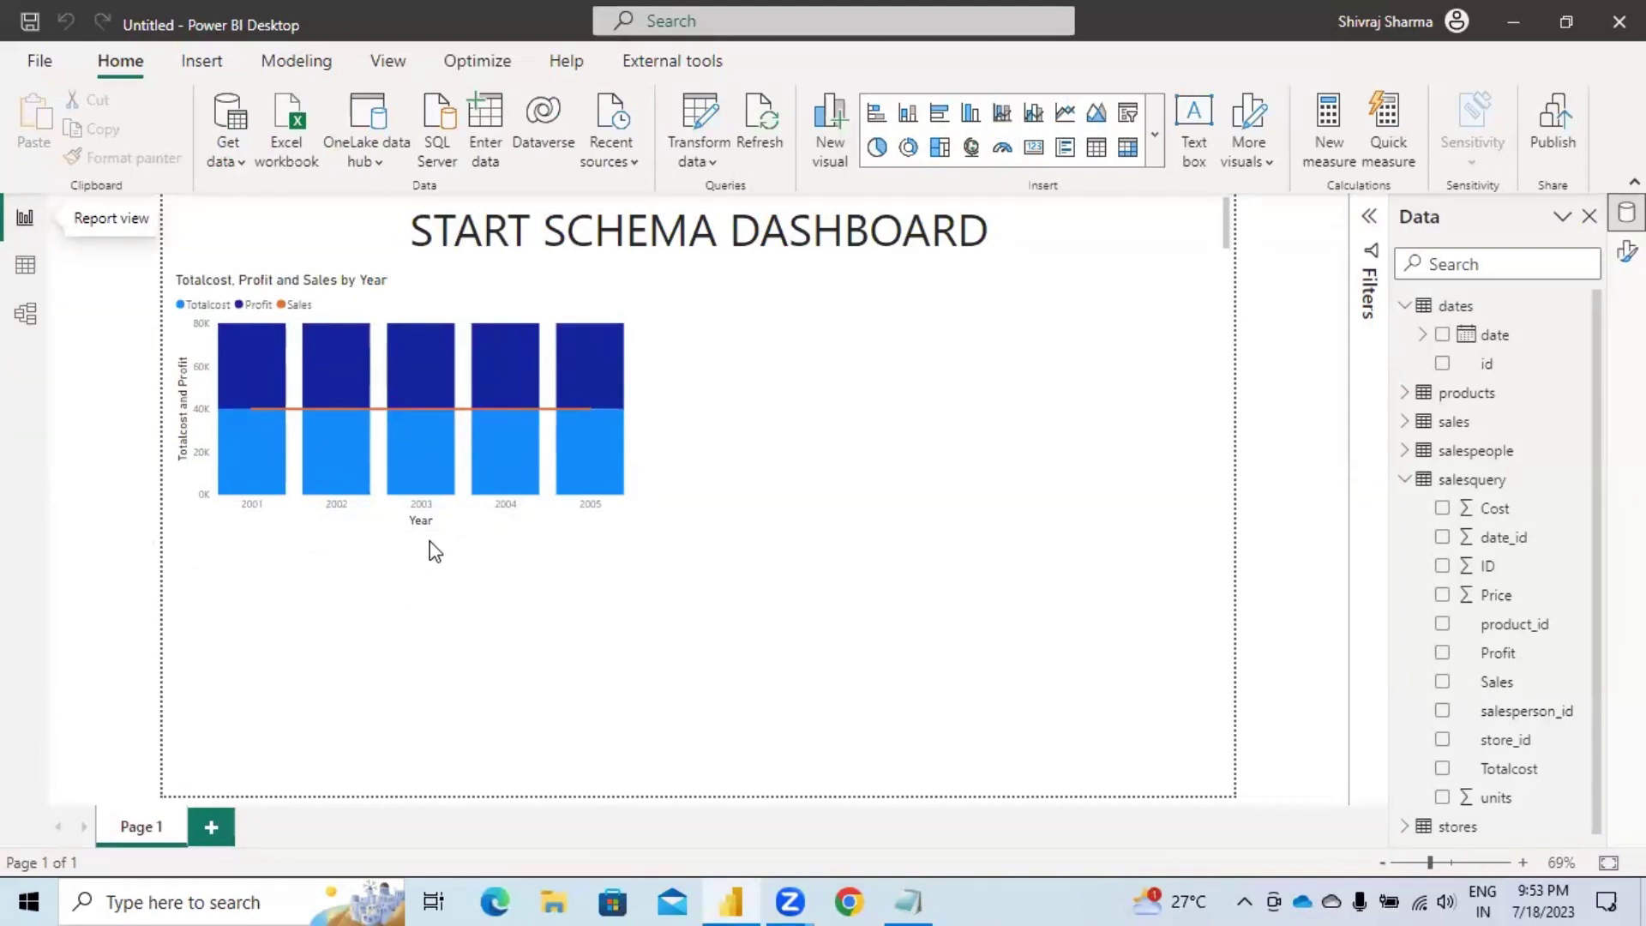
pyautogui.click(476, 441)
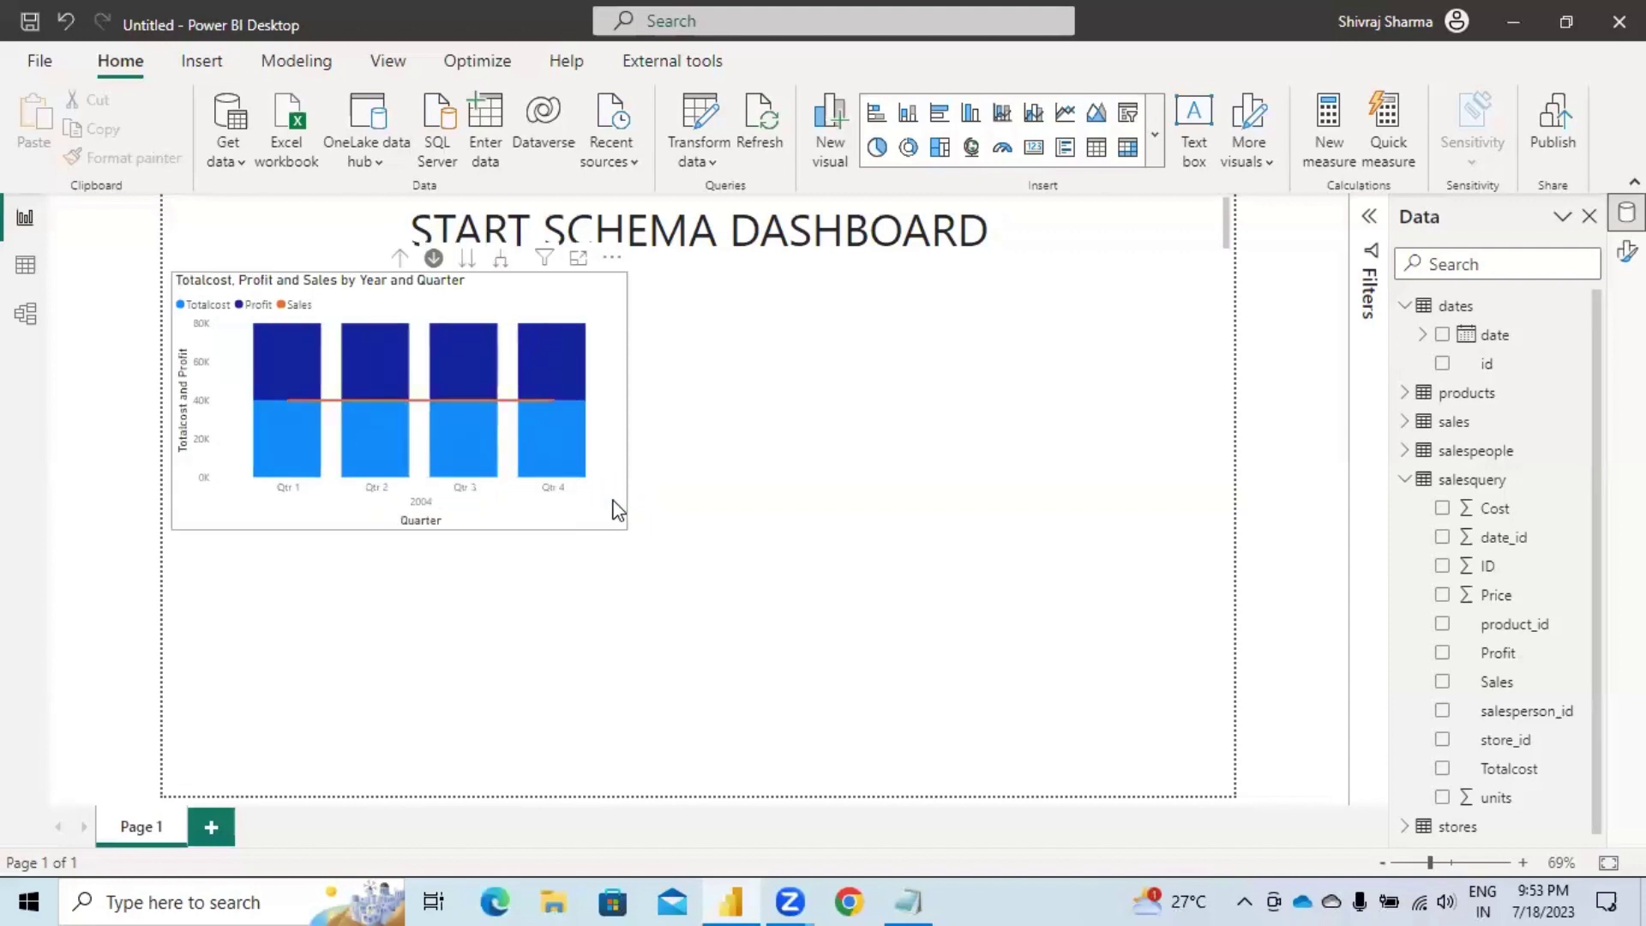
pyautogui.click(621, 533)
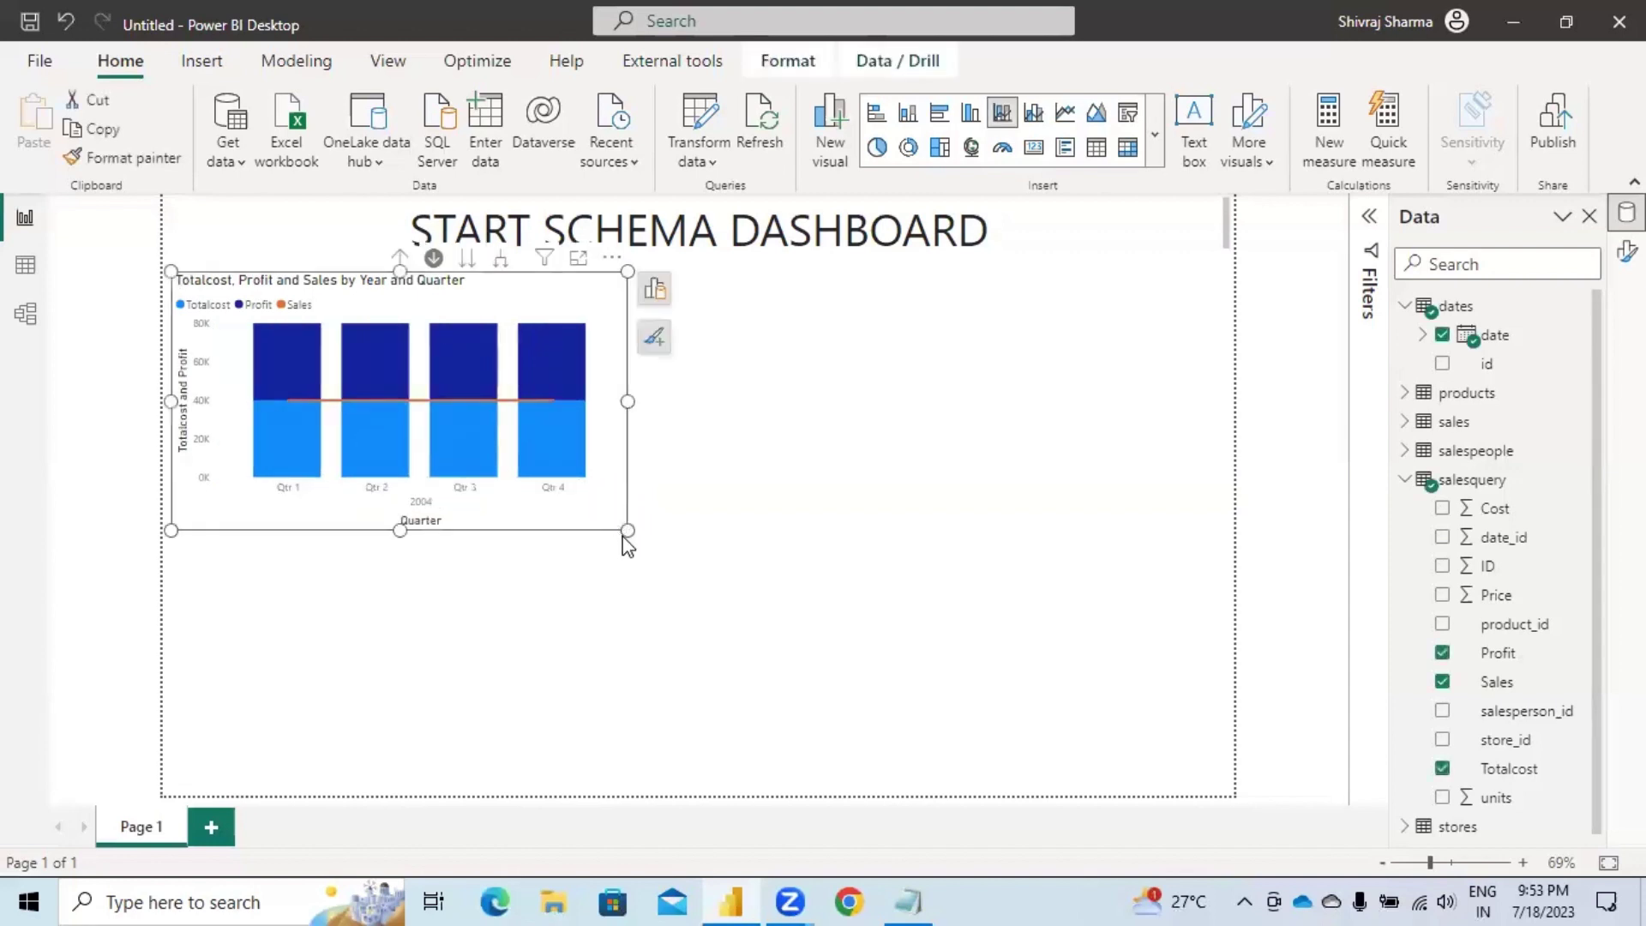
pyautogui.moveTo(623, 536); pyautogui.dragTo(1199, 694)
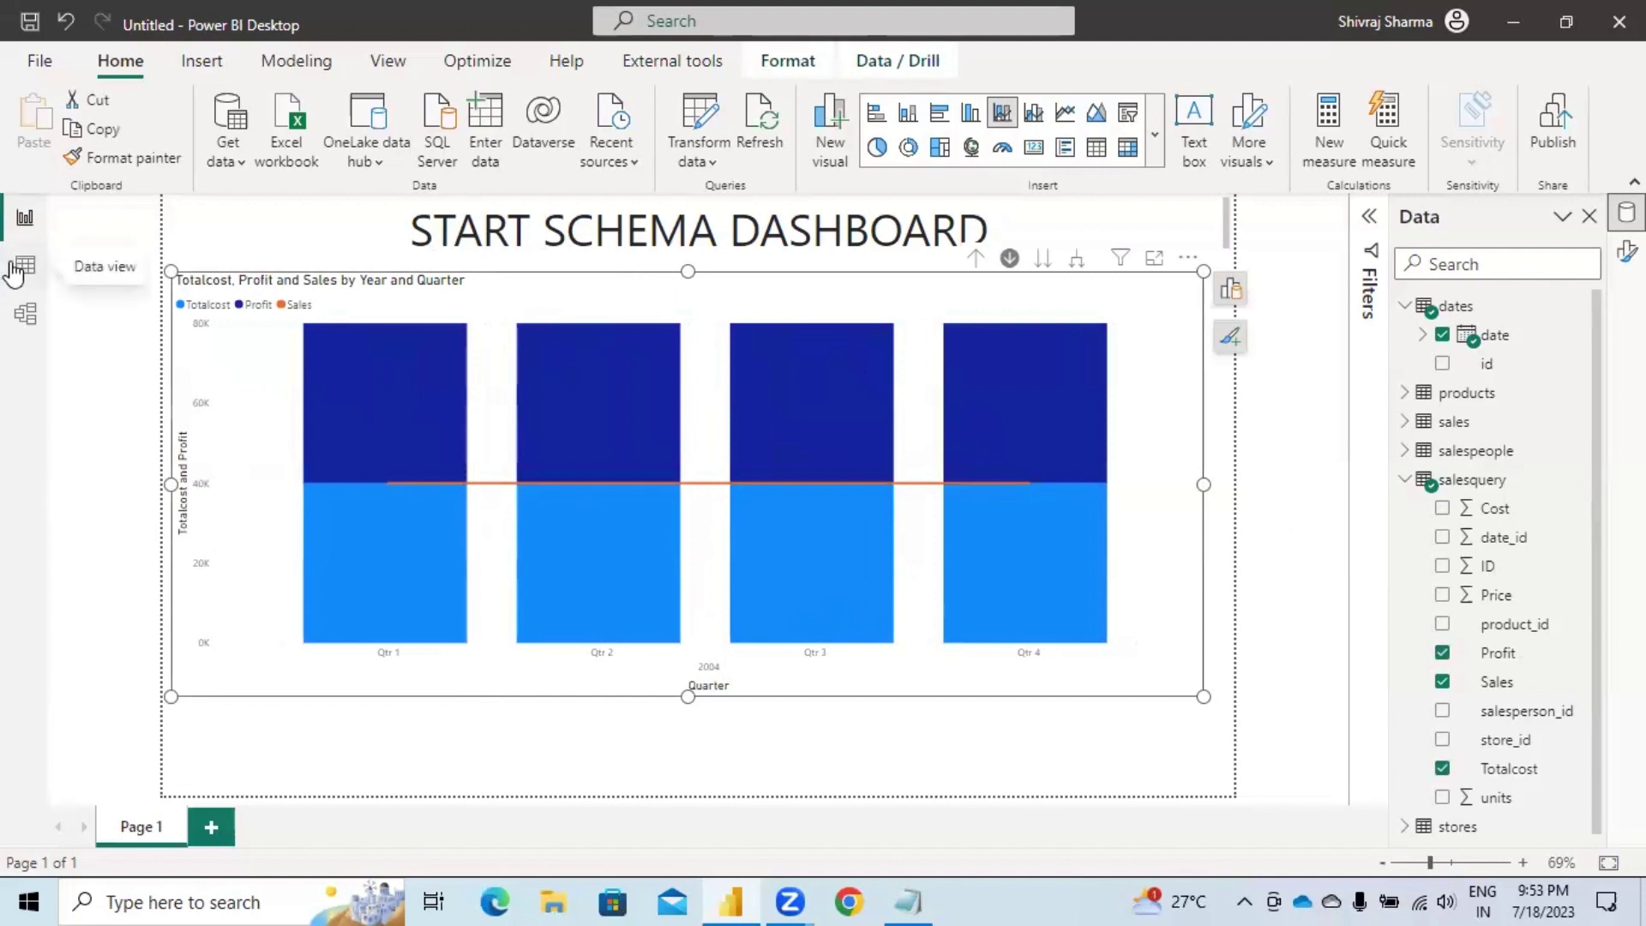
# Recreate the model relationship from the dates table's id to salesquery's date_id and return to the report.
pyautogui.click(35, 333)
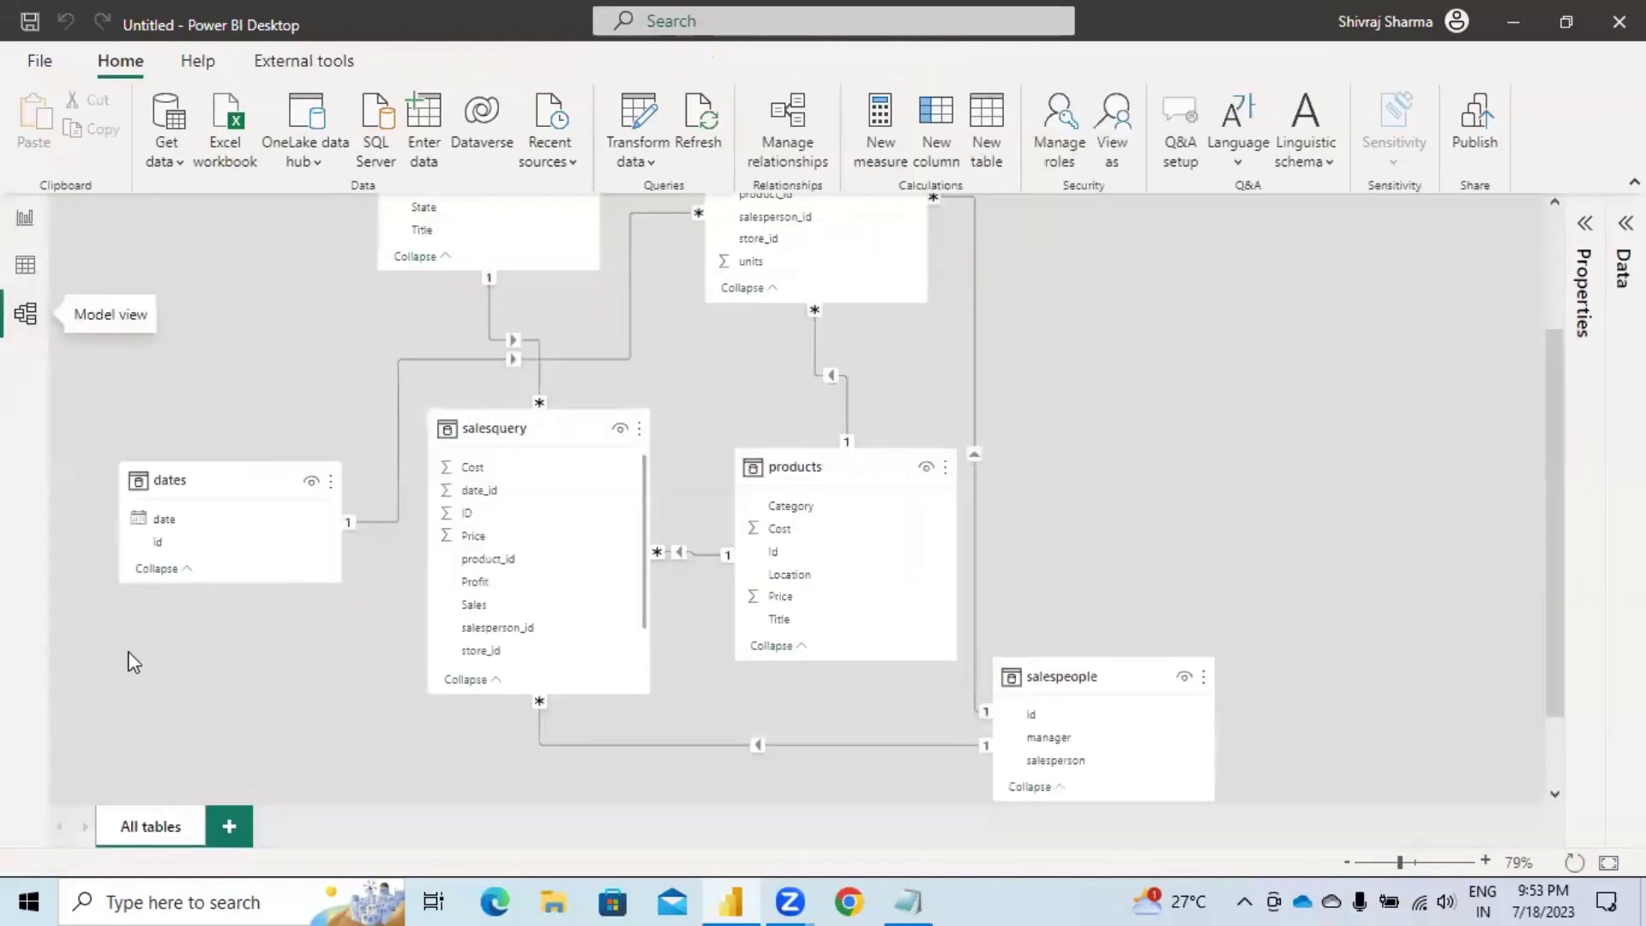
pyautogui.moveTo(169, 543); pyautogui.dragTo(487, 490)
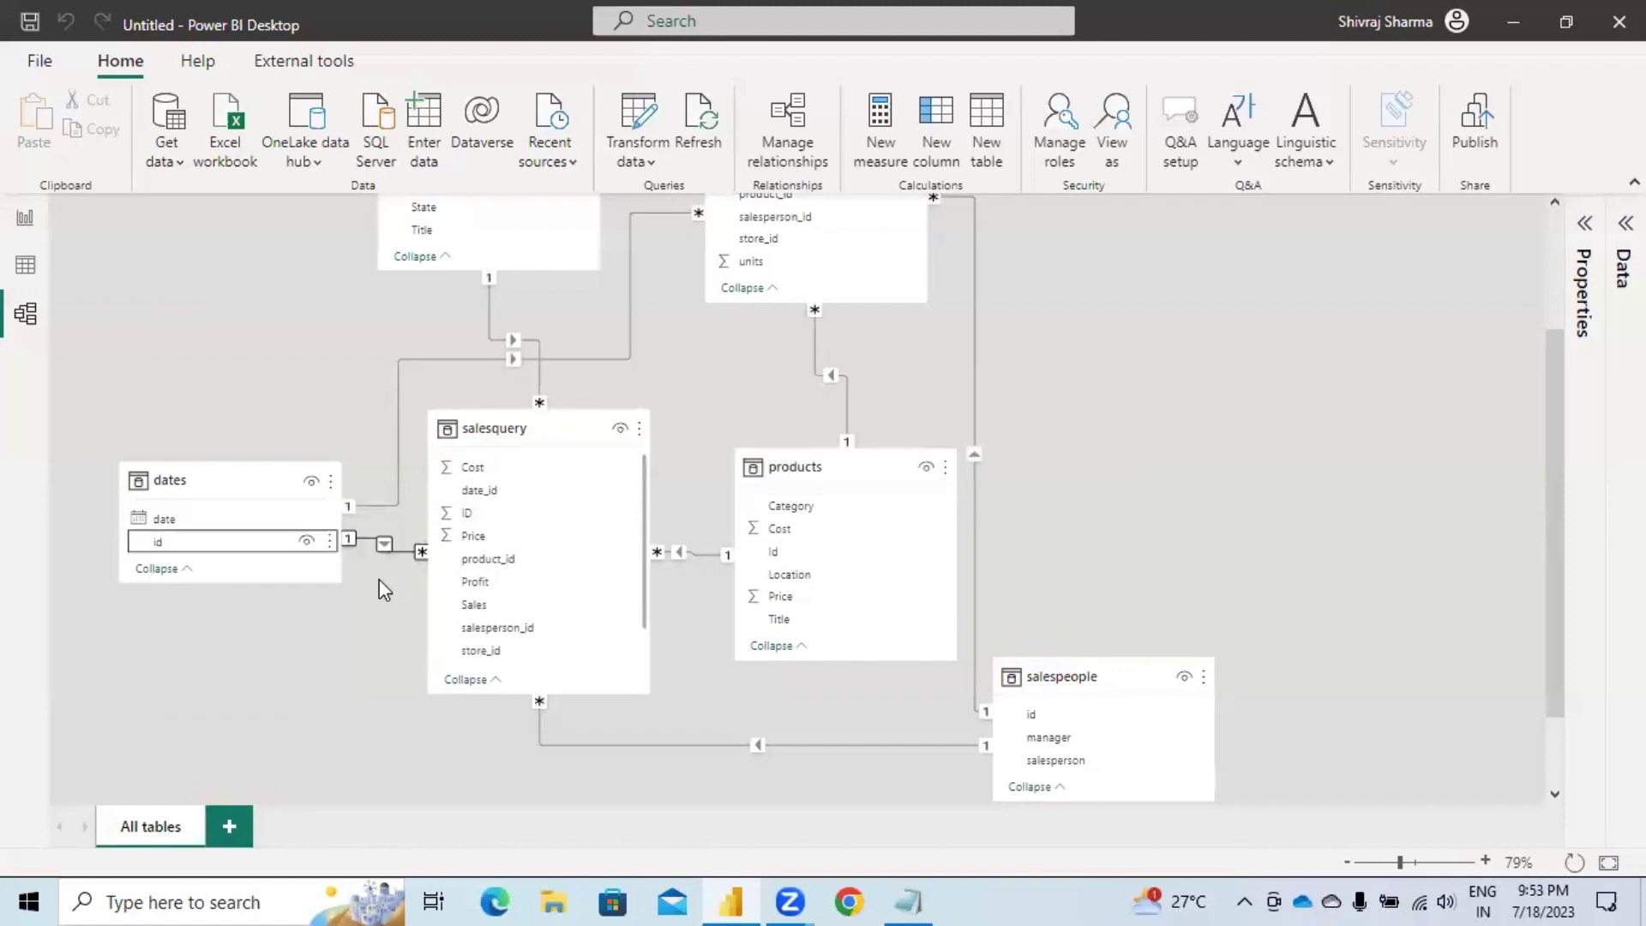
pyautogui.click(25, 222)
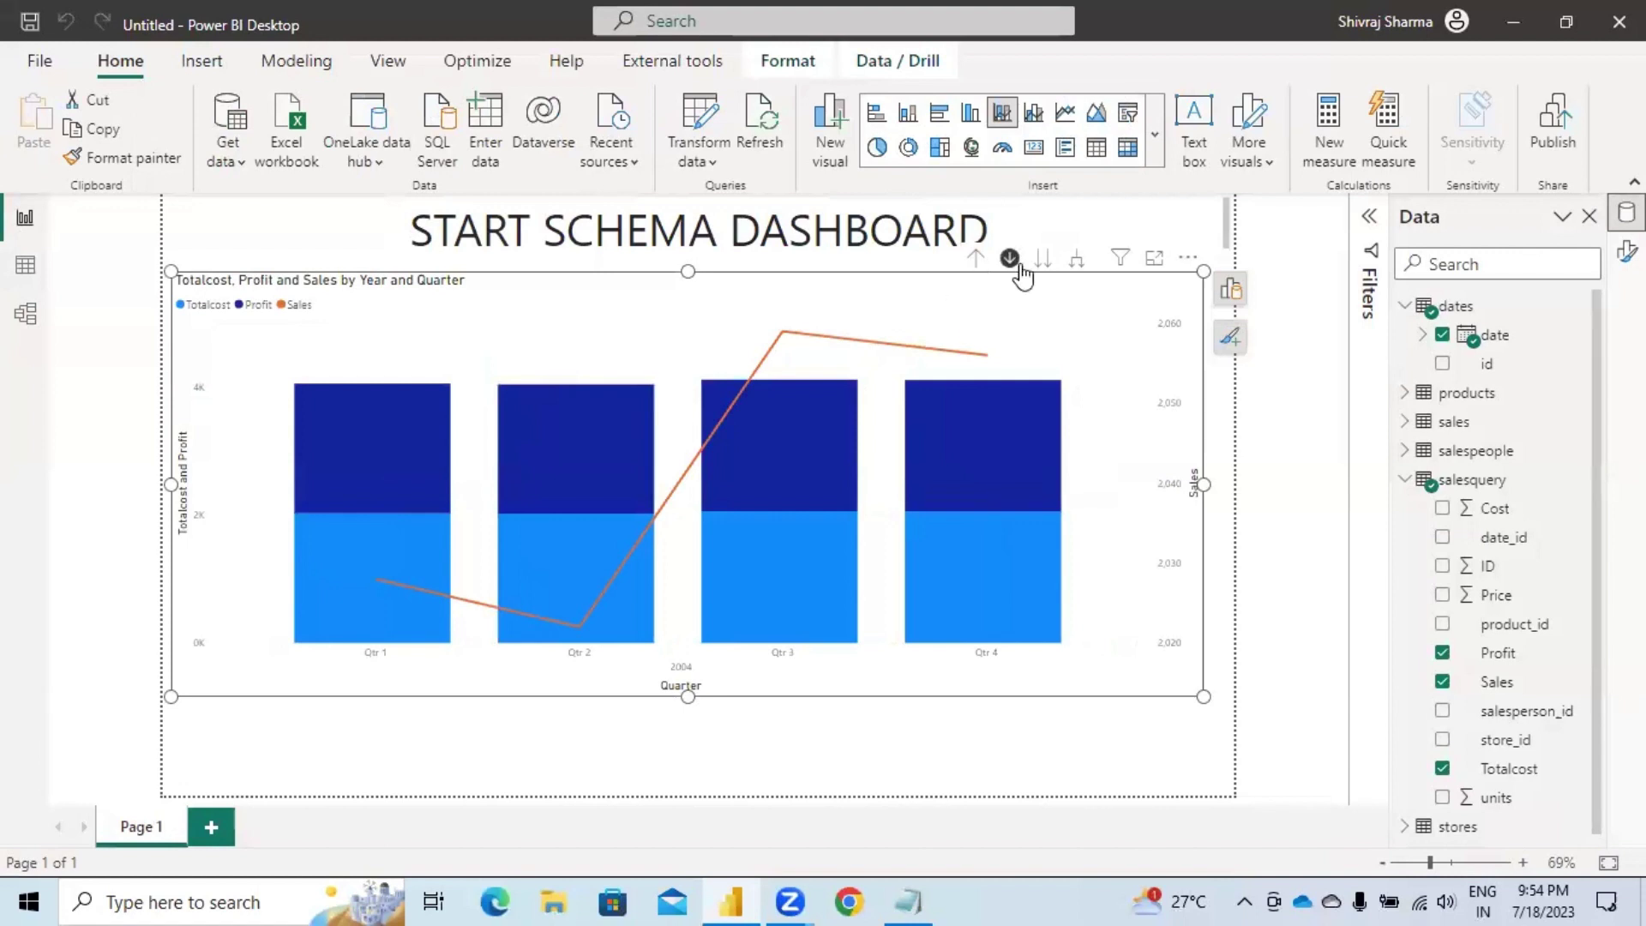
# View the chart at the Year, Quarter, Month and Day levels in turn, and drill back up to Year.
pyautogui.click(977, 258)
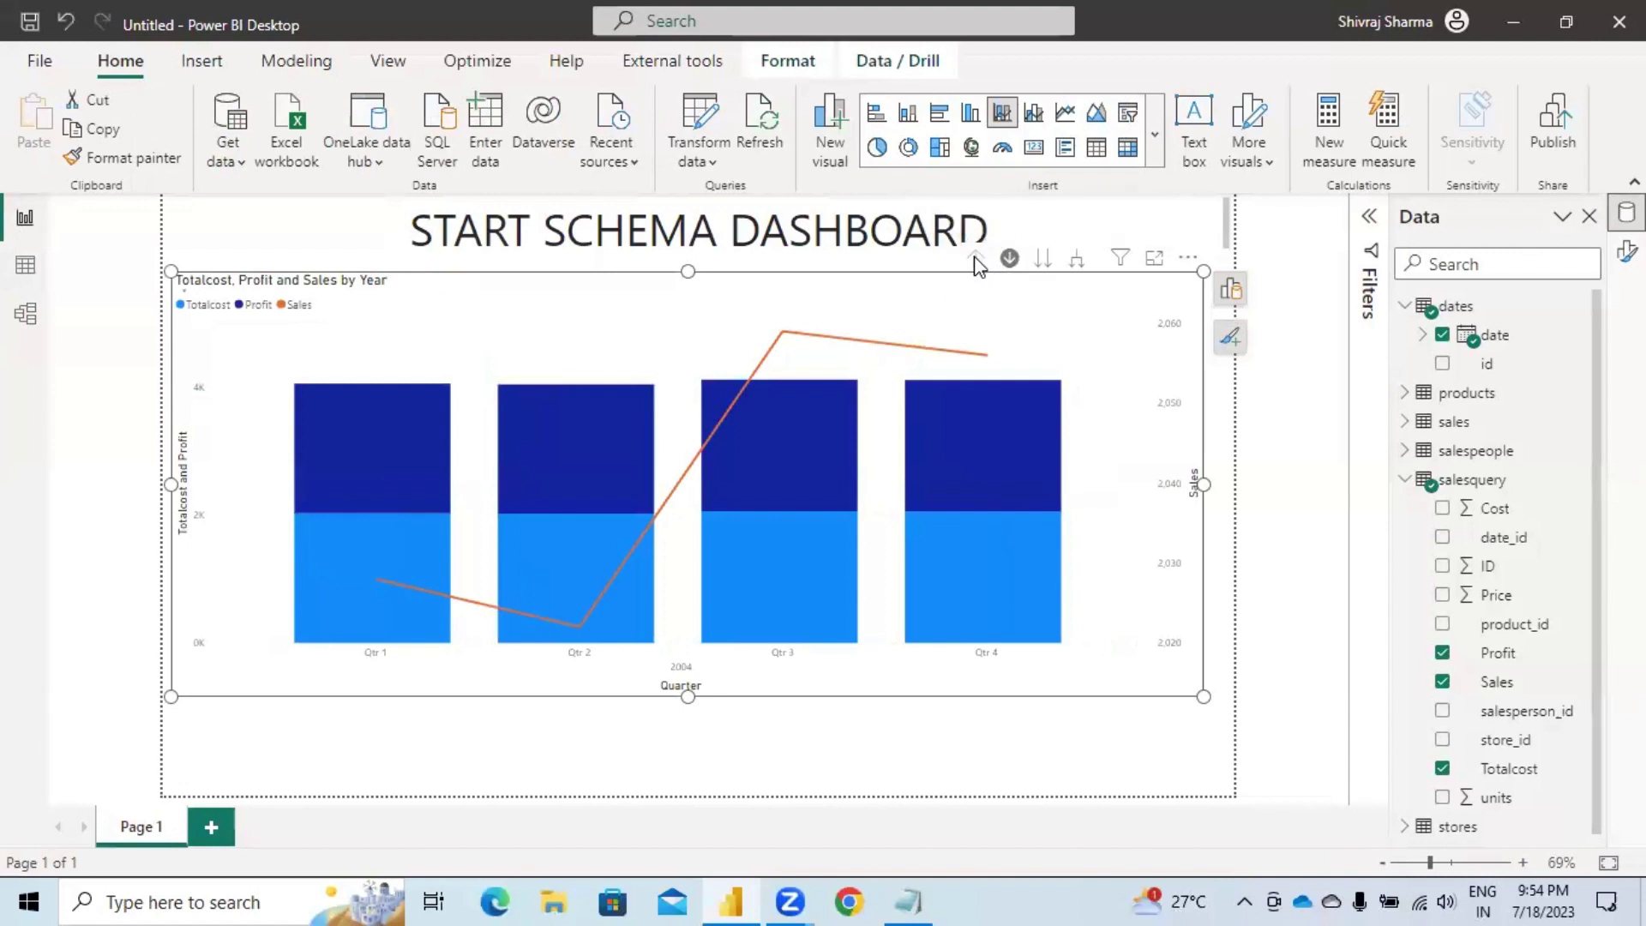
pyautogui.click(1043, 260)
pyautogui.click(1045, 261)
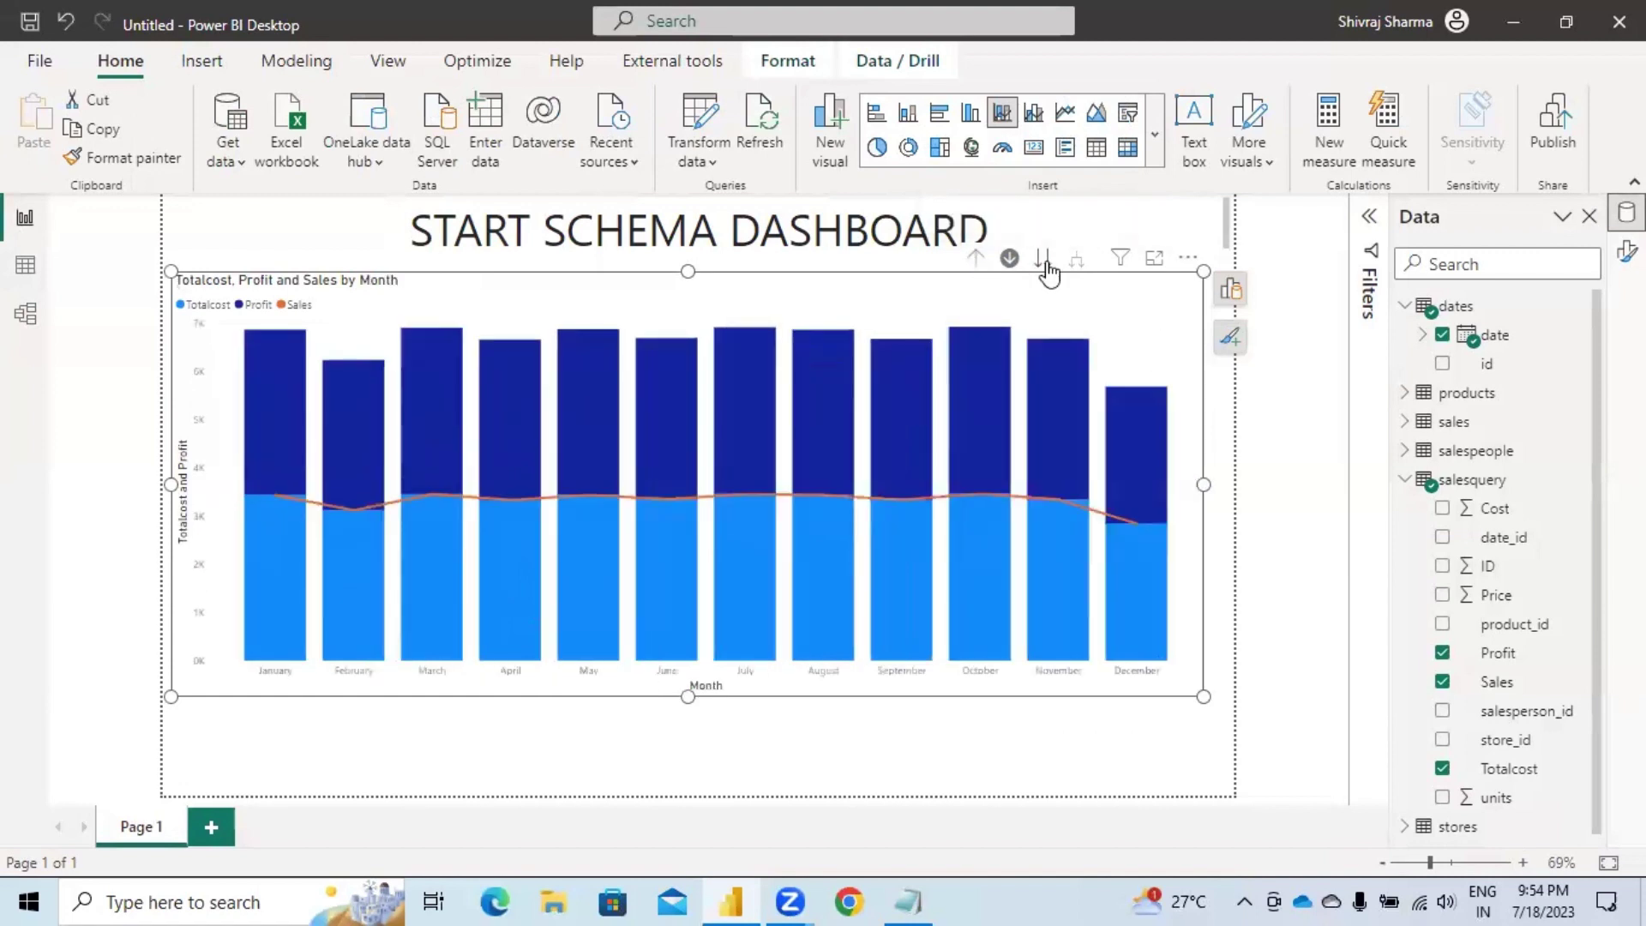
pyautogui.click(1045, 262)
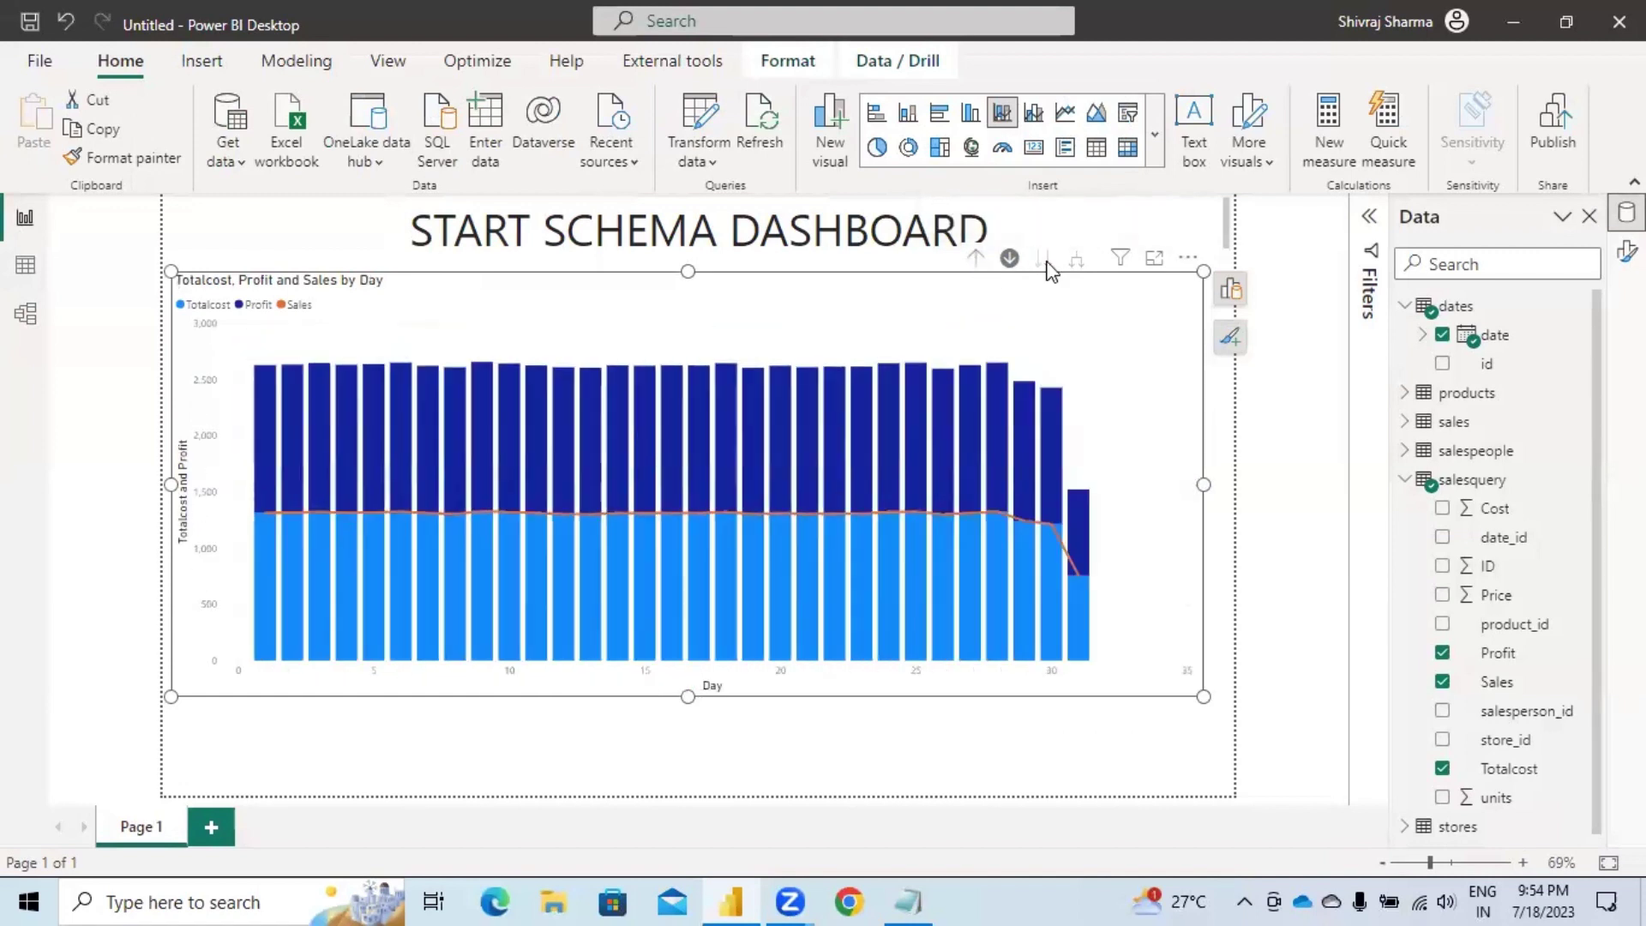
pyautogui.click(977, 261)
pyautogui.click(978, 263)
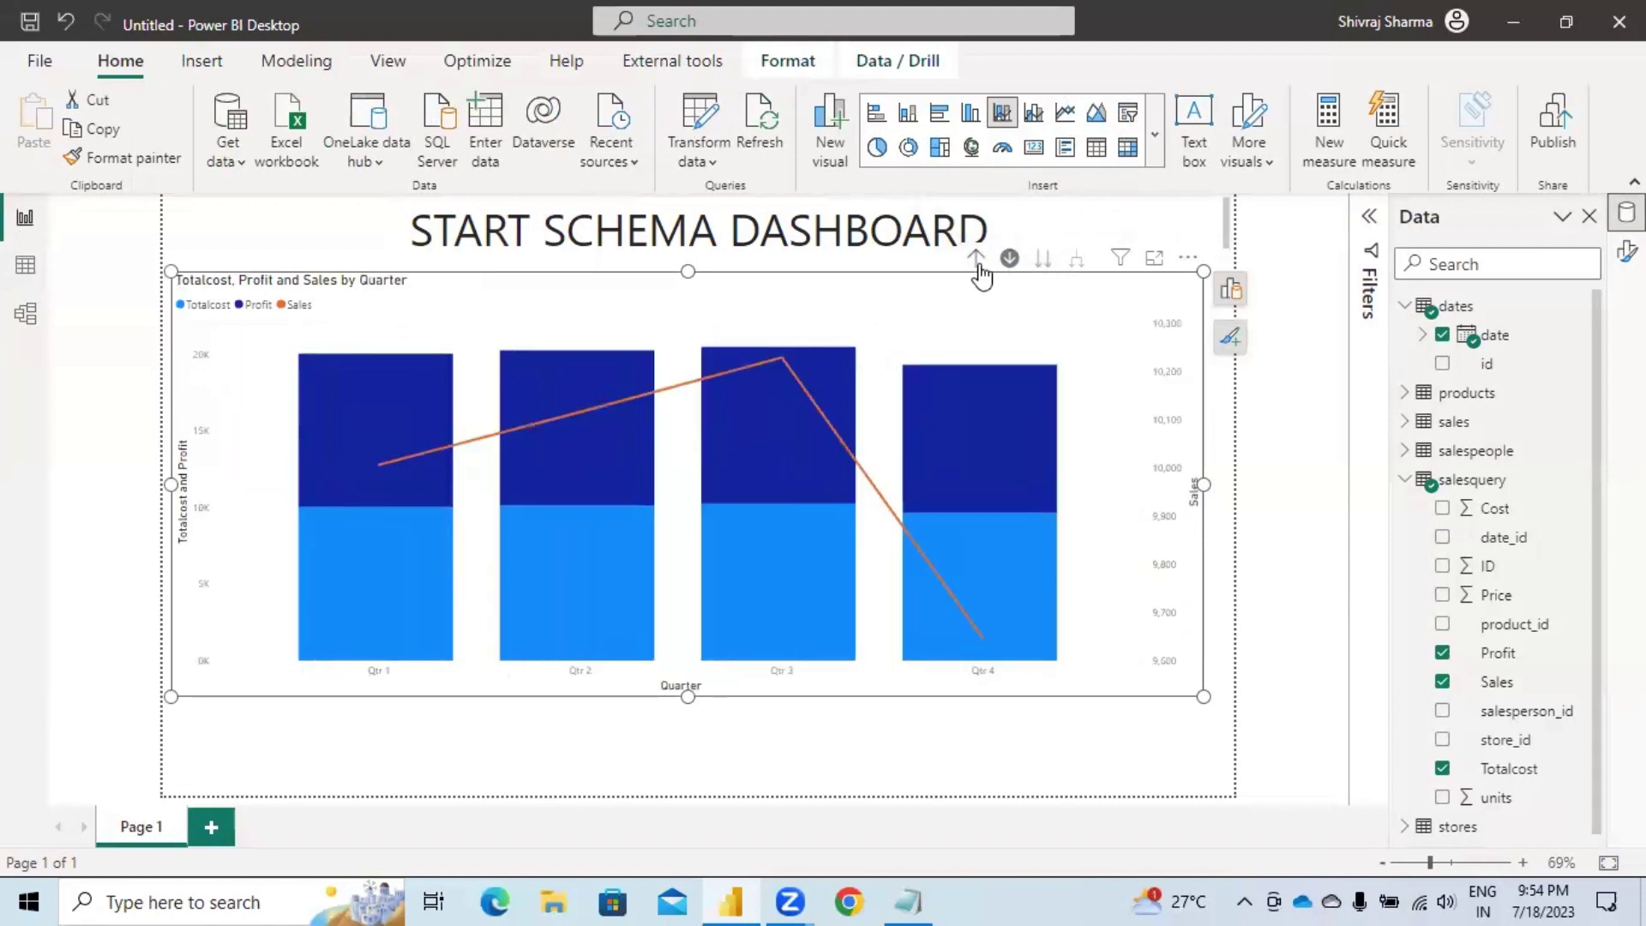
pyautogui.click(977, 261)
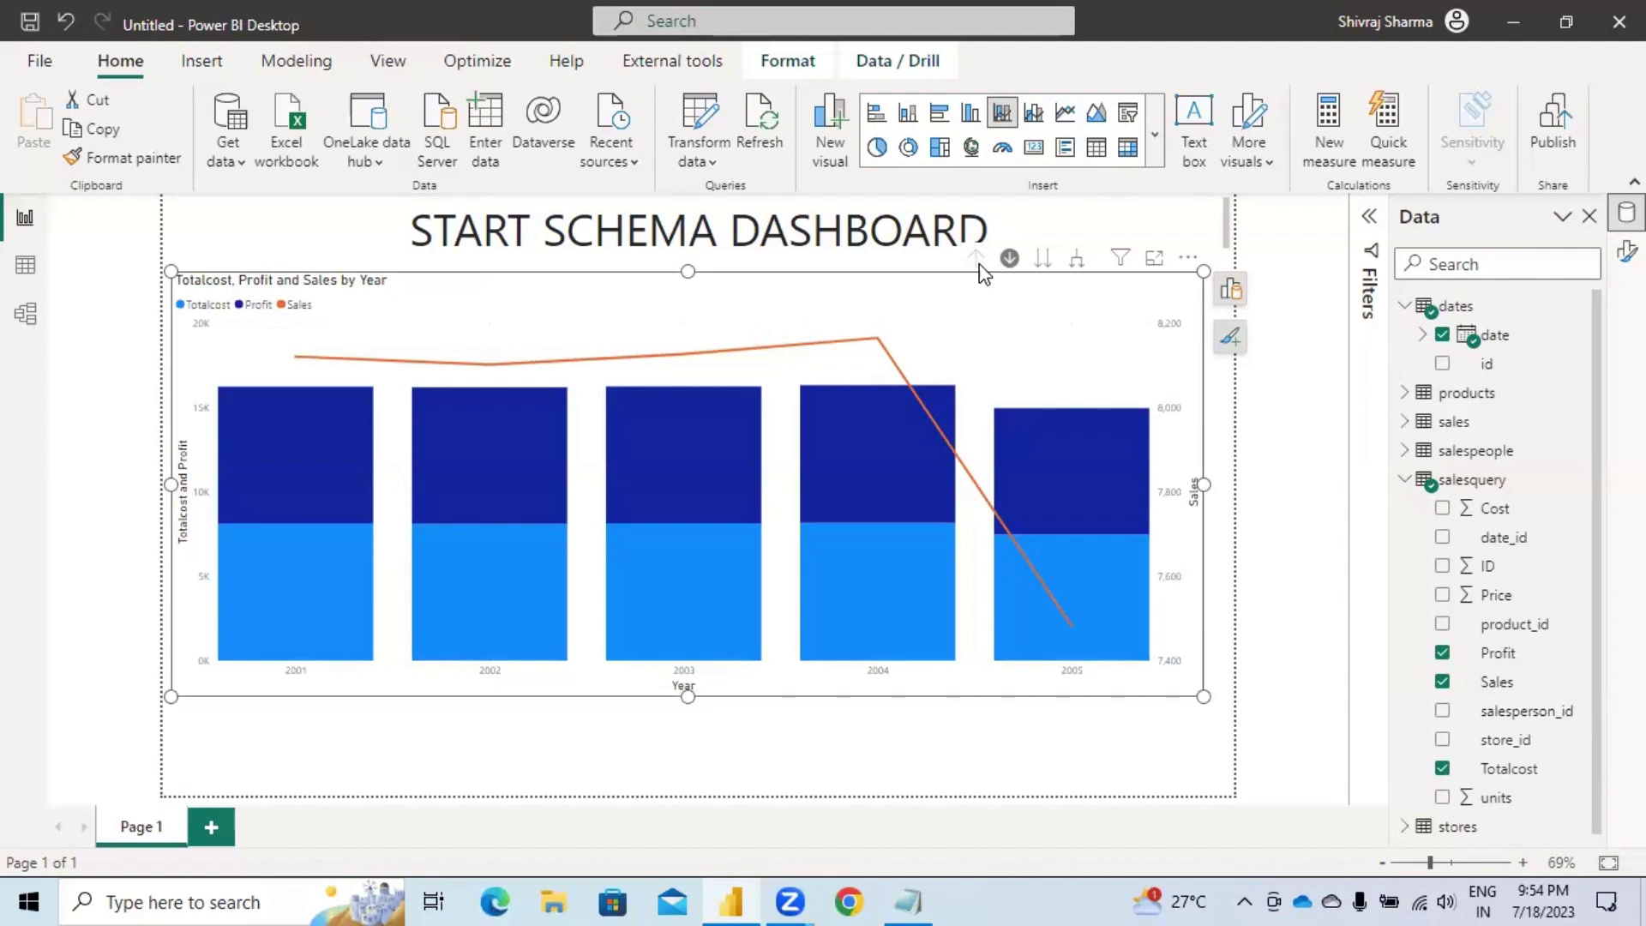
# Shrink the combined chart to a small tile in the page's upper-left area below the heading.
pyautogui.moveTo(1205, 697); pyautogui.dragTo(592, 497)
pyautogui.click(784, 496)
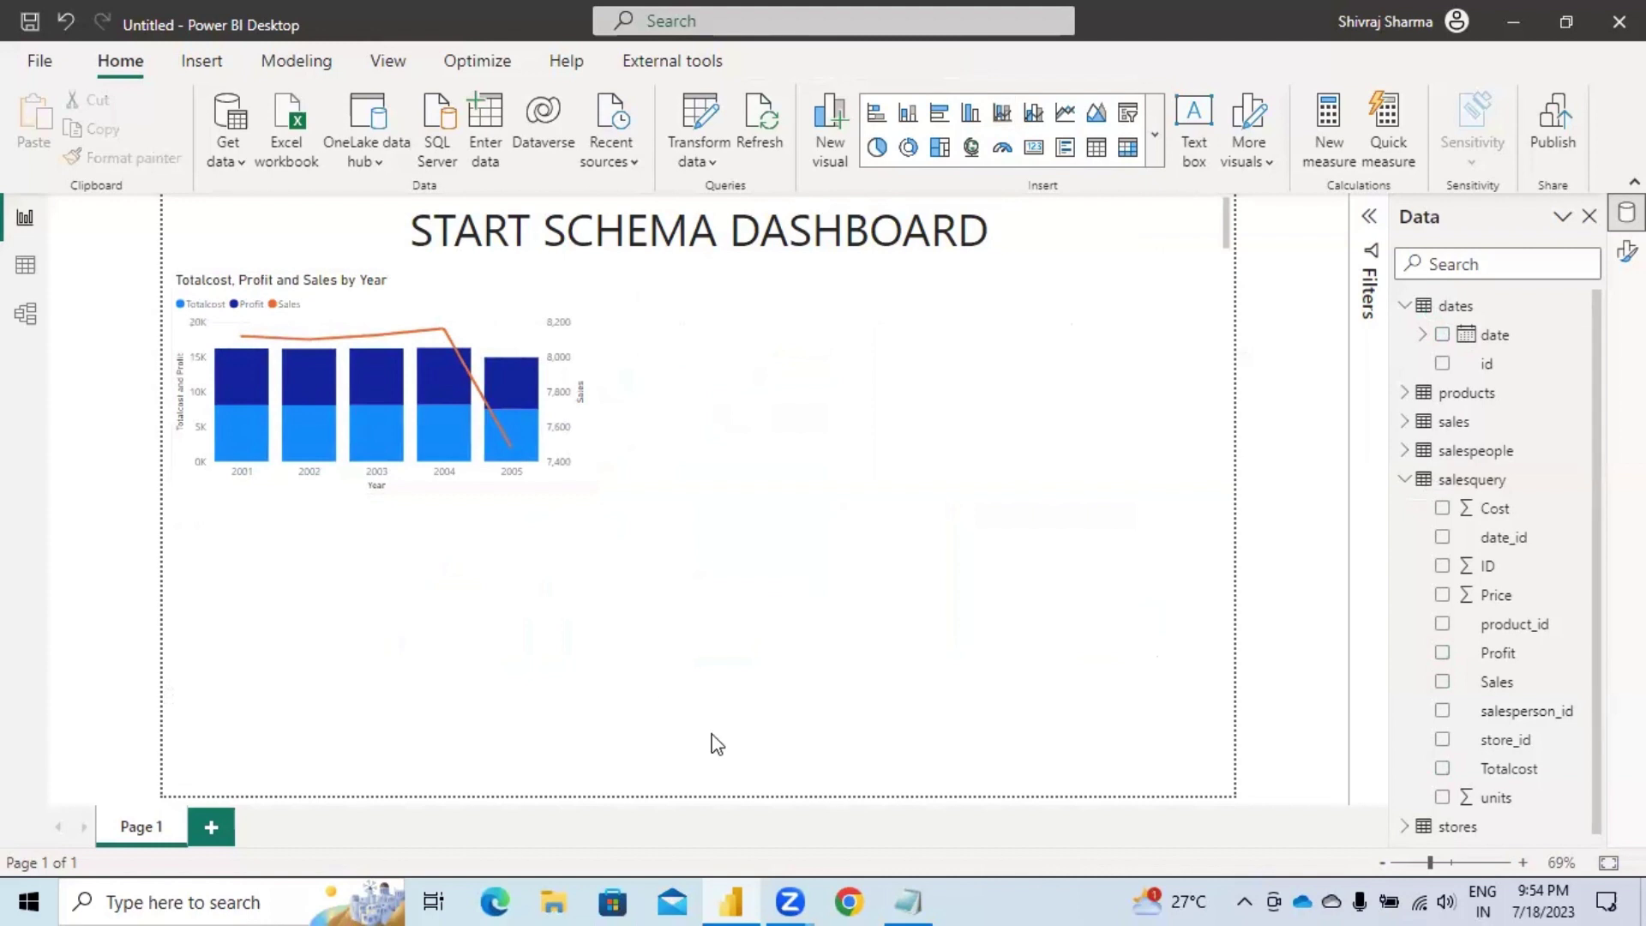
# Switch to the Notepad notes and add the heading "CHARTS:" after a blank line below the calculation list.
pyautogui.hotkey('alt', 'Tab')
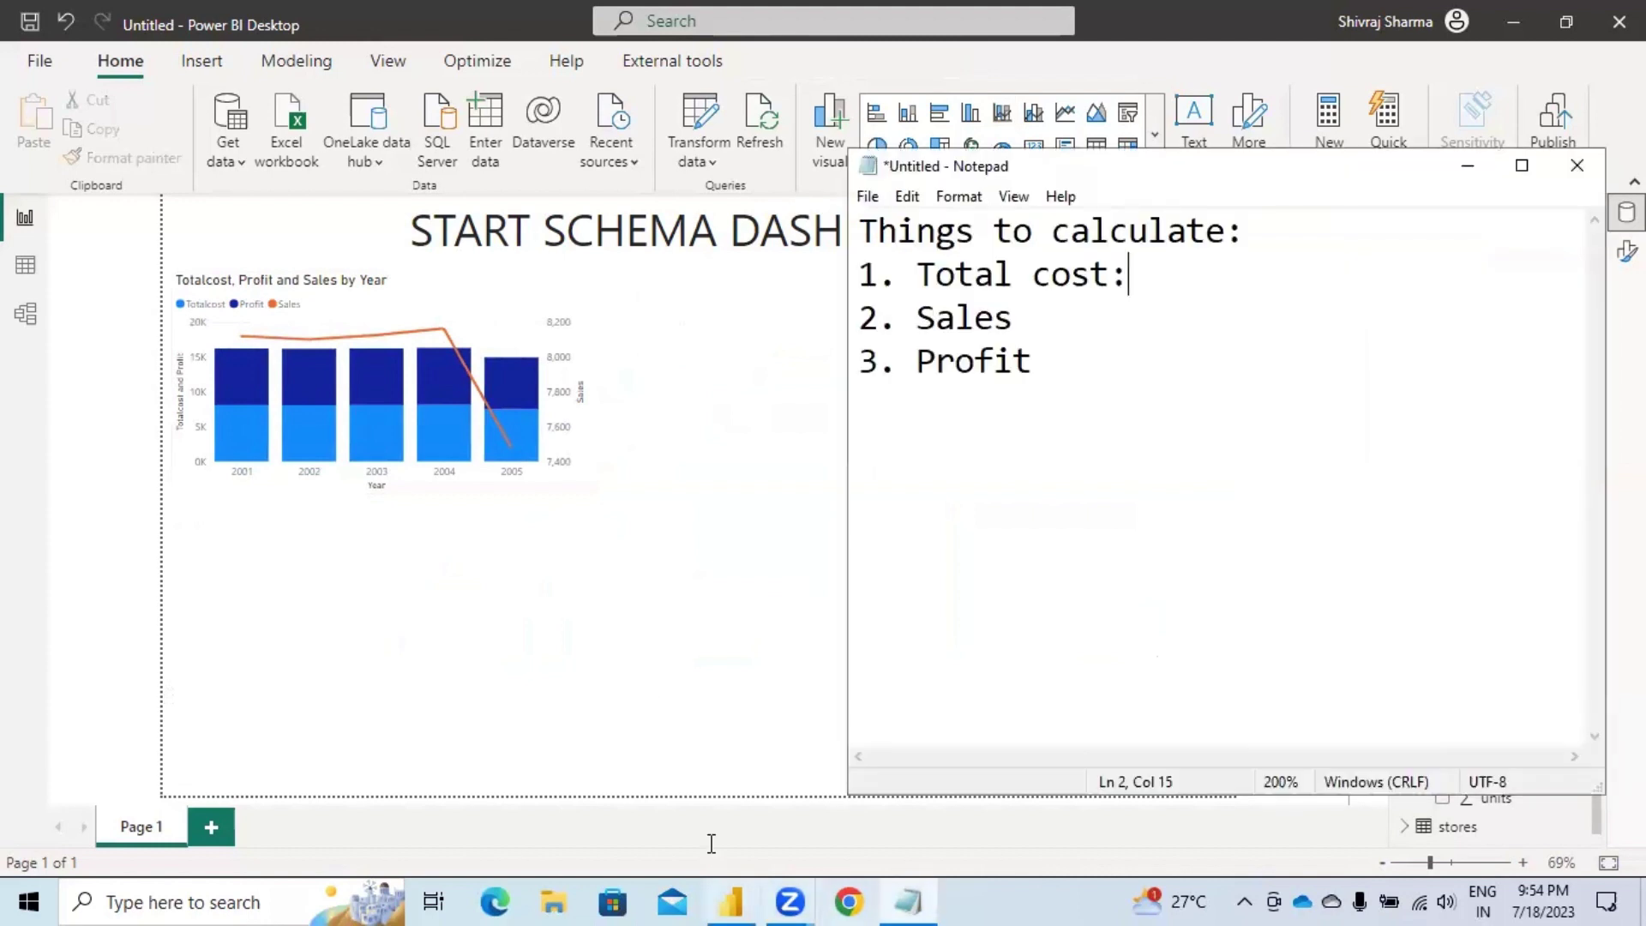
pyautogui.click(1304, 562)
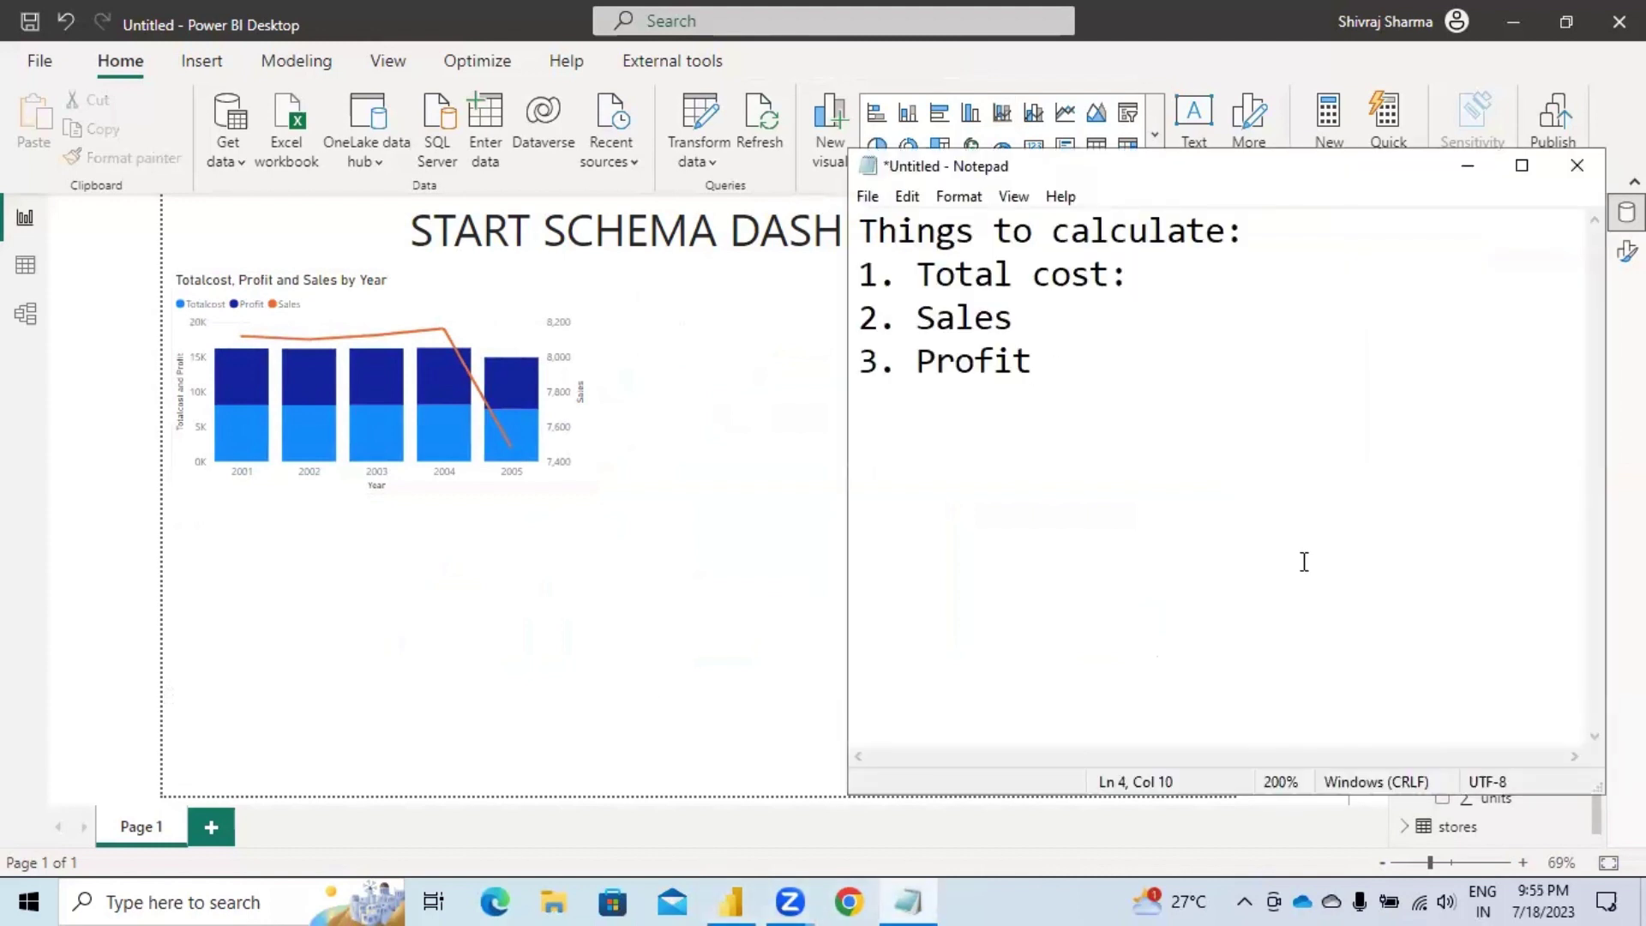
pyautogui.press('Return')
pyautogui.press('Return')
pyautogui.write('CHARTS:')
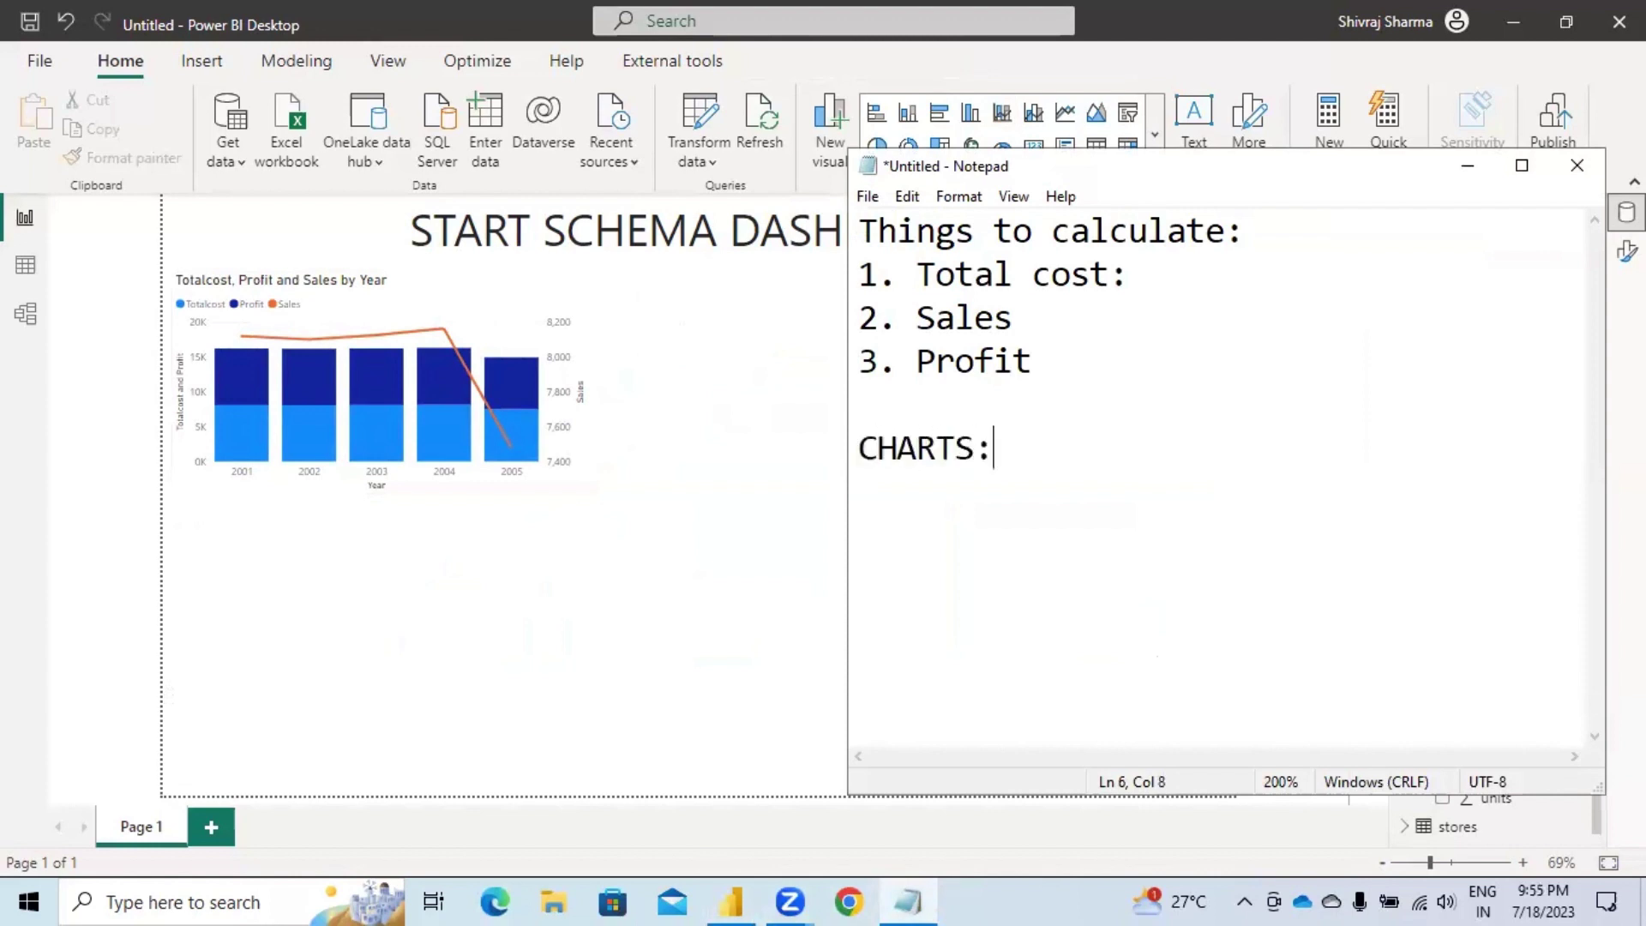
# Add the line "2- Dunut charts: variables" under the CHARTS: heading in the notes.
pyautogui.press('Return')
pyautogui.write('2- DUnut')
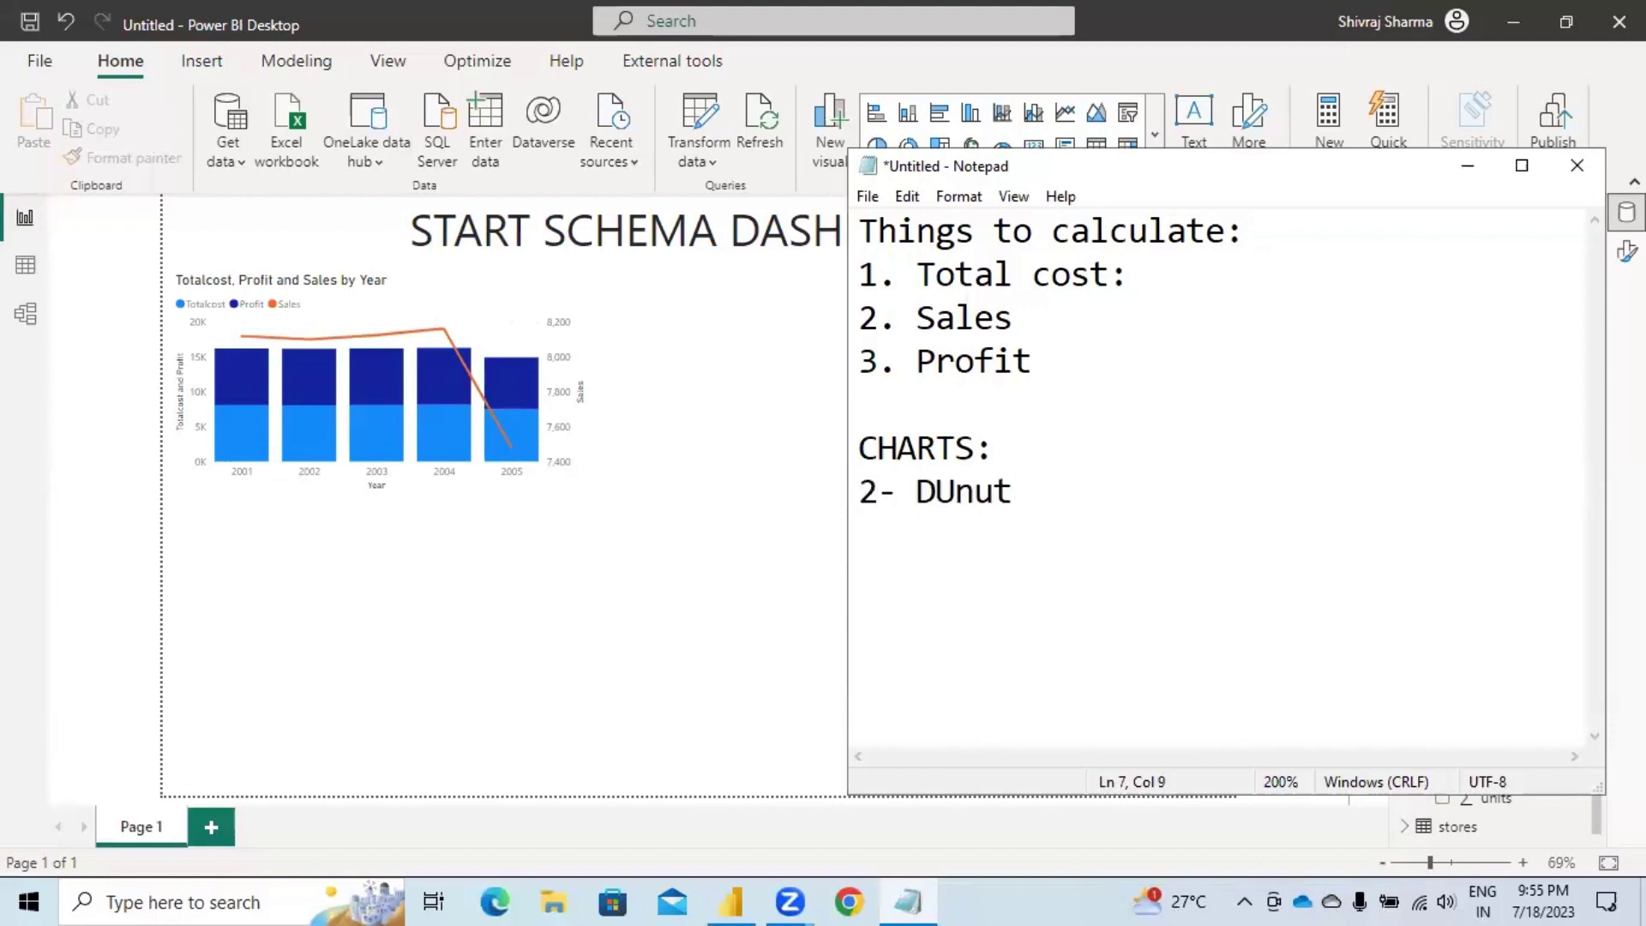
pyautogui.press('BackSpace')
pyautogui.press('BackSpace')
pyautogui.press('BackSpace')
pyautogui.press('BackSpace')
pyautogui.write('unut charts')
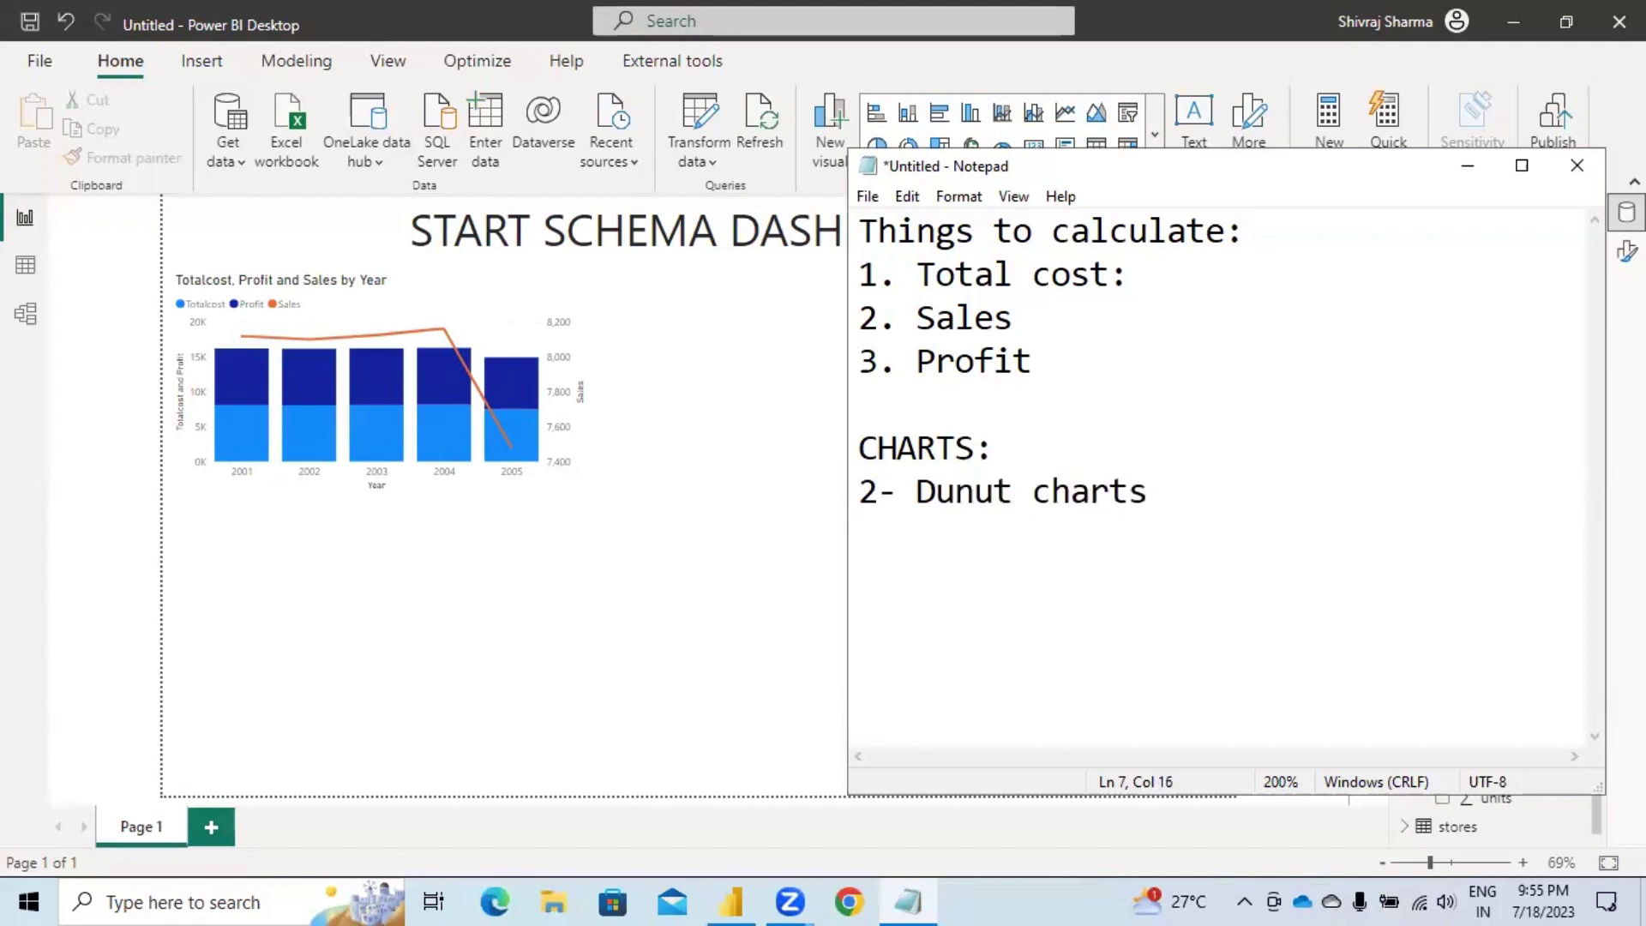
pyautogui.write(': variables')
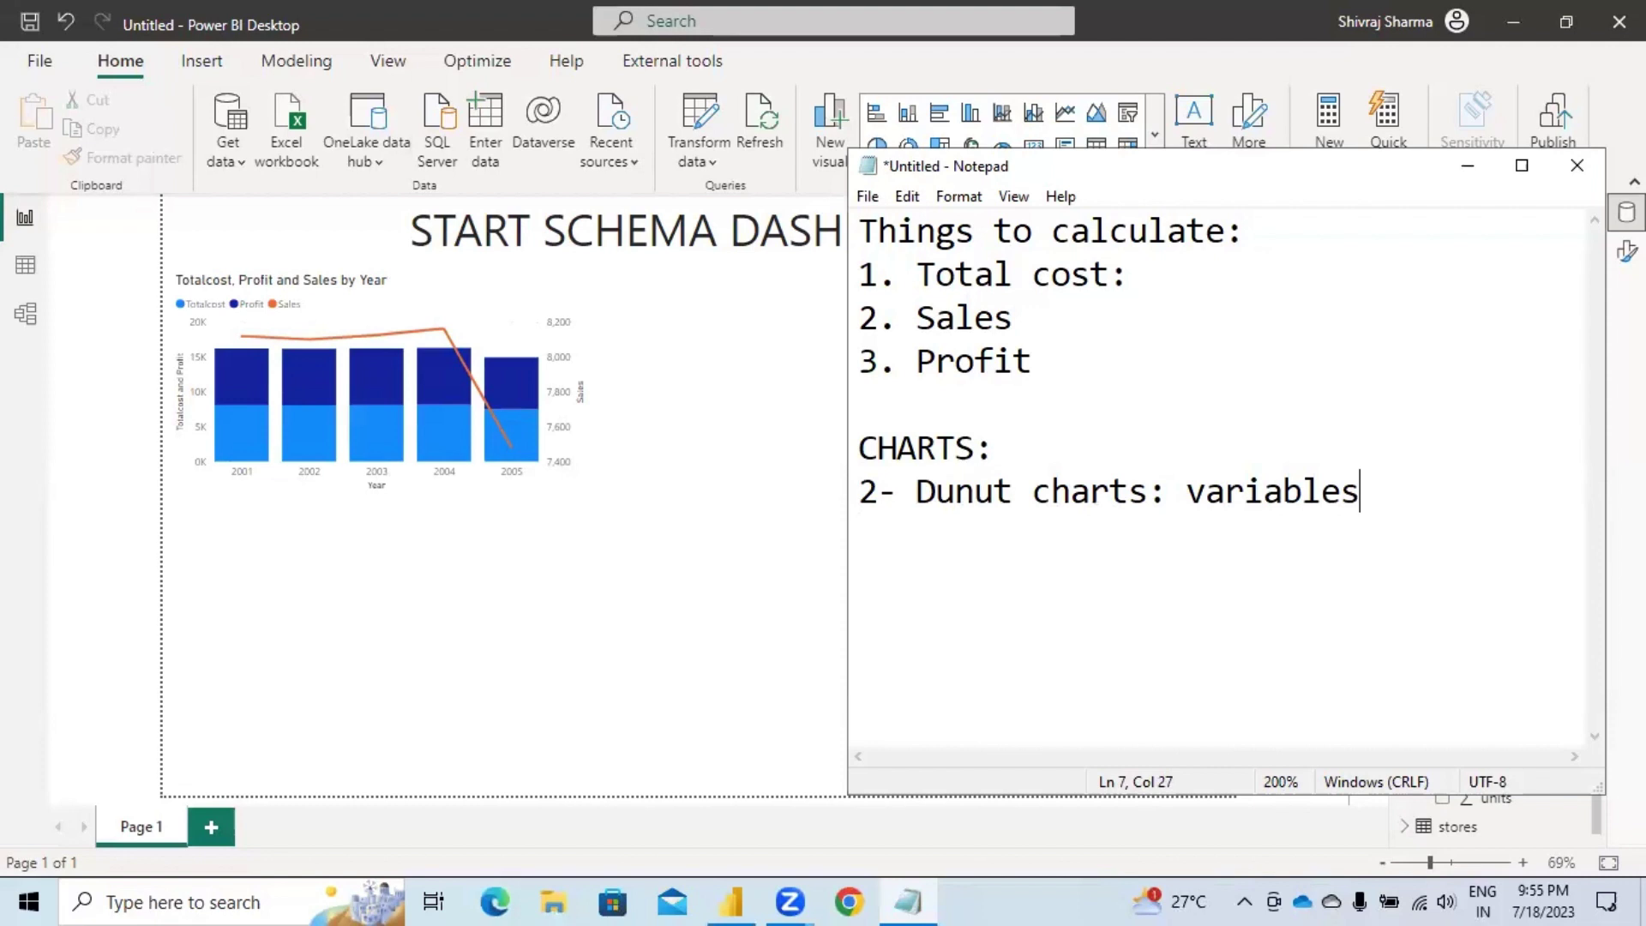
# List two indented items under the Dunut charts line: "1. category+sales" and "2. salesperson+sales".
pyautogui.press('Return')
pyautogui.write('1. catego')
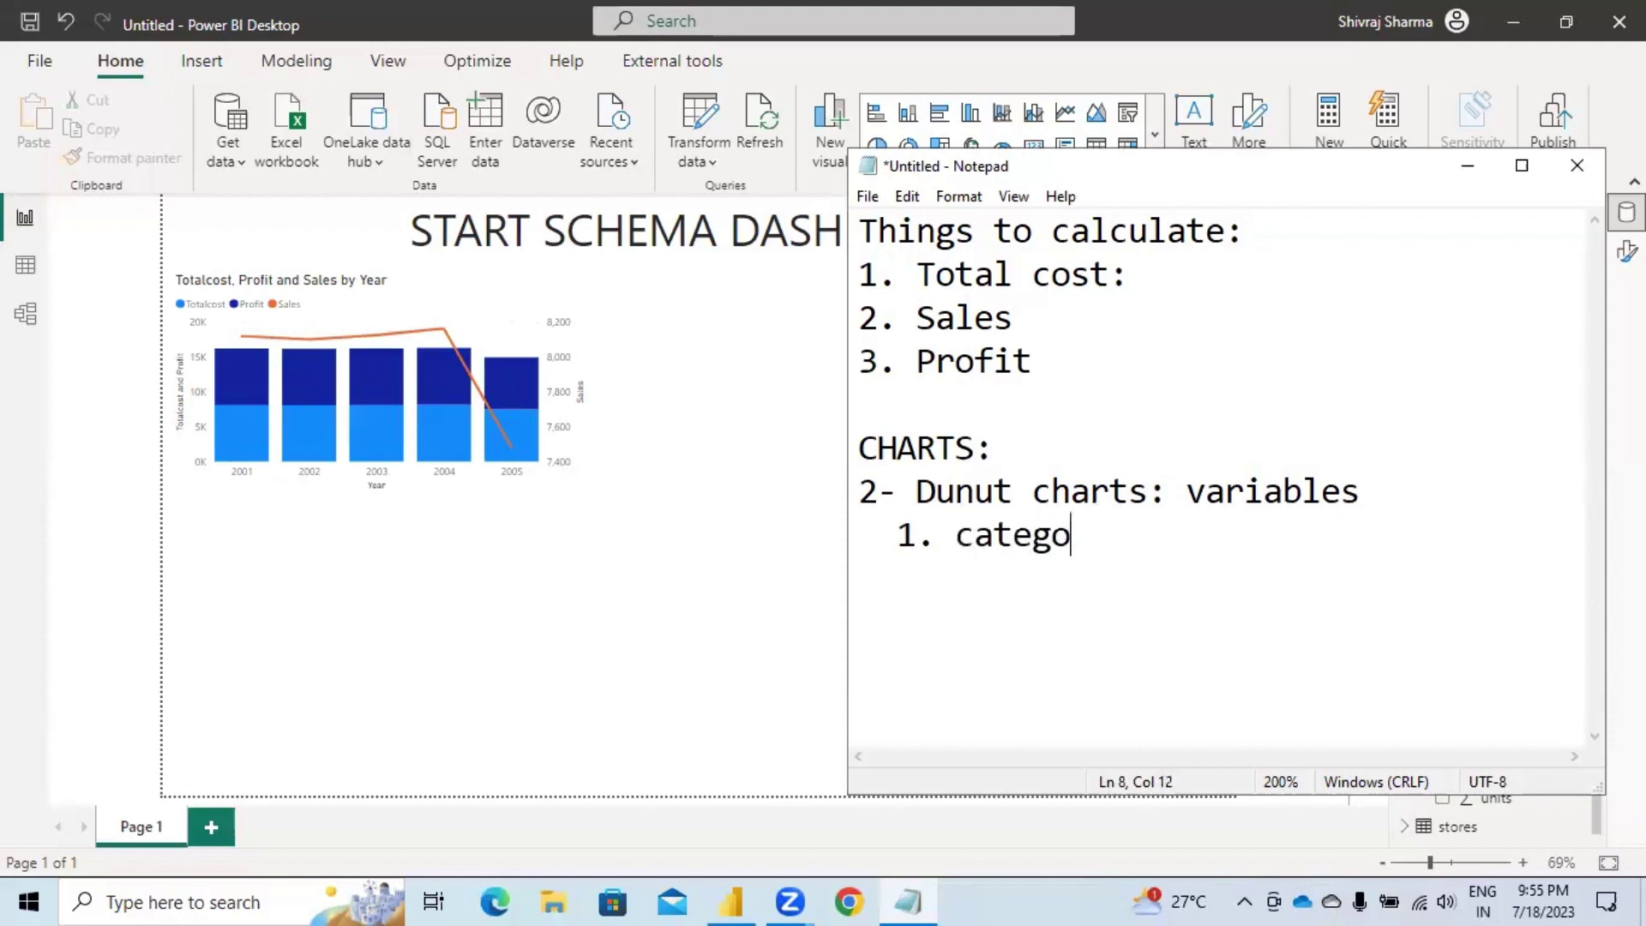
pyautogui.write('ry+sales')
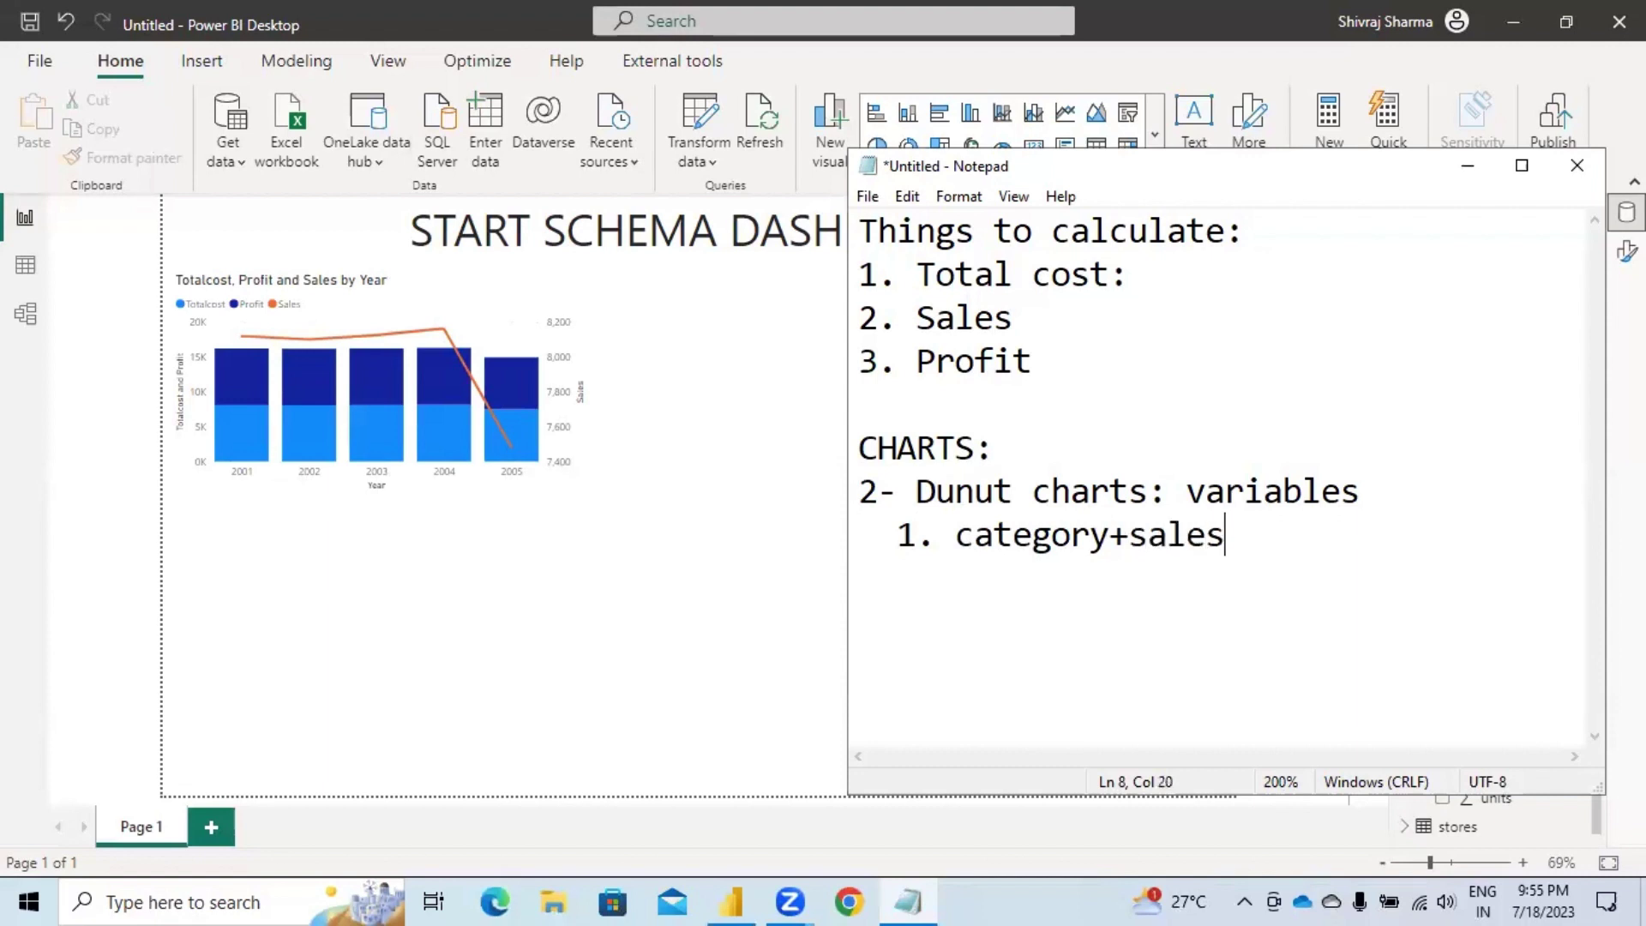
pyautogui.press('Return')
pyautogui.write('2. salesp')
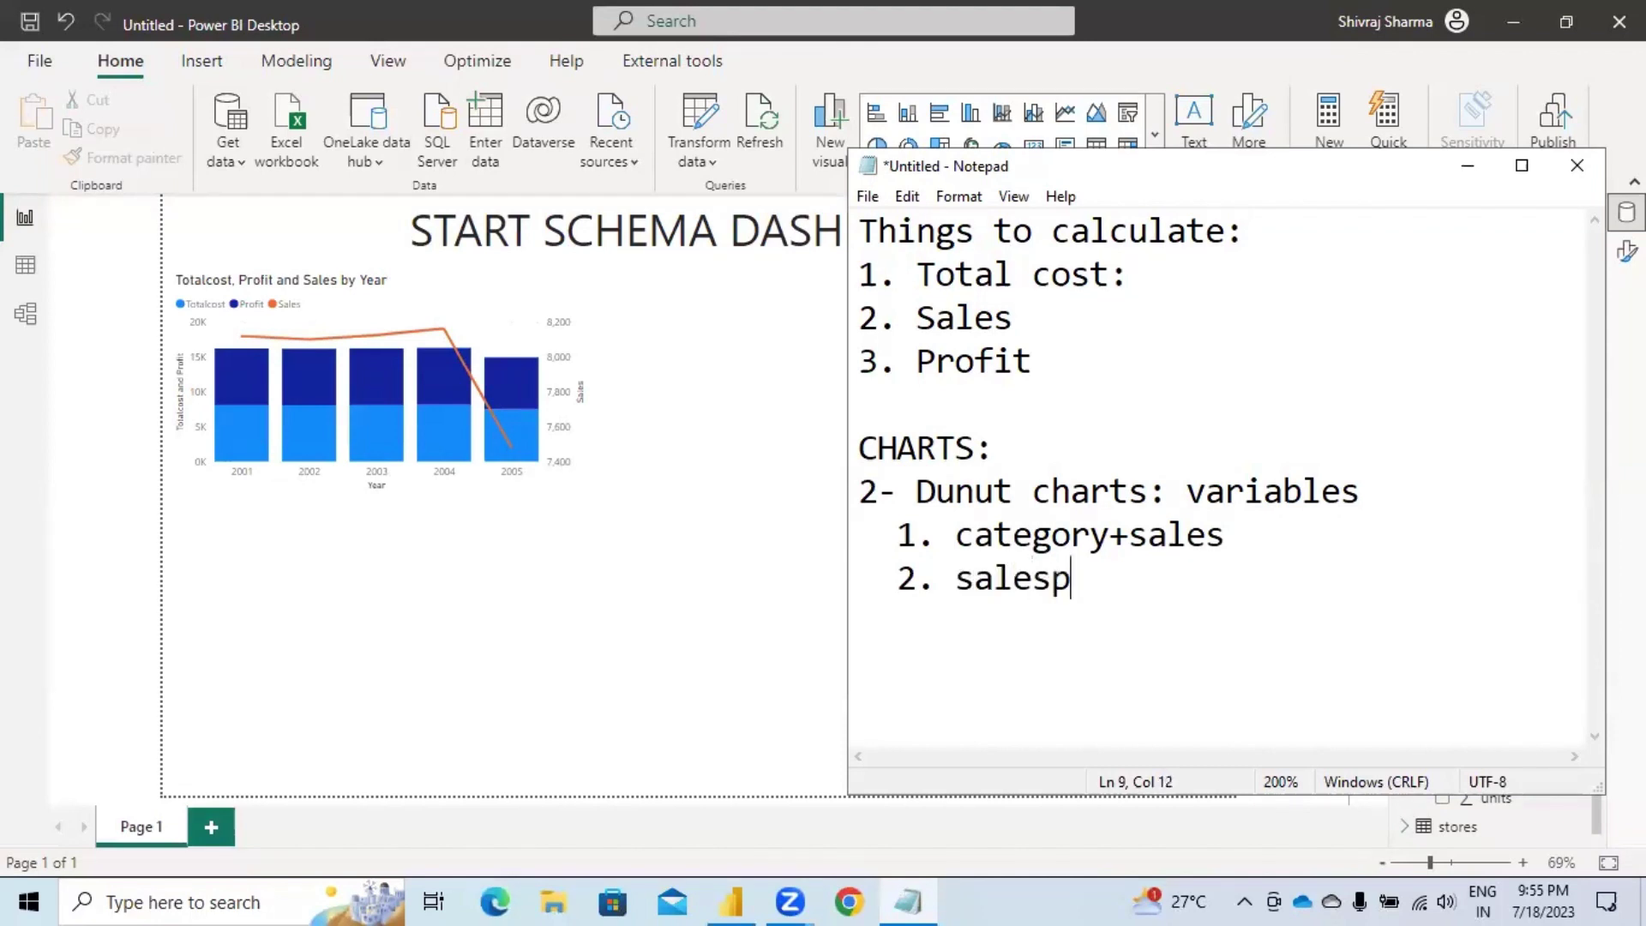
pyautogui.write('erson')
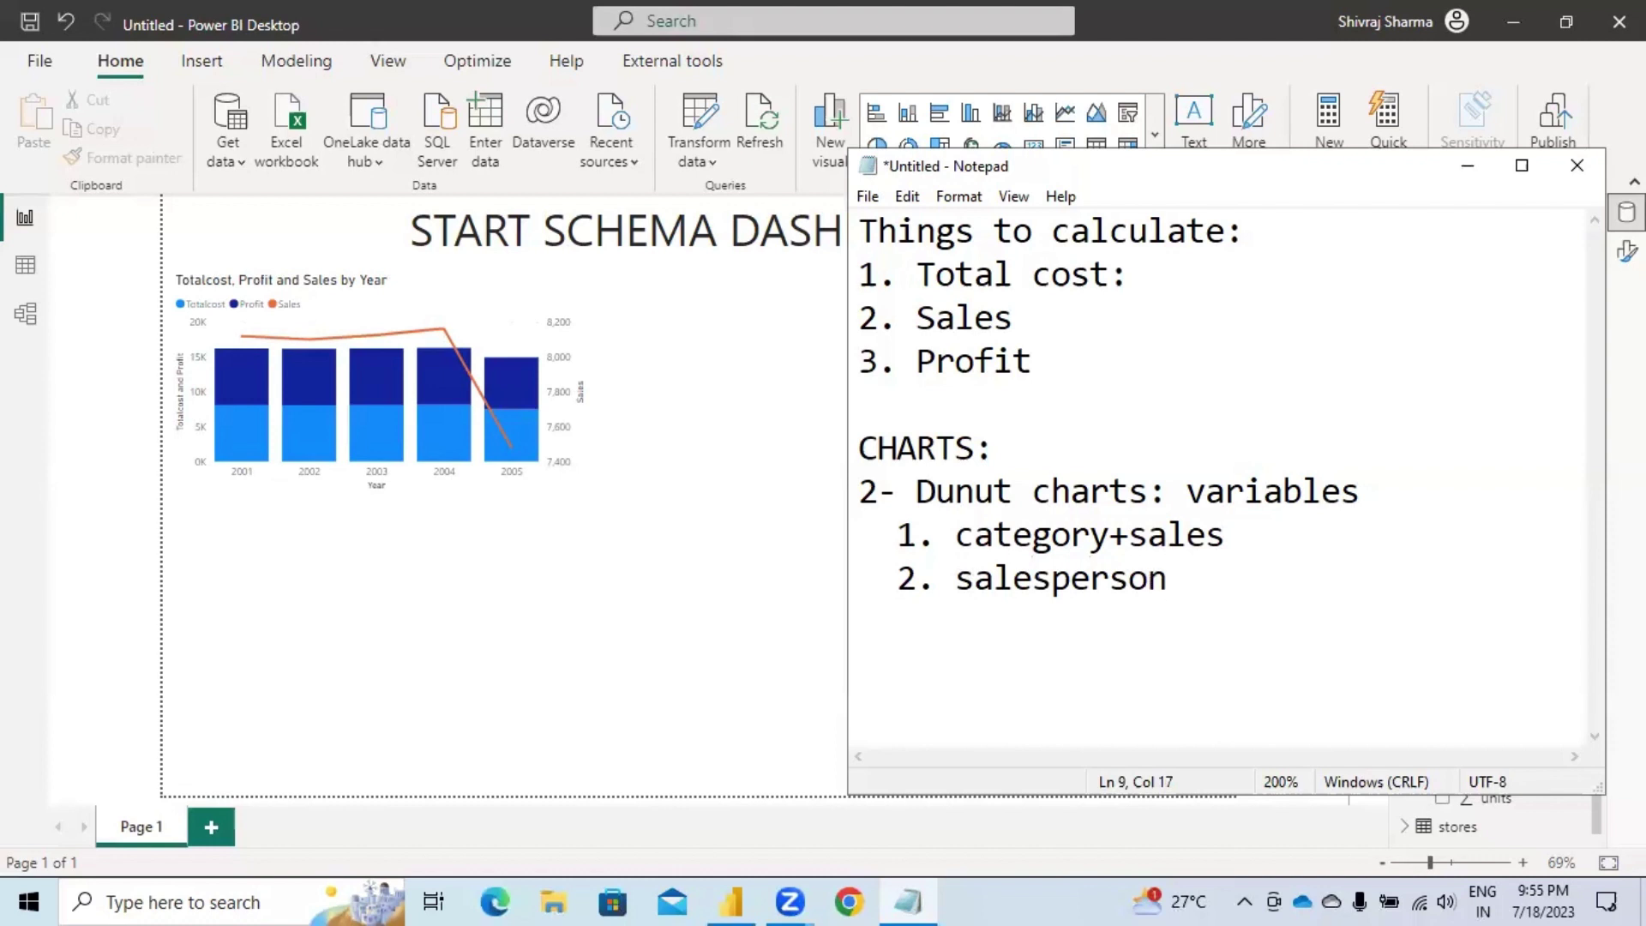
pyautogui.write('+sales')
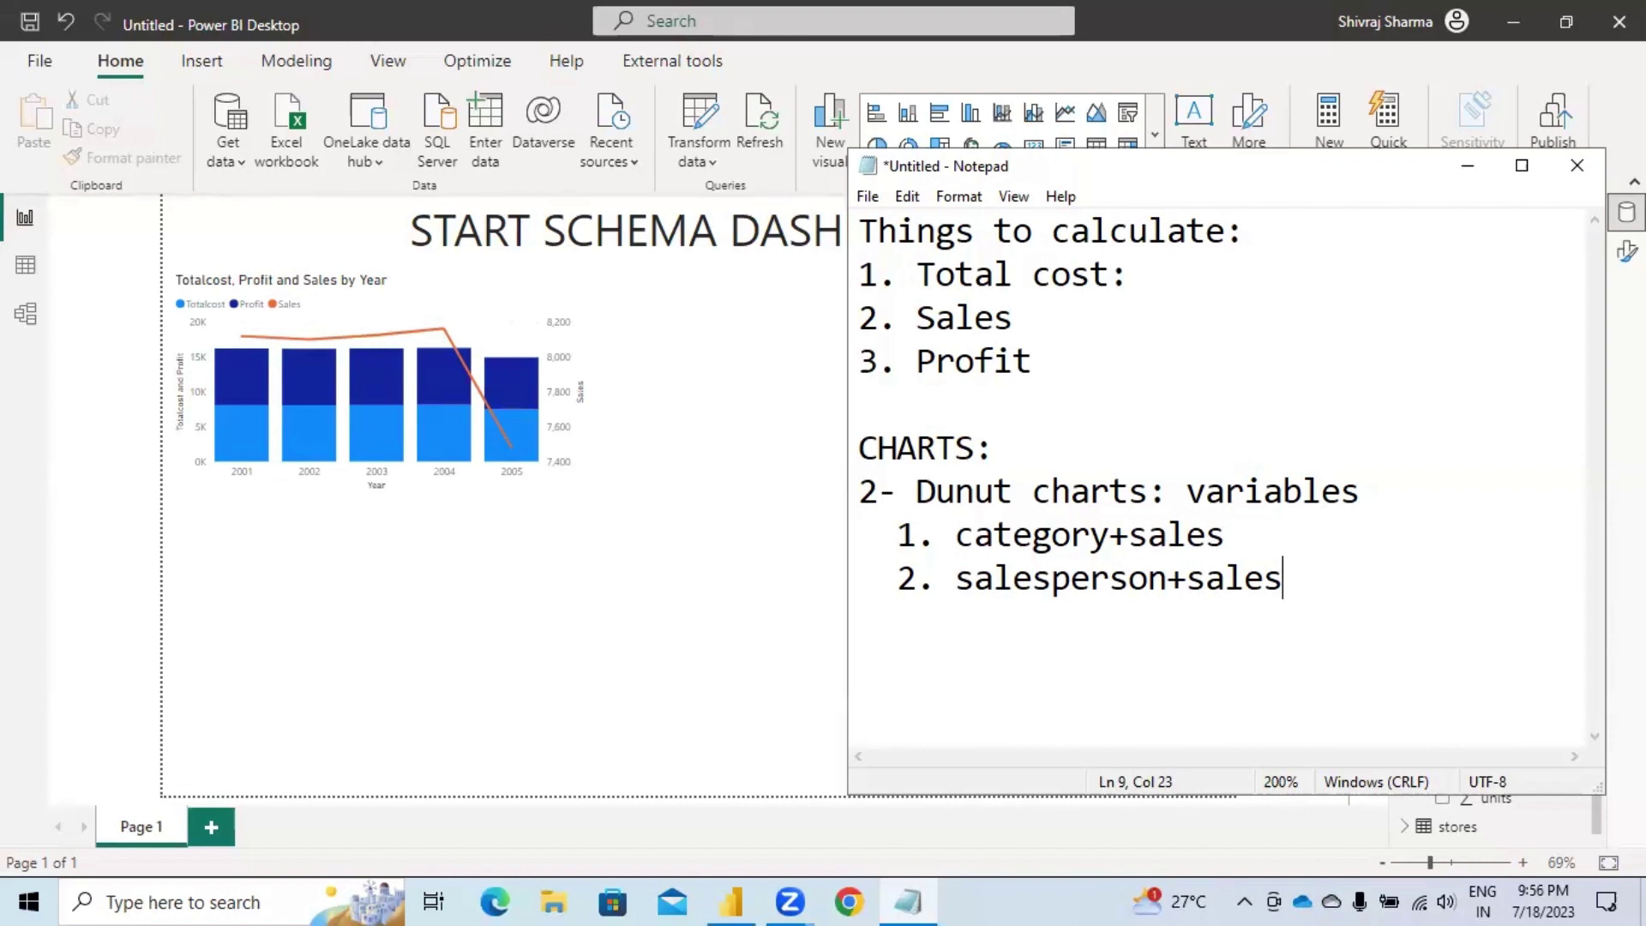
# Add the line "3- Bar Charts: Variables" below the donut chart items in the notes.
pyautogui.press('Return')
pyautogui.write('3- Bar')
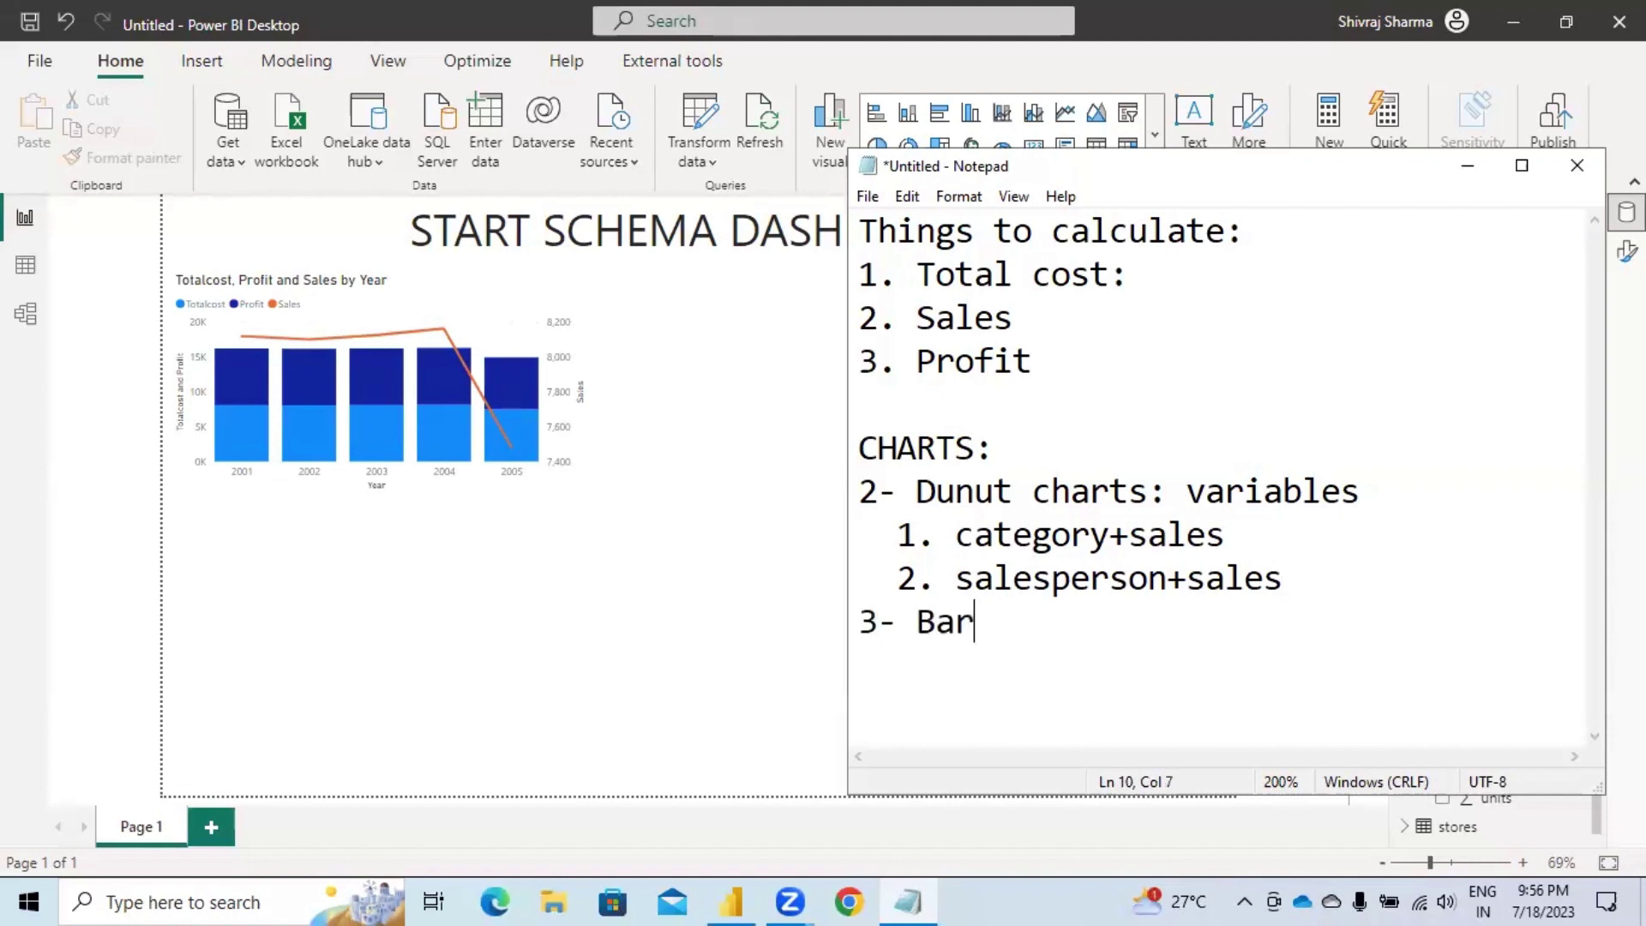
pyautogui.write(' Chart')
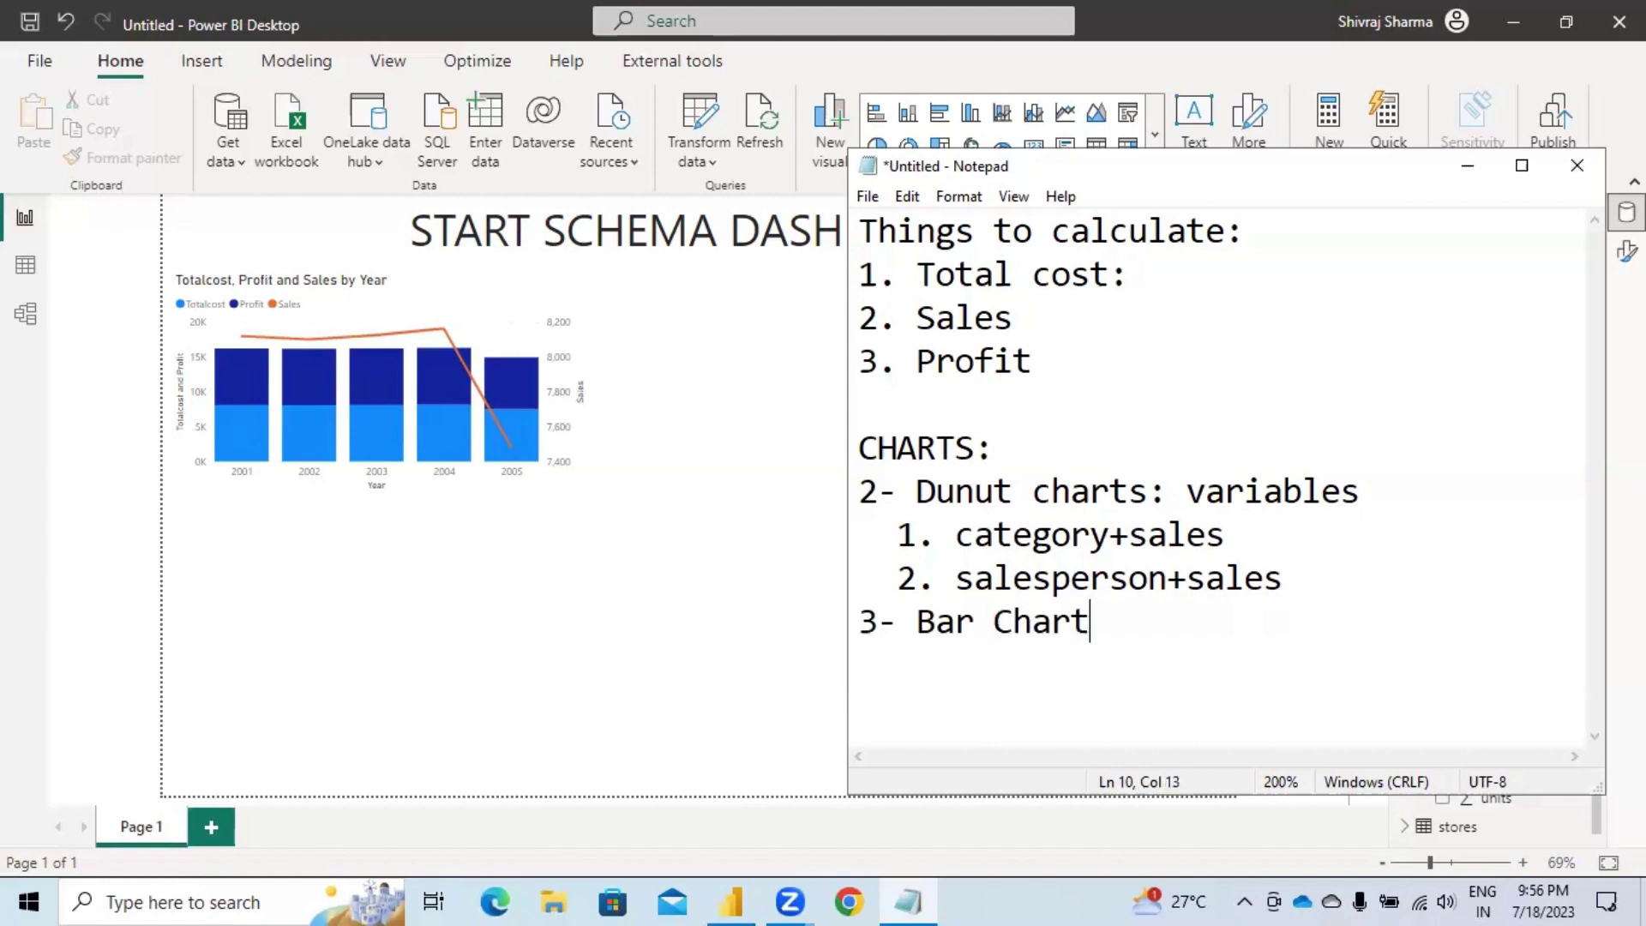
pyautogui.write('s: Variables')
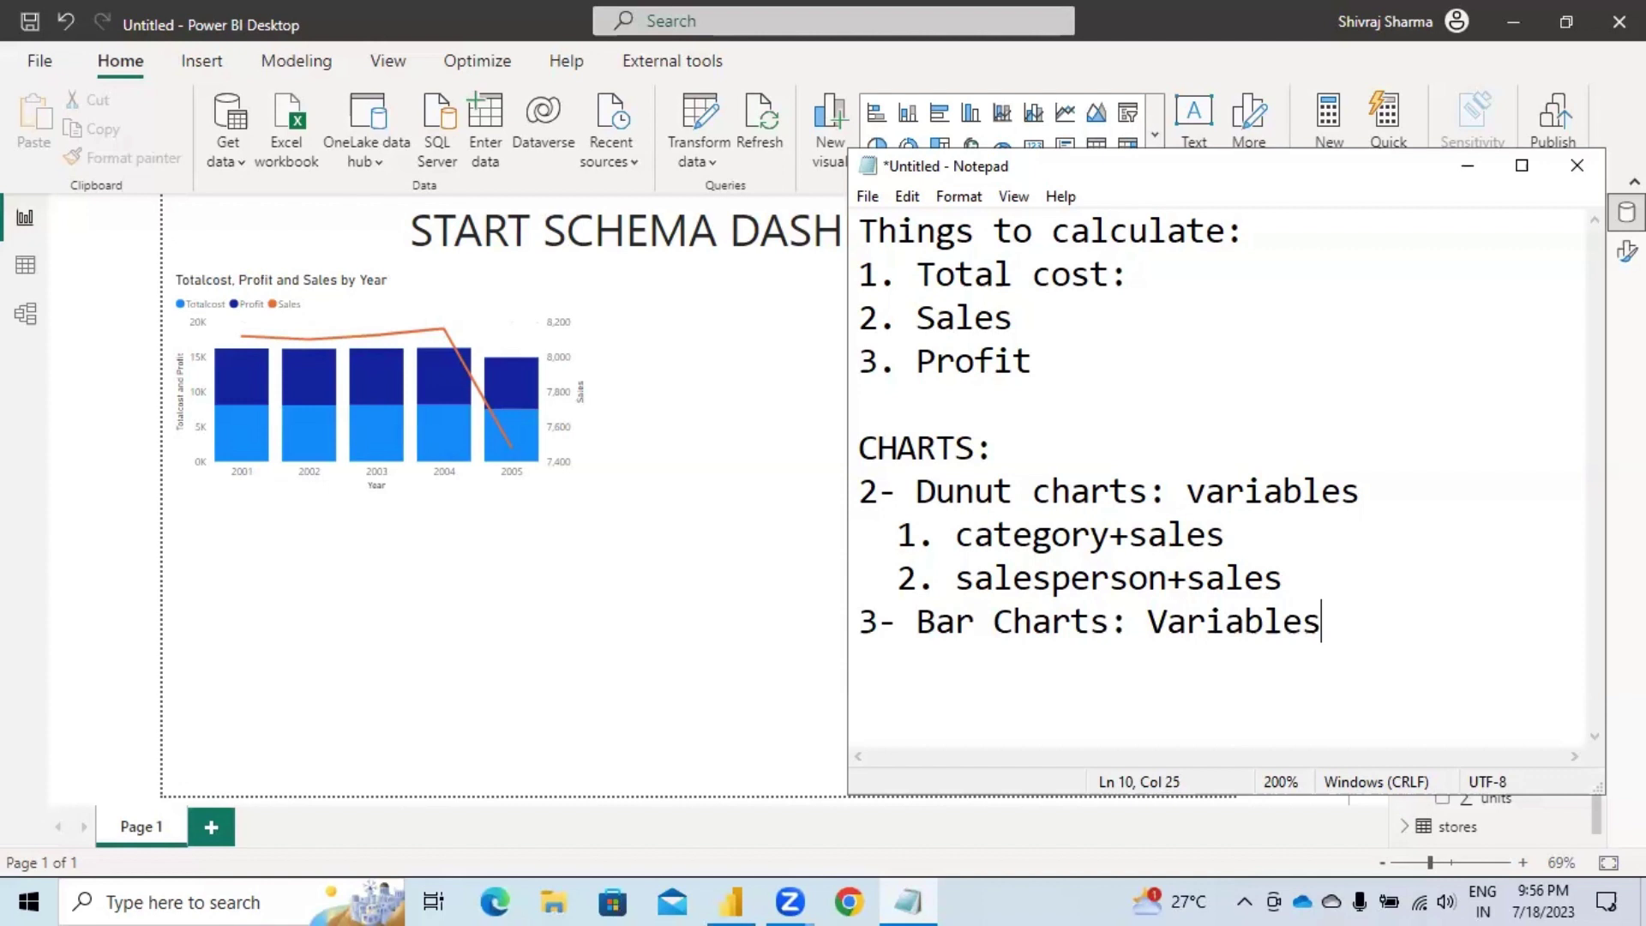
# List three indented items under the Bar Charts line: "1. location+ sales", "2. Manager+Sales" and "3. Regions+sales".
pyautogui.press('Return')
pyautogui.write('1. location')
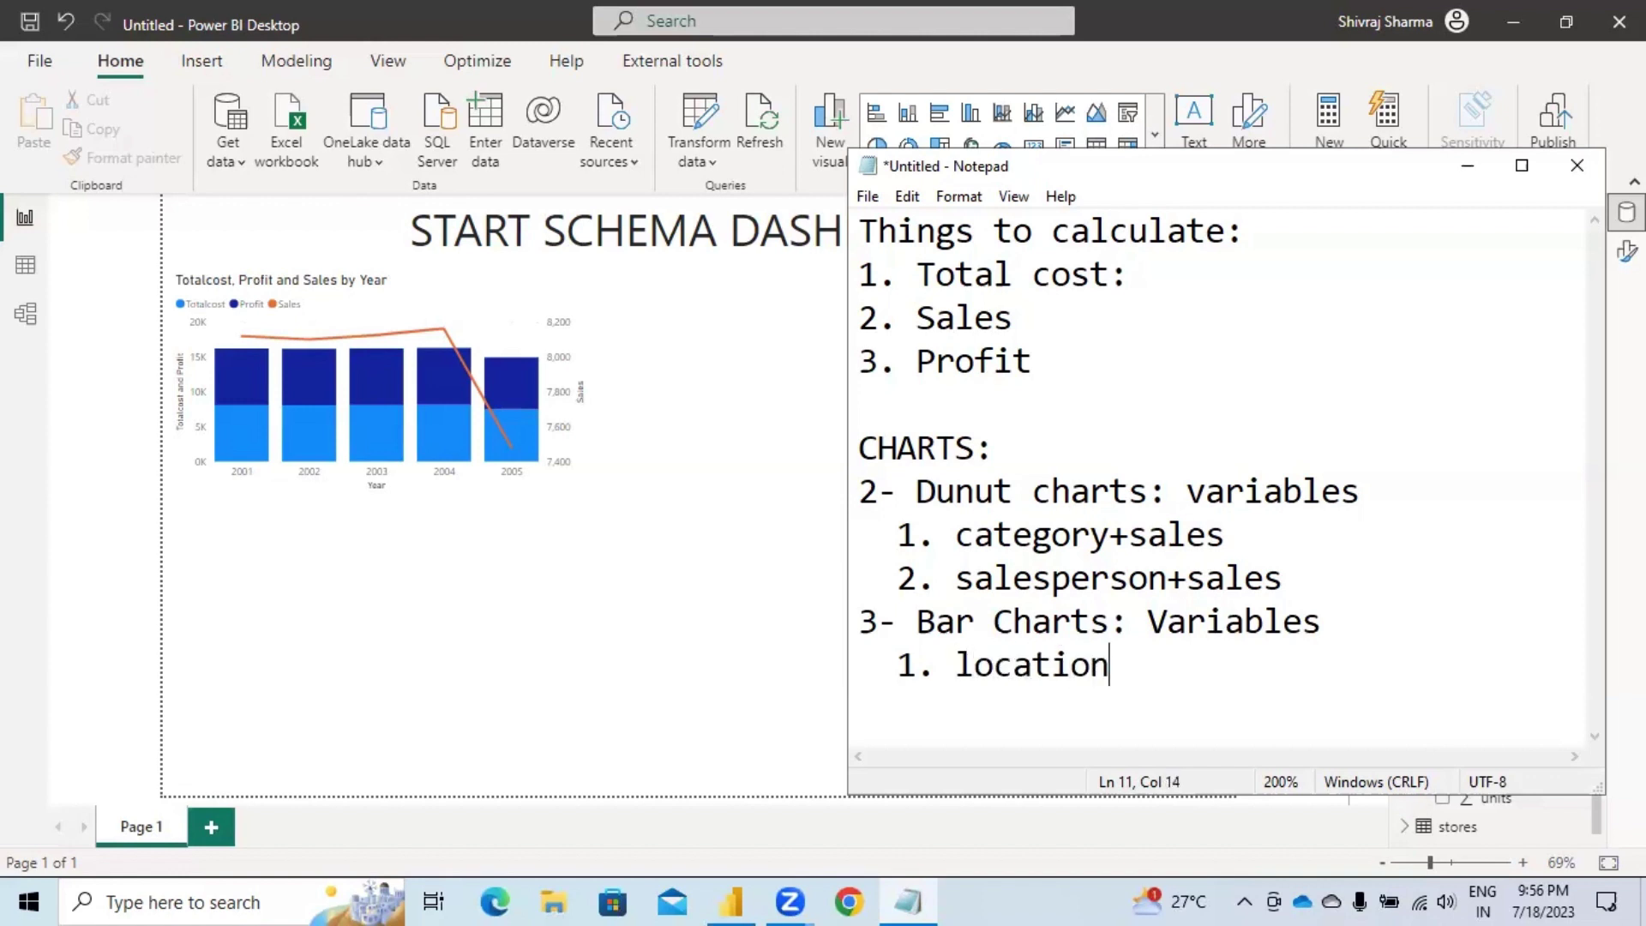
pyautogui.write('+ sales')
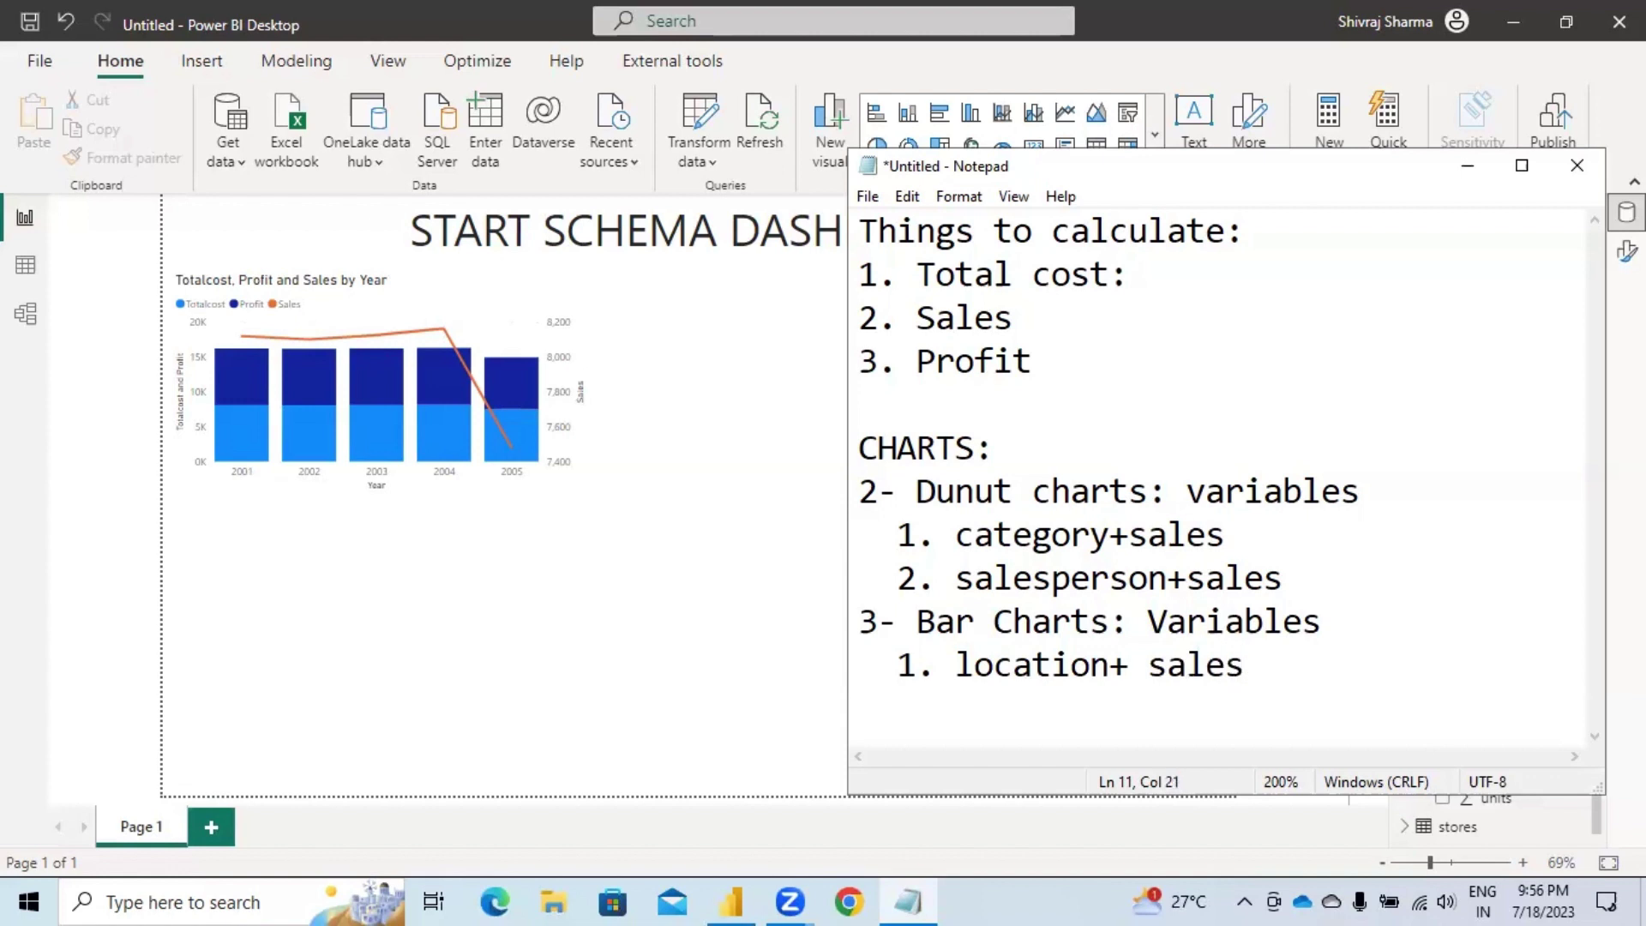
pyautogui.press('Return')
pyautogui.write('2. Manager')
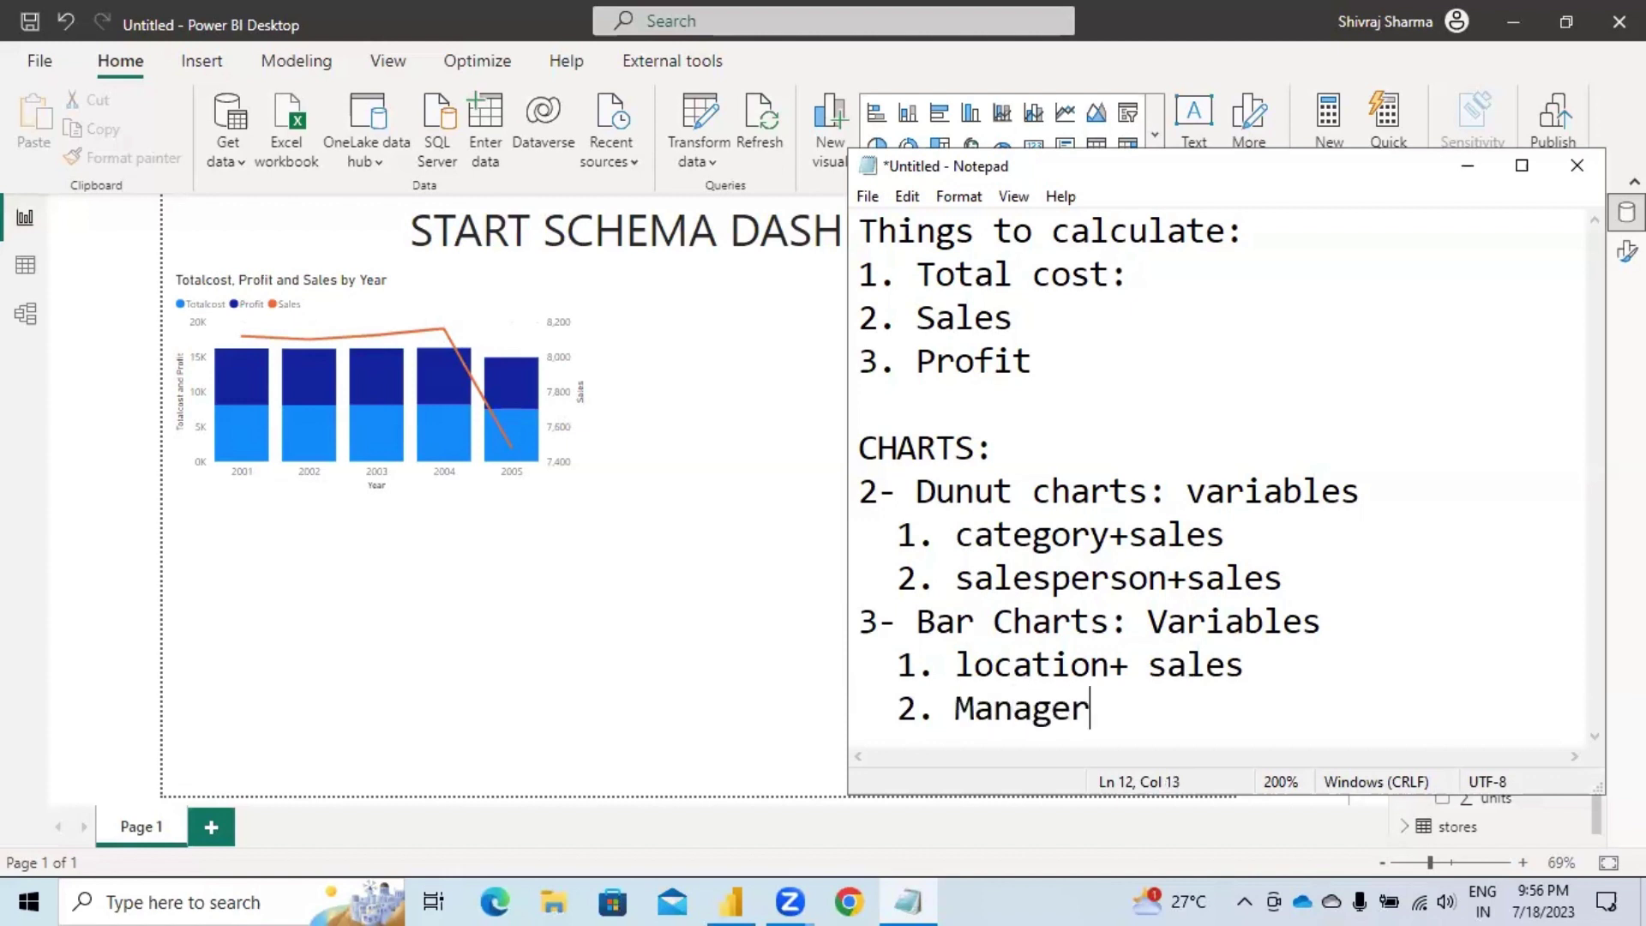
pyautogui.write('+Sales')
pyautogui.press('Return')
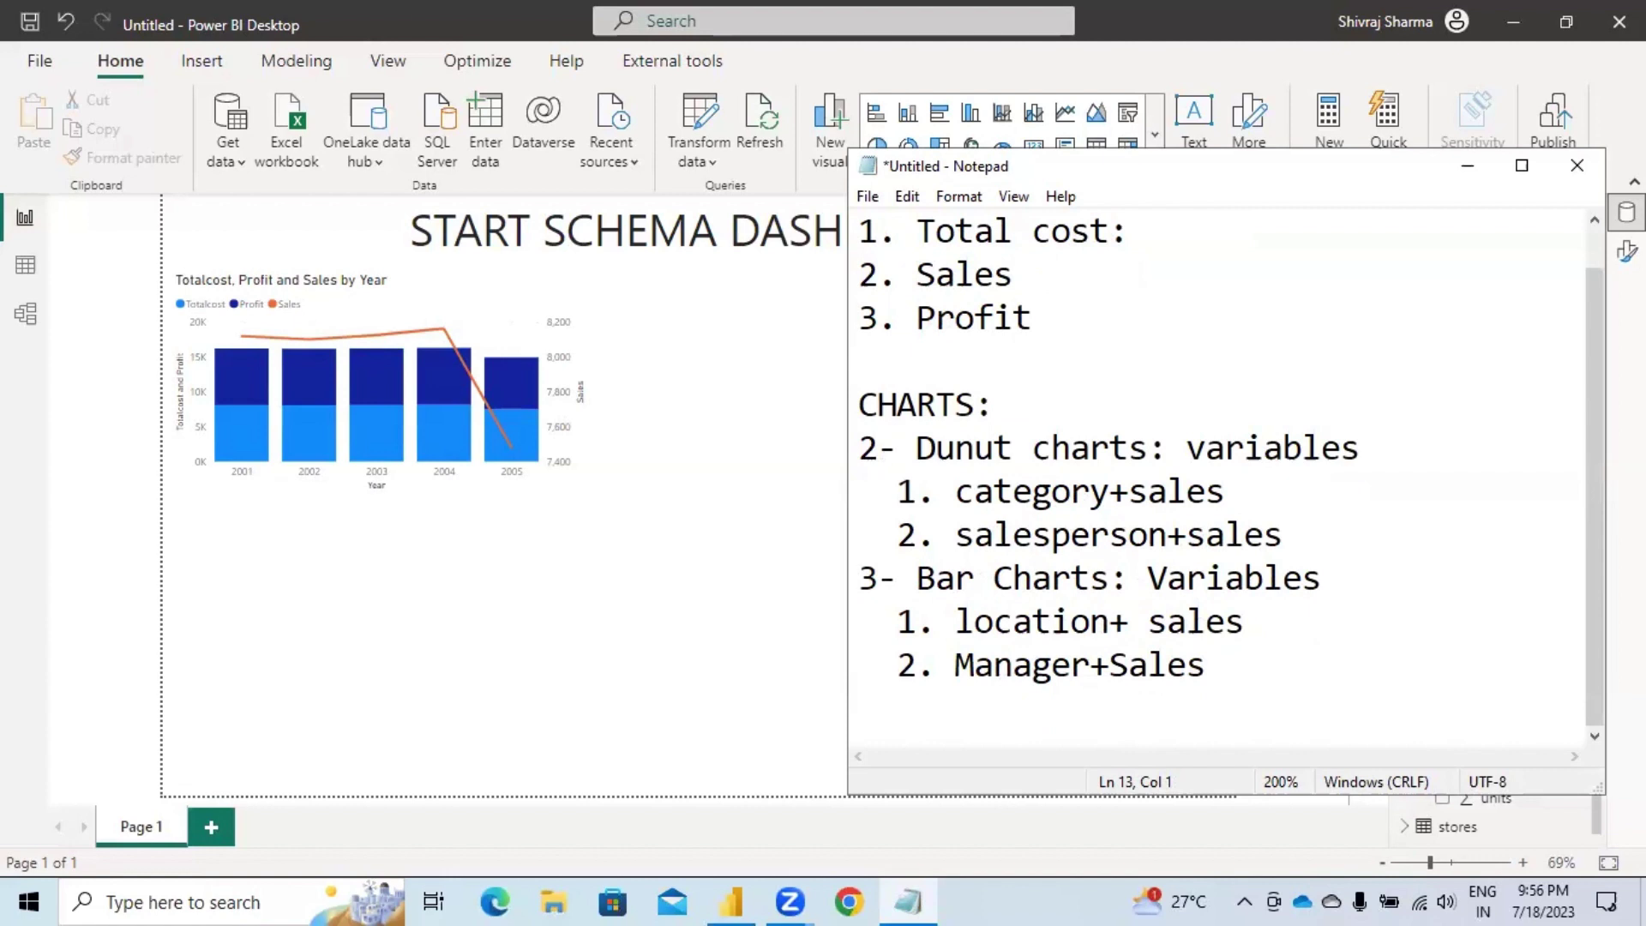
pyautogui.write('3. Region')
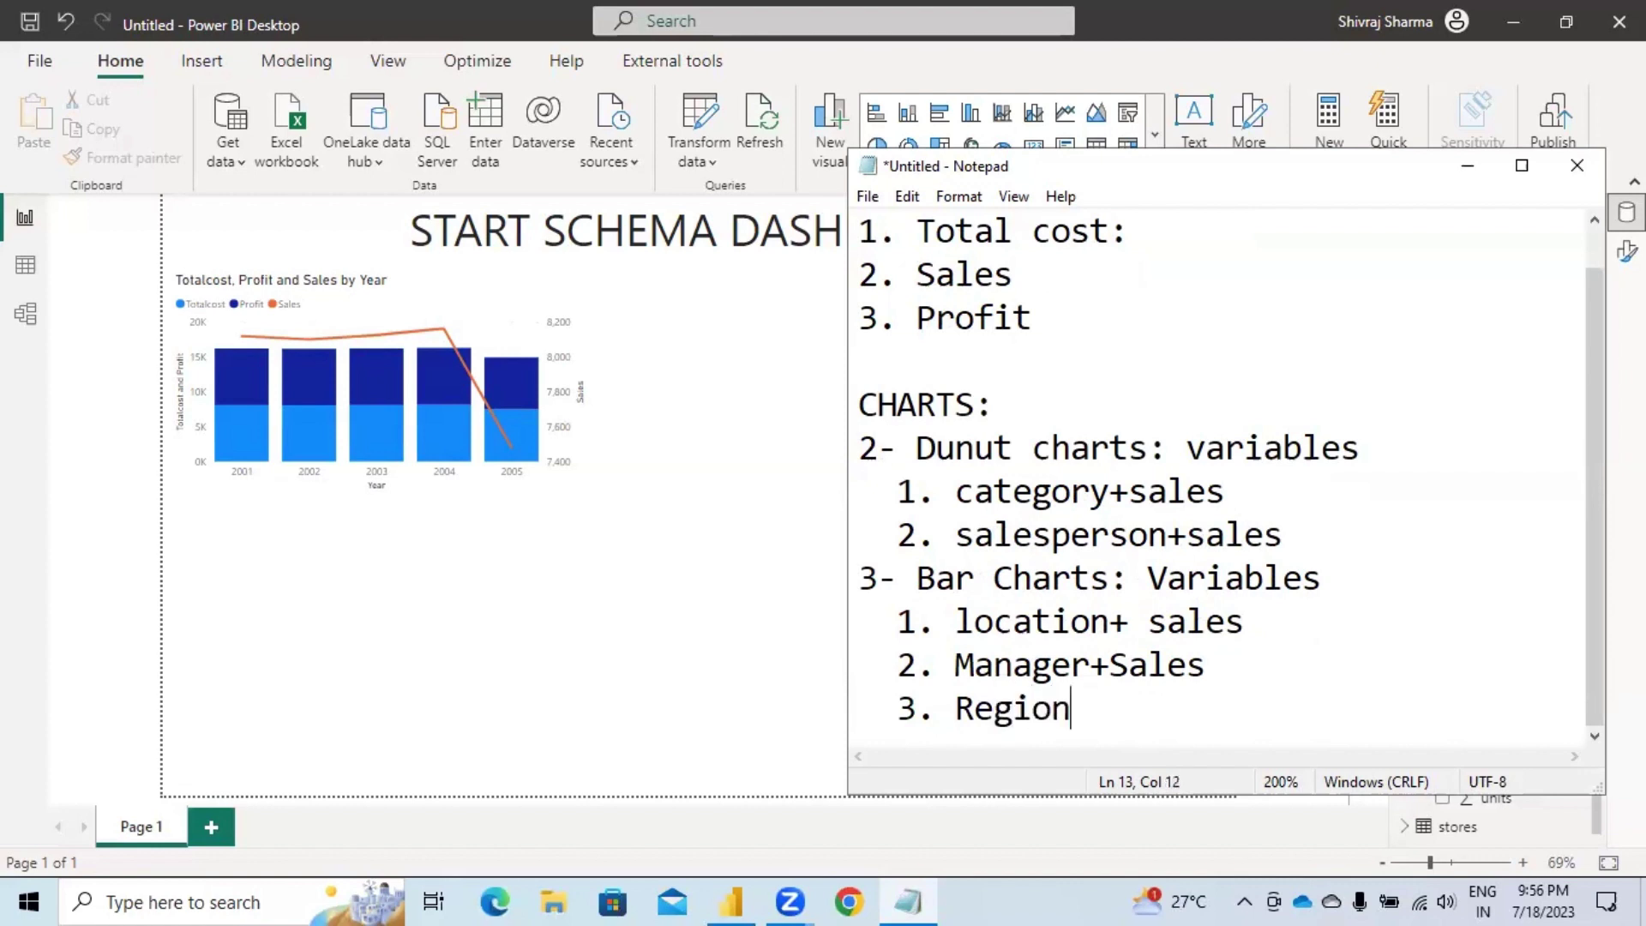
pyautogui.write('s+sales')
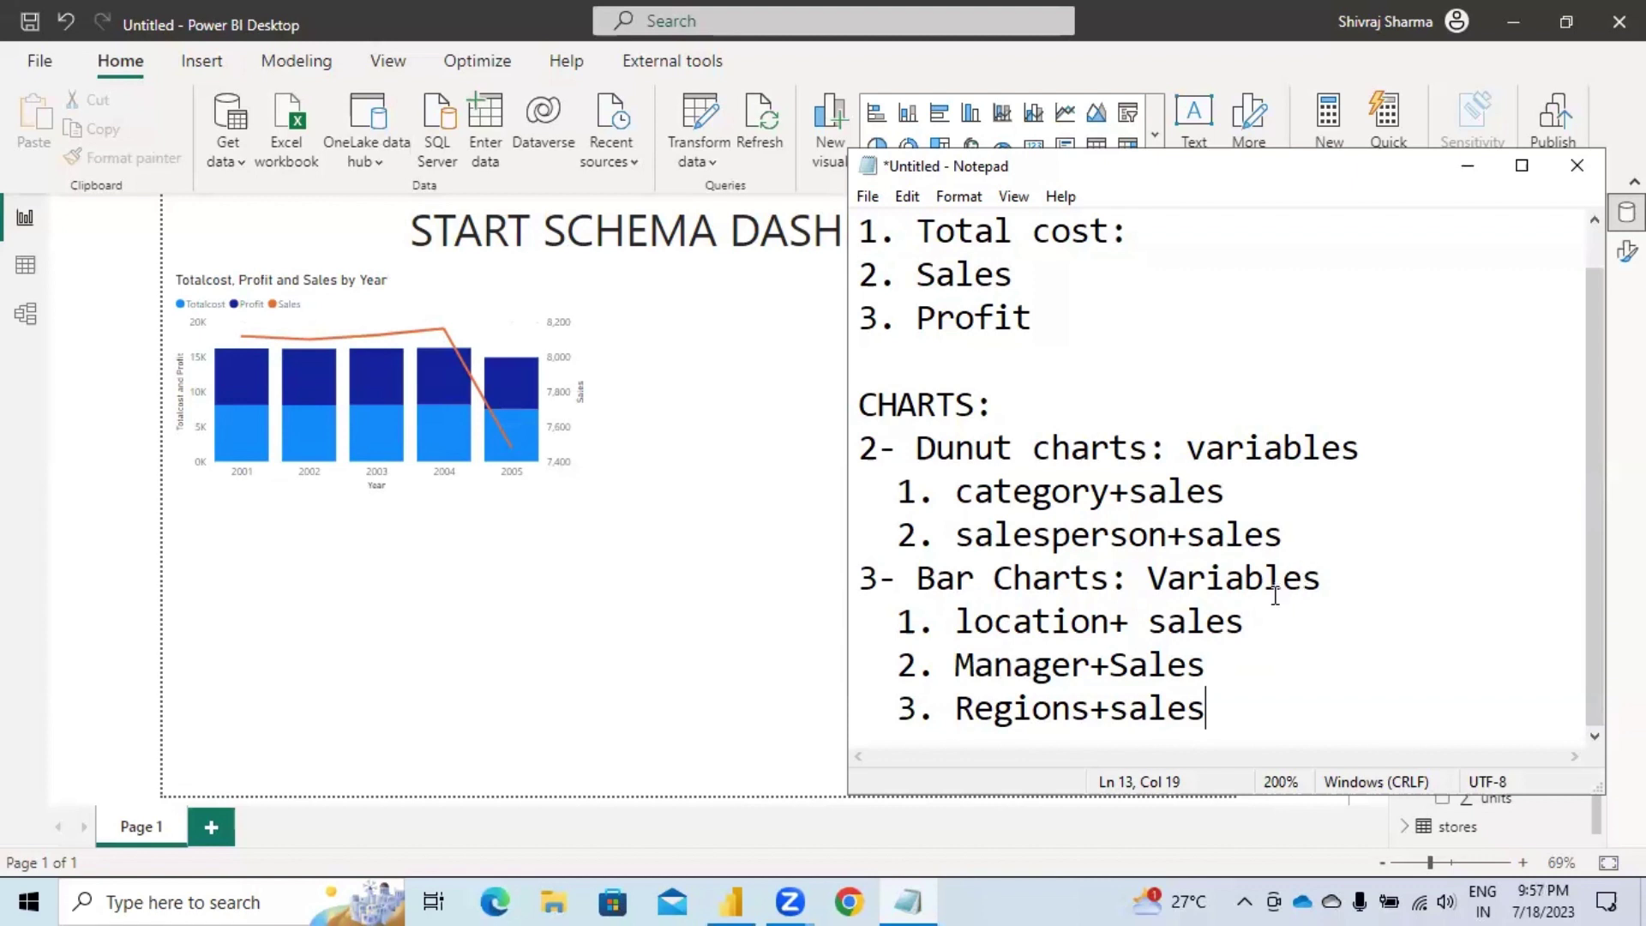
# Highlight the finished CHARTS list, clear the selection and minimize the notes to return to the Power BI report.
pyautogui.moveTo(1221, 711); pyautogui.dragTo(863, 412)
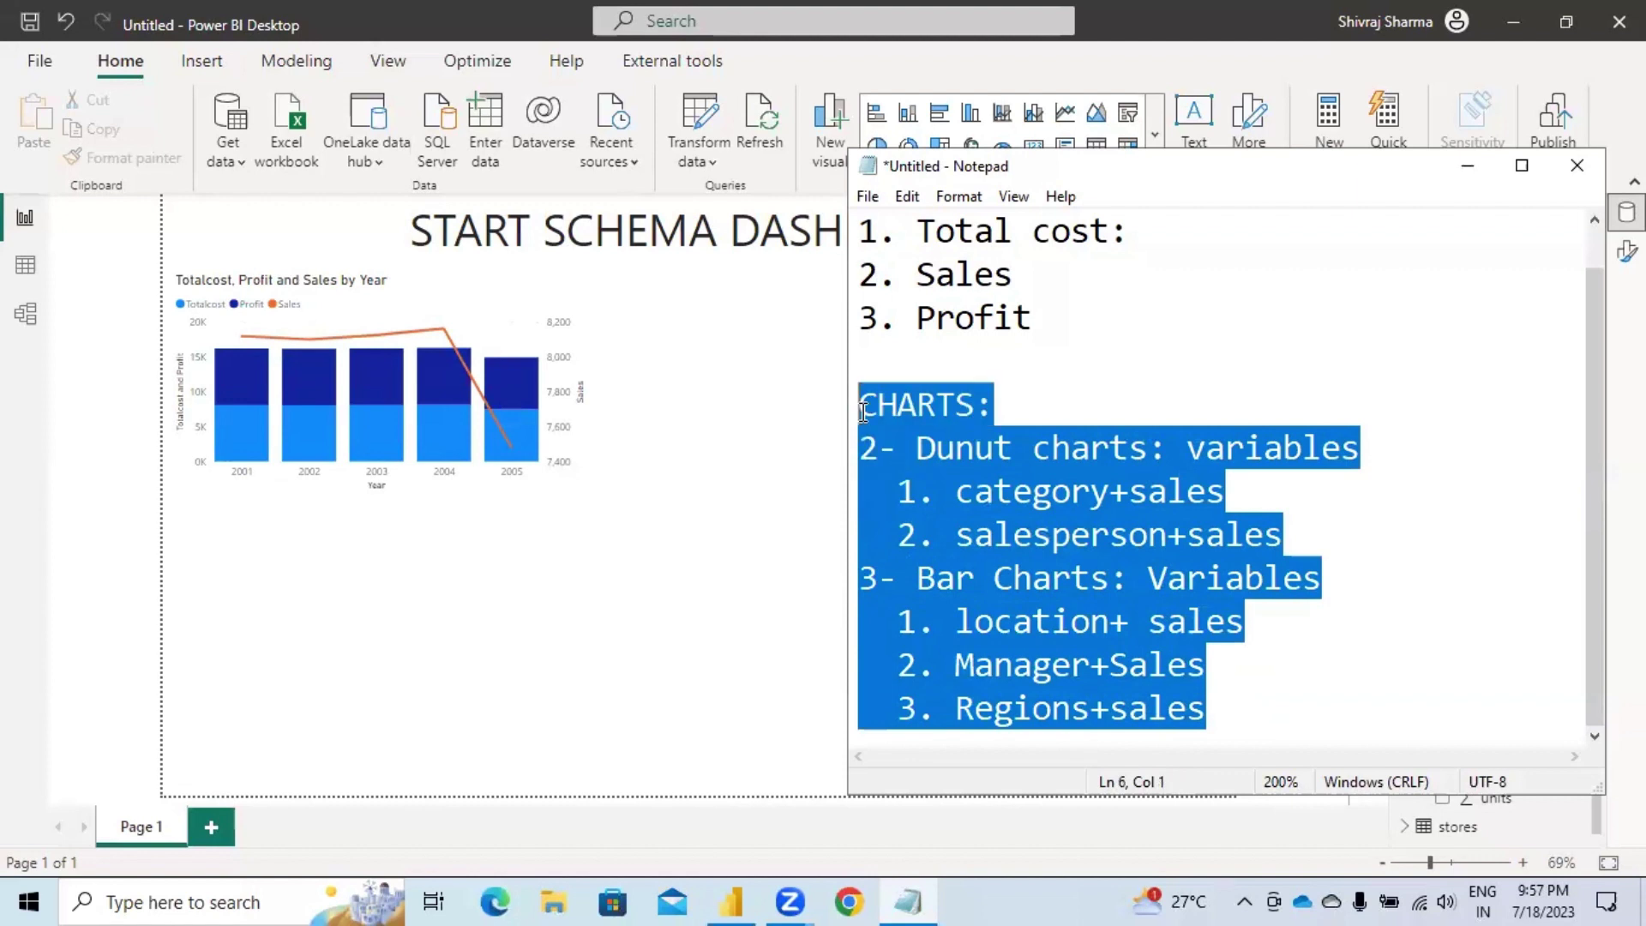
pyautogui.click(761, 727)
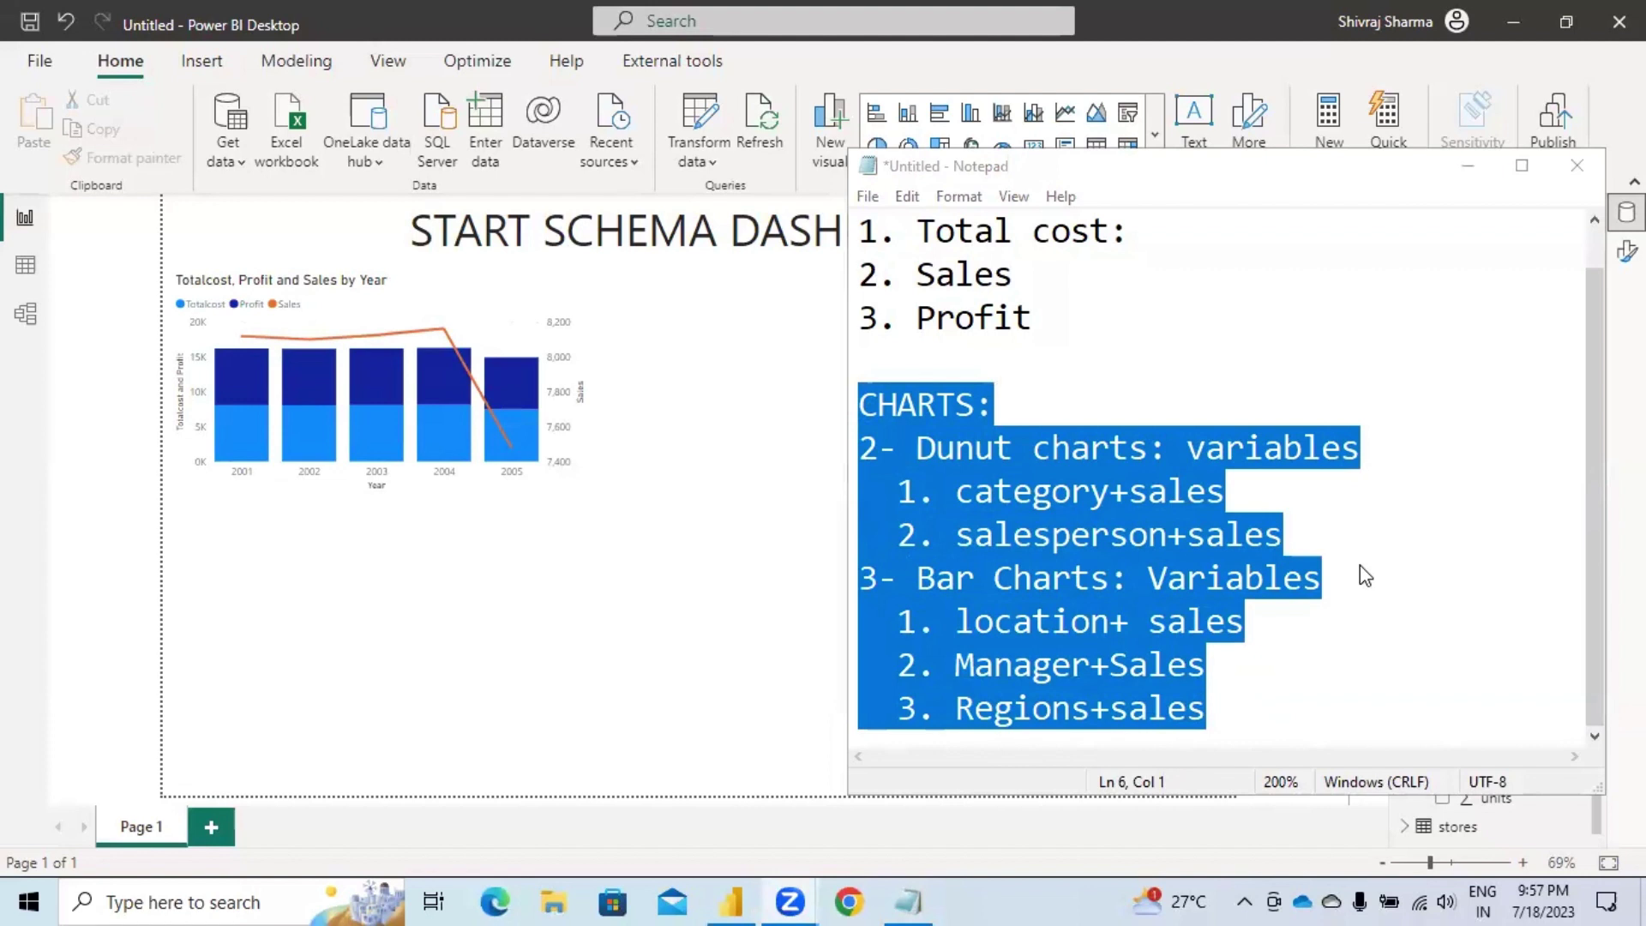
pyautogui.click(1167, 328)
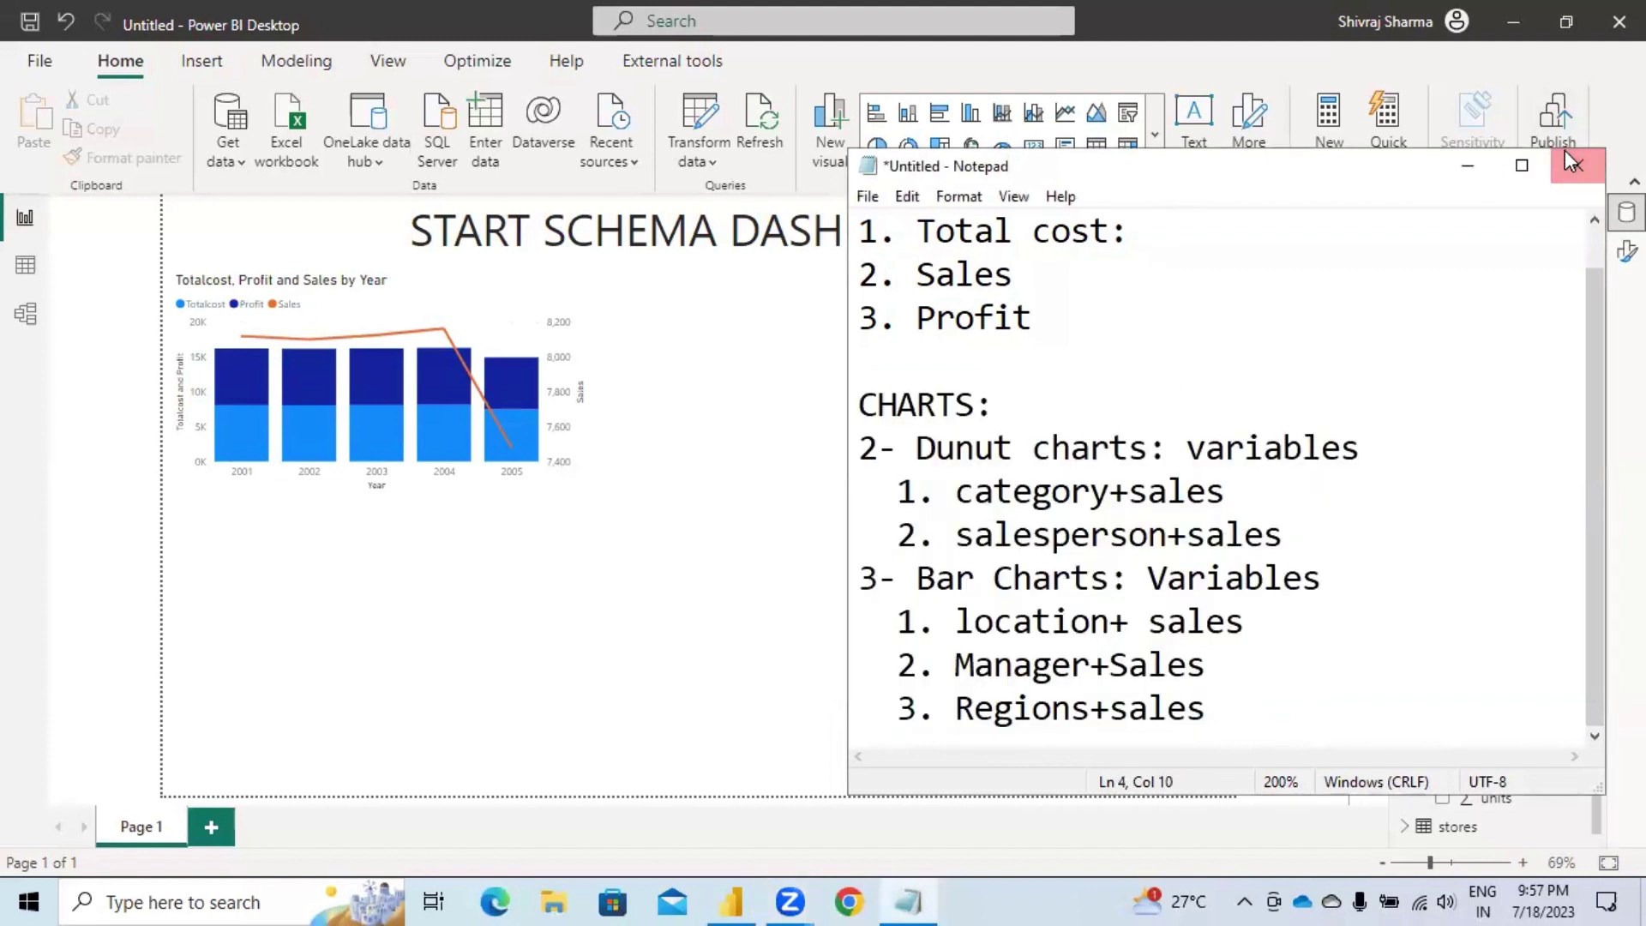
pyautogui.click(1467, 166)
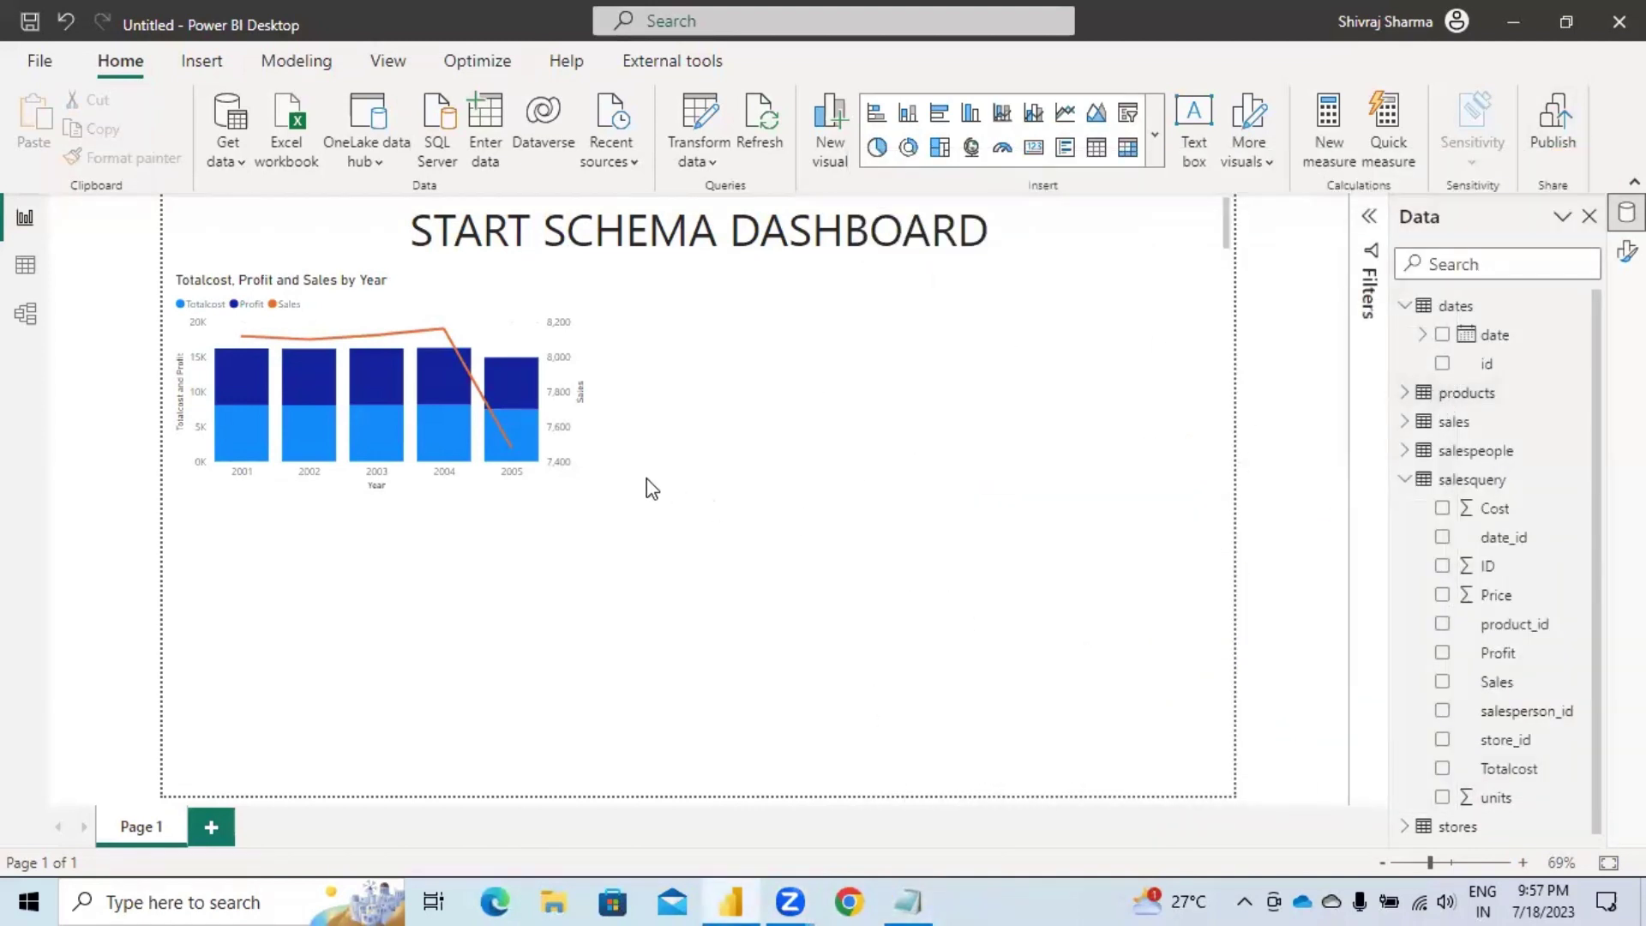
# Move the combined chart down to leave free space beneath the heading and turn on its drill mode.
pyautogui.moveTo(405, 250); pyautogui.dragTo(396, 330)
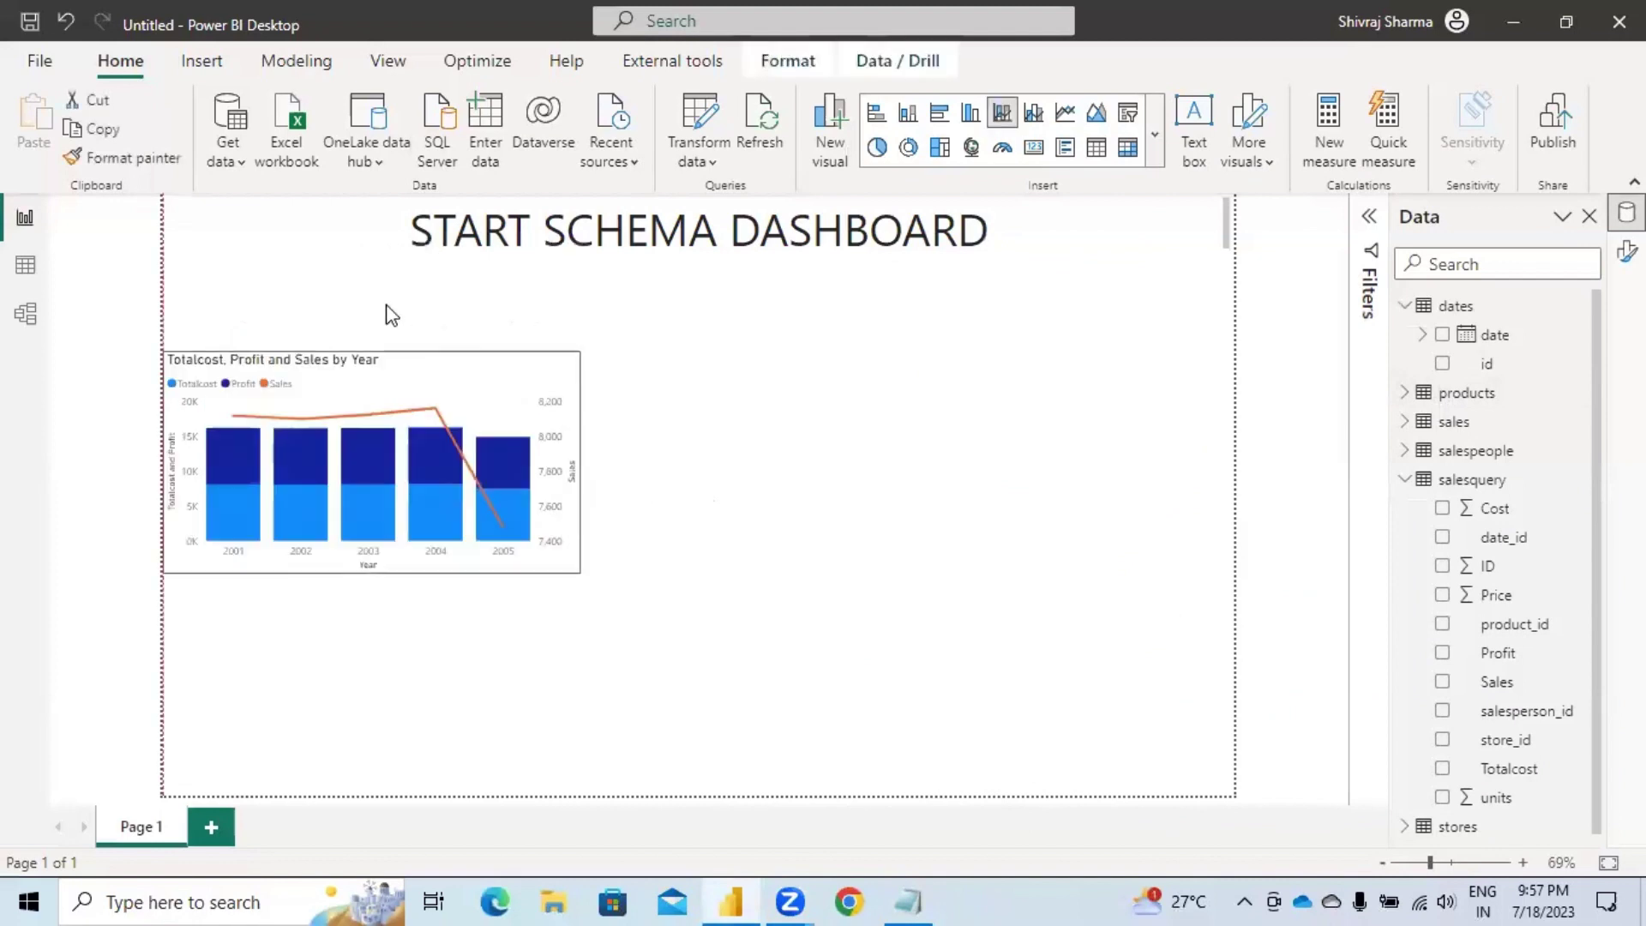
pyautogui.click(386, 336)
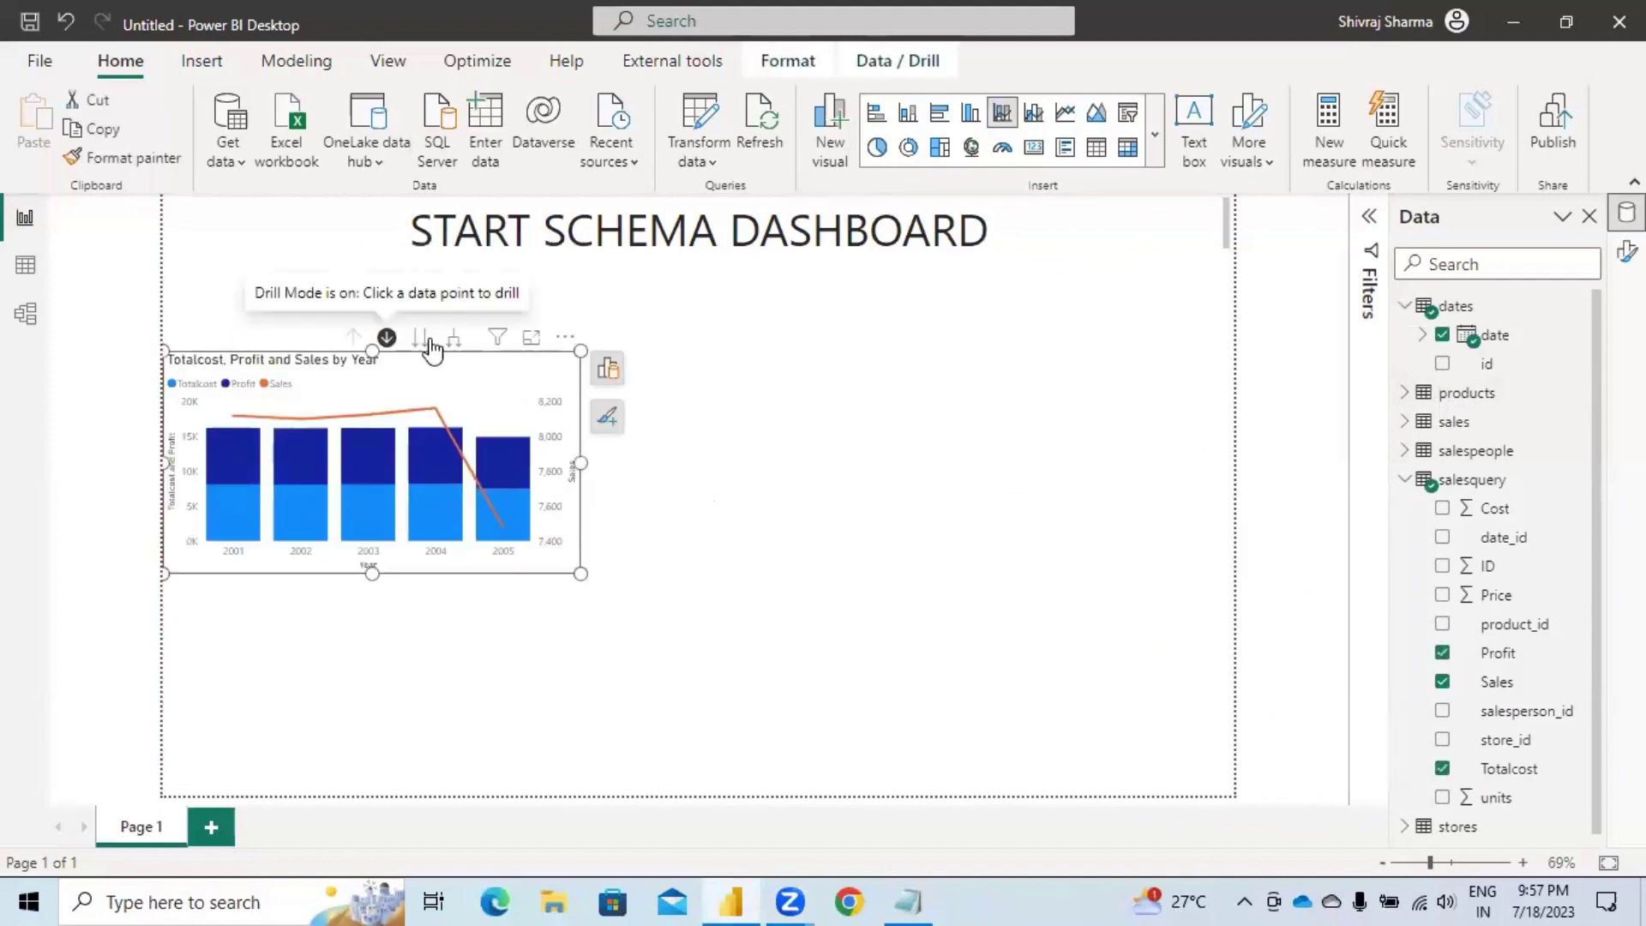
pyautogui.click(1155, 134)
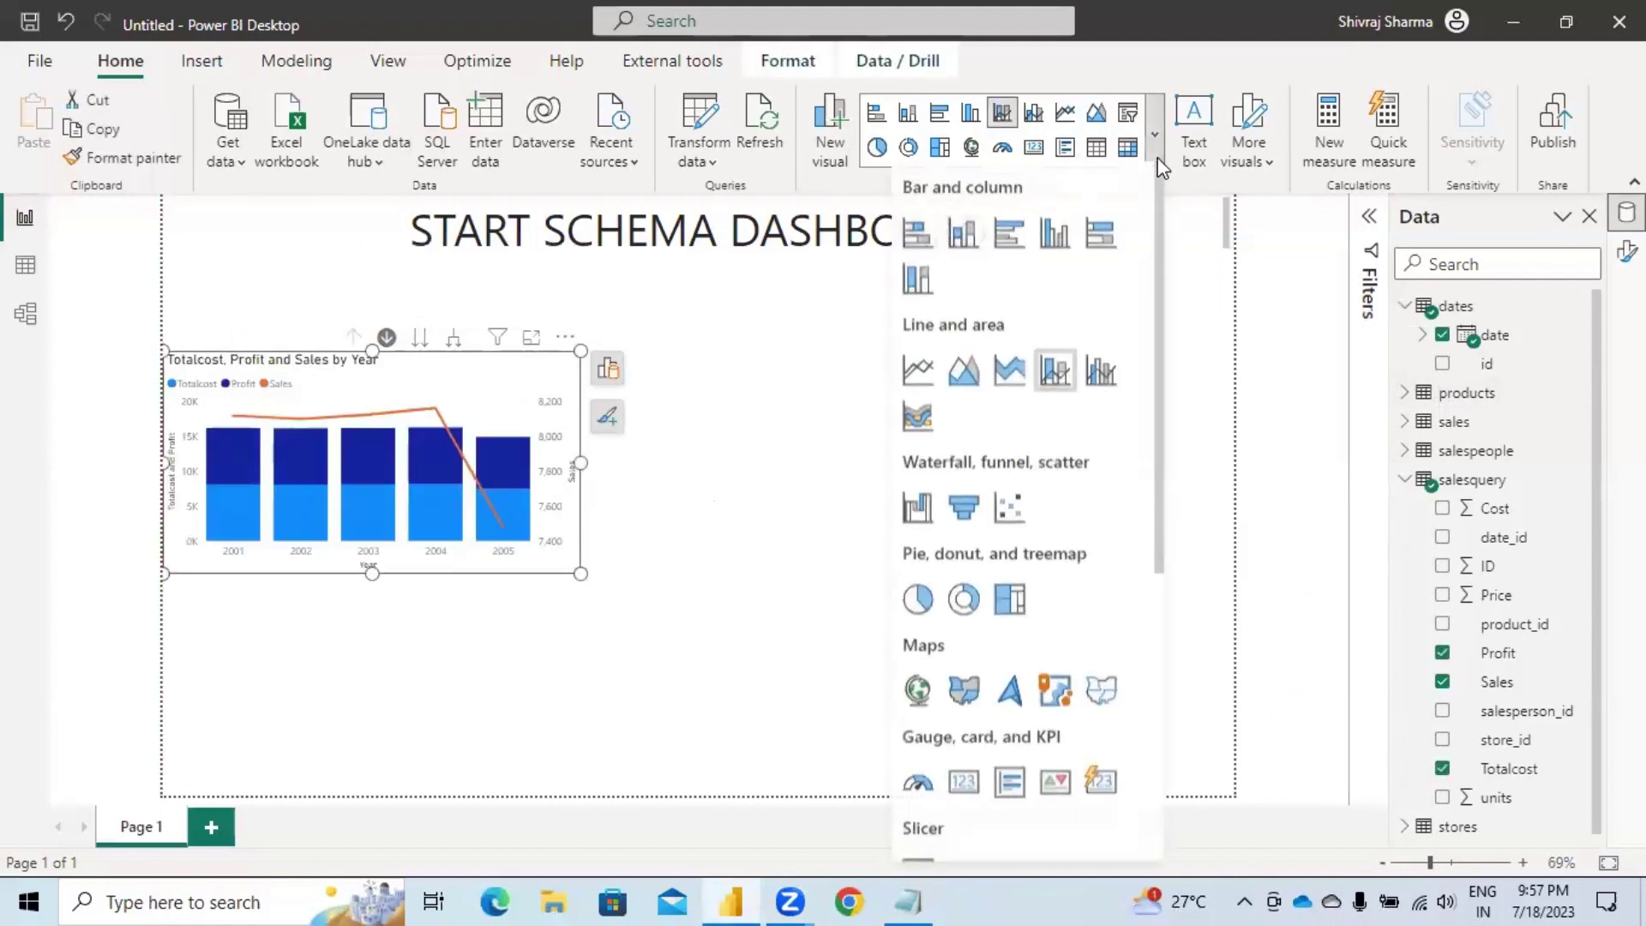
pyautogui.scroll(-5, 1091, 452)
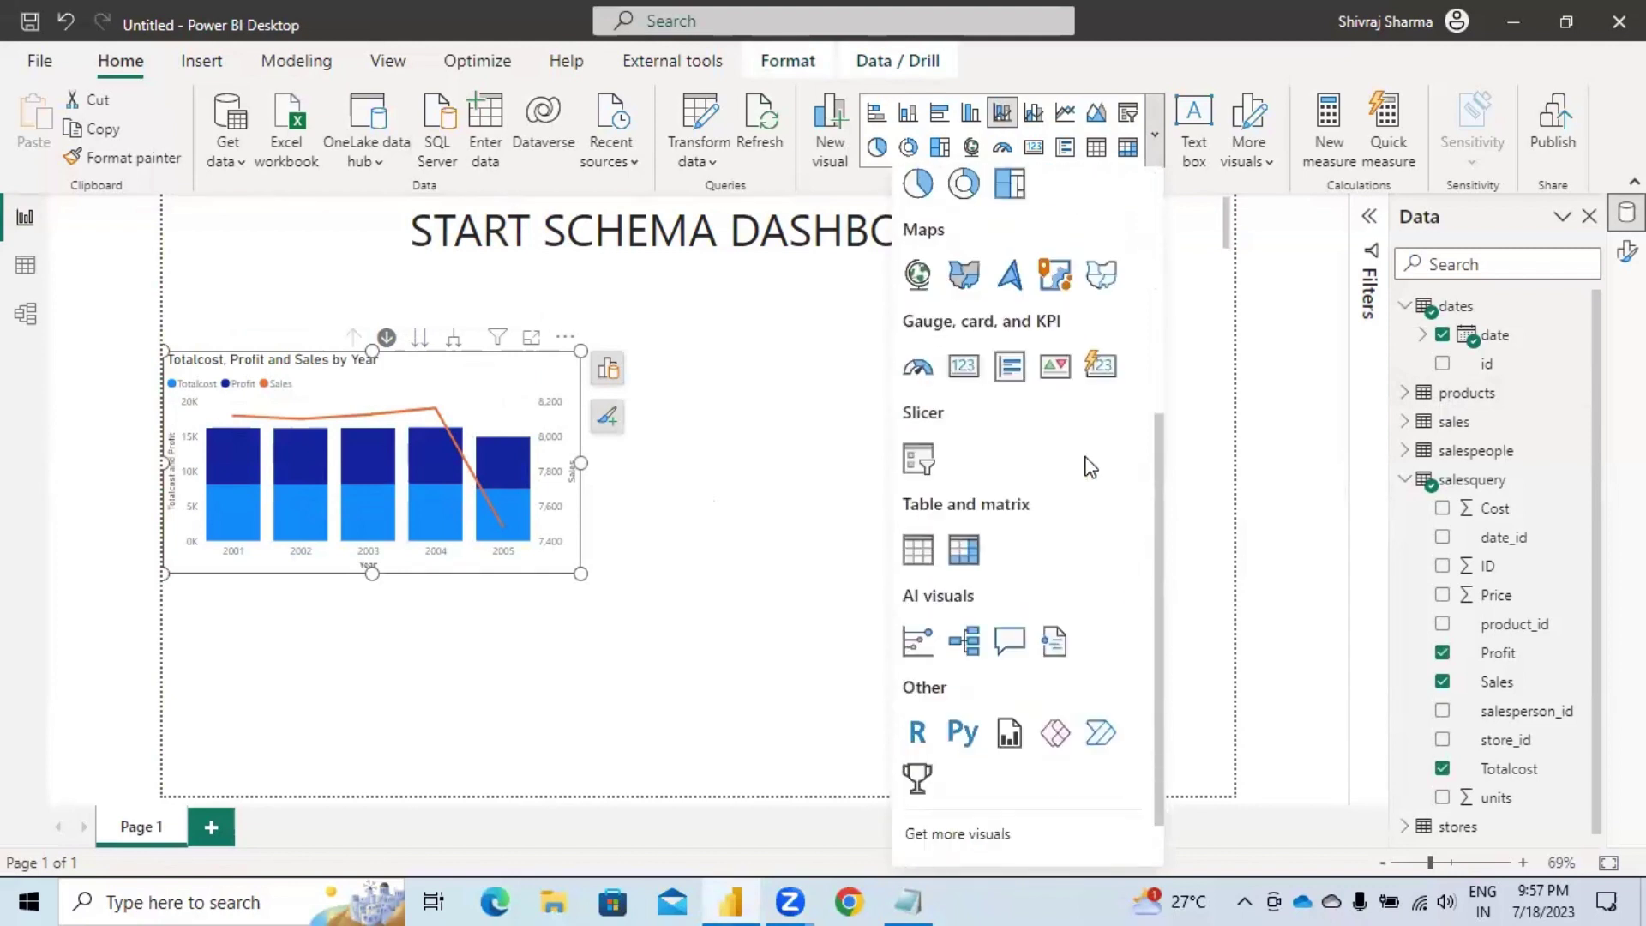
pyautogui.click(917, 461)
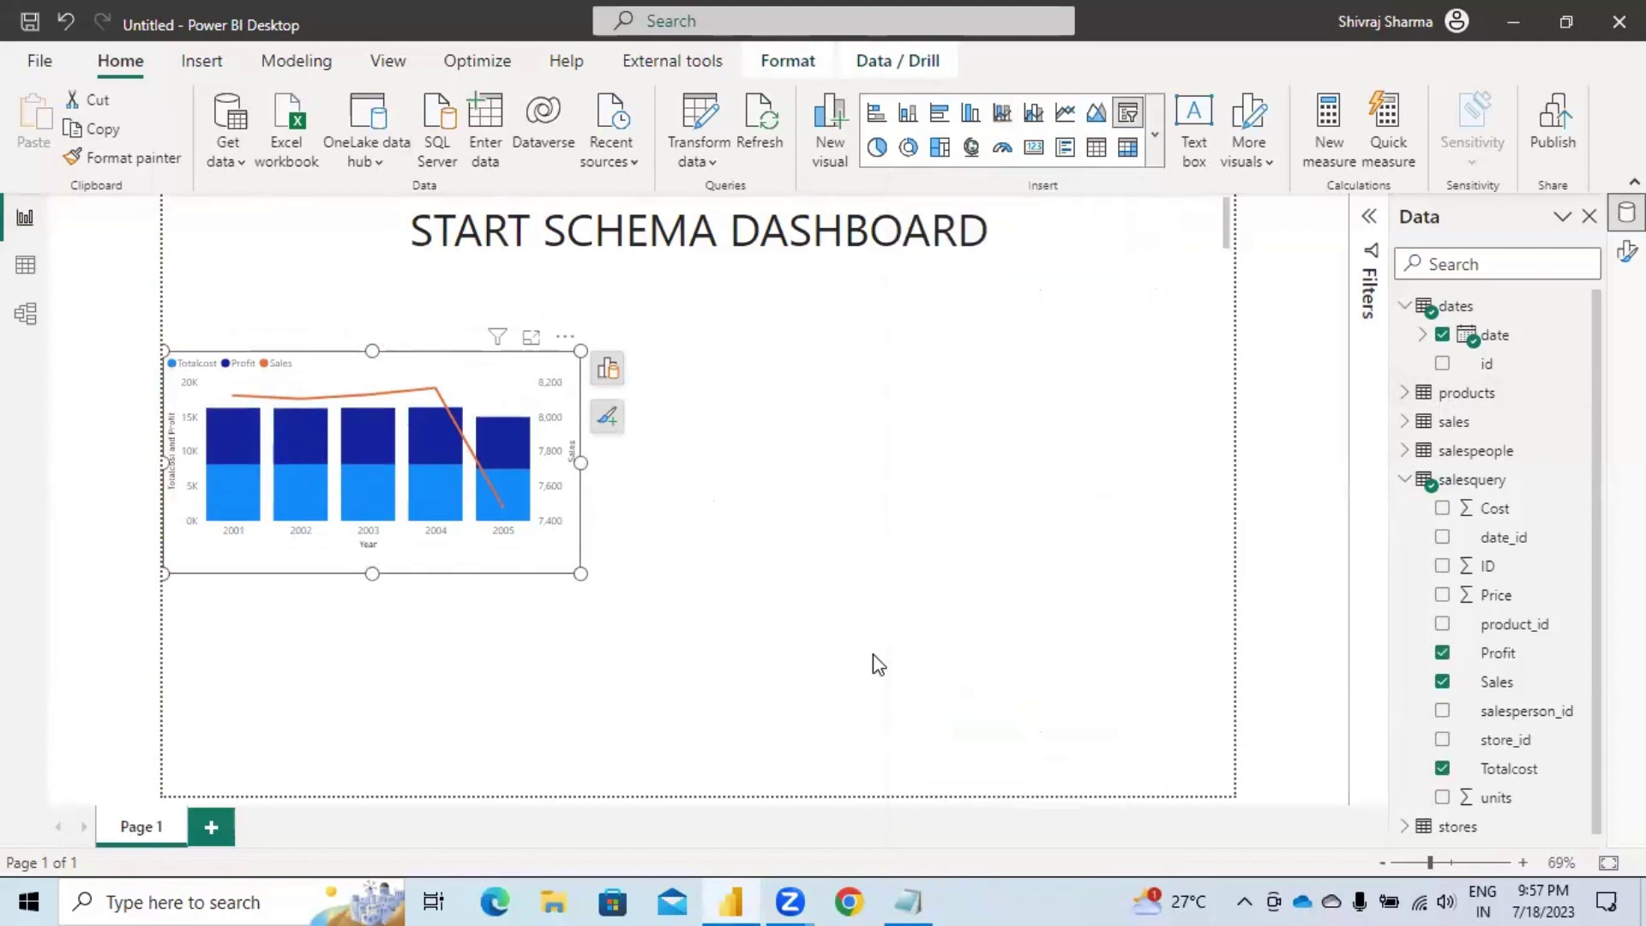
pyautogui.hotkey('ctrl', 'z')
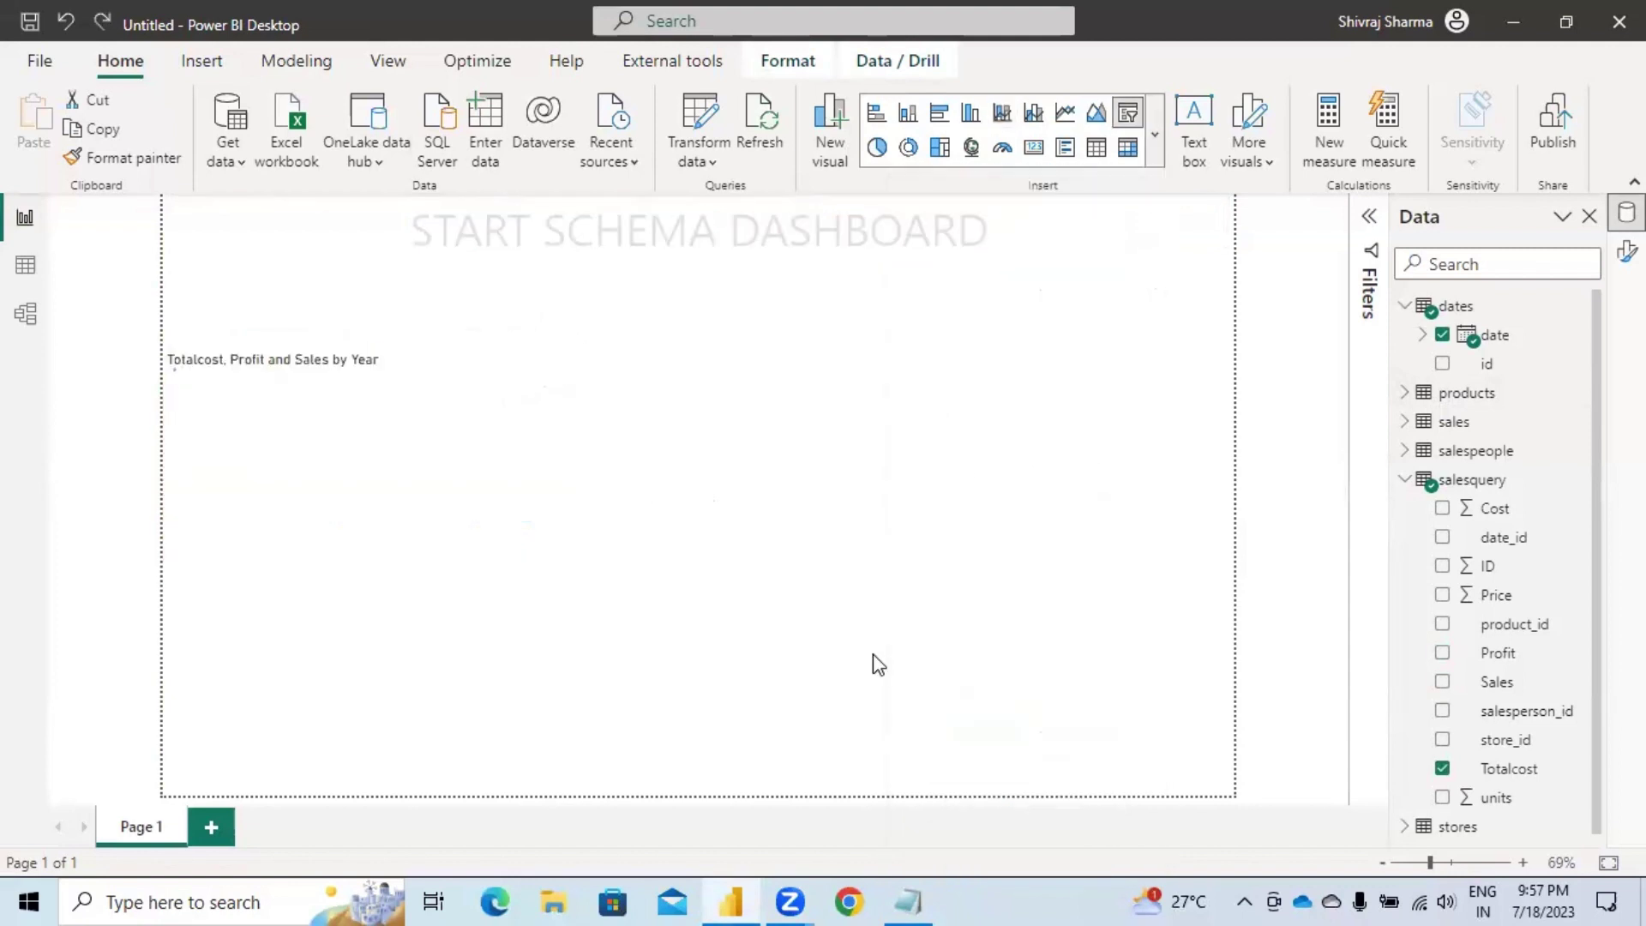
# With no visual selected, insert a slicer below the combined chart and fill it with the Region field from the stores table.
pyautogui.click(310, 306)
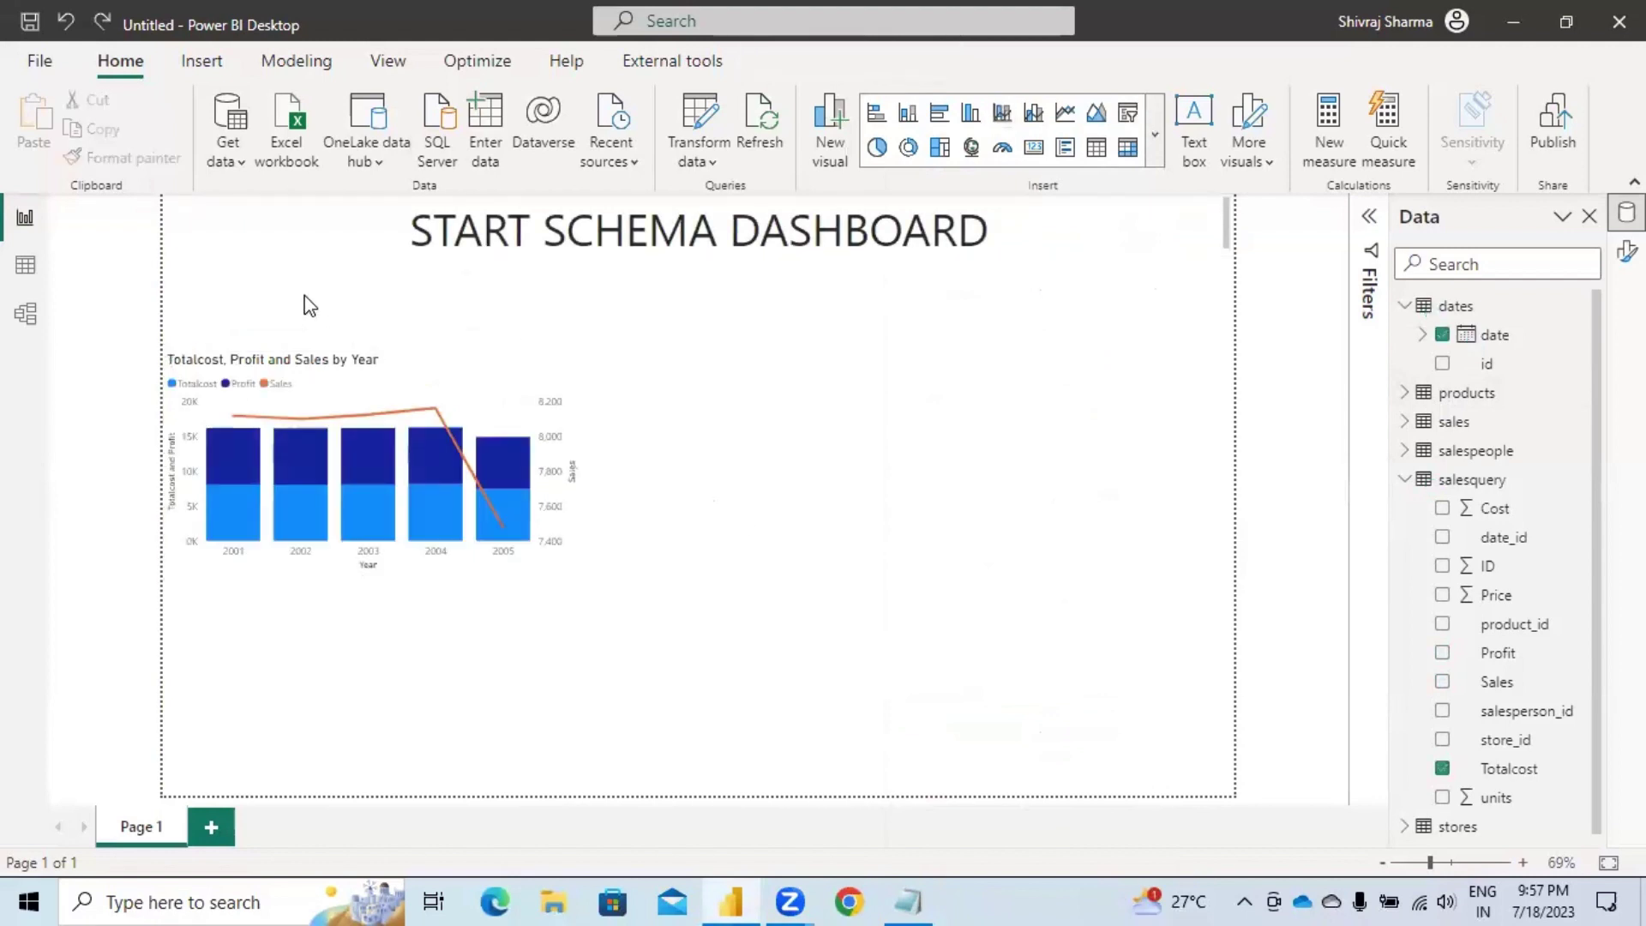
pyautogui.click(1162, 146)
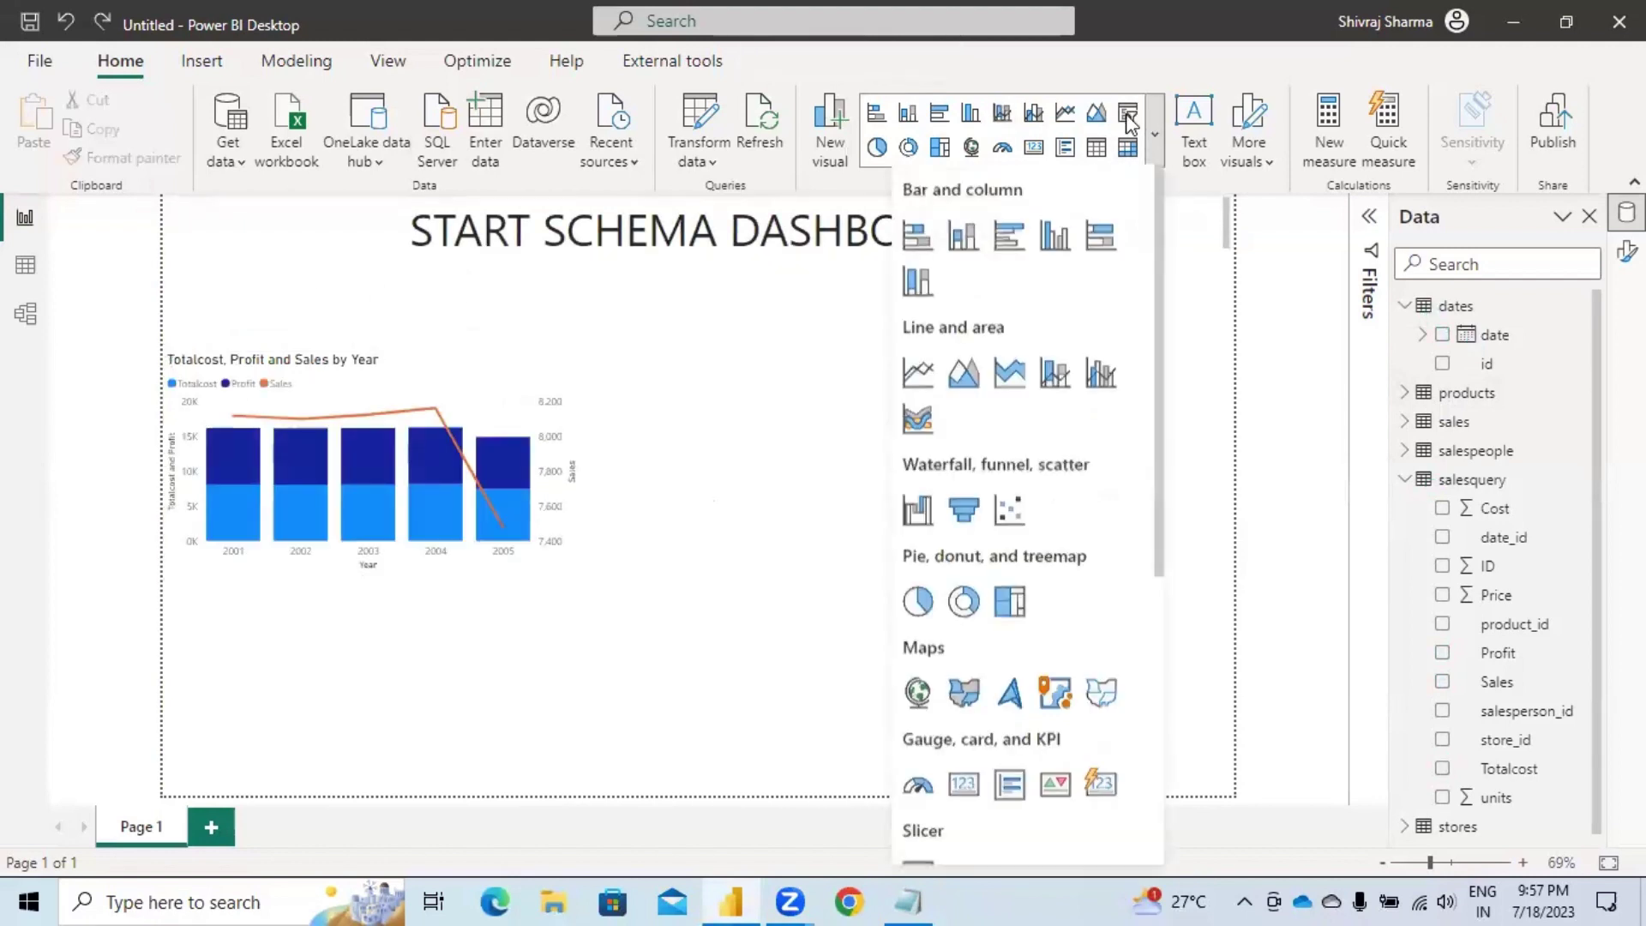
pyautogui.click(1128, 114)
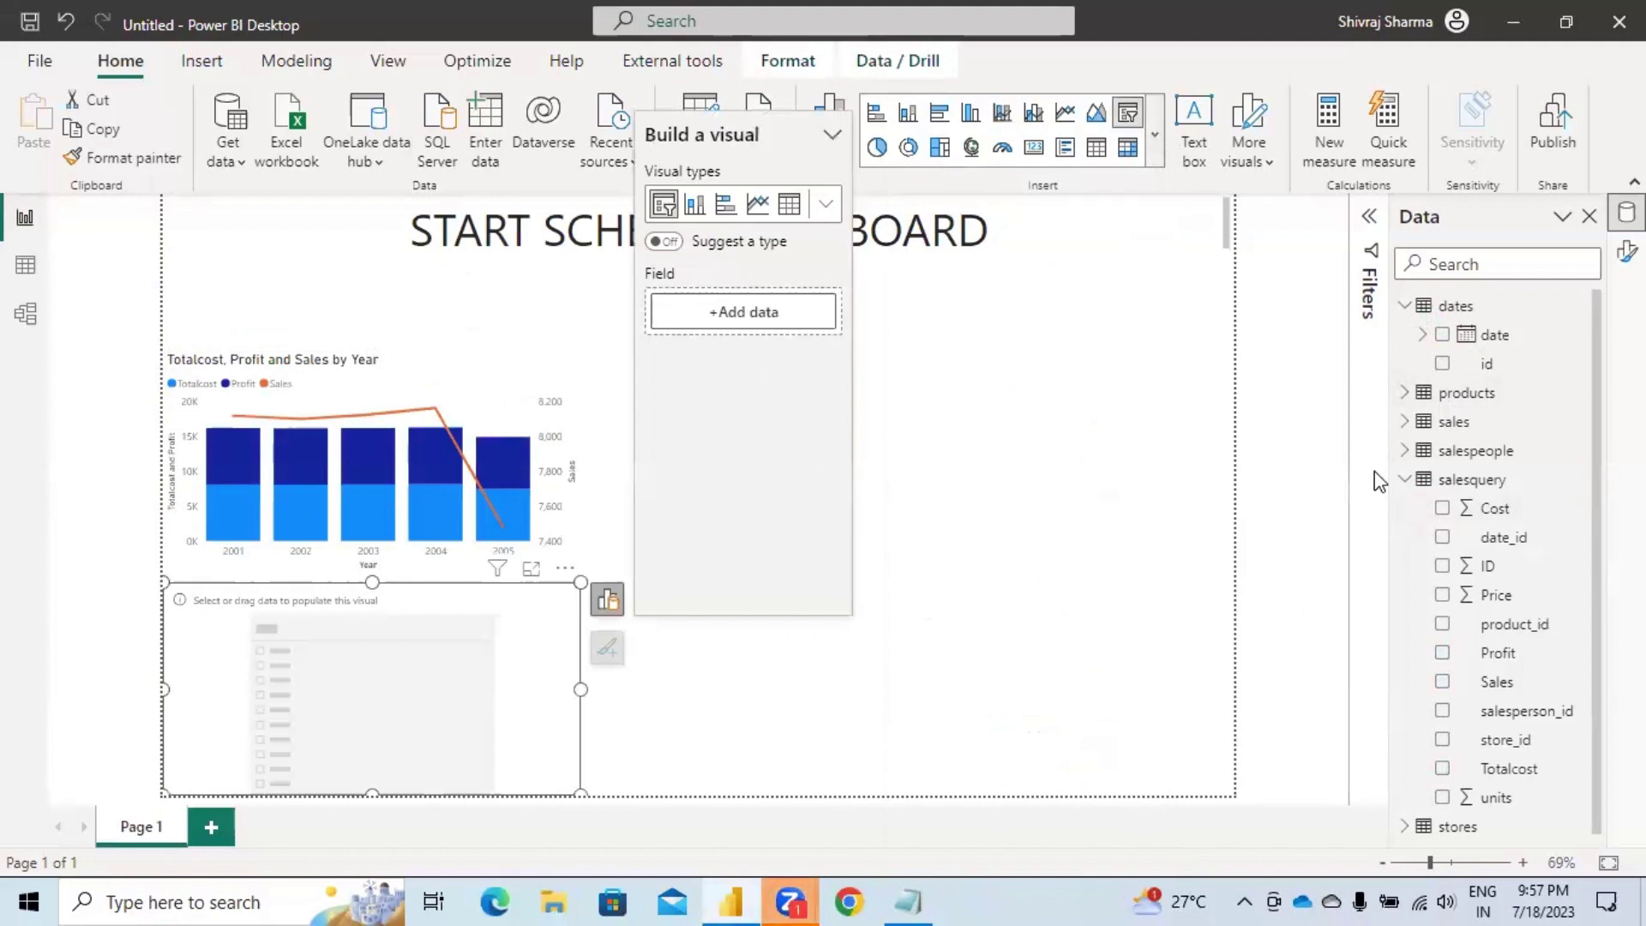
pyautogui.scroll(-1, 1427, 524)
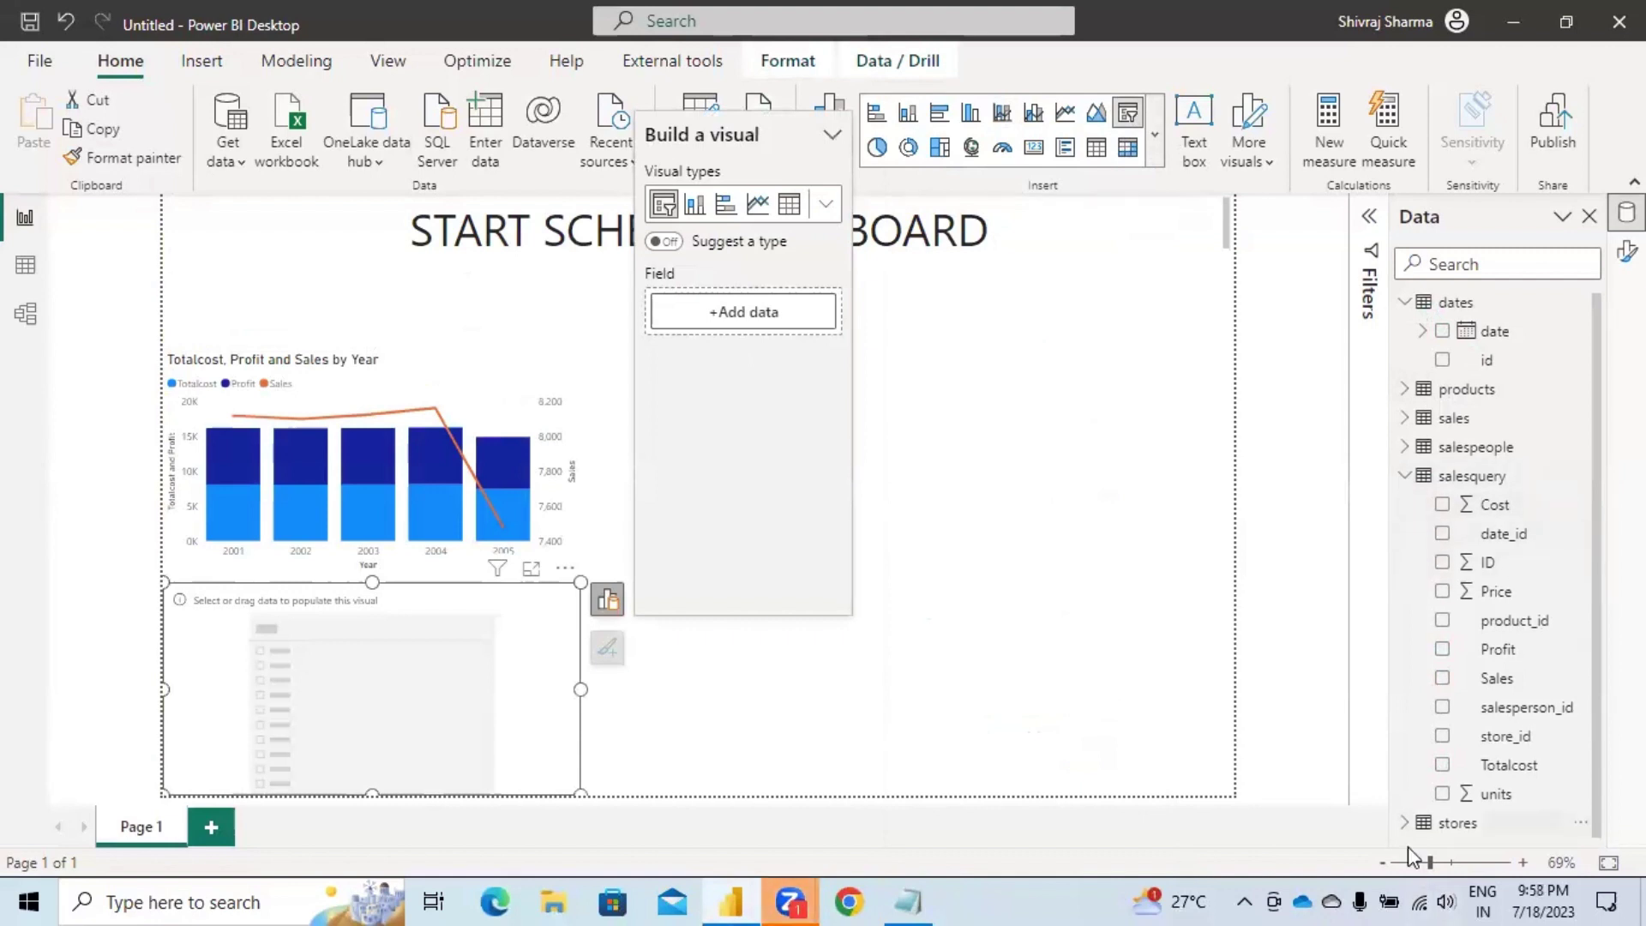
pyautogui.click(1405, 823)
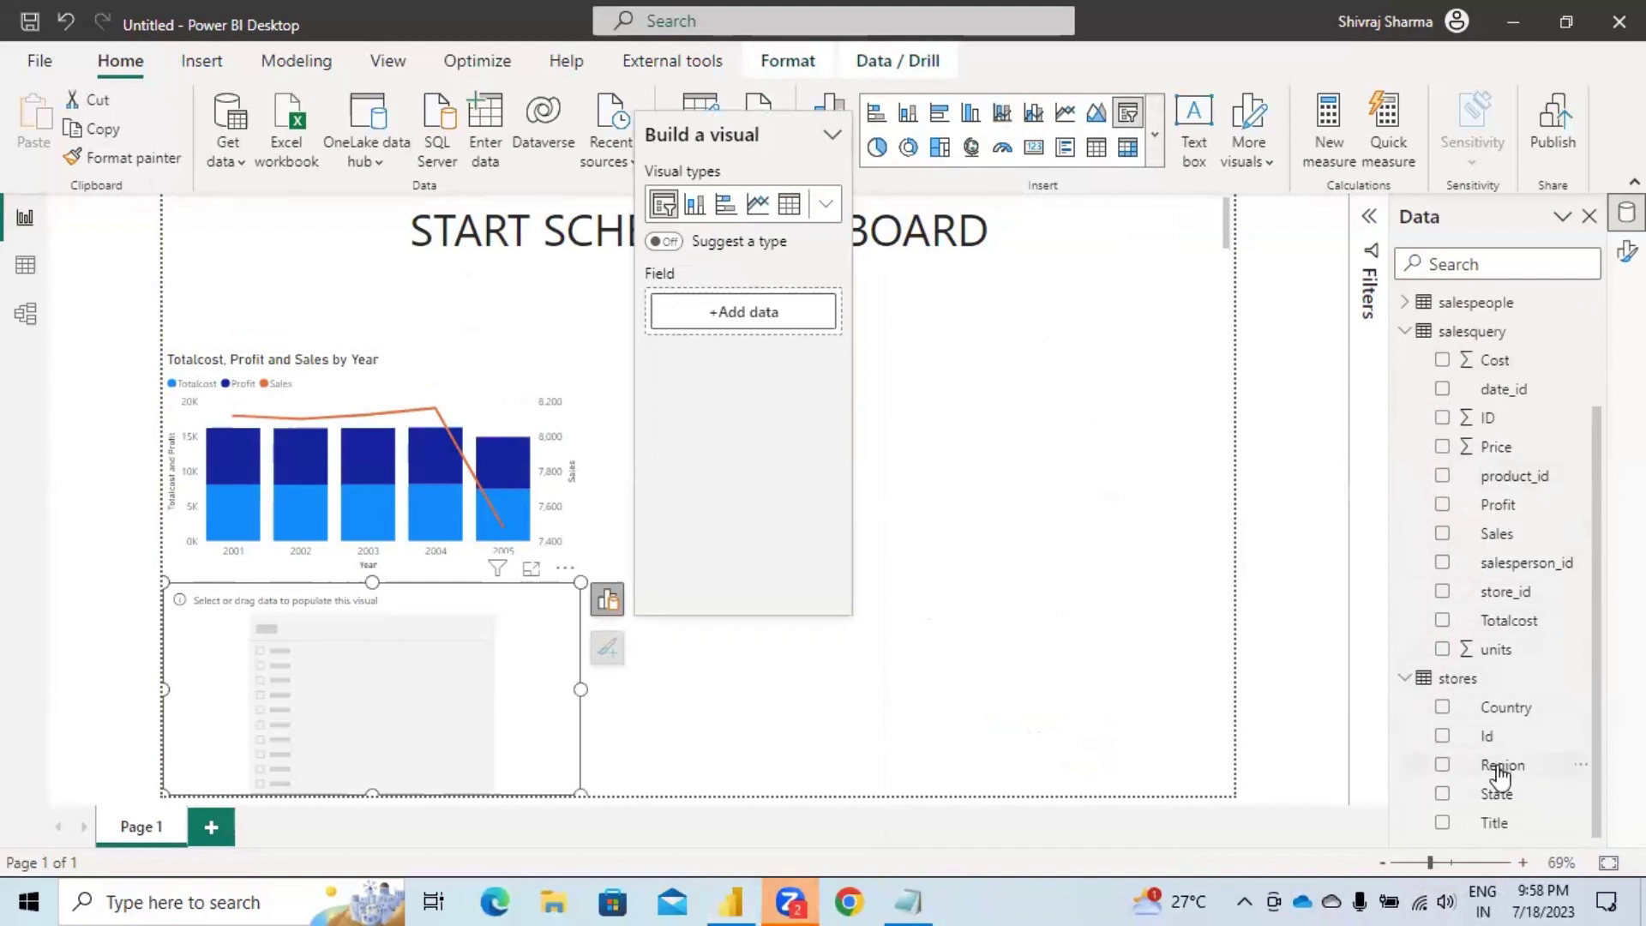
pyautogui.moveTo(1500, 764); pyautogui.dragTo(772, 319)
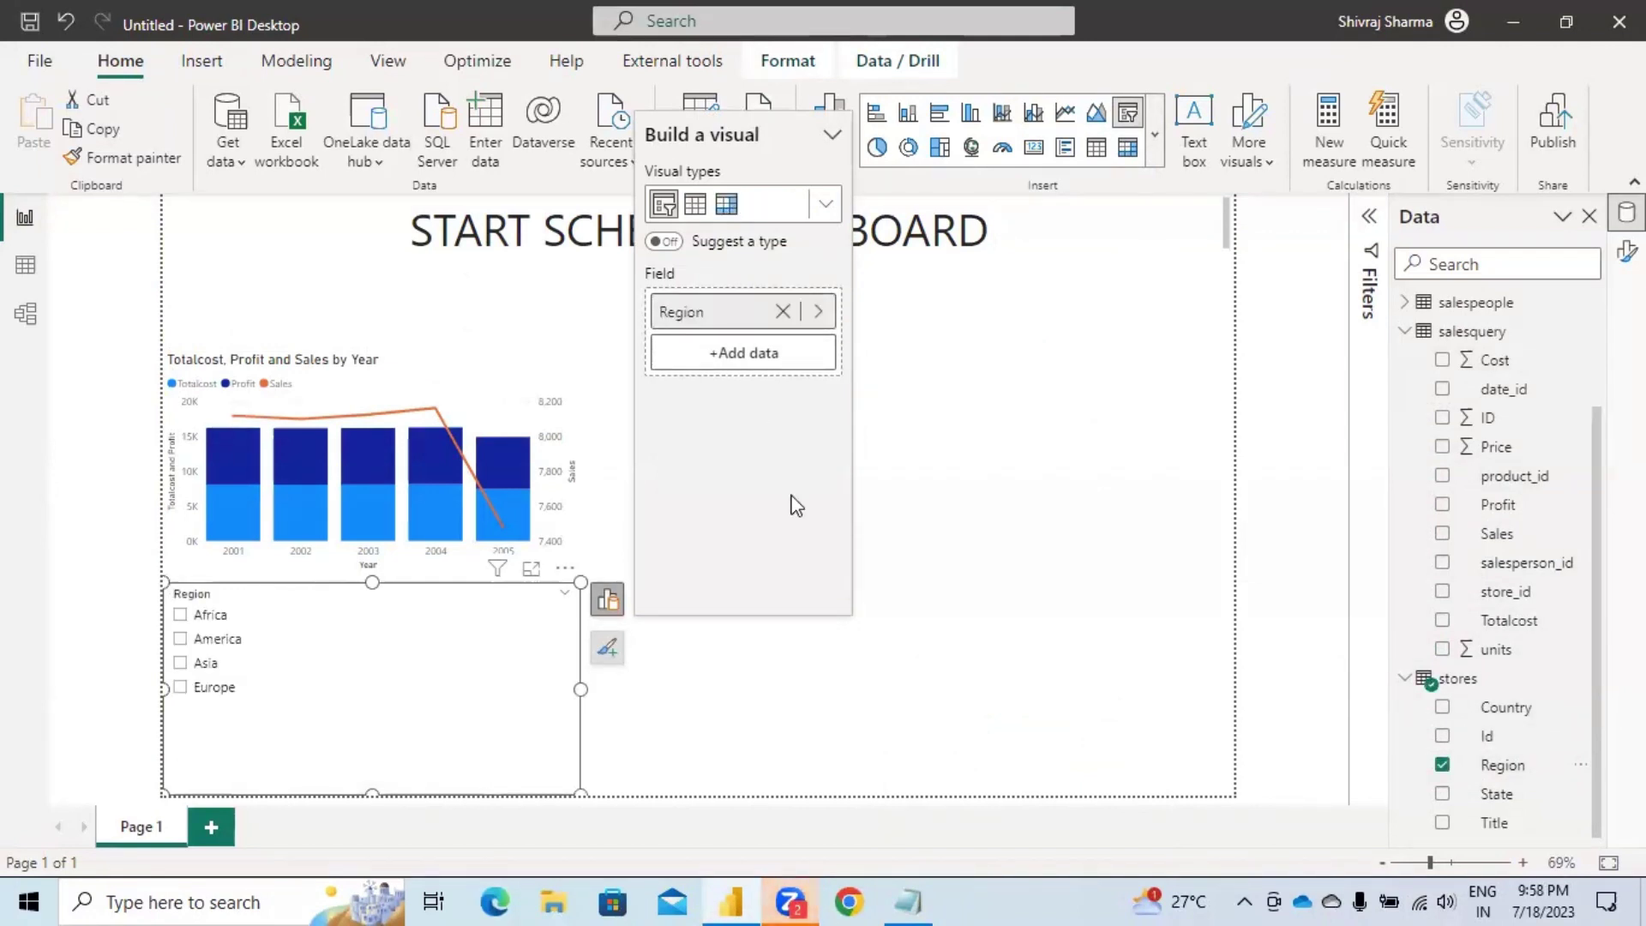
pyautogui.click(606, 603)
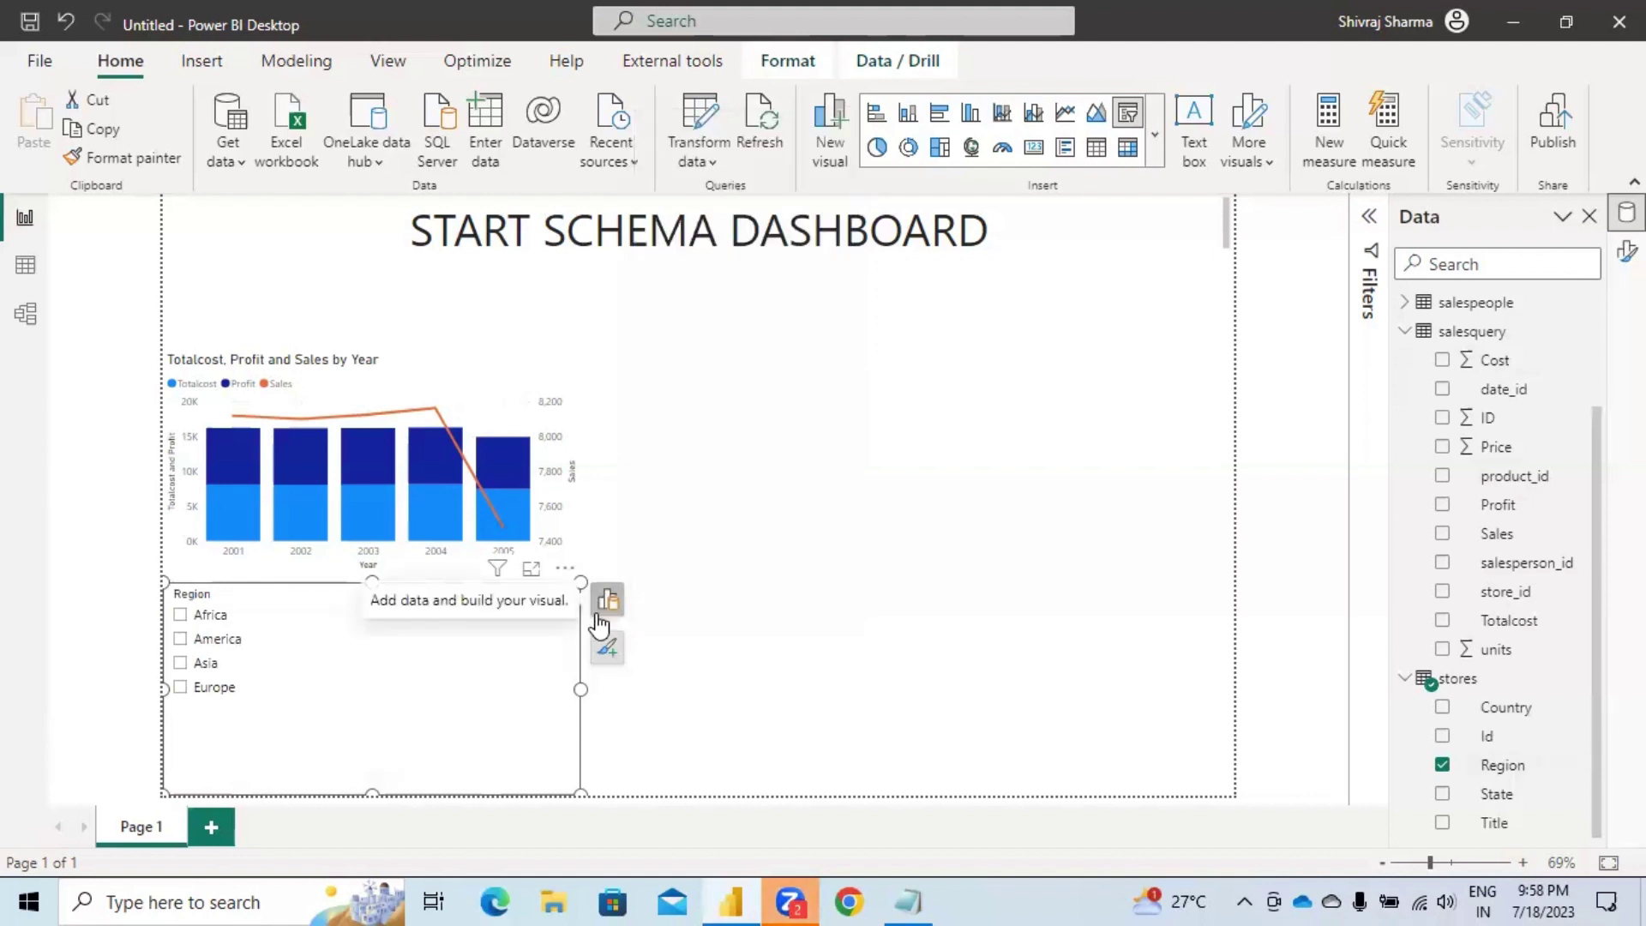
pyautogui.click(608, 600)
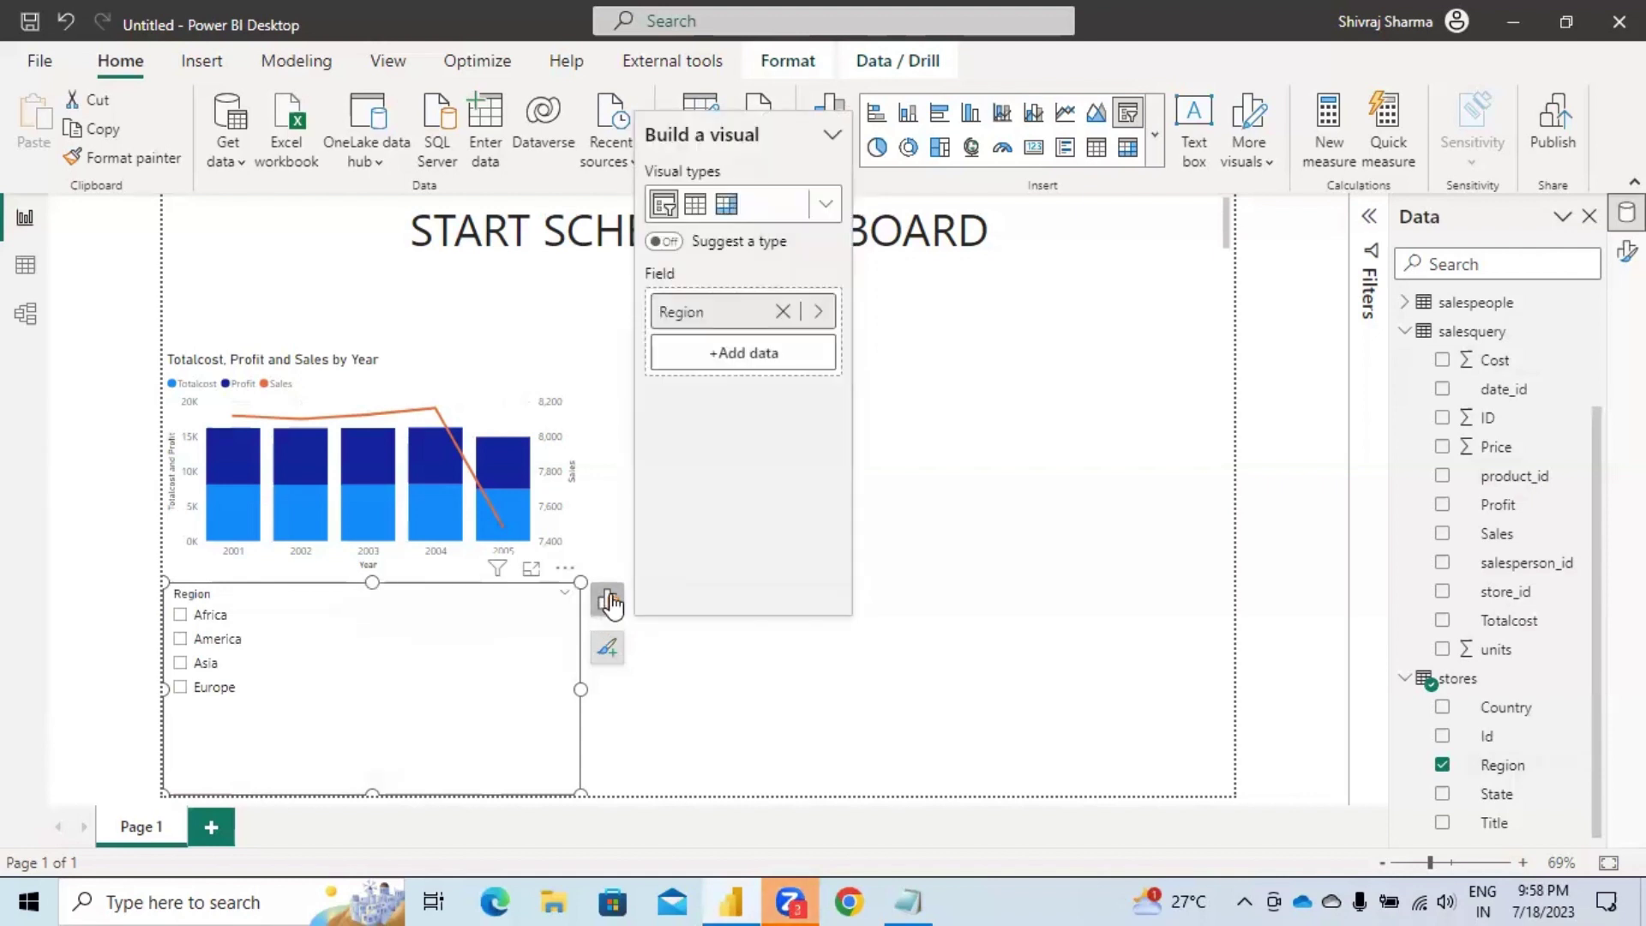
# Set the Region slicer's style to Tile and widen the slicer across almost the full page width.
pyautogui.click(611, 645)
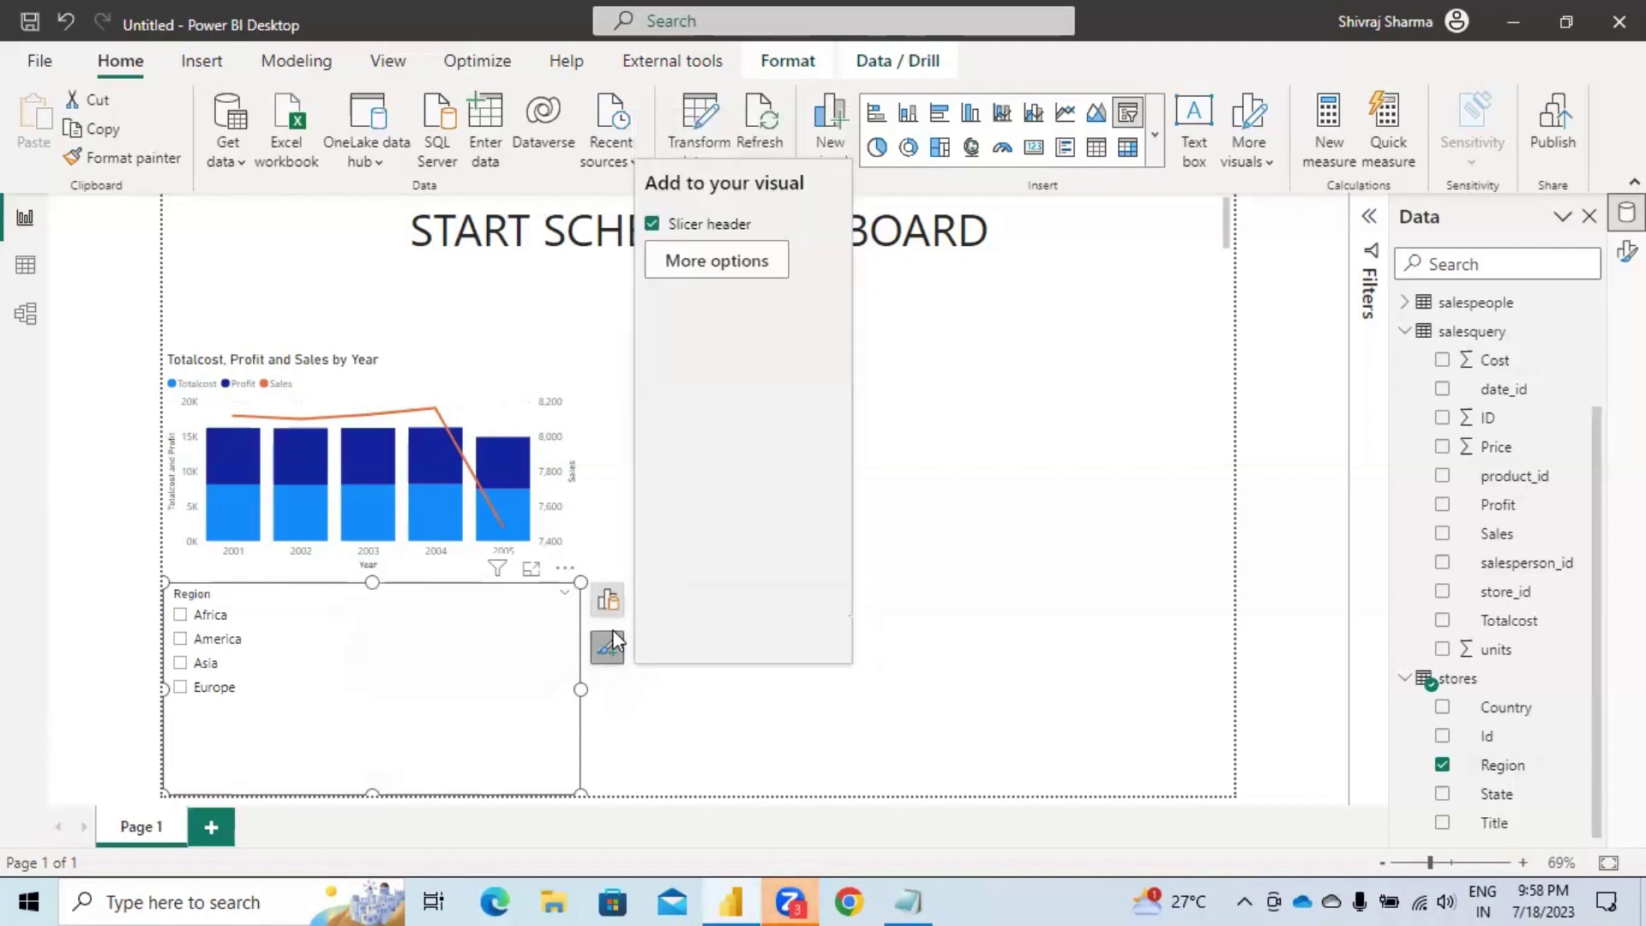
pyautogui.click(716, 271)
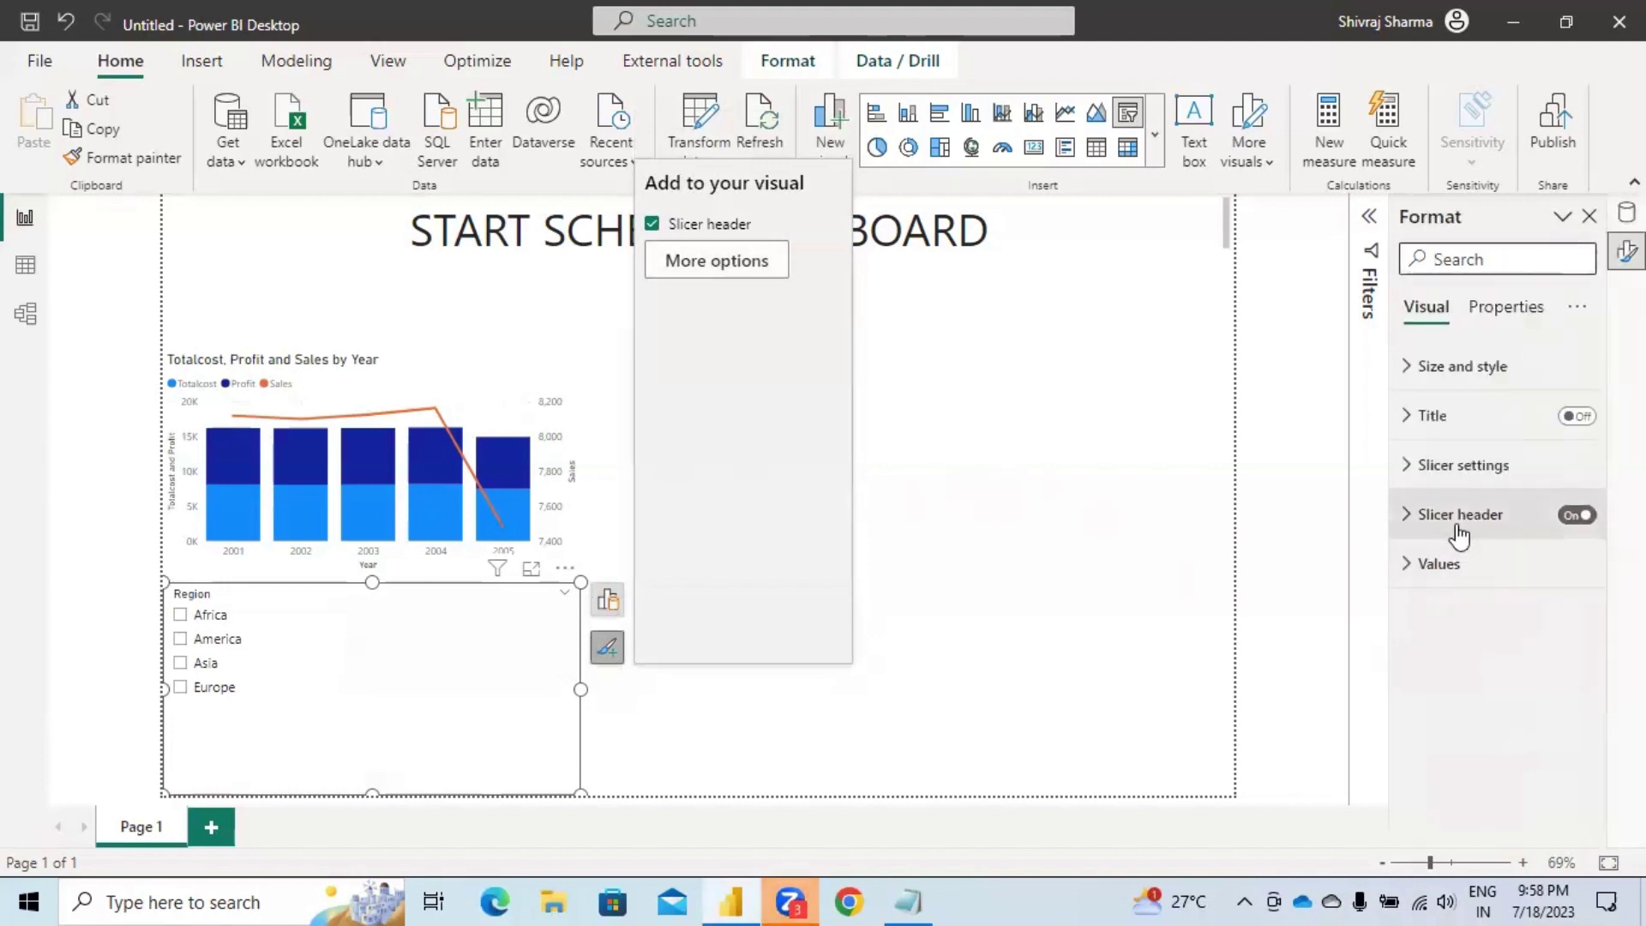
pyautogui.click(1413, 468)
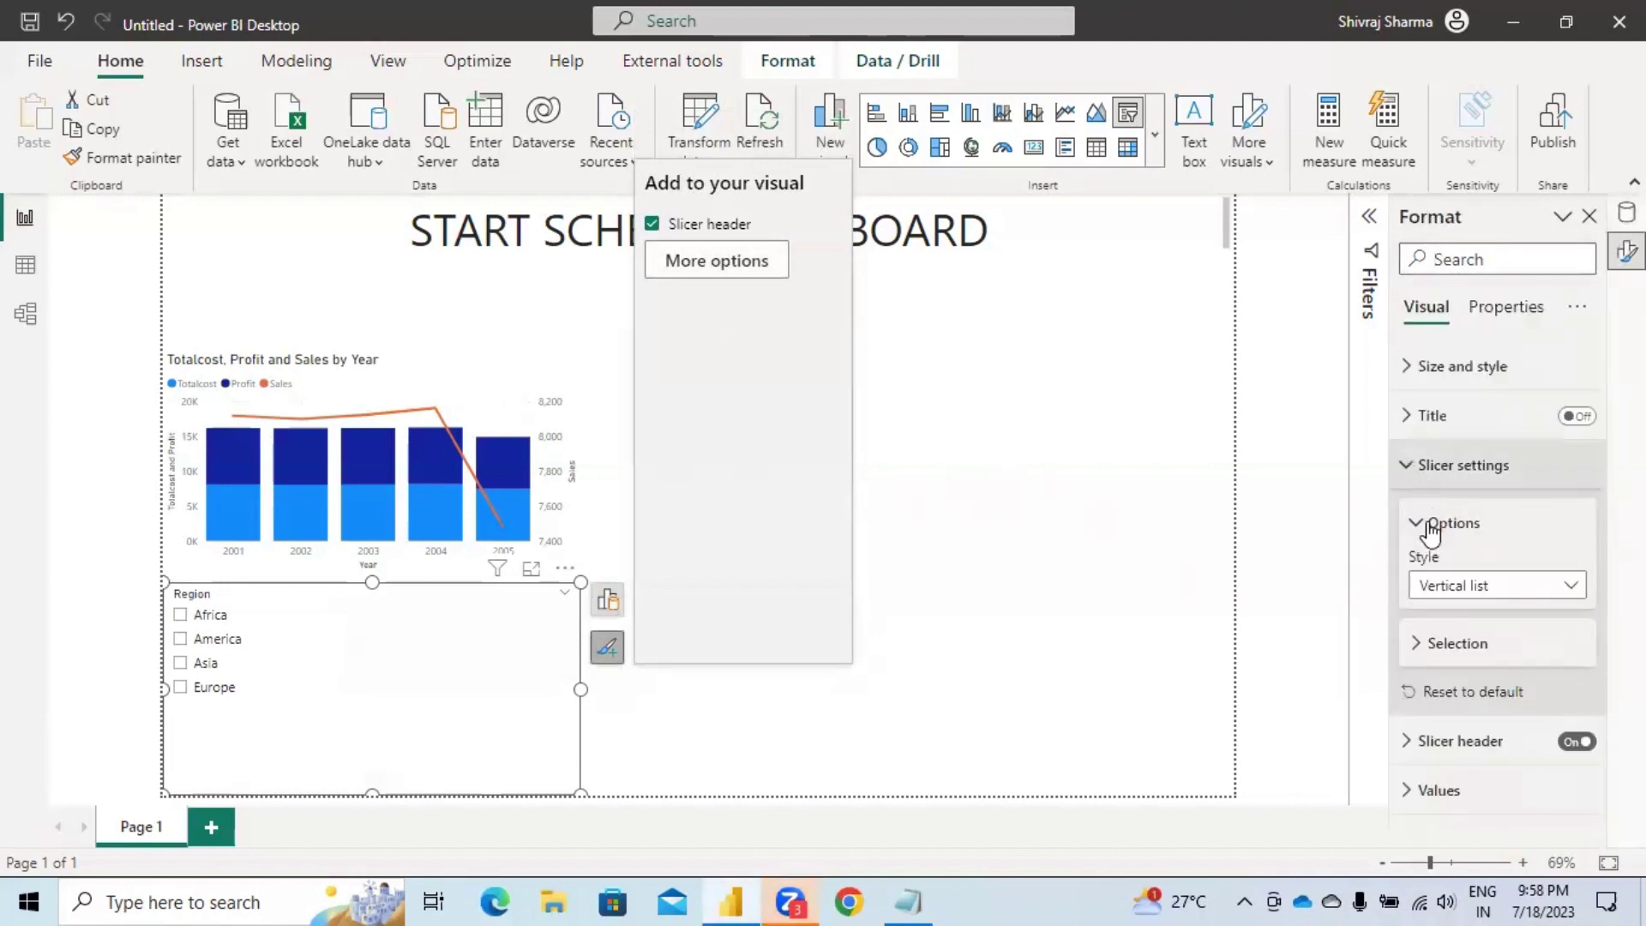
pyautogui.click(1570, 585)
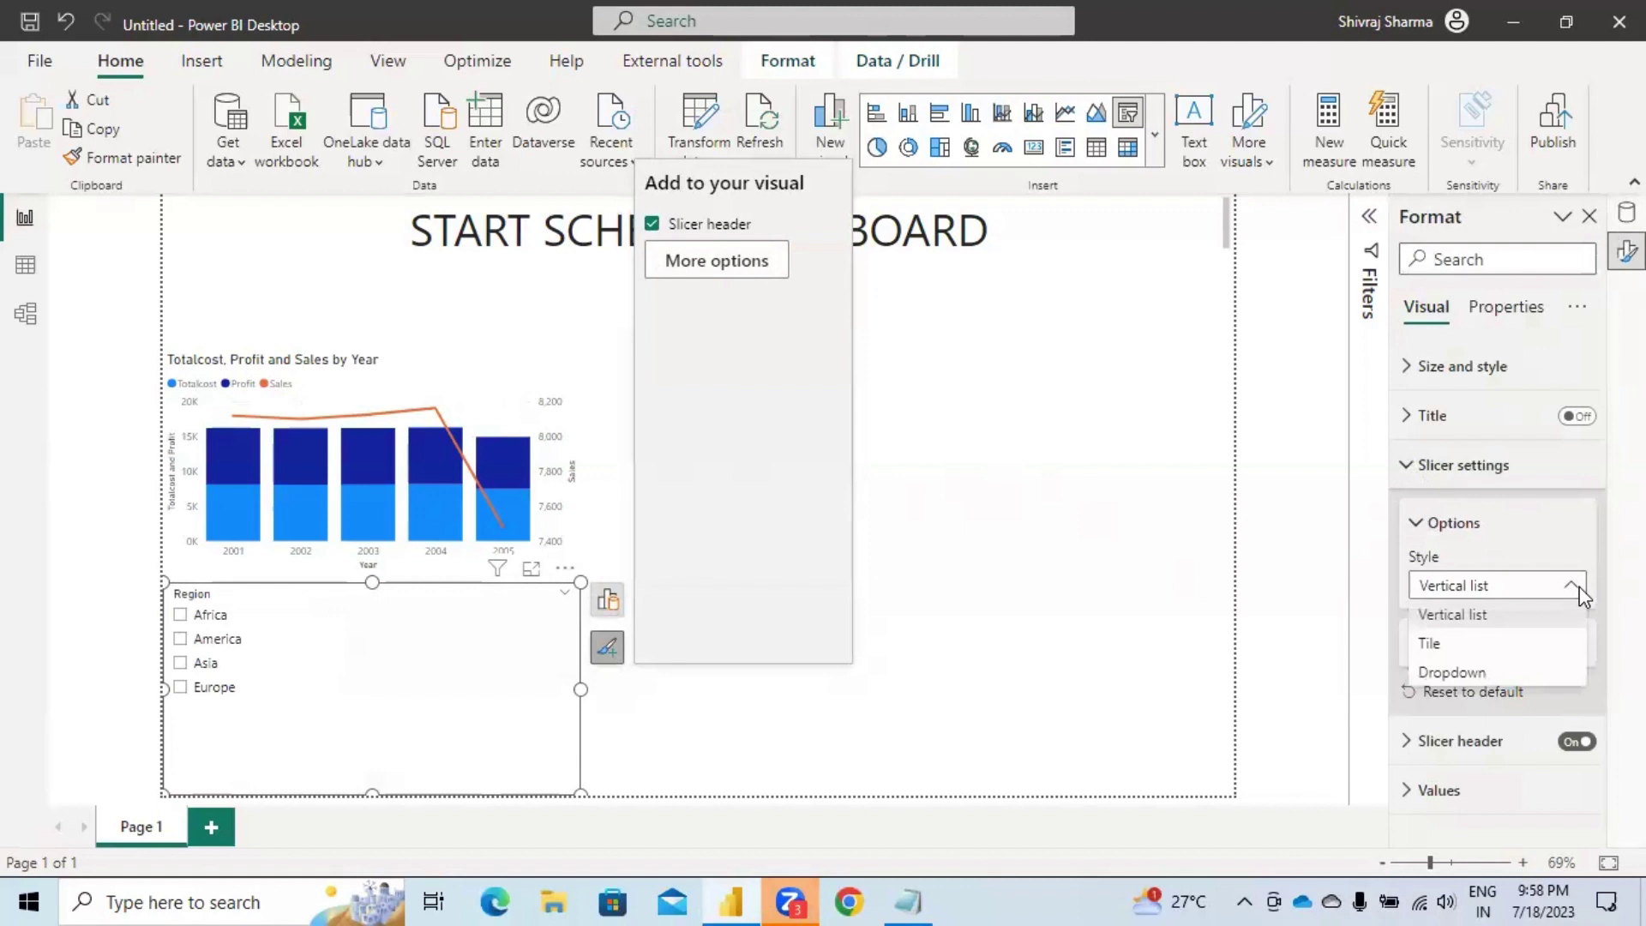
pyautogui.click(1481, 644)
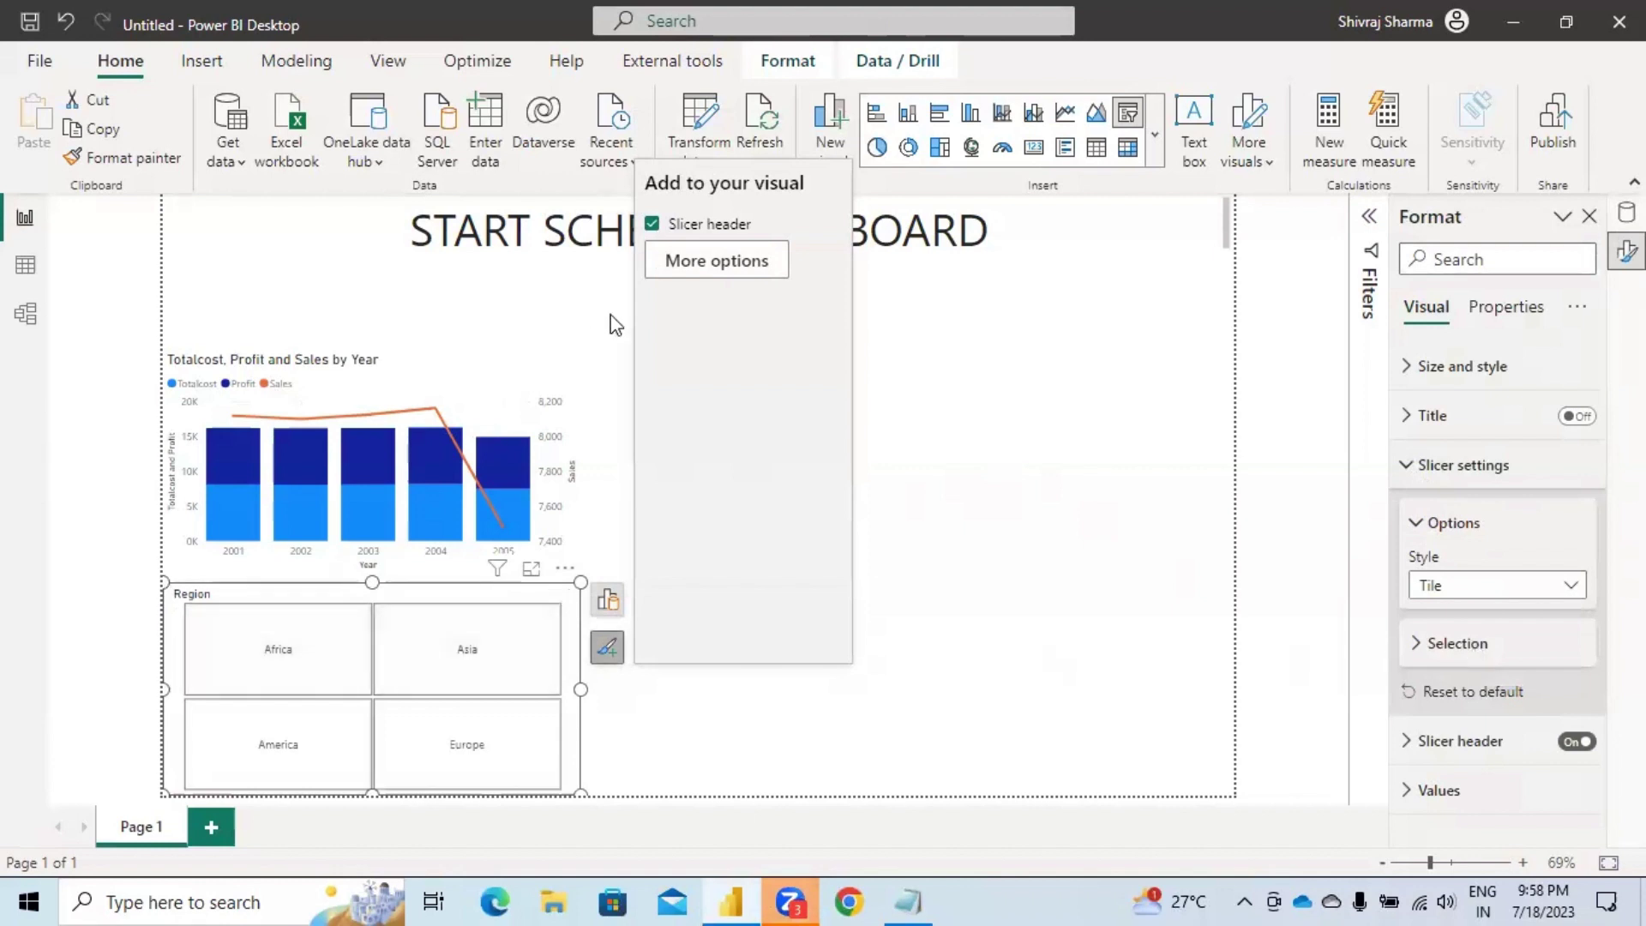
pyautogui.click(605, 639)
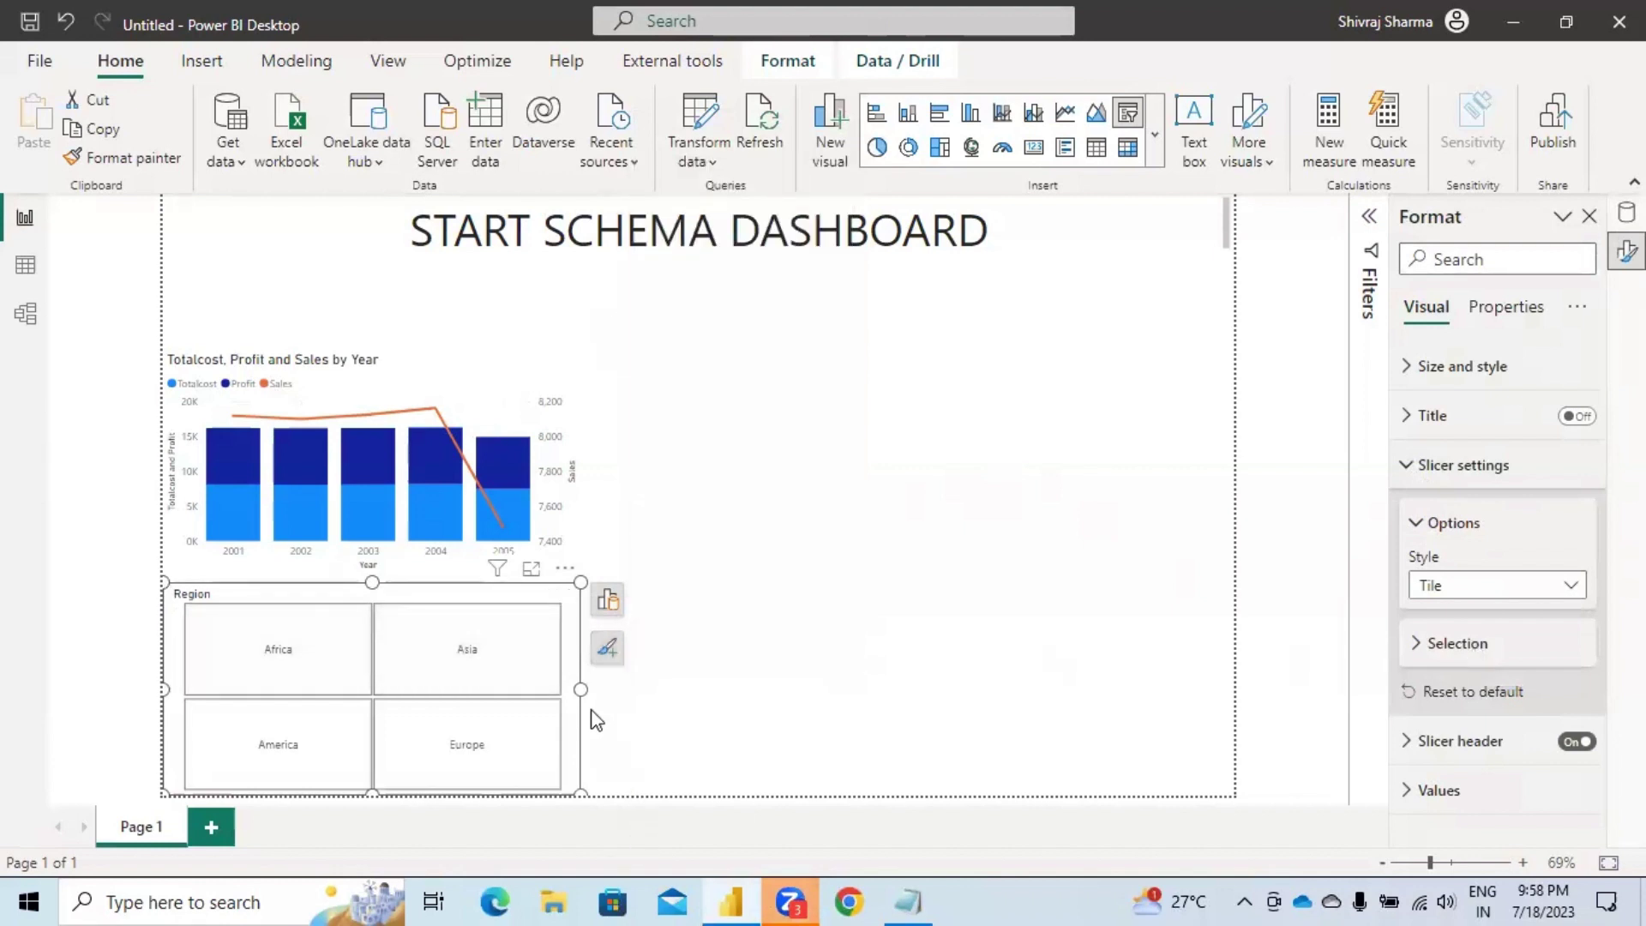
pyautogui.moveTo(580, 690); pyautogui.dragTo(1200, 693)
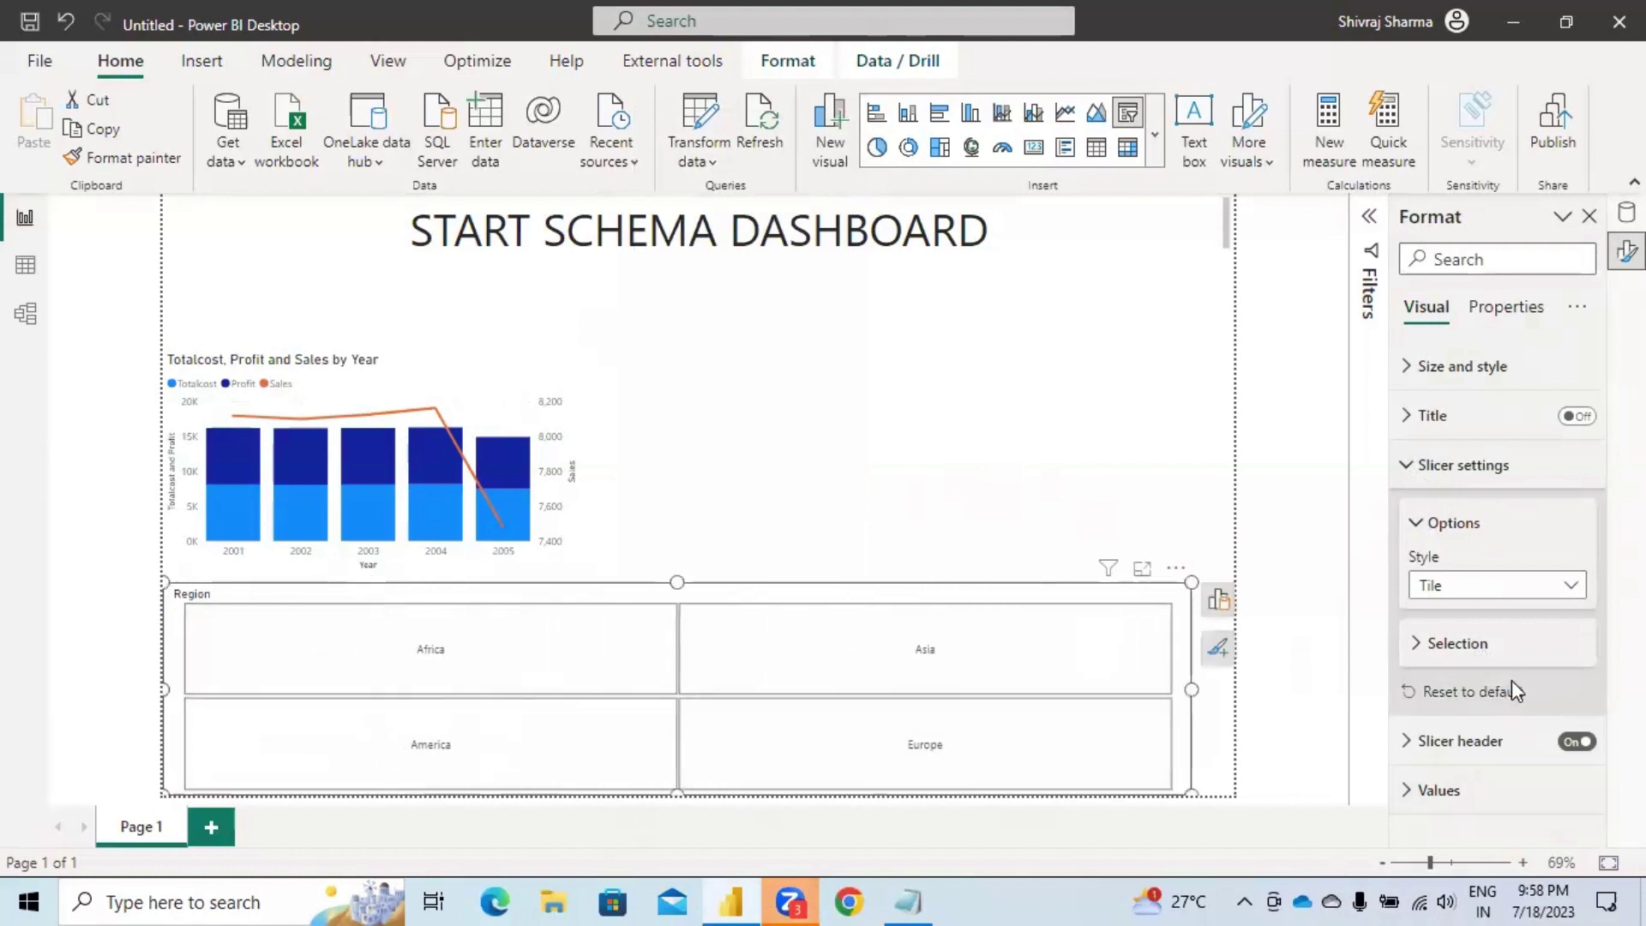
# Turn on Single select in the Region slicer's selection settings.
pyautogui.click(1414, 647)
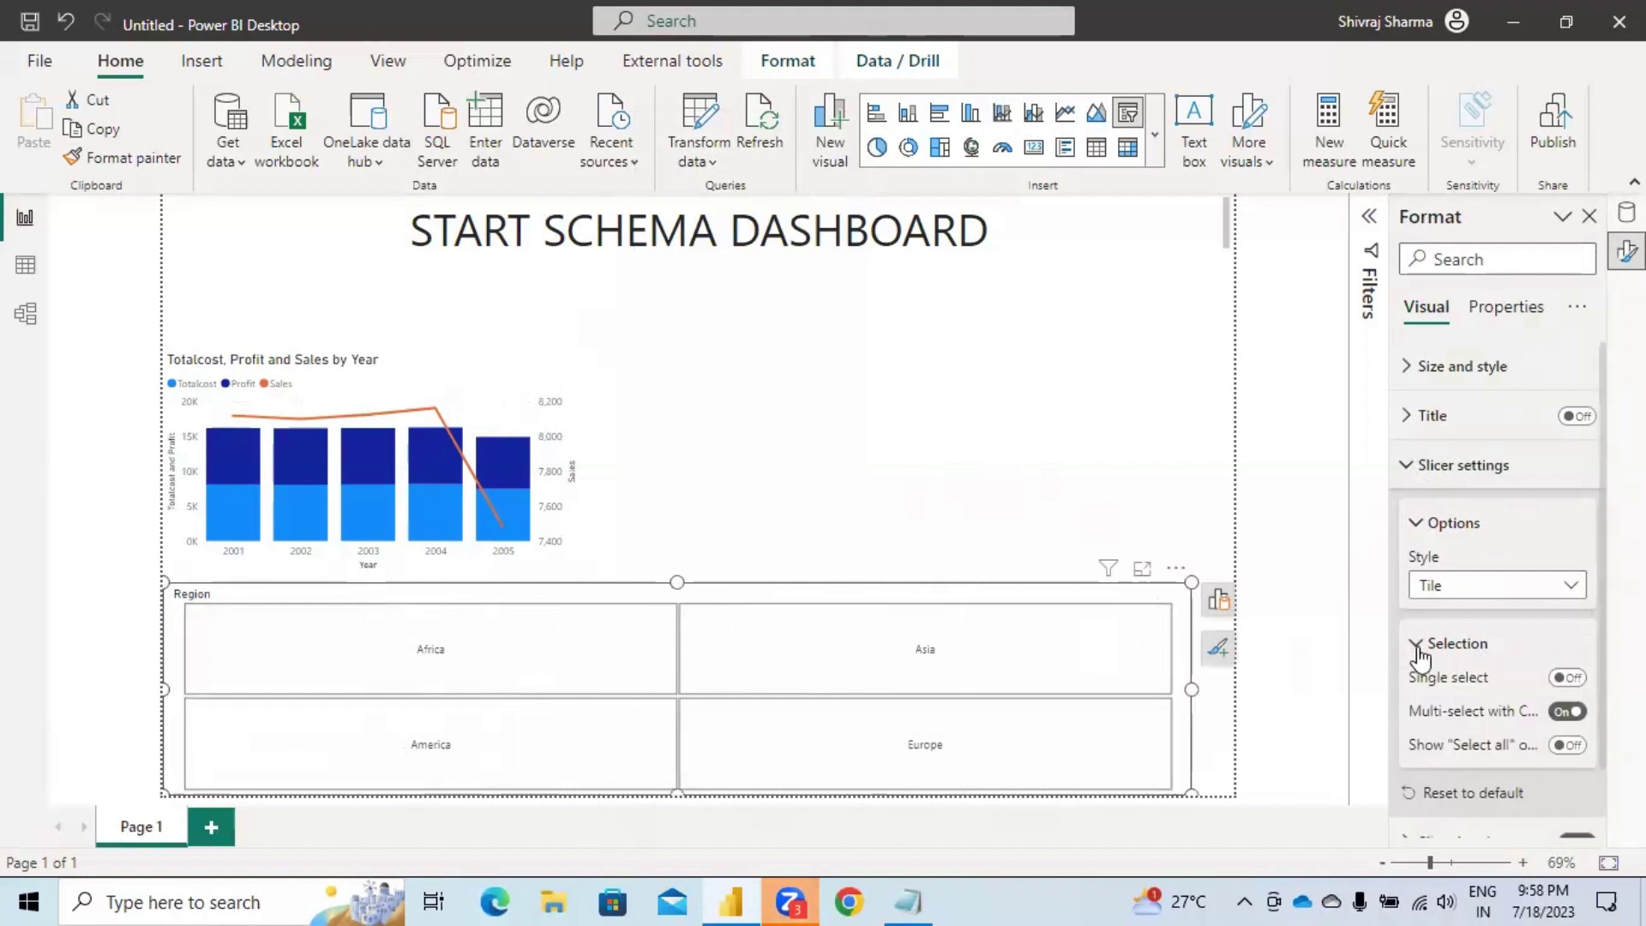
pyautogui.scroll(-1, 1417, 689)
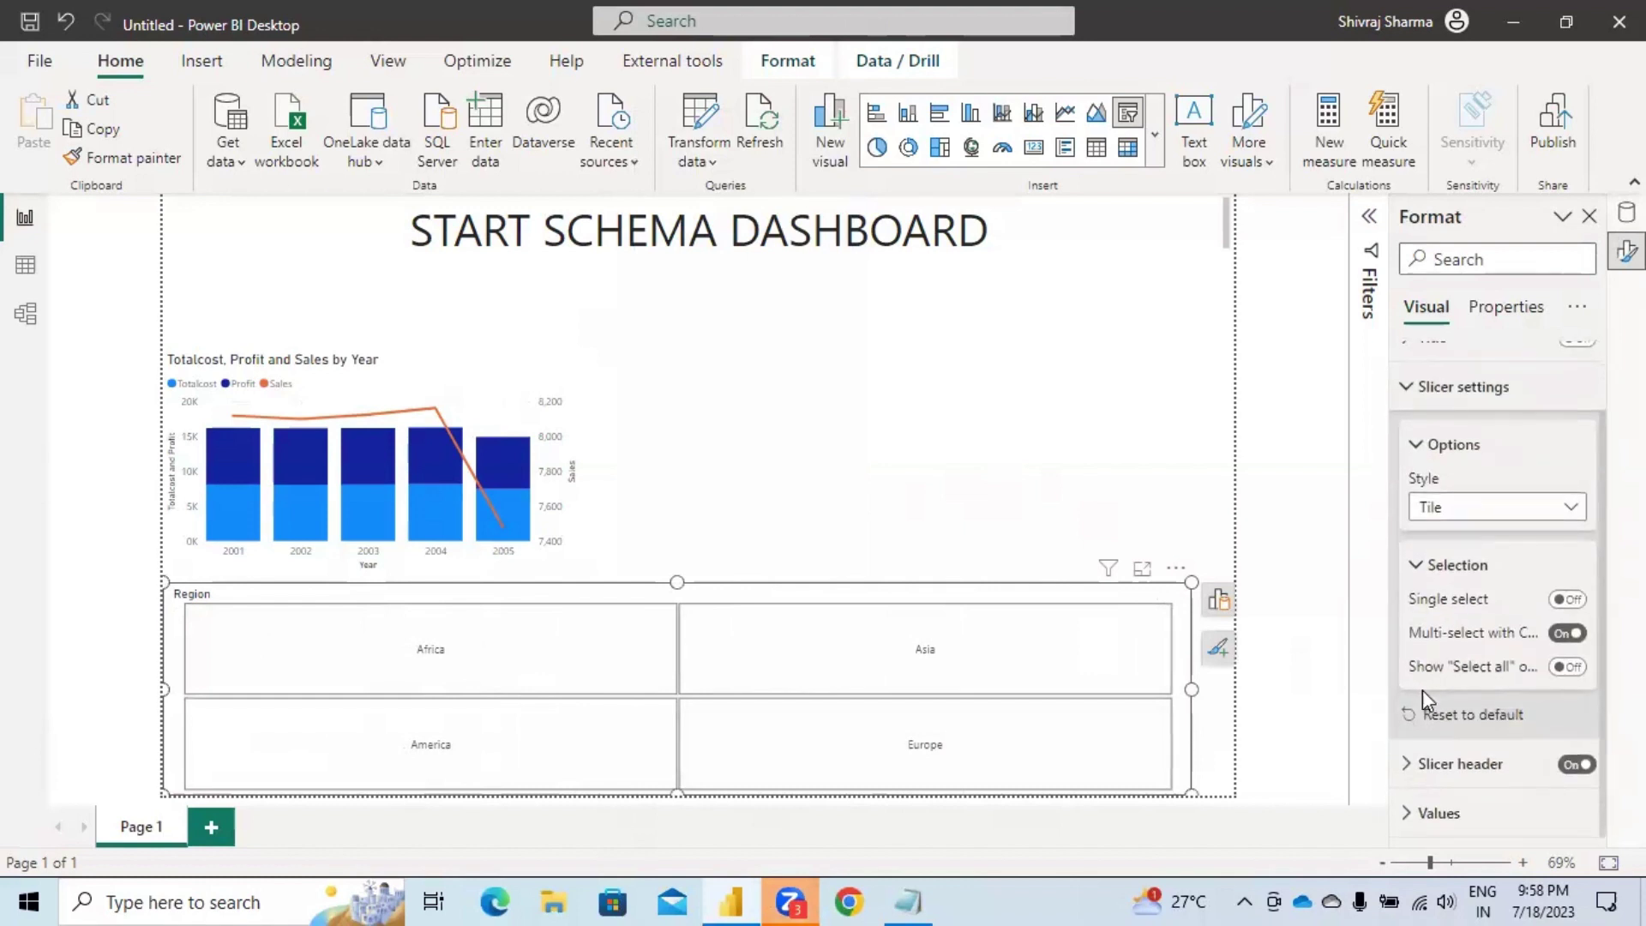
pyautogui.click(1571, 599)
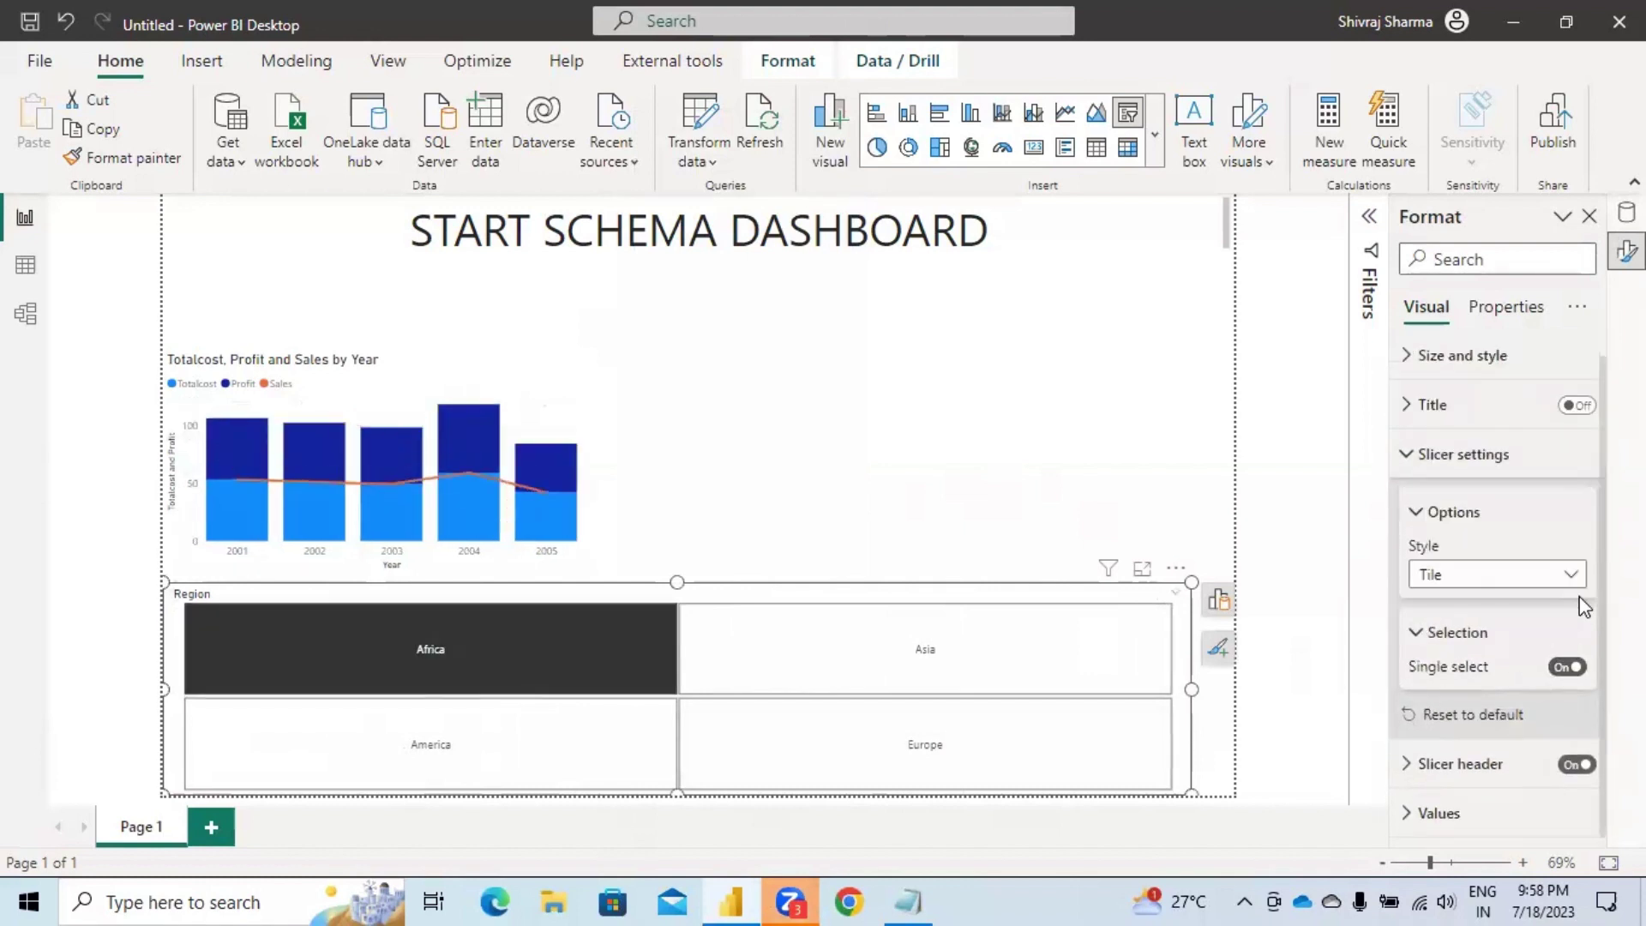
# Test the Region slicer by filtering the combined chart by Asia, Africa, America and Europe in turn.
pyautogui.click(852, 685)
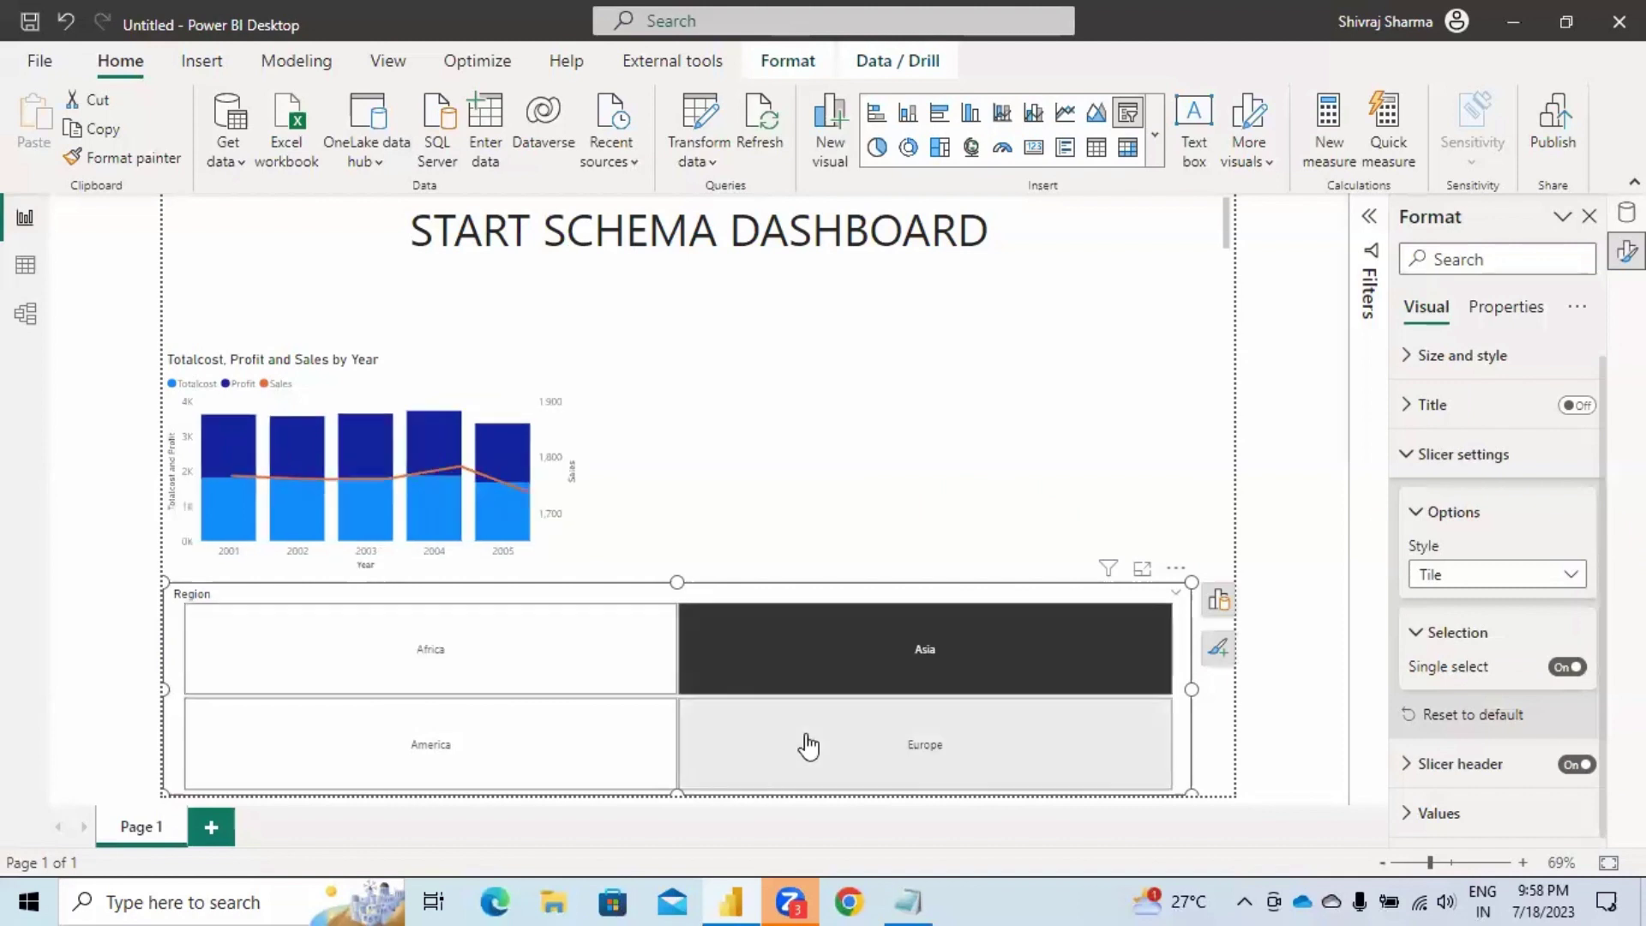
pyautogui.click(426, 648)
pyautogui.click(496, 763)
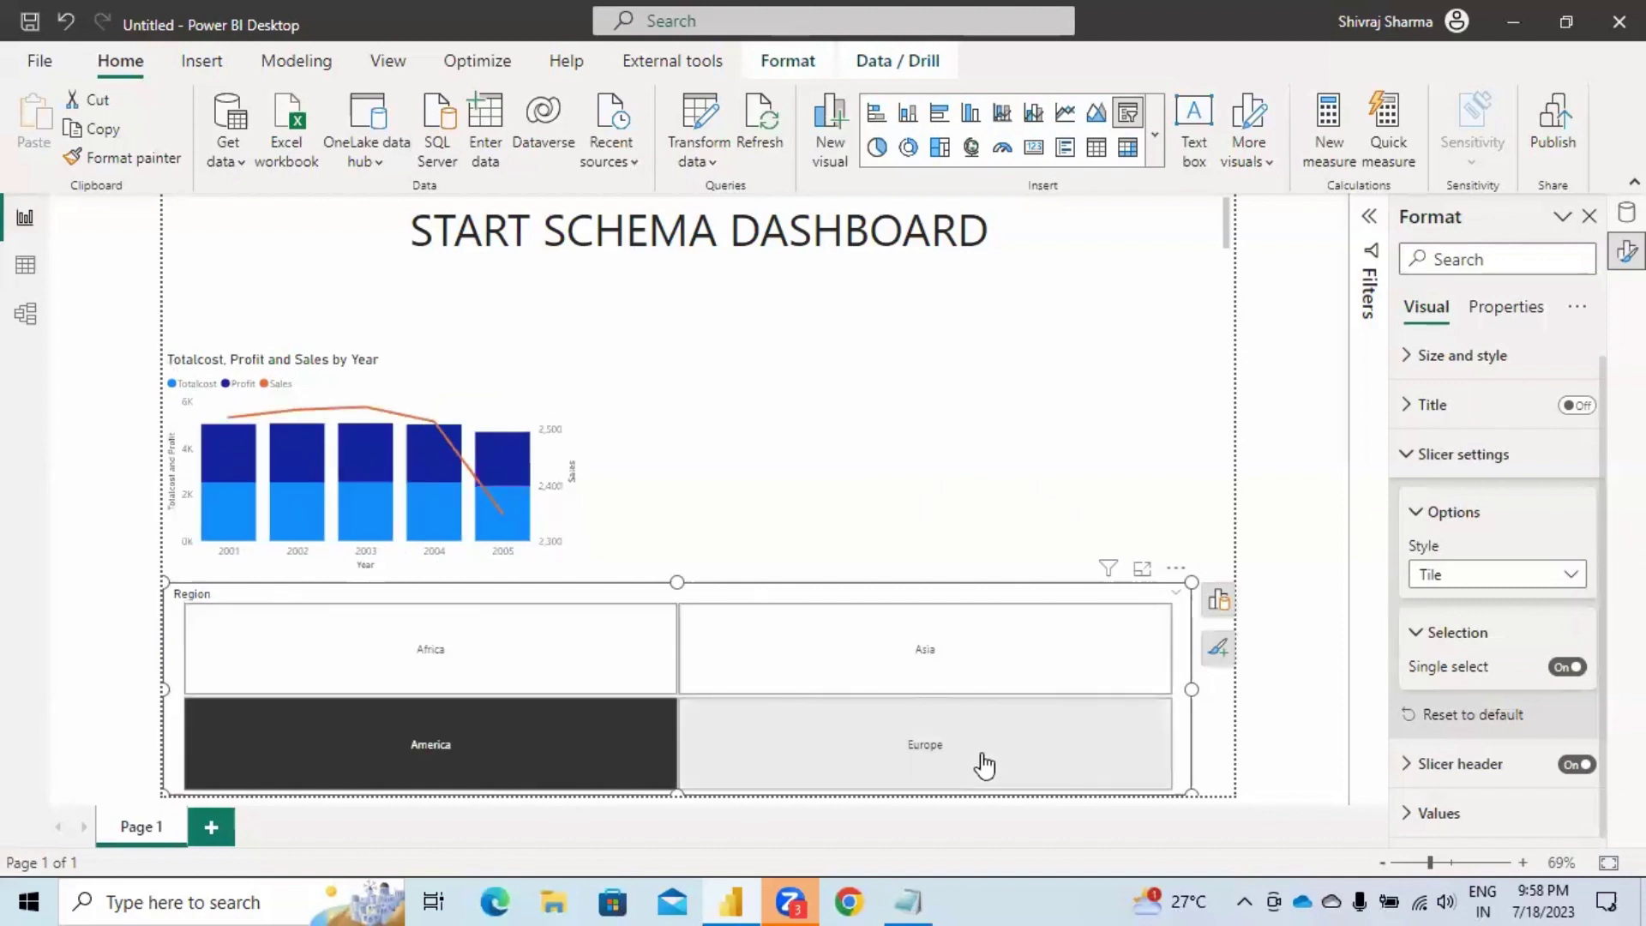
pyautogui.click(983, 765)
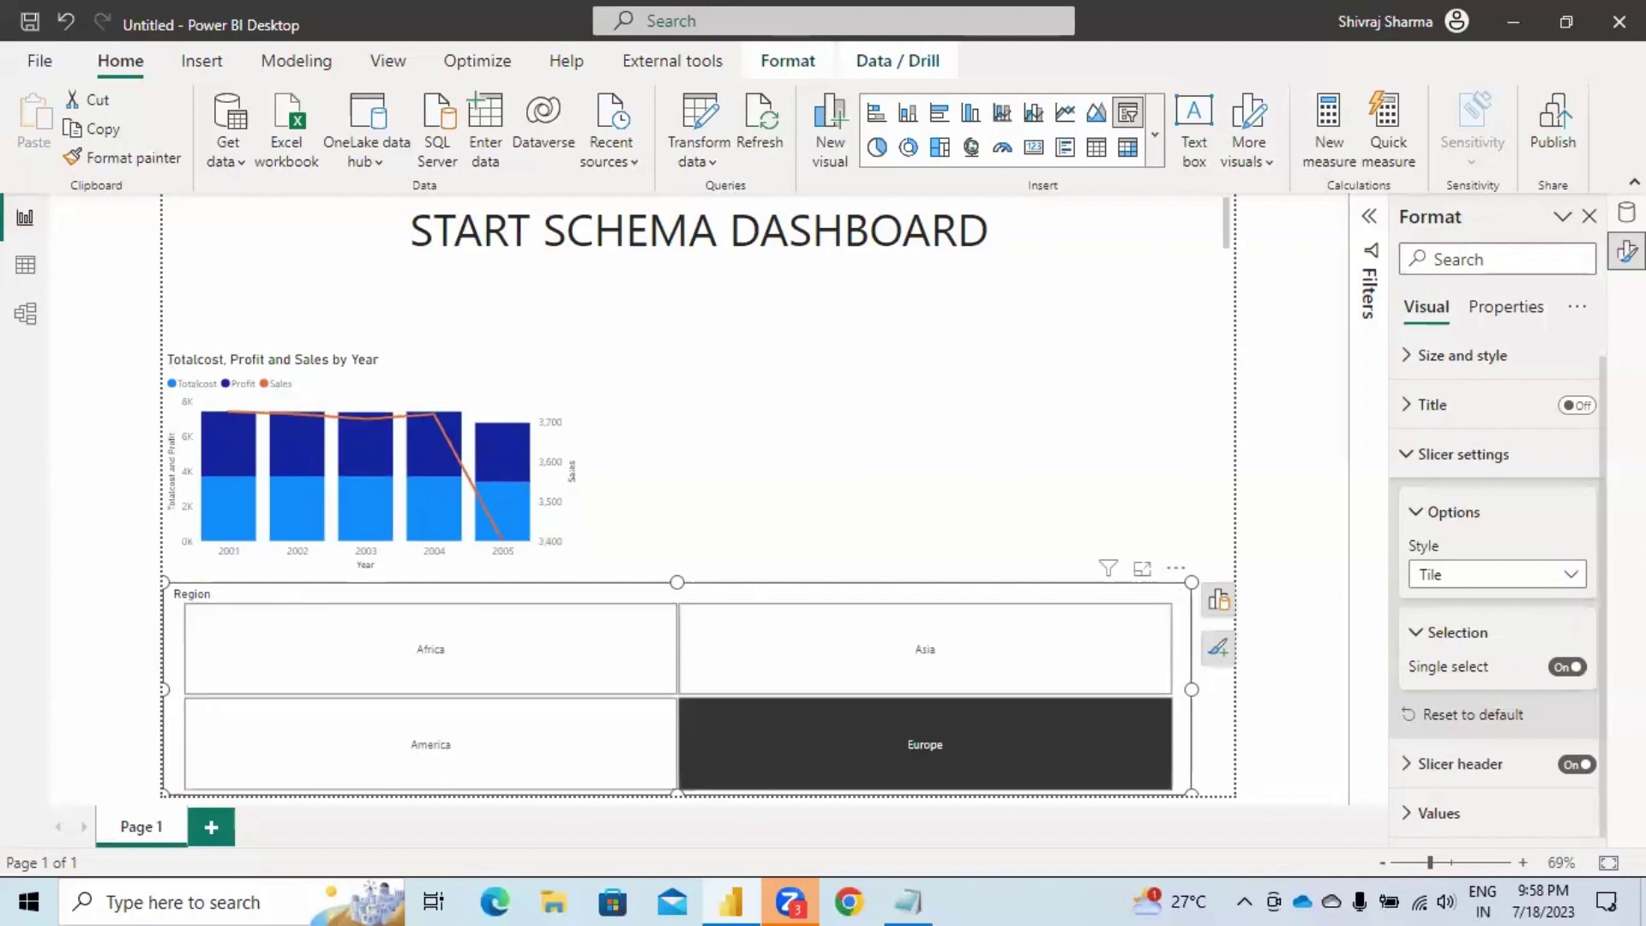
# Examine the Region slicer's selection settings and the font, border and background options for its values.
pyautogui.click(1418, 641)
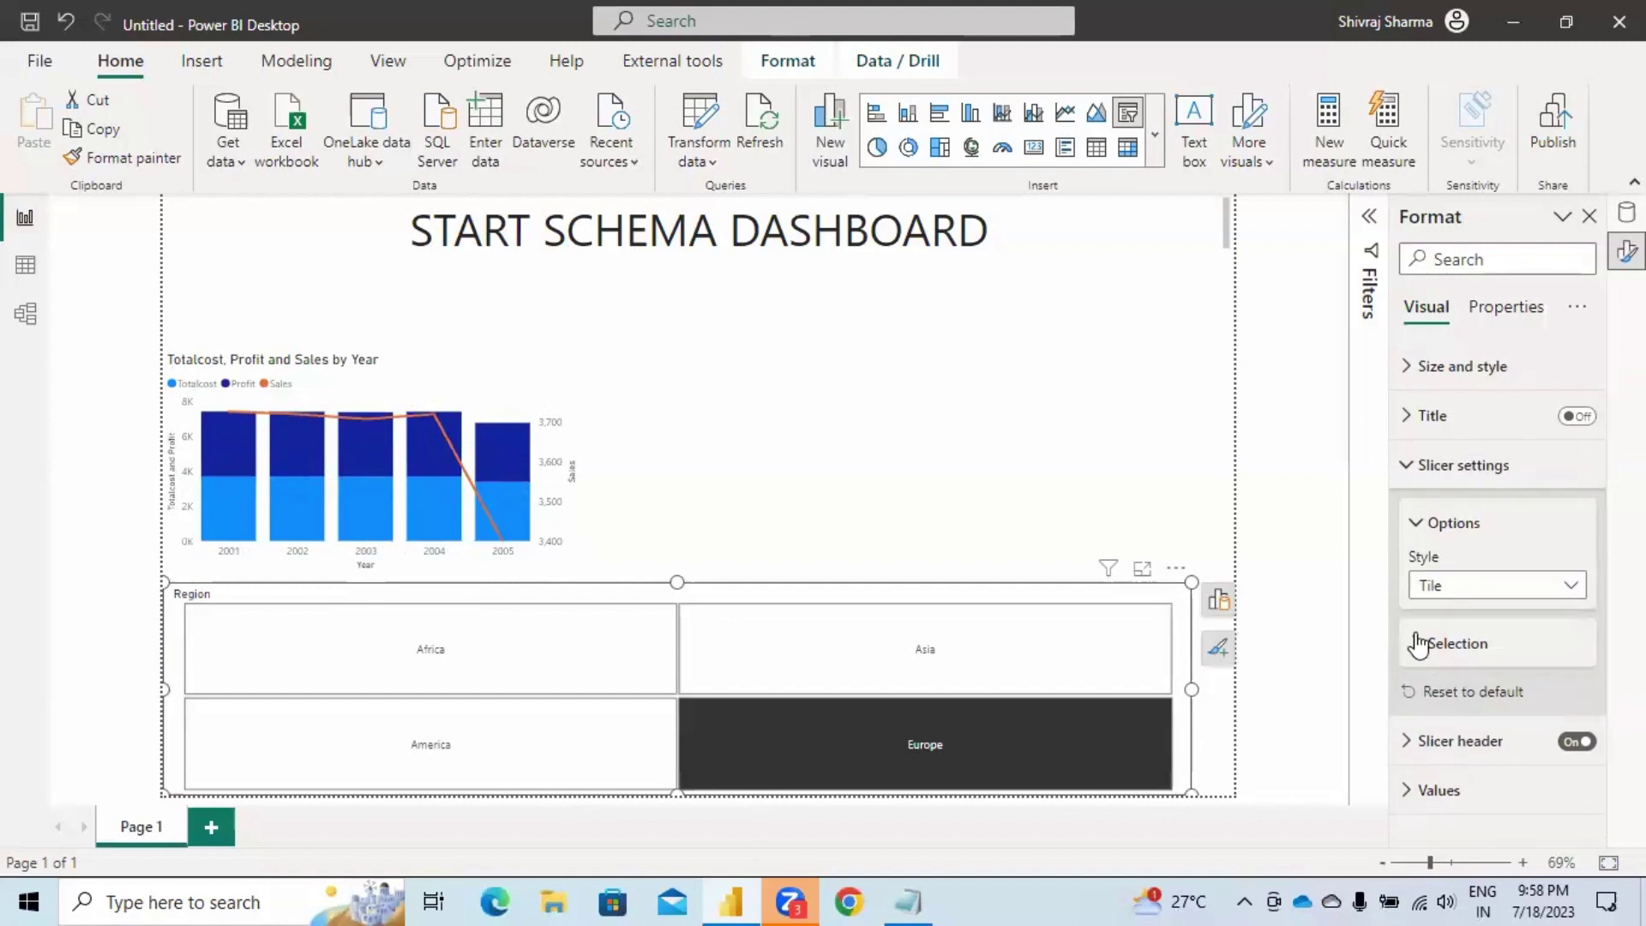
pyautogui.click(1422, 650)
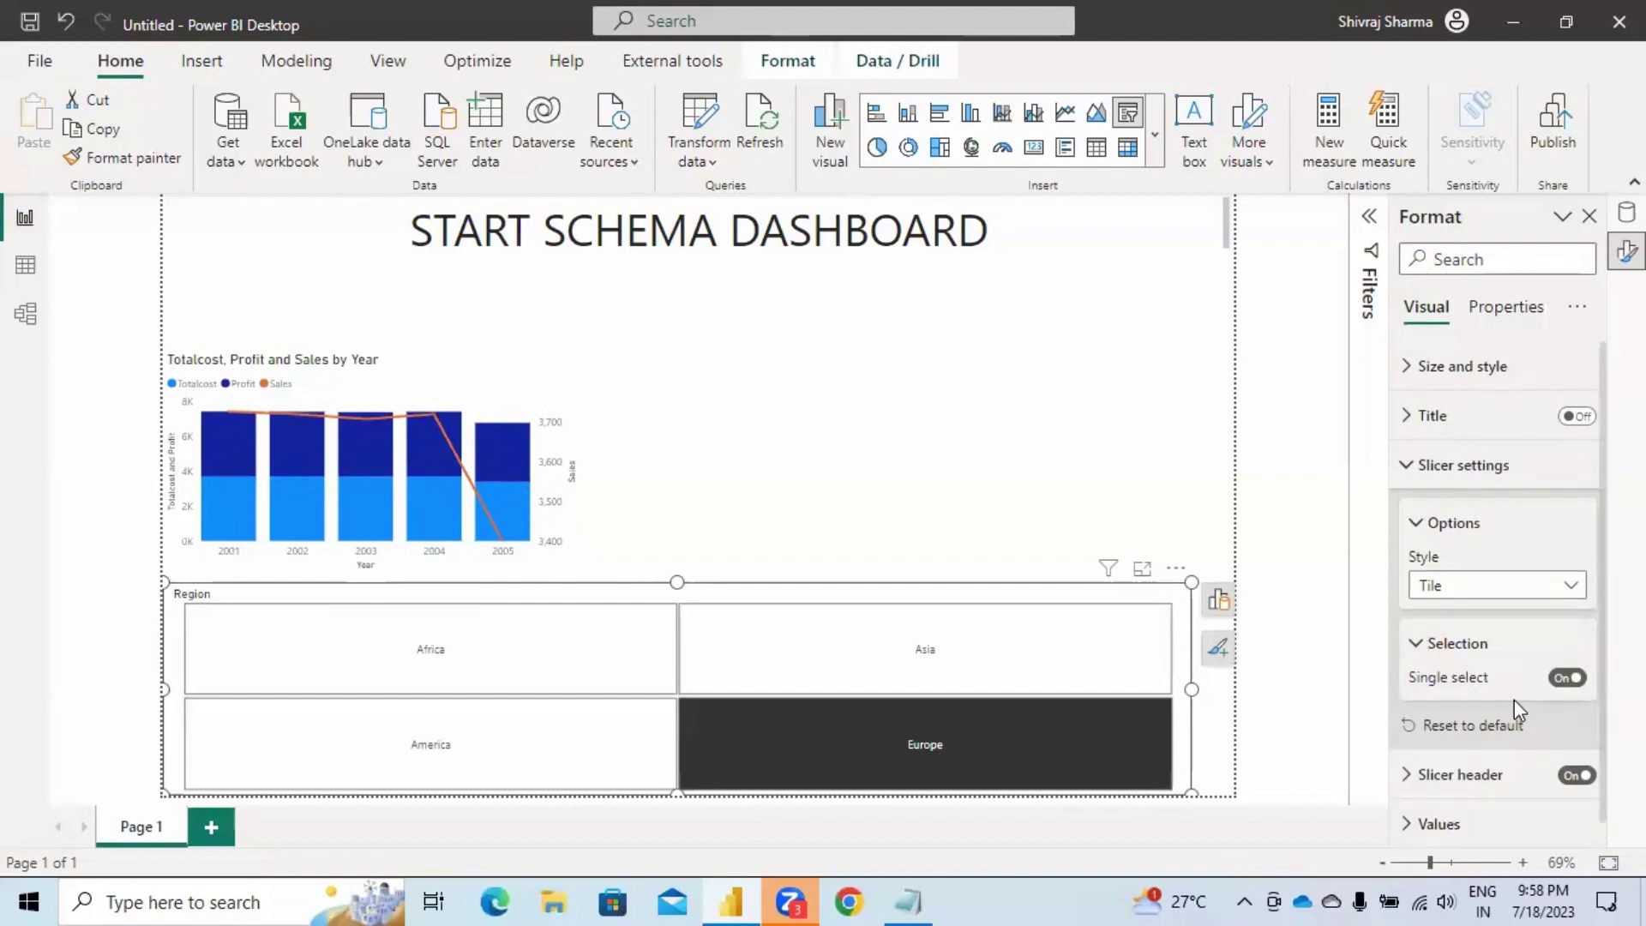
pyautogui.scroll(-1, 1514, 699)
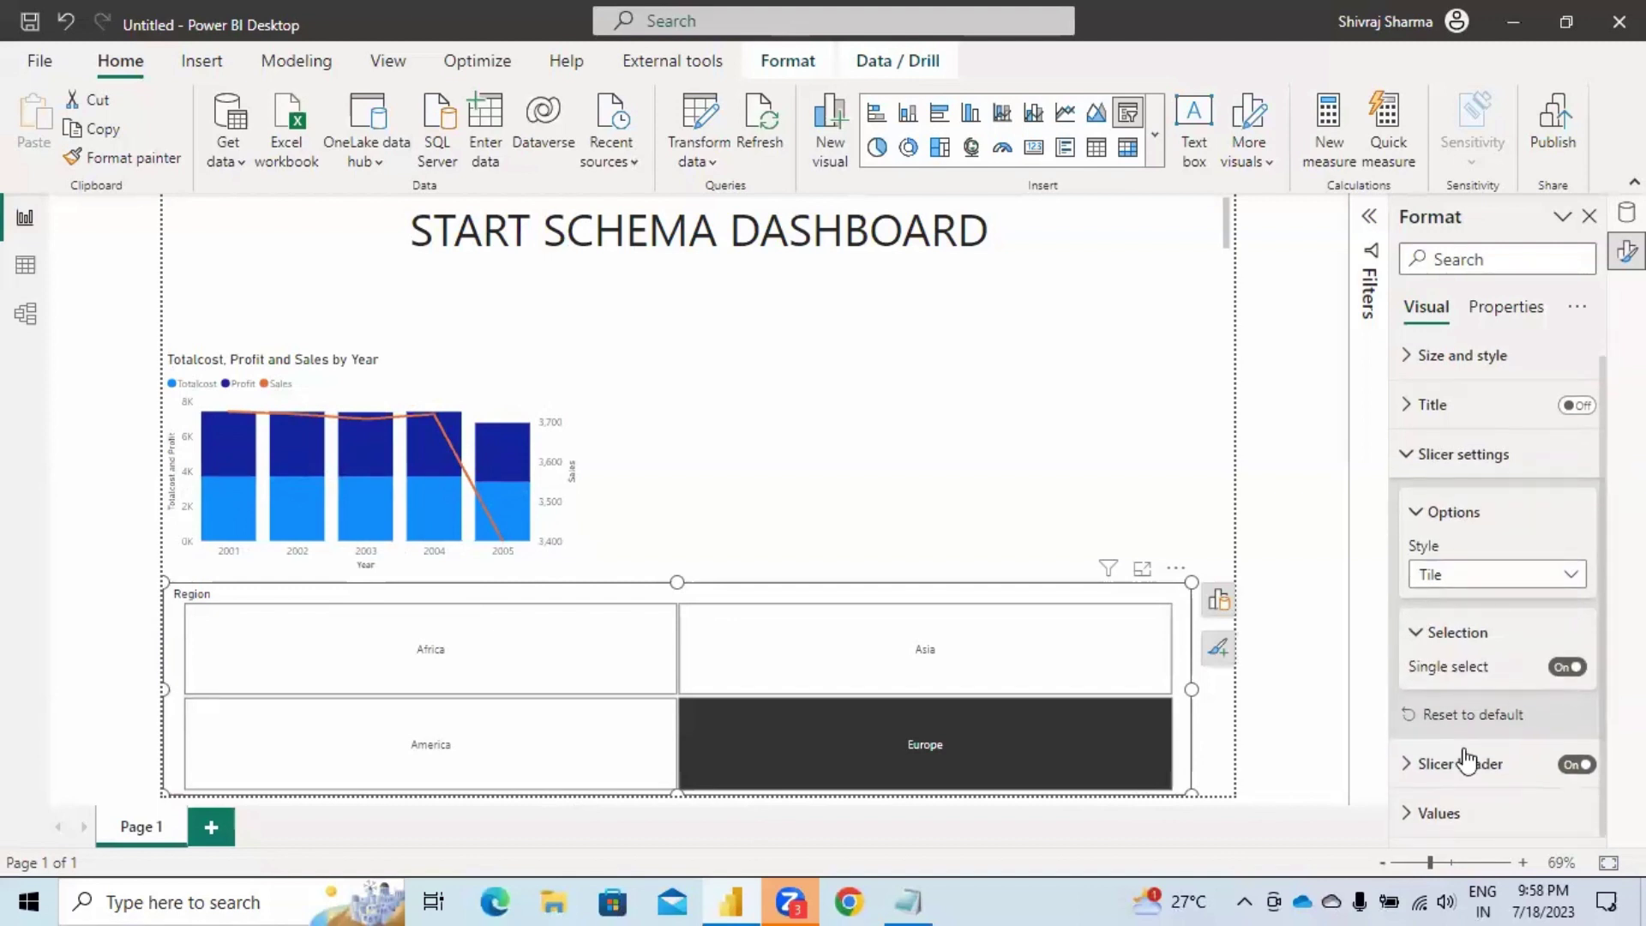
pyautogui.click(1423, 813)
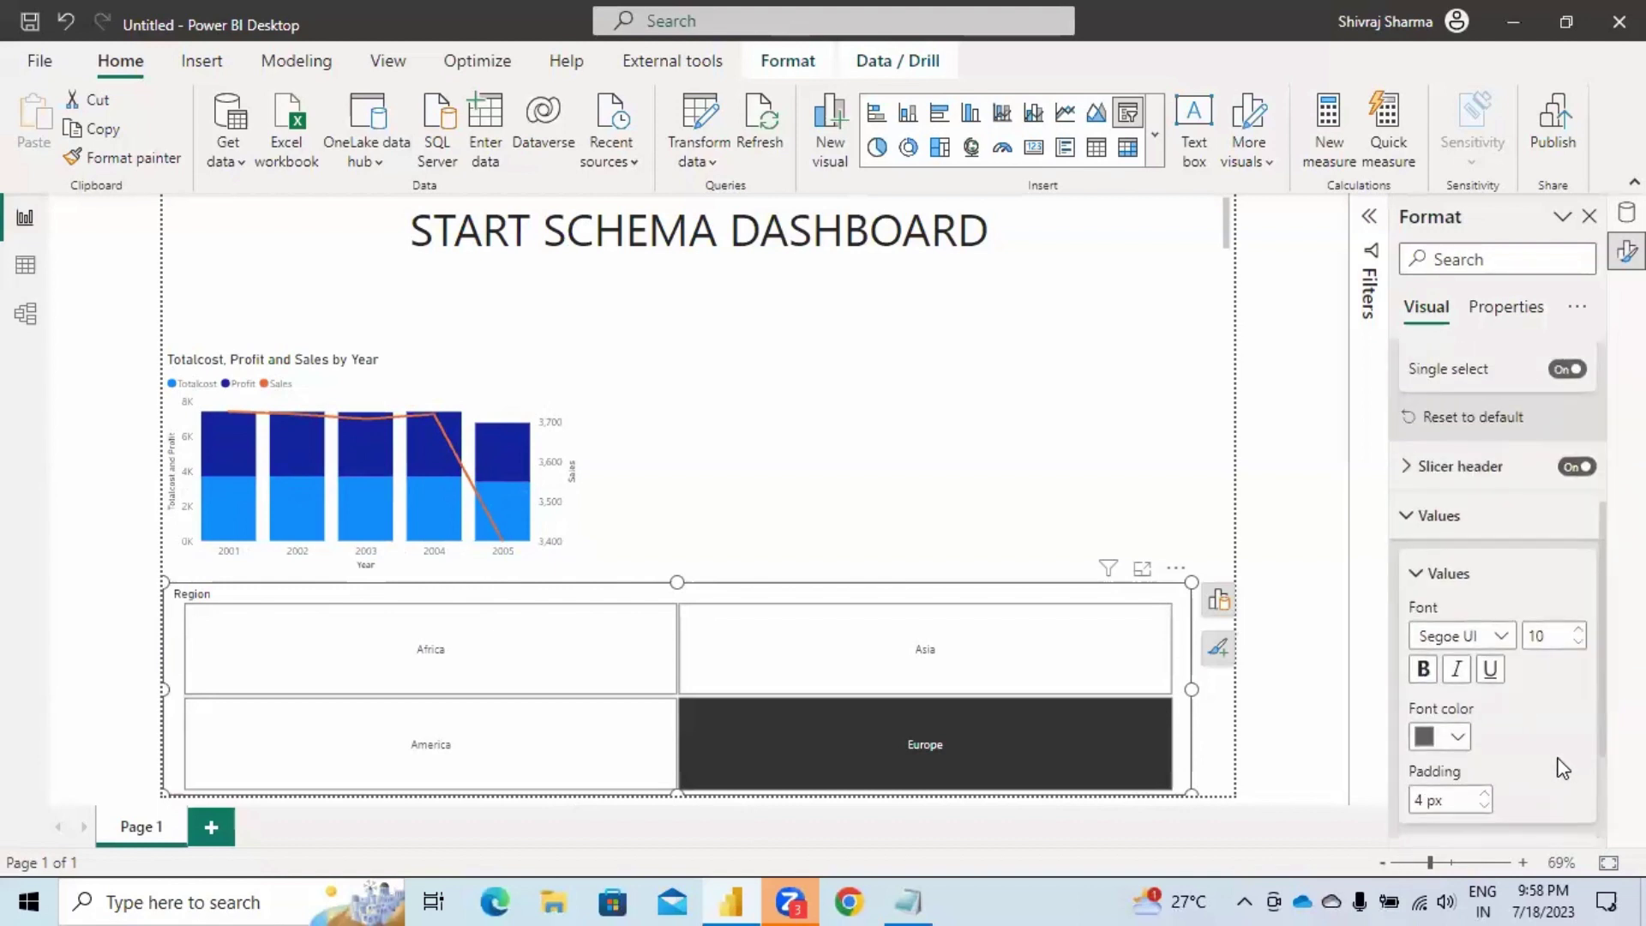
pyautogui.scroll(-3, 1561, 769)
pyautogui.scroll(1, 1466, 776)
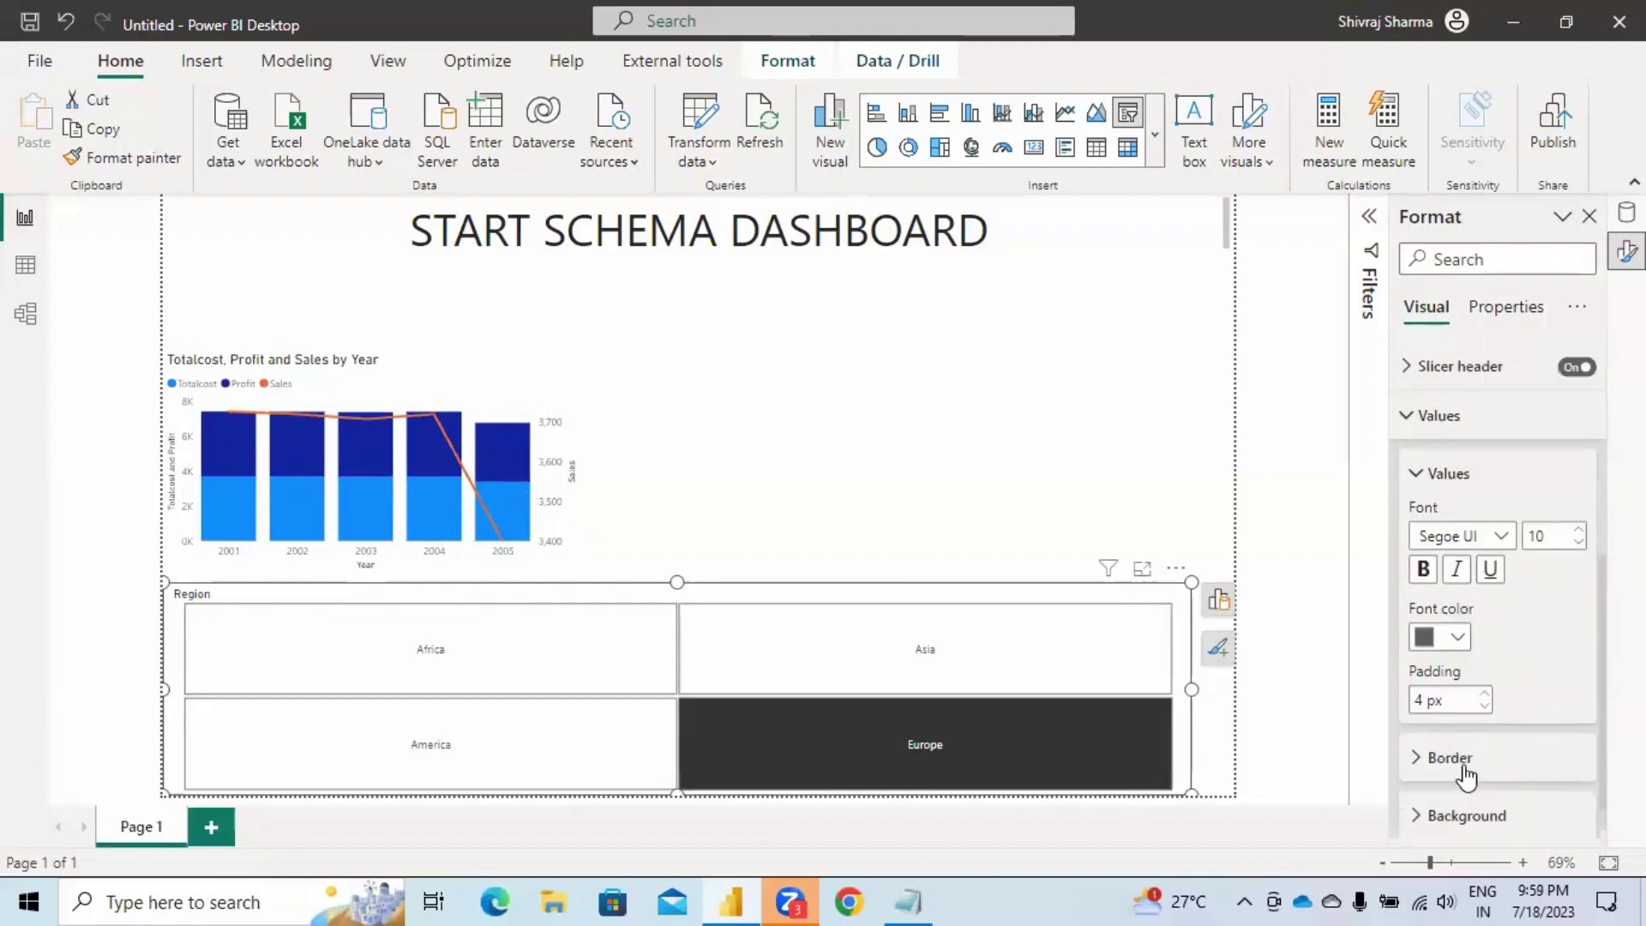
pyautogui.scroll(5, 1496, 774)
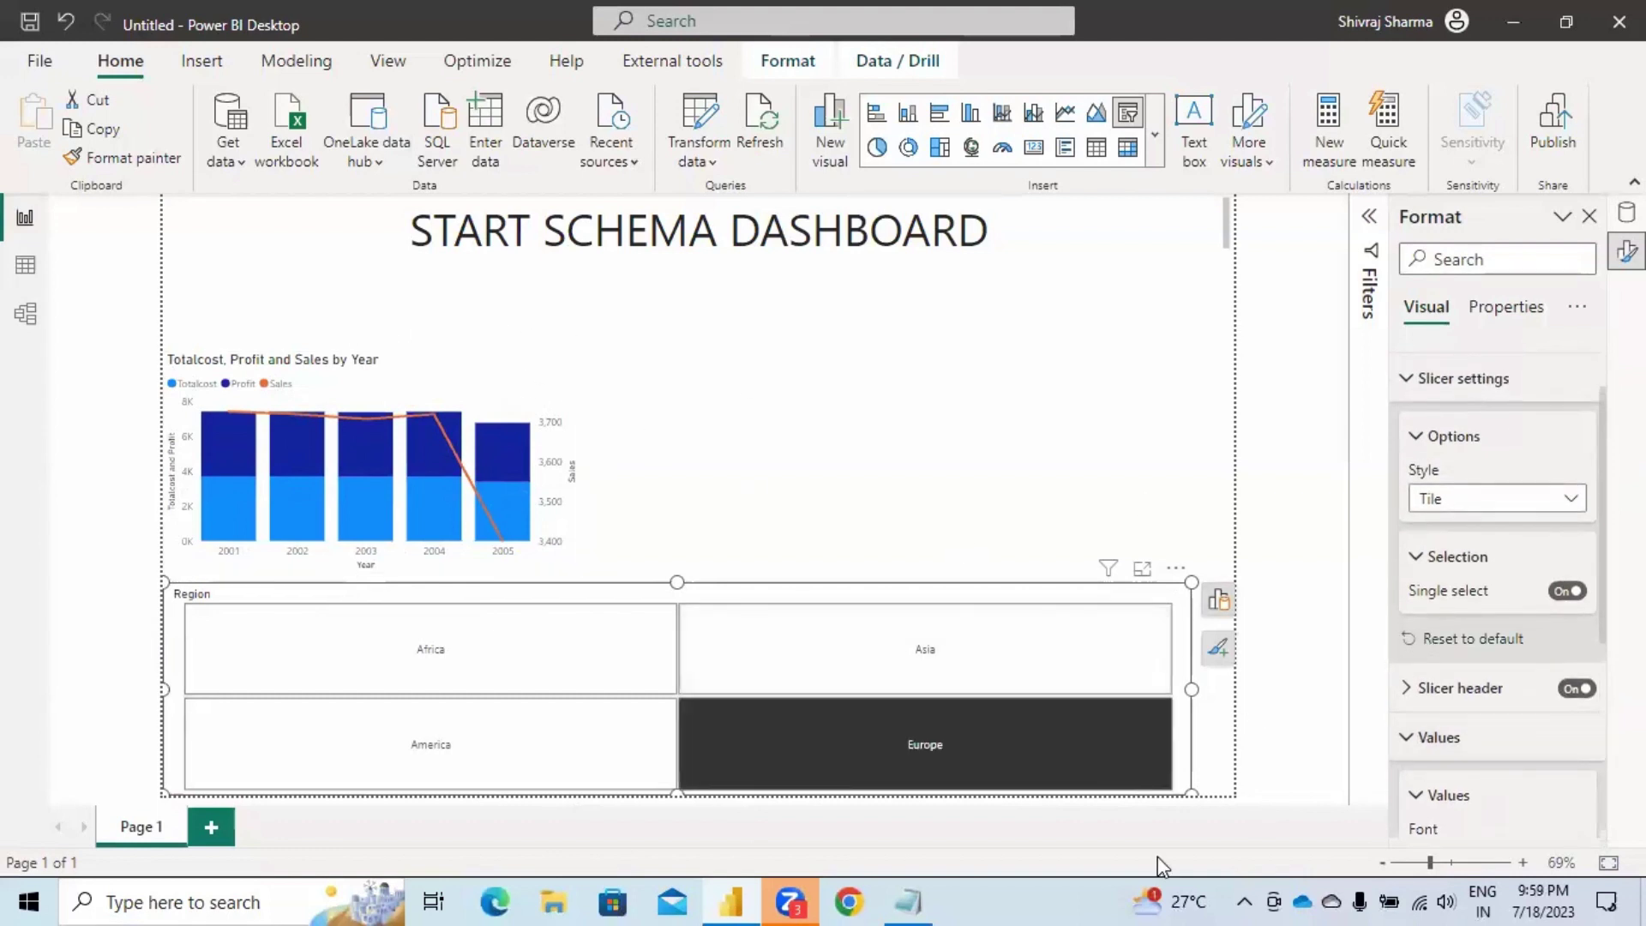
# Try the Dropdown style on the Region slicer and switch it back to Tile.
pyautogui.click(1568, 501)
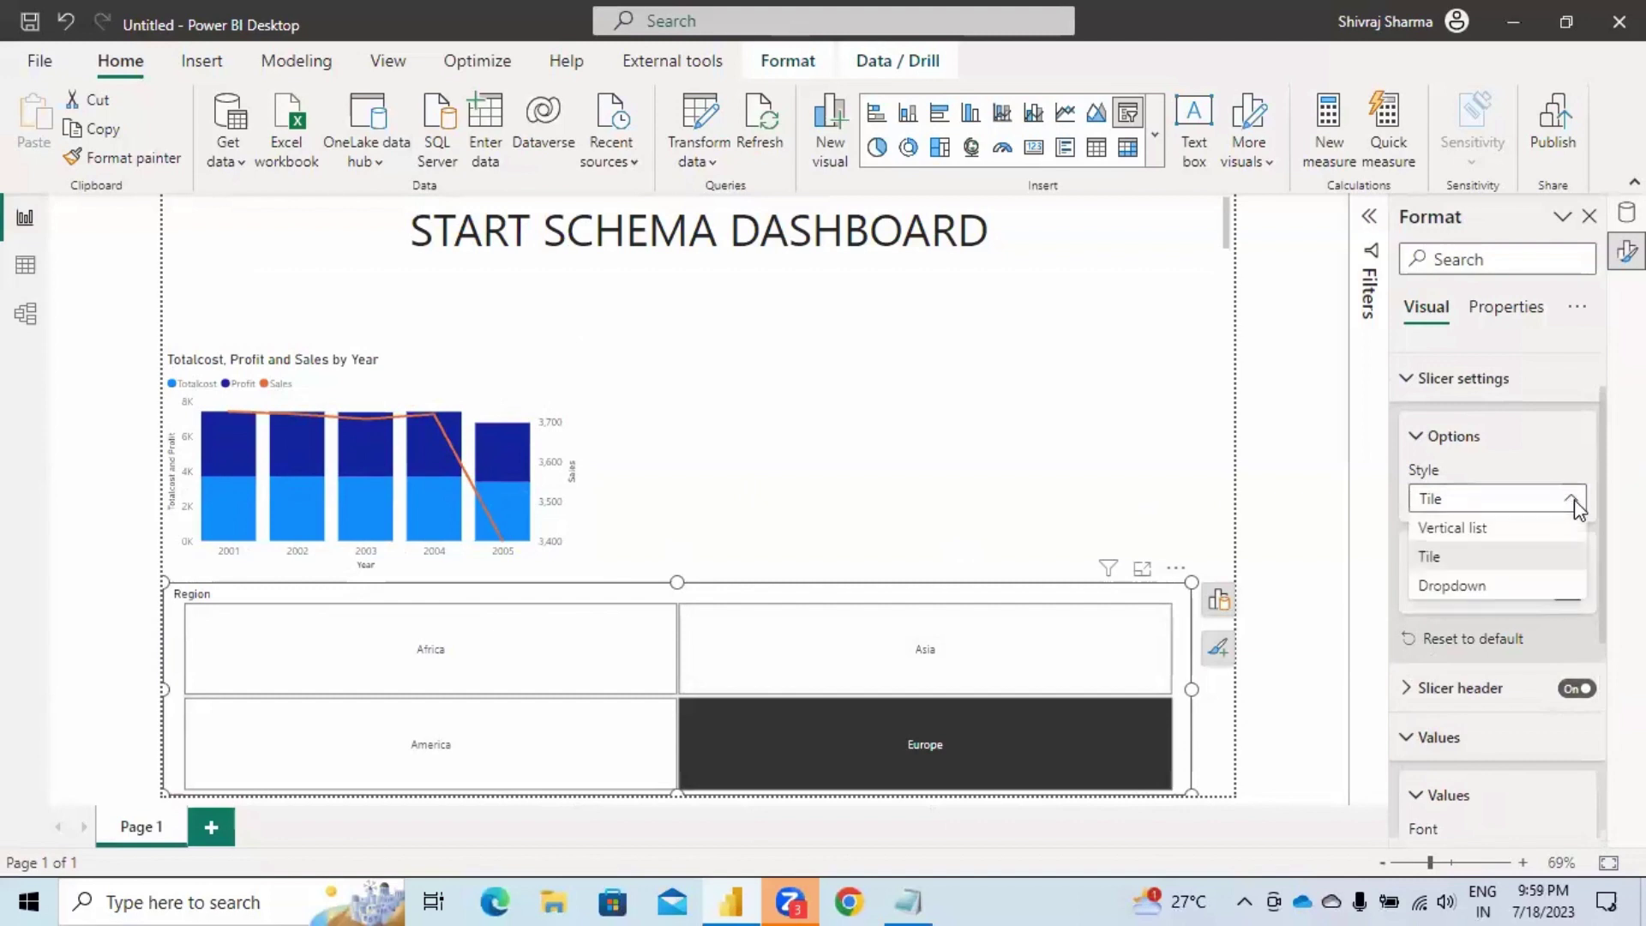
pyautogui.click(1471, 587)
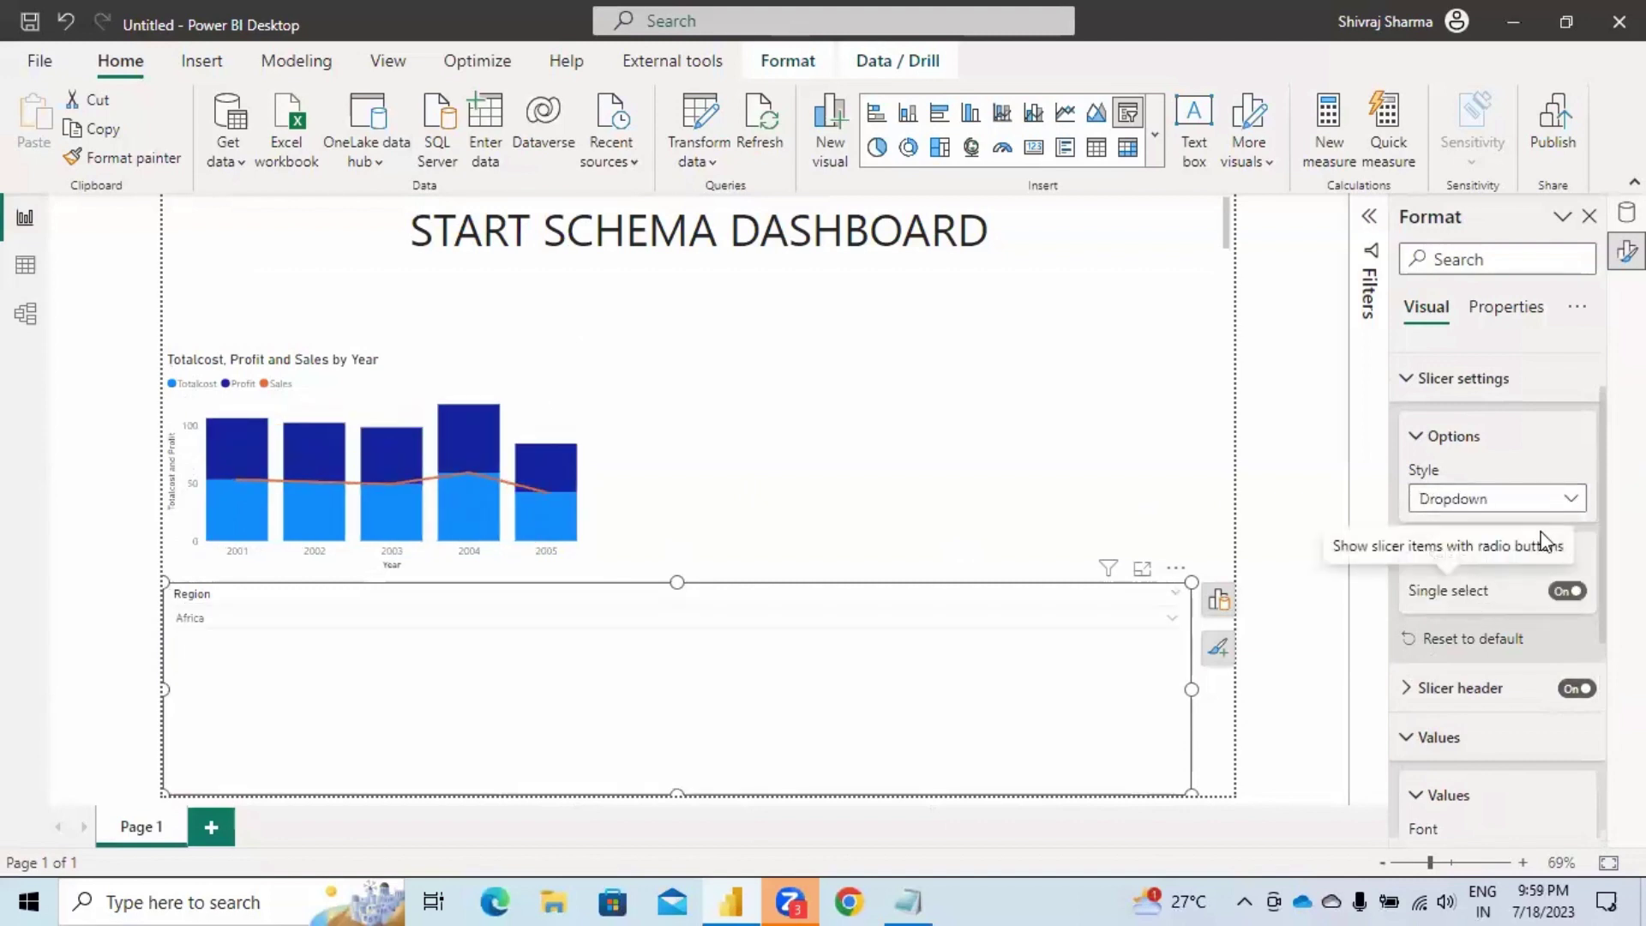
pyautogui.click(1574, 497)
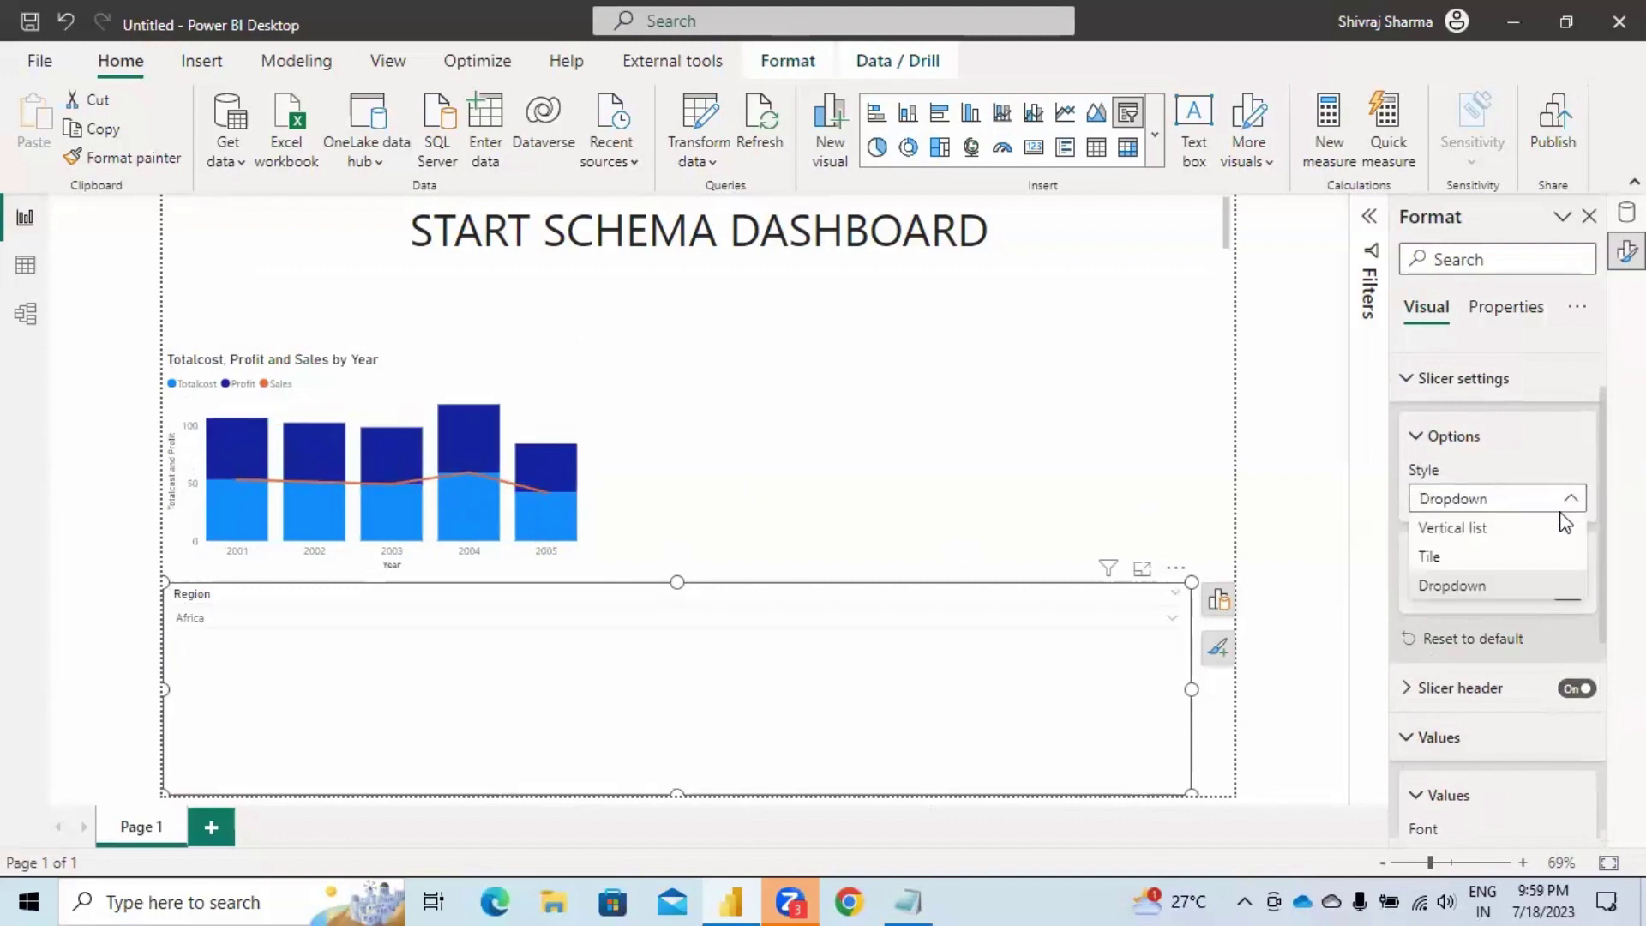
pyautogui.click(1455, 561)
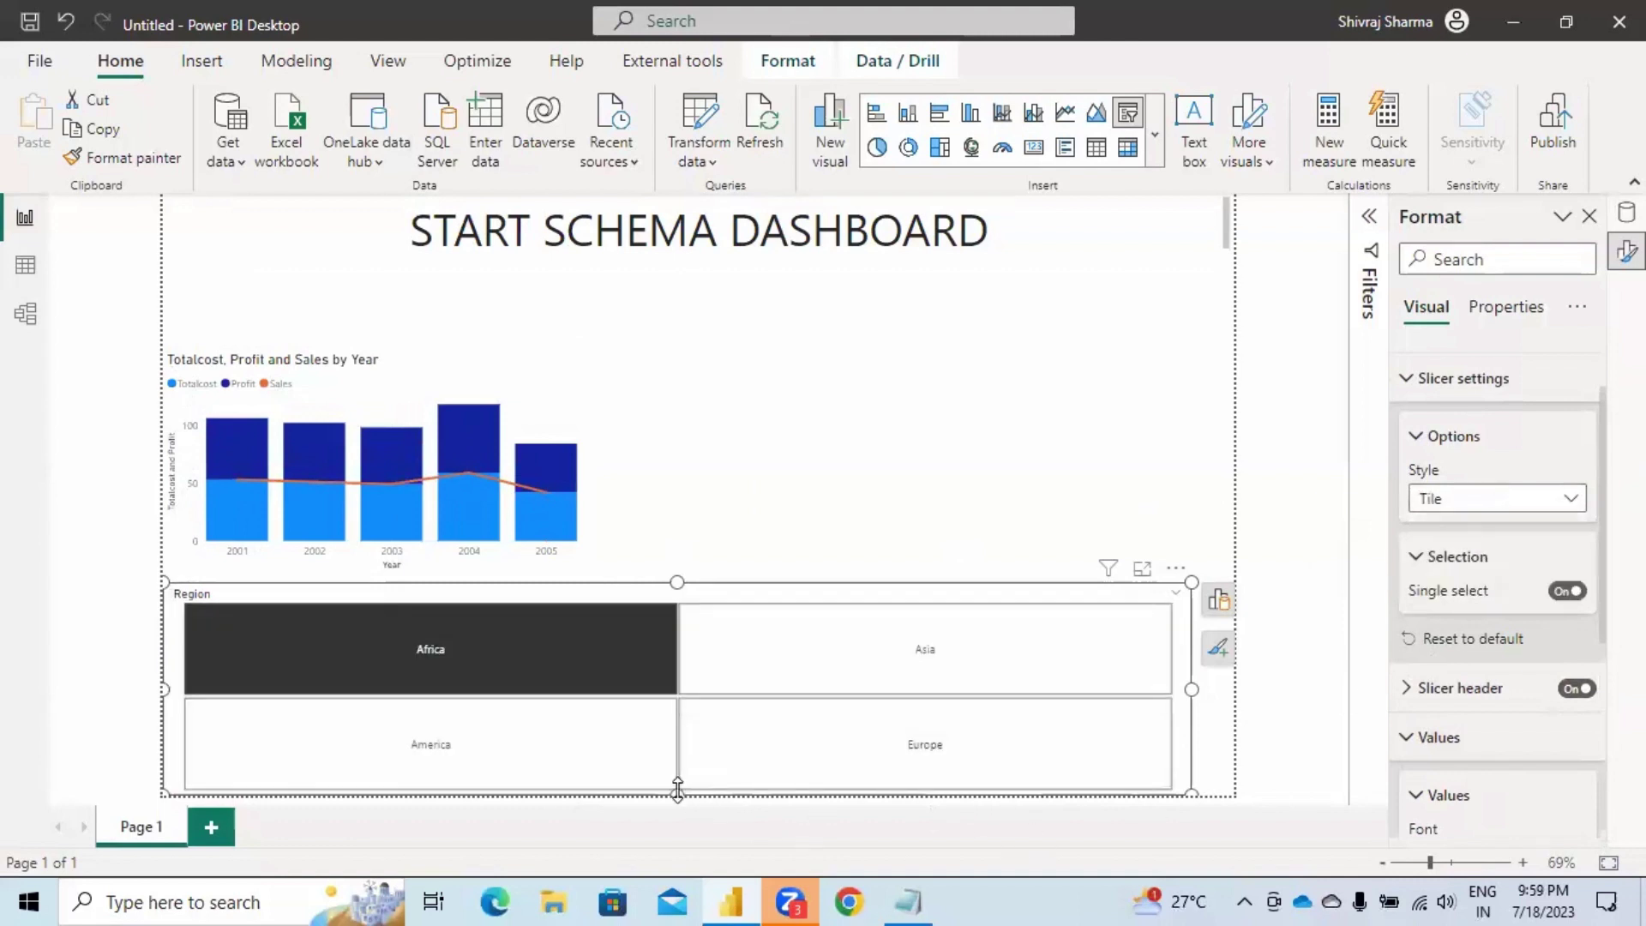
# Reduce the Region slicer's height, move it directly beneath the heading with the combined chart below it, and select Asia.
pyautogui.moveTo(677, 788); pyautogui.dragTo(681, 733)
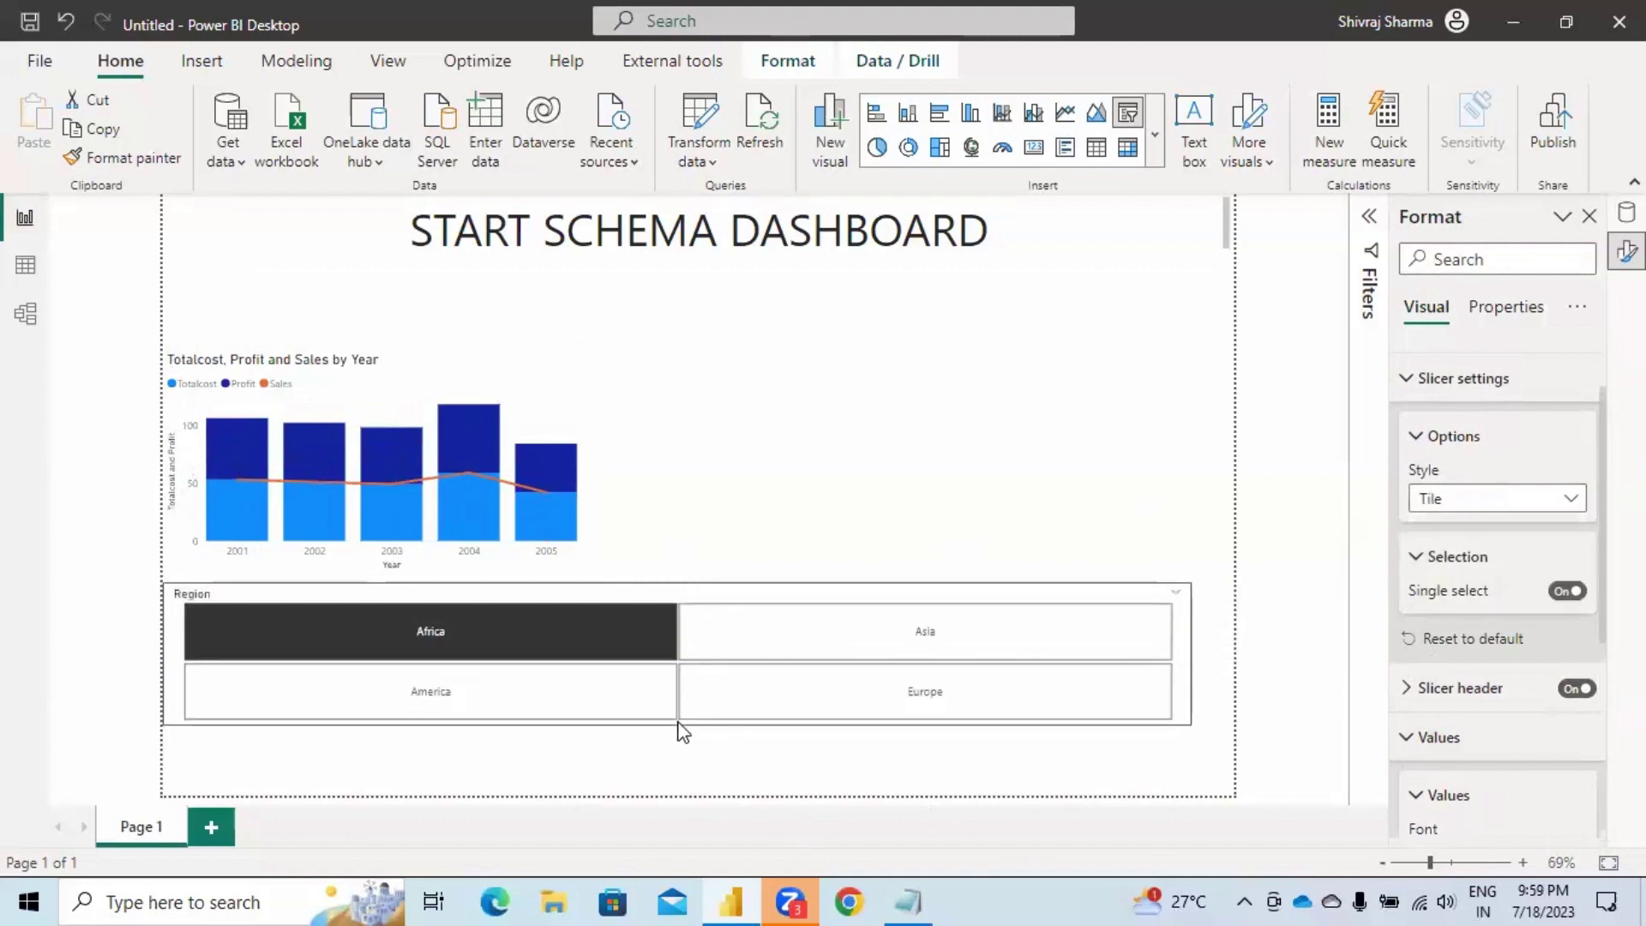
pyautogui.moveTo(861, 593); pyautogui.dragTo(851, 269)
pyautogui.moveTo(526, 423); pyautogui.dragTo(522, 463)
pyautogui.click(883, 310)
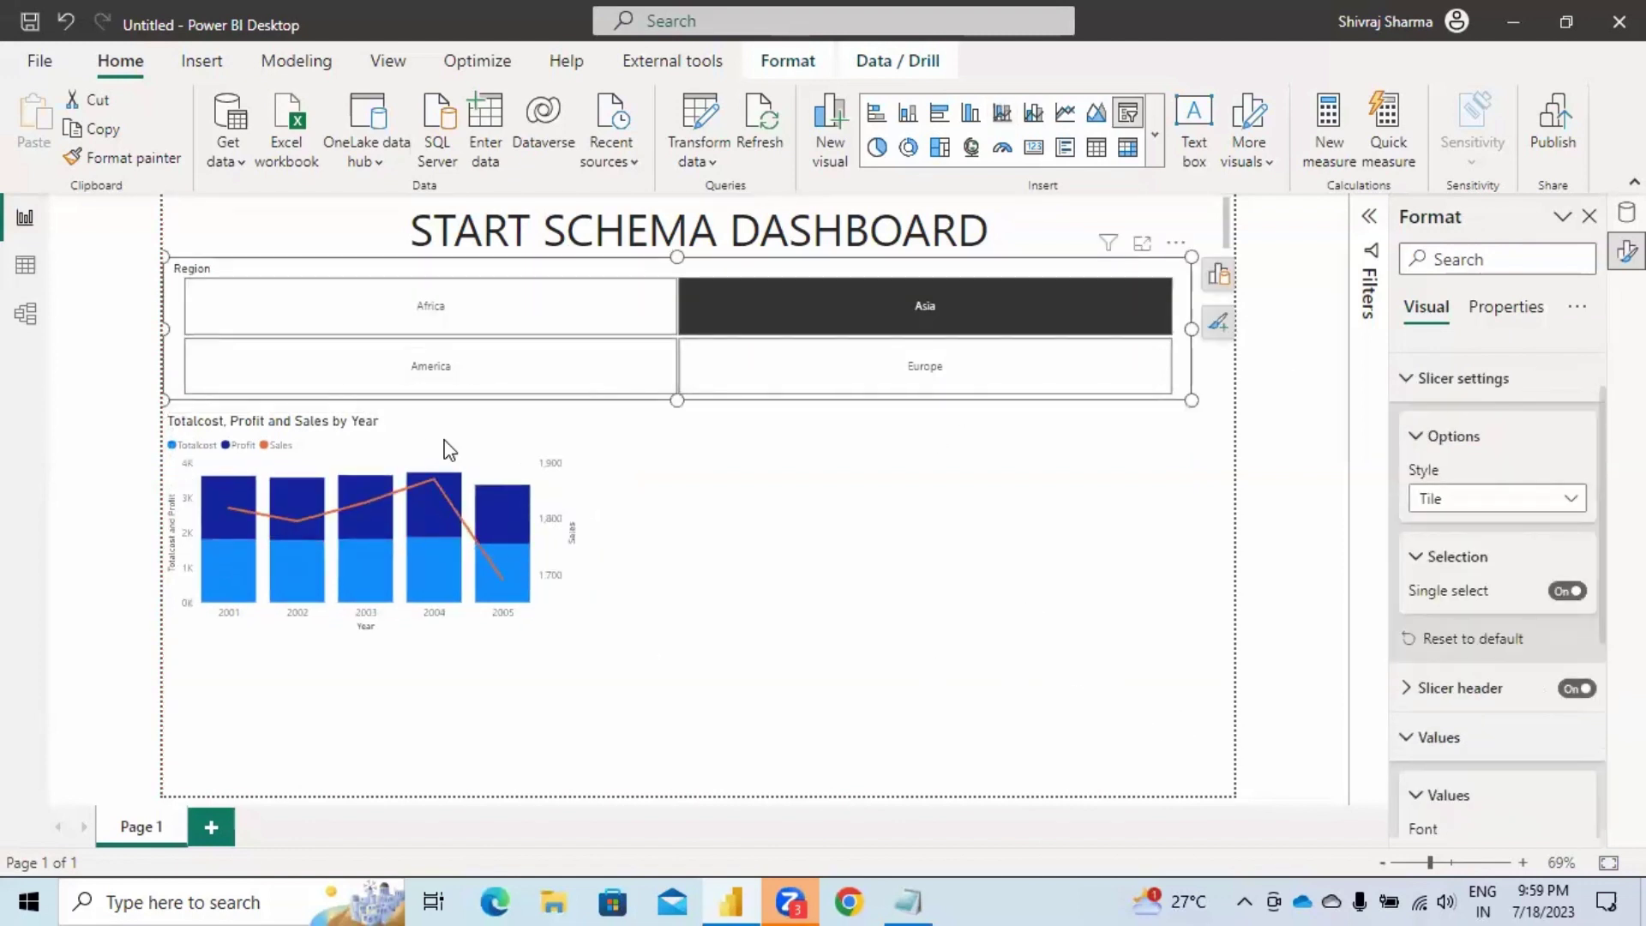
# Turn off Single select for the Region slicer, enable its "Select all" option and deselect the slicer.
pyautogui.click(1567, 590)
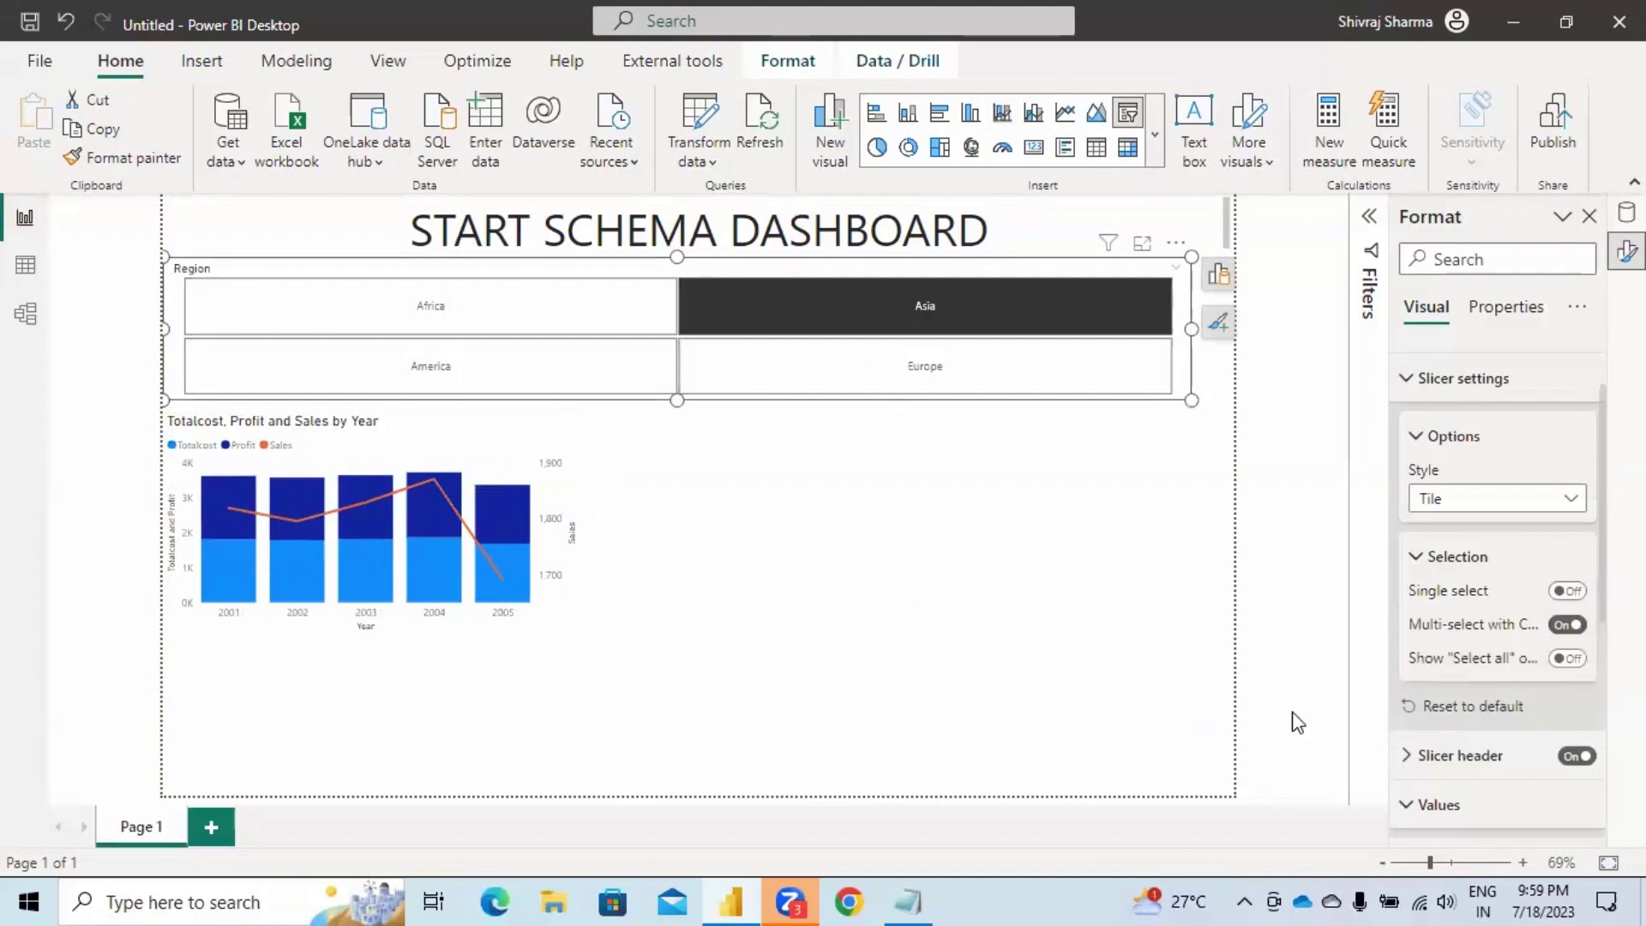
pyautogui.click(1567, 659)
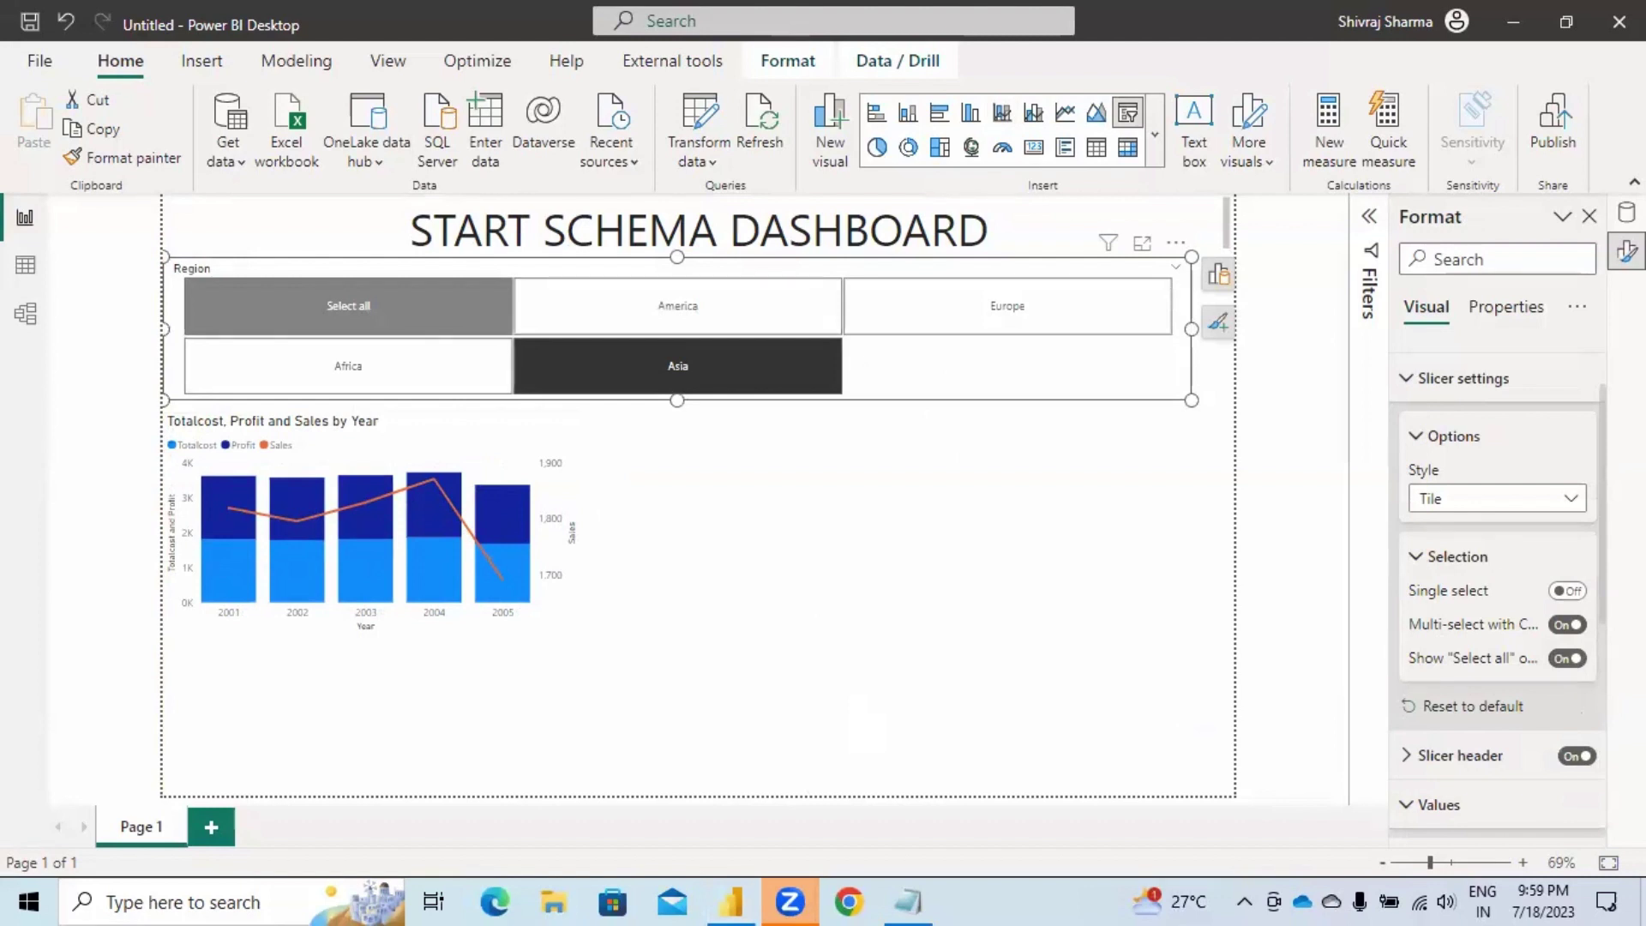
pyautogui.click(790, 505)
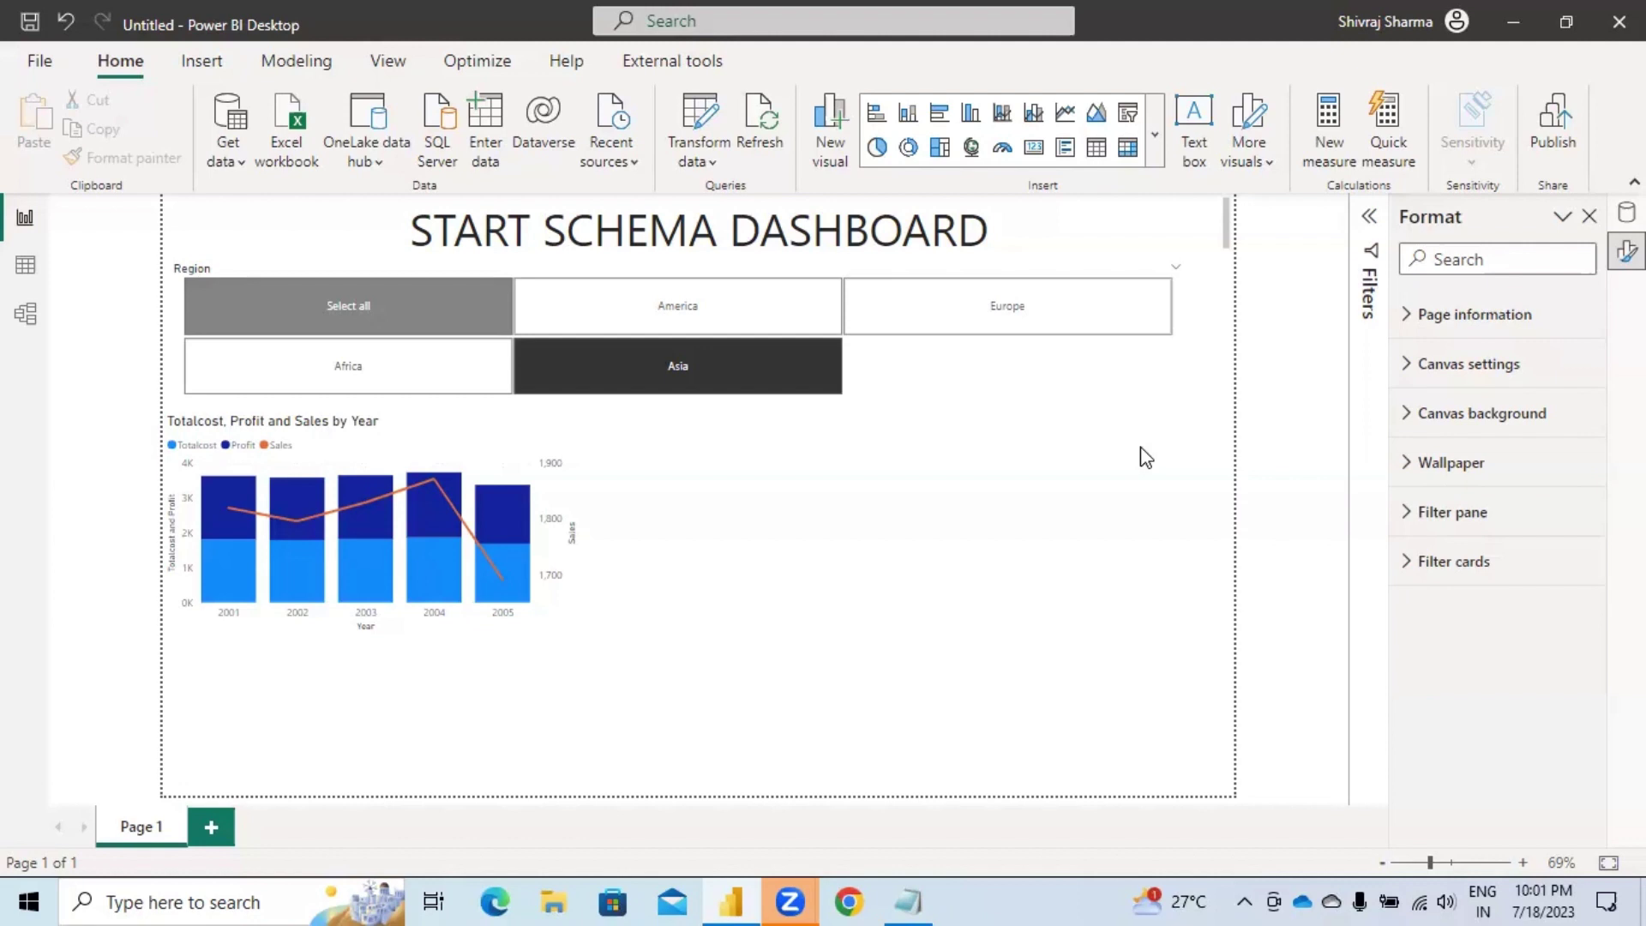
# Filter the combined chart by America, Africa and Asia in turn using the Region slicer.
pyautogui.click(662, 374)
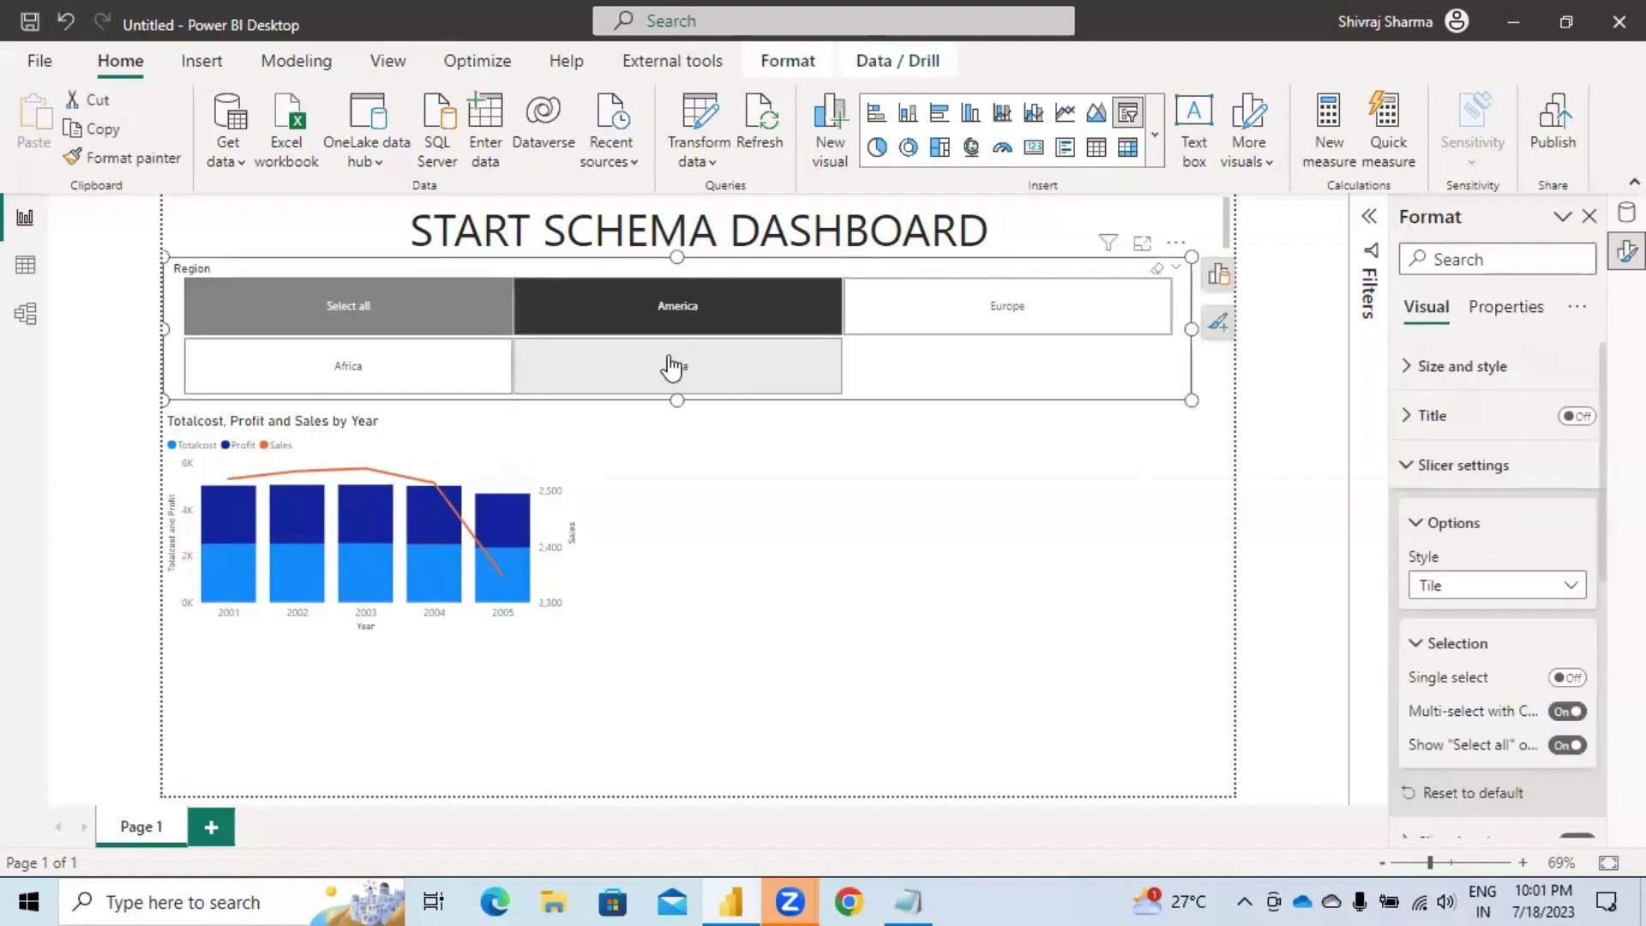
pyautogui.click(390, 375)
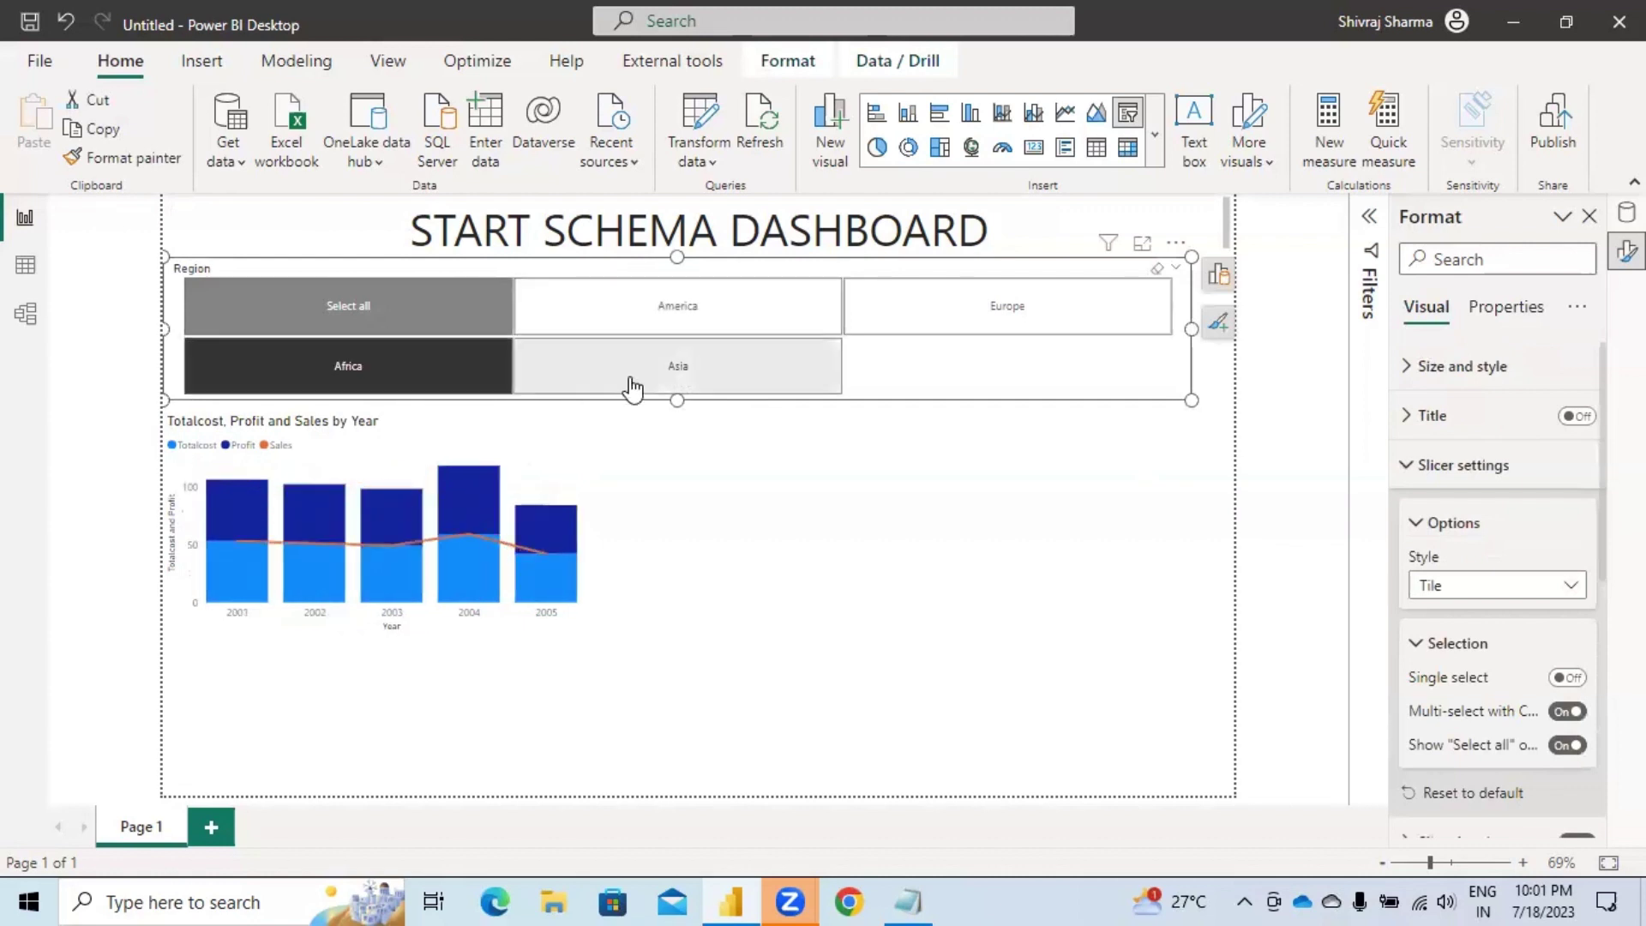
pyautogui.click(726, 383)
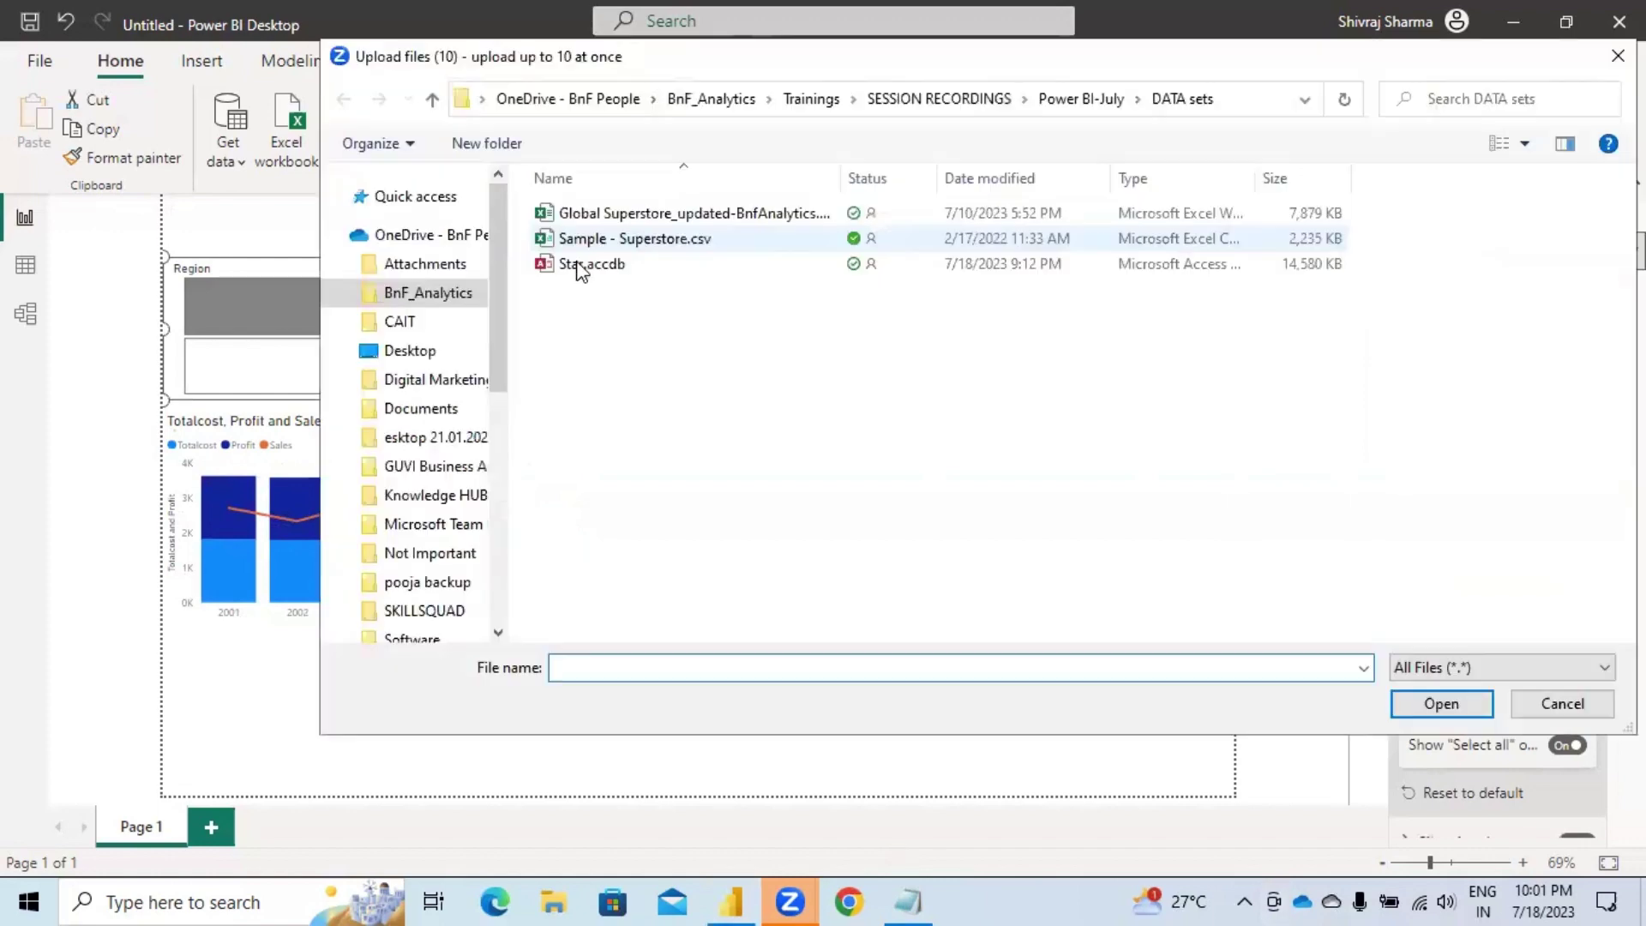
# Upload Star.accdb from the DATA sets folder through Zoom's file upload dialog.
pyautogui.press('Escape')
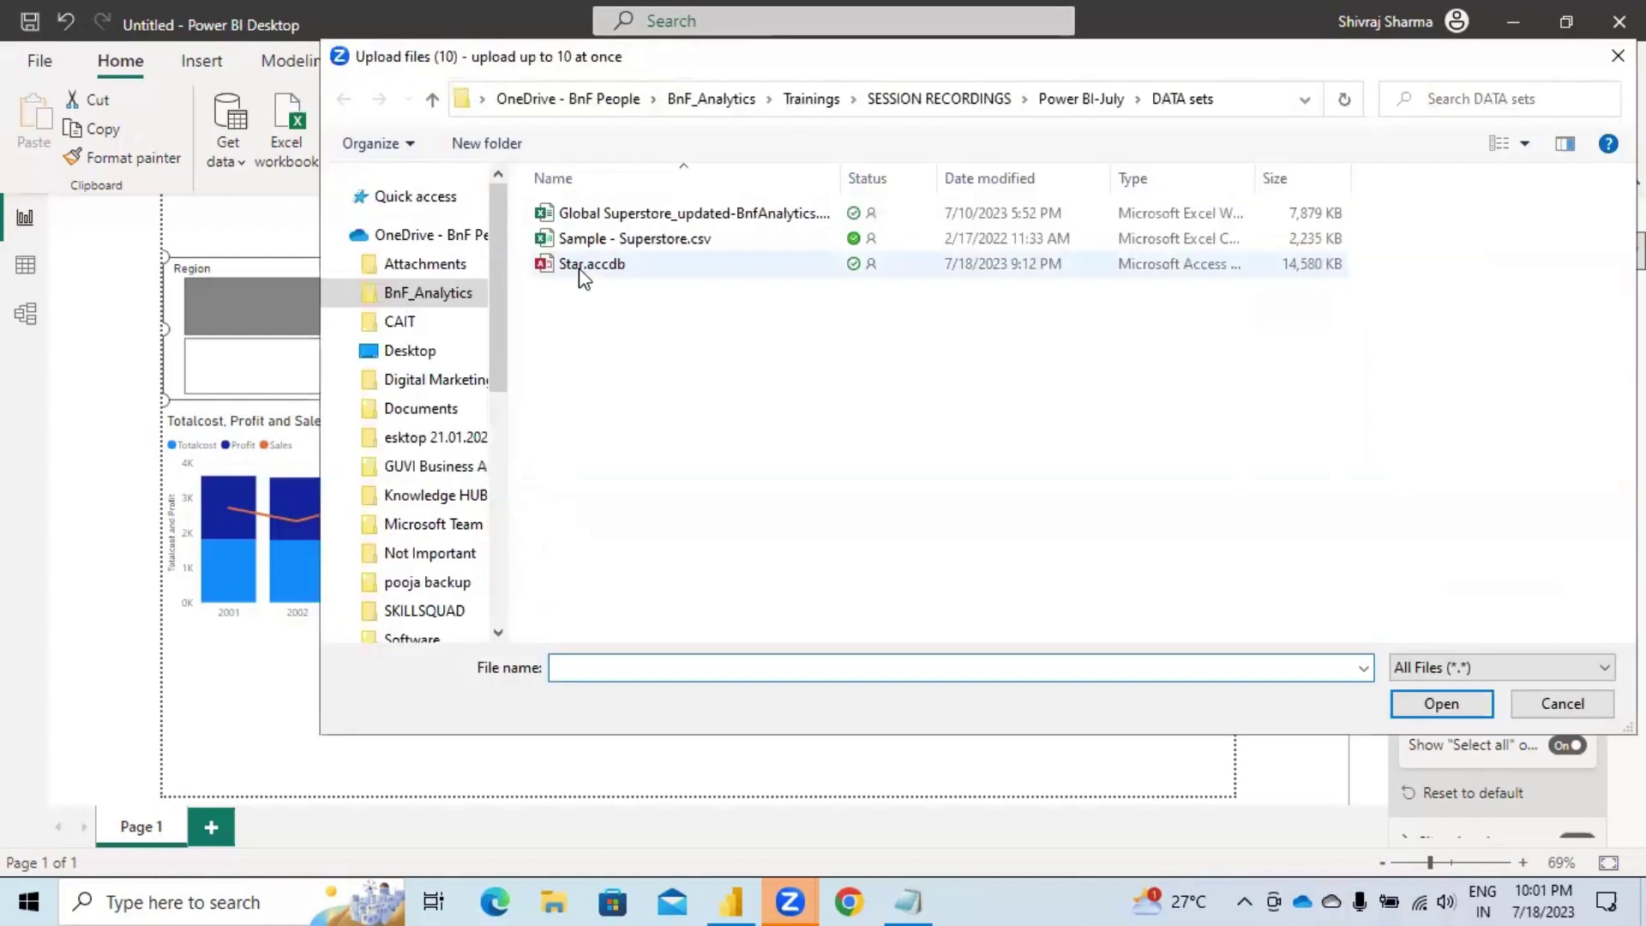
pyautogui.click(581, 268)
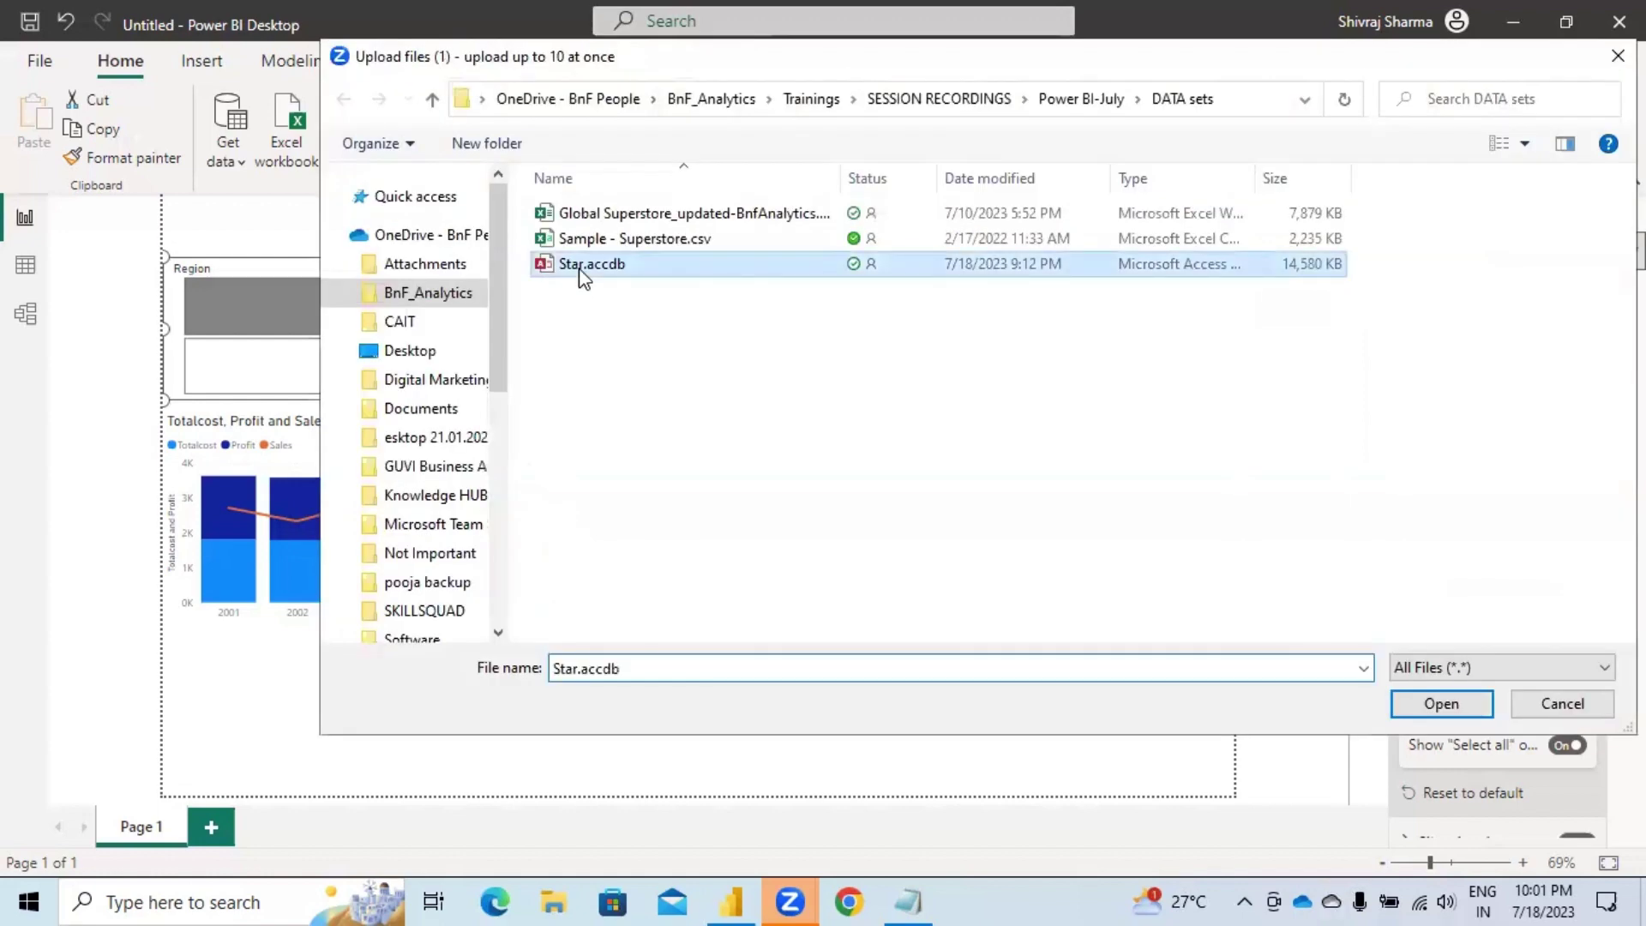
pyautogui.doubleClick(580, 267)
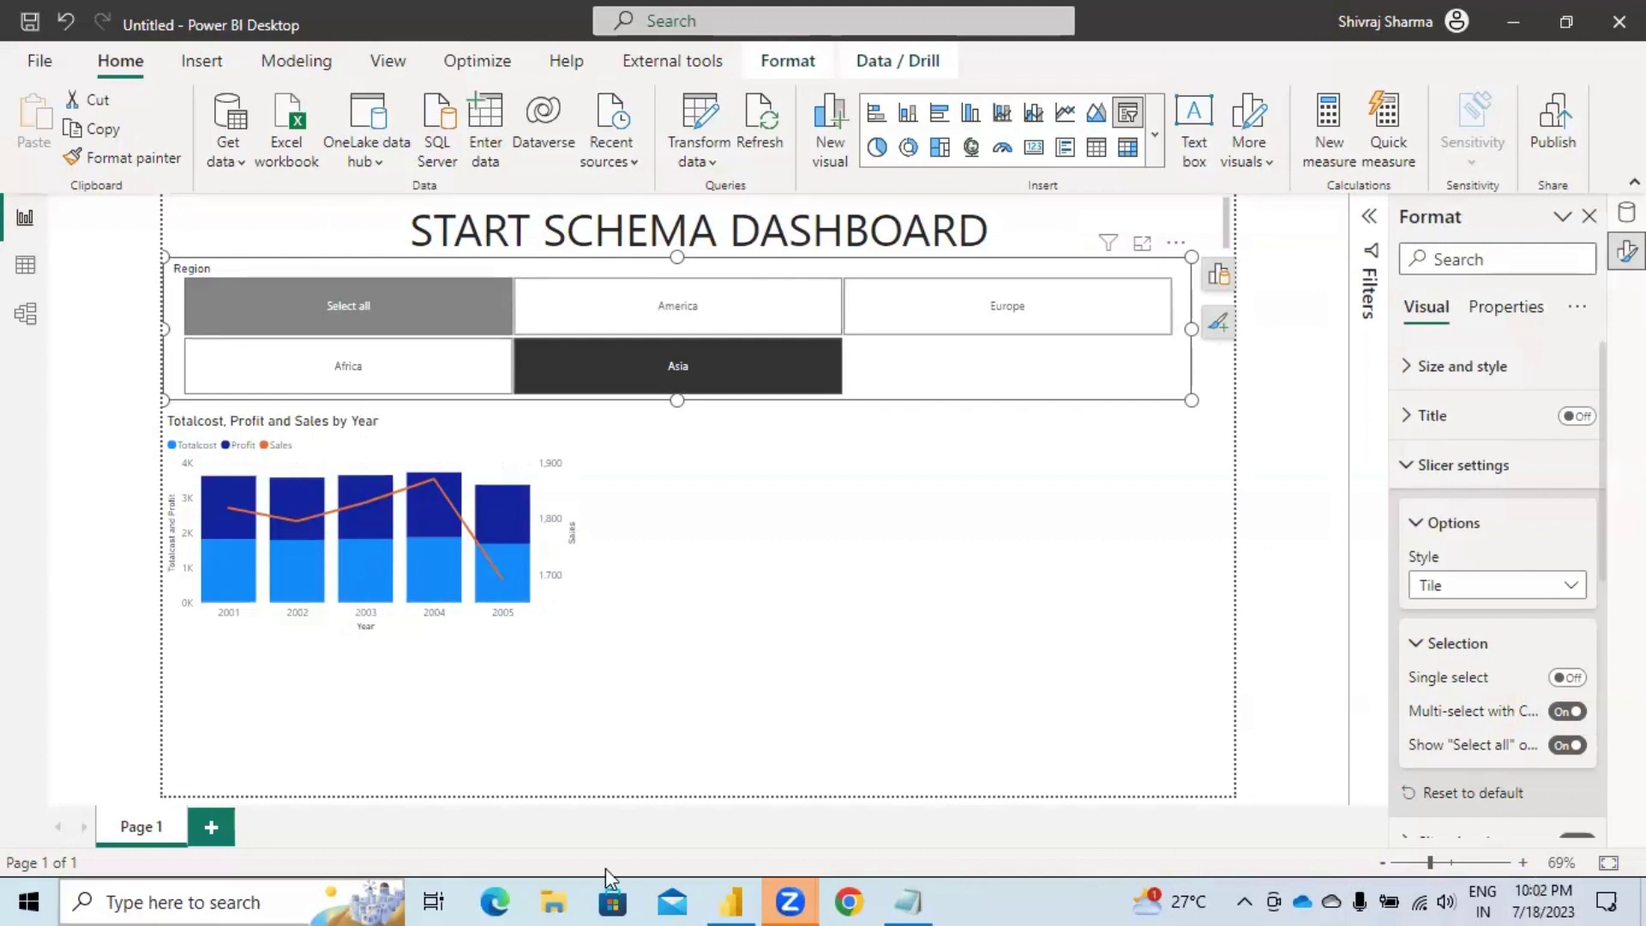
# Correct the dashboard heading to read "STAR SCHEMA DASHBOARD".
pyautogui.click(776, 531)
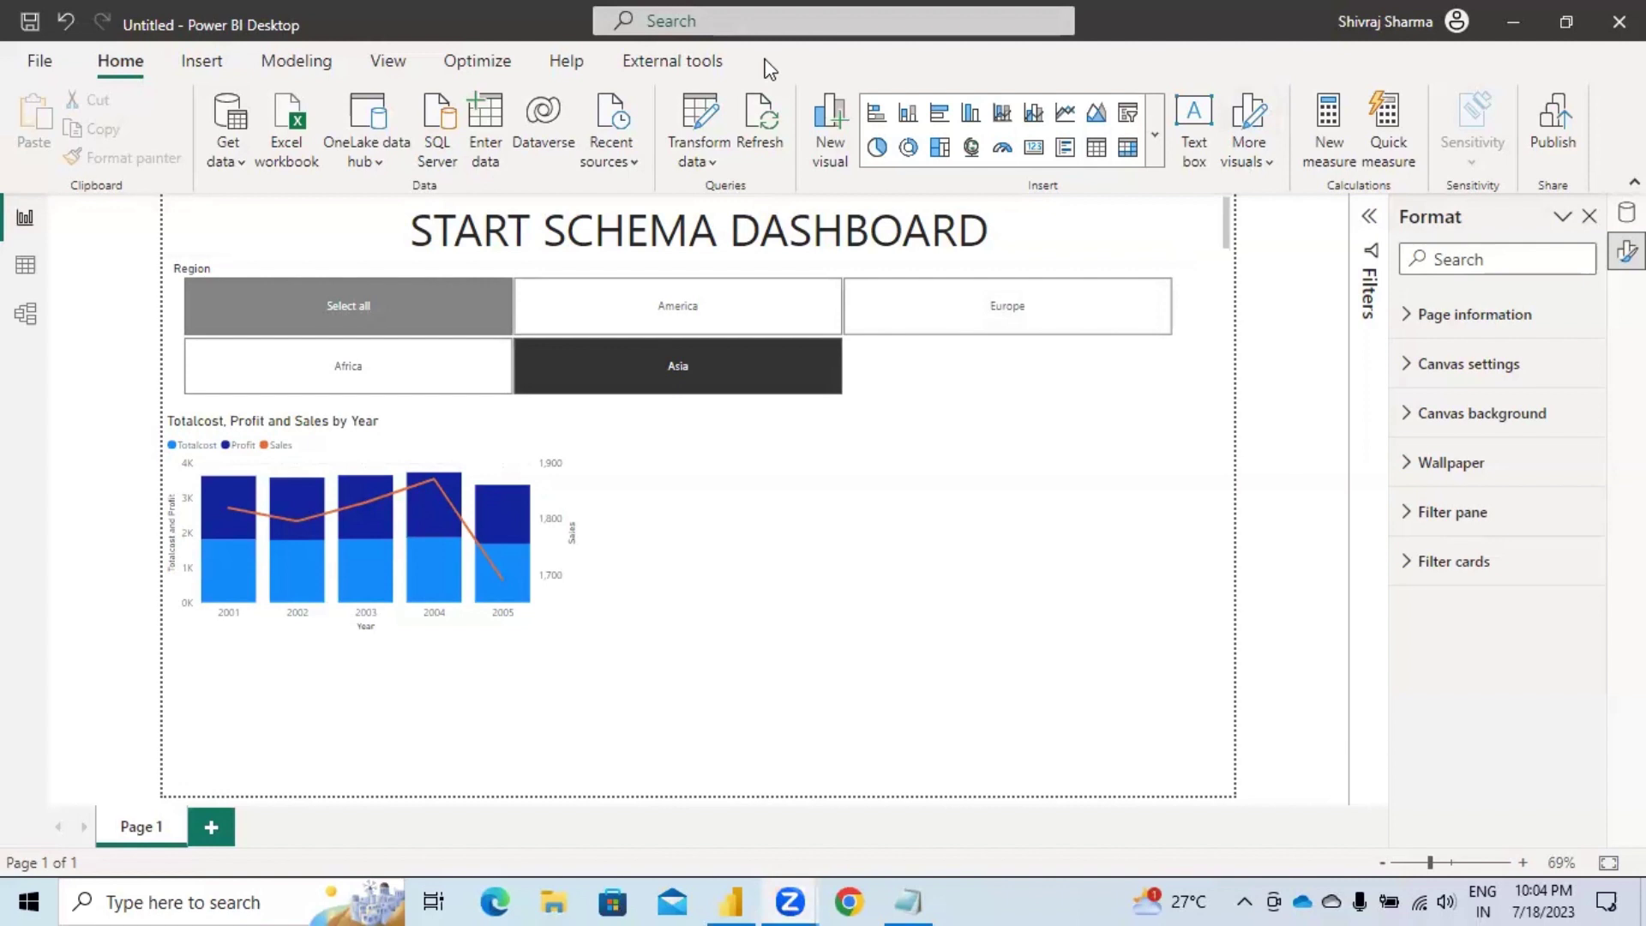
pyautogui.click(524, 233)
pyautogui.press('BackSpace')
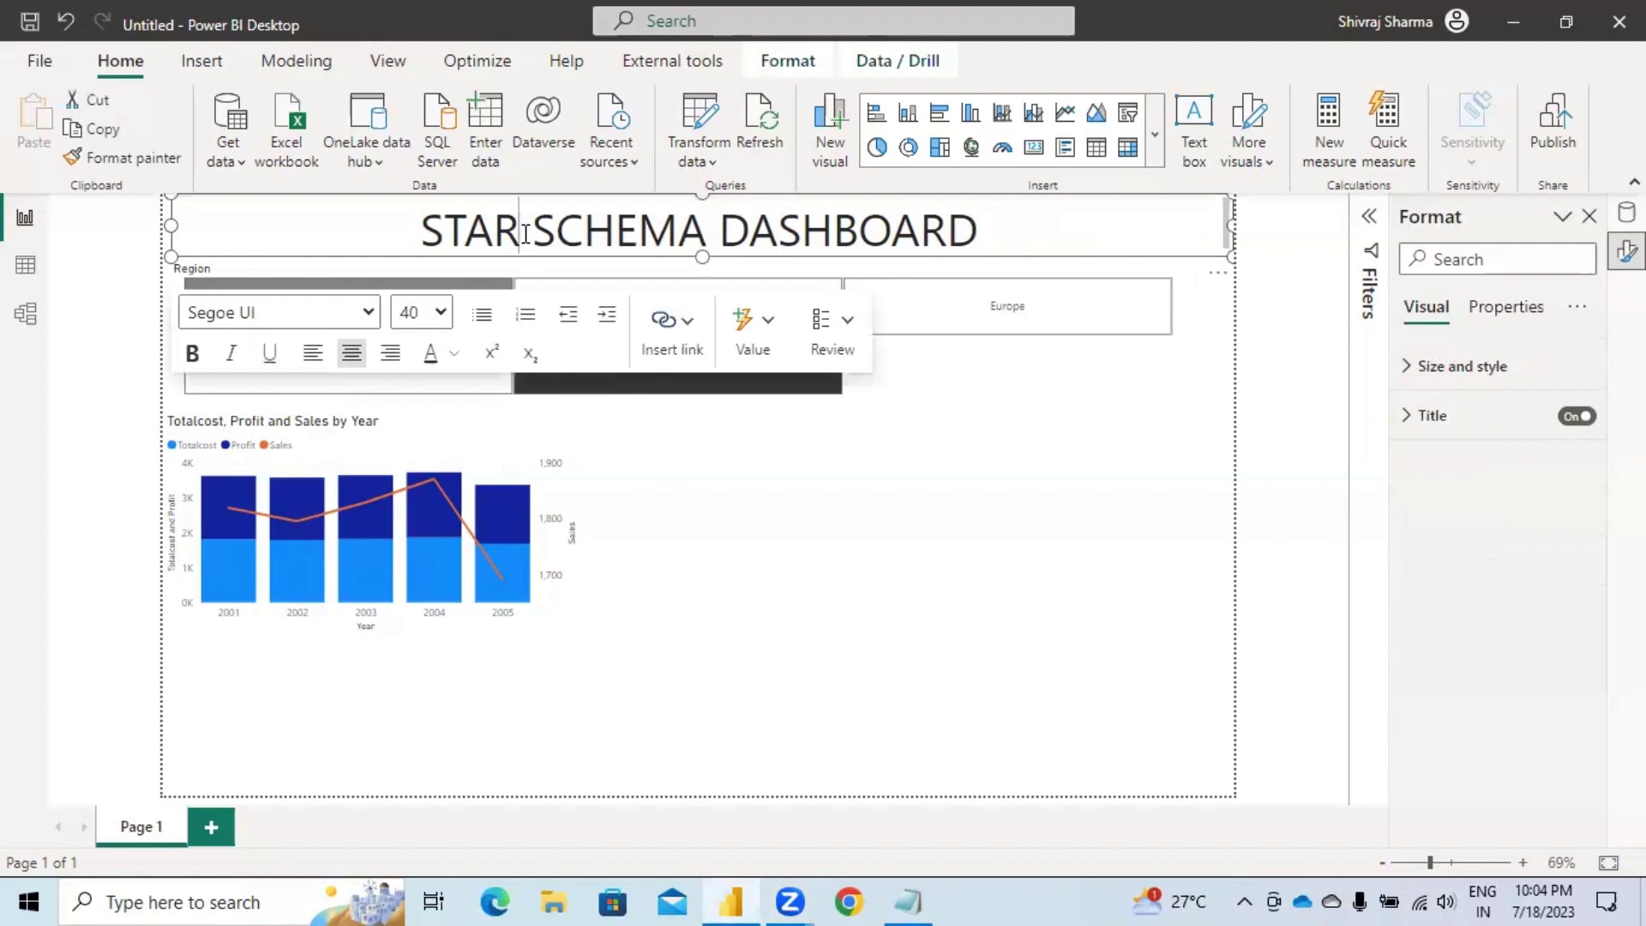